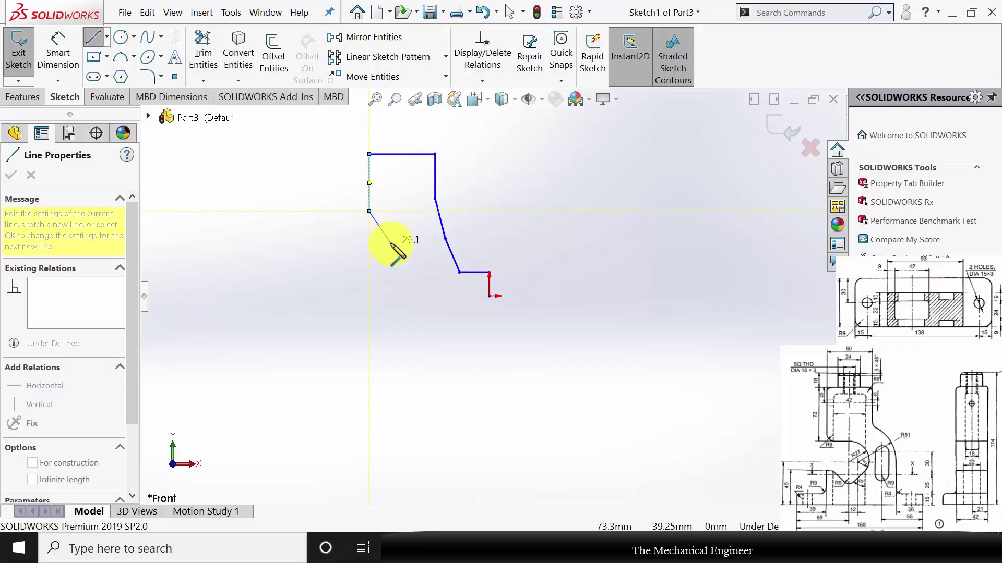
Step: End the line chain and delete the upper slanted segment directly below the profile's right vertical line
key("Escape")
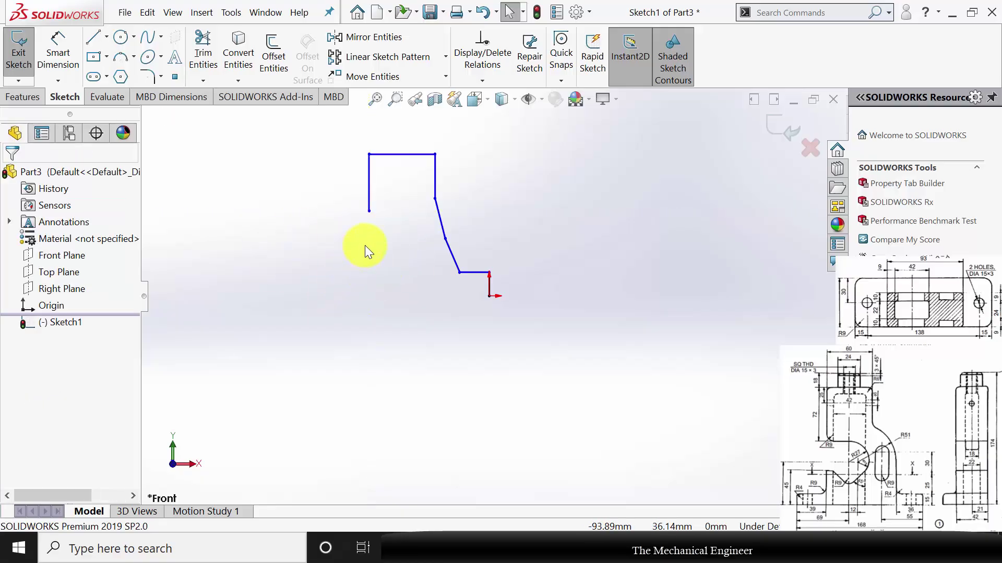
scroll(364, 245, "down", 3)
scroll(478, 249, "up", 2)
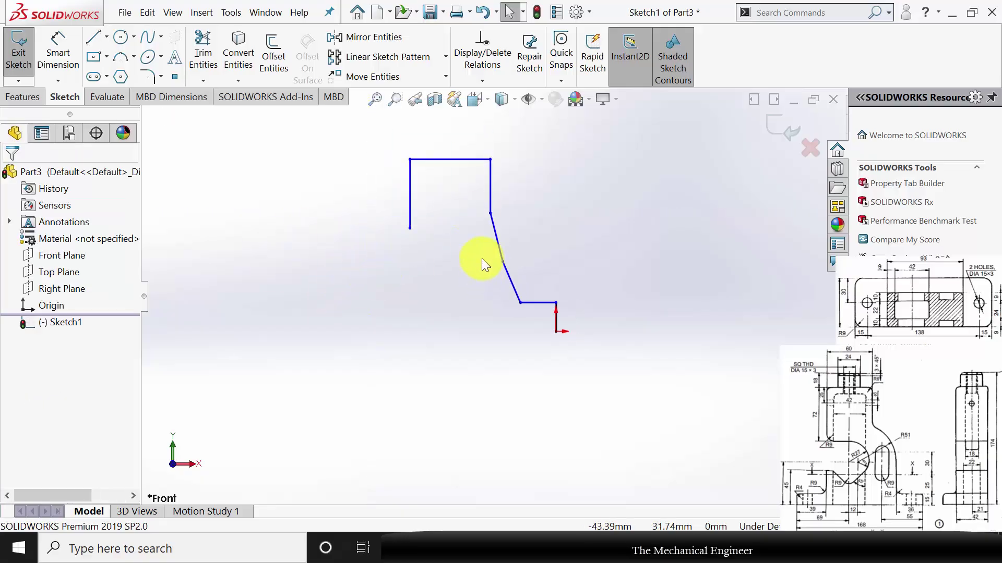
left_click(497, 235)
key("Delete")
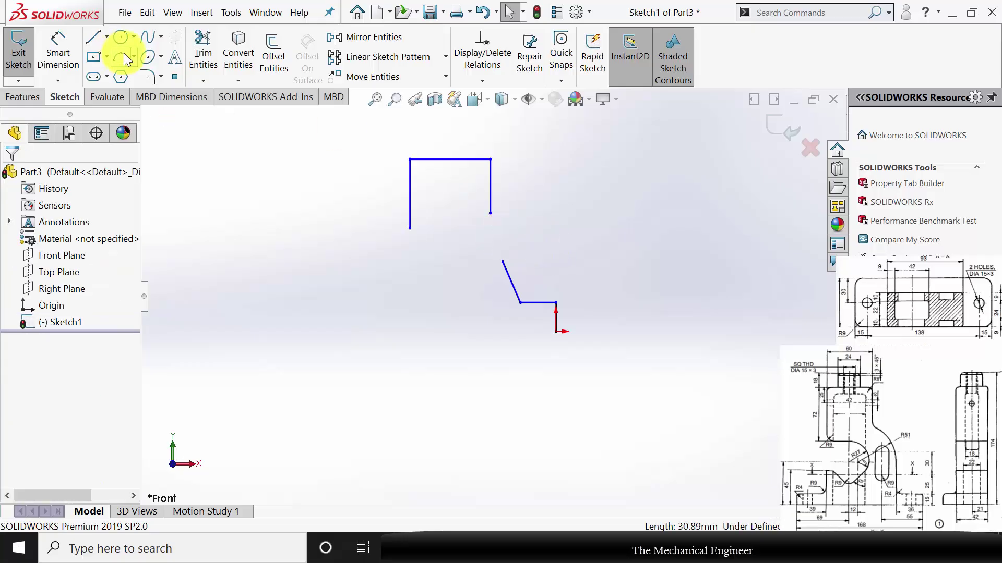
Step: Bridge the gap with a three-point arc of about 28 mm radius, bulging outward from the right vertical line to the slanted line
left_click(119, 59)
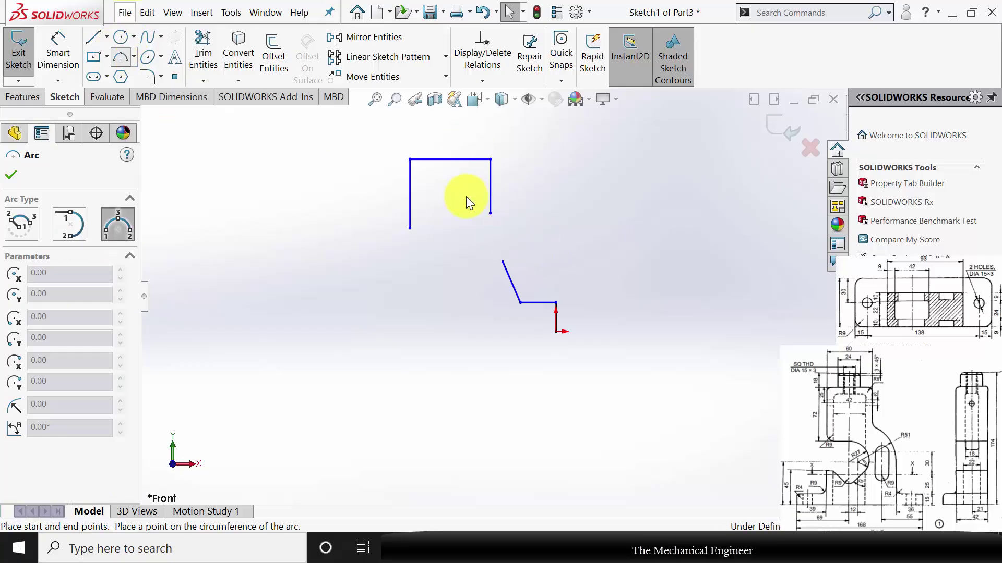
left_click(490, 213)
left_click(503, 262)
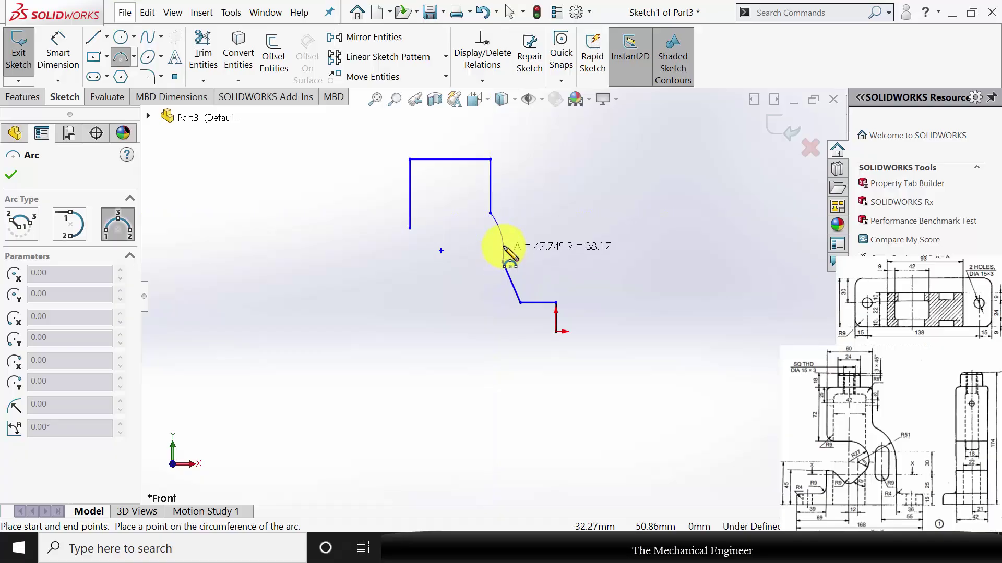
left_click(504, 244)
key("Escape")
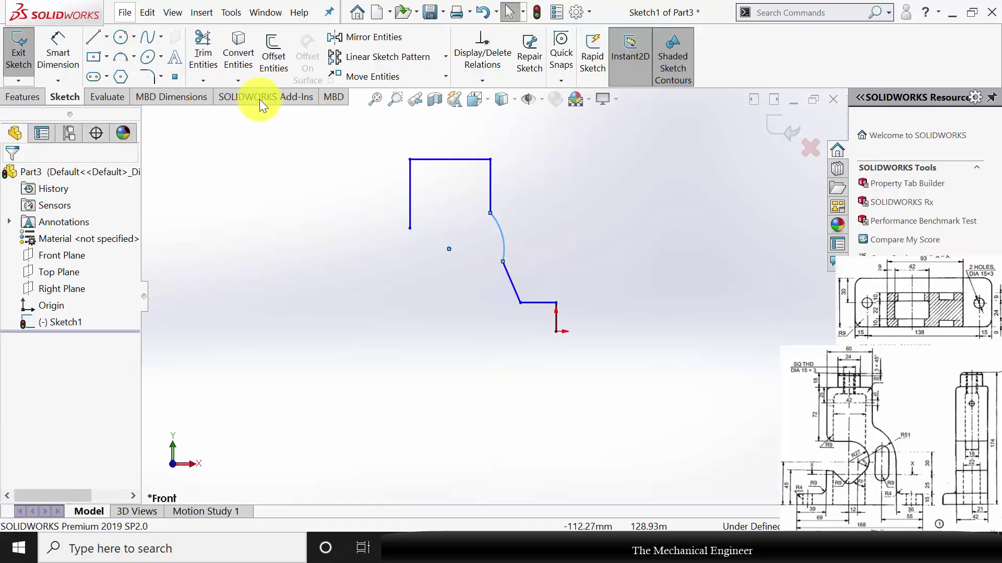
Step: Dimension the short vertical line at the origin to 15 mm
left_click(58, 46)
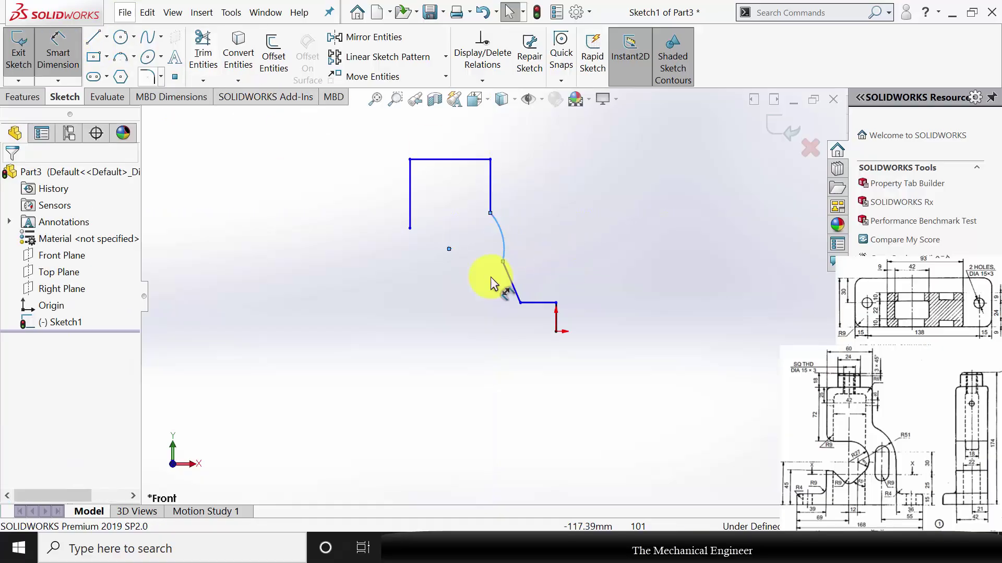
left_click(557, 319)
left_click(619, 331)
type("15")
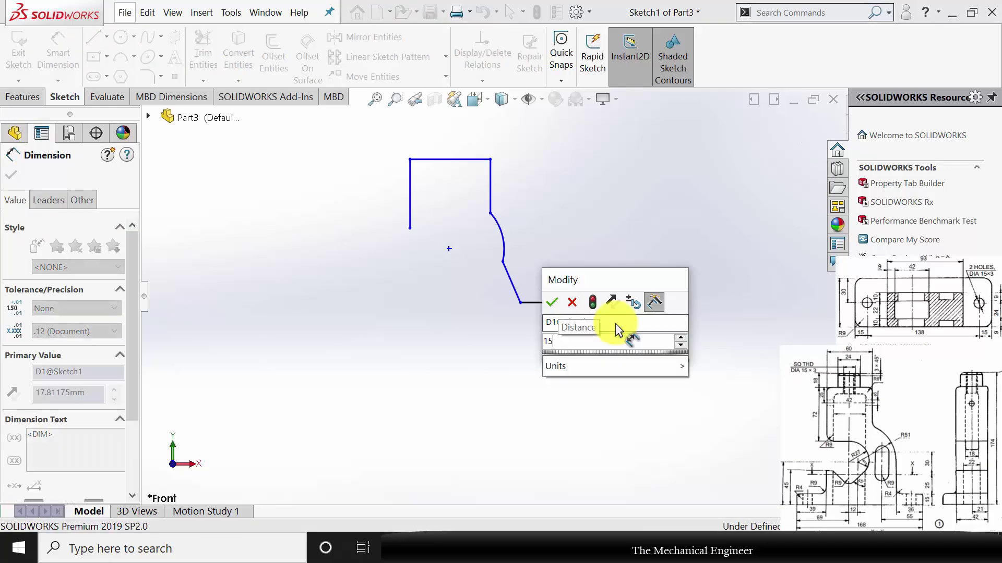
key("Return")
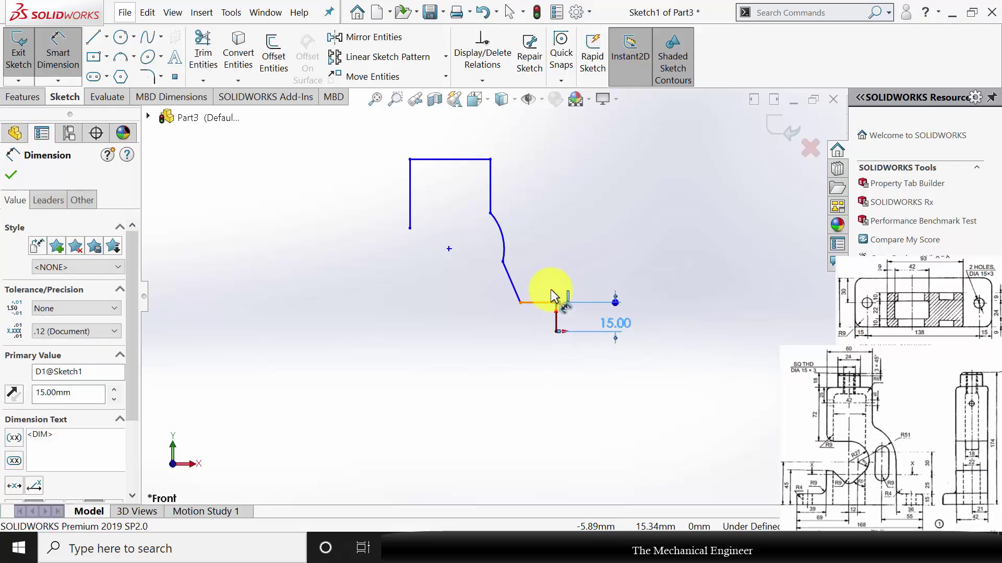
Step: Dimension the horizontal foot line above the origin to 36 mm
left_click(552, 297)
left_click(556, 275)
type("3")
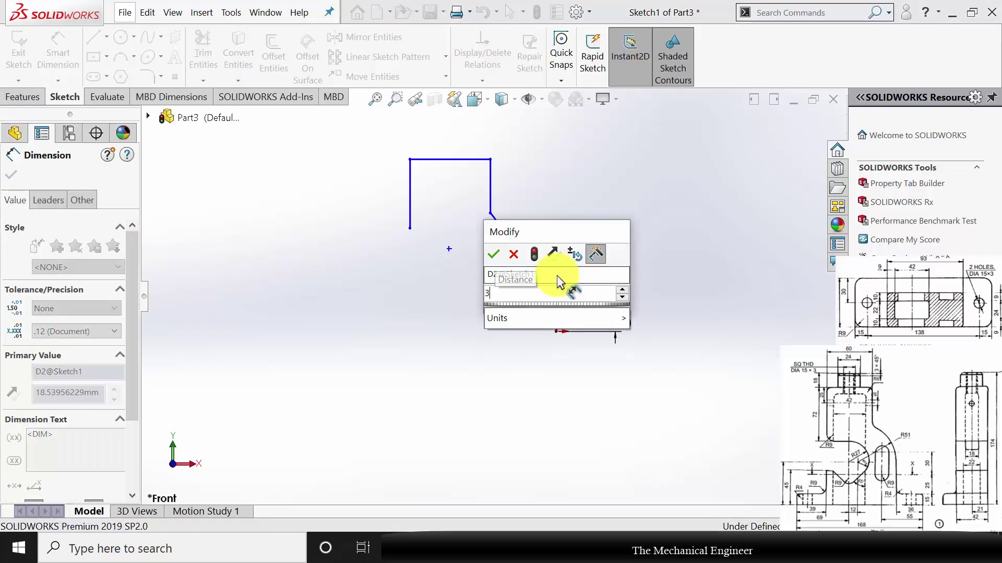
type("6")
key("Return")
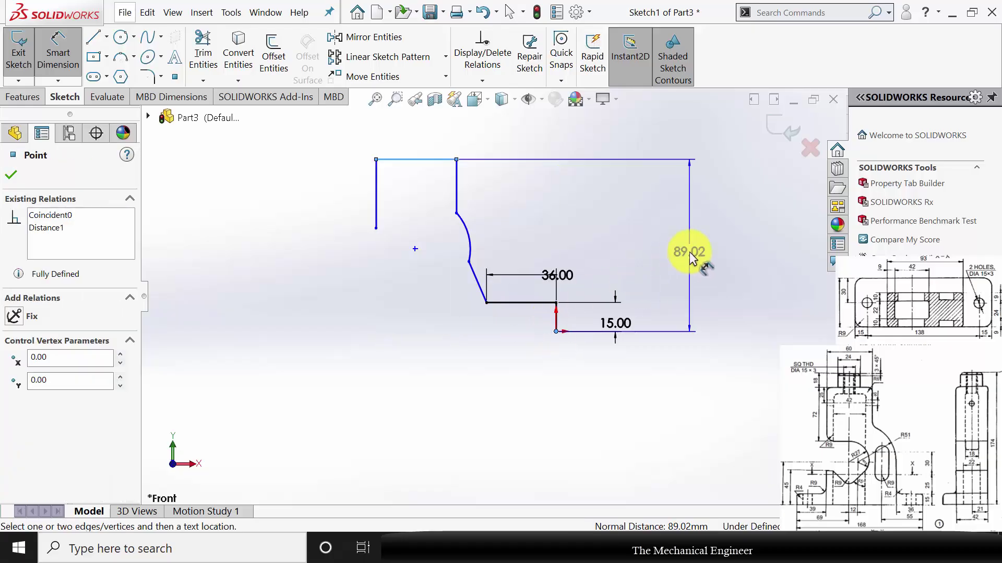
Step: Dimension the height from the origin to the profile's top line as 174-18 mm
left_click(690, 252)
type("1")
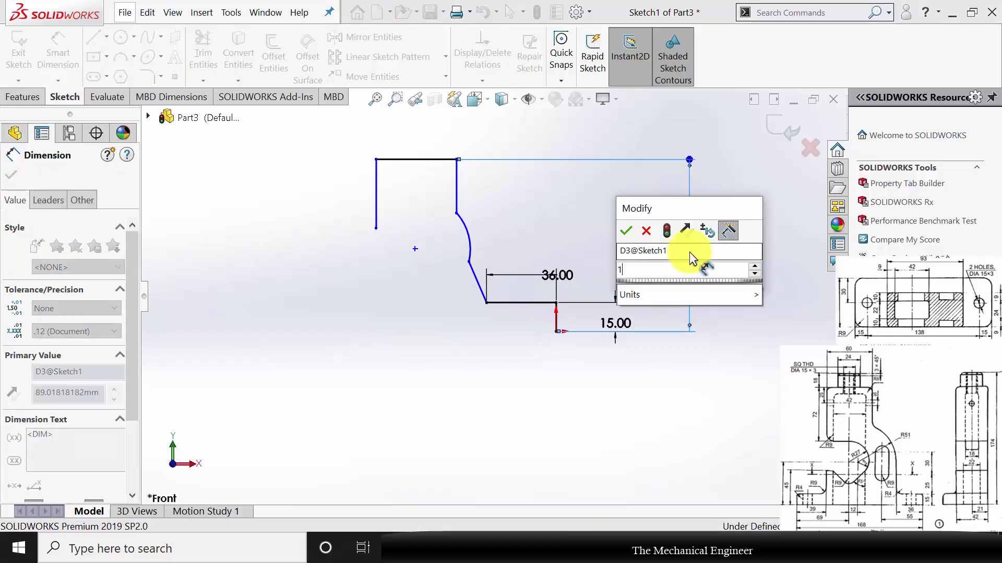
type("74-1")
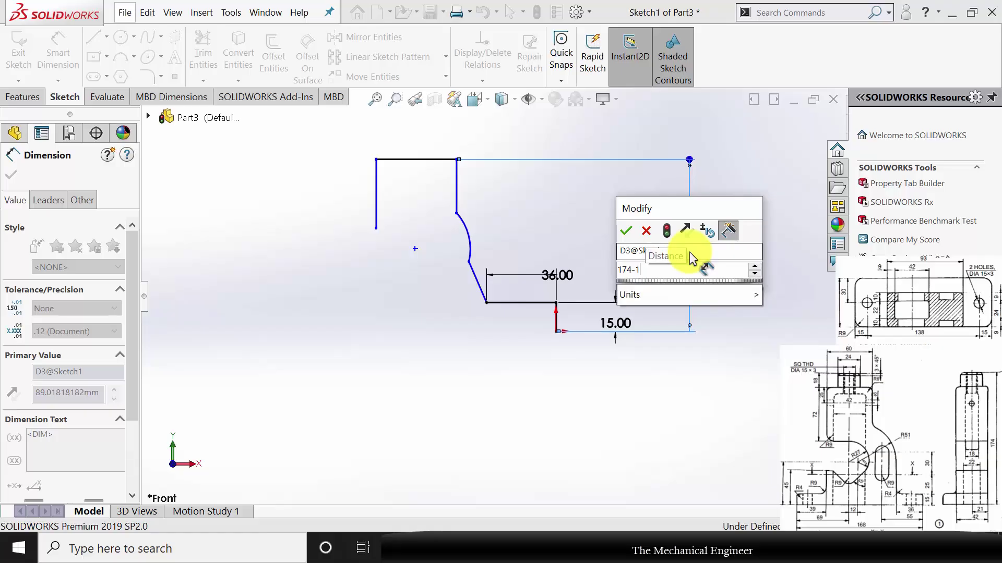
type("8")
key("Return")
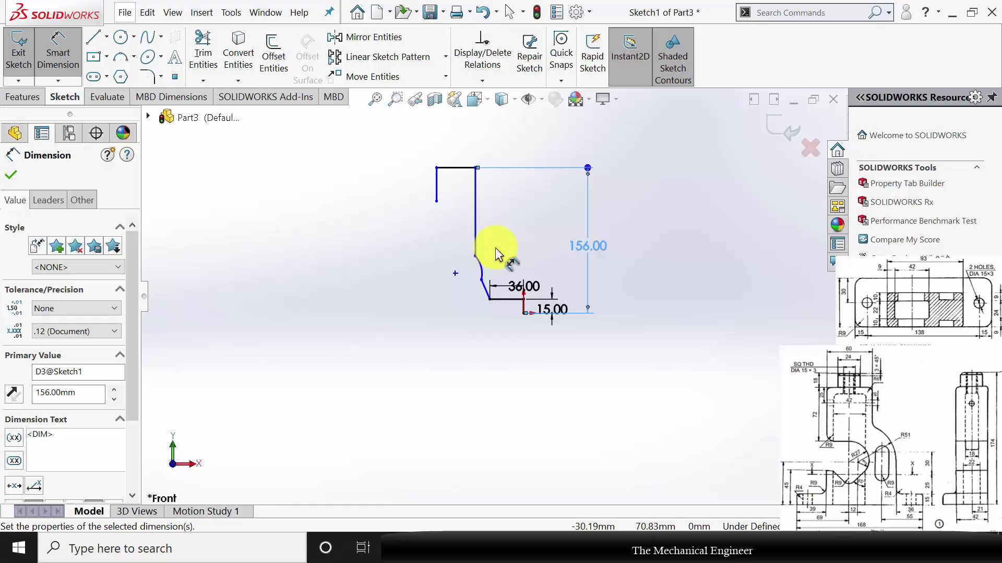
Step: Set the radius of the arc on the profile's right side to 51 mm
scroll(504, 254, "down", 4)
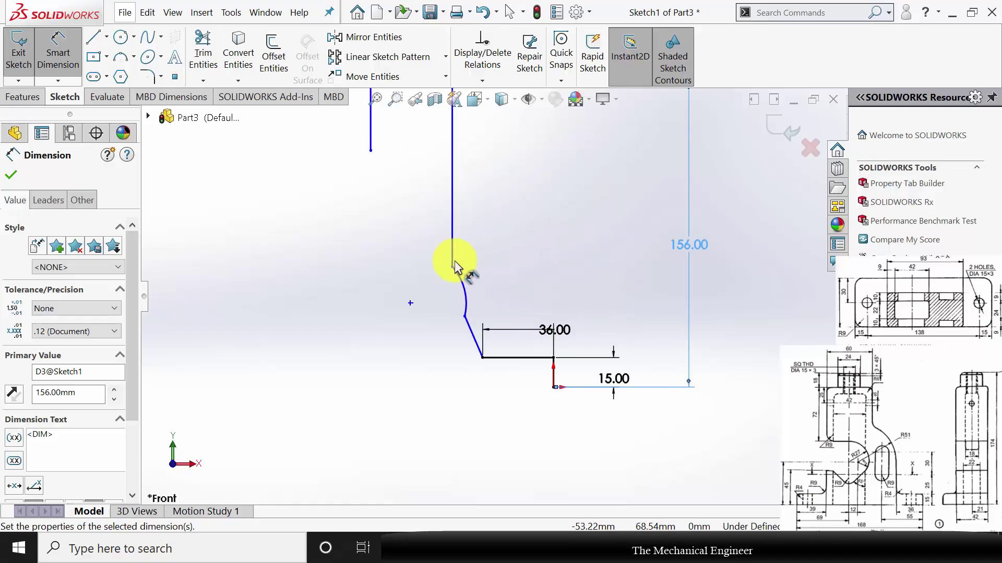
scroll(455, 262, "up", 3)
left_click(475, 288)
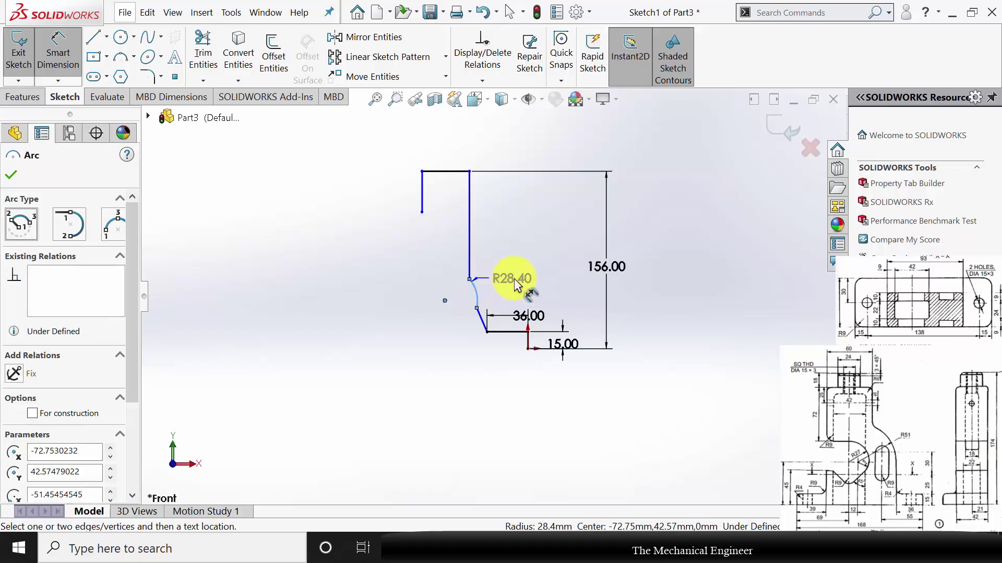
left_click(518, 280)
type("51")
key("Return")
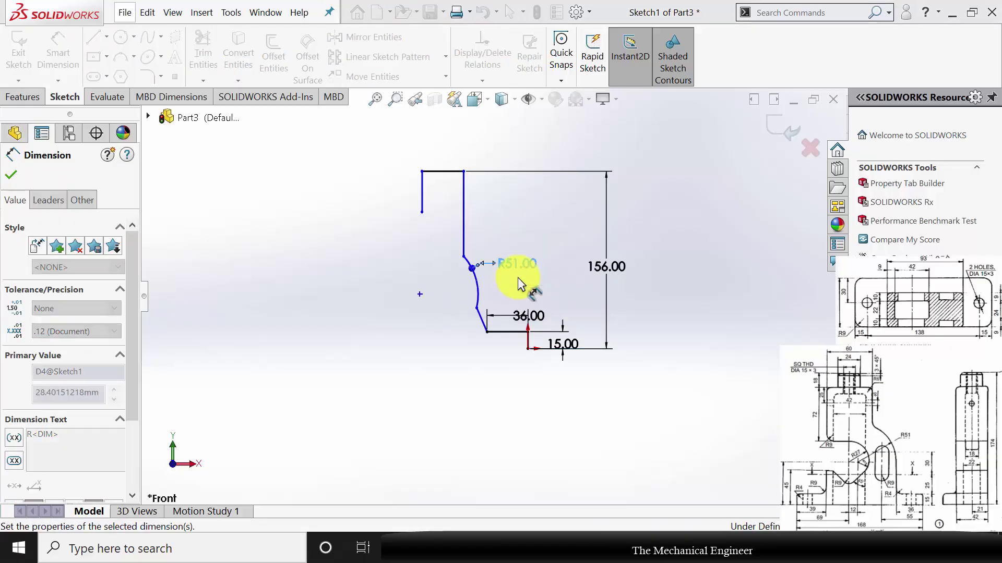
Step: Dimension the left vertical line of the profile to 72 mm
left_click(422, 198)
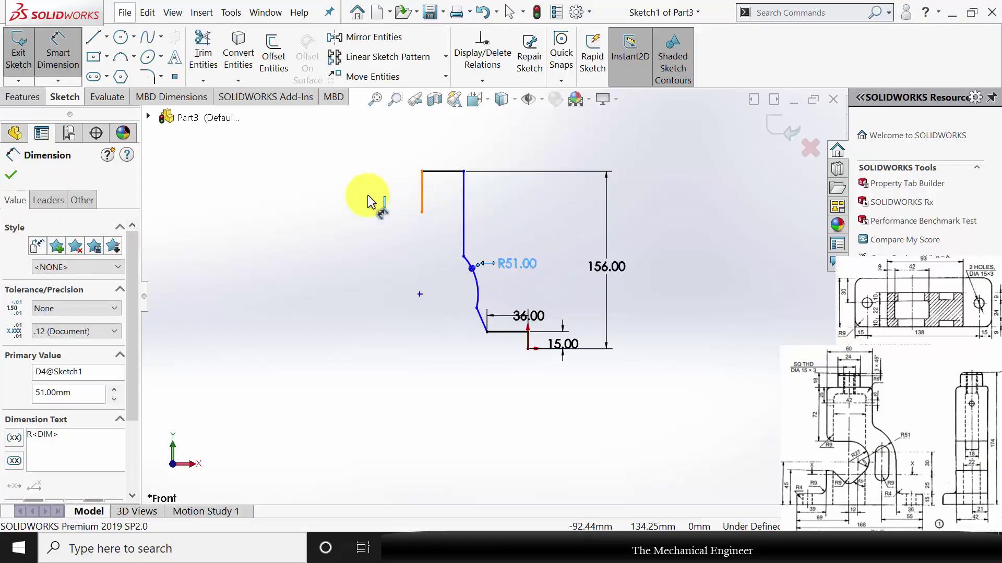
left_click(362, 196)
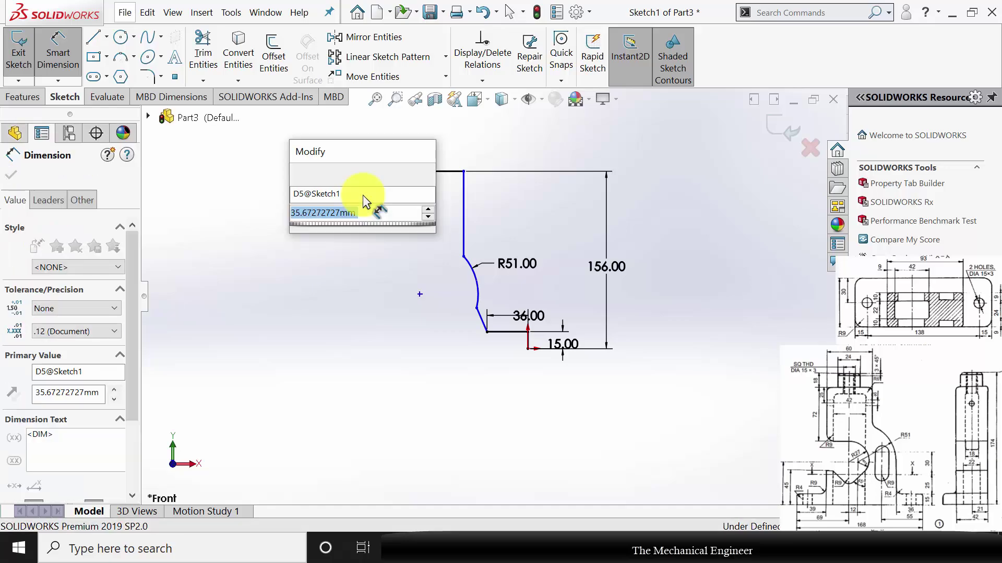
type("72")
key("Return")
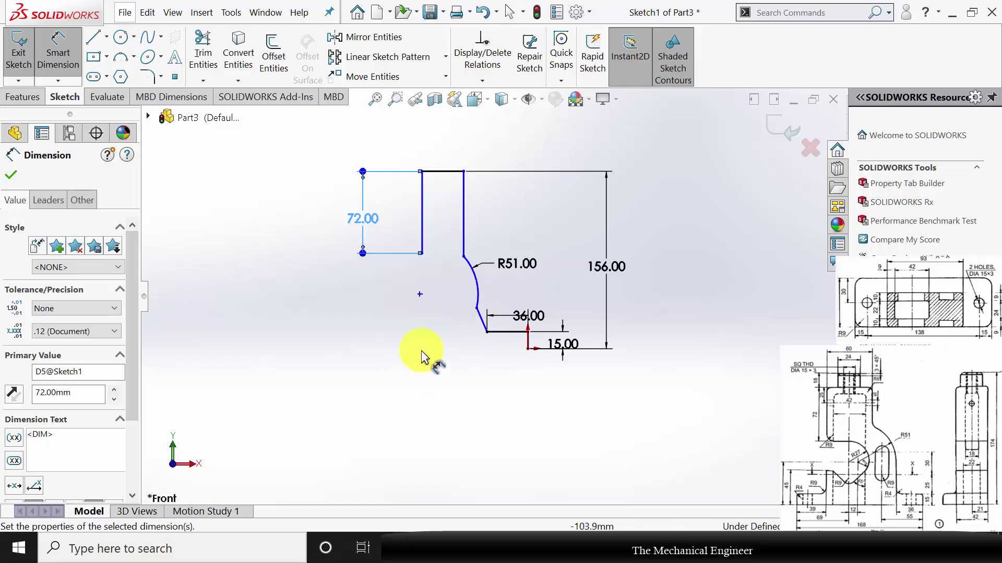
Step: Dimension the arc's centre point 57 mm vertically above the origin
left_click(420, 296)
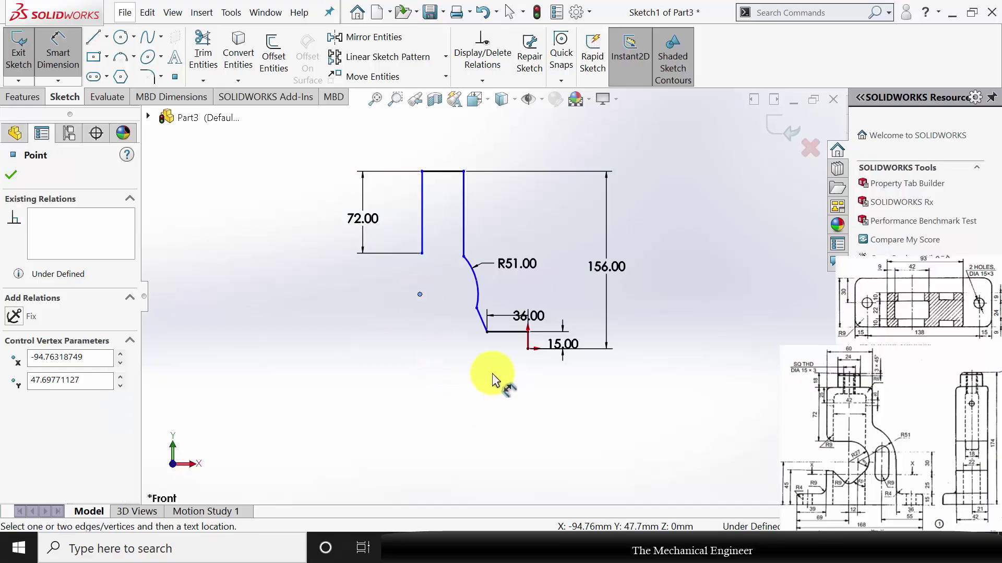
left_click(528, 349)
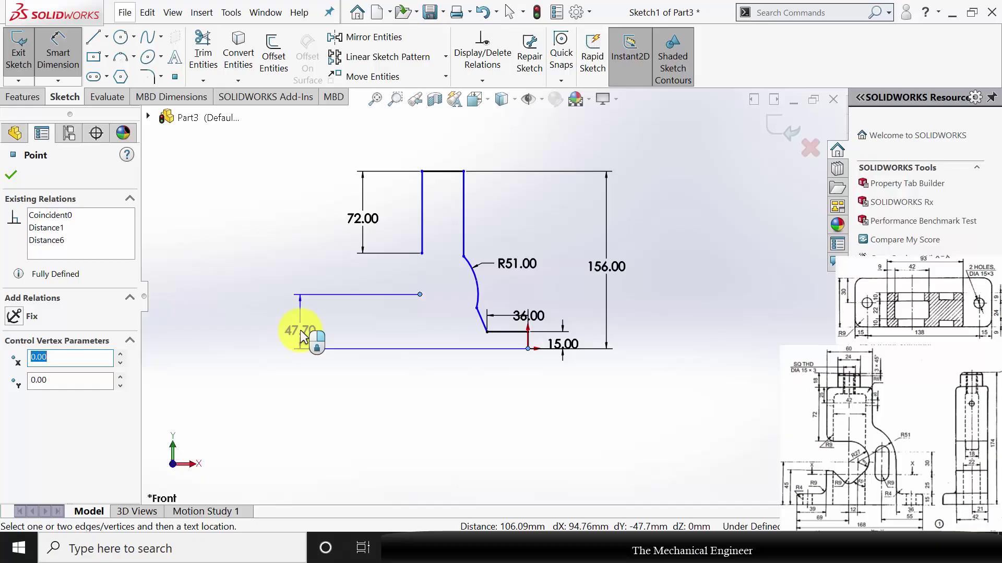
left_click(300, 331)
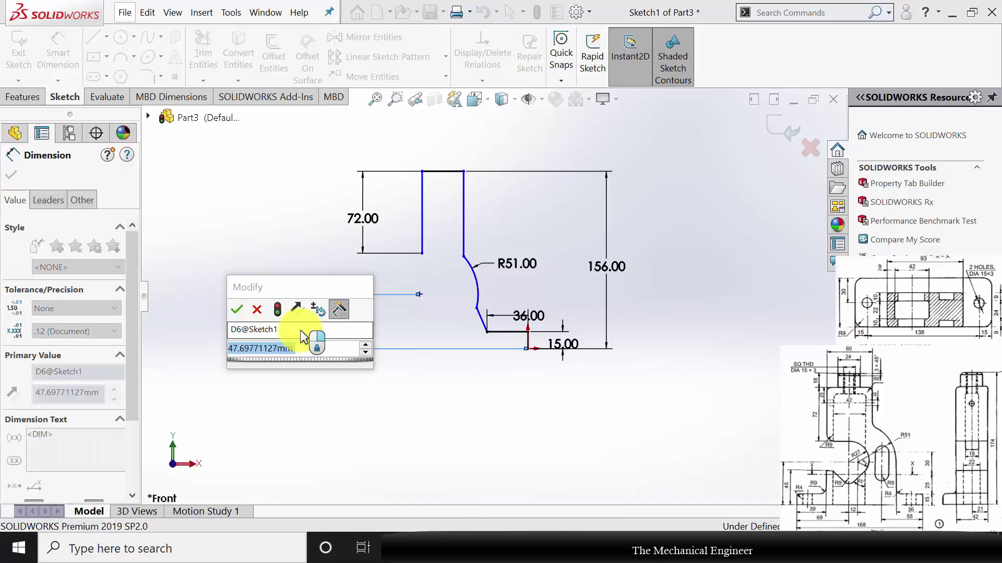
type("57")
key("Return")
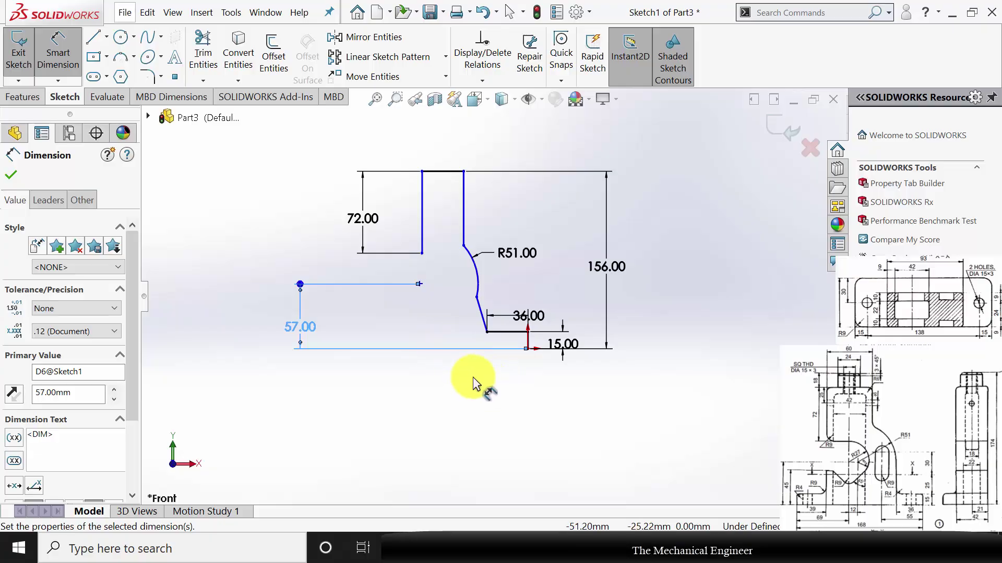
Step: Dimension the horizontal distance between the arc's centre point and the origin as 168-69-12 mm
left_click(420, 284)
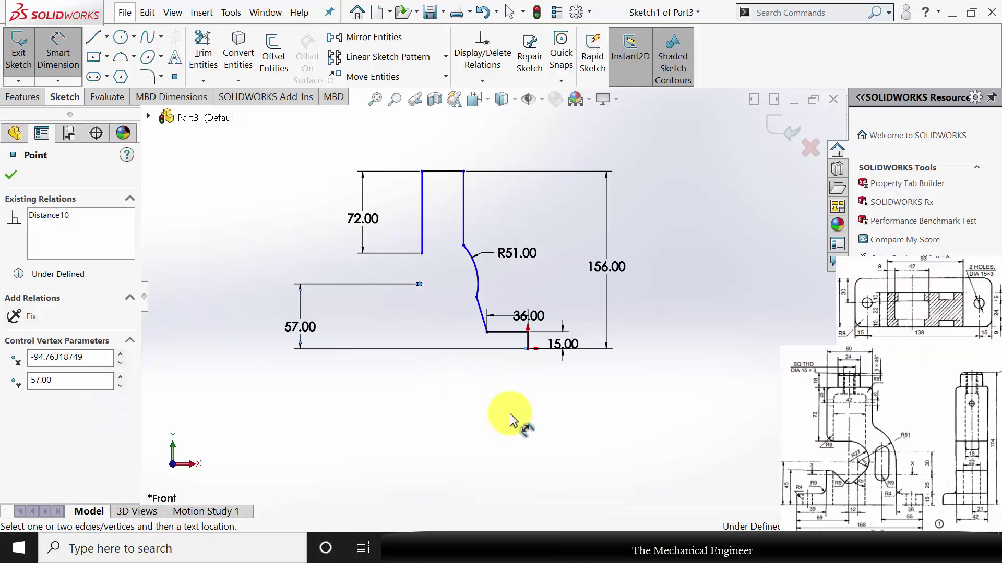
left_click(528, 349)
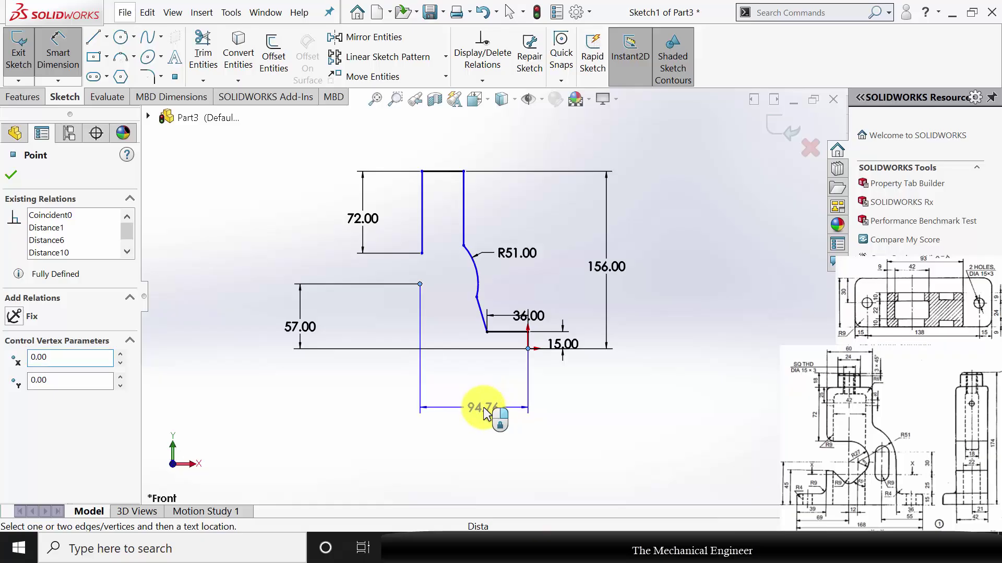
left_click(487, 413)
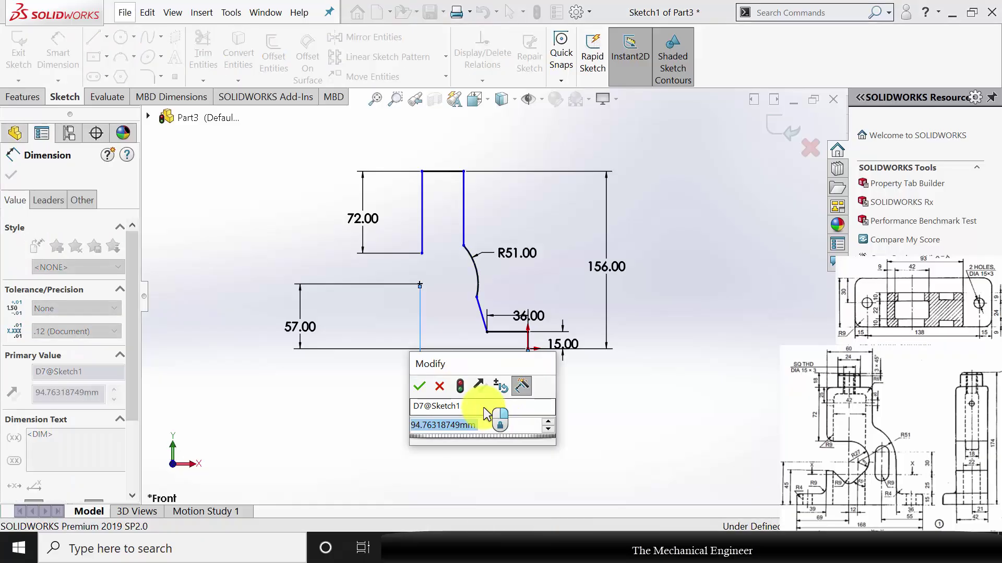
type("168")
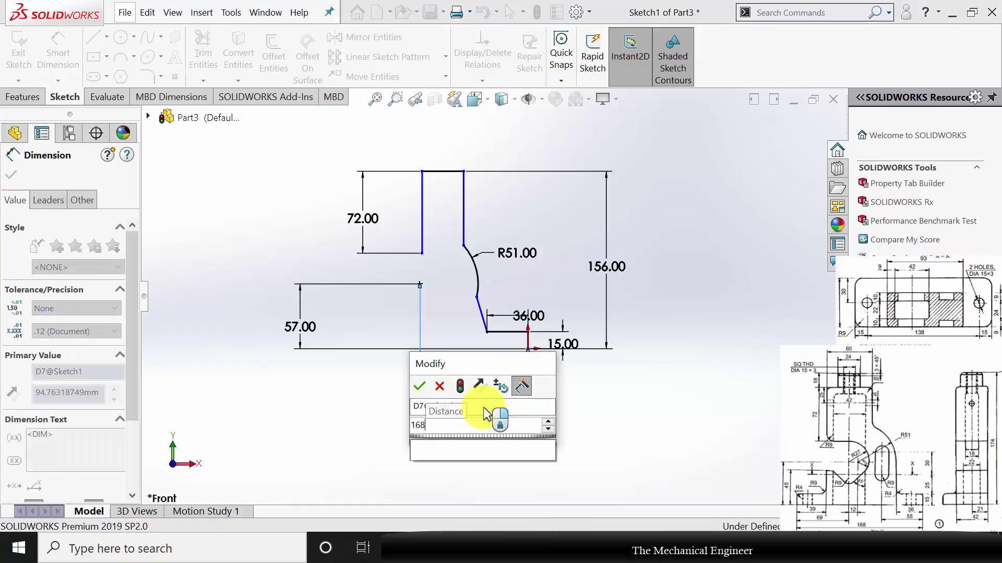
type("-")
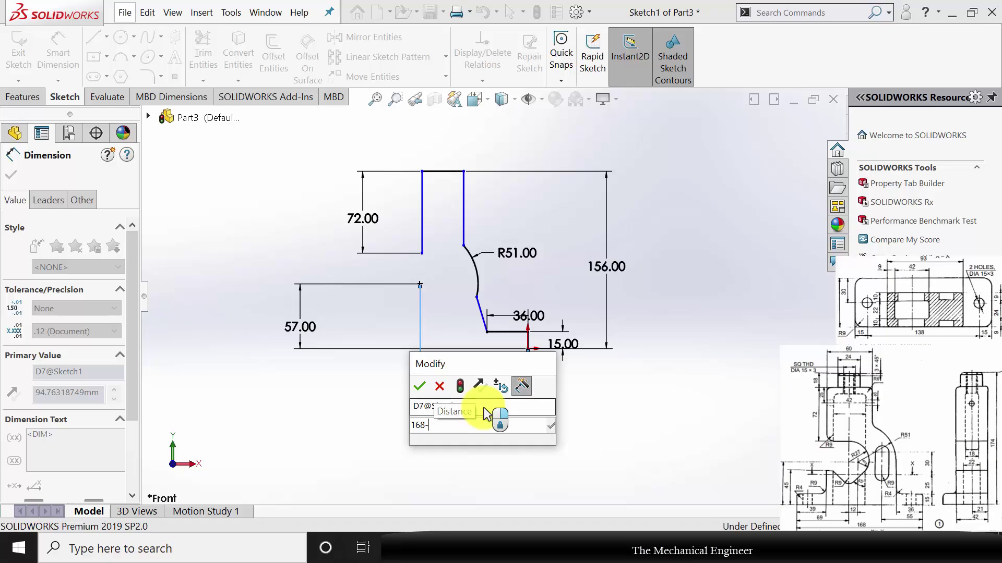
type("69-12")
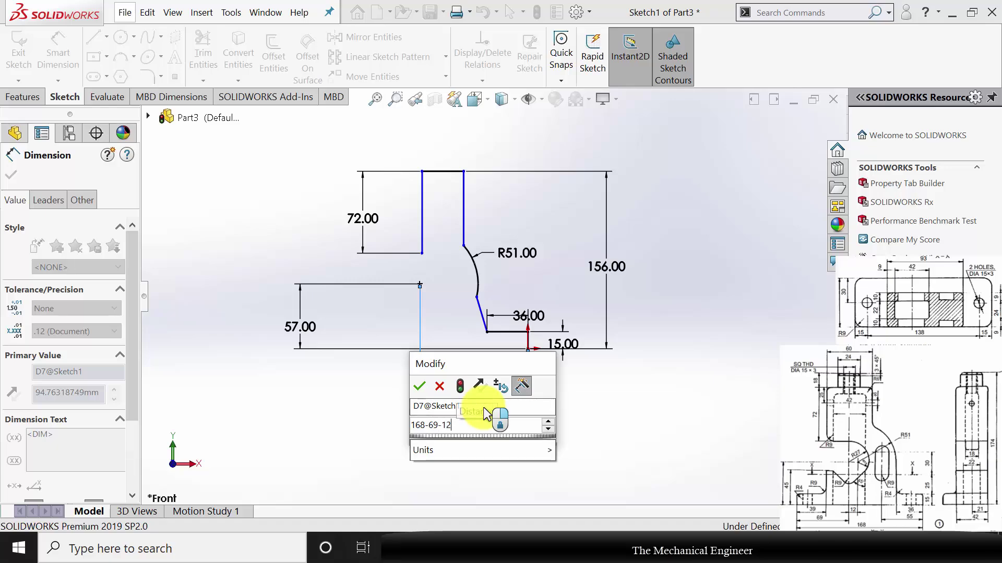
key("Return")
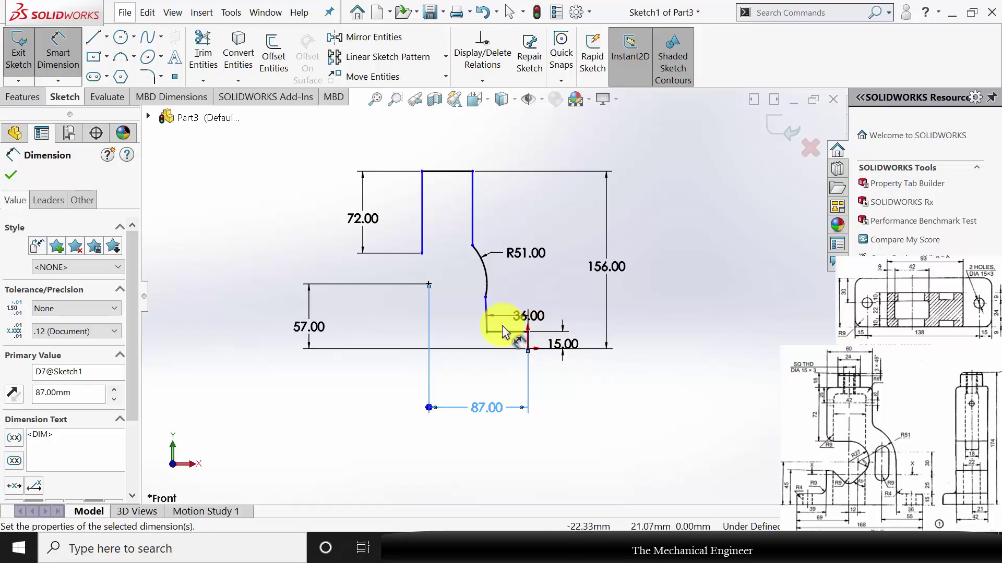
key("Escape")
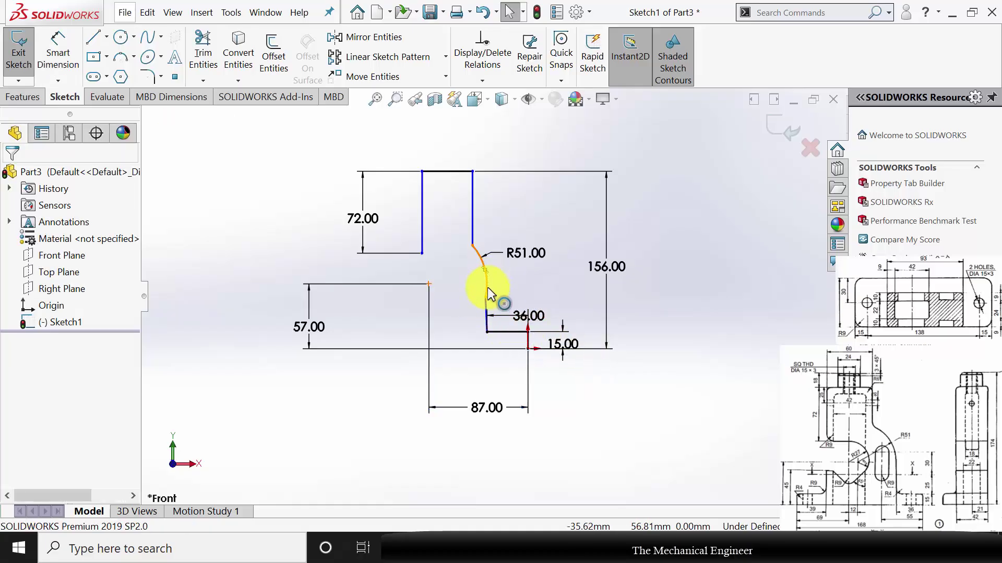
Step: Make the R51 arc tangent to the line below it that runs down to the foot
left_click(487, 287)
left_click(485, 309, "ctrl")
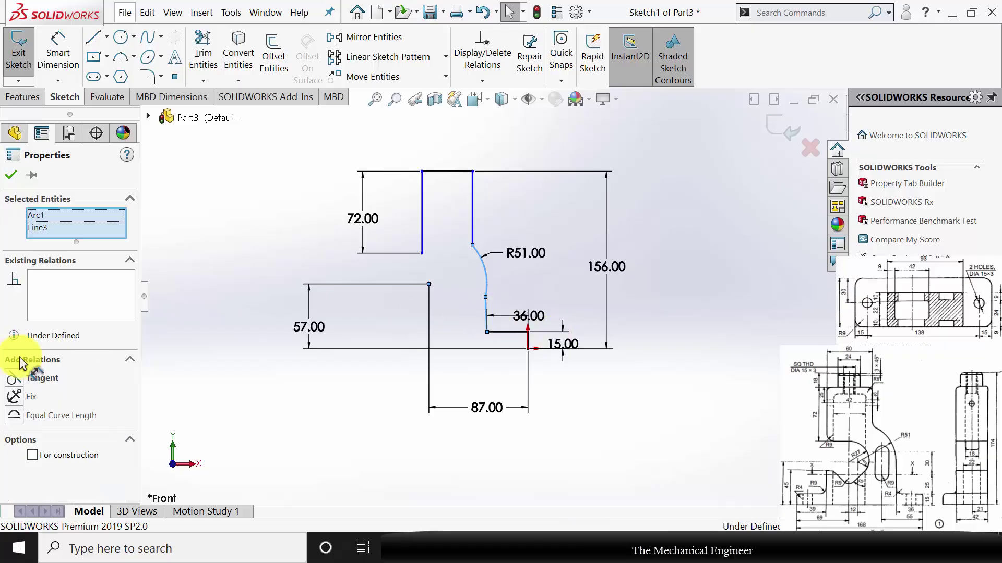
left_click(21, 377)
left_click(368, 403)
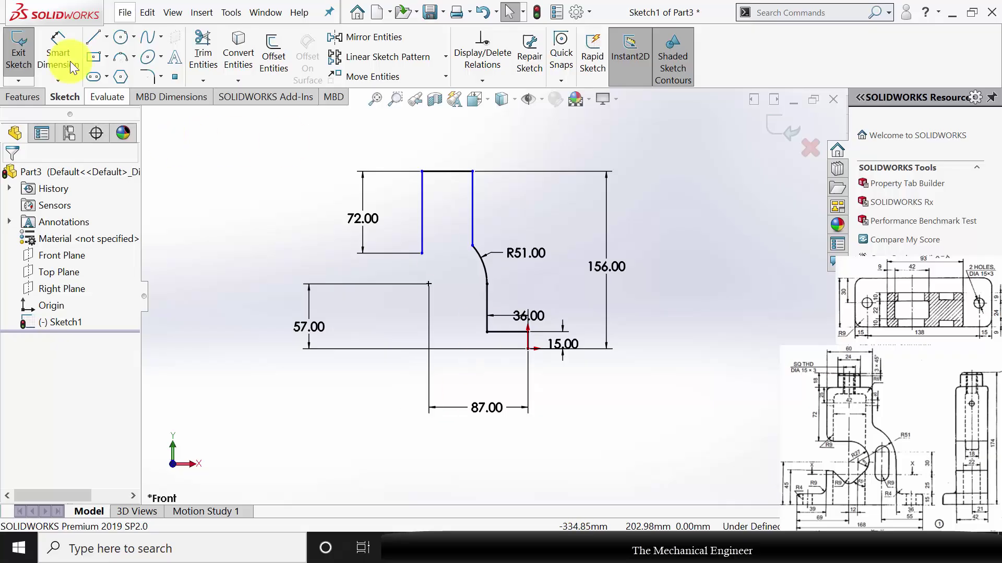
Step: Dimension the horizontal distance between the top line's midpoint and the short vertical line at the origin as 168-69 mm
left_click(57, 51)
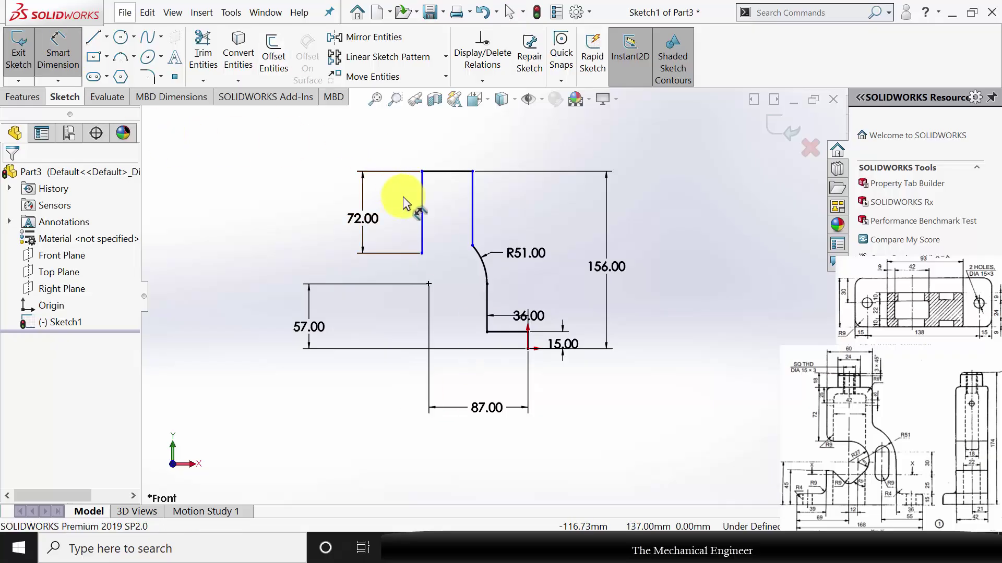
left_click(448, 171)
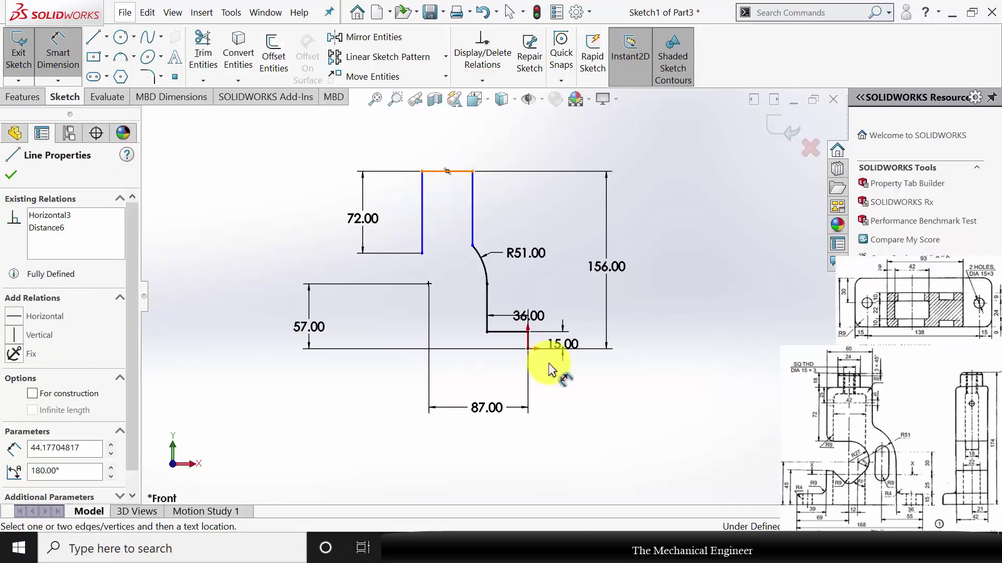
left_click(528, 341)
left_click(543, 392)
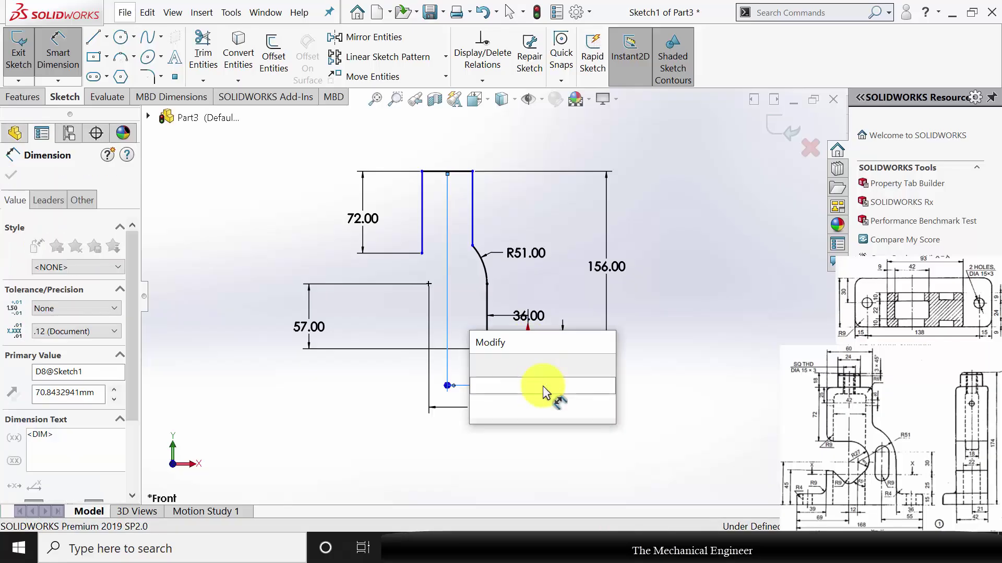
type("168-69")
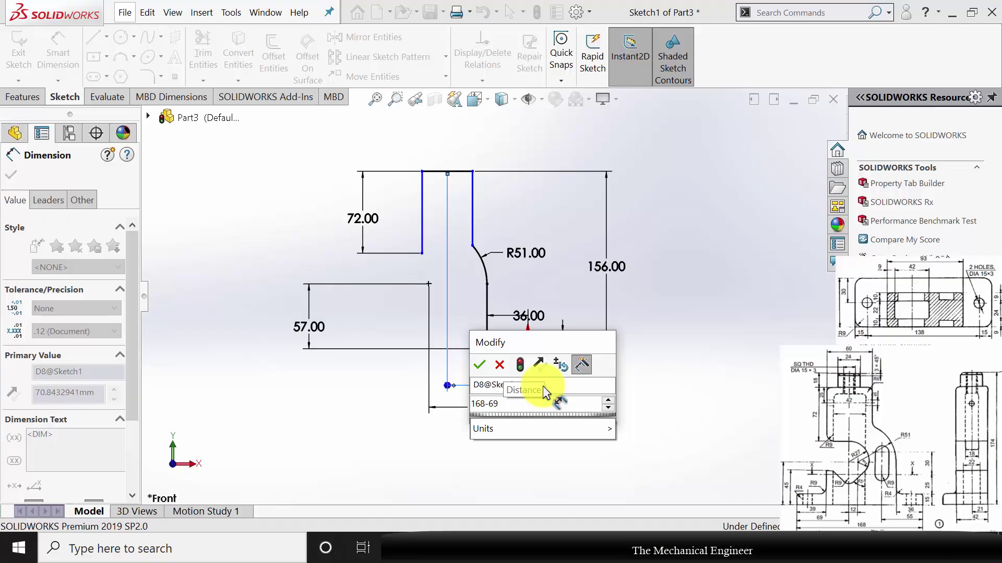
key("Return")
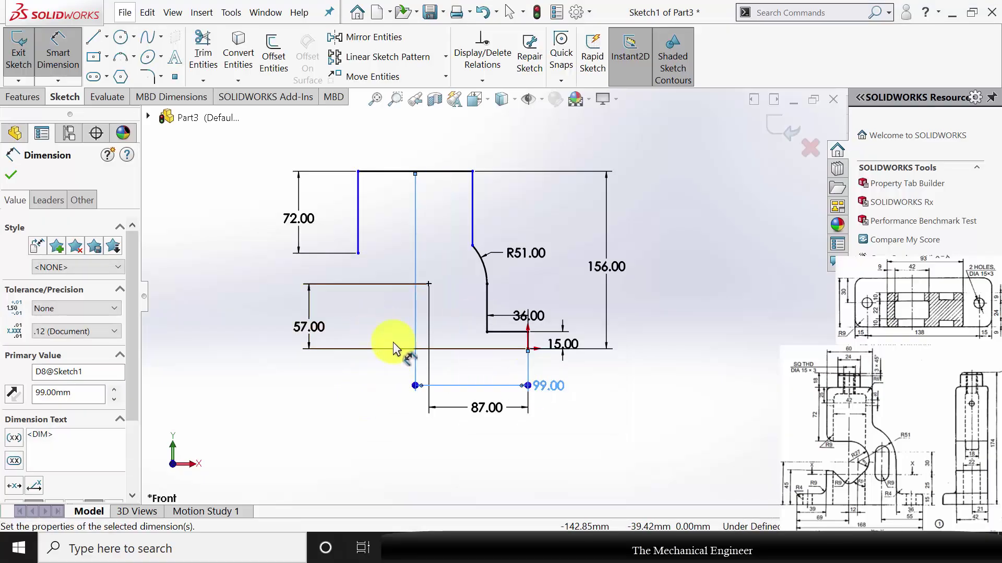
Step: Dimension the length of the profile's top horizontal line to 60 mm
left_click(445, 171)
left_click(446, 143)
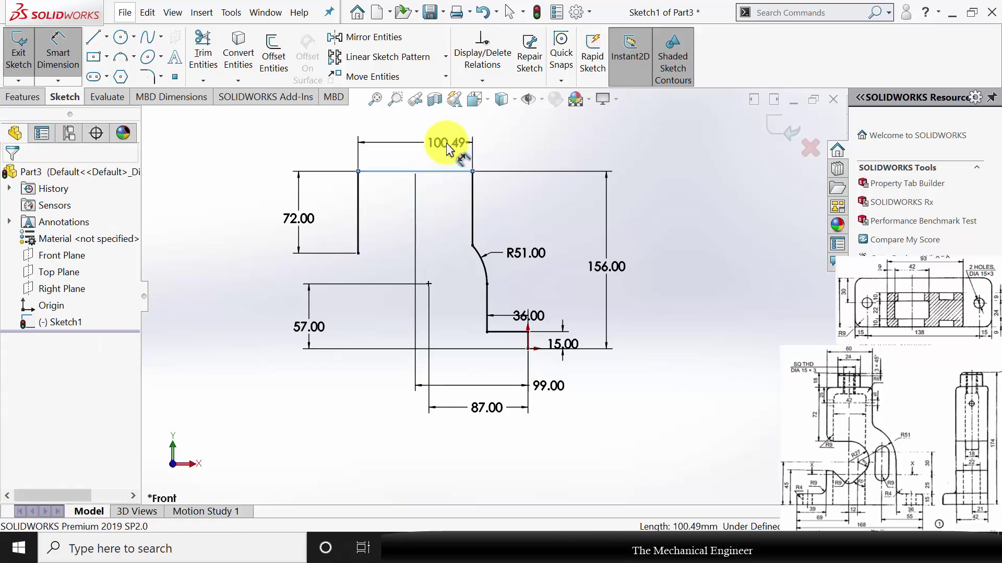
type("60")
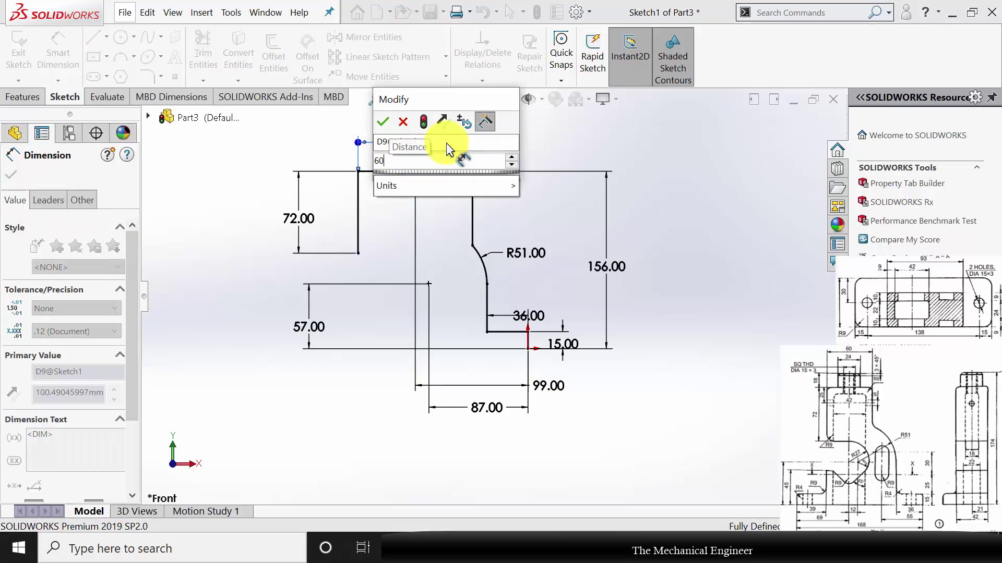
key("Return")
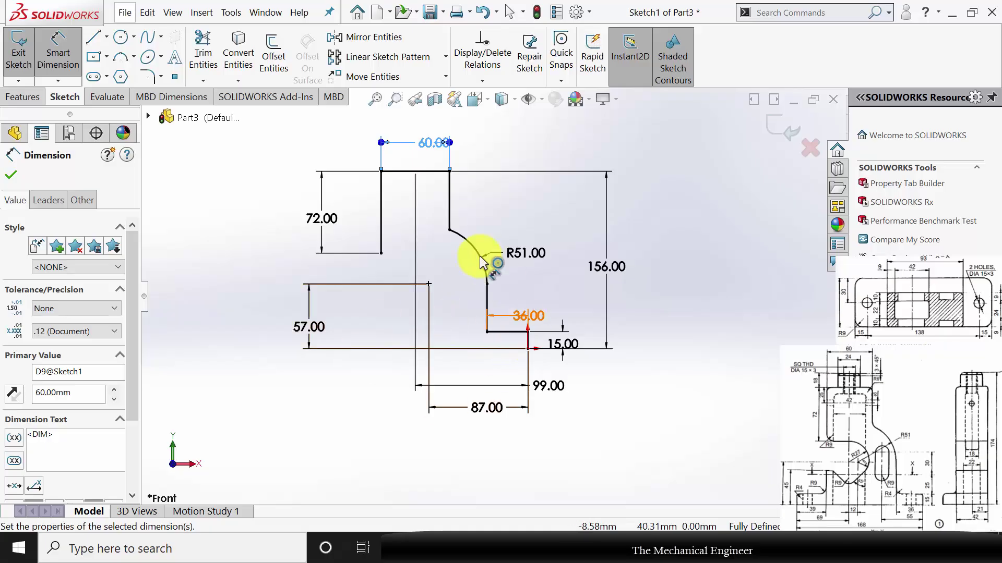
left_click(11, 175)
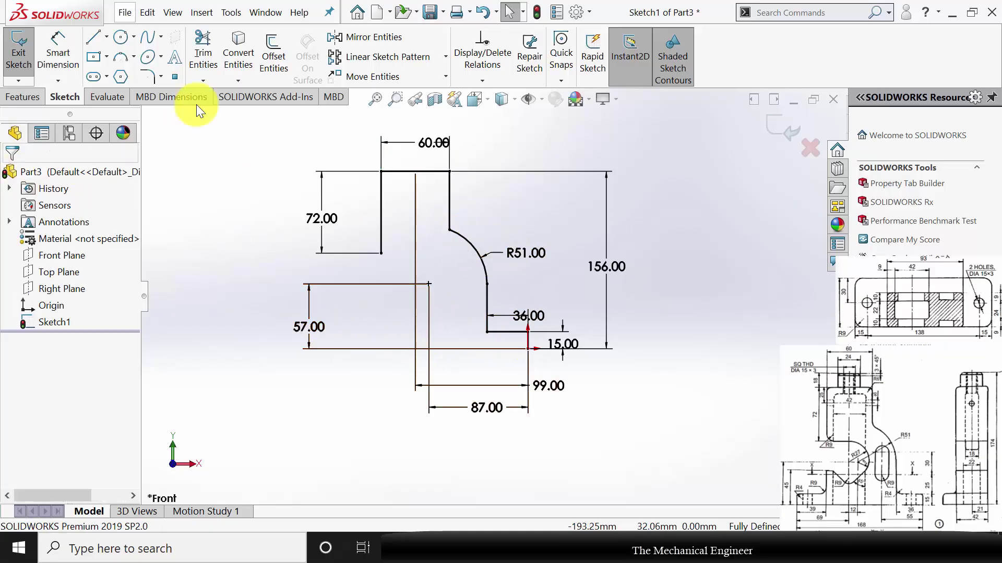
Step: Sketch the left foot outline from the origin: a base line about 176 mm long, a vertical edge about 22 mm high and a horizontal top edge about 47 mm long
left_click(94, 37)
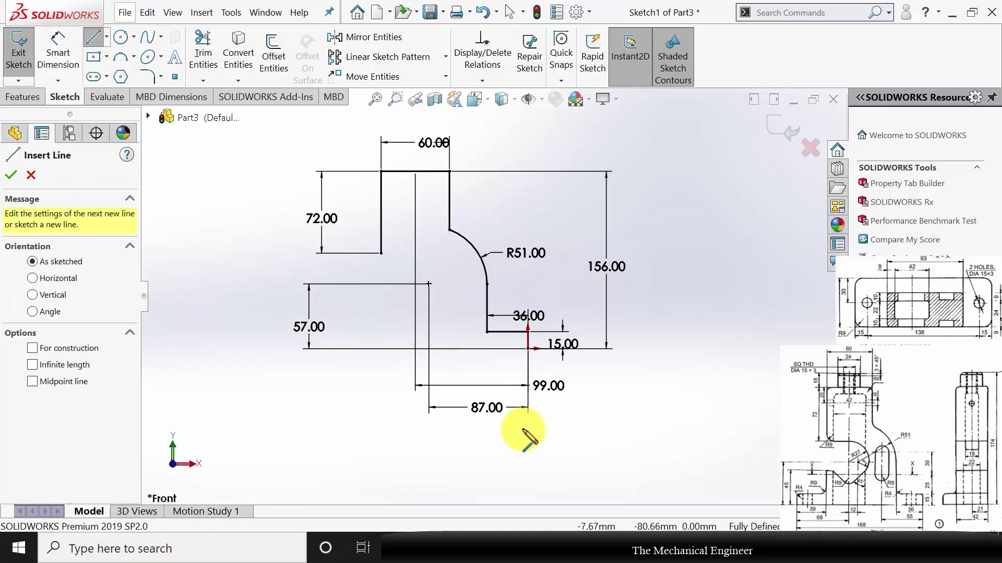
left_click(528, 348)
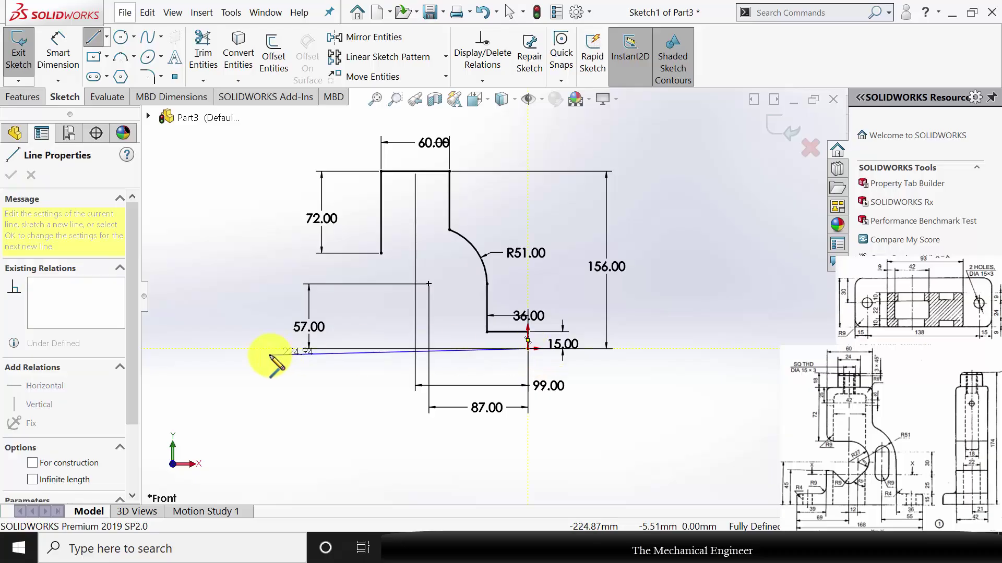
left_click(327, 348)
left_click(327, 325)
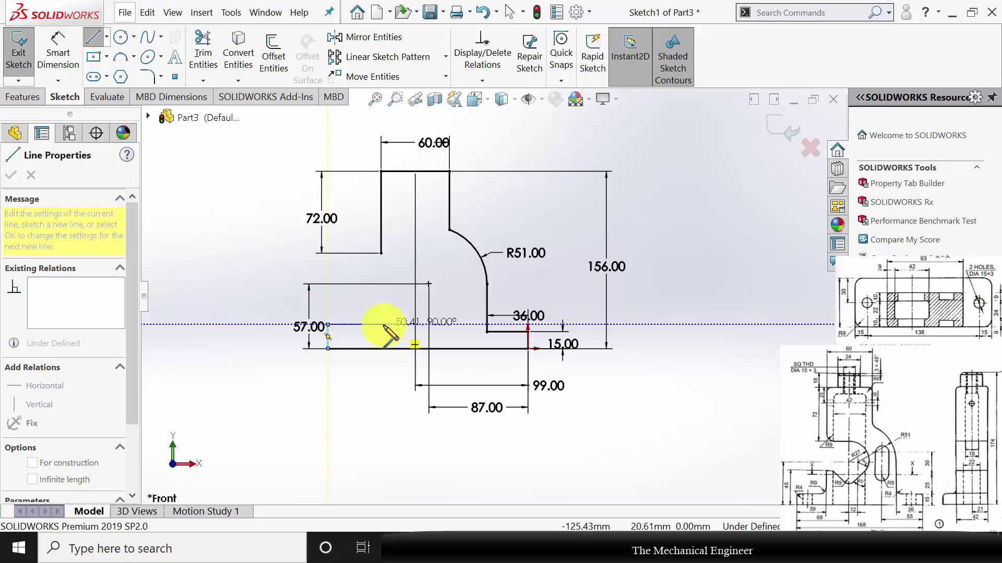
left_click(381, 325)
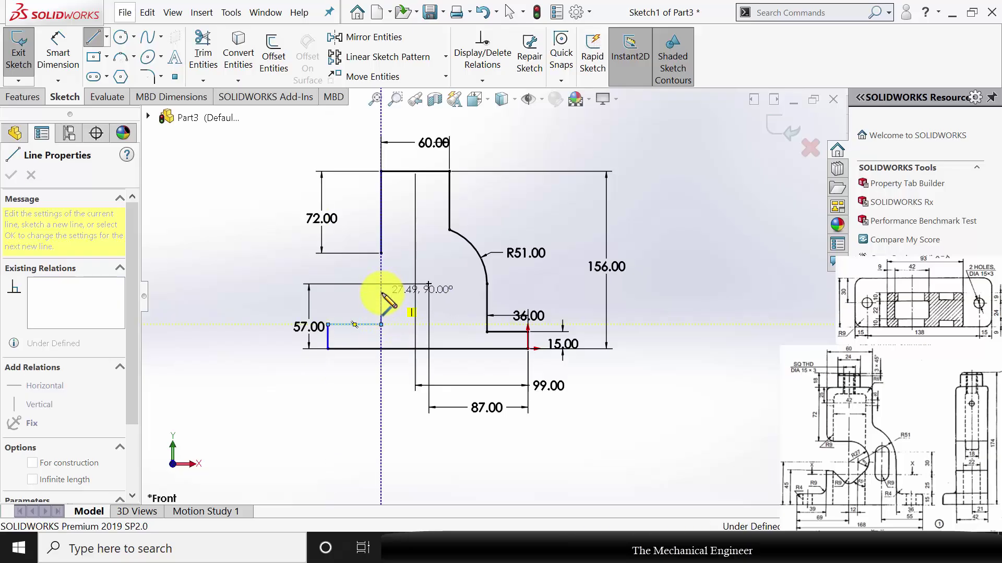
Step: Continue the outline with a vertical line, a short horizontal ledge about 11 mm long and two slanted lines forming a V below the R51 arc's centre
left_click(381, 293)
left_click(394, 293)
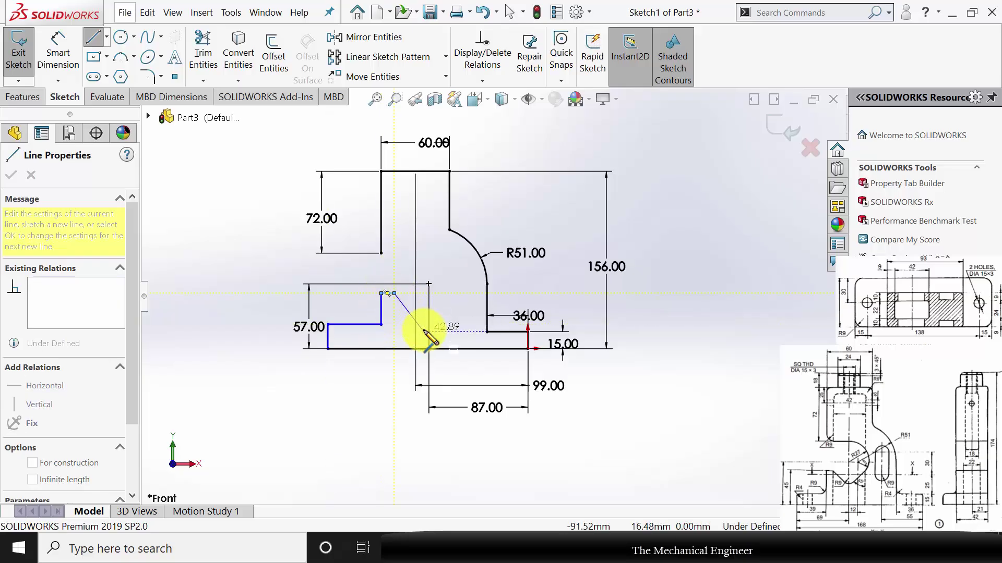
left_click(425, 331)
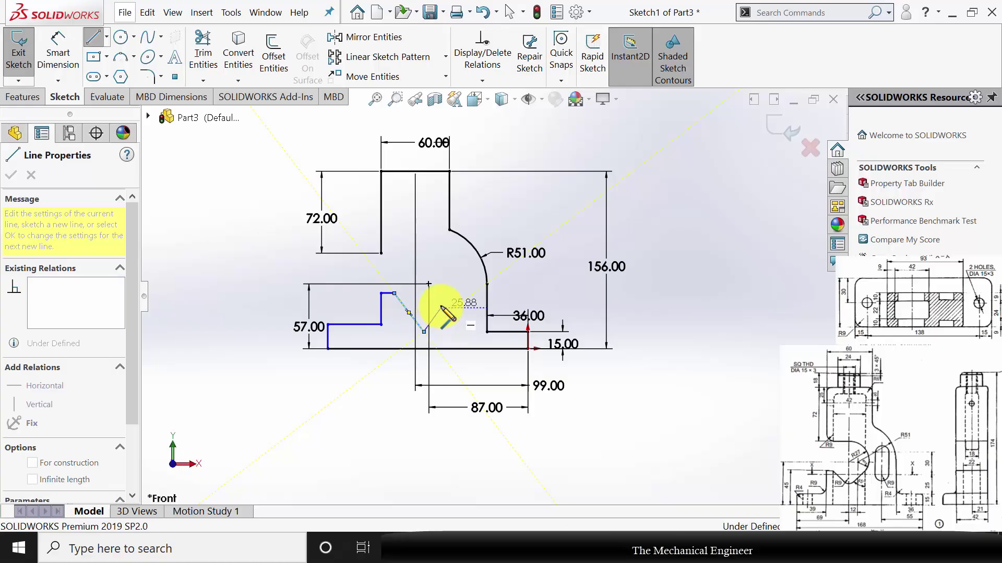
left_click(441, 308)
key("Escape")
Step: Sketch a horizontal line about 37 mm long inward from the lower end of the 72 mm vertical line
left_click(94, 39)
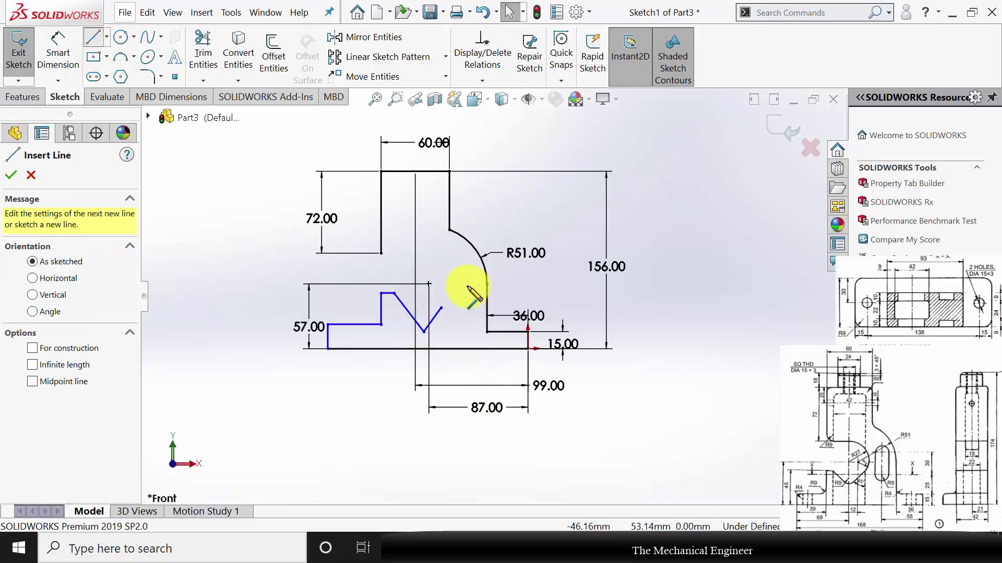
left_click(381, 254)
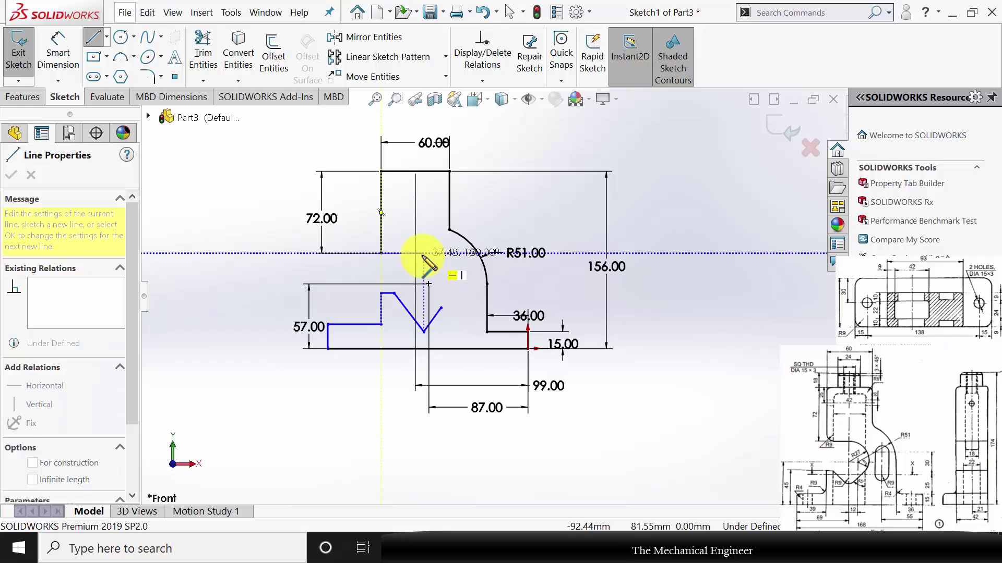
left_click(422, 254)
key("Escape")
Step: Sketch a three-point arc of about 90° and 29 mm radius curving down from the free end of the new horizontal line
scroll(453, 268, "down", 2)
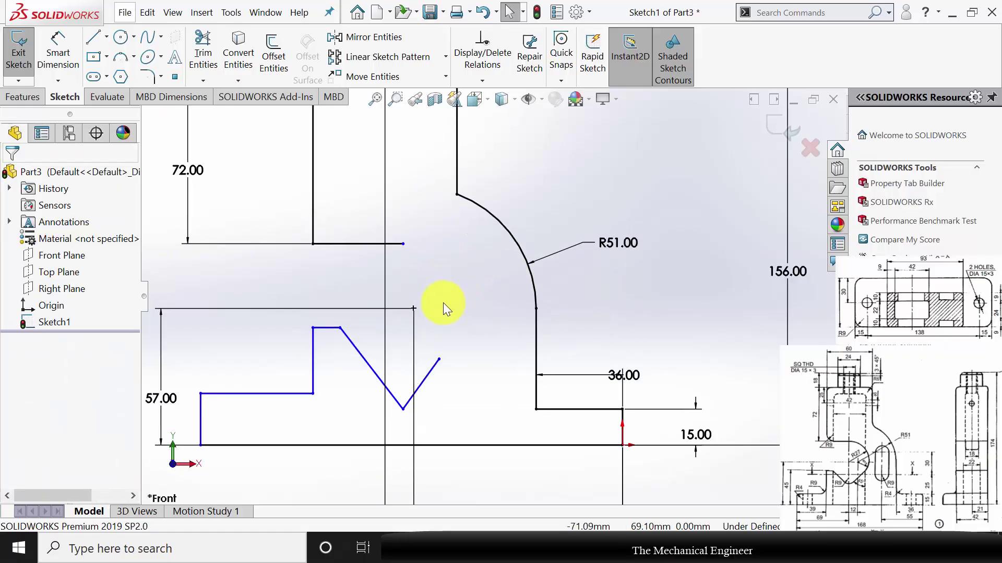
left_click(120, 57)
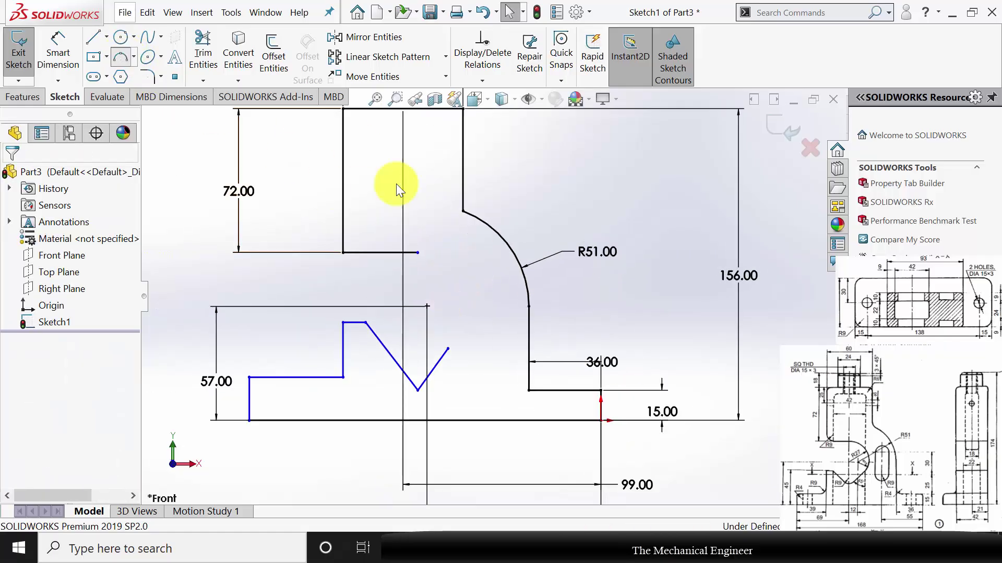
left_click(437, 268)
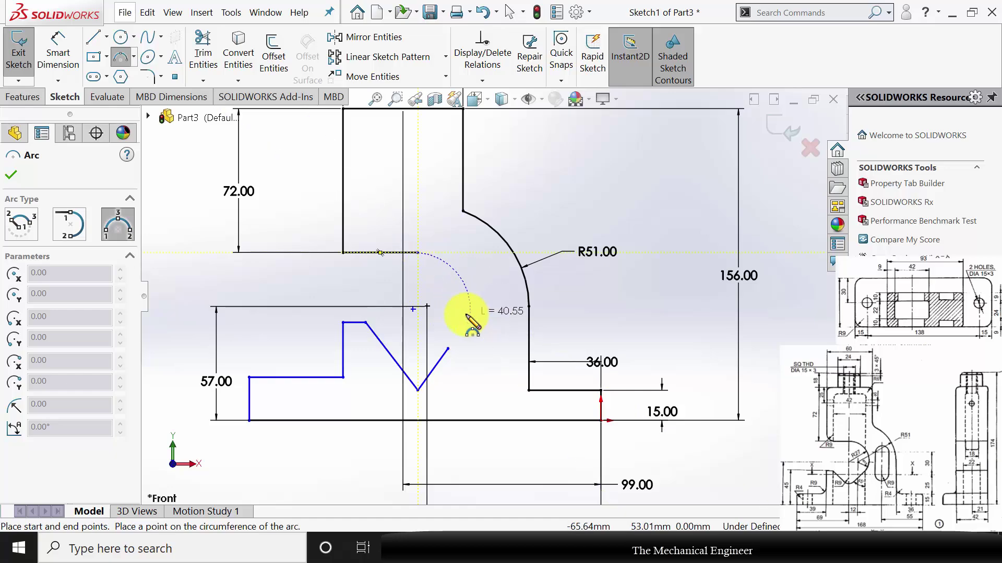
left_click(473, 311)
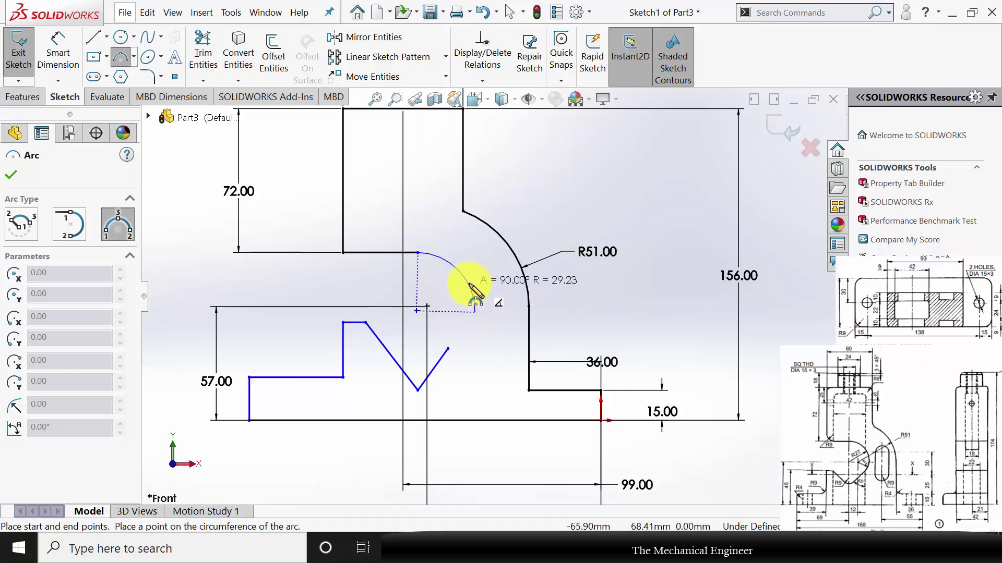
left_click(465, 290)
Step: Sketch a second three-point arc from the end of the first arc to the free end of the V, closing the profile
left_click(474, 312)
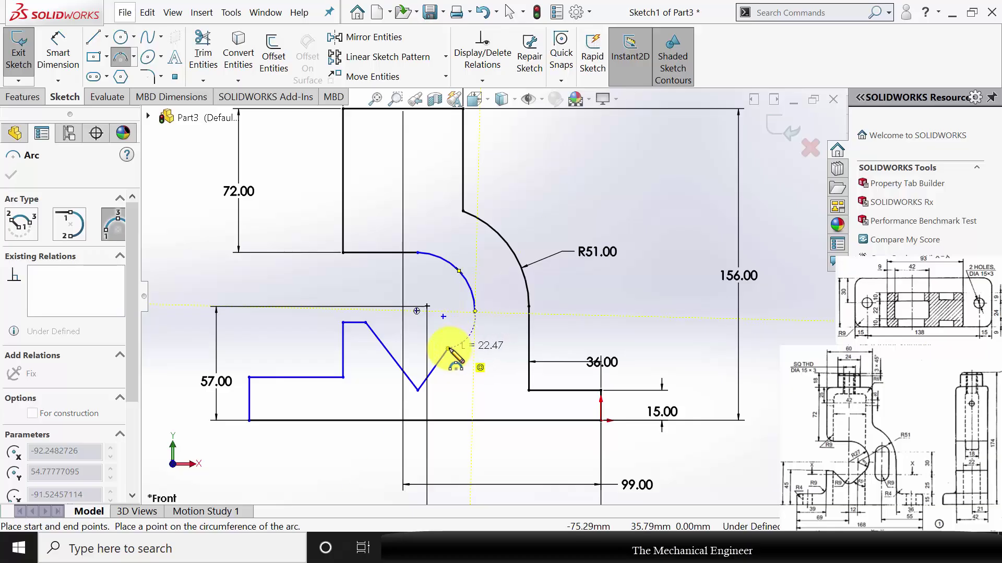
left_click(447, 349)
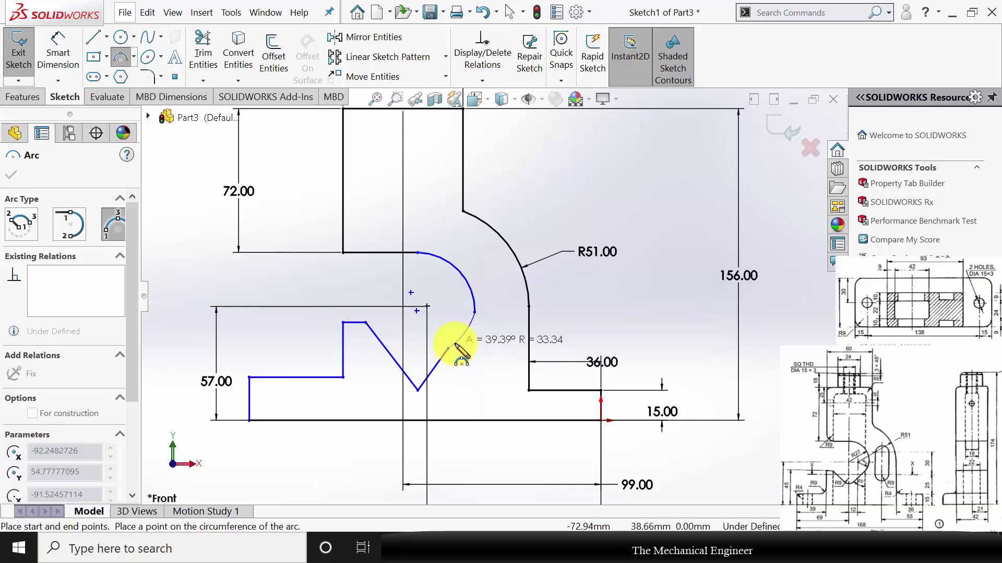
left_click(455, 347)
key("Escape")
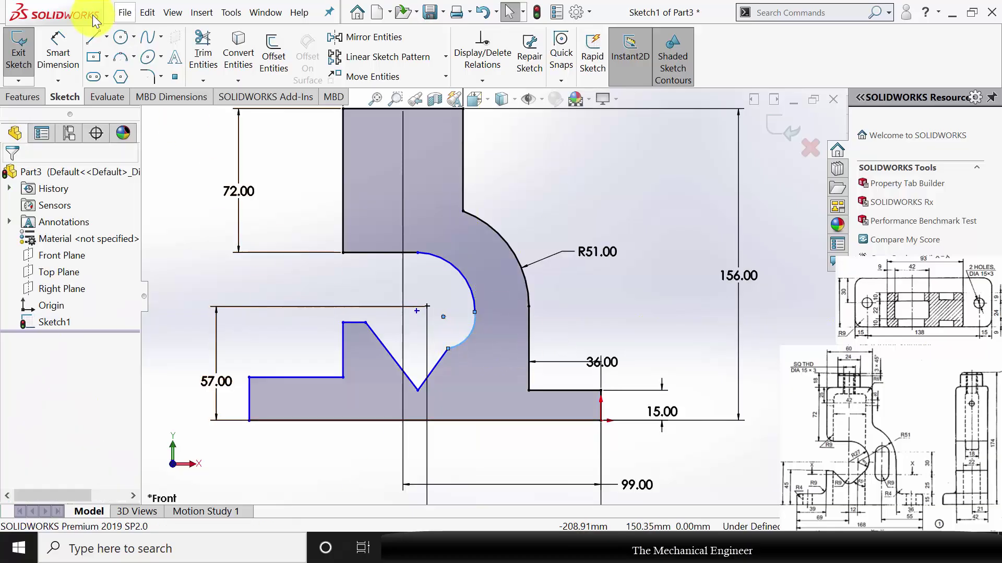
Step: Dimension the left foot's outer vertical edge to 15 mm
left_click(51, 53)
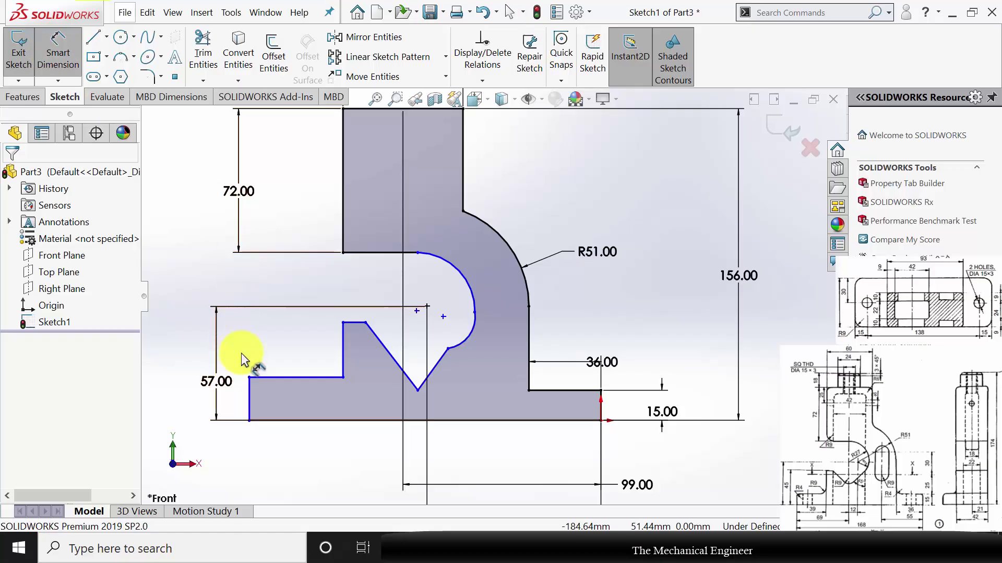
left_click(249, 399)
left_click(183, 402)
type("15")
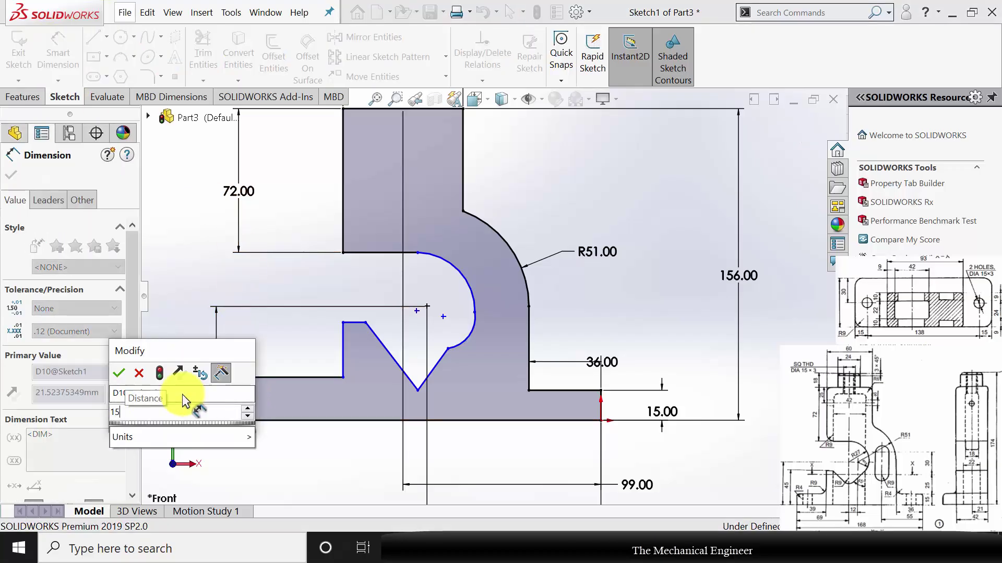
key("Return")
Step: Dimension the left foot's horizontal top edge to 39 mm
left_click(281, 390)
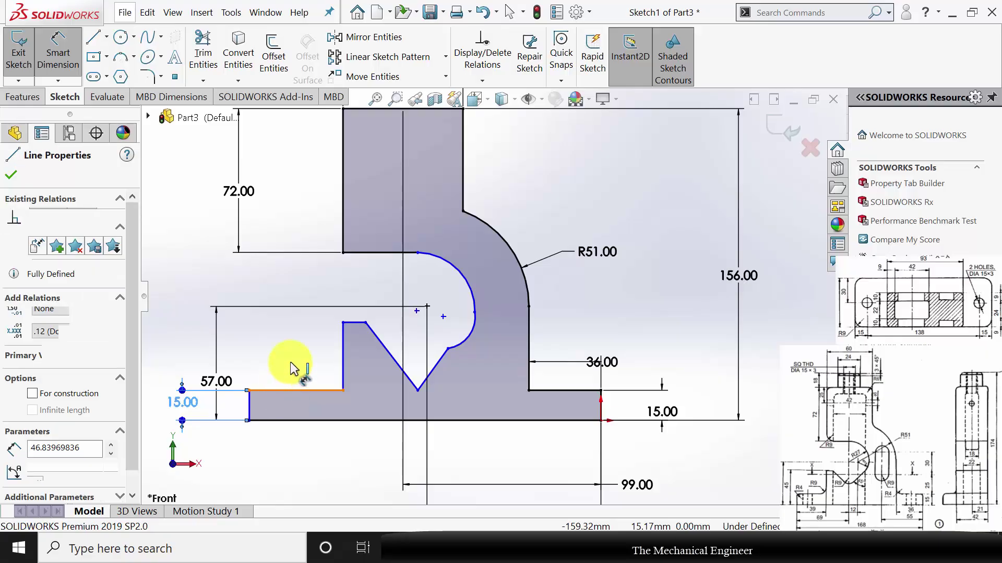
left_click(290, 368)
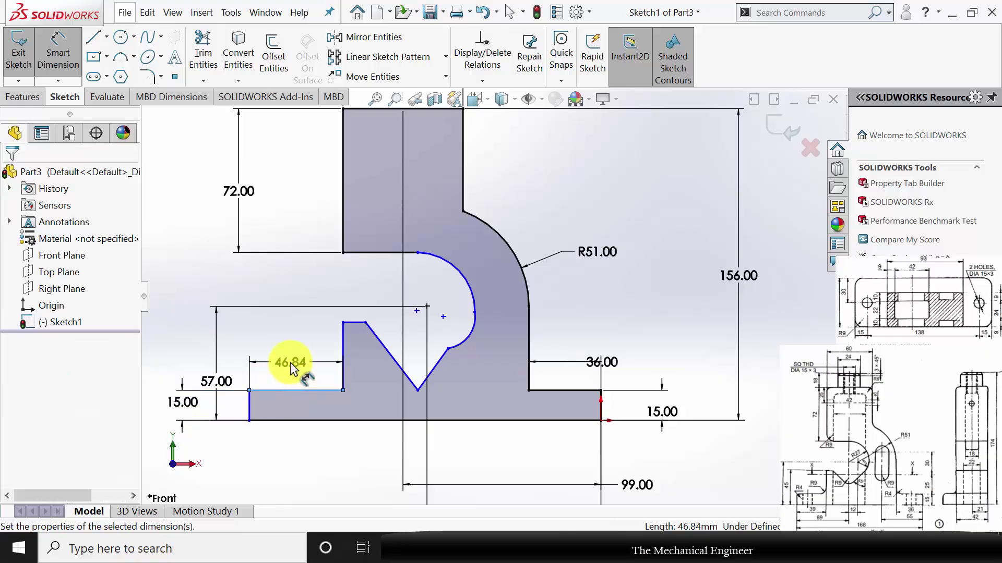
type("39.00mm")
key("Return")
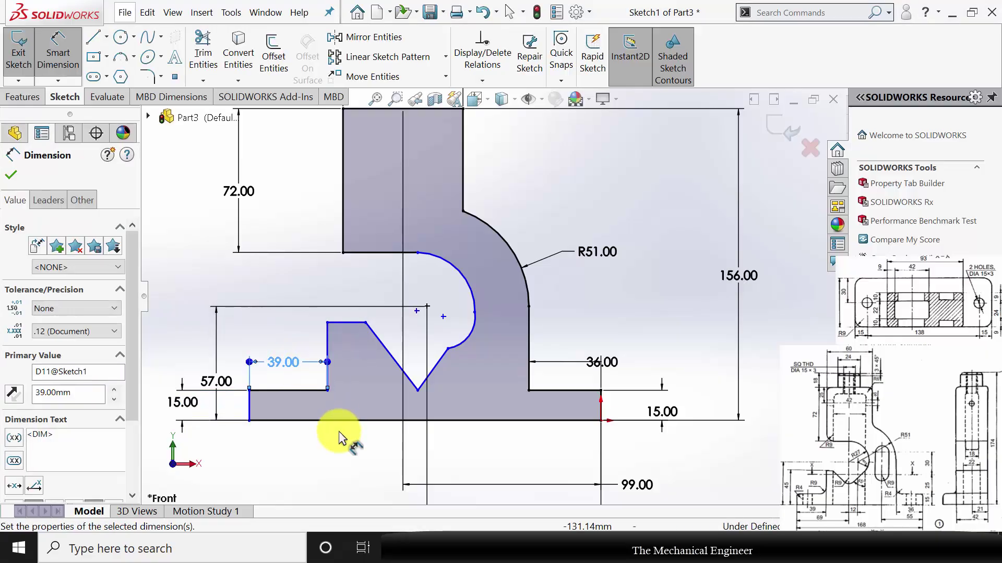
Step: Dimension the overall length of the base line to 168 mm
left_click(352, 420)
left_click(352, 480)
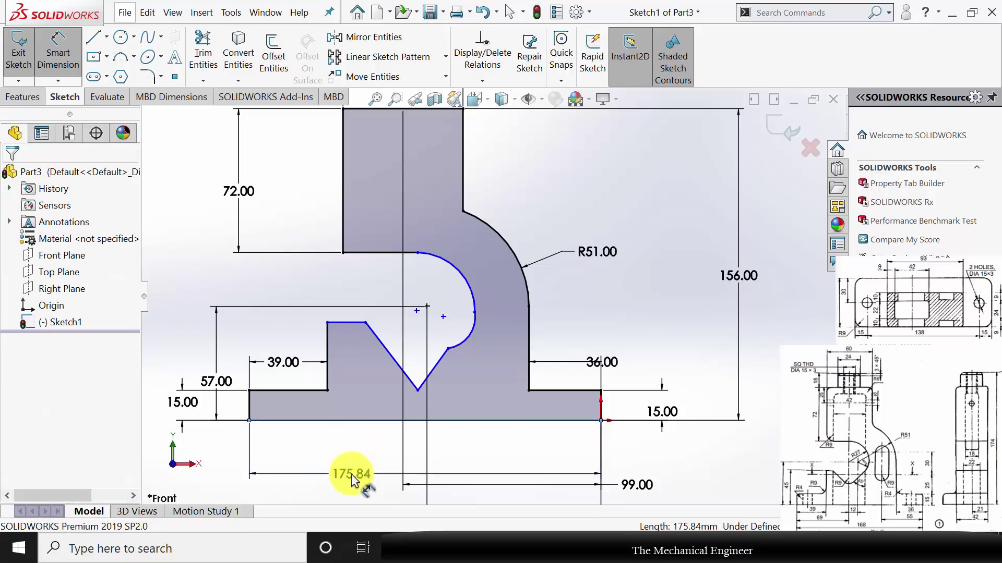
type("168")
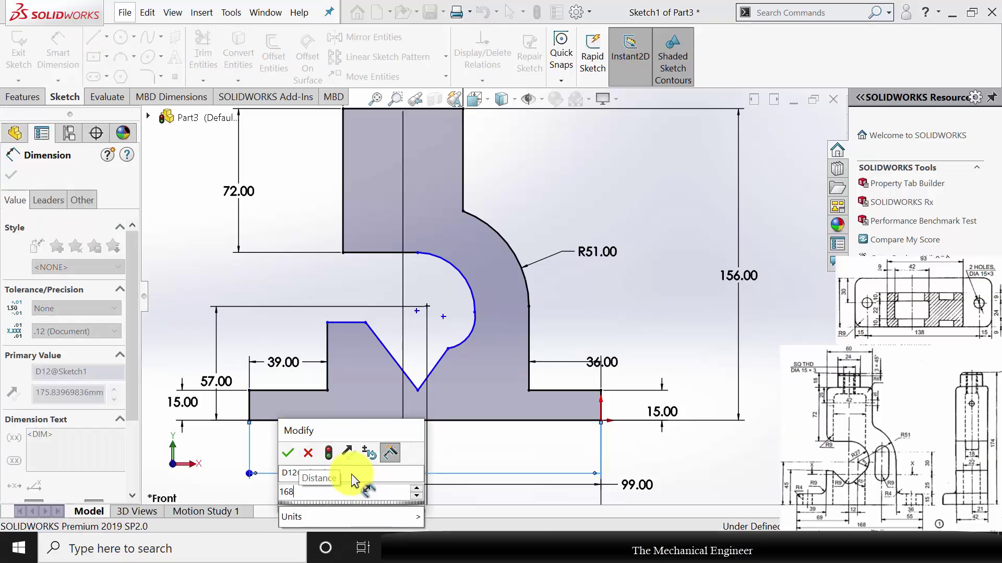
key("Return")
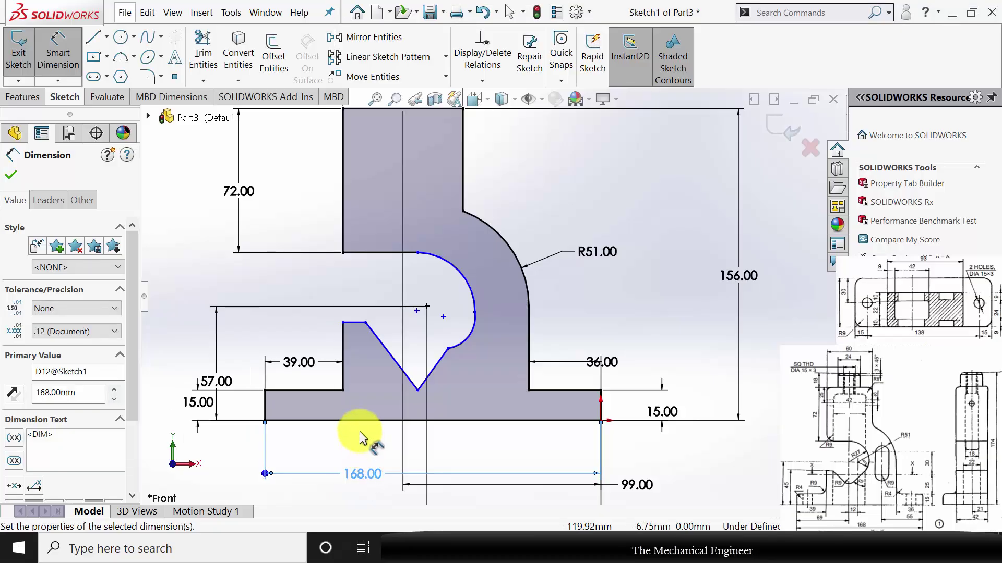
Step: Dimension the short horizontal ledge beside the V to 9 mm
left_click(353, 323)
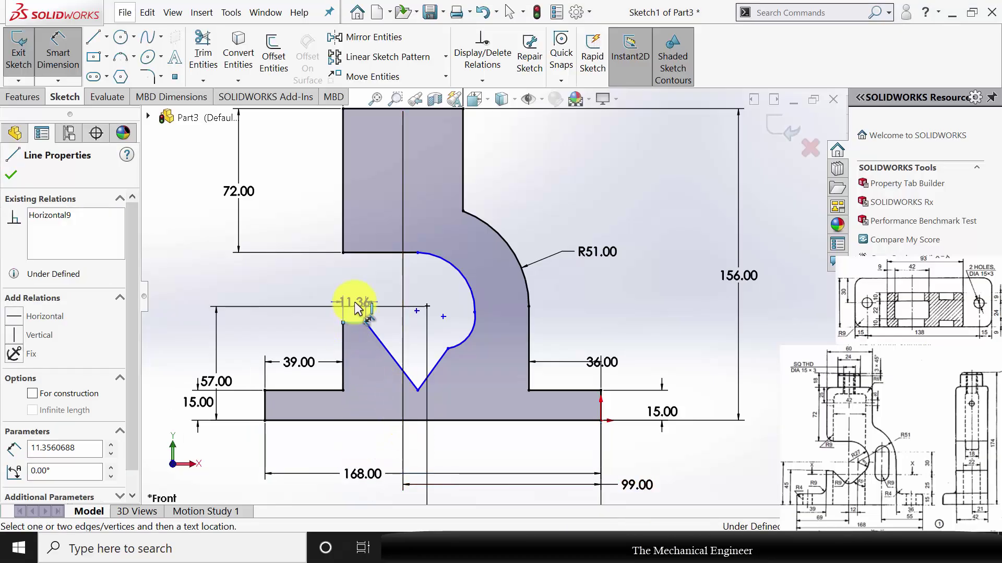
left_click(290, 296)
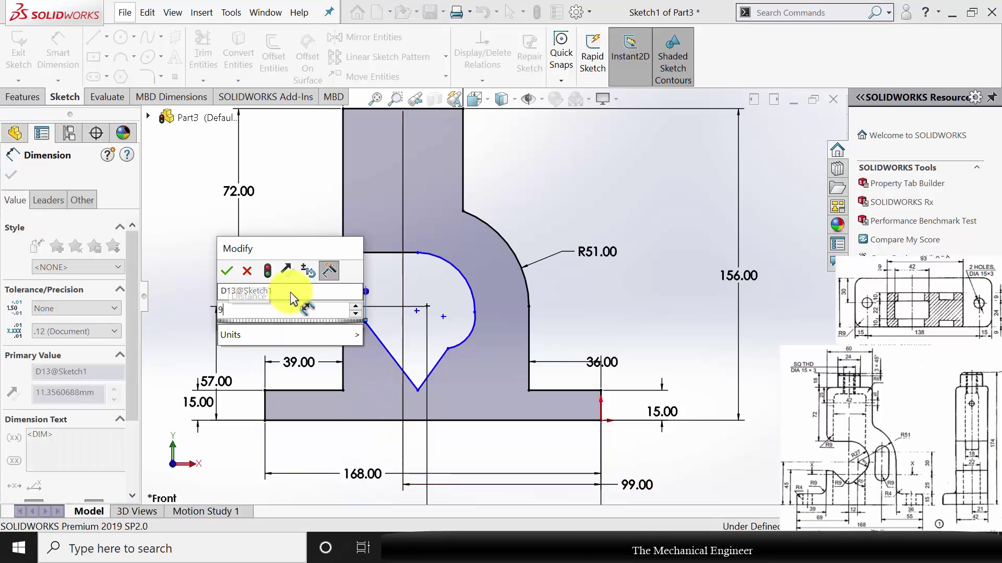
type("9")
key("Return")
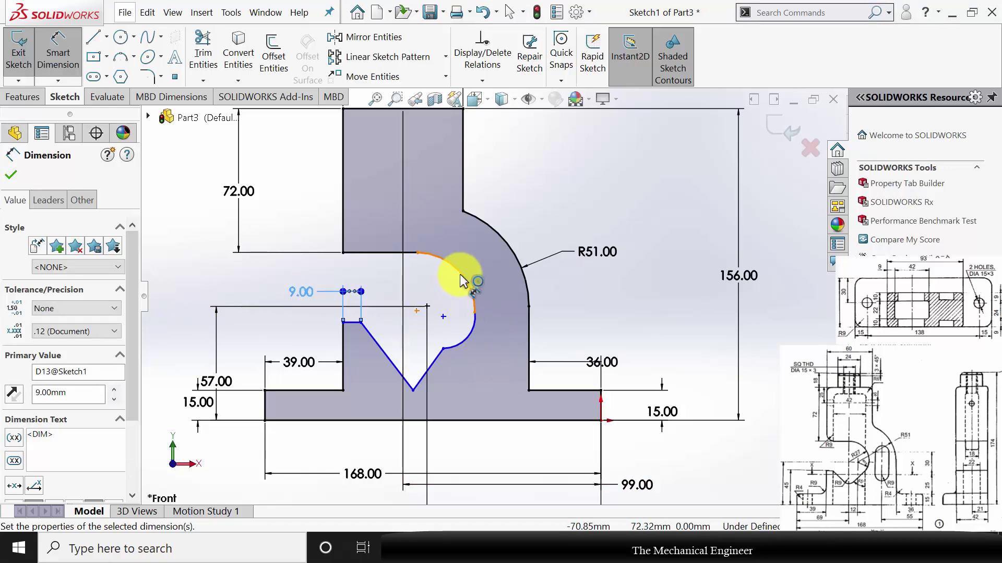
Step: Dimension the radius of the upper inner arc of the hook opening to 27 mm
left_click(461, 277)
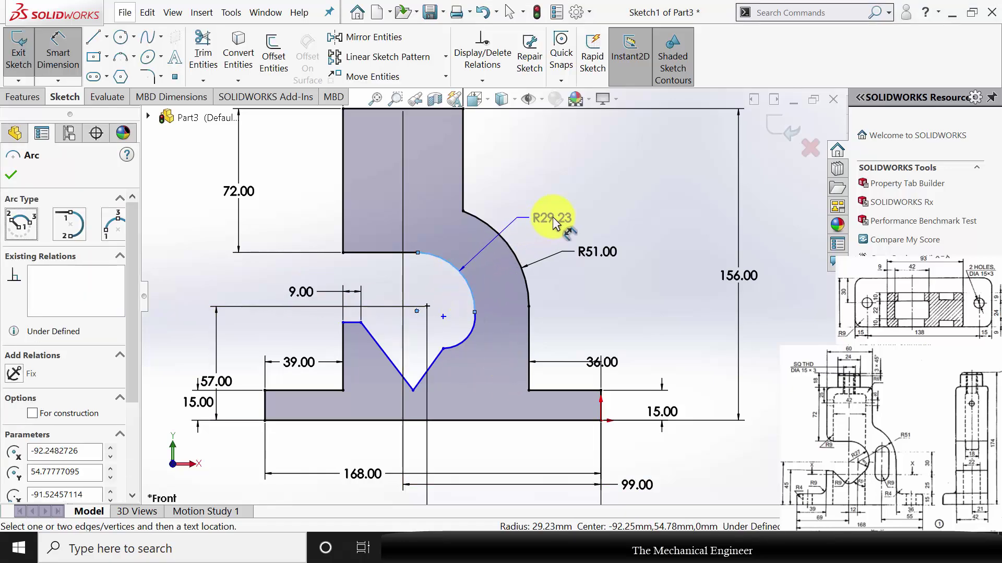
left_click(553, 217)
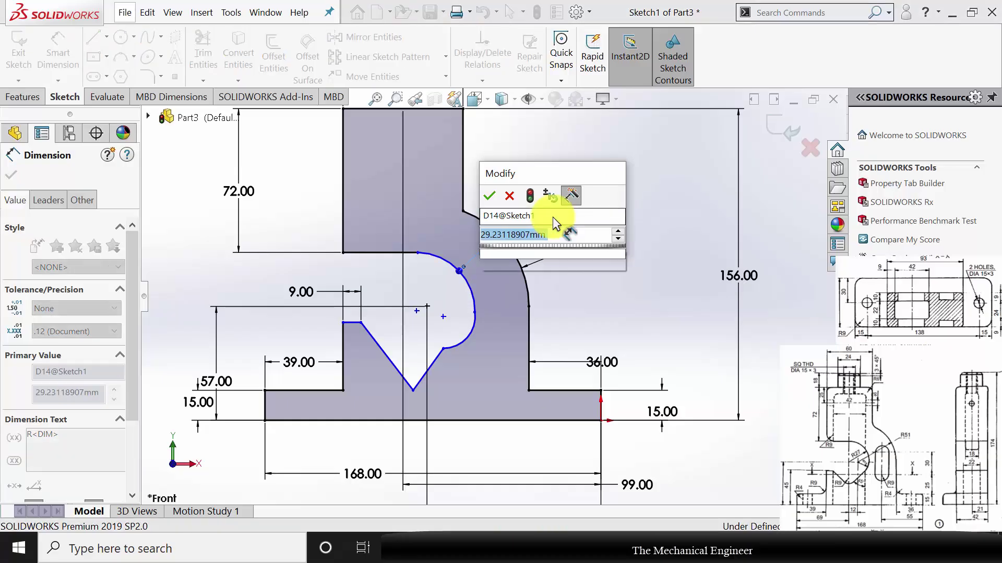
type("27")
key("Return")
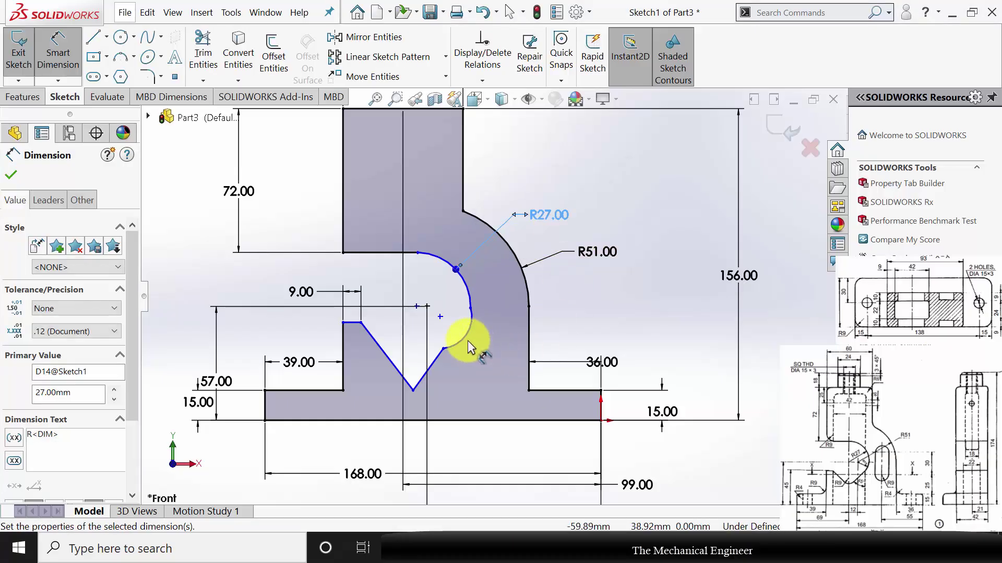
Step: Dimension the radius of the lower inner arc of the hook opening to 15 mm
left_click(467, 347)
left_click(584, 328)
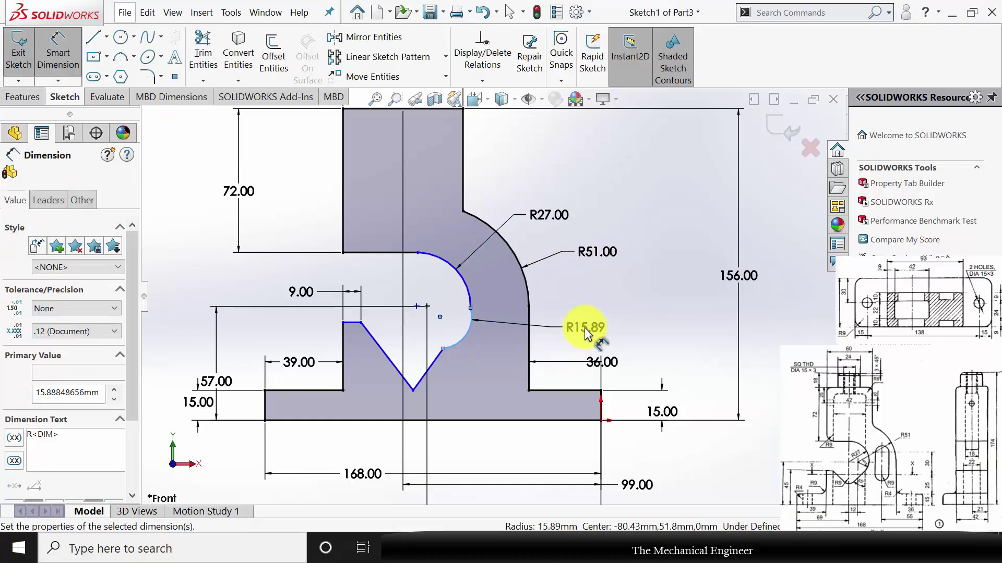
type("15")
key("Return")
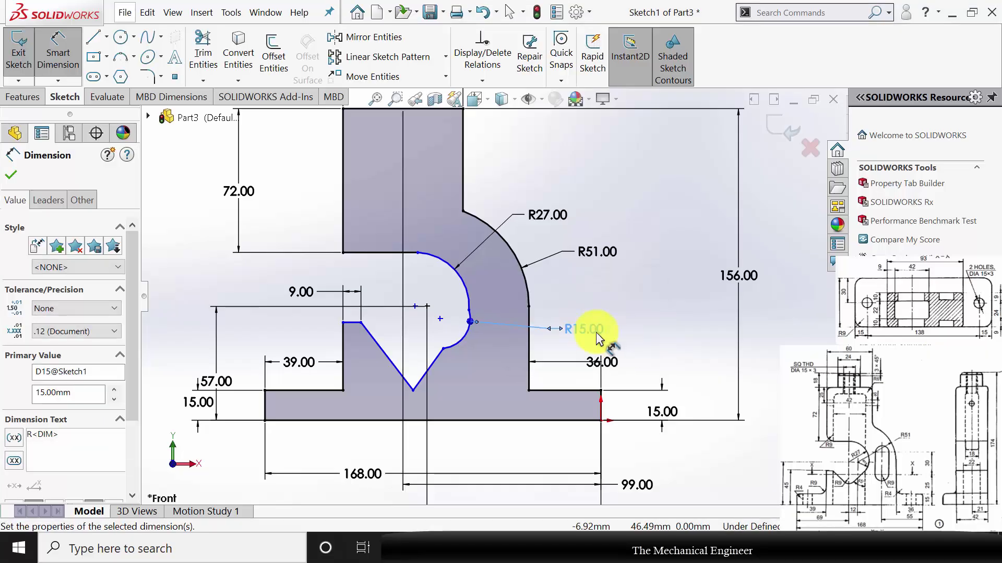
Step: Dimension the height of the 27 mm arc's centre above the base line to 57 mm
left_click(415, 308)
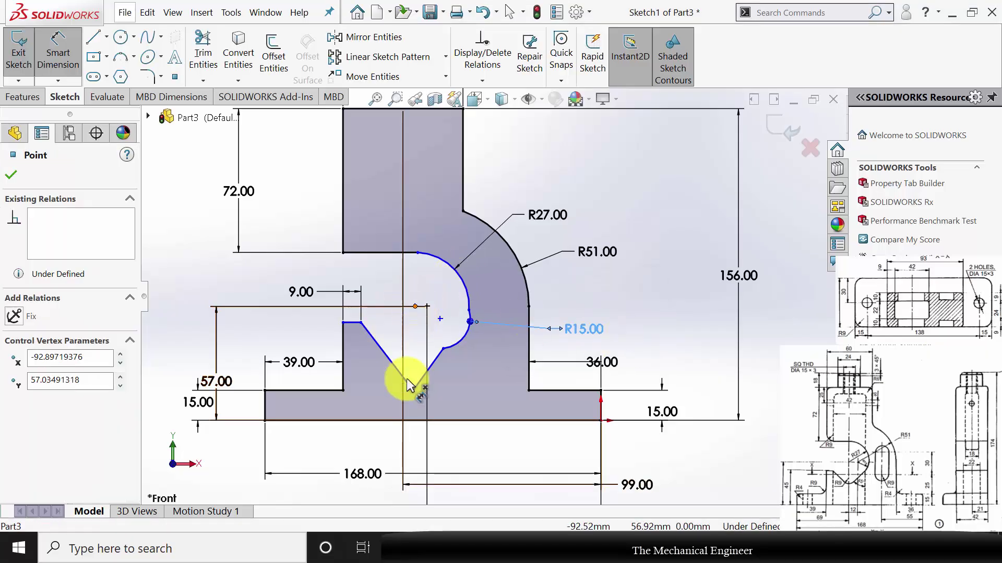
left_click(384, 420)
left_click(176, 355)
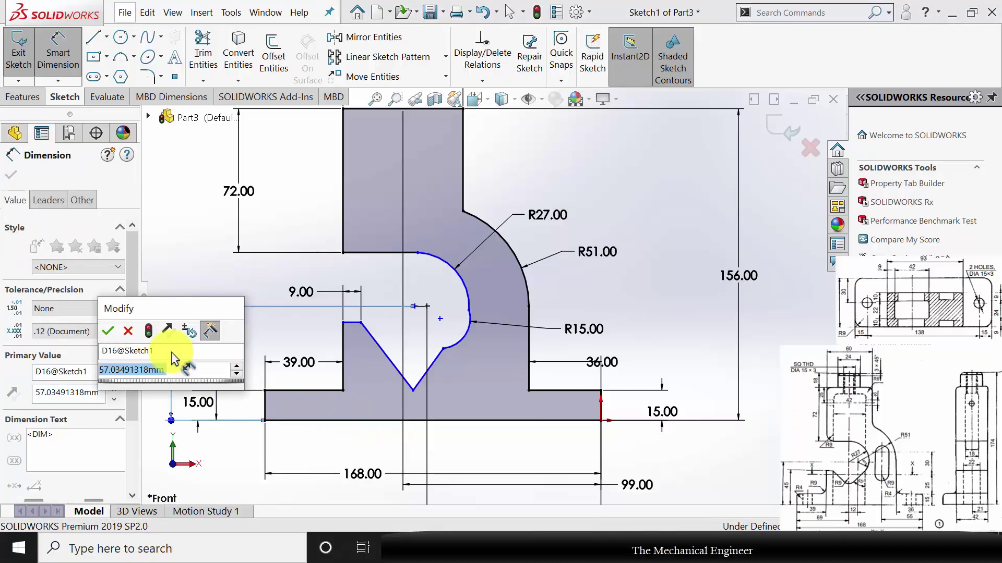
type("5")
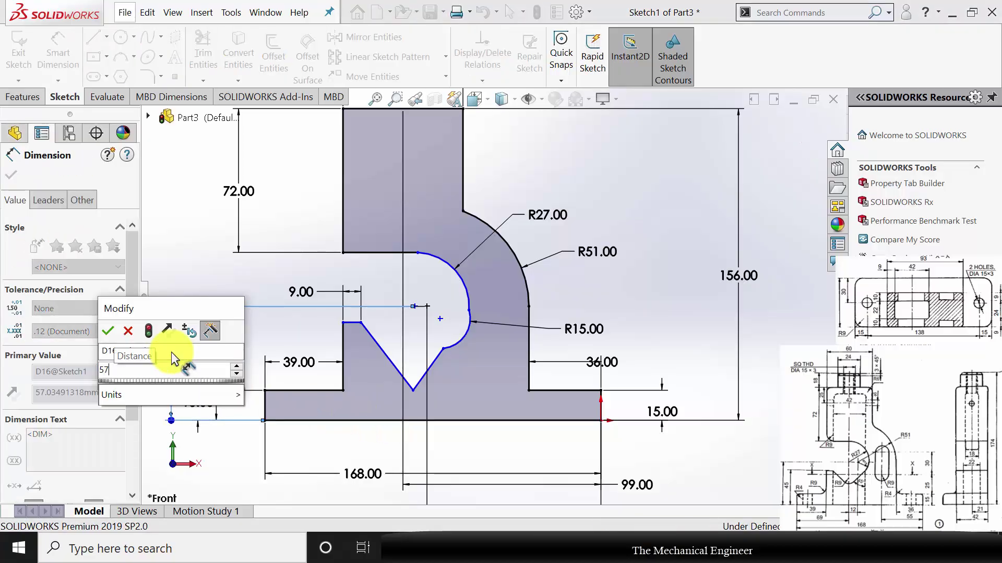
type("7")
key("Return")
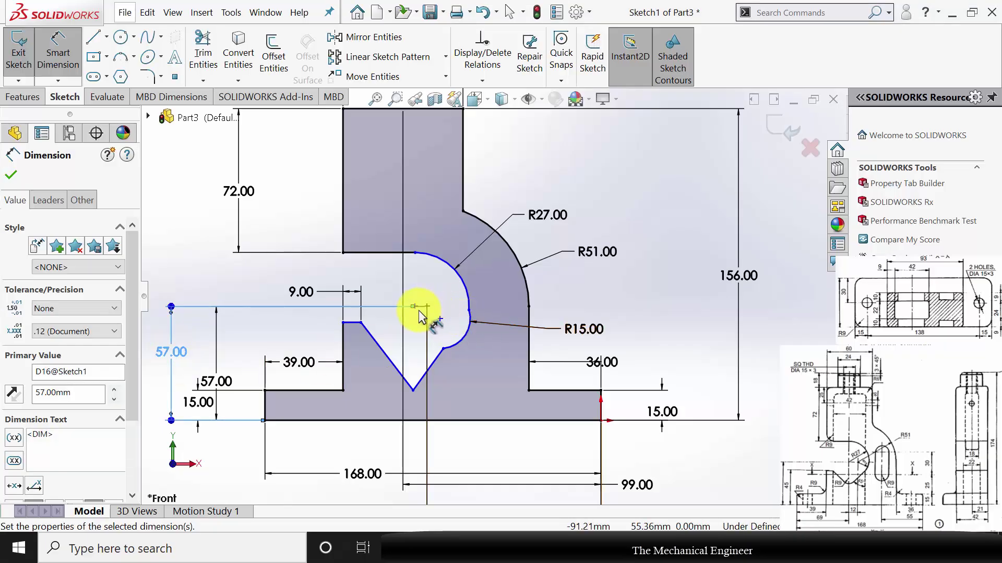
Step: Dimension the horizontal distance from the left foot's outer edge to the 27 mm arc's centre to 69 mm
left_click(415, 308)
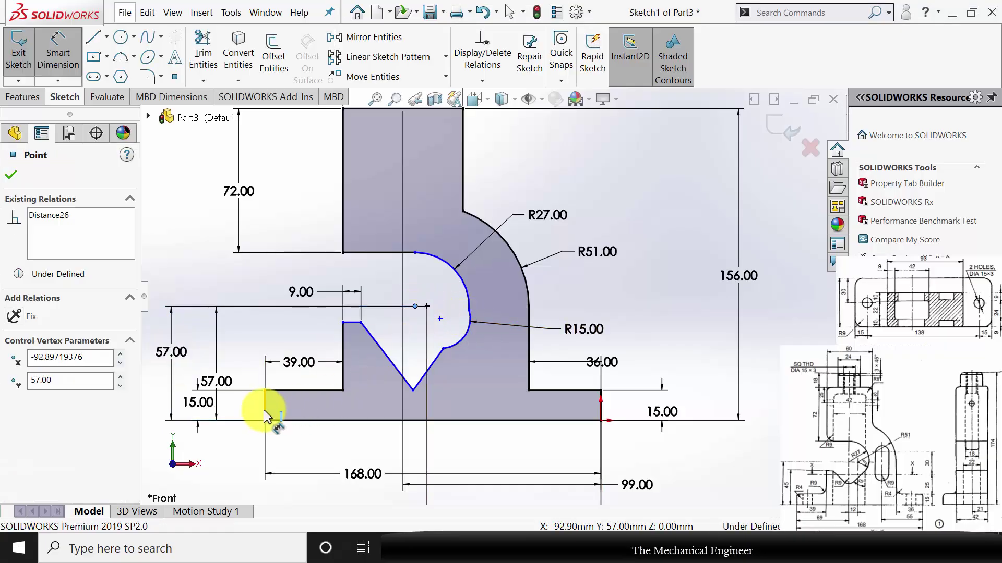
left_click(264, 409)
left_click(345, 444)
type("69")
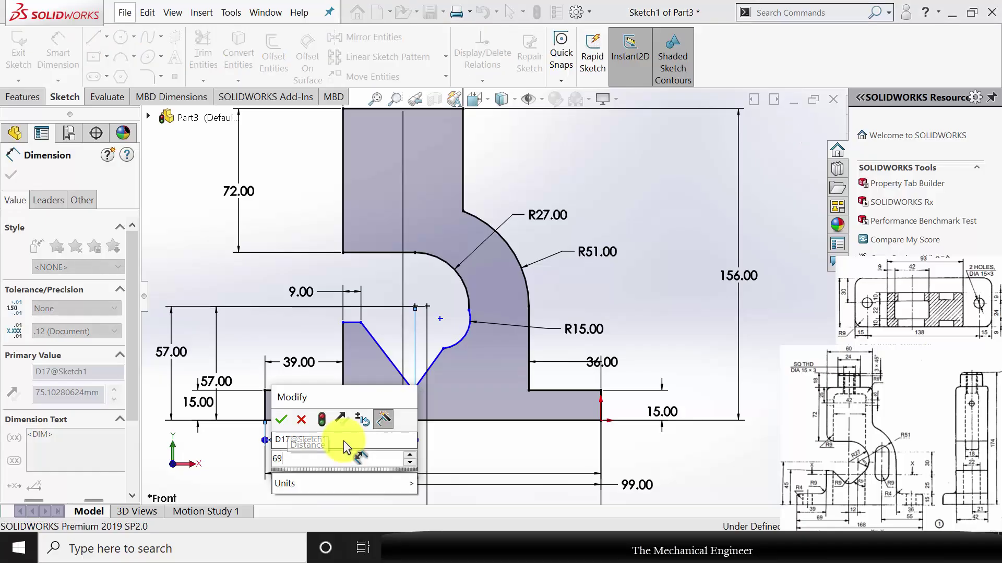
key("Return")
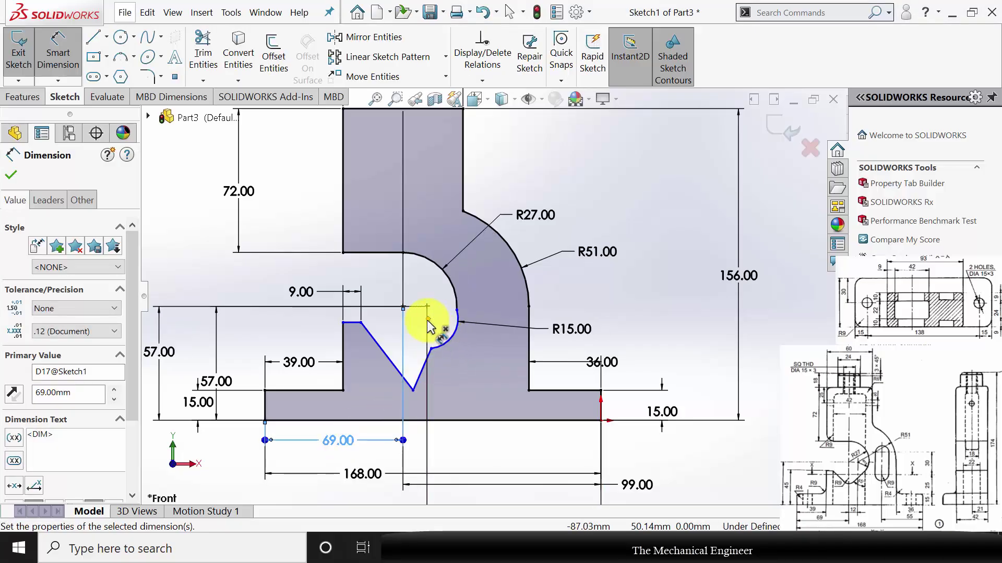
key("Escape")
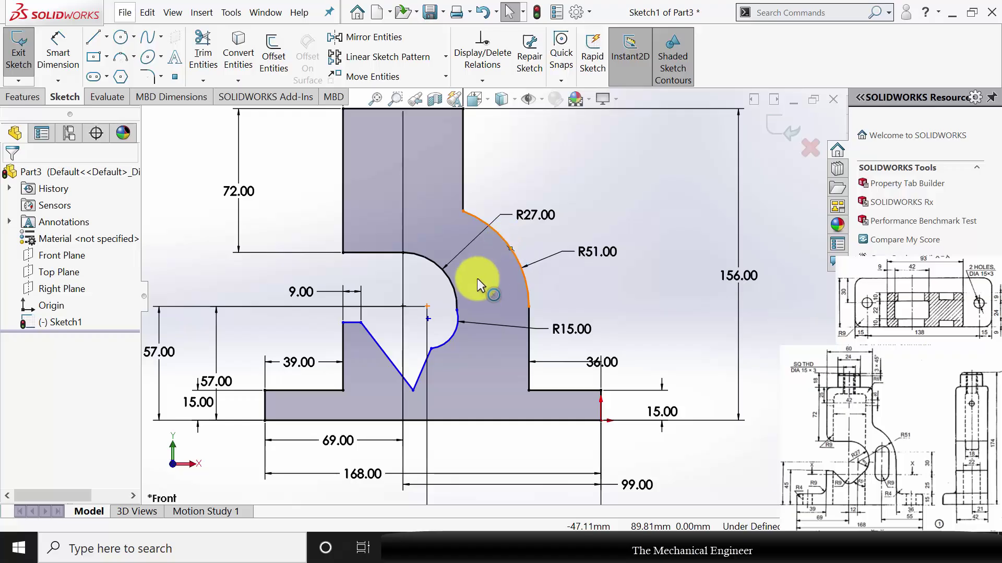
Step: Merge the centre of the 15 mm arc with the centre point of the outer 51 mm arc
left_click(427, 307)
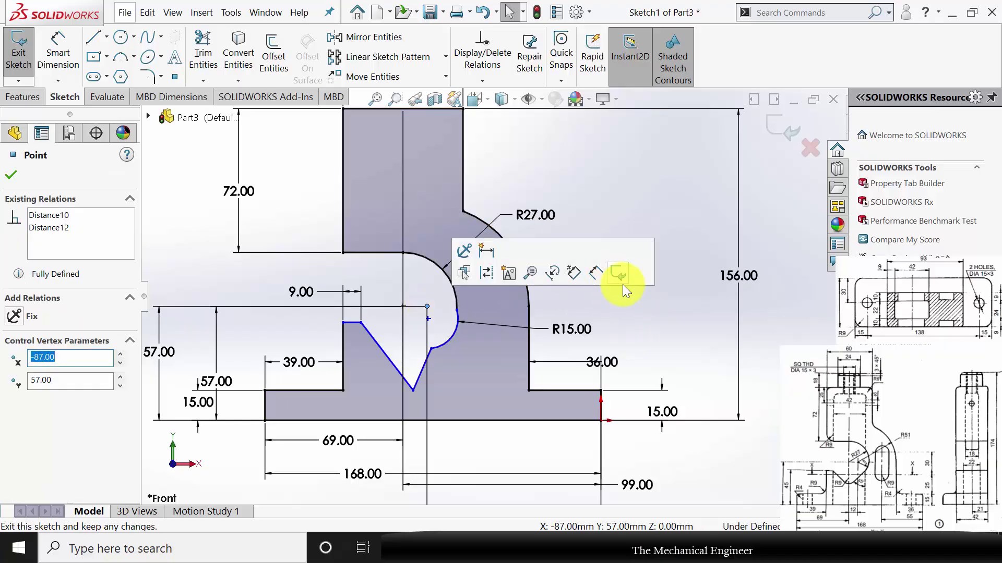
left_click(428, 319, "ctrl")
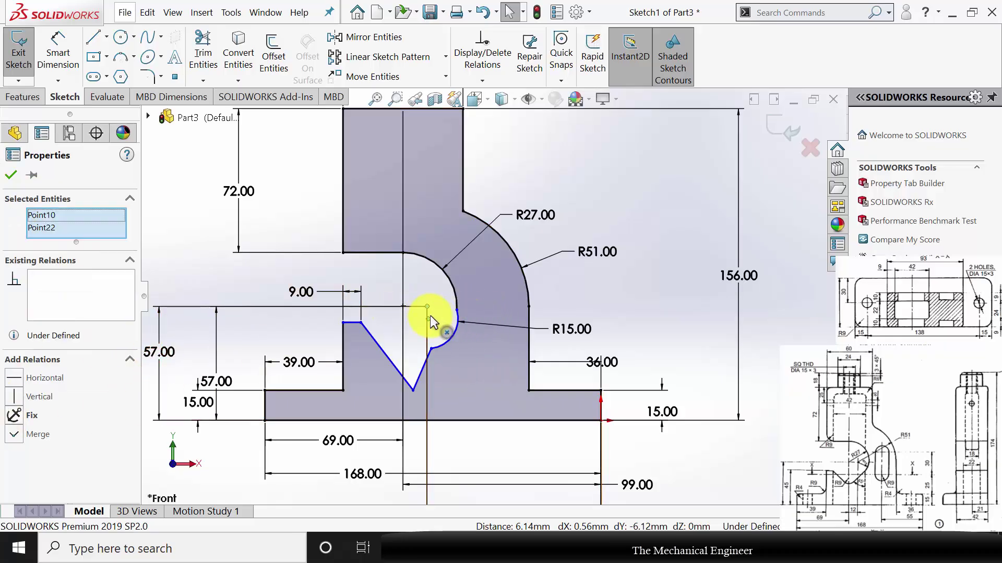
left_click(15, 436)
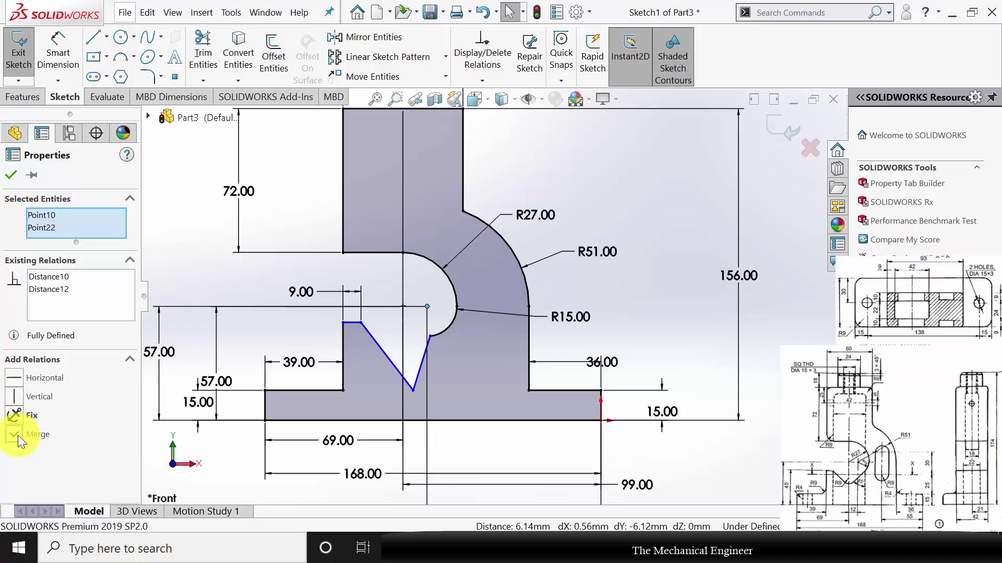
left_click(12, 176)
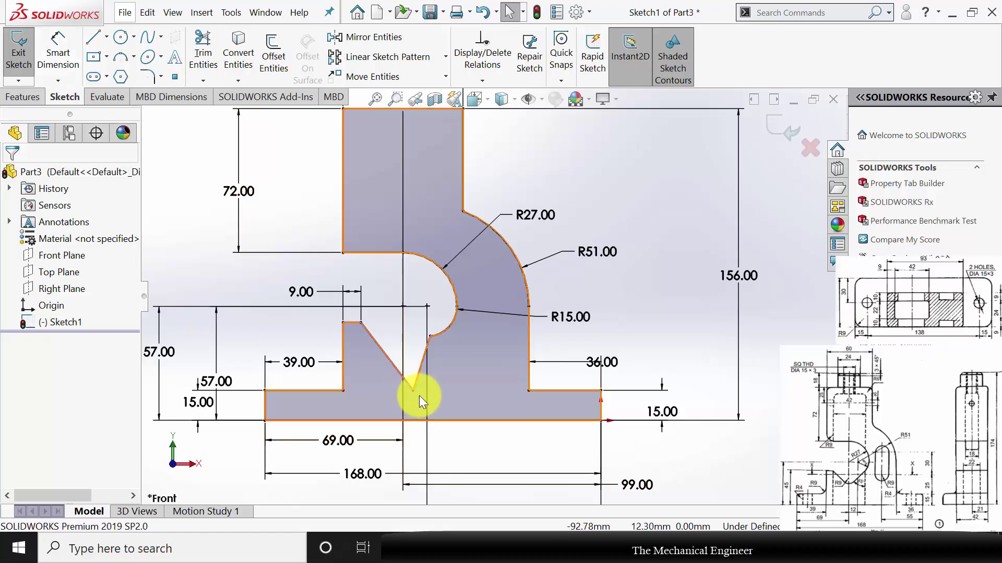
Step: Add a Vertical relation between the V's lowest vertex and the midpoint of the profile's top edge
left_click_drag(414, 392, 452, 361)
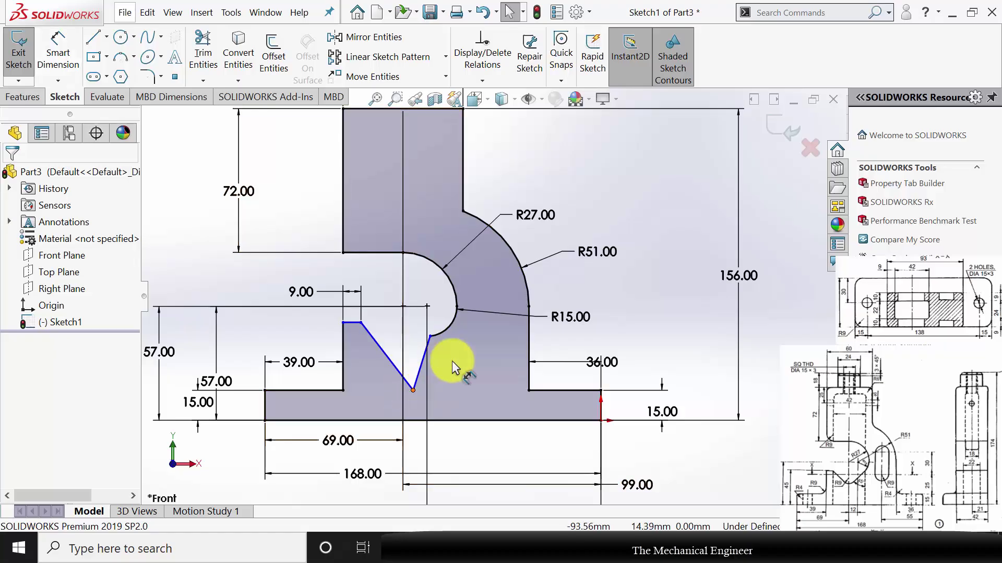
scroll(447, 318, "up", 2)
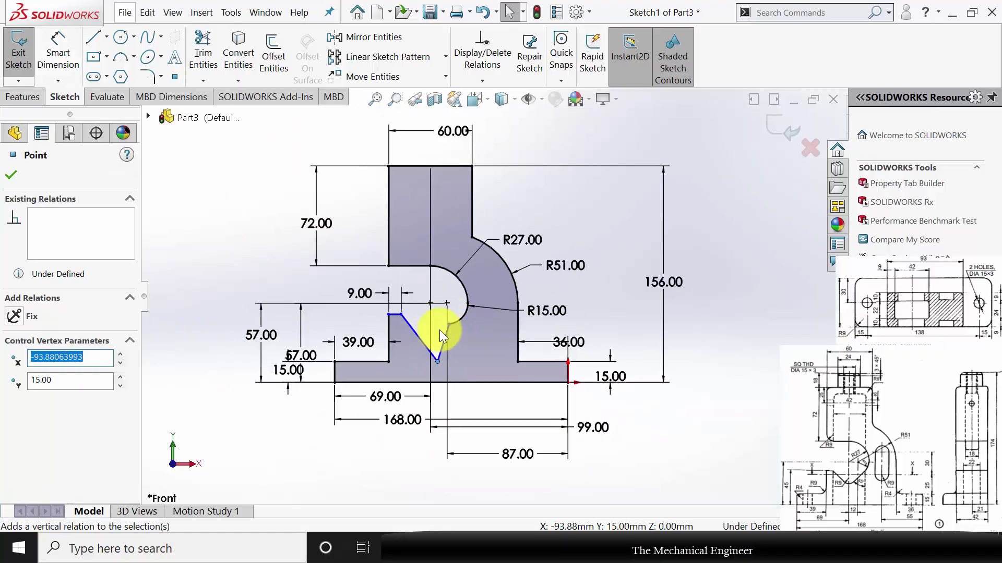
scroll(439, 329, "down", 1)
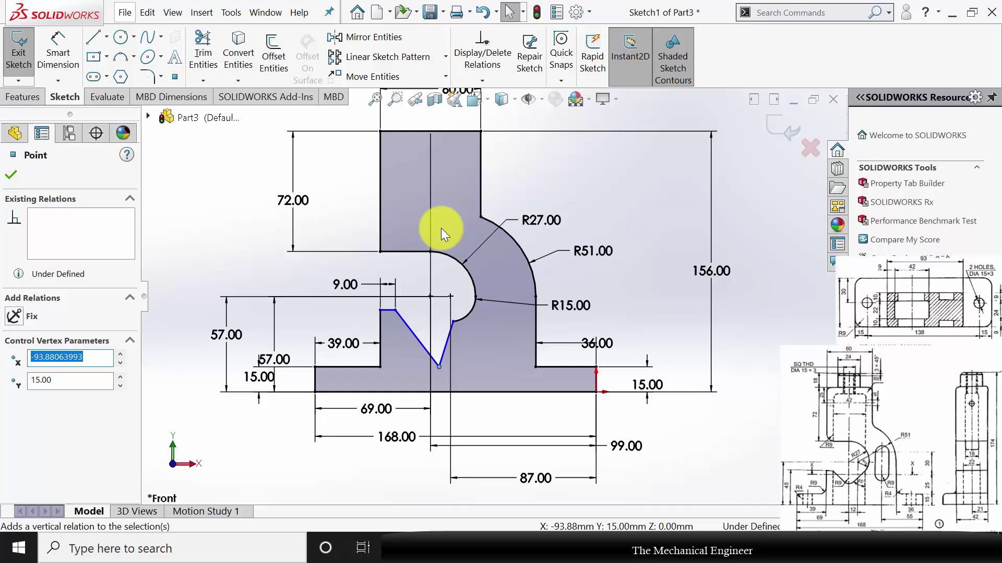
right_click(430, 131)
left_click(549, 305)
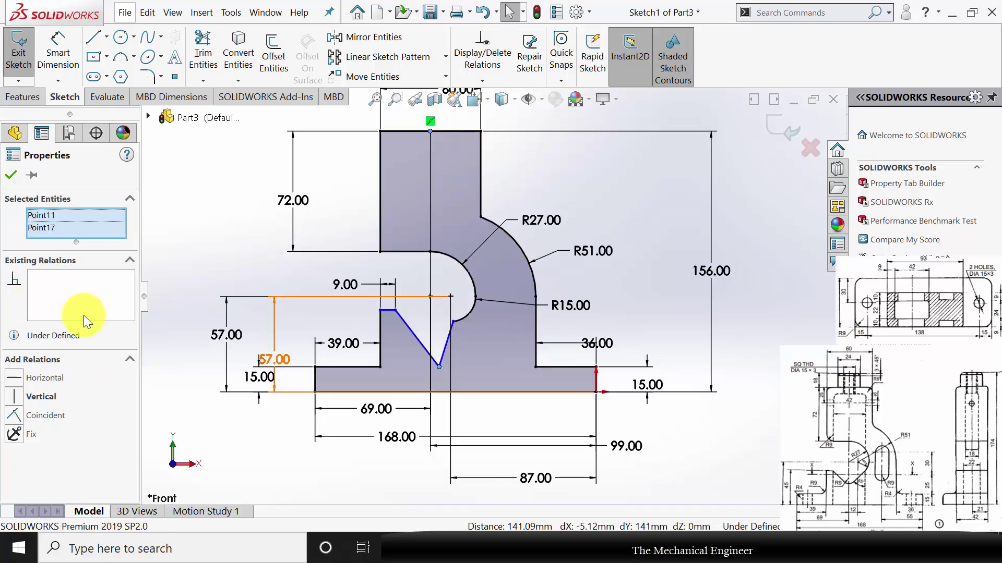
left_click(14, 397)
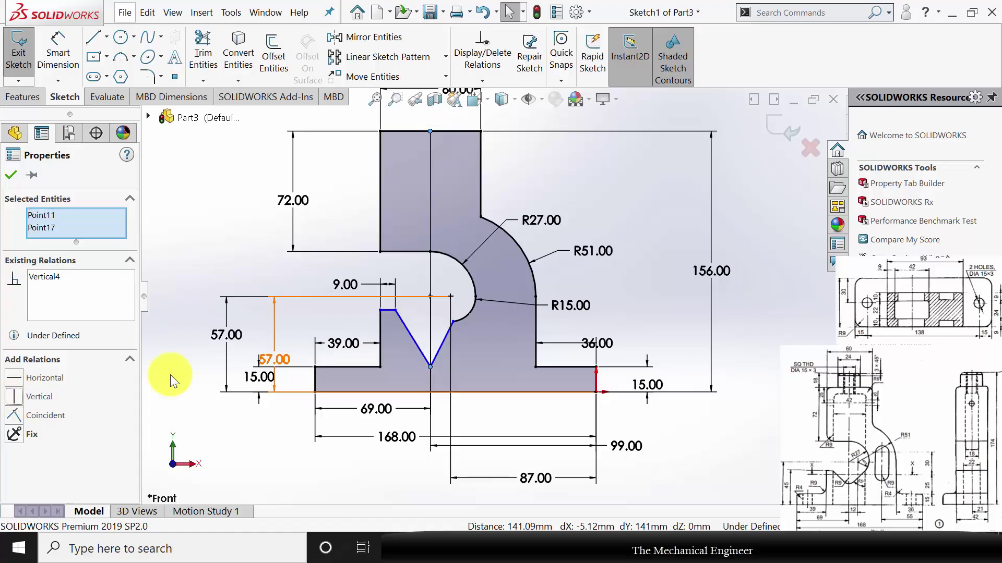
left_click(11, 175)
Step: Dimension the angle between the V's right slanted line and the right foot's outer vertical edge to 45 degrees
left_click(58, 50)
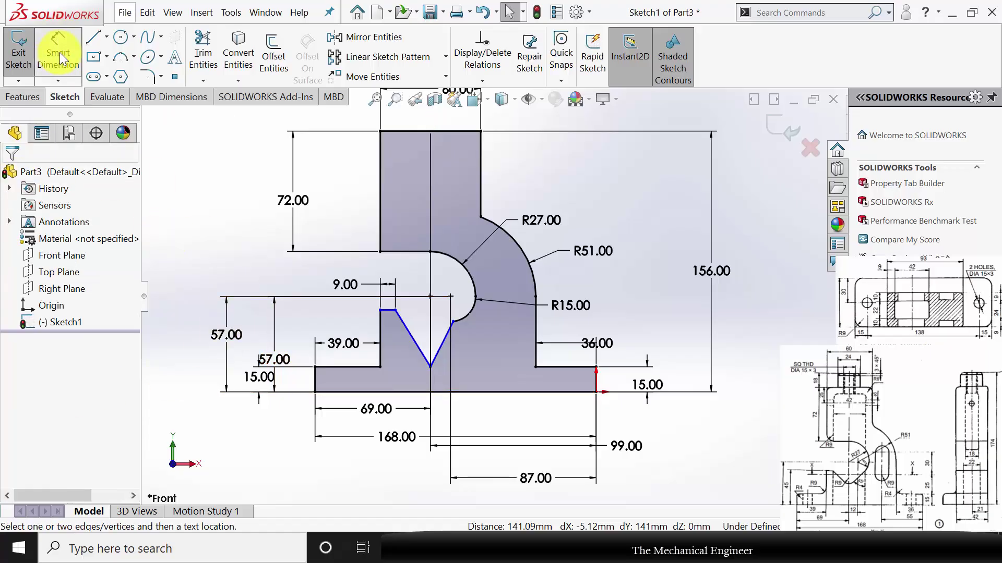
left_click(444, 341)
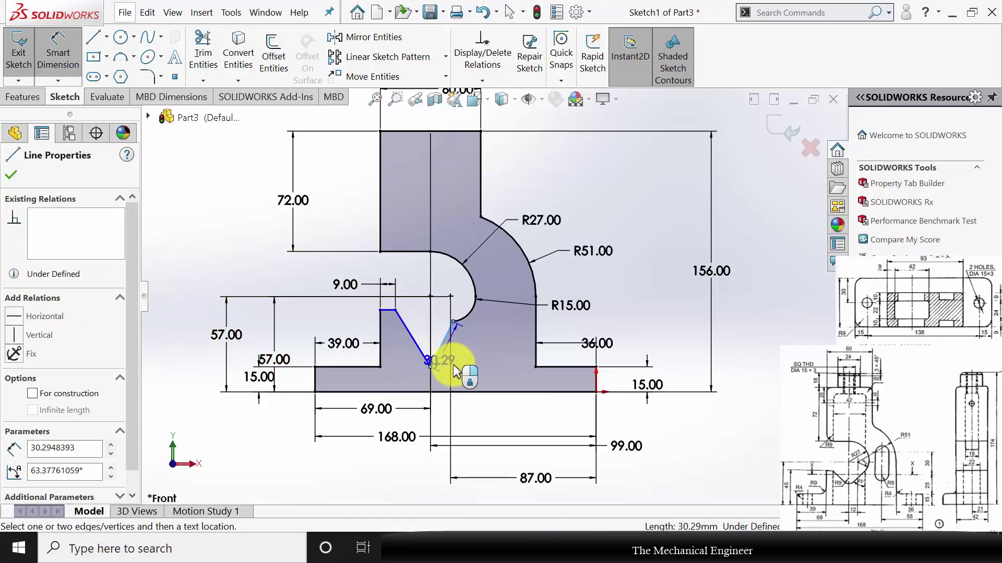
left_click(536, 353)
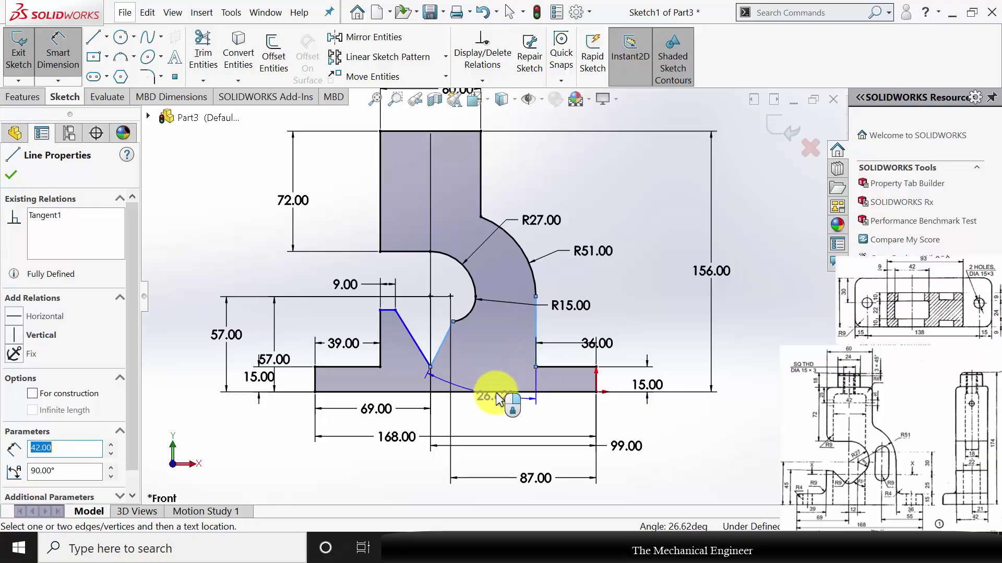
key("Escape")
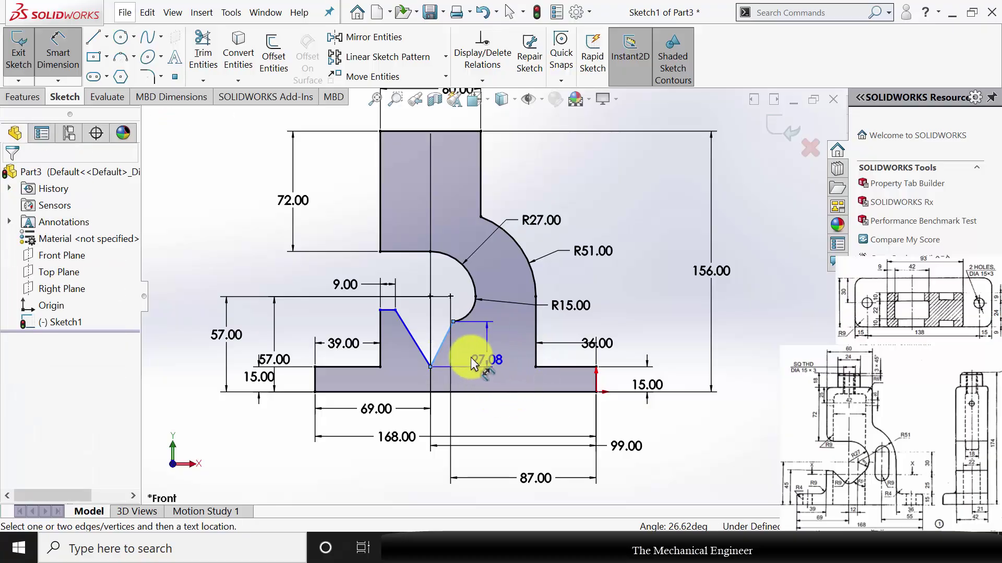
left_click(596, 382)
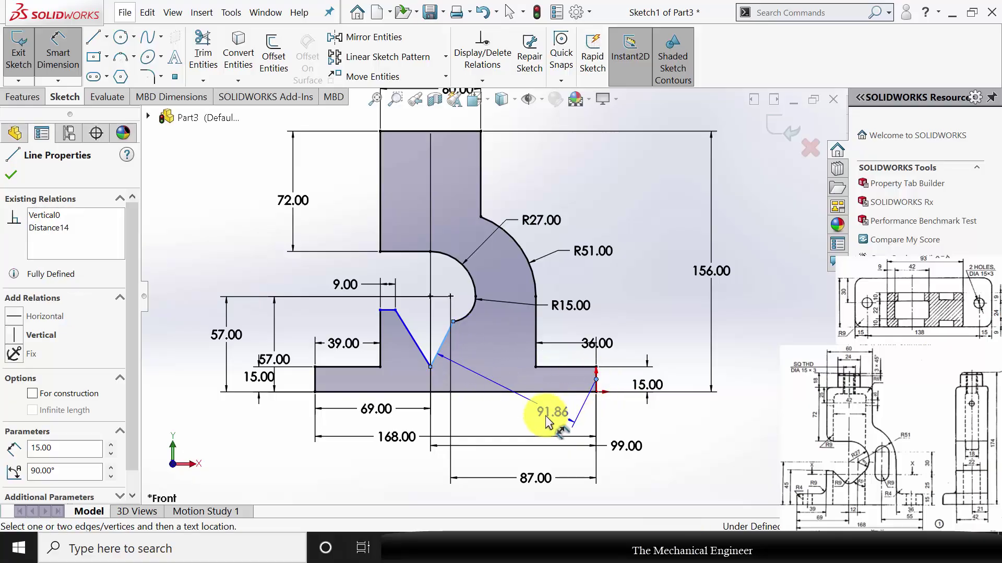
left_click(600, 387)
left_click(597, 389)
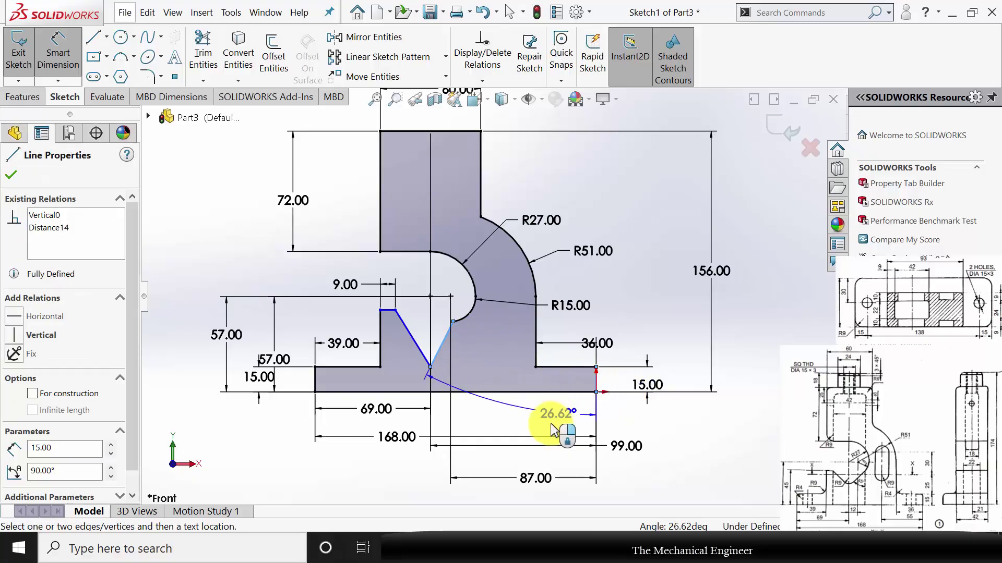
left_click(553, 427)
type("45")
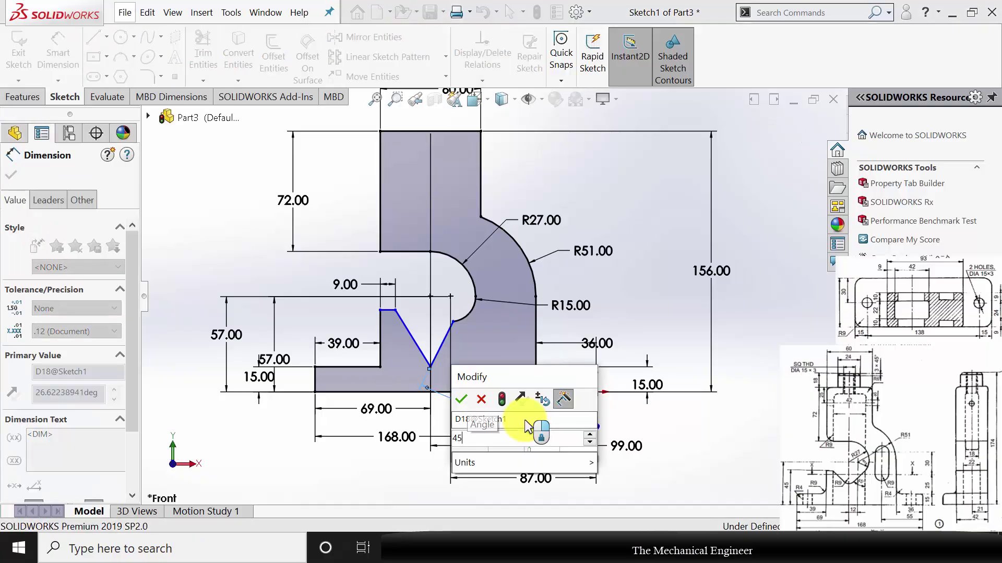
key("Return")
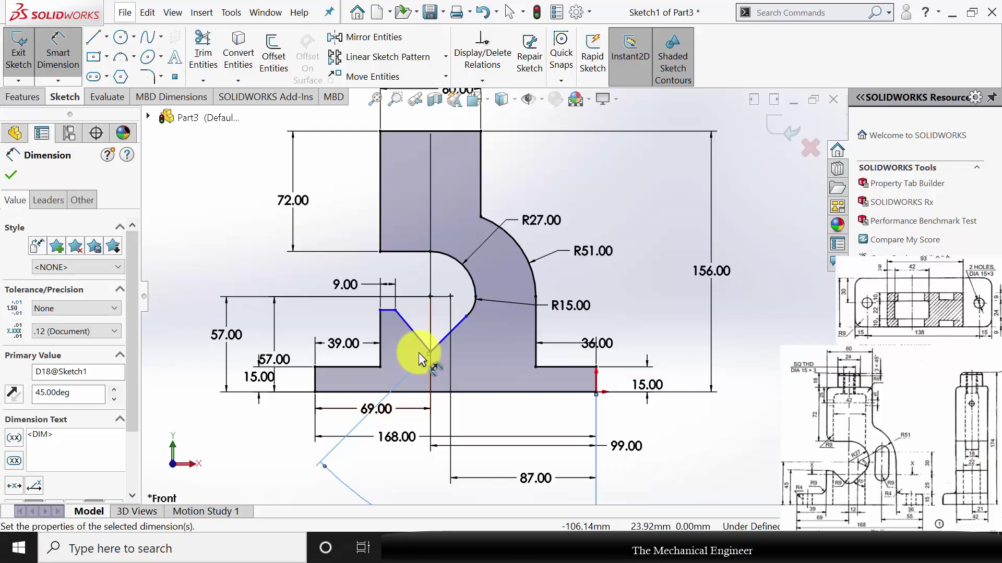
Step: Dimension the height of the short horizontal ledge beside the V above the base line to 45 mm
left_click(393, 312)
left_click(389, 391)
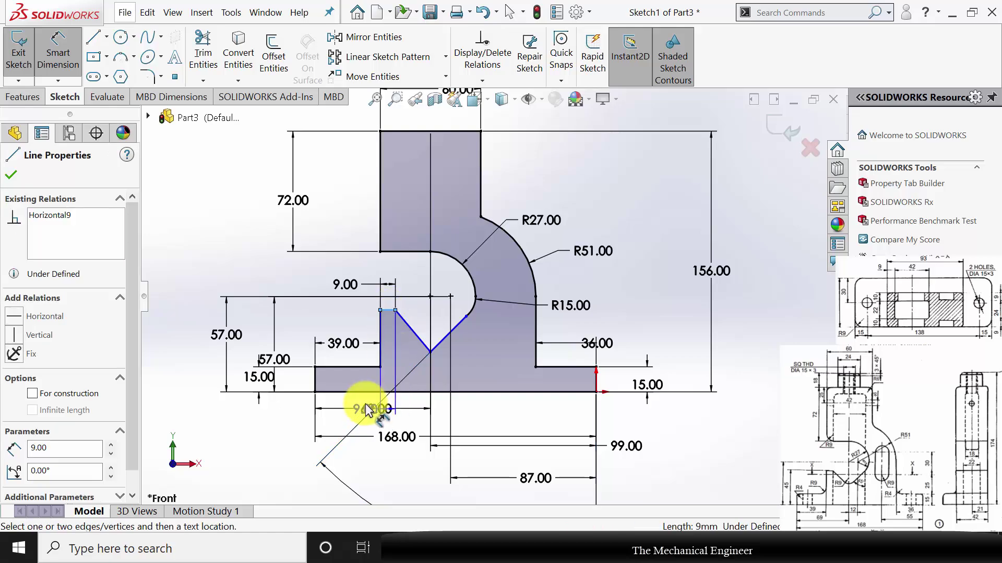
left_click(181, 372)
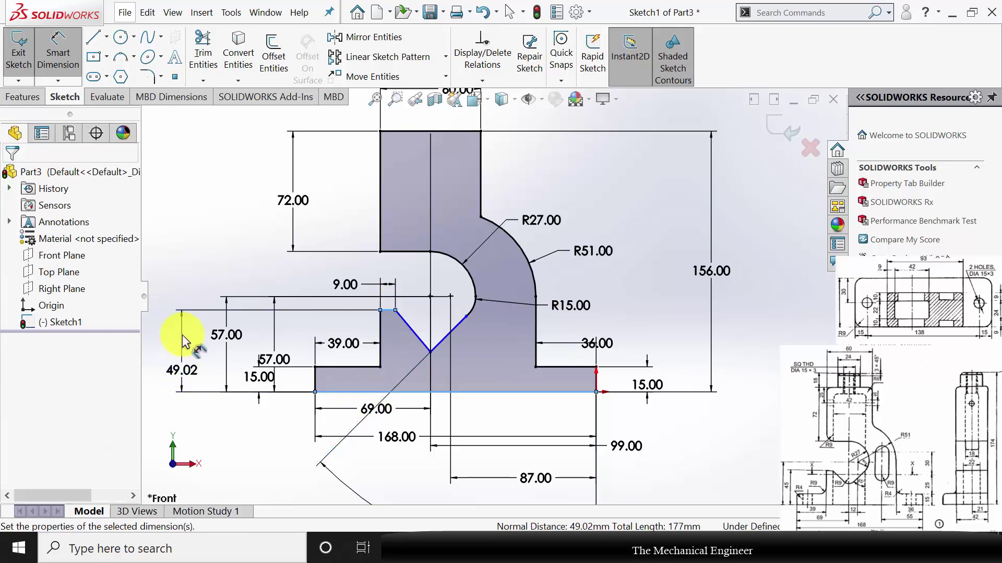
type("45")
left_click(118, 348)
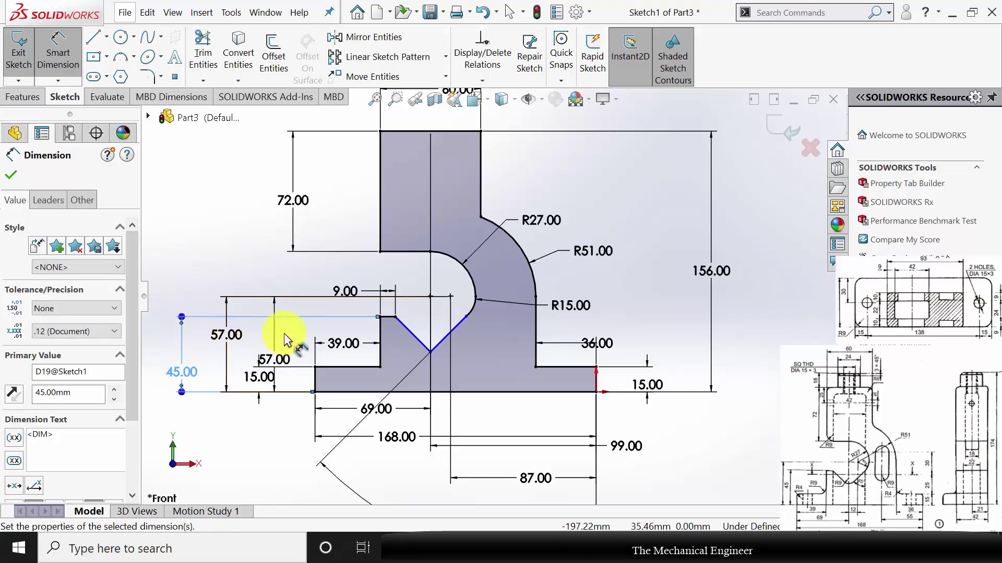
key("Escape")
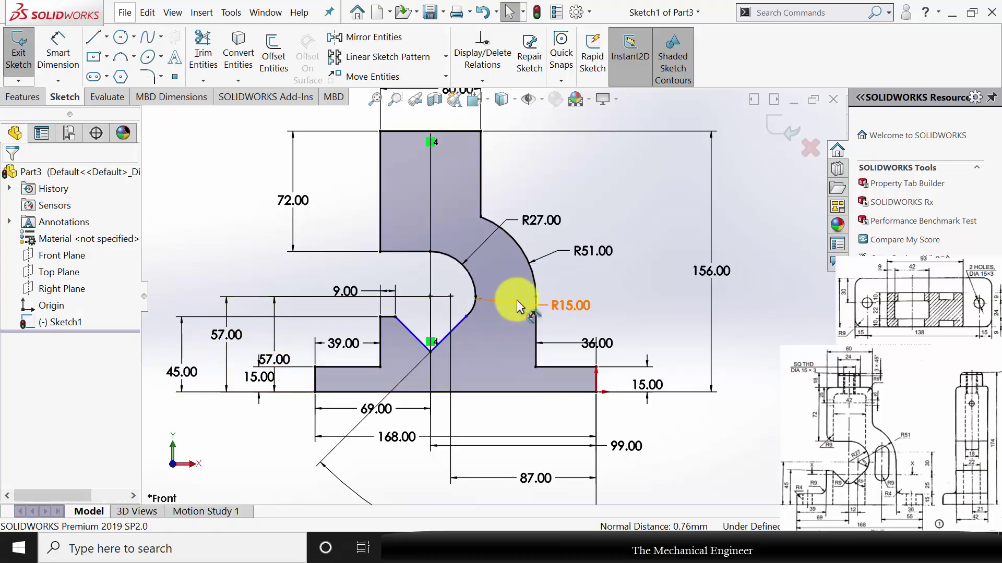
Step: Add a Tangent relation between the 15 mm arc and the V's right slanted line
left_click(471, 313)
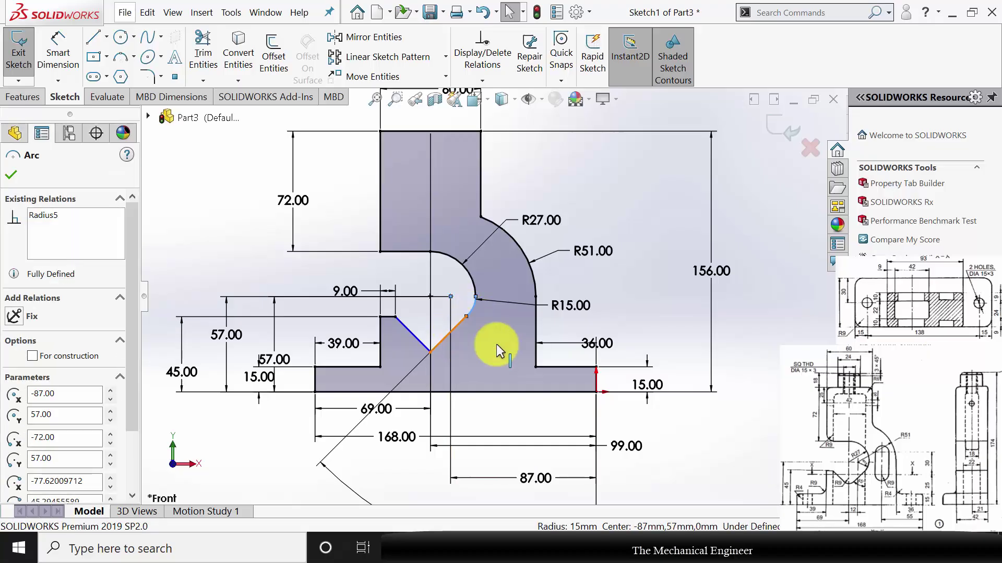
left_click(449, 333, "ctrl")
left_click(13, 377)
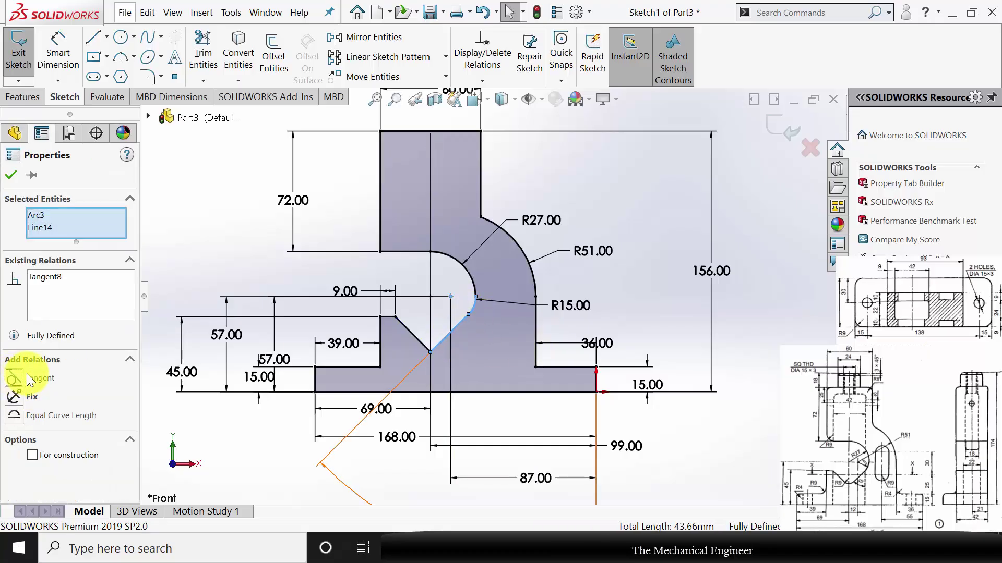
left_click(209, 268)
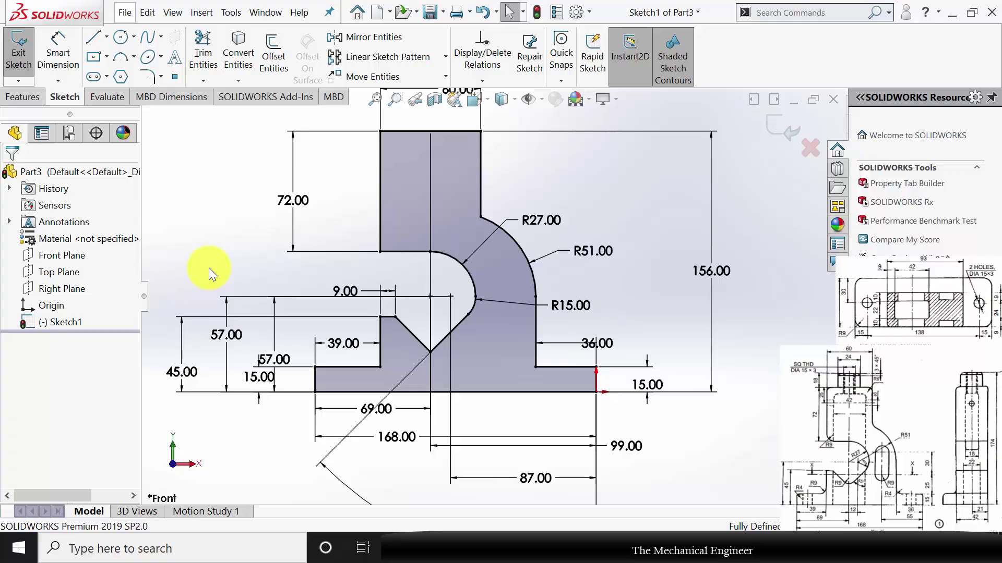
Step: Extrude the bracket profile as a boss with a Mid Plane end condition and a depth of 42 mm
left_click(27, 98)
left_click(28, 58)
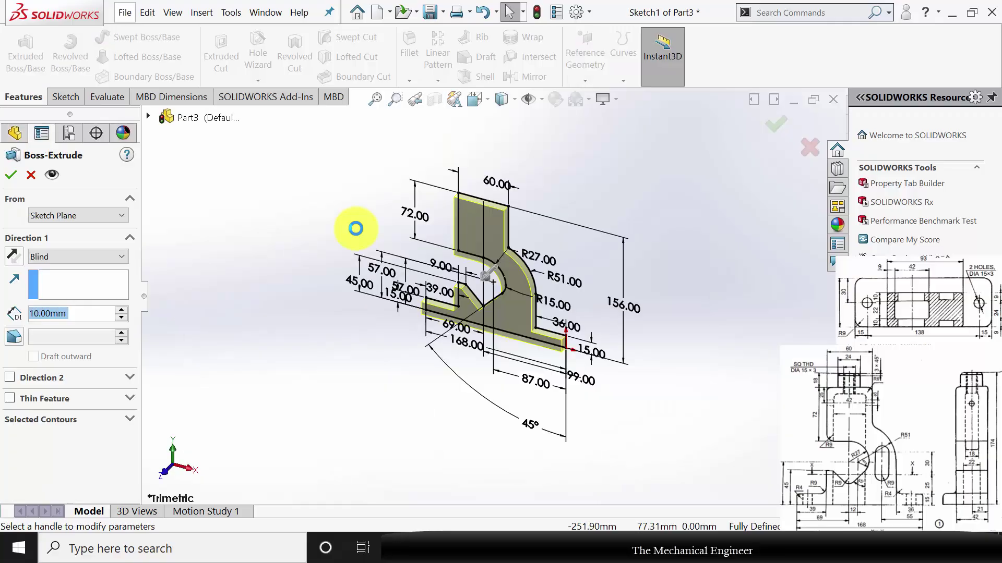
left_click(83, 258)
left_click(76, 326)
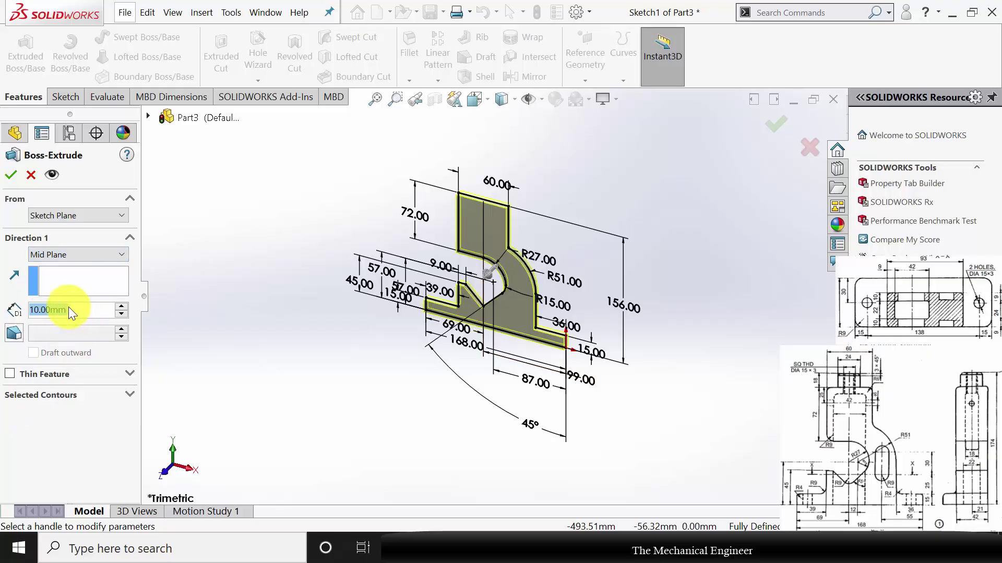
type("42")
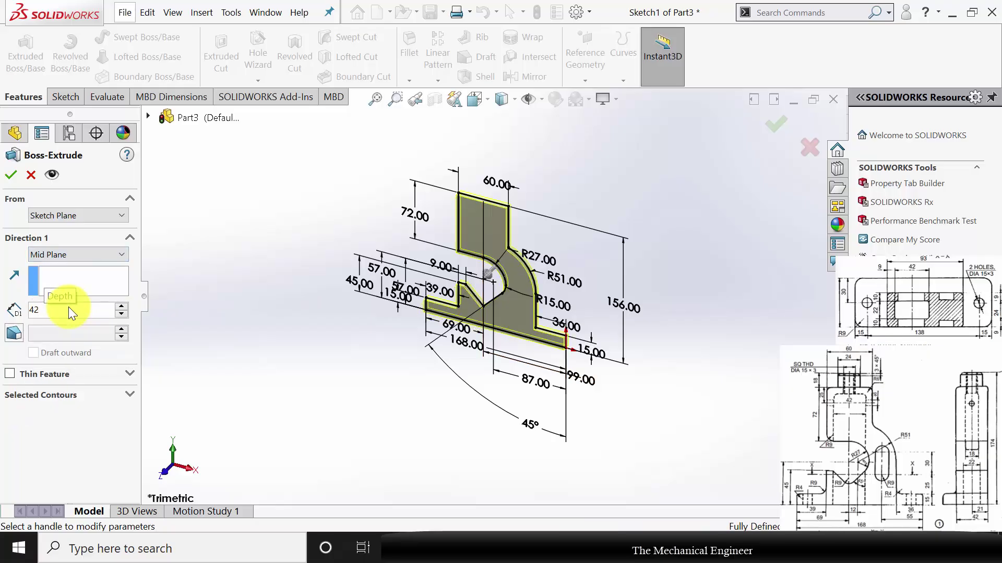
key("Return")
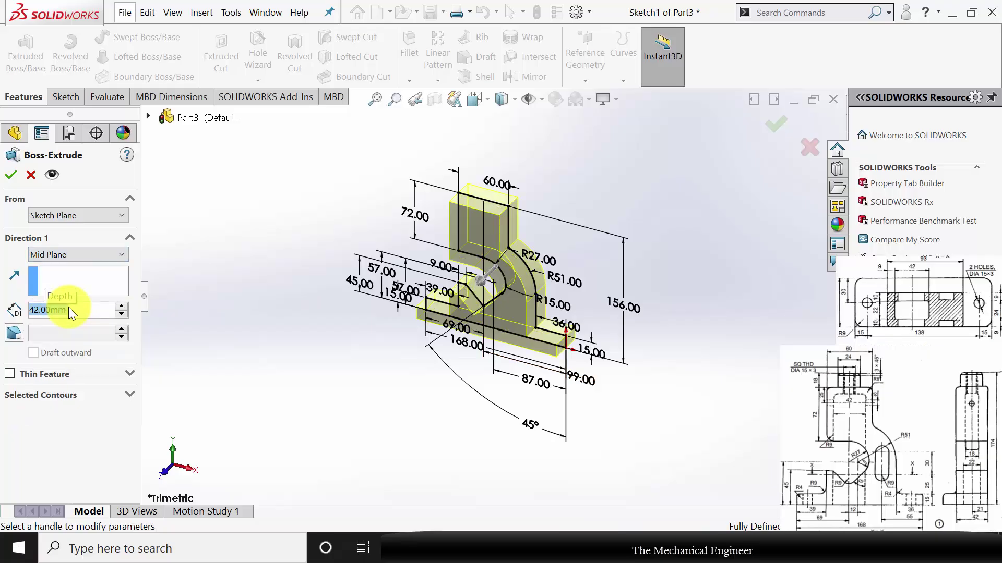
left_click(15, 175)
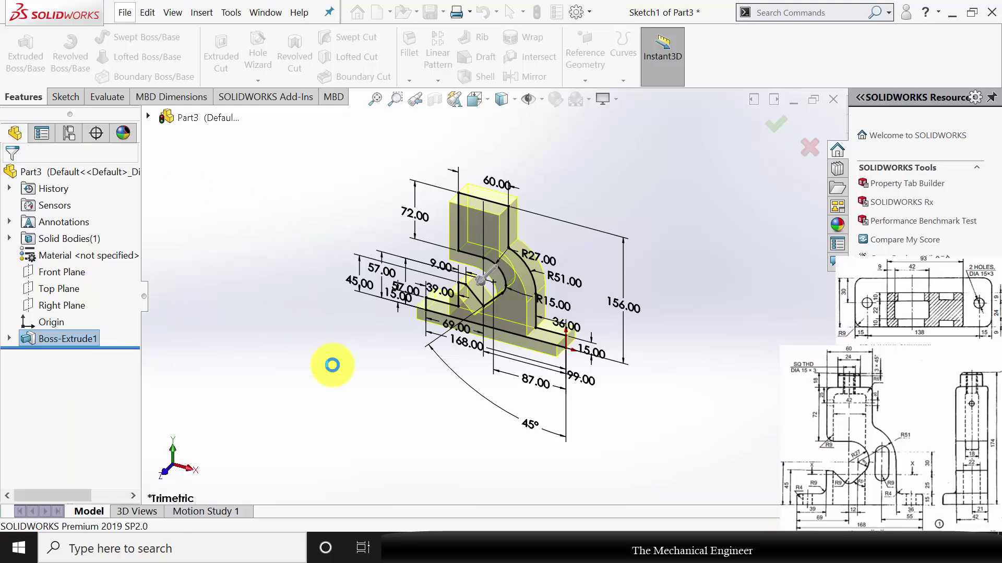
Step: Sketch a corner rectangle on the bracket's front face, covering the full base strip from its upper right to its lower left corner
mouse_move(319, 369)
middle_mouse_down()
mouse_move(329, 324)
mouse_move(365, 326)
middle_mouse_up()
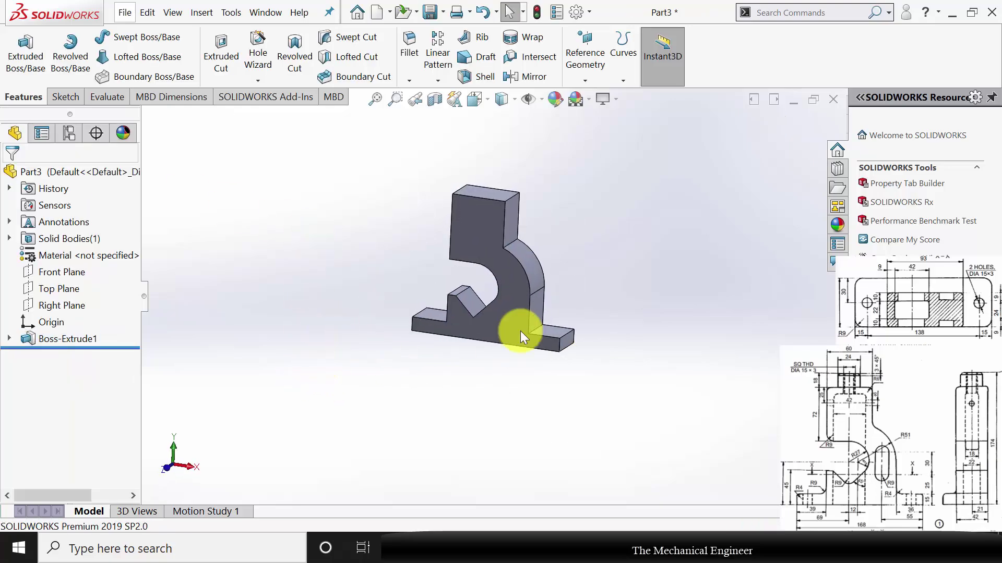
left_click(508, 329)
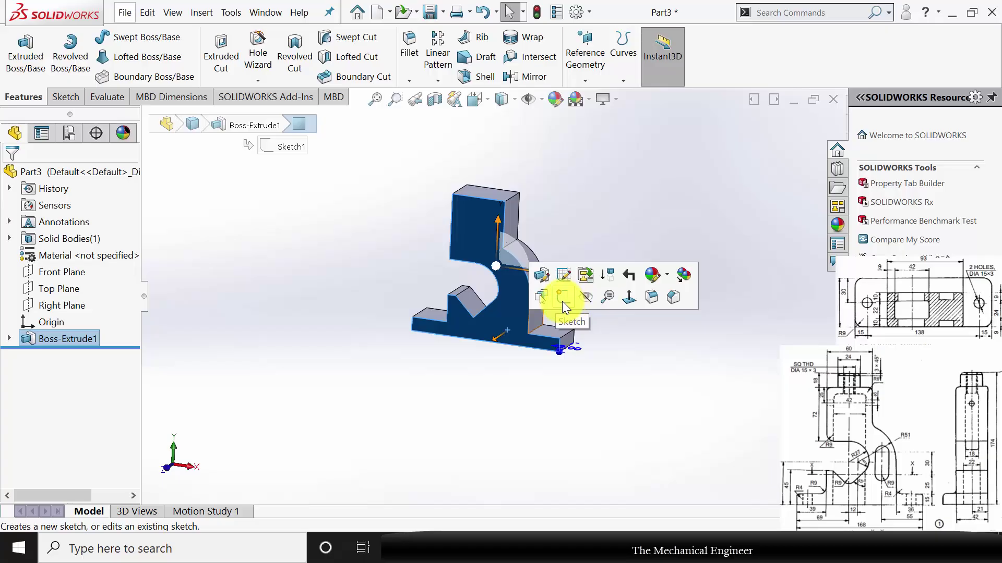
left_click(562, 302)
left_click(300, 255)
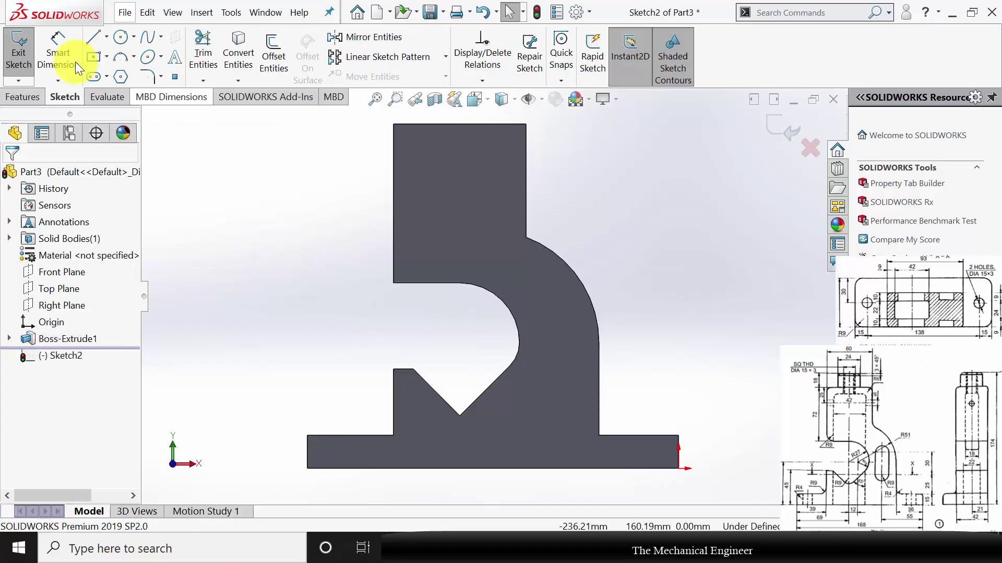
left_click(94, 56)
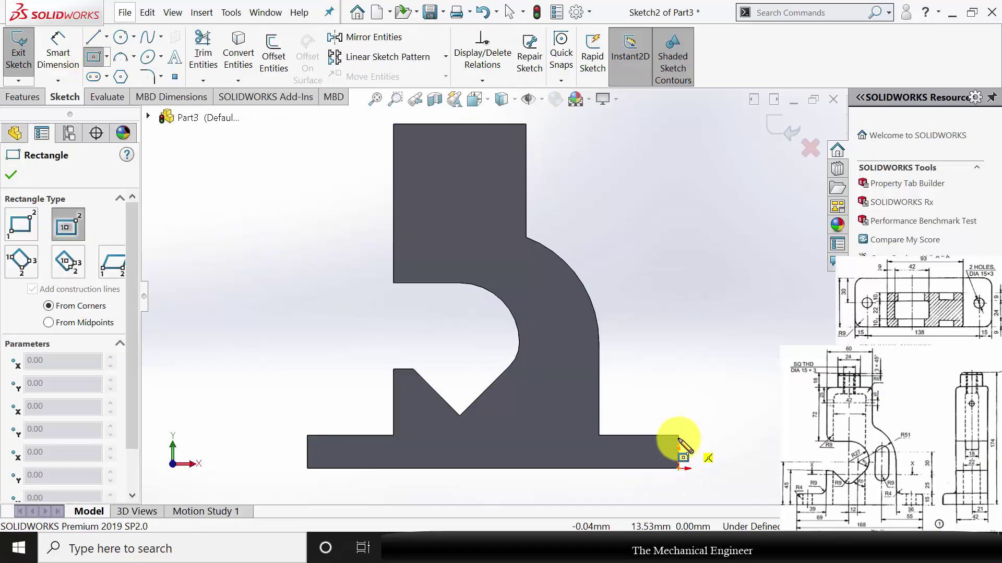
left_click(21, 222)
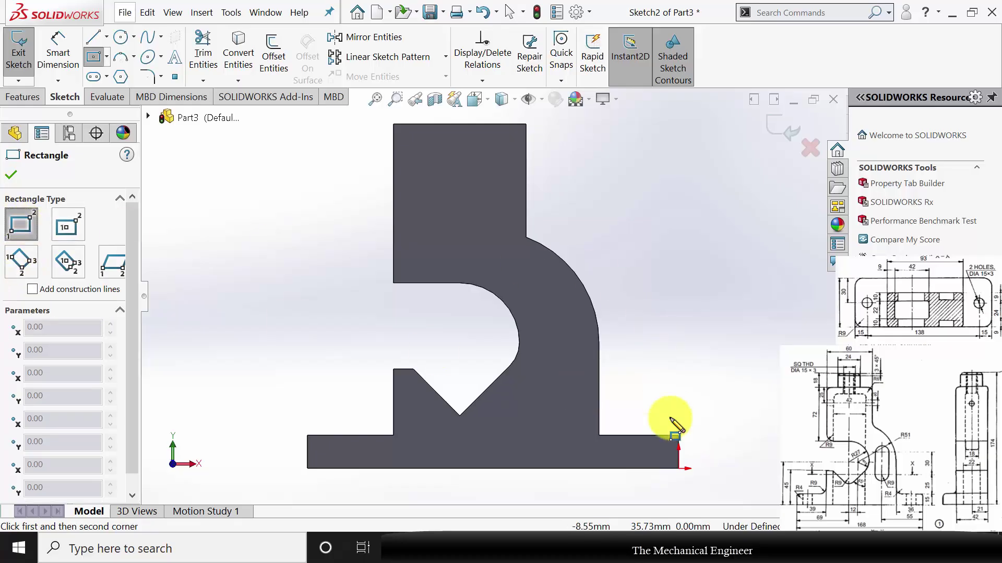
left_click(678, 436)
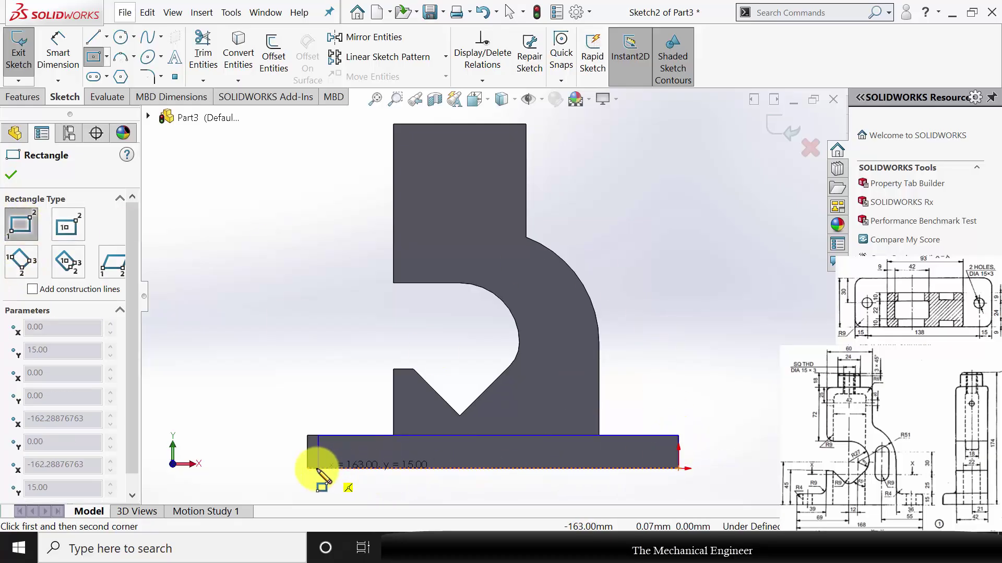
left_click(307, 469)
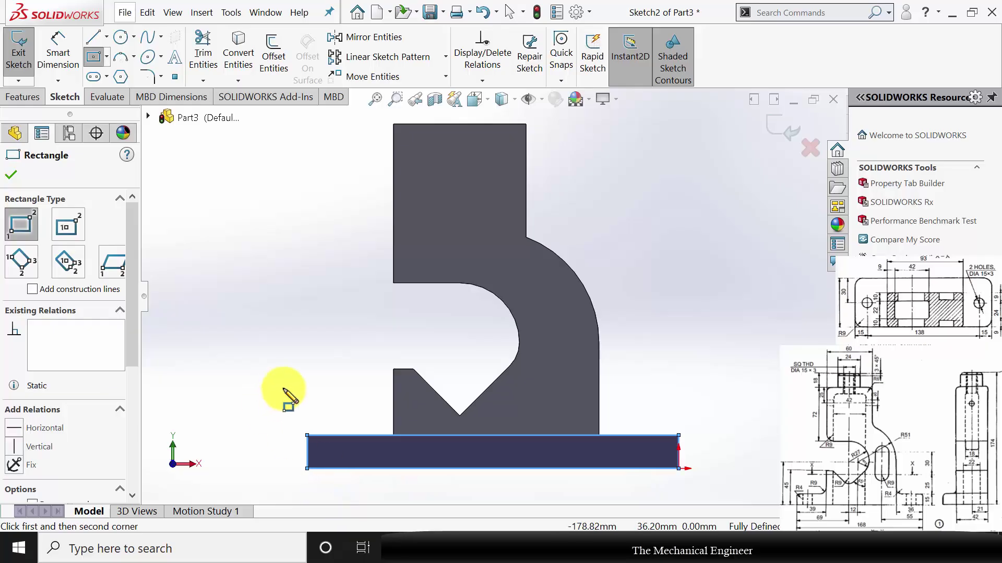
key("Escape")
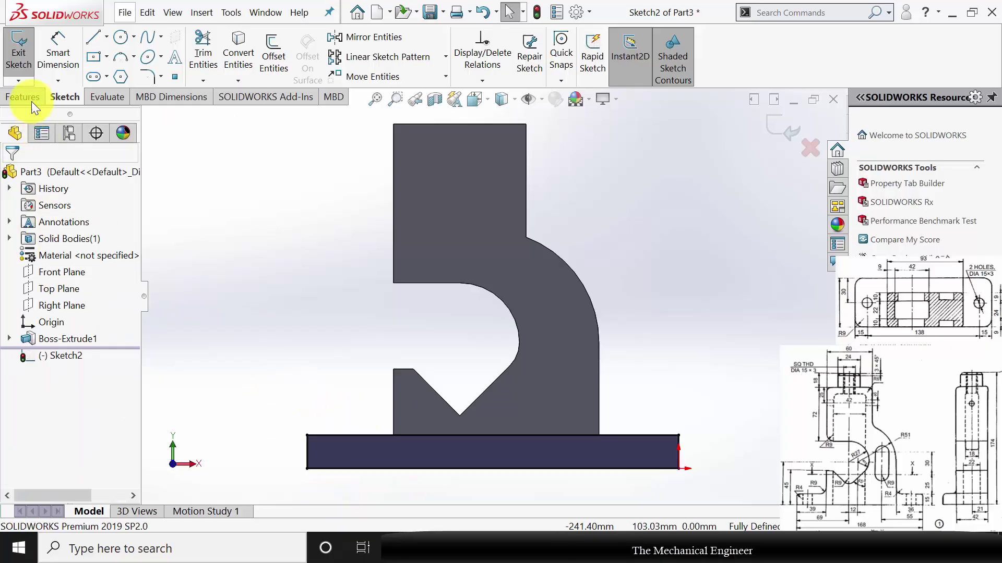
Step: Extrude the base rectangle outward from the front face, Blind to 18 mm, merged with the body
left_click(31, 99)
left_click(25, 60)
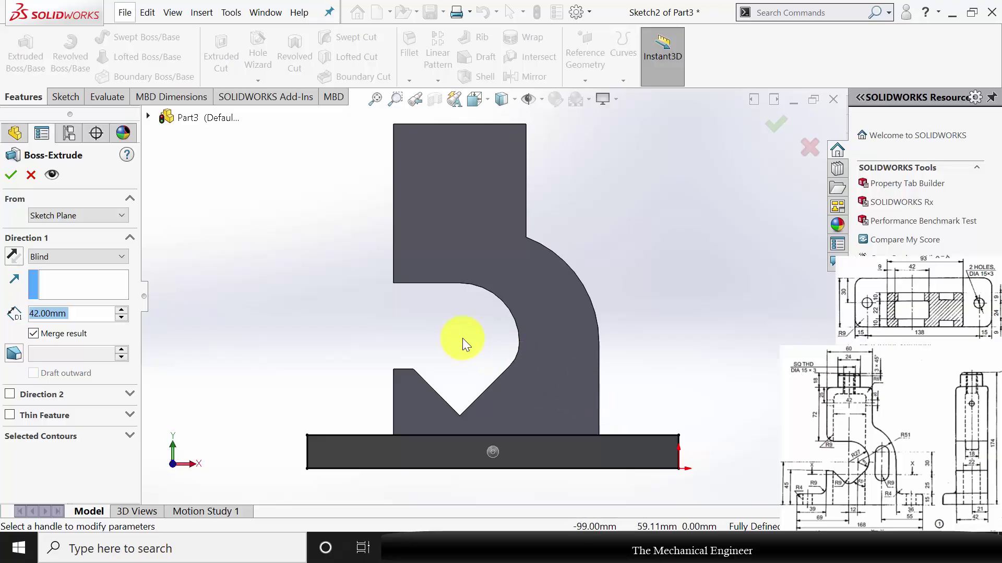
middle_click_drag(462, 338, 412, 350)
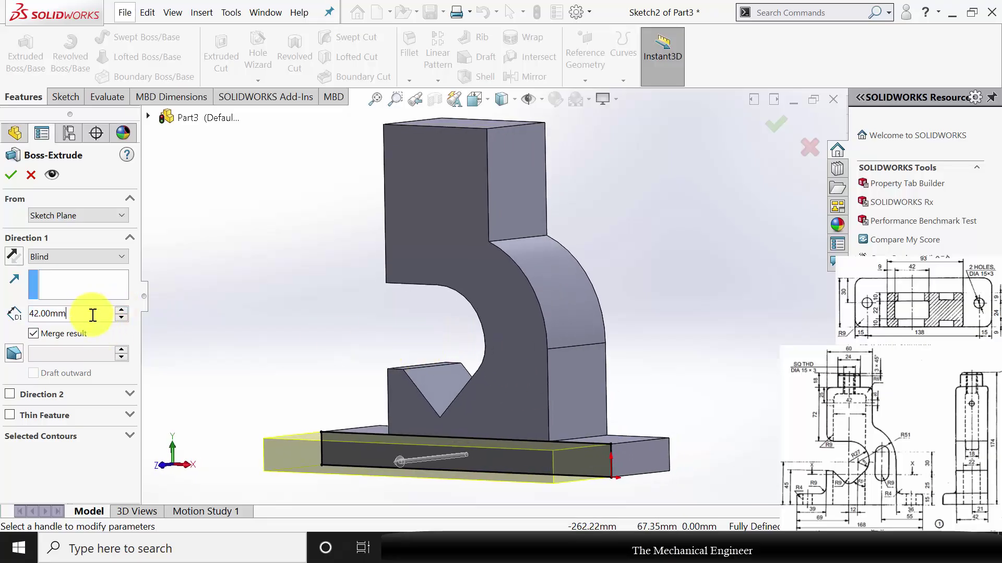
left_click_drag(90, 313, 3, 311)
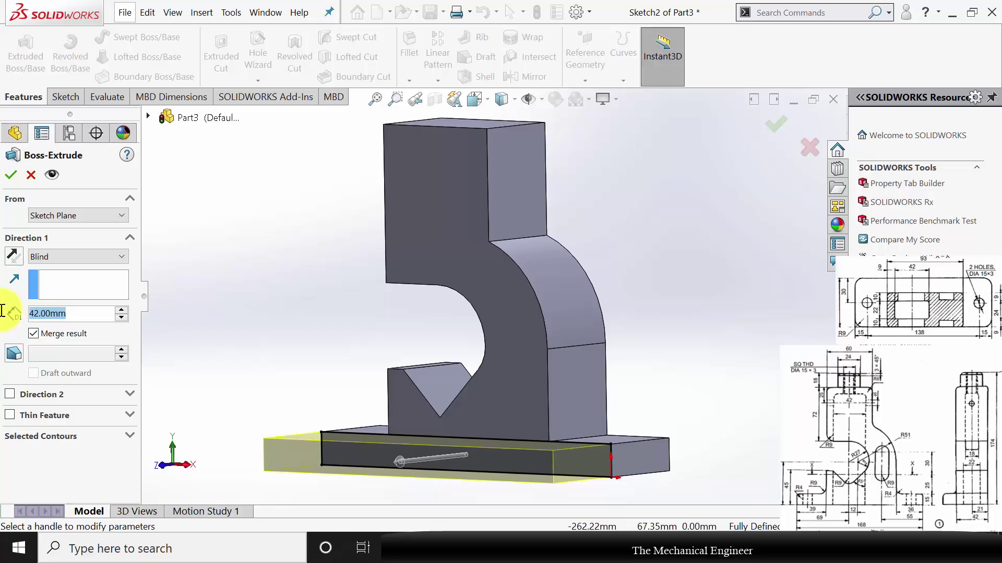
type("6")
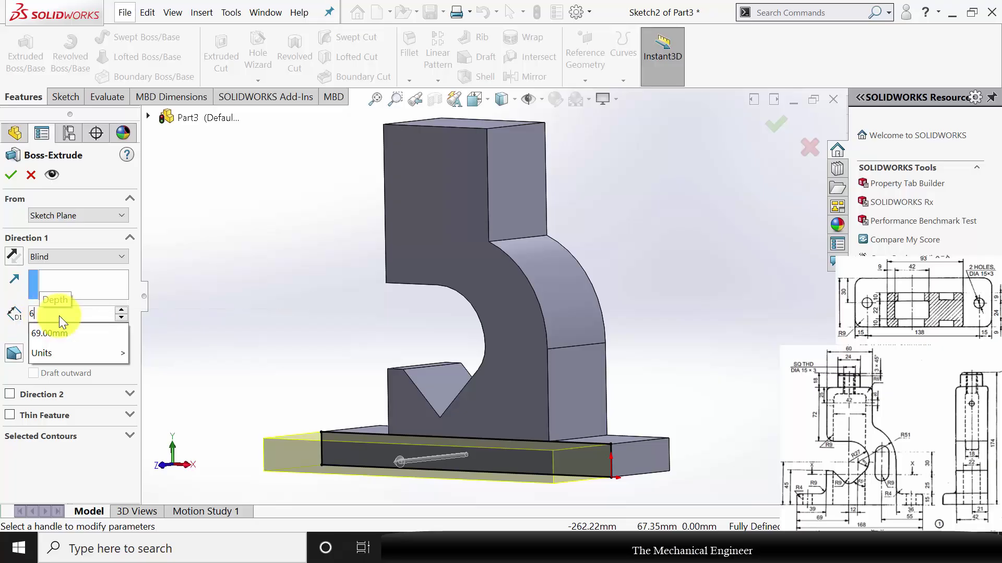
key("BackSpace")
type("18")
key("Return")
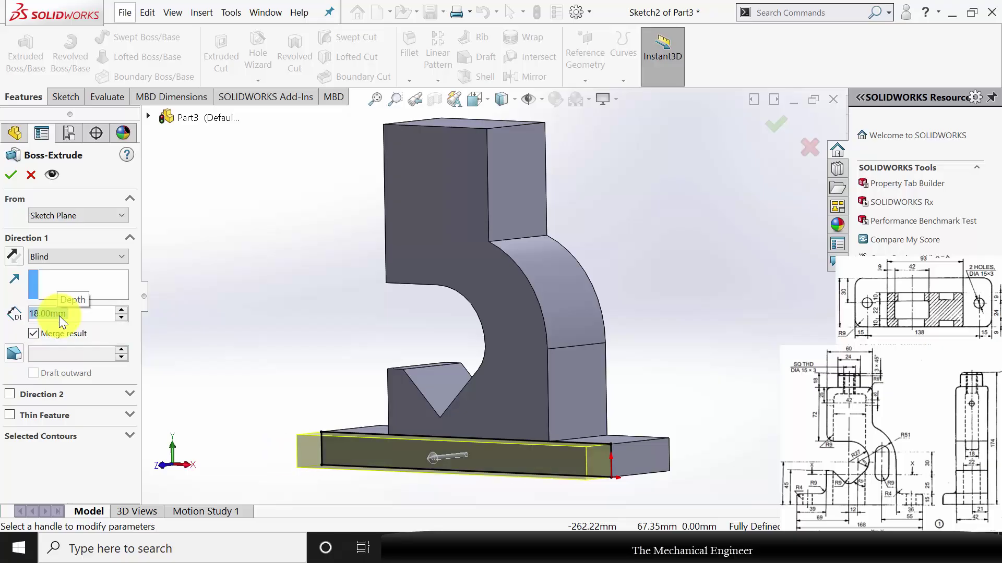
left_click(15, 180)
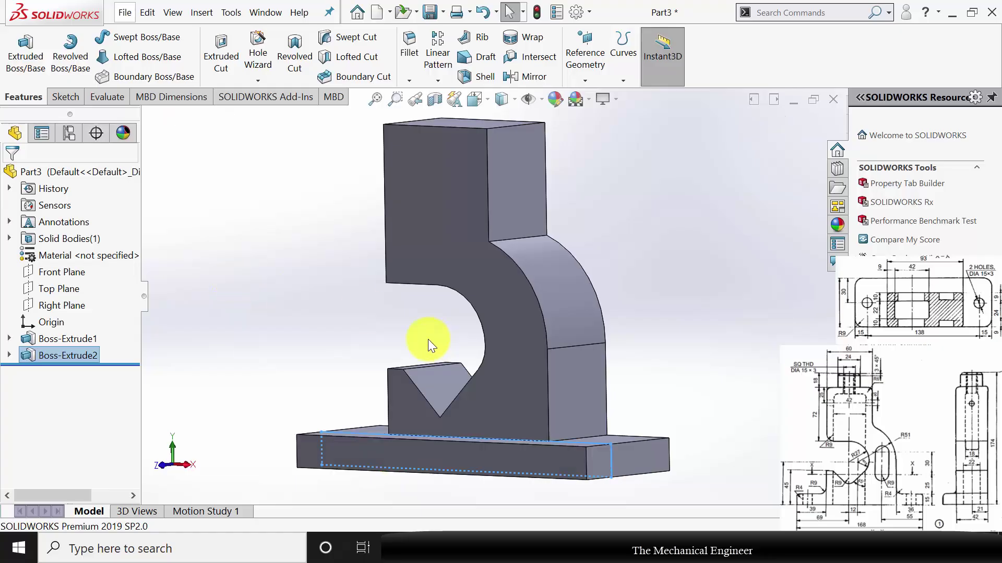
left_click(324, 321)
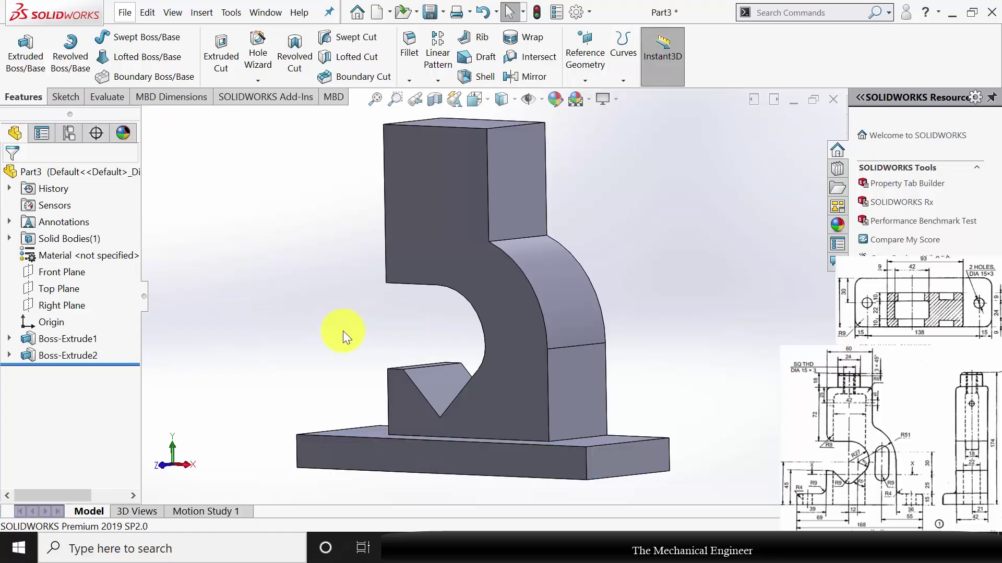
Step: Start a 9 mm symmetric fillet with the edge where the short V upright's outer face meets the base plate
middle_click_drag(343, 331, 374, 378)
scroll(418, 374, "up", 3)
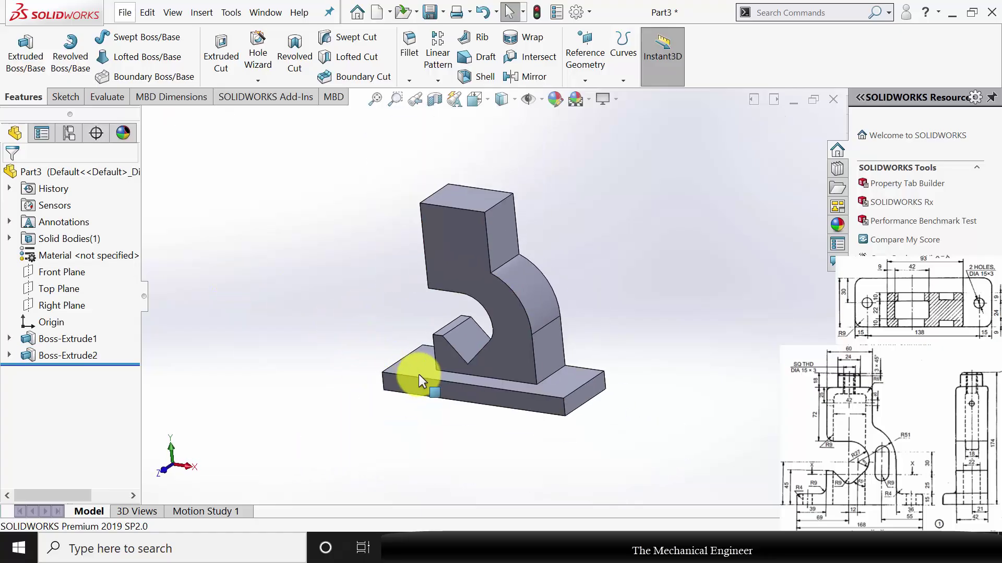
scroll(503, 395, "down", 2)
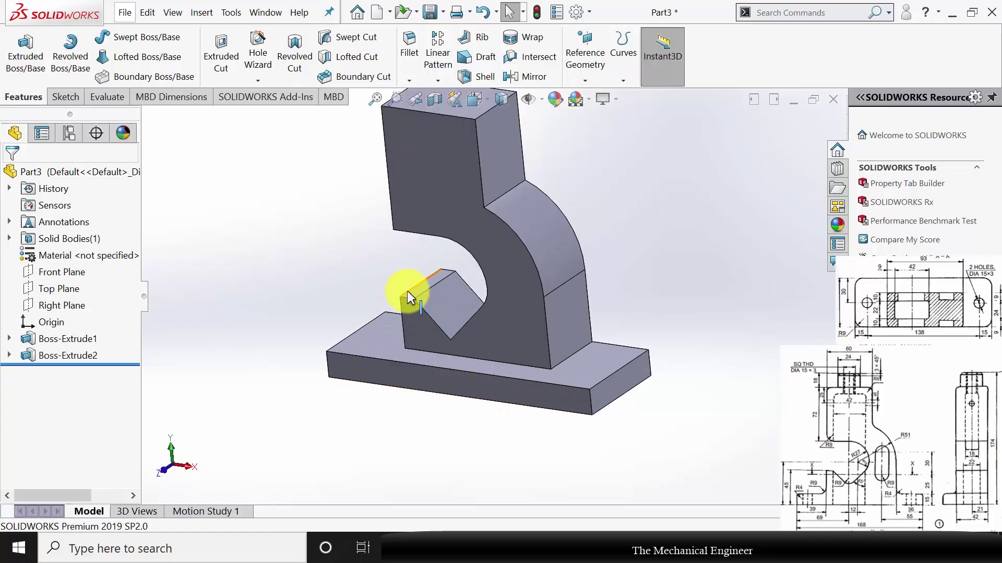
middle_click_drag(407, 290, 410, 258)
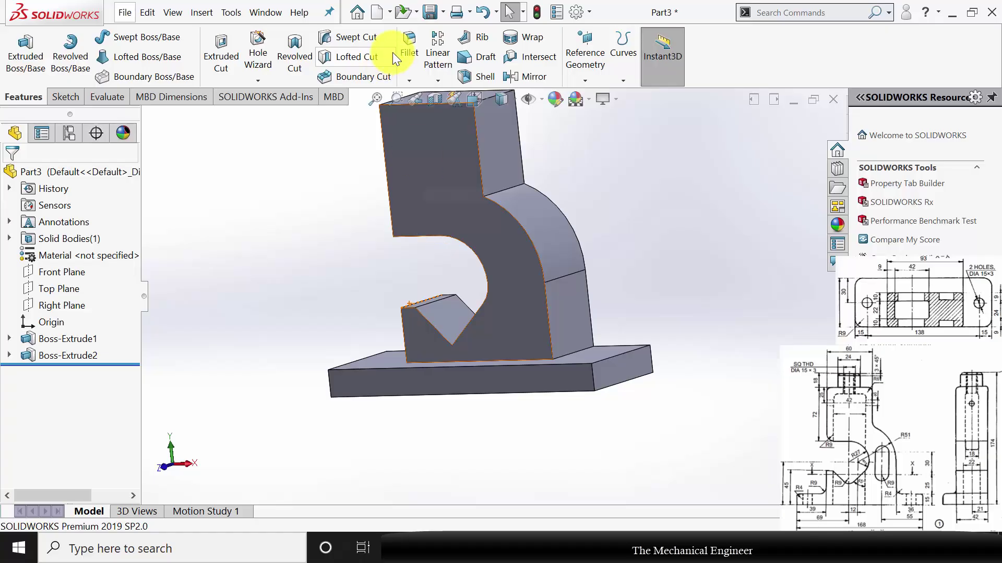
left_click(409, 52)
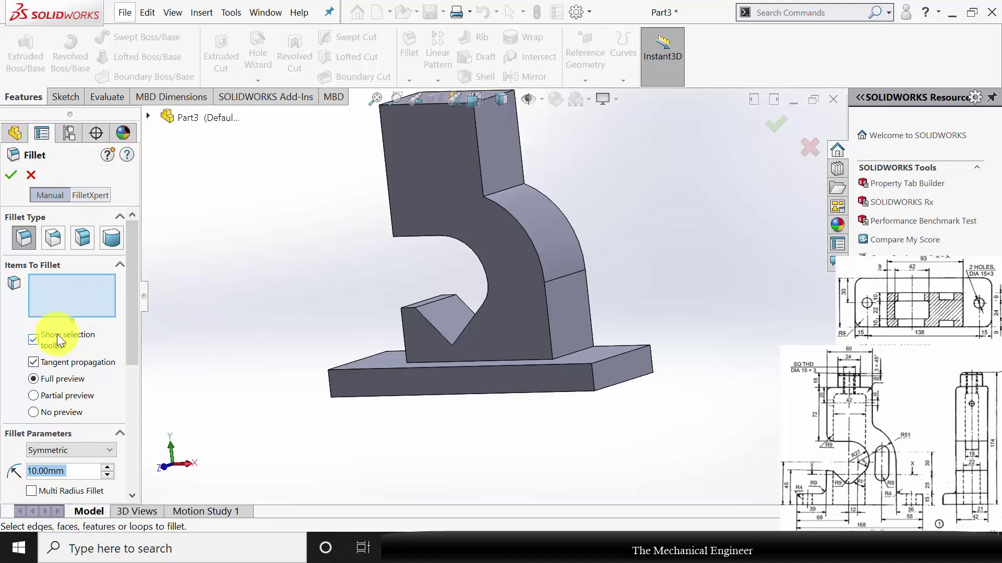
type("9")
key("Return")
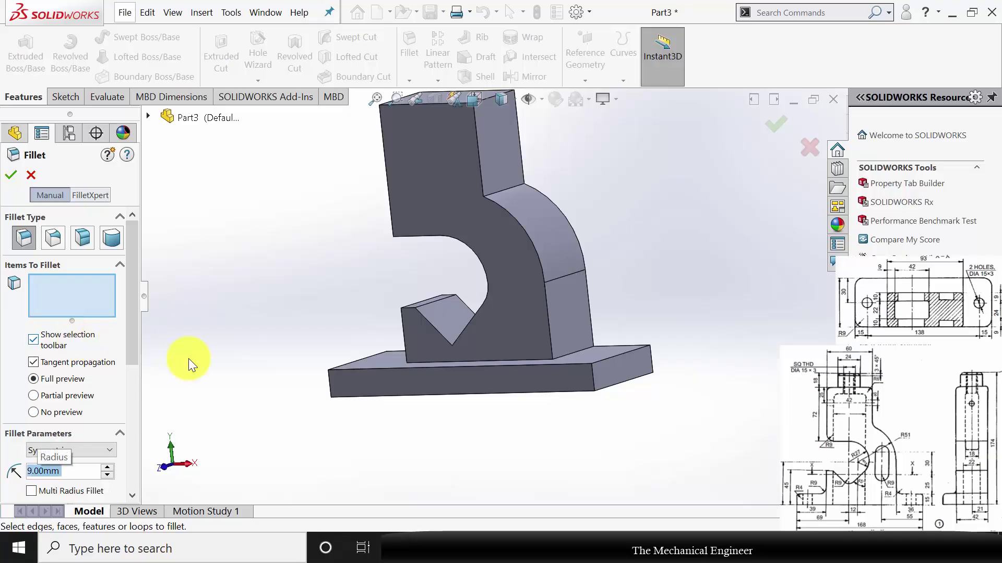
middle_click_drag(268, 325, 374, 339)
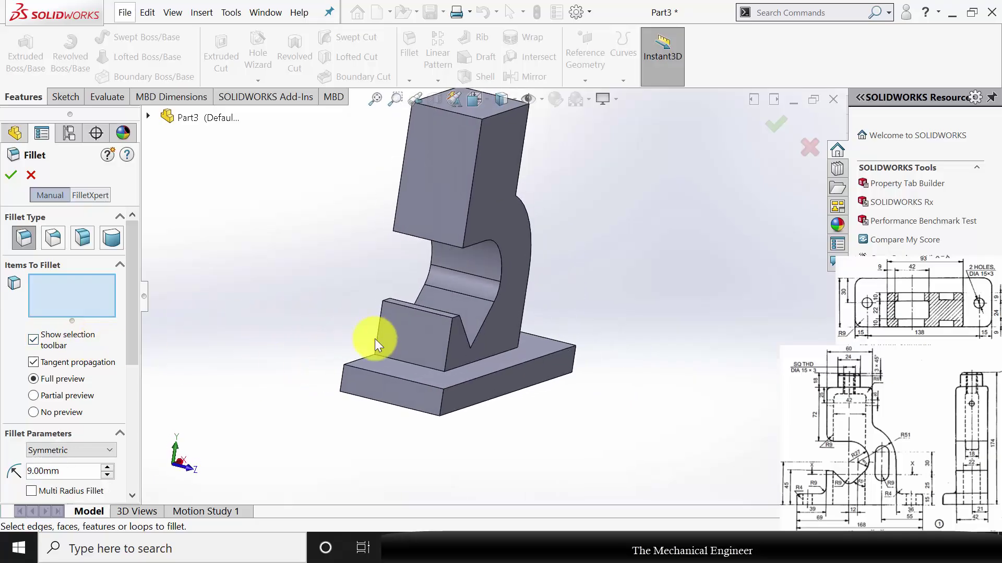
left_click(417, 367)
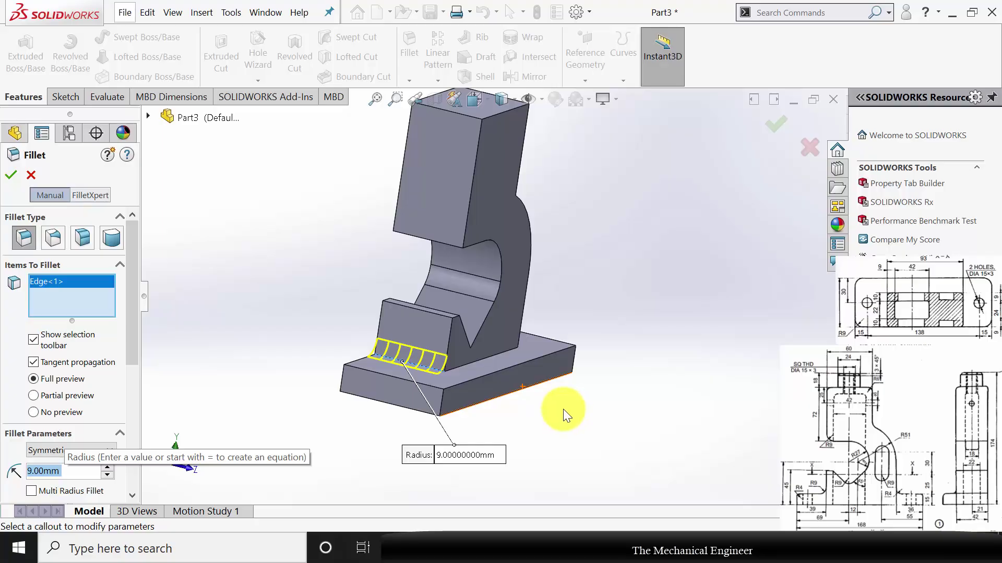
Step: Add the four vertical corner edges of the base plate to the 9 mm fillet
left_click(442, 397)
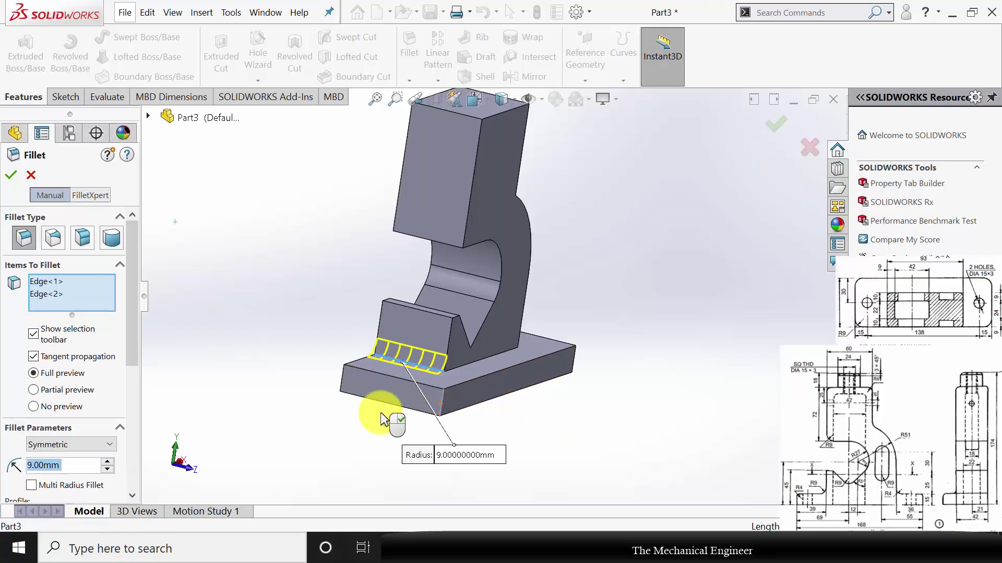
left_click(341, 375)
middle_click_drag(627, 396, 635, 368)
left_click(634, 369)
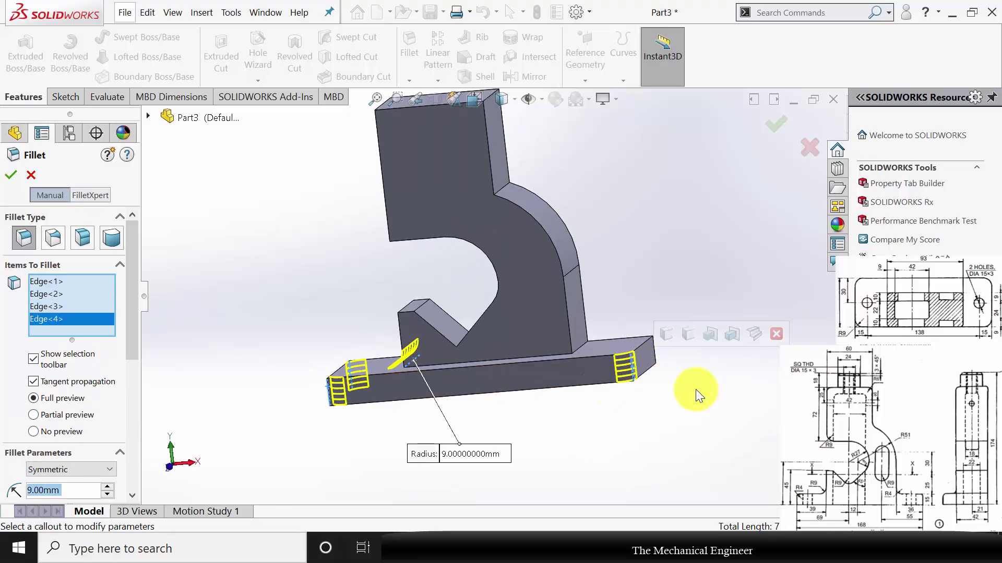
middle_click_drag(698, 396, 647, 408)
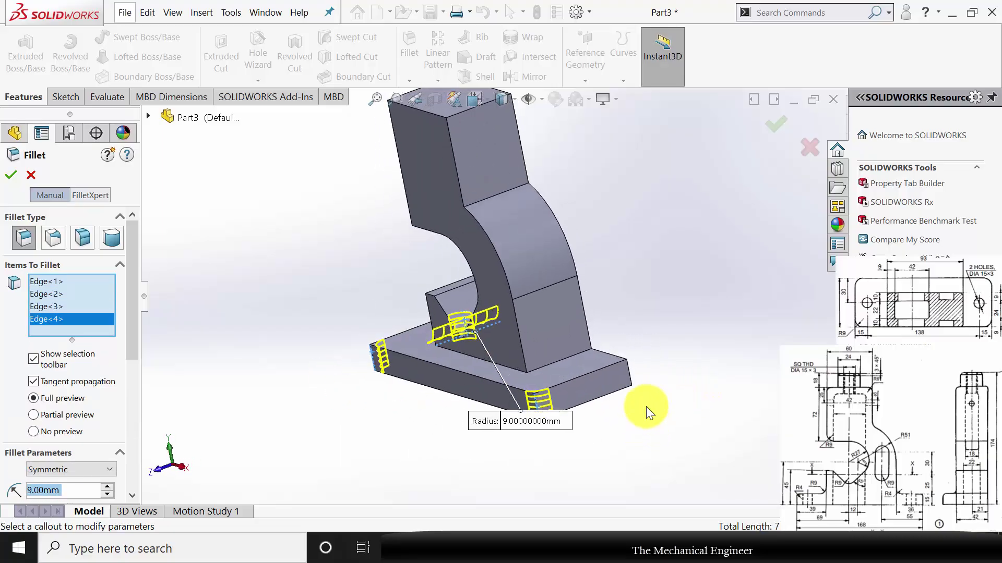
left_click(629, 378)
middle_click_drag(375, 415, 488, 380)
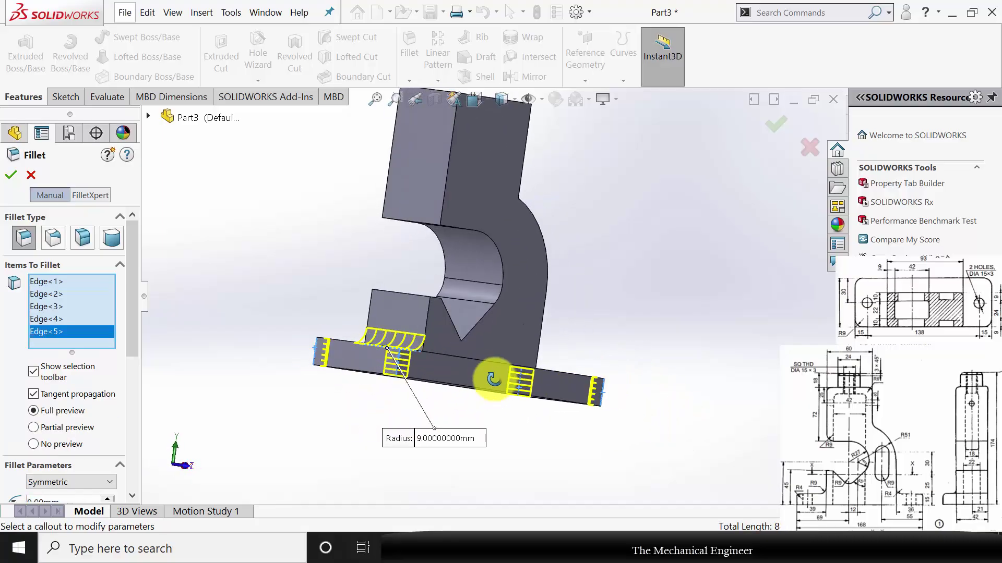
Step: Include the upper block's lower outer edge and the V notch's bottom edge in the 9 mm fillet, and finish it
left_click(415, 223)
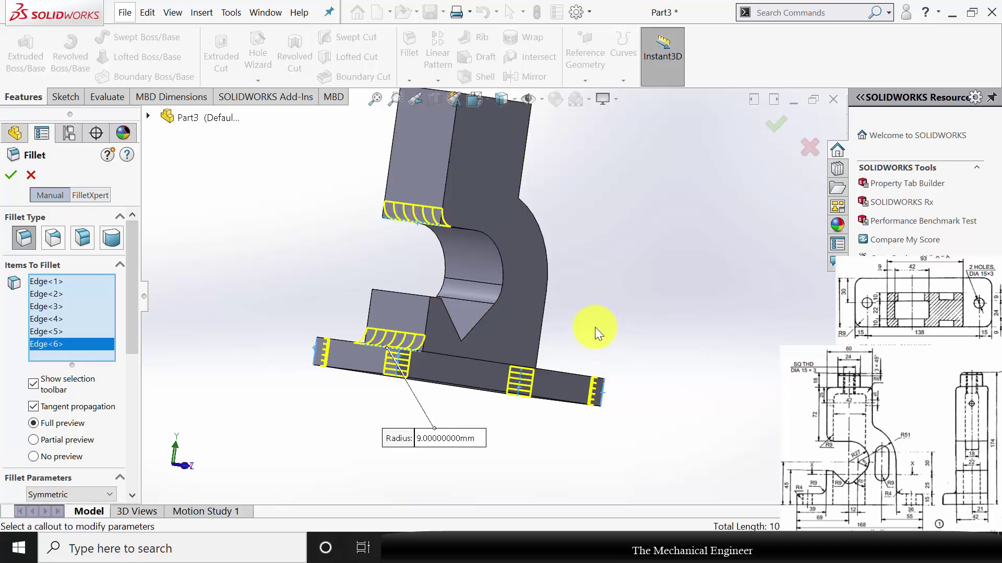
middle_click_drag(599, 320, 537, 306)
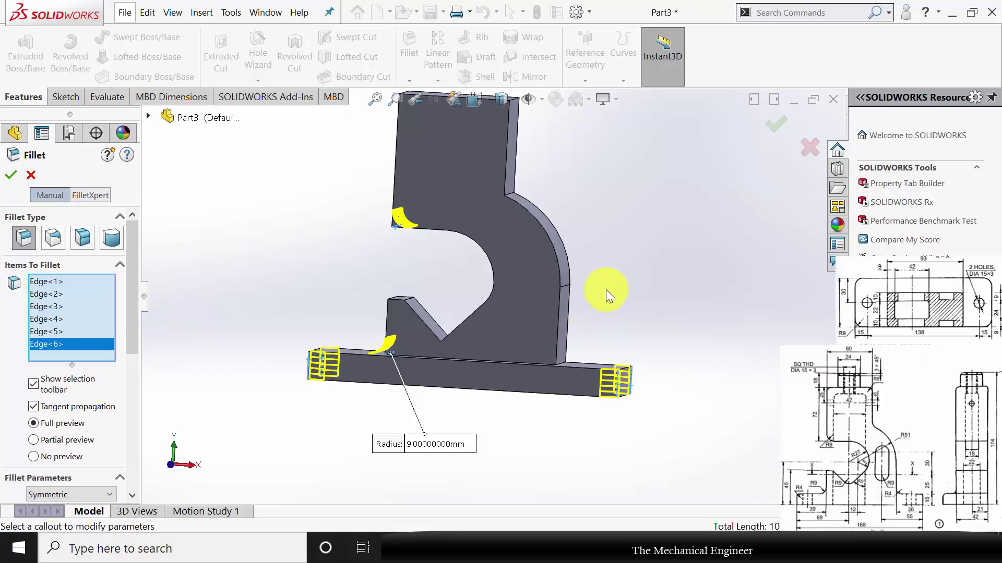
middle_click_drag(442, 284, 444, 330)
left_click(443, 330)
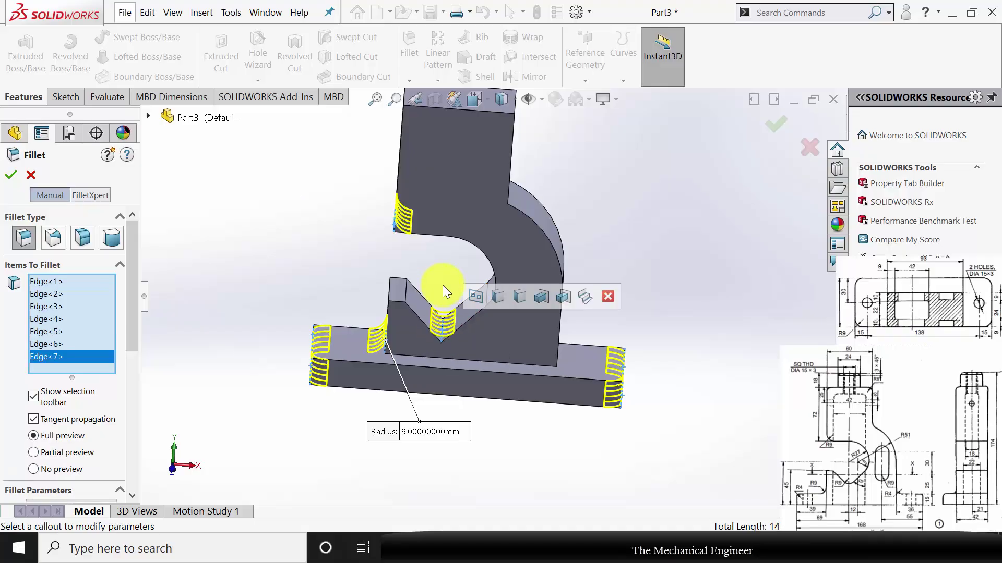
mouse_move(442, 285)
middle_mouse_down()
mouse_move(471, 232)
mouse_move(467, 254)
mouse_move(503, 320)
mouse_move(418, 277)
mouse_move(425, 262)
mouse_move(443, 279)
middle_mouse_up()
scroll(525, 283, "up", 3)
scroll(556, 257, "down", 1)
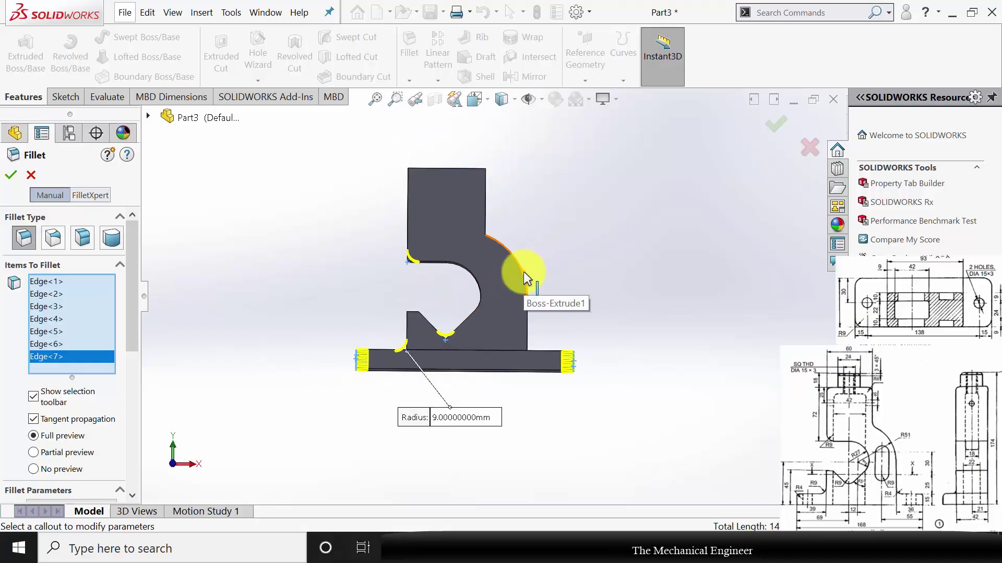
left_click(13, 176)
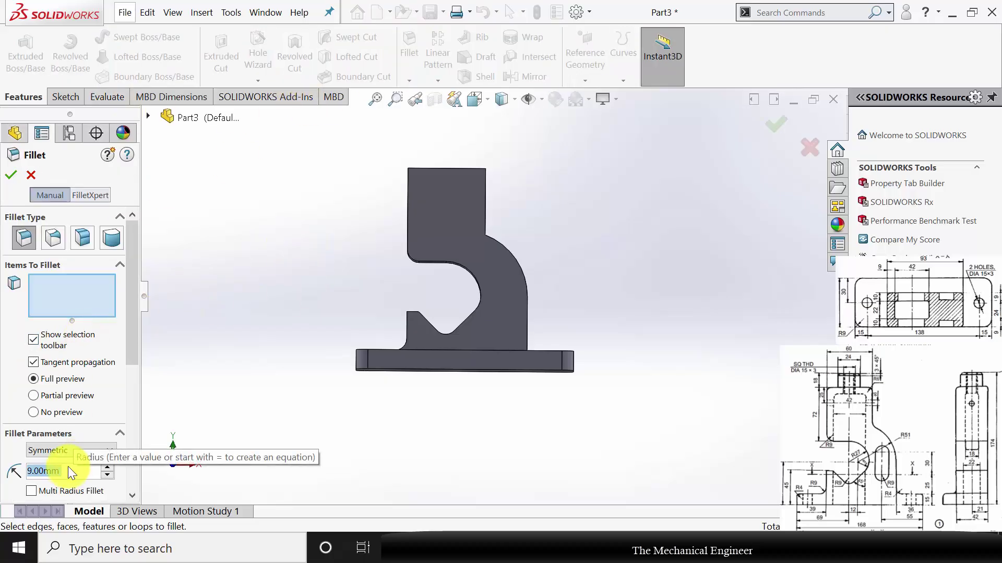
Step: Fillet the edges where the bracket's curved-side end face and front face meet the base plate with a 4 mm symmetric radius
type("4")
key("Return")
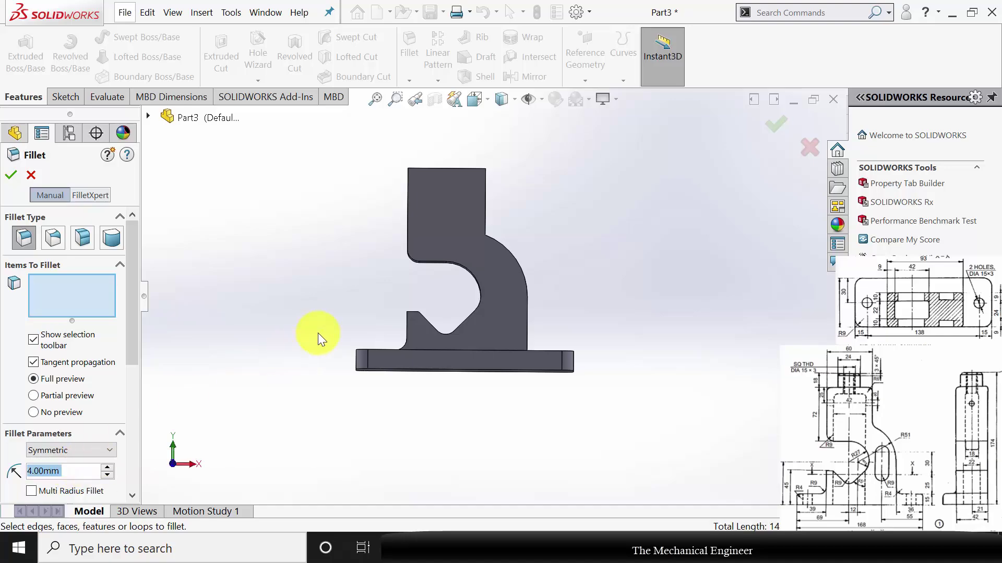
middle_click_drag(321, 327, 272, 353)
left_click(536, 343)
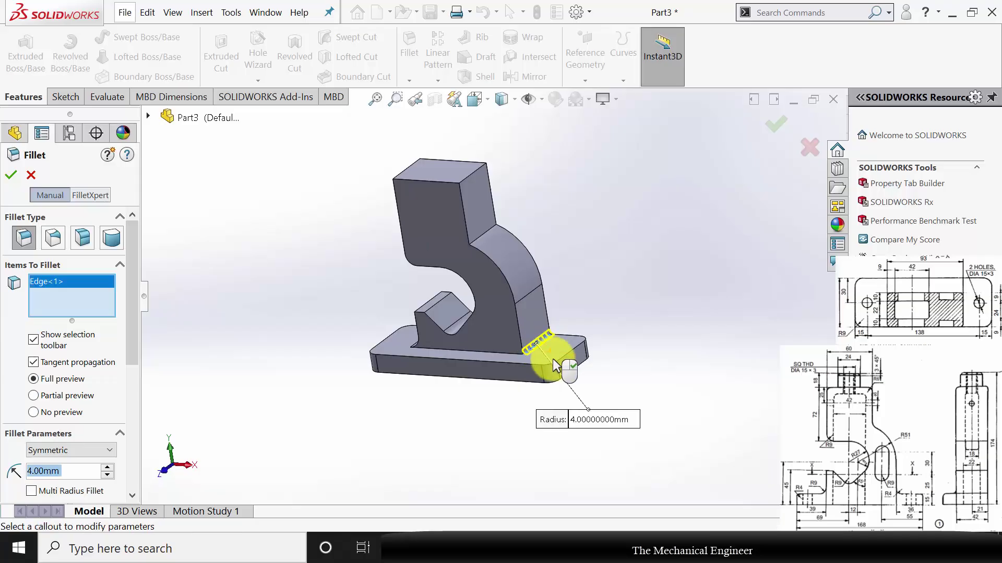
left_click(496, 352)
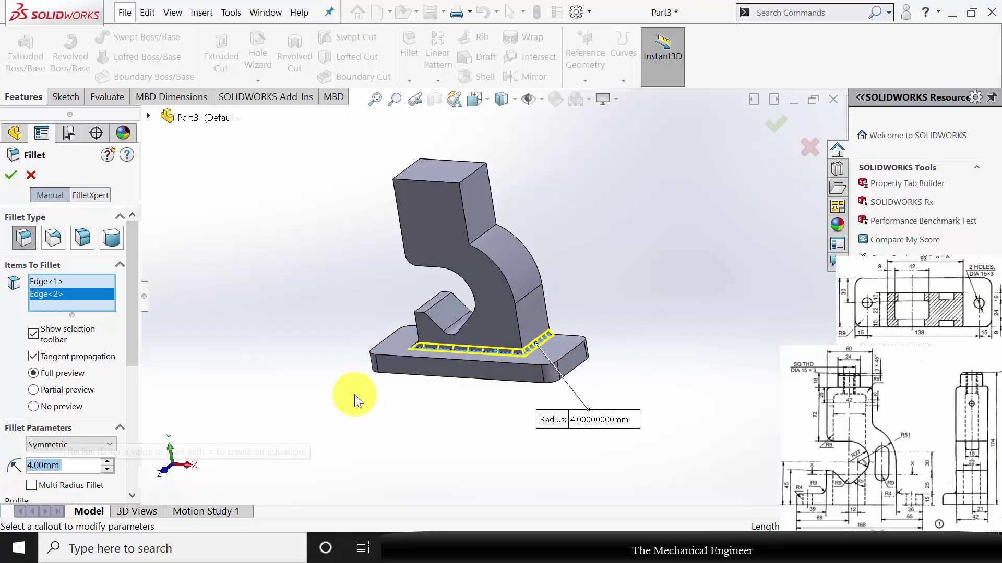
middle_click_drag(355, 395, 384, 370)
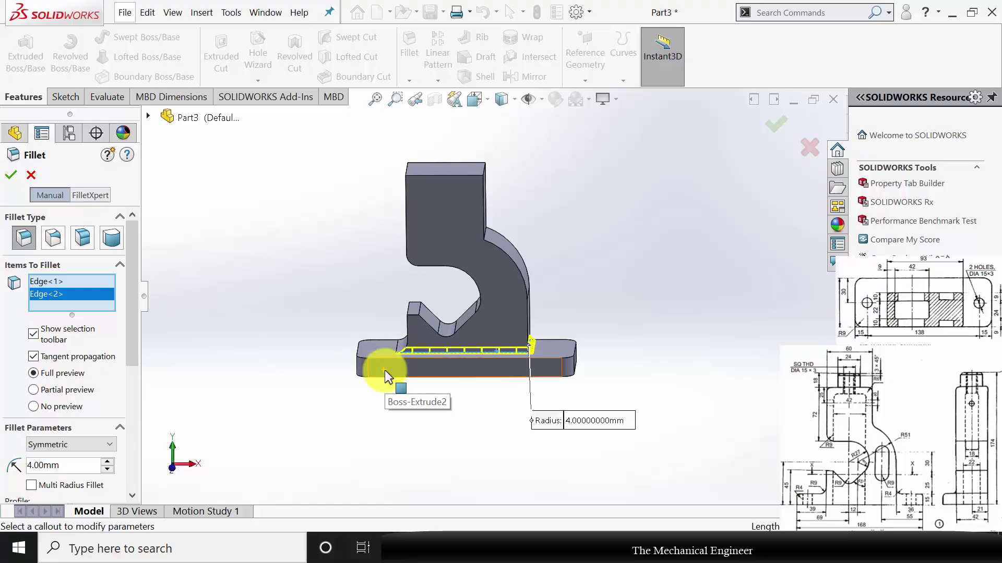
left_click(11, 174)
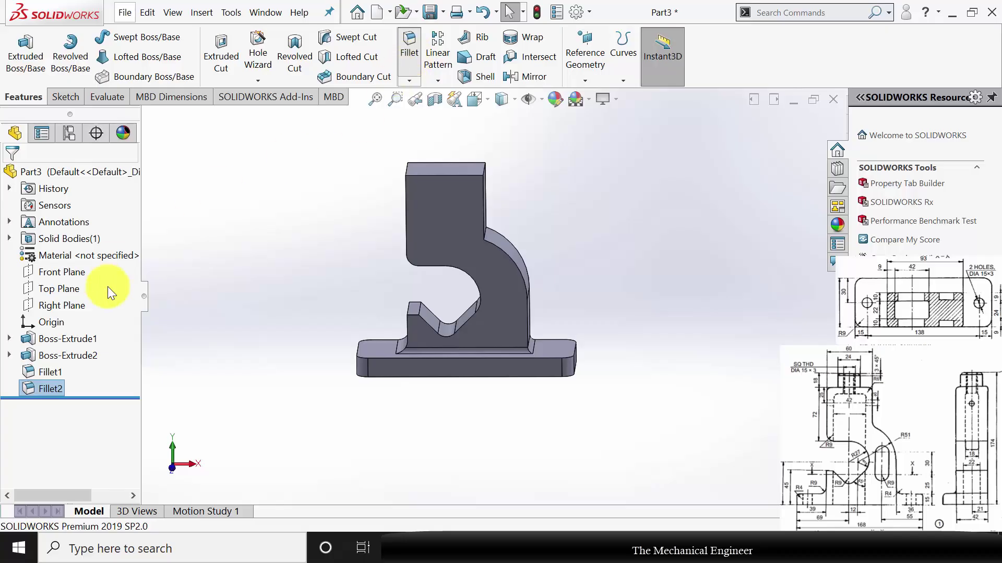
Step: Fillet all edges around the top face of the upper block with a 6 mm radius
key("Return")
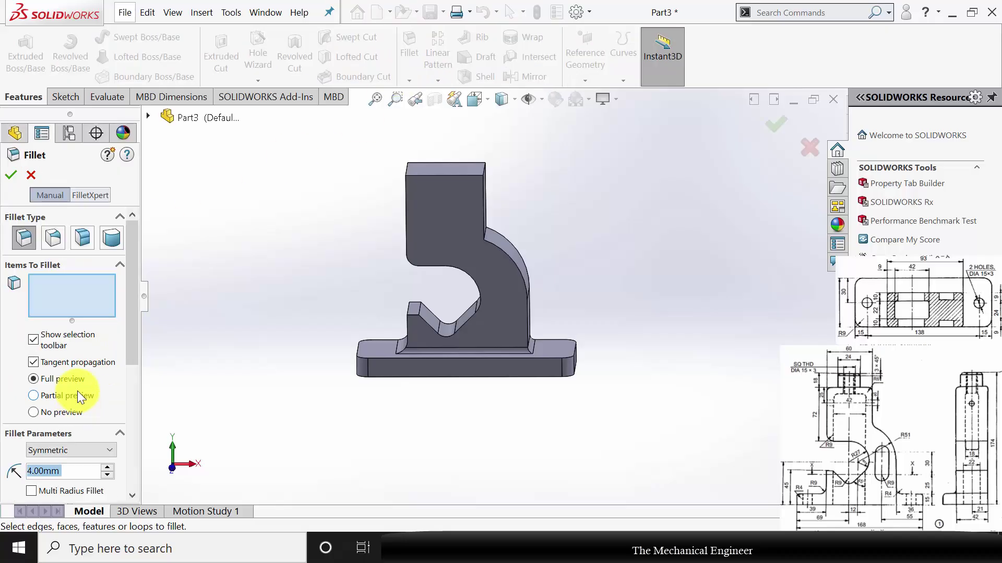
type("6")
key("Return")
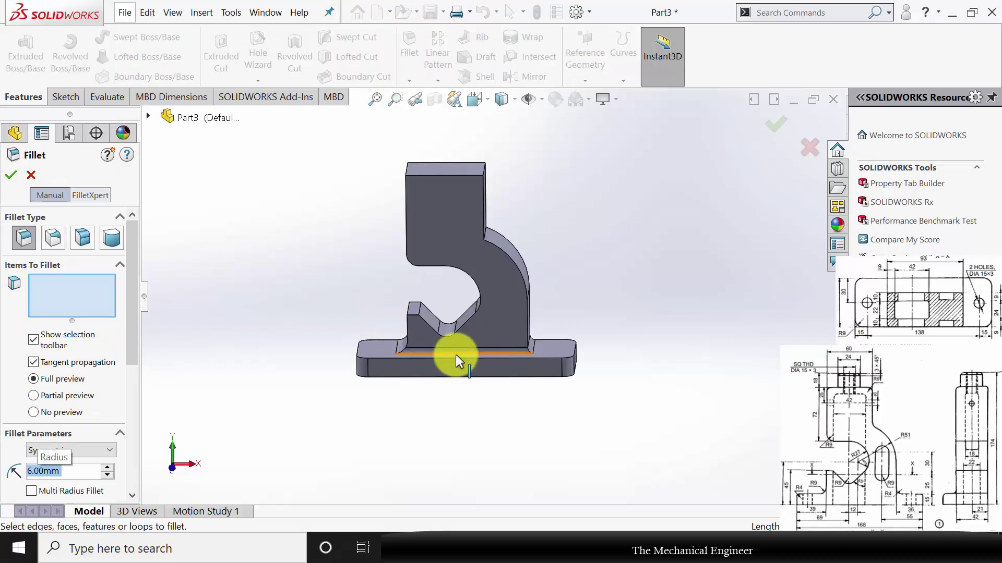
middle_click_drag(640, 237, 484, 171)
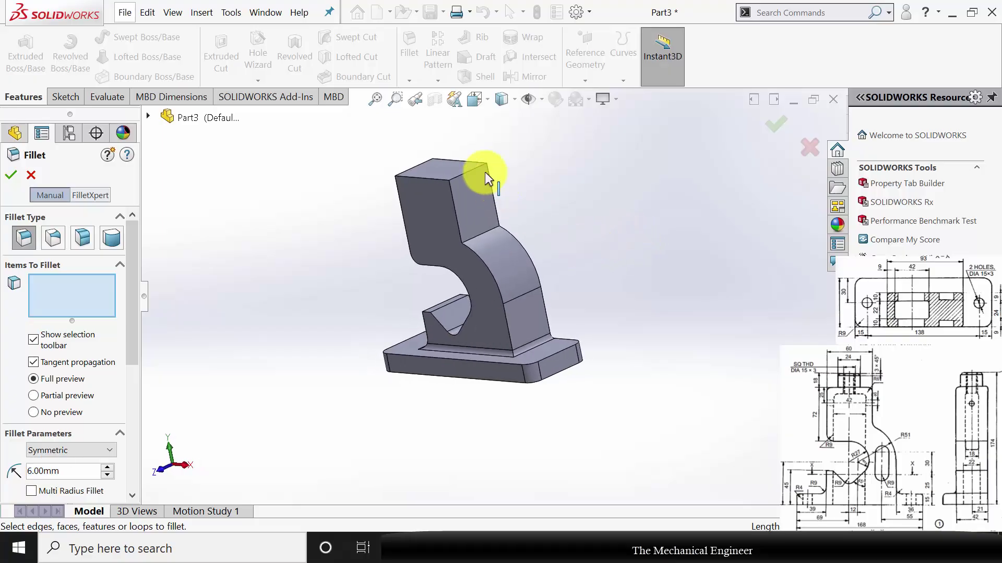
left_click(448, 169)
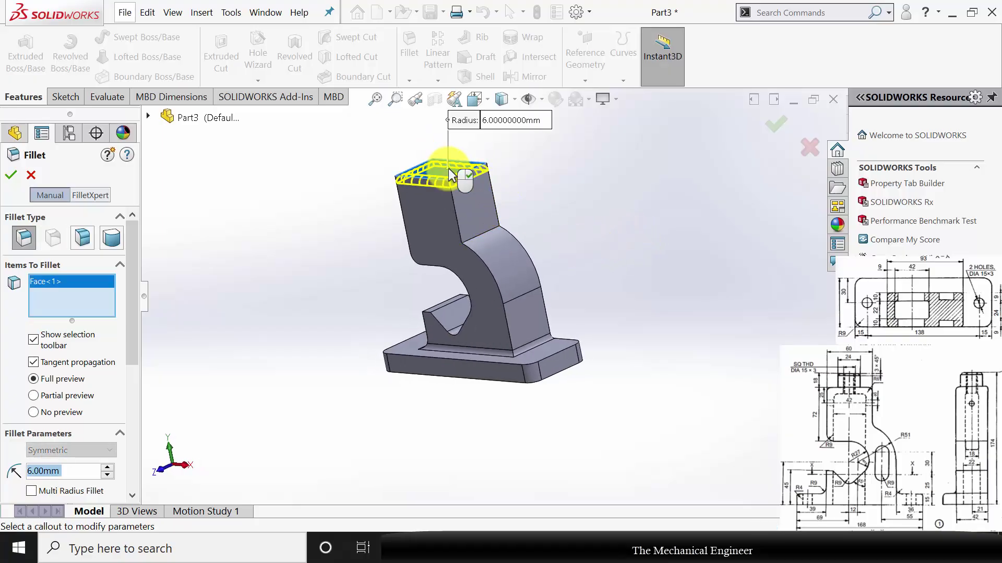
left_click(10, 175)
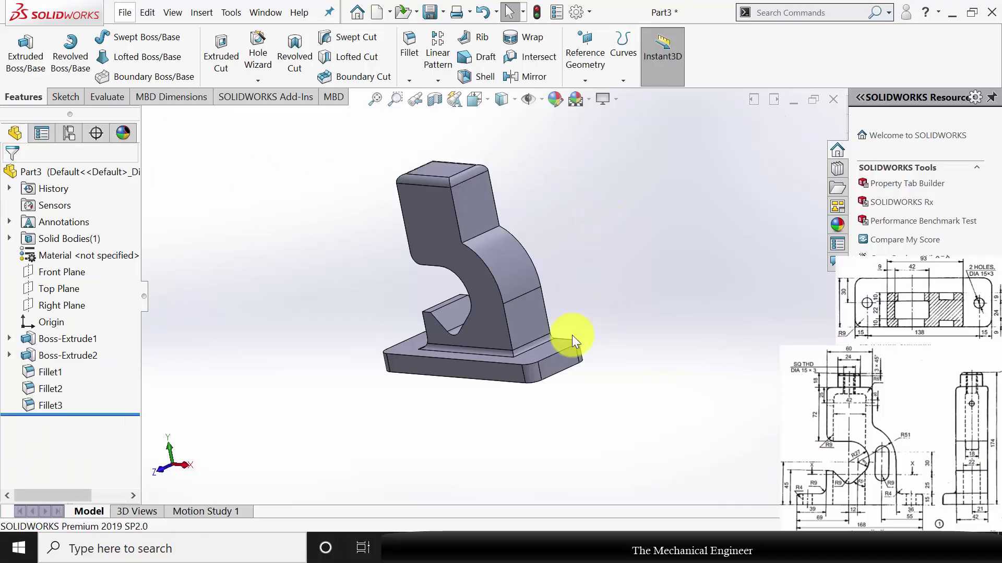
Step: On the Front Plane, sketch a corner rectangle about 48 mm wide and 61 mm tall from the base plate's bottom edge up into the hook opening
middle_click_drag(572, 335, 613, 370)
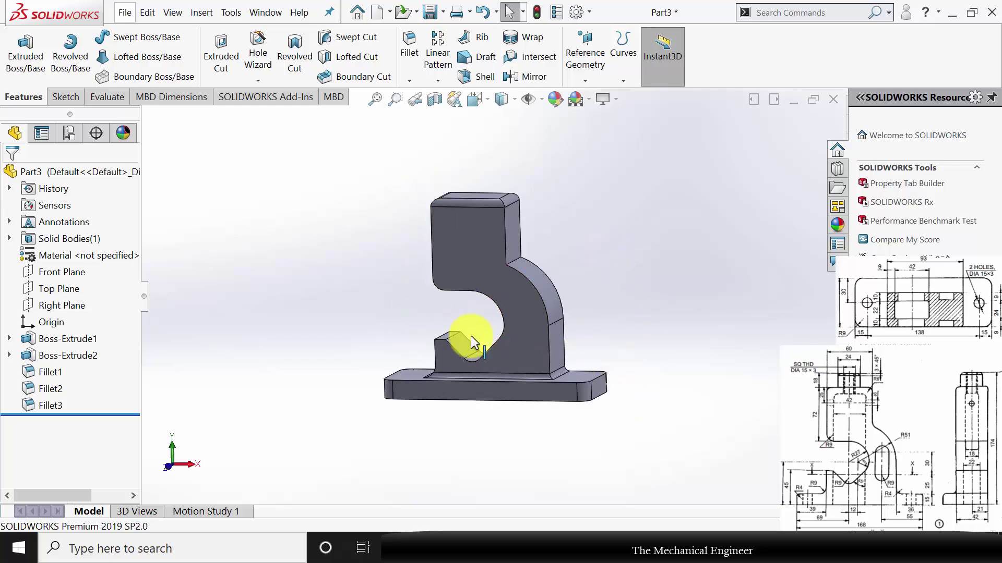
left_click(57, 274)
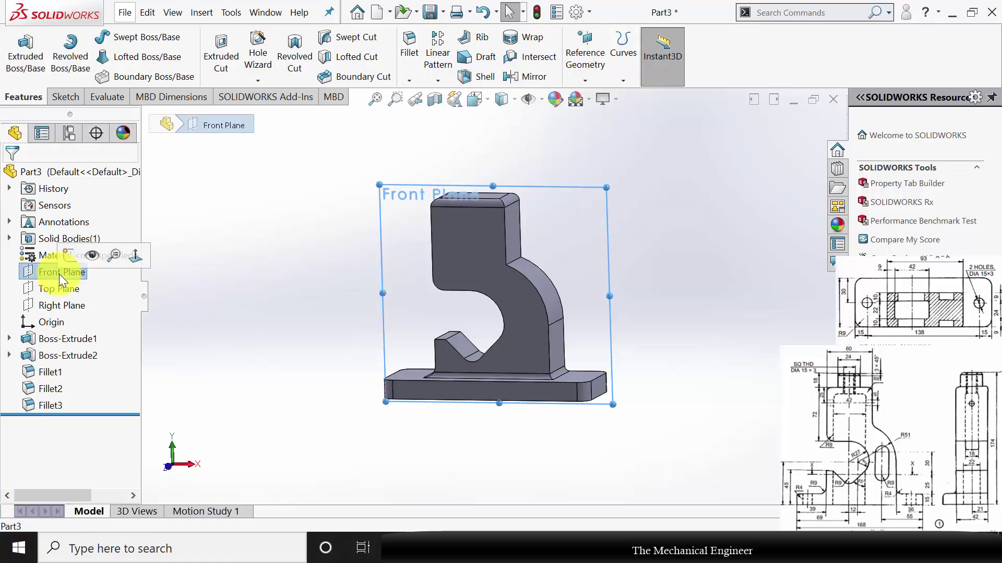
left_click(71, 251)
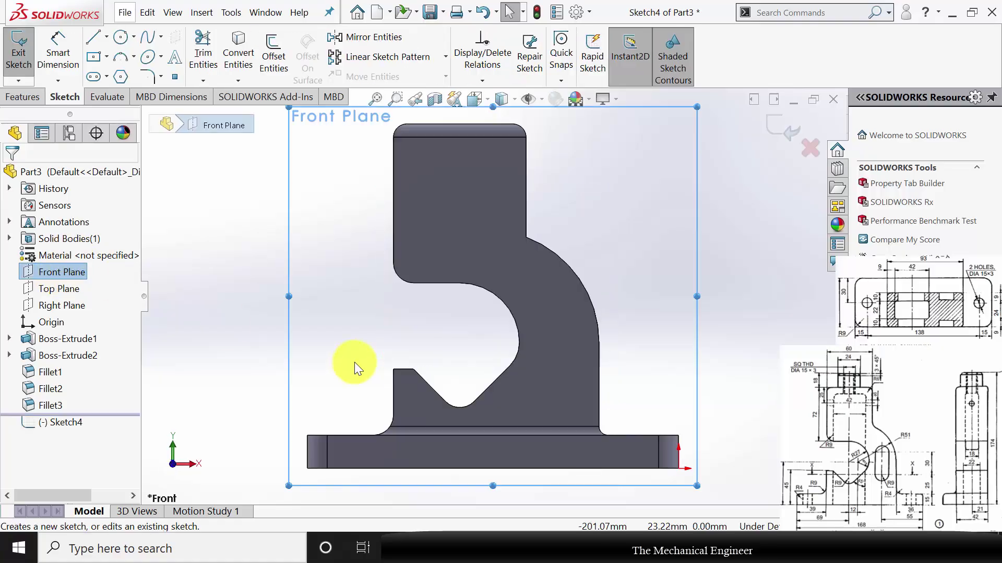
left_click(104, 57)
left_click(117, 79)
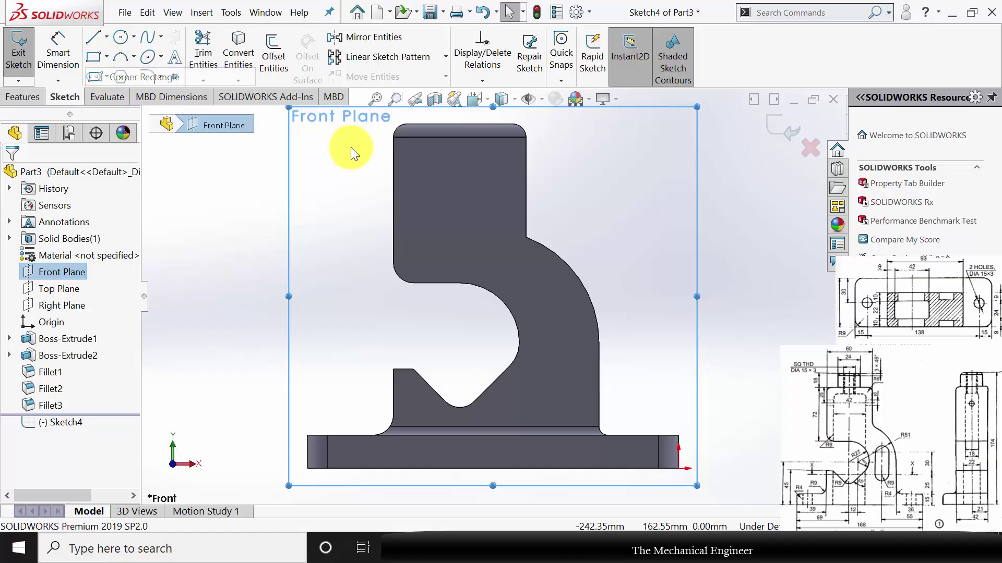
left_click_drag(526, 468, 421, 333)
key("Escape")
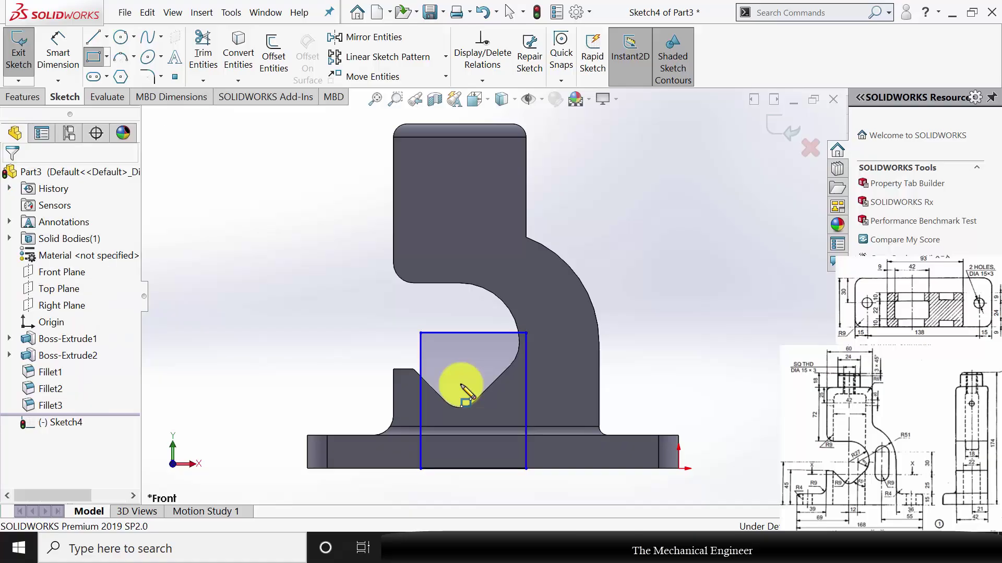
Step: Dimension the rectangle 42 mm wide and place its near side 9 mm from the short V upright's outer vertical edge
left_click(62, 51)
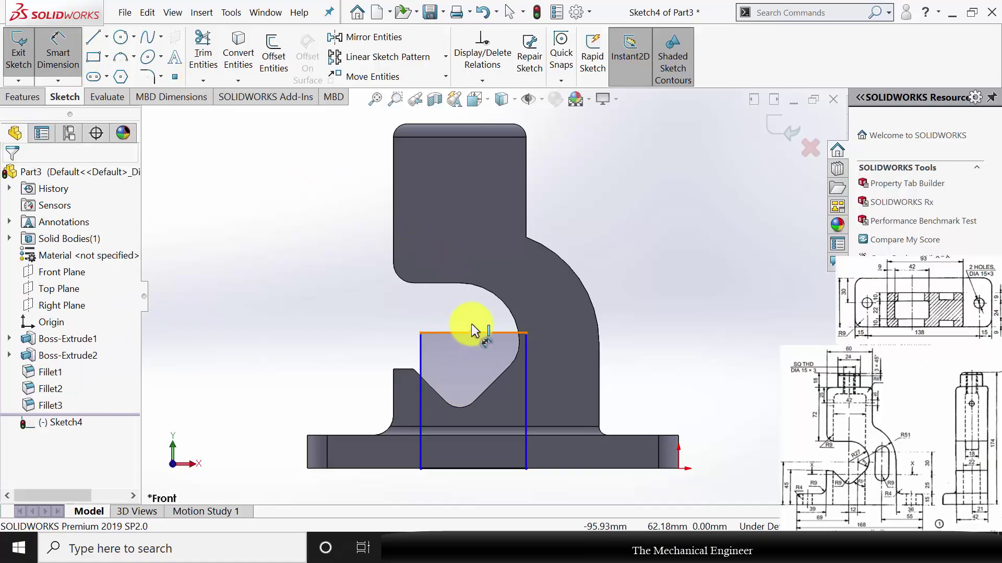
left_click(450, 332)
left_click(454, 313)
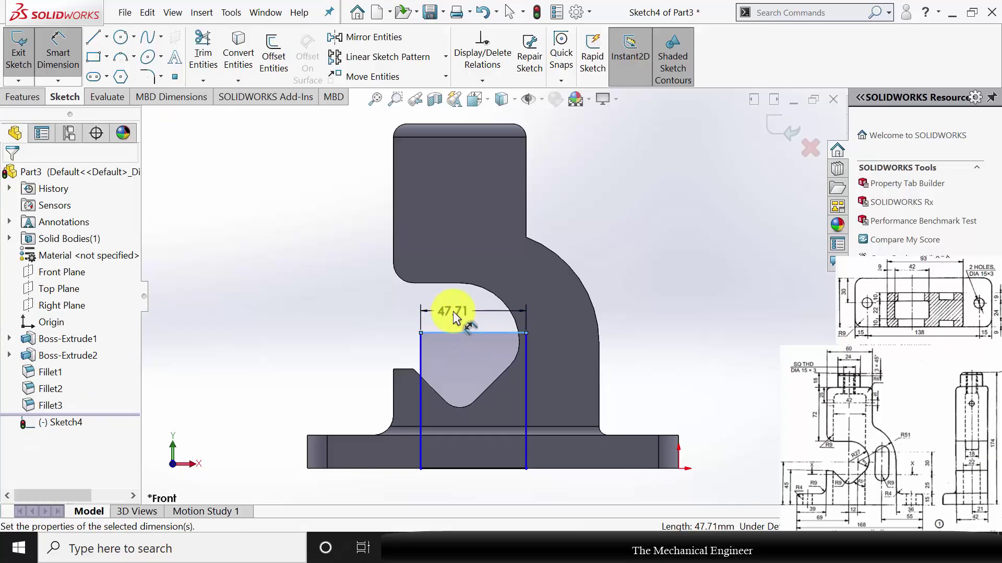
type("42")
key("Return")
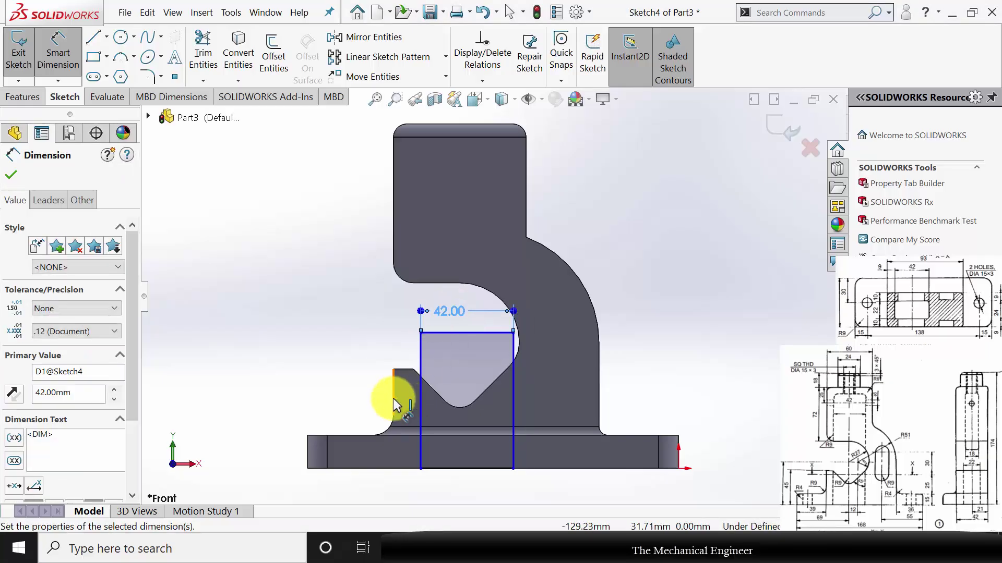
left_click(420, 399)
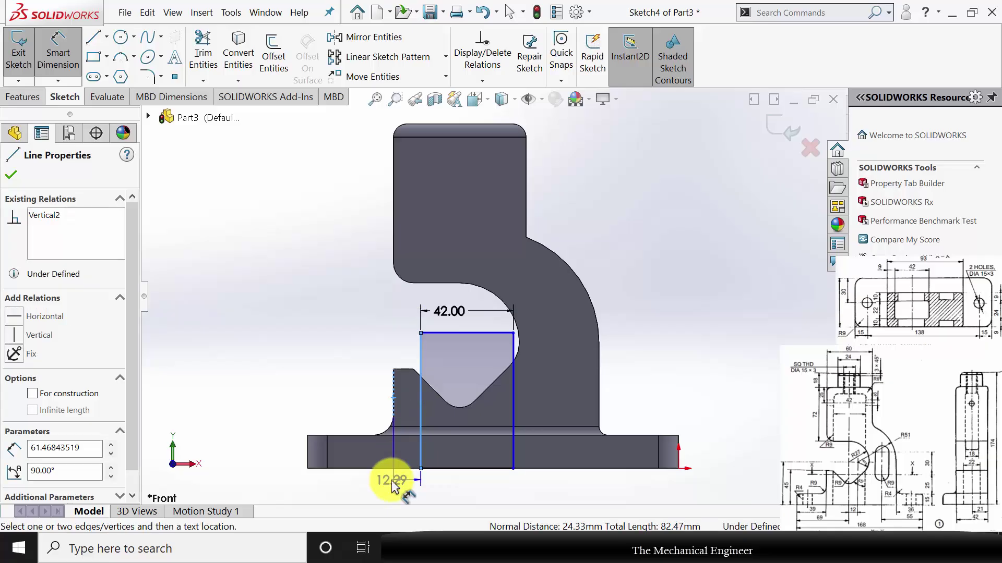
left_click(391, 481)
key("Return")
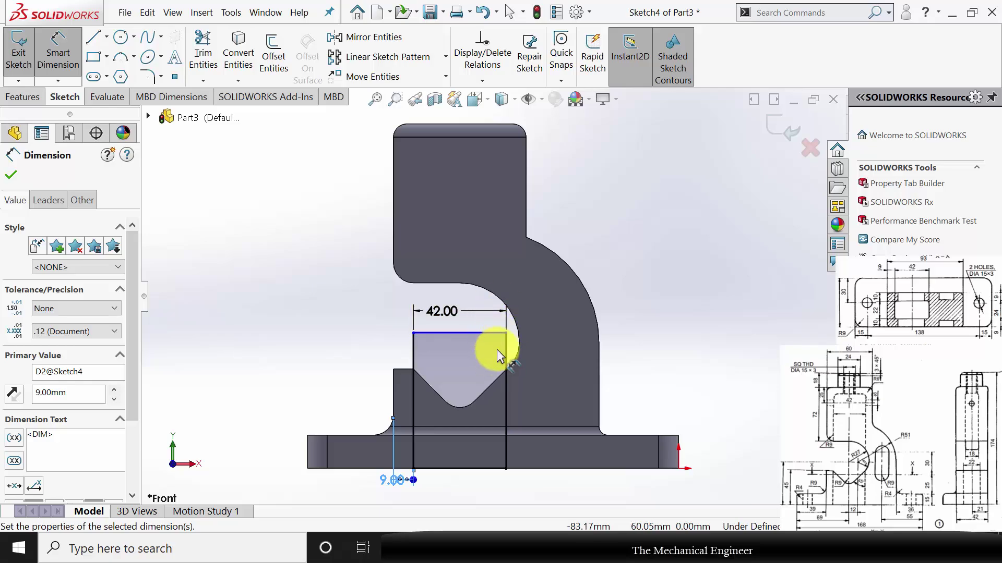
left_click(11, 175)
Step: Cut-extrude the rectangle through the V upright and base with a Mid Plane end condition and a depth of 22 mm
left_click(24, 97)
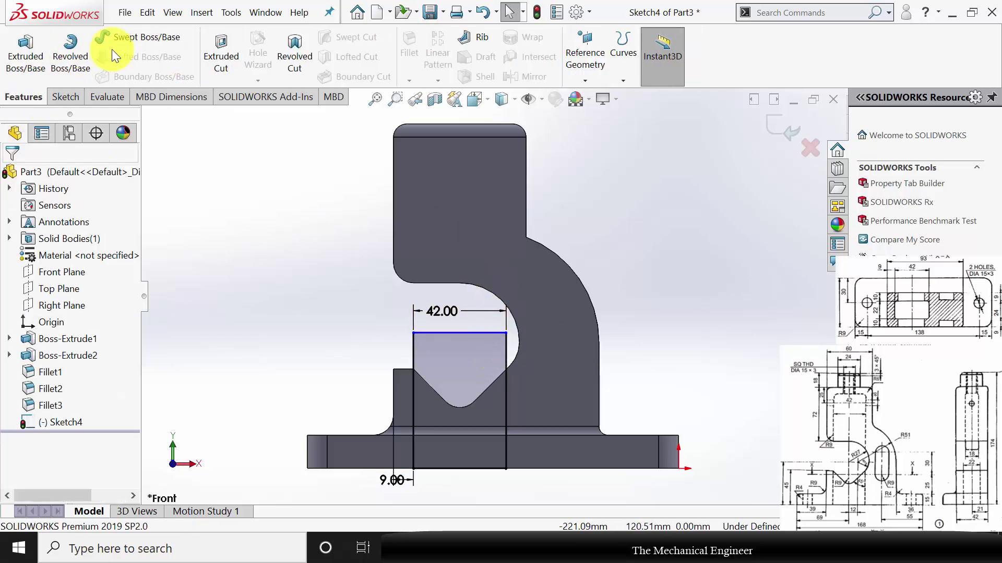
left_click(219, 64)
left_click(92, 258)
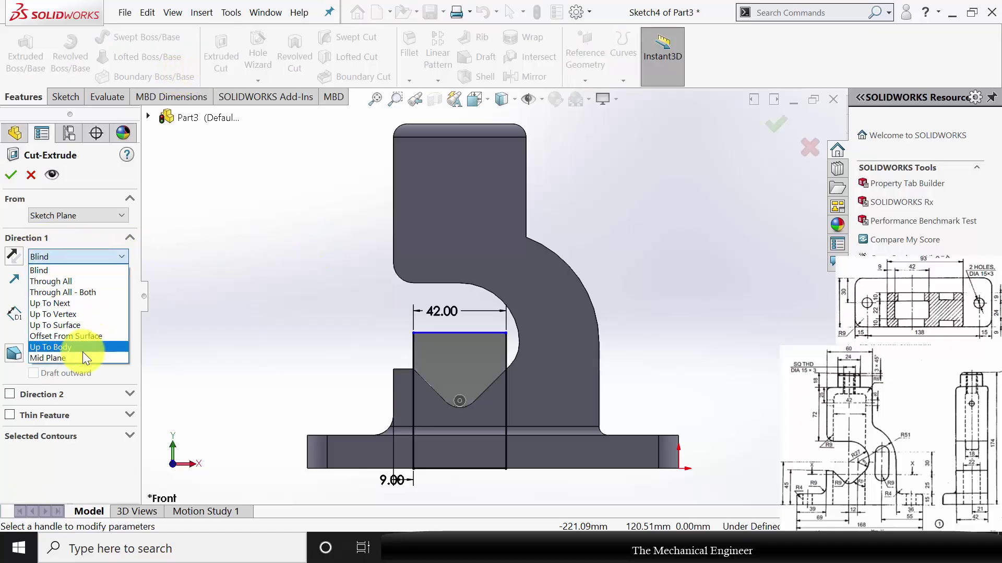
left_click(81, 357)
middle_click_drag(320, 330, 283, 346)
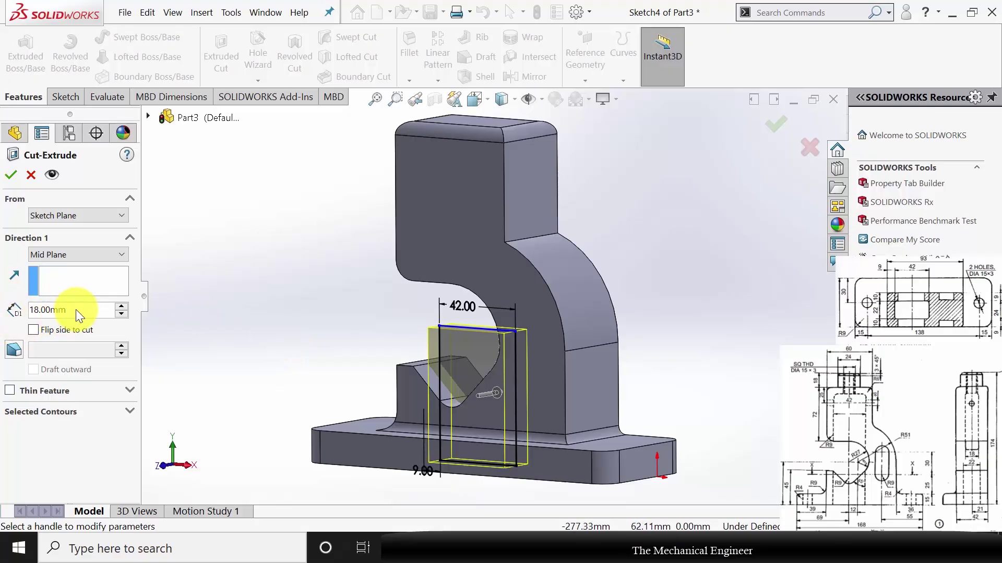
left_click_drag(82, 313, 1, 307)
type("22")
key("Return")
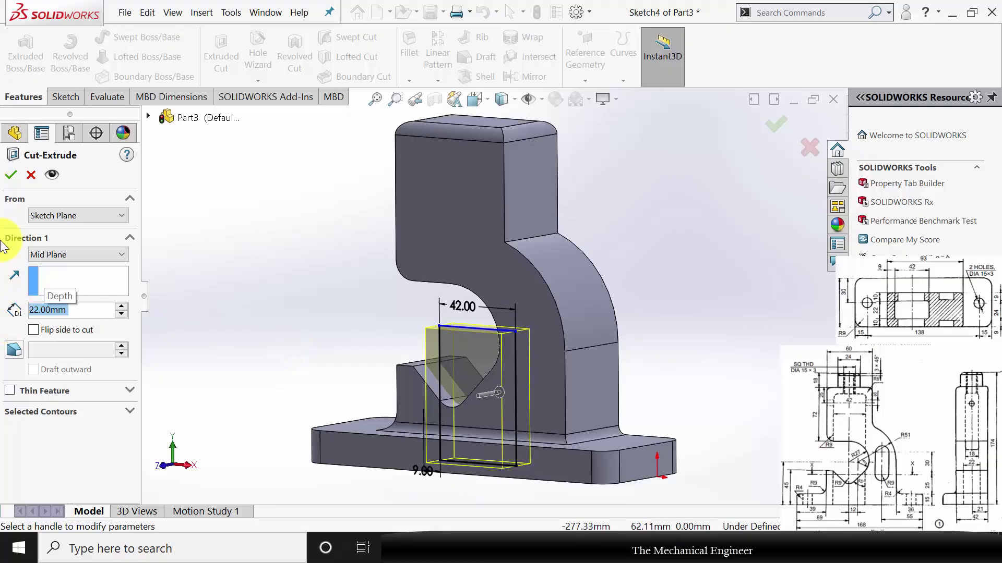
key("Return")
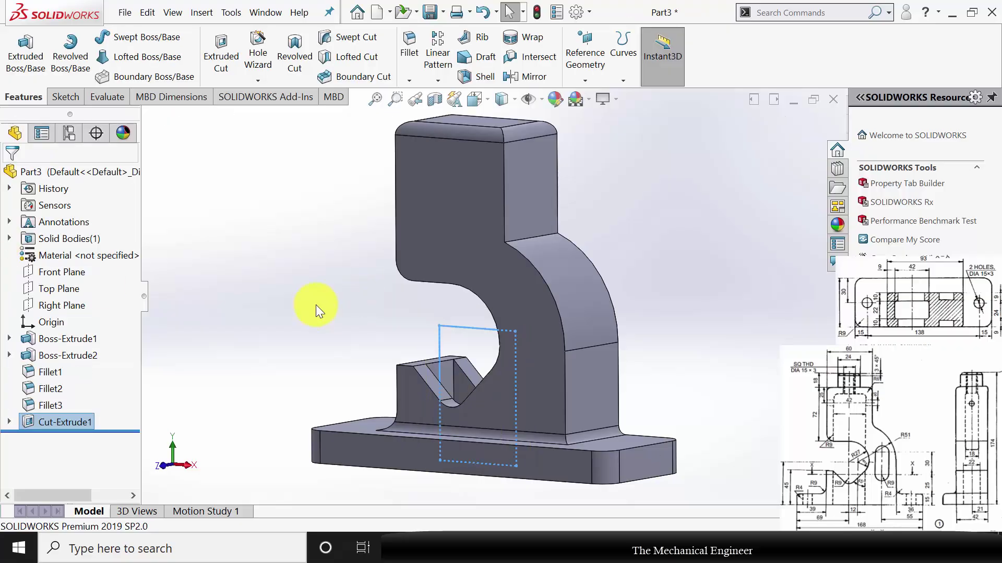
Step: On the Front Plane, sketch a corner rectangle about 34 mm wide from inside the upper block down into the hook opening
middle_click_drag(350, 343, 398, 392)
left_click(53, 272)
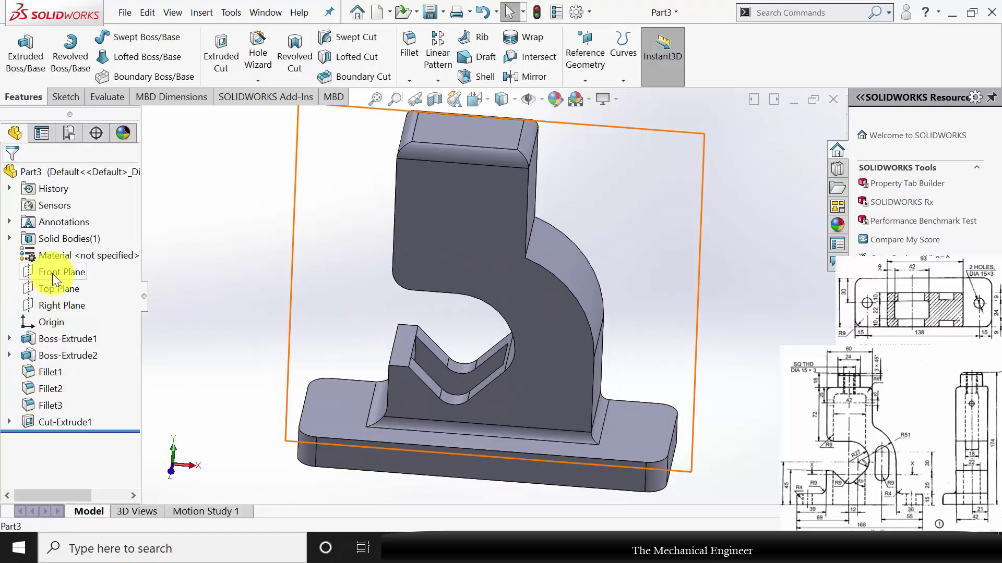
left_click(67, 257)
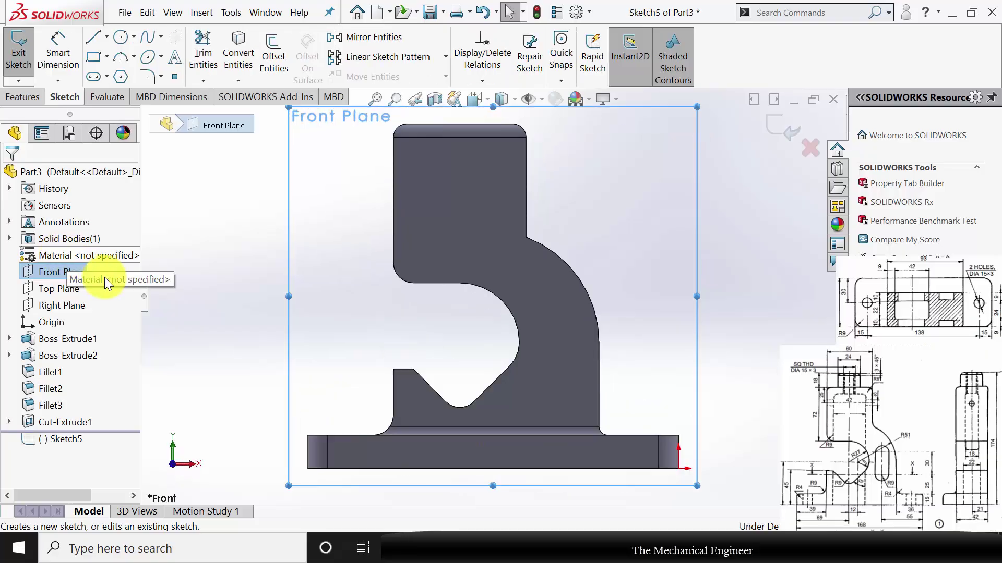
left_click(96, 56)
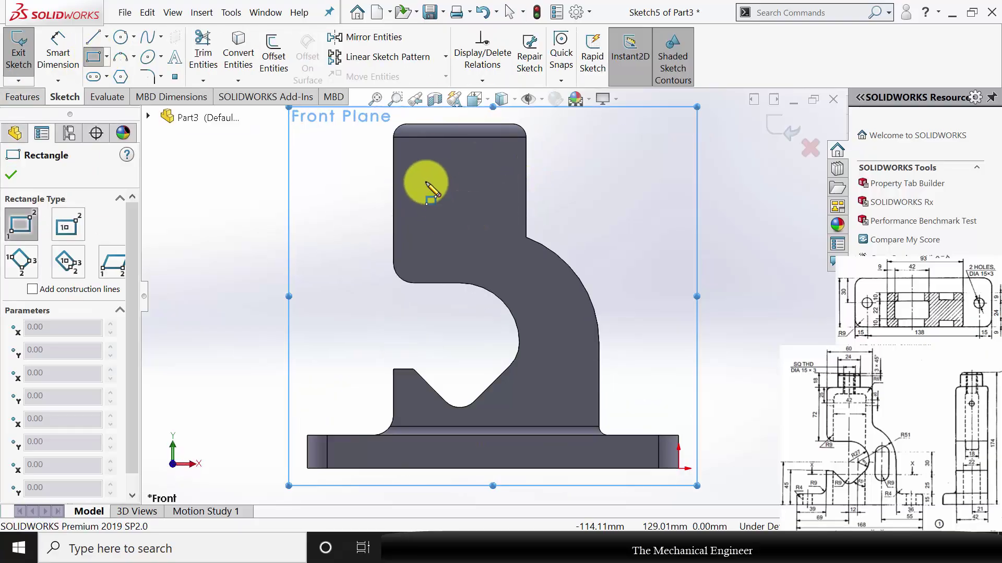
left_click(423, 170)
left_click(498, 333)
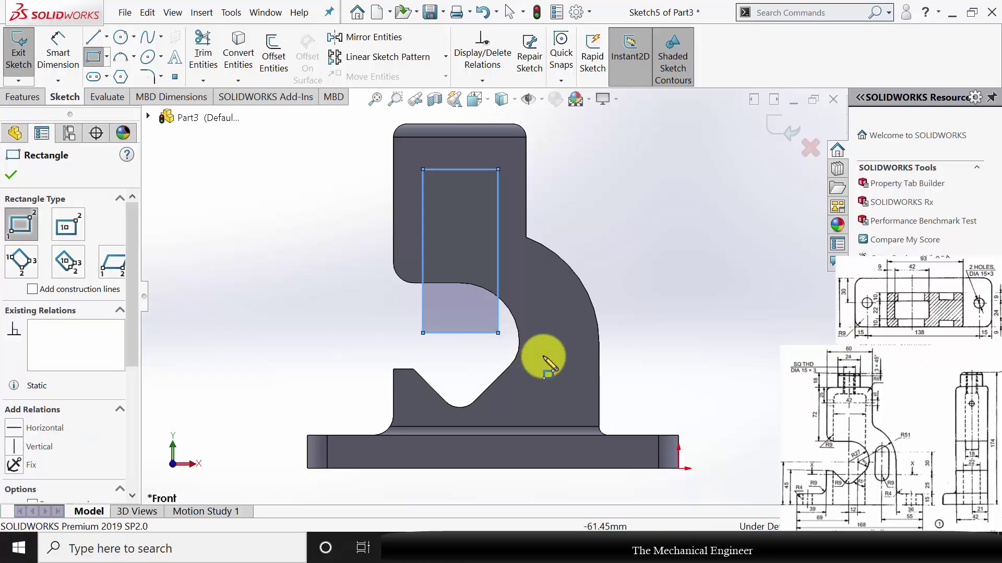
Step: Dimension the rectangle 42 mm wide and place its near side 9 mm from the upper block's vertical edge on the hook-opening side
left_click(84, 61)
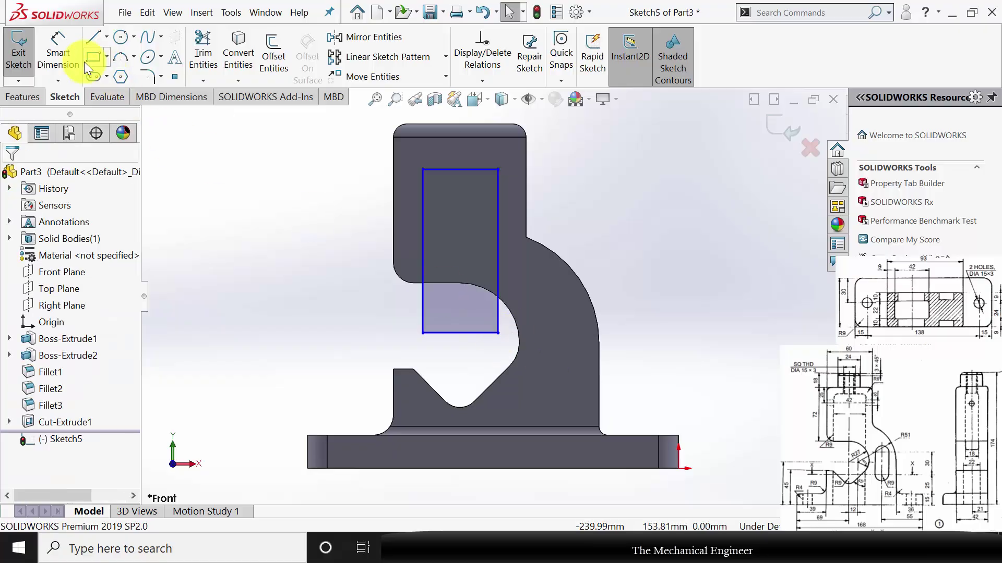
left_click(474, 167)
left_click(571, 184)
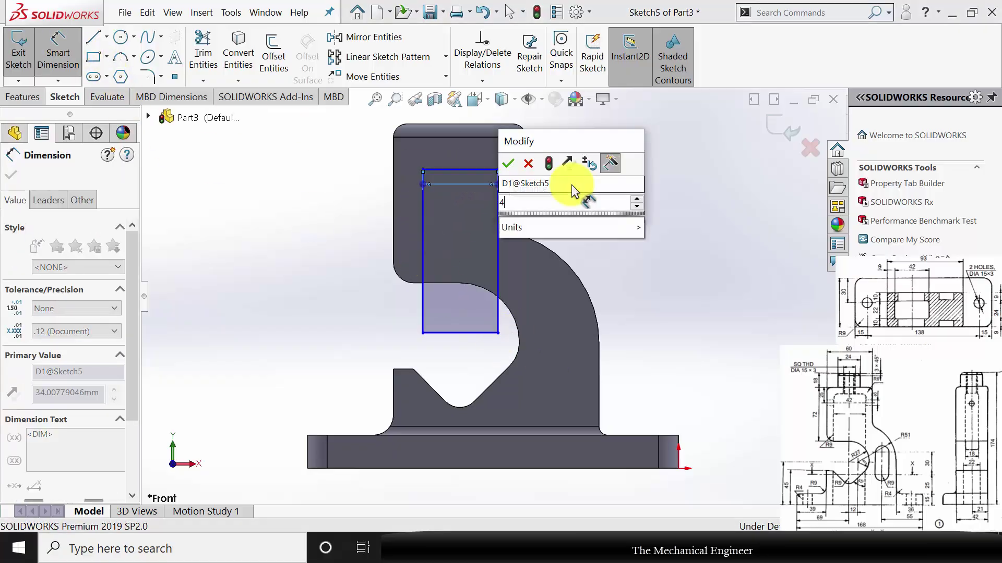
type("42")
key("Return")
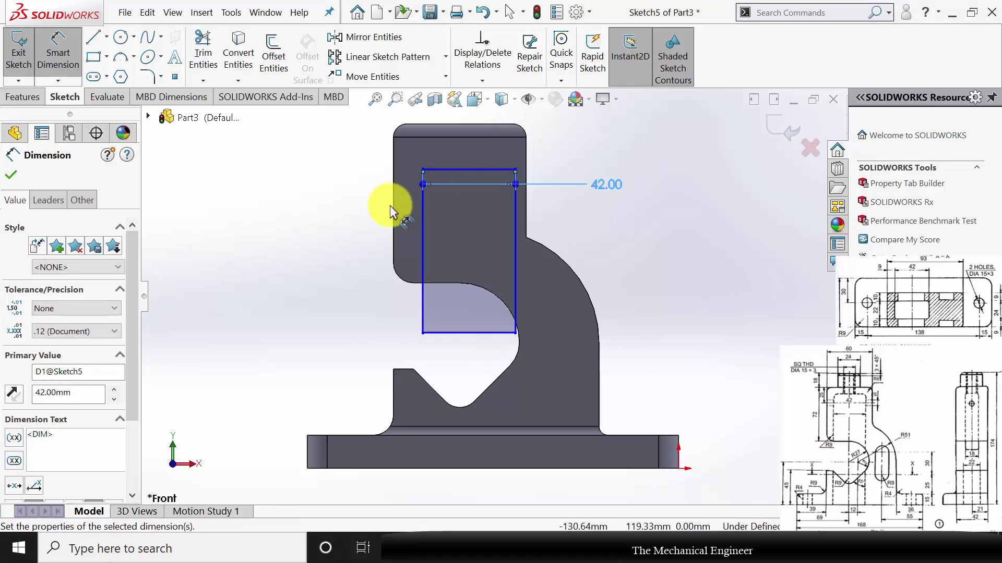
left_click(394, 215)
left_click(422, 211)
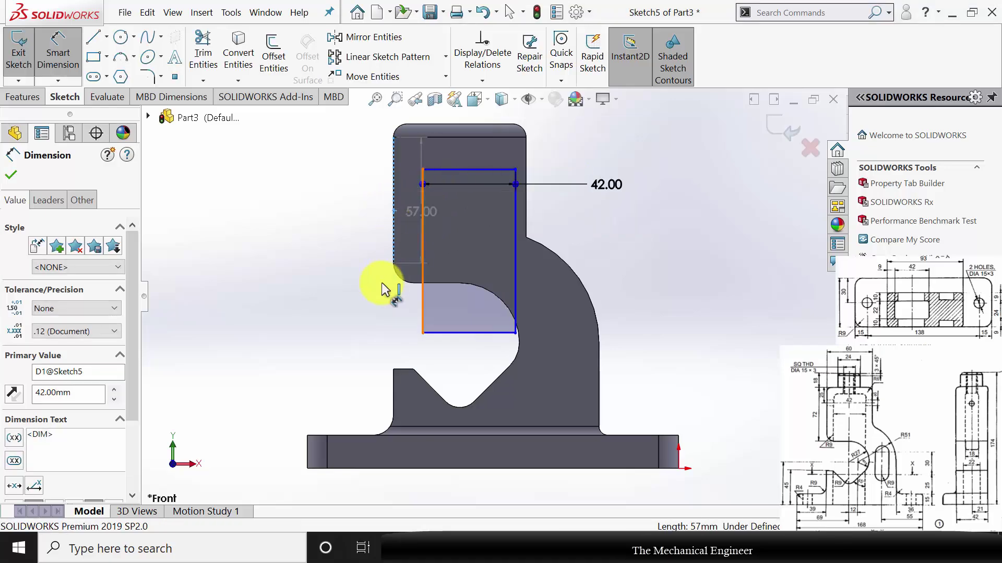
left_click(377, 307)
type("9")
key("Return")
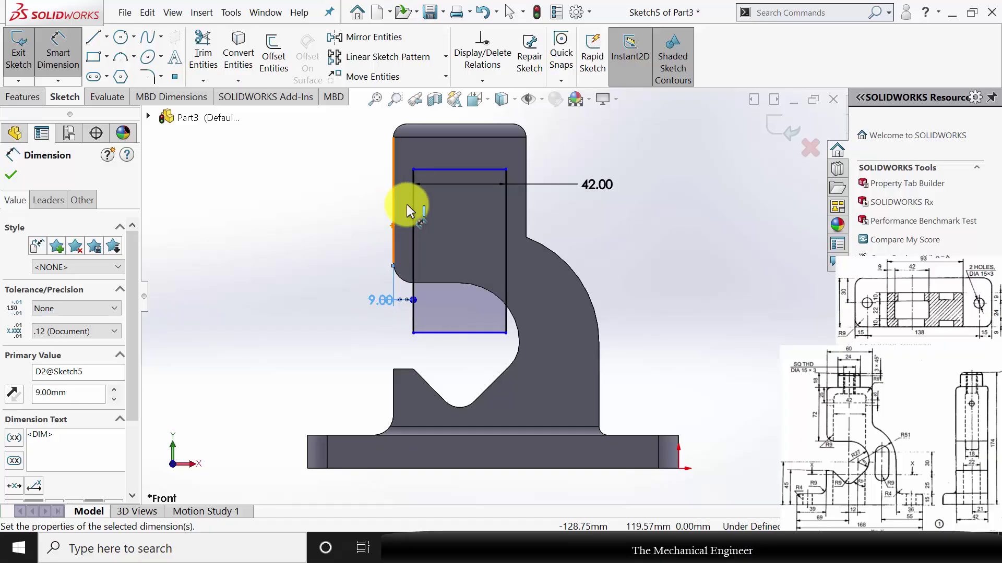
Step: Place the rectangle's upper edge 9 mm below the top edge of the upper block
left_click(460, 124)
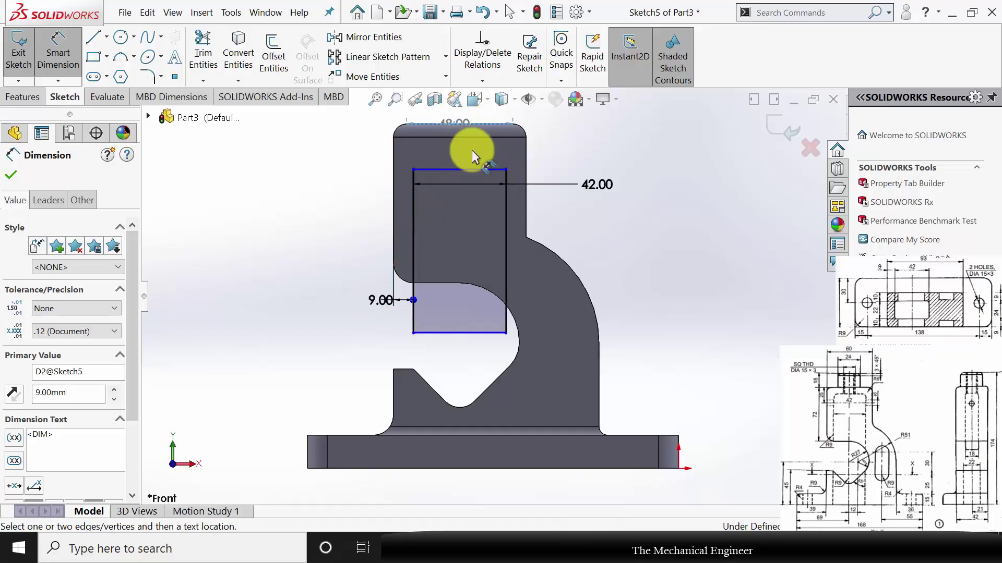
left_click(475, 169)
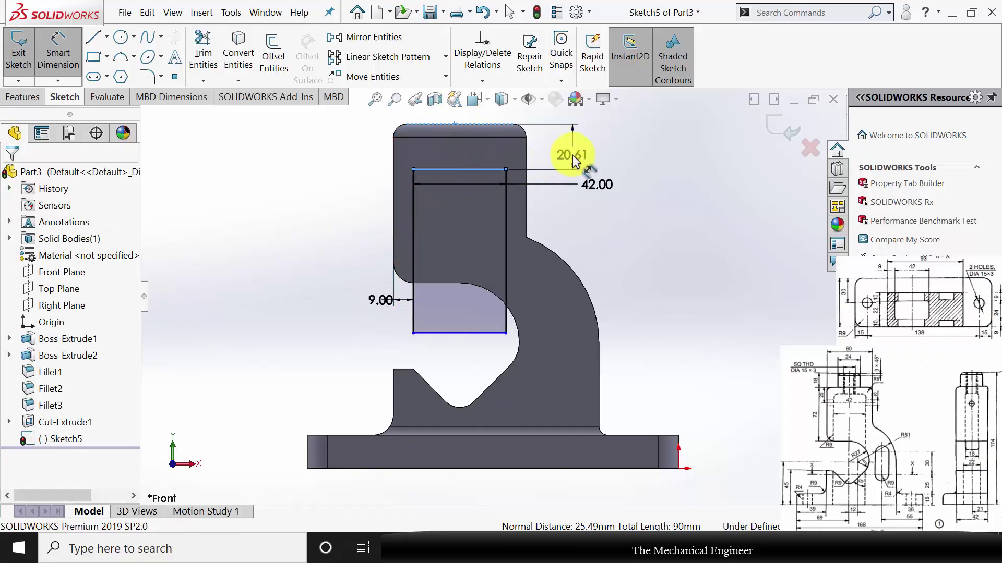
left_click(574, 158)
type("9")
key("Return")
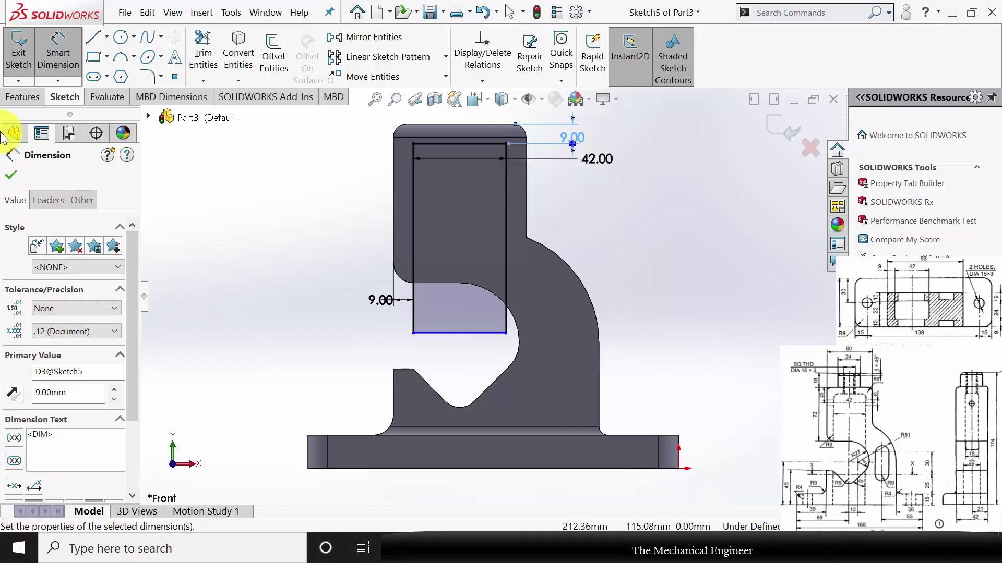
left_click(11, 175)
Step: Cut-extrude the rectangle inside the upper block with a Mid Plane end condition and a depth of 18 mm
left_click(22, 96)
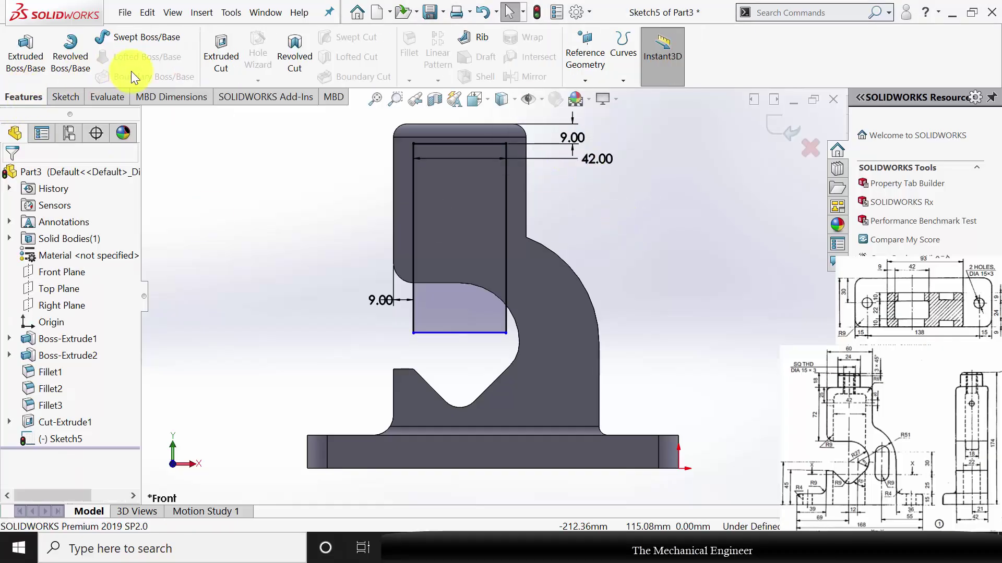
left_click(220, 72)
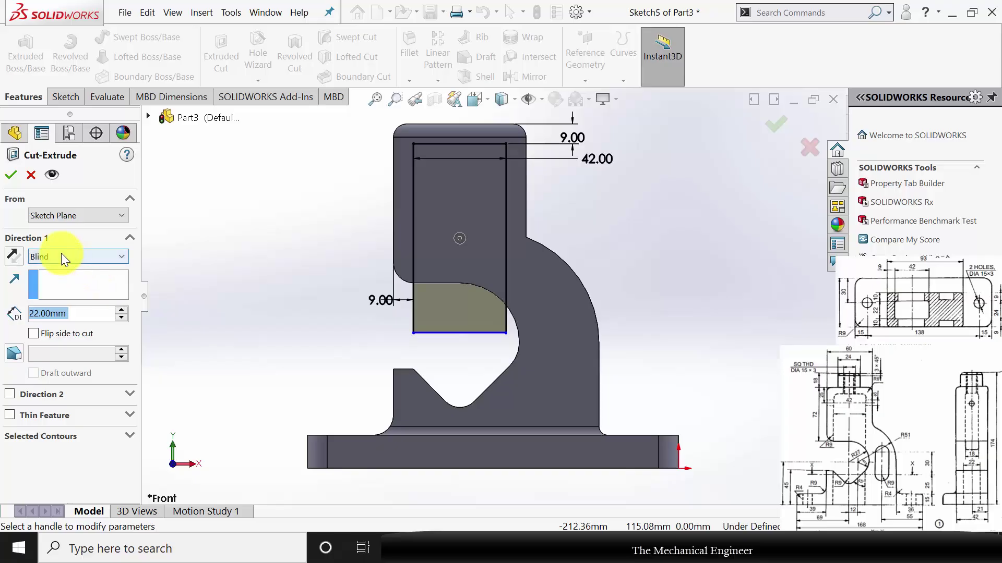
left_click(61, 252)
left_click(68, 356)
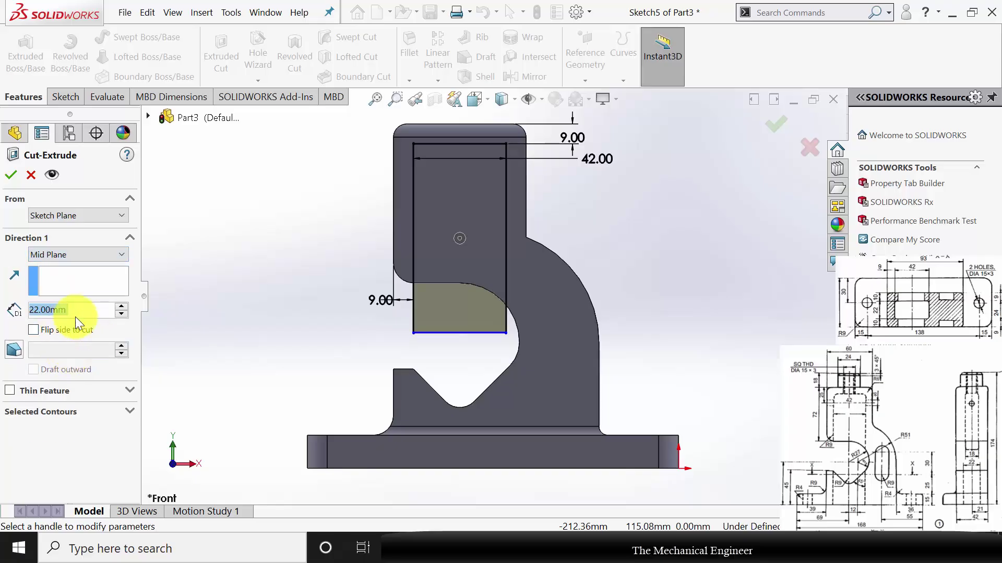
type("18")
key("Return")
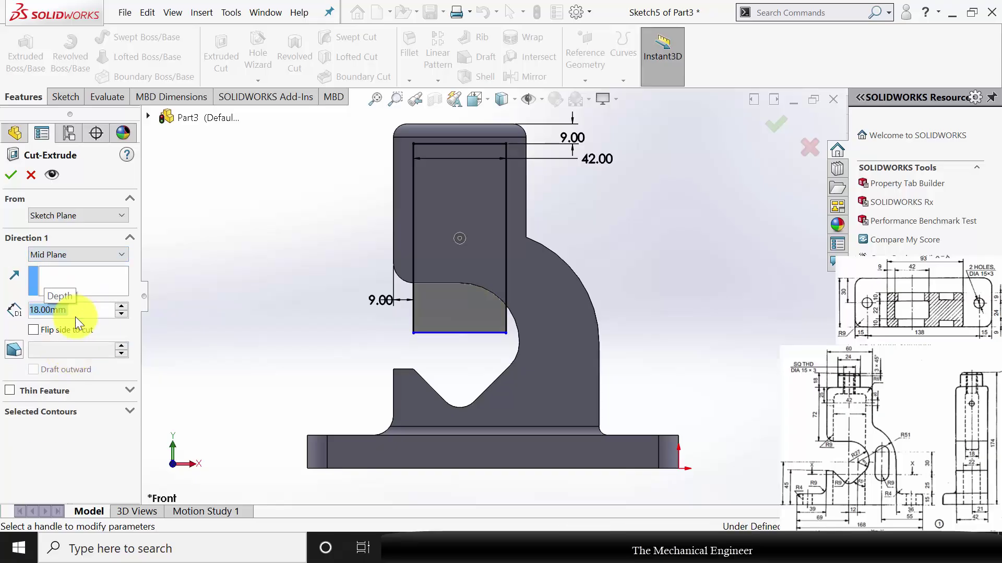
left_click(11, 176)
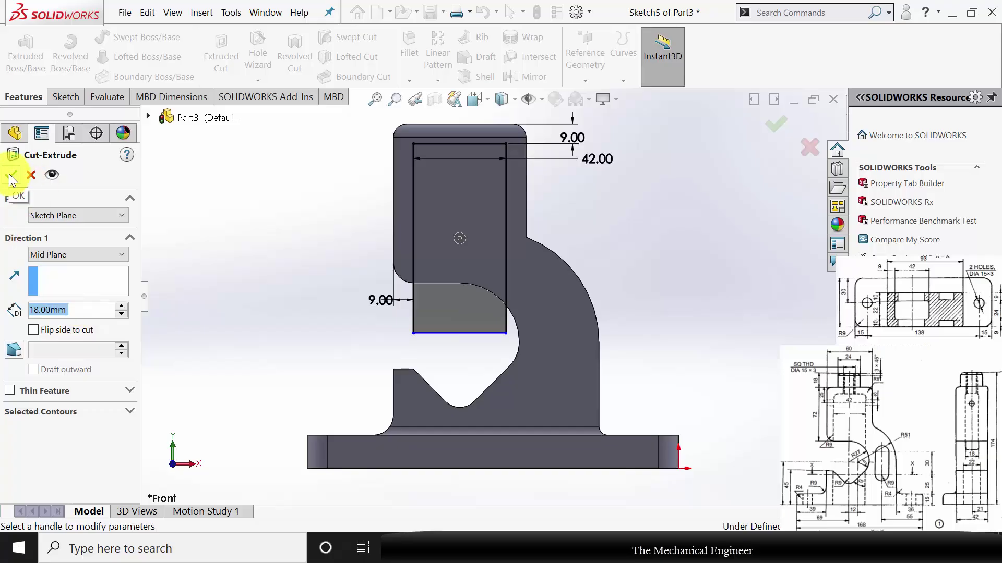
Step: Start a sketch on the upper block's top face and draw a circle about 23.6 mm in diameter near the face's centre
middle_click_drag(291, 315, 313, 289)
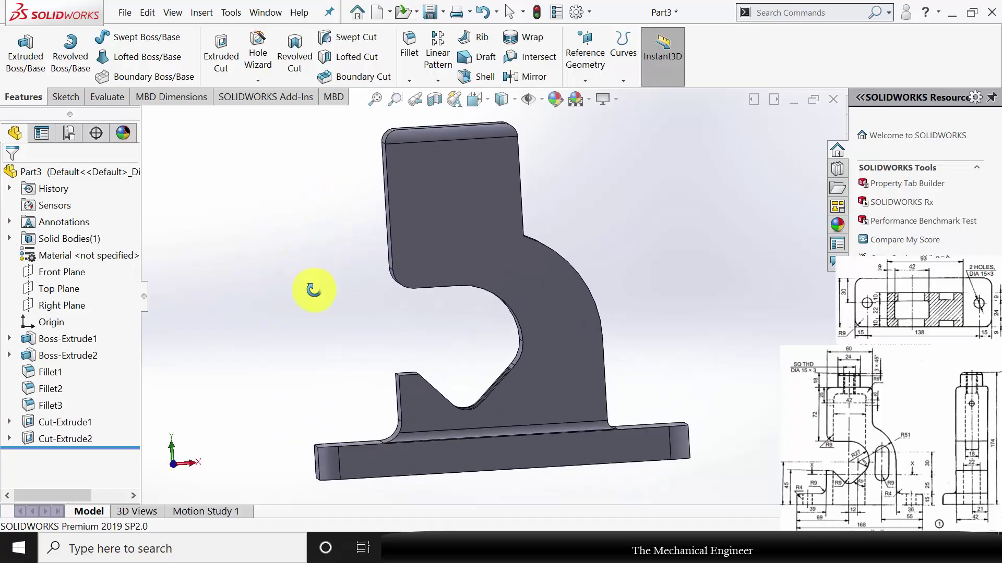
scroll(465, 243, "up", 3)
middle_click_drag(465, 243, 550, 345)
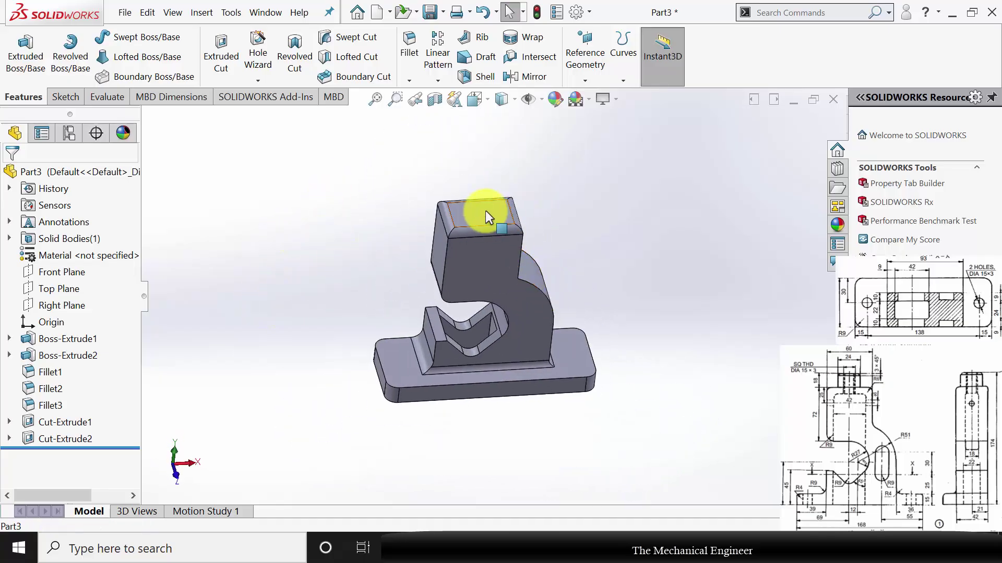
left_click(485, 211)
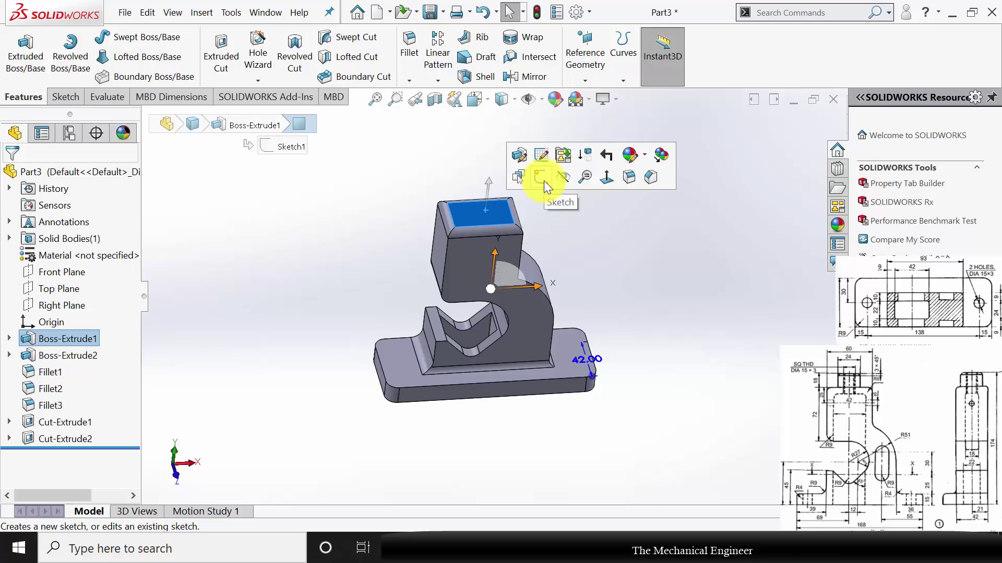
left_click(544, 181)
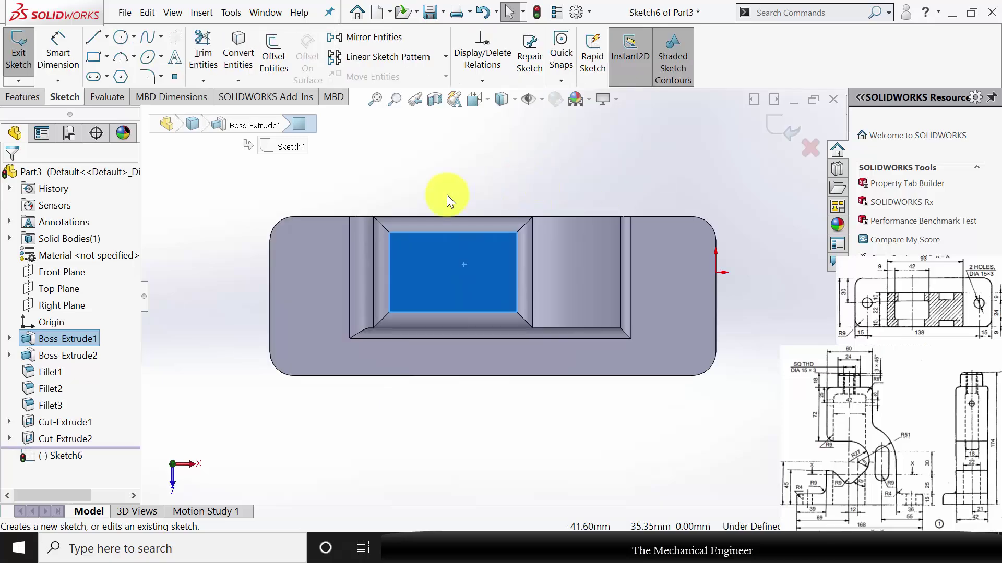
left_click(121, 36)
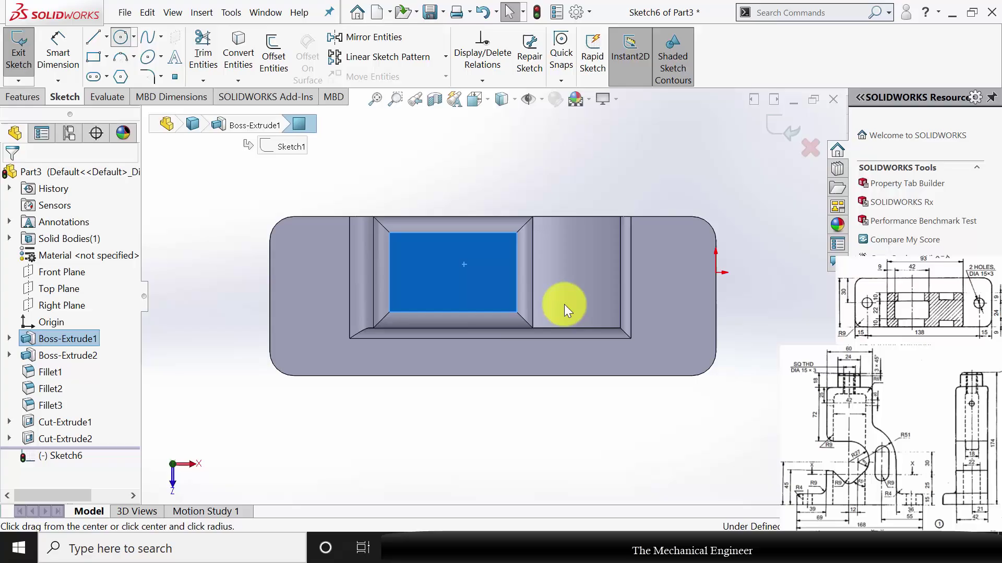
left_click(456, 272)
left_click(476, 298)
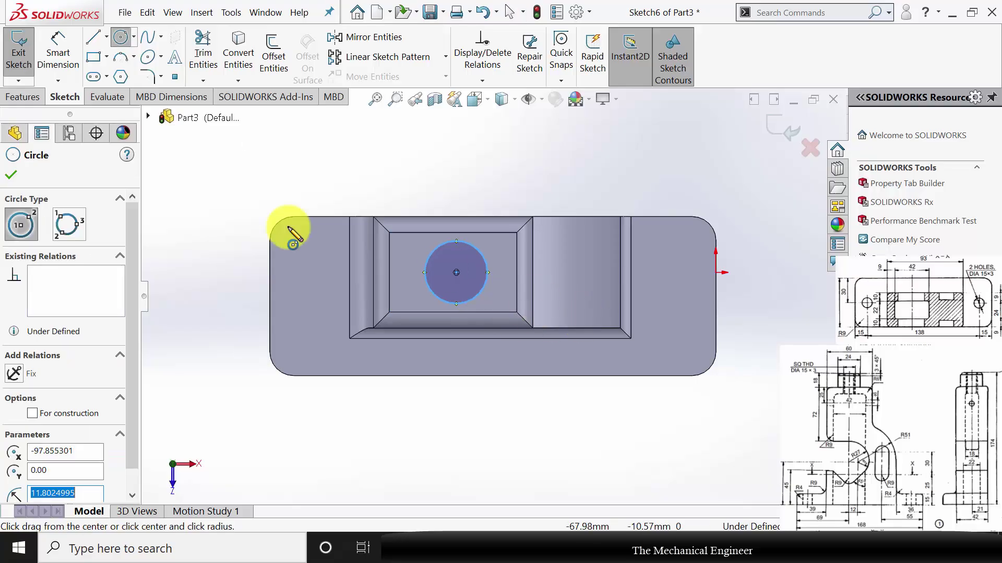
left_click(11, 177)
Step: Set the circle's diameter to 24 mm
left_click(73, 46)
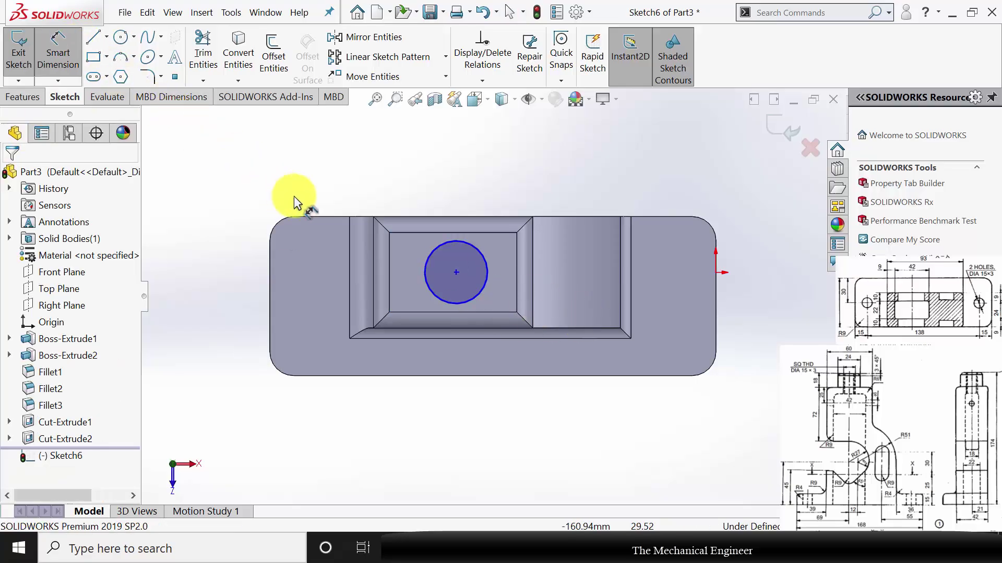
left_click(457, 272)
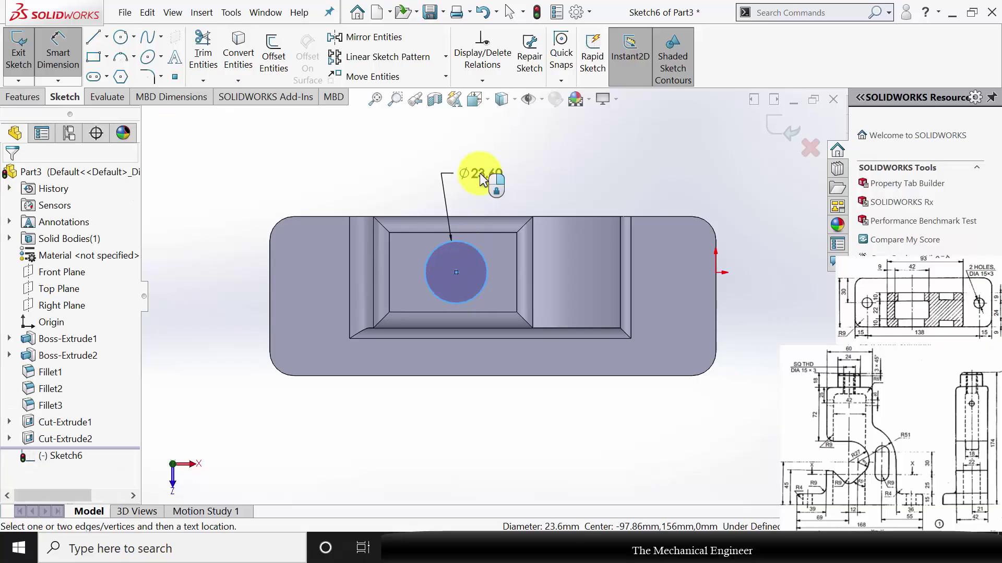
left_click(481, 180)
type("24")
key("Return")
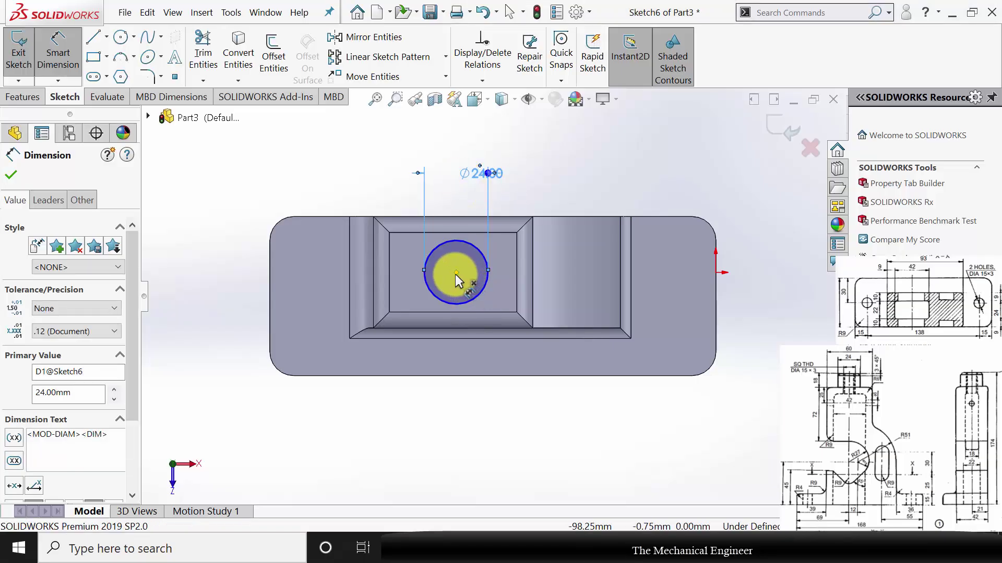
Step: Locate the circle's centre 30 mm from the block's edge on the curved-arm side and 21 mm from its rear edge
left_click(537, 312)
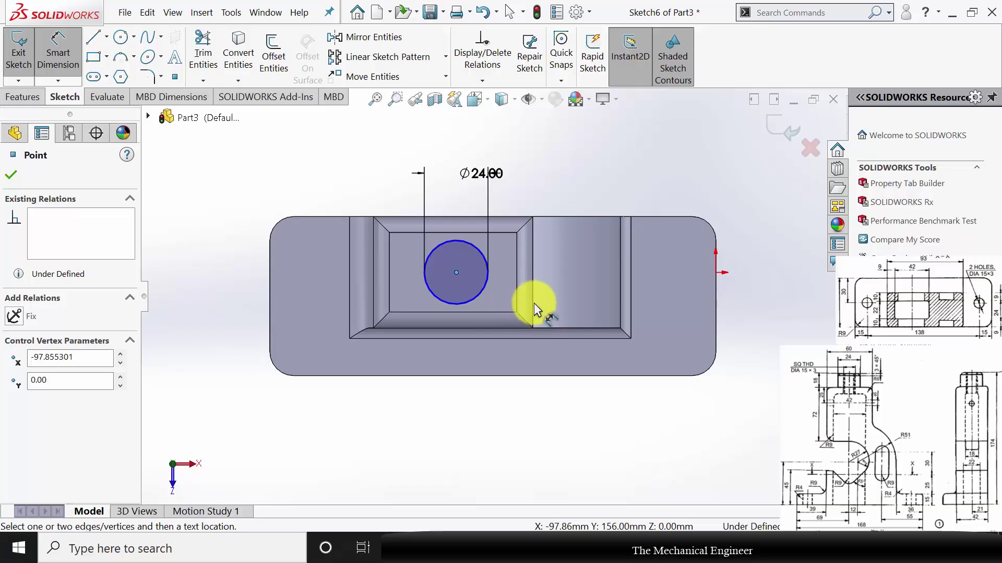
left_click(532, 307)
left_click(490, 413)
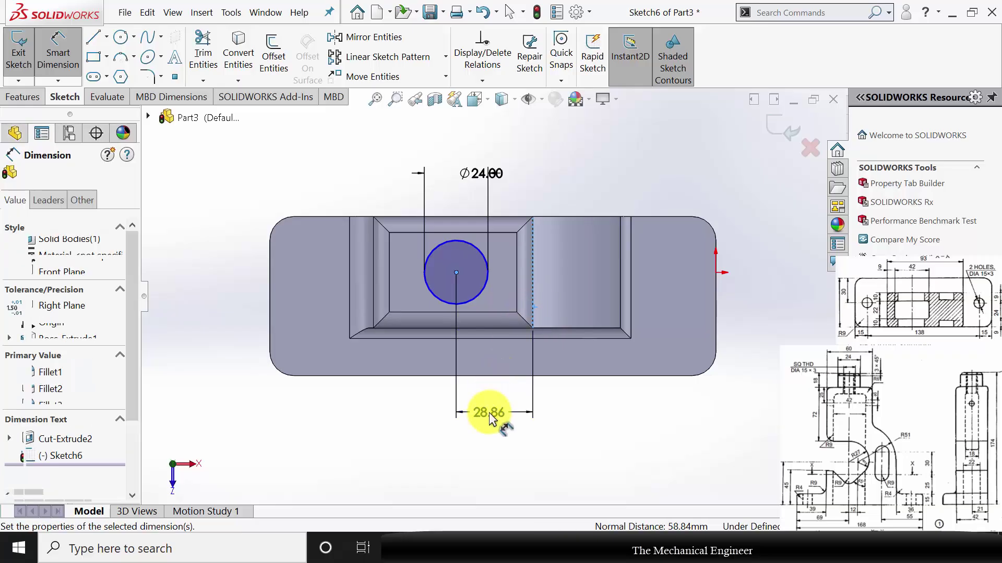
type("30.00mm")
key("Return")
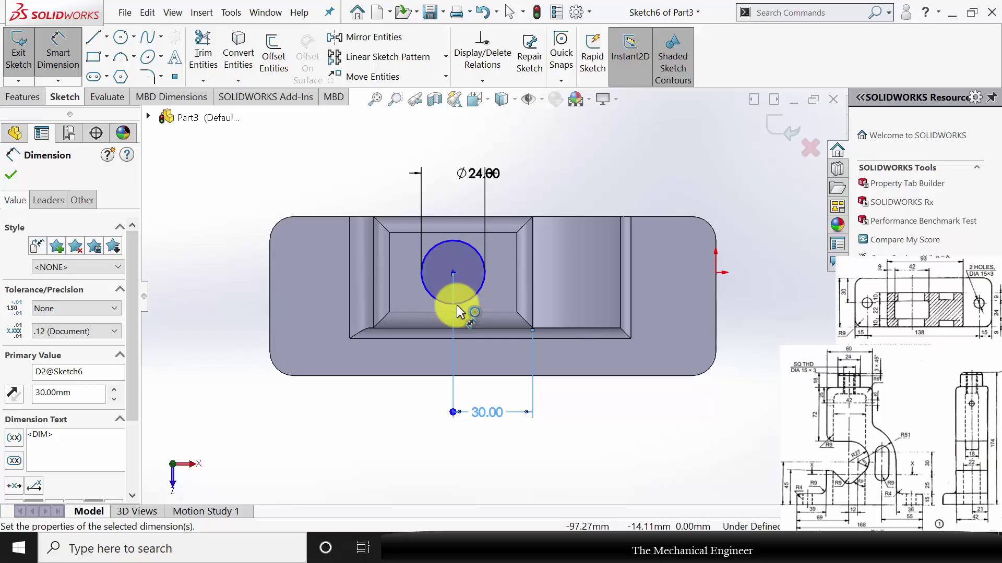
left_click(453, 271)
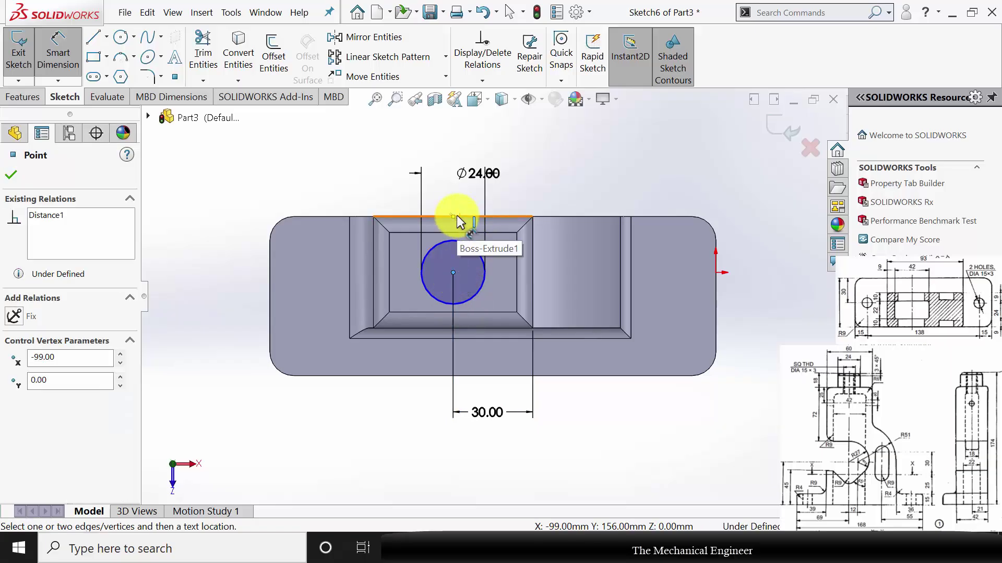
left_click(455, 217)
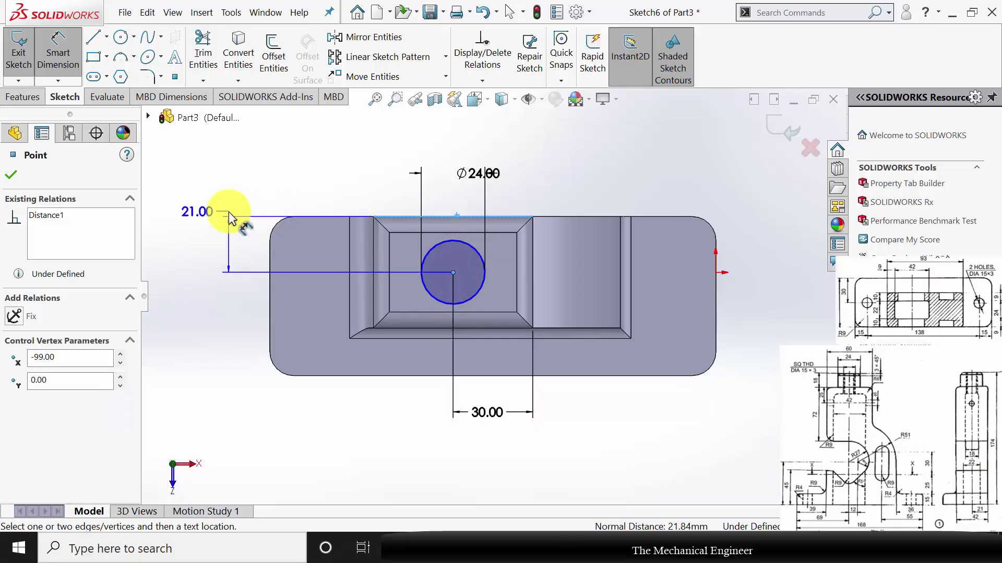
left_click(229, 212)
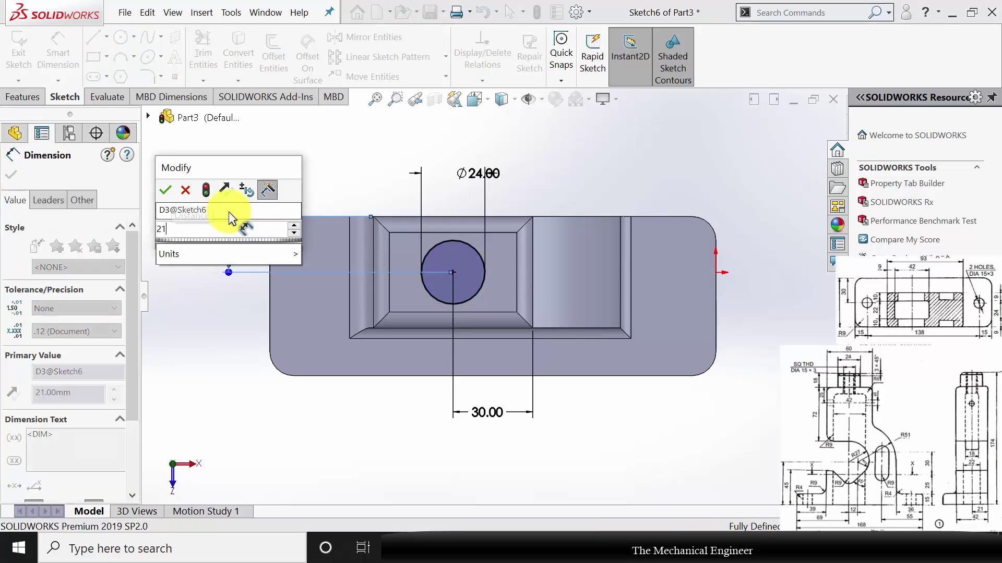
key("Return")
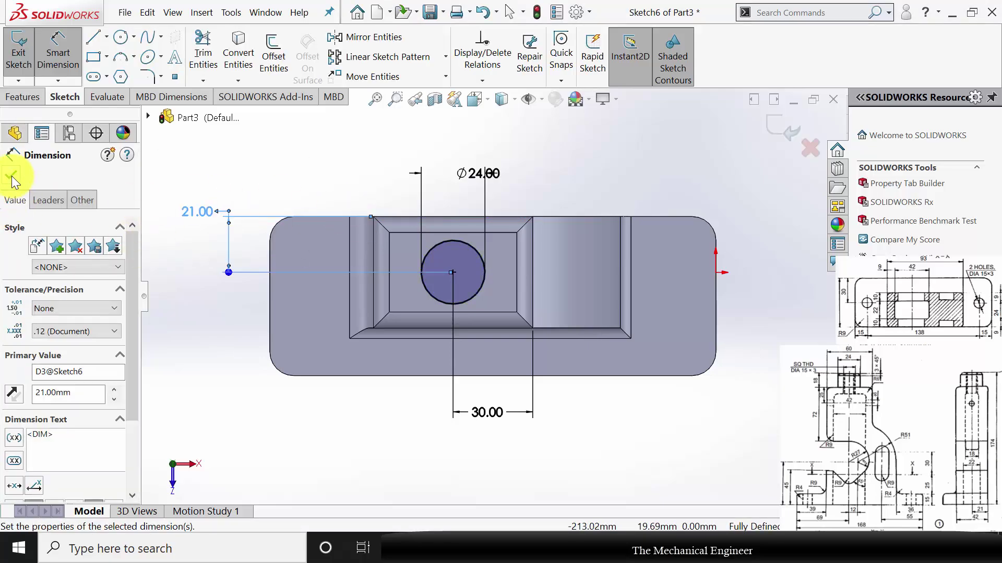
left_click(12, 177)
Step: Extrude the 24 mm circle upward from the upper block as a Blind boss with a depth of 18 mm
left_click(38, 98)
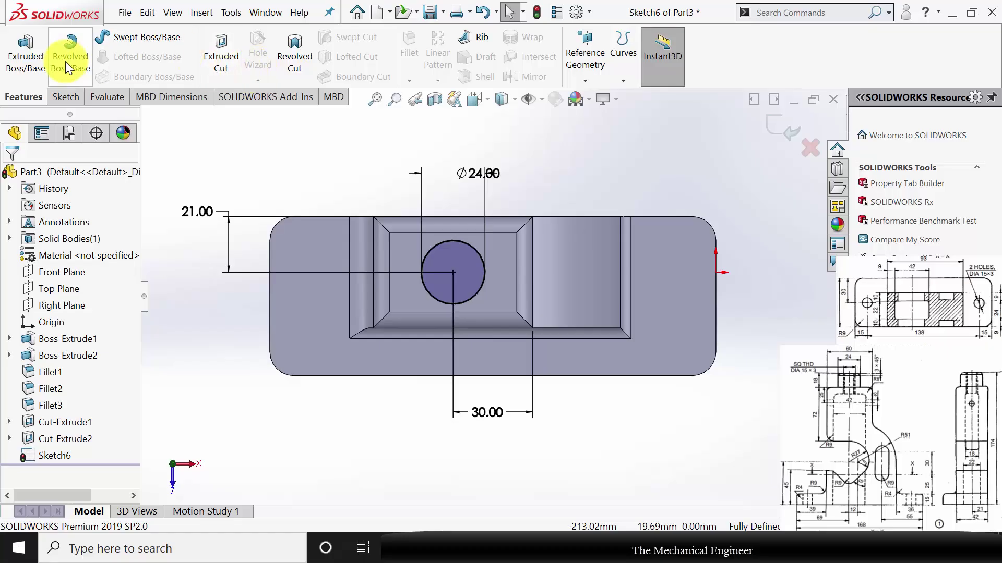
left_click(26, 57)
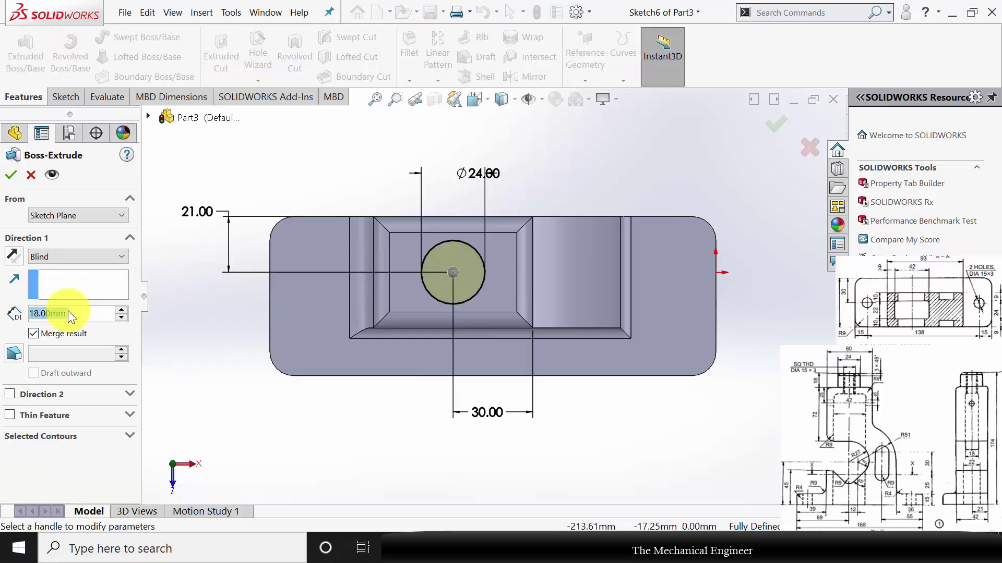
left_click(11, 177)
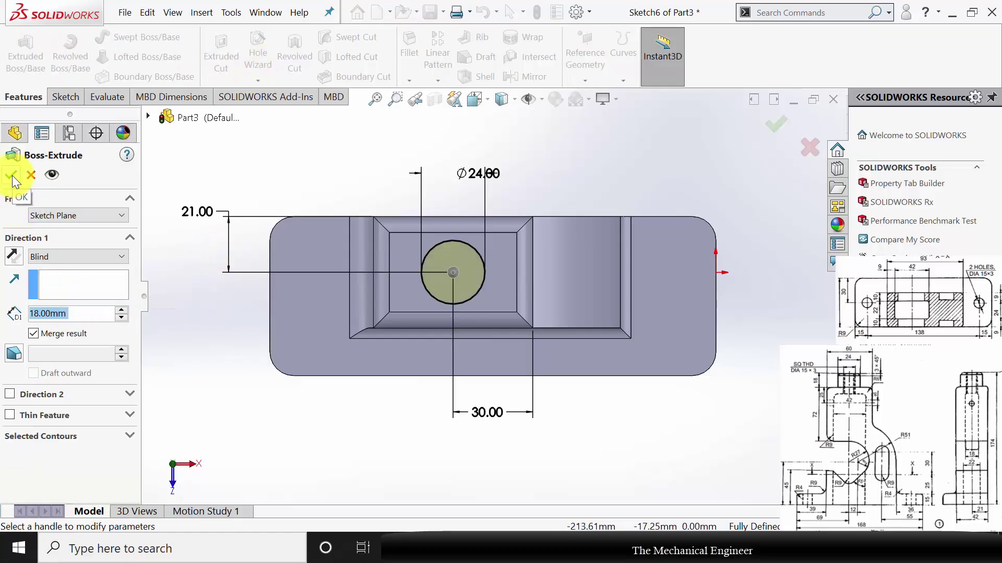
Step: Start a sketch on the boss's top face and draw a concentric circle about 10.1 mm in diameter
left_click(458, 275)
left_click(521, 239)
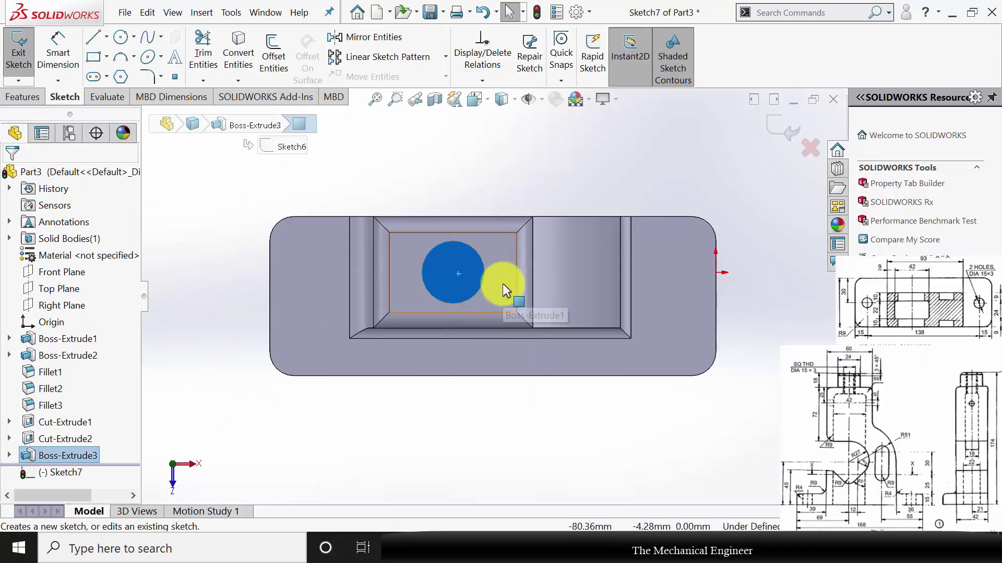
left_click(121, 38)
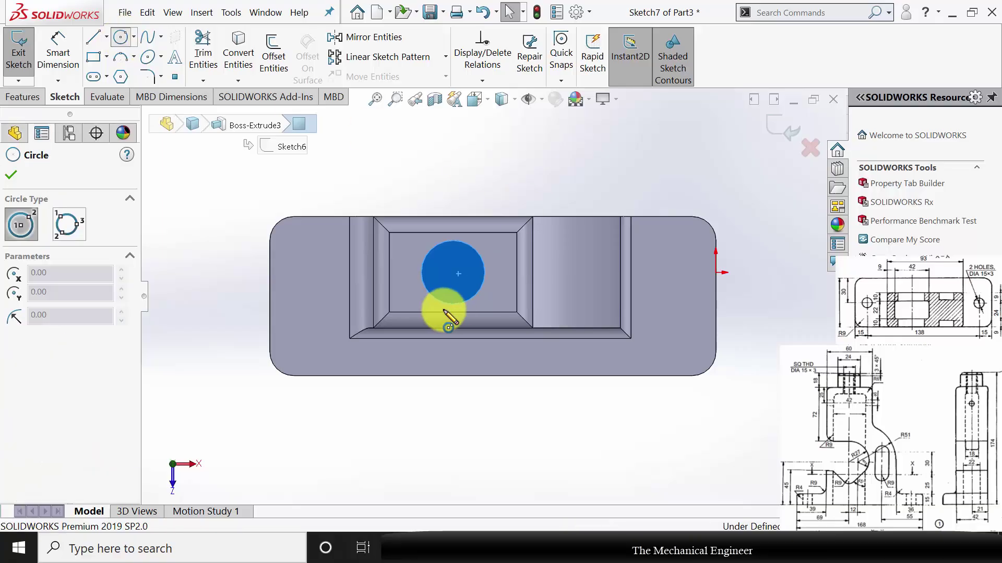
left_click(455, 276)
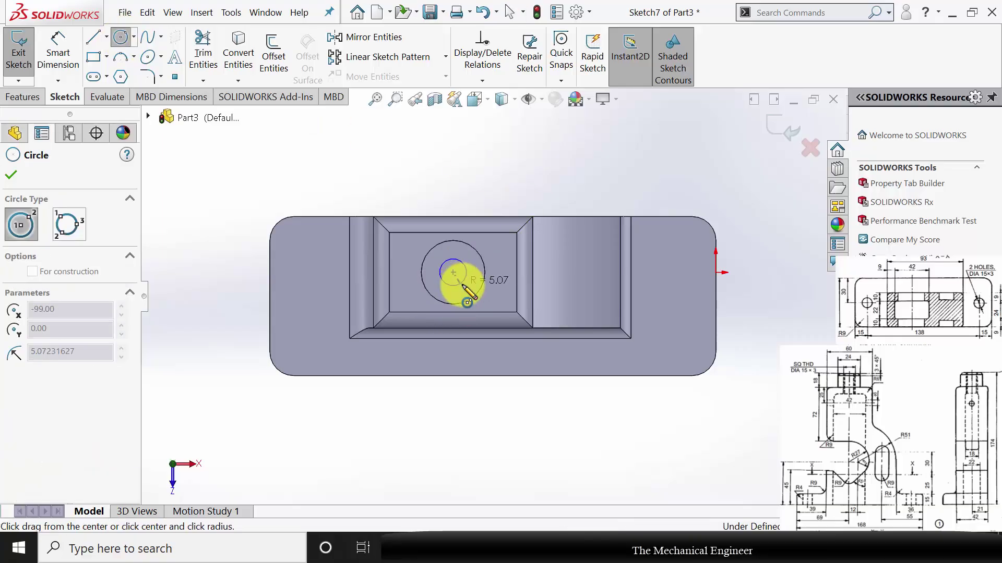
left_click(462, 283)
Step: Set the diameter of the circle on the boss's top face to 15 mm
left_click(49, 43)
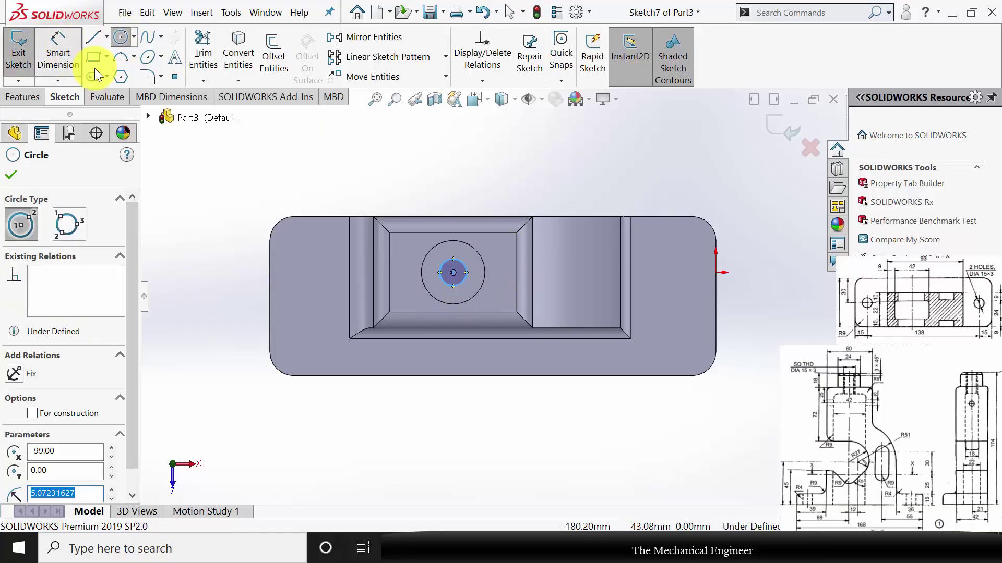
left_click(462, 261)
left_click(463, 187)
type("15")
key("Return")
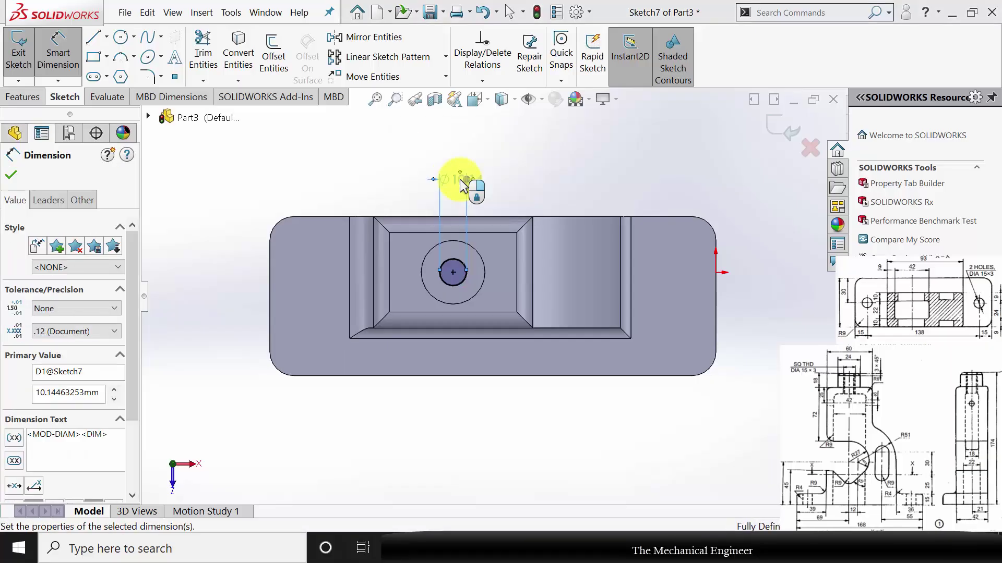
key("Escape")
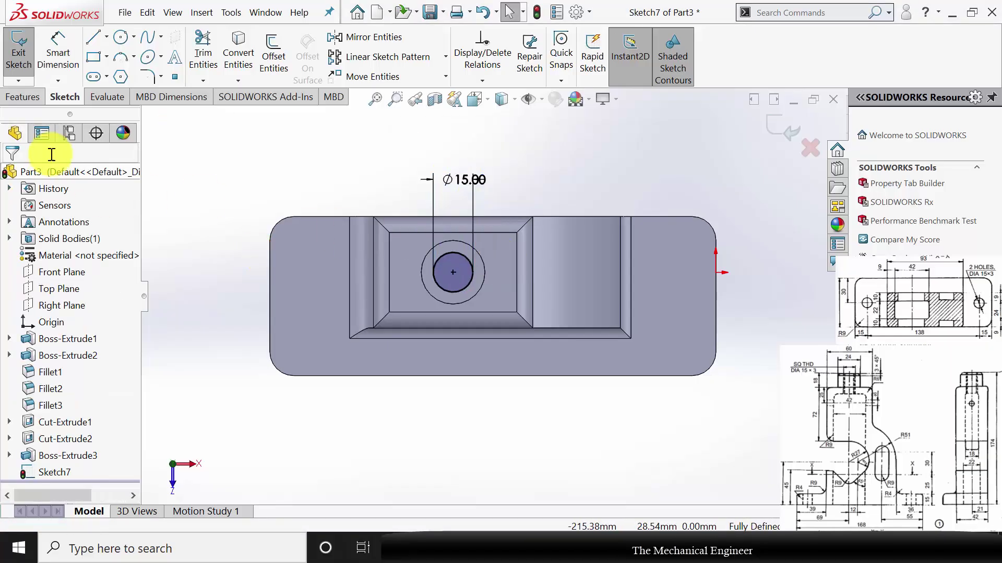
Step: Cut-extrude the 15 mm circle down through the boss into the upper block's pocket with a Blind depth of 47 mm
left_click(31, 99)
left_click(216, 60)
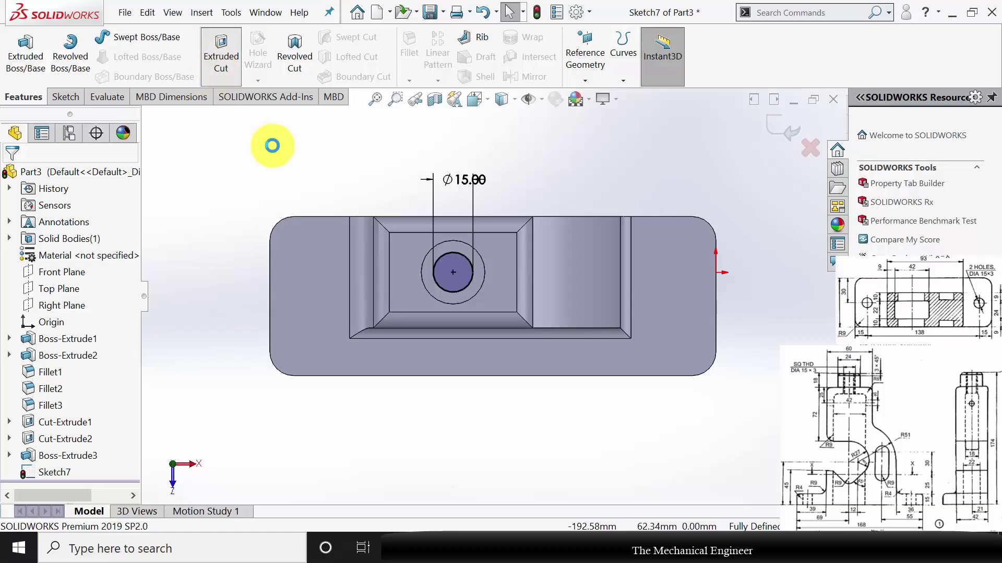
middle_click_drag(383, 399, 407, 235)
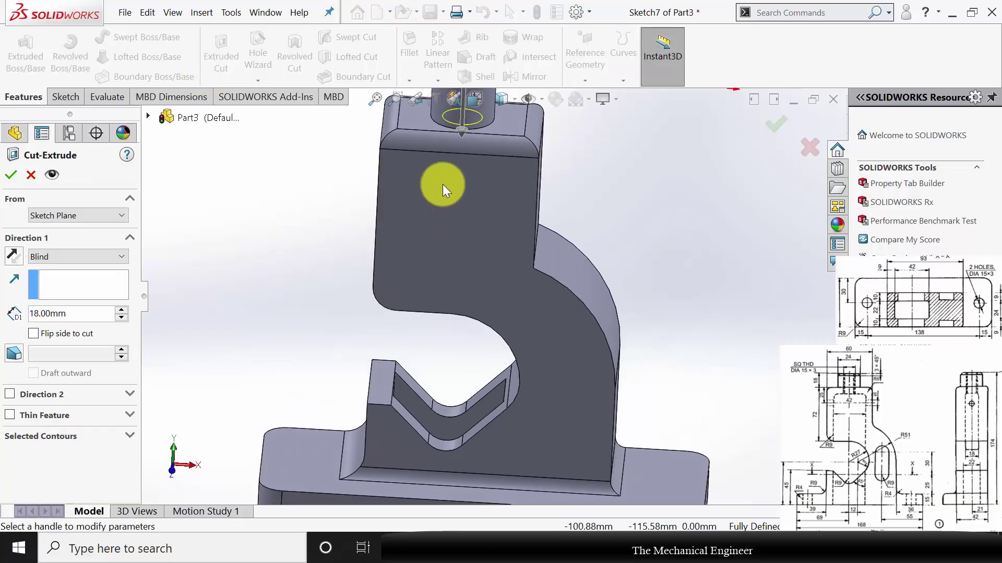
left_click_drag(464, 133, 531, 262)
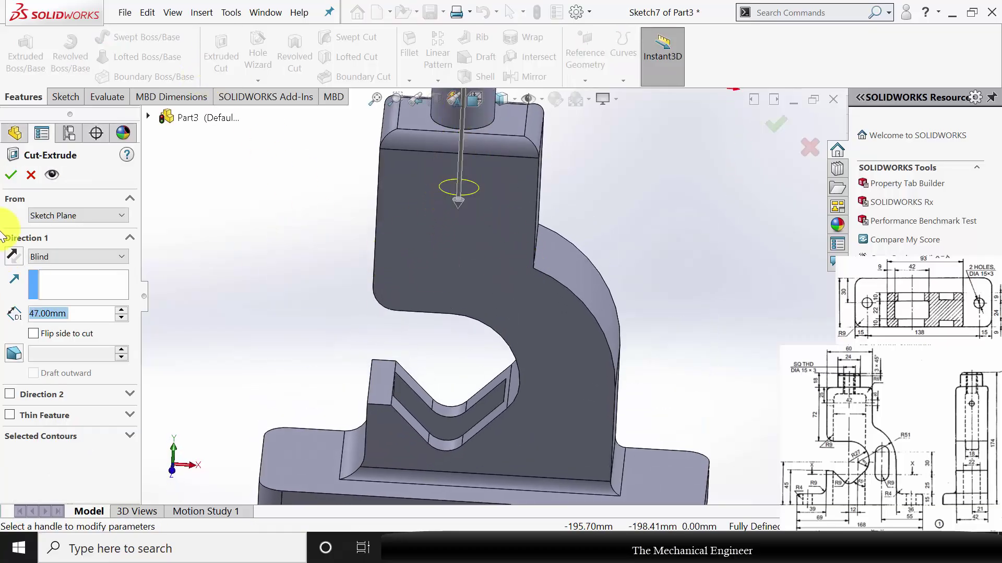
left_click(10, 175)
left_click(242, 289)
scroll(328, 334, "up", 3)
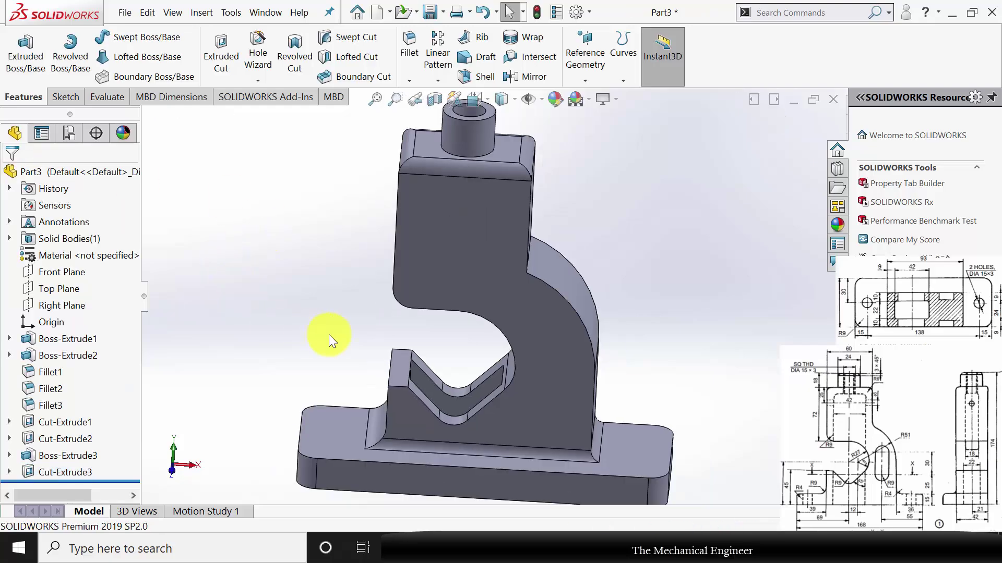
middle_click_drag(411, 260, 401, 215)
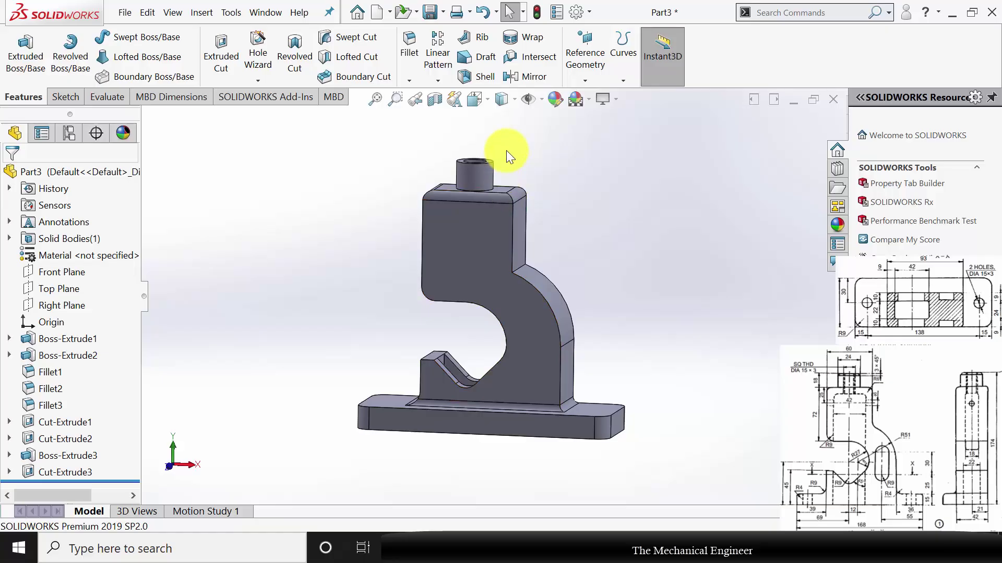
Step: Start a thread at the boss bore's top edge and end it Up To Selection at the bore's lower edge inside the pocket
scroll(503, 150, "down", 5)
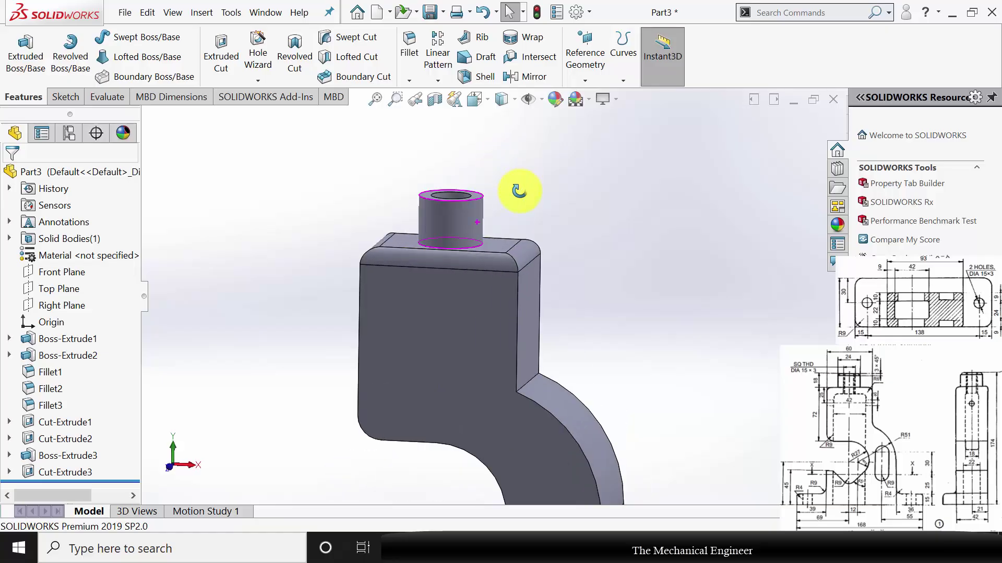
middle_click_drag(518, 189, 510, 217)
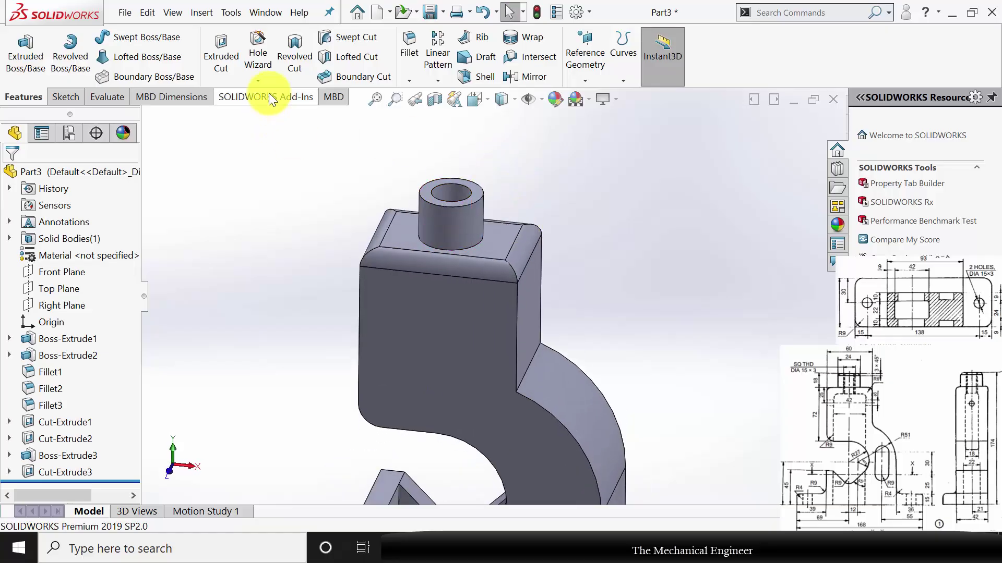
left_click(259, 81)
left_click(289, 135)
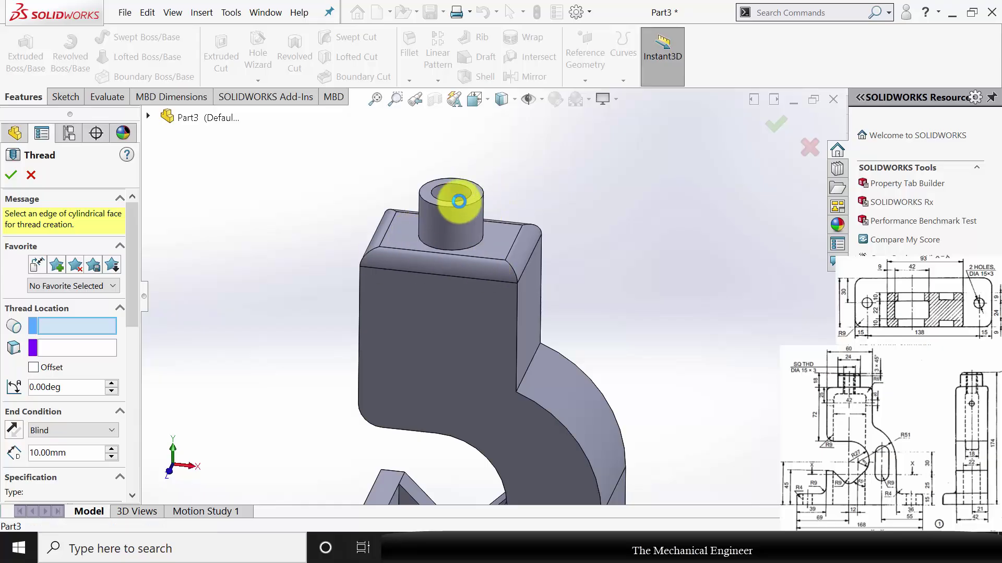
left_click(458, 201)
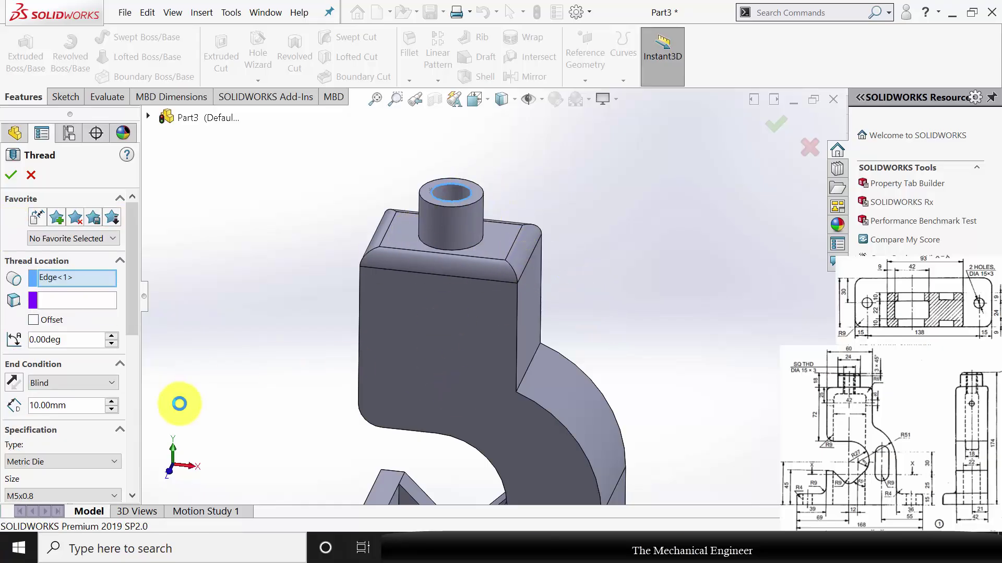
left_click(76, 383)
left_click(77, 418)
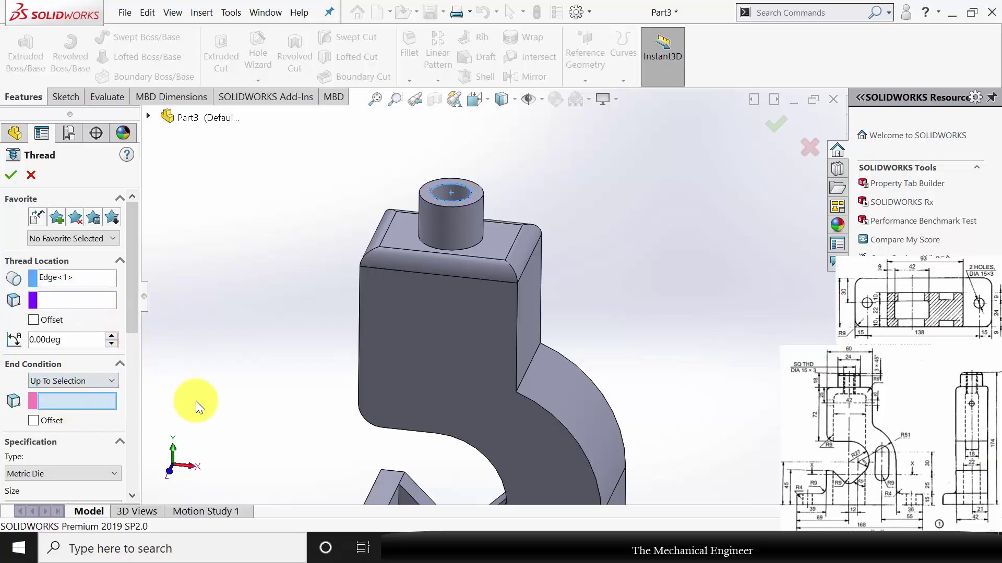
middle_click_drag(274, 389, 302, 217)
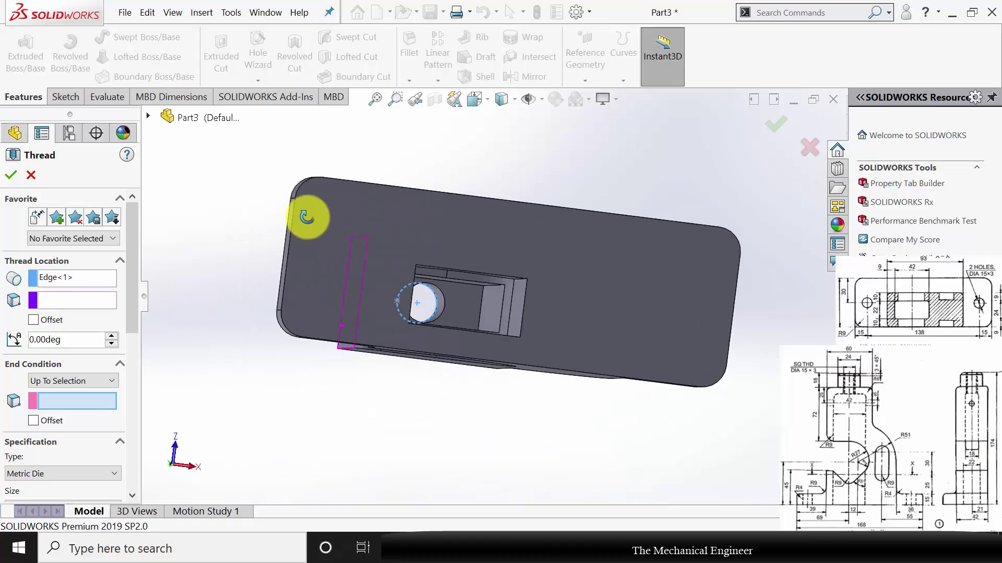
left_click(447, 297)
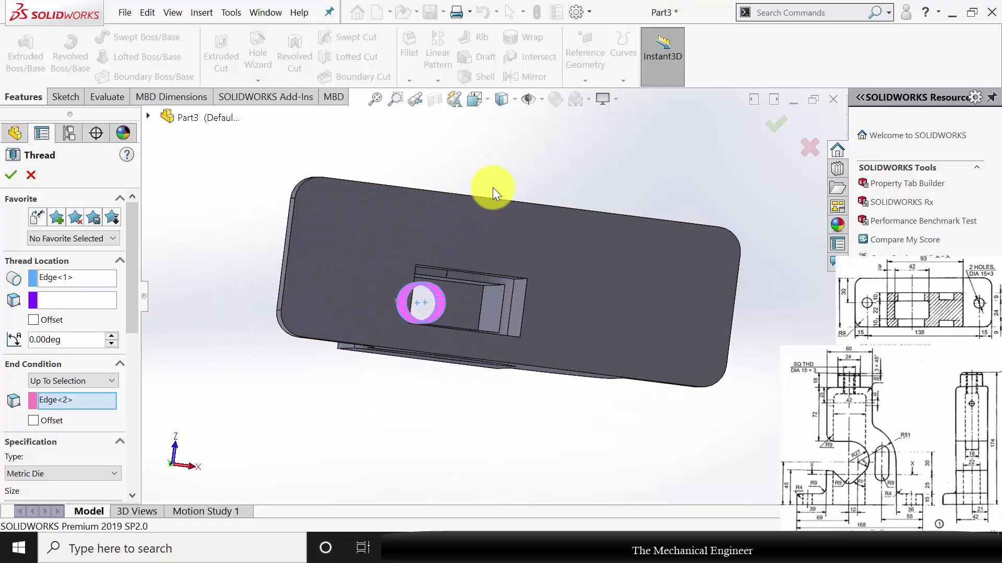
Step: Set the bore thread's size to M16x2.0 with the Metric Die type
middle_click_drag(493, 188, 552, 280)
scroll(135, 313, "down", 6)
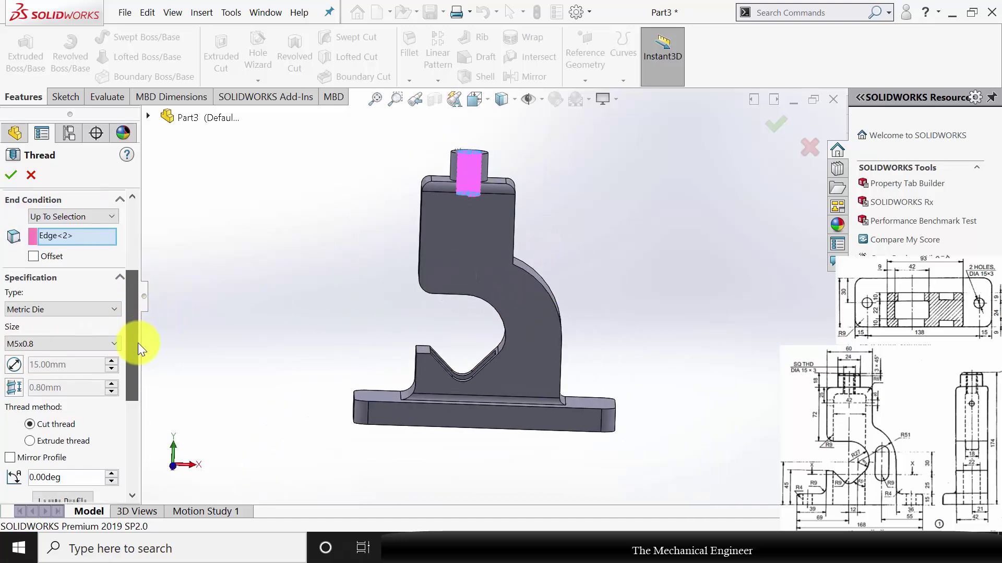
left_click(42, 309)
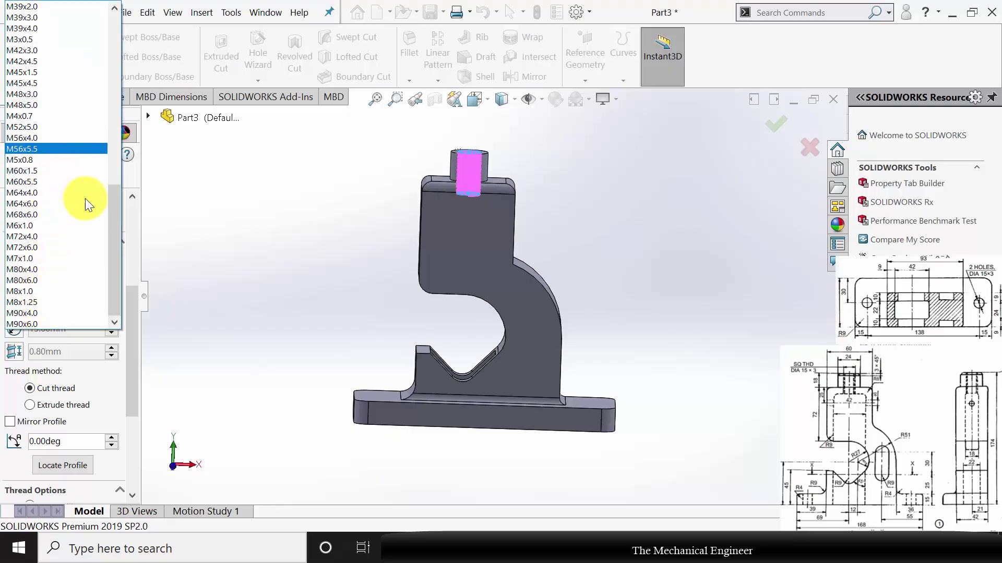
left_click_drag(109, 231, 122, 67)
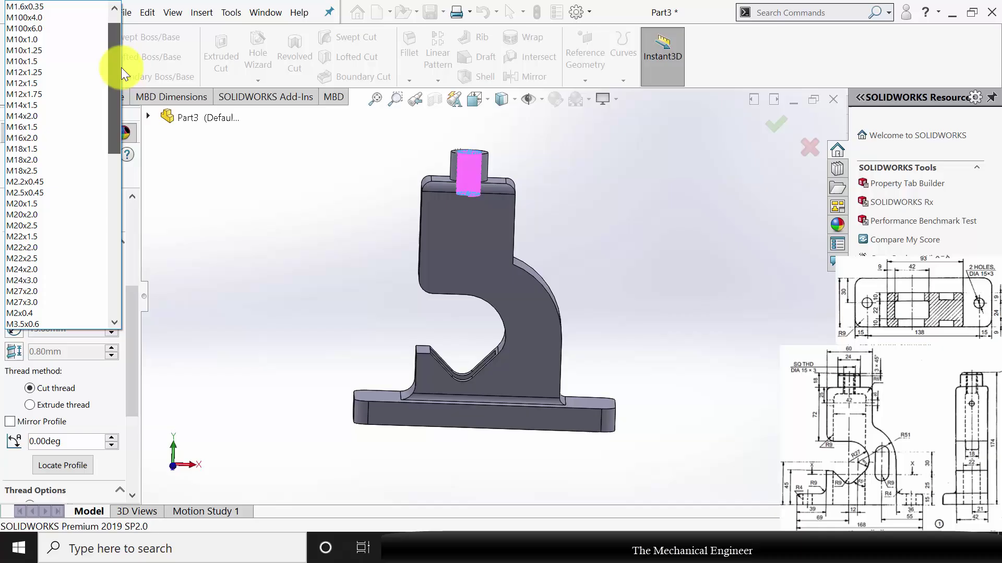
left_click(48, 138)
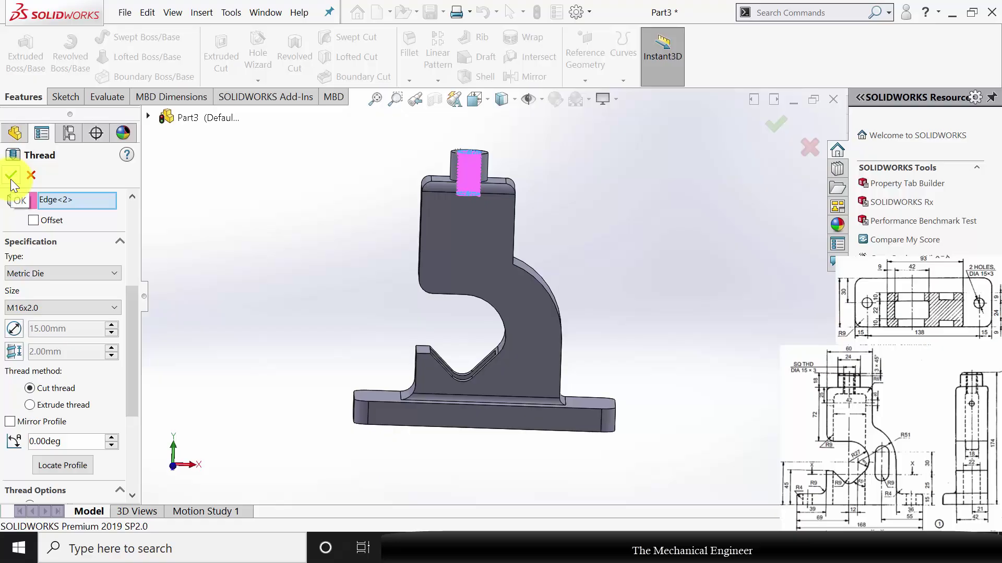
Step: Use the Extrude thread method, trim the thread with both its start and end faces, and create it
left_click(29, 405)
left_click_drag(130, 334, 131, 399)
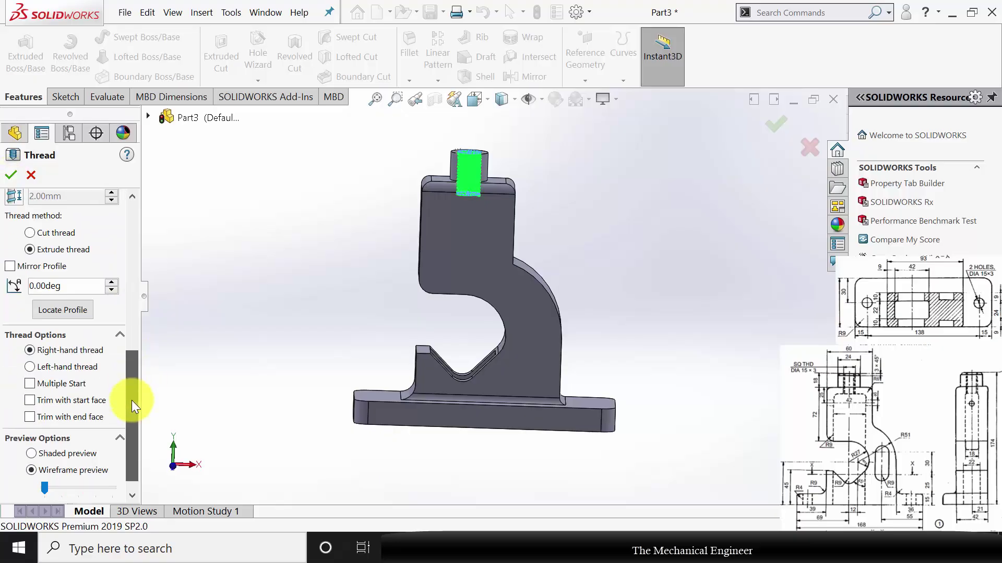
left_click(50, 418)
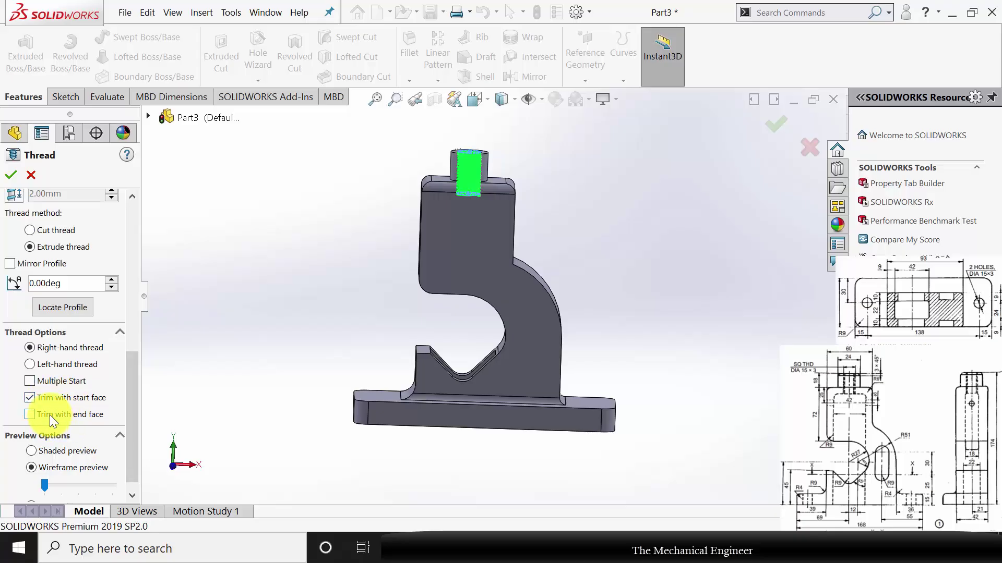
left_click(49, 415)
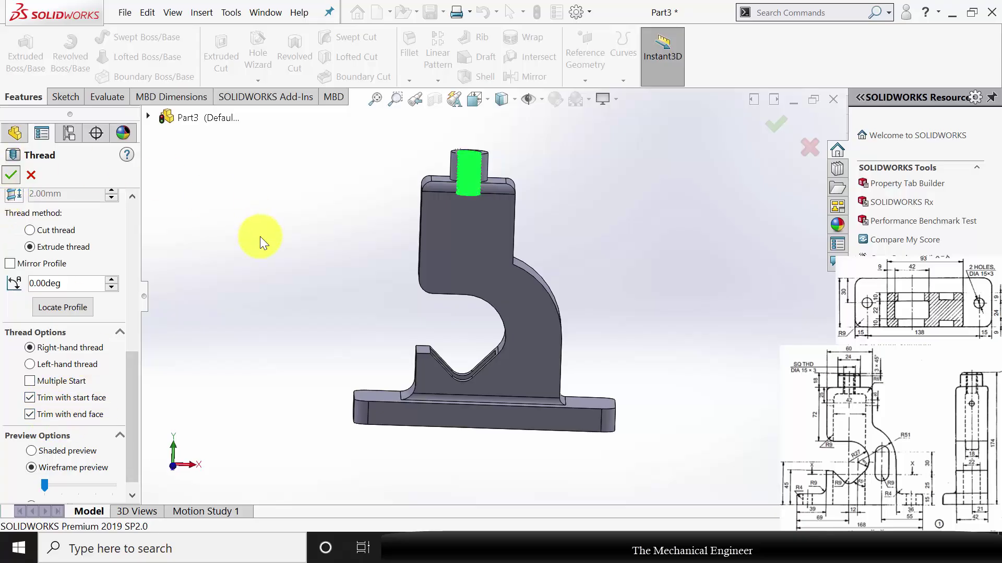
Step: Chamfer the outer top edge of the cylindrical boss with a distance of 3 mm at 45 degrees
scroll(285, 275, "up", 4)
middle_click_drag(355, 257, 462, 285)
scroll(515, 208, "down", 4)
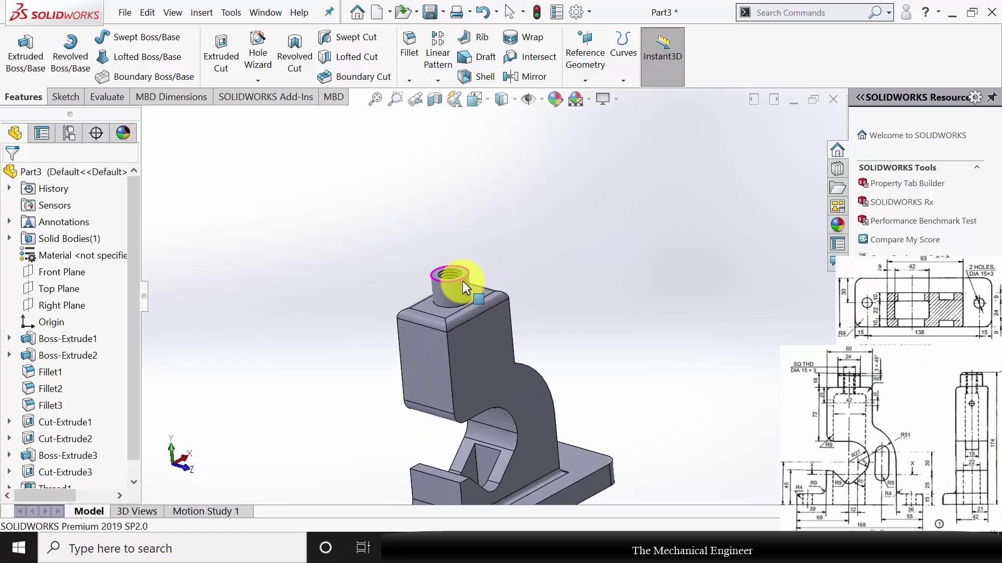
scroll(463, 281, "down", 4)
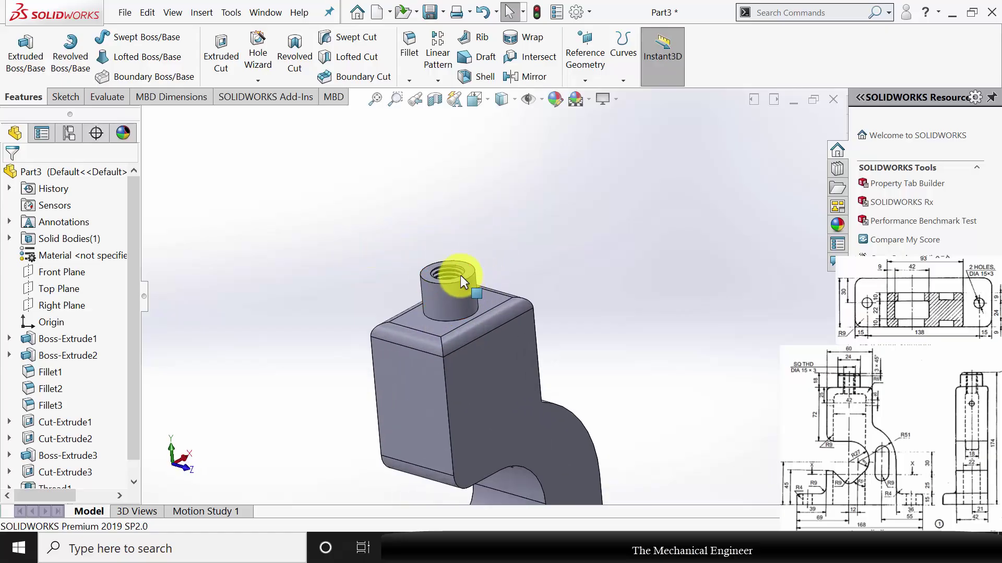
left_click(408, 80)
left_click(431, 113)
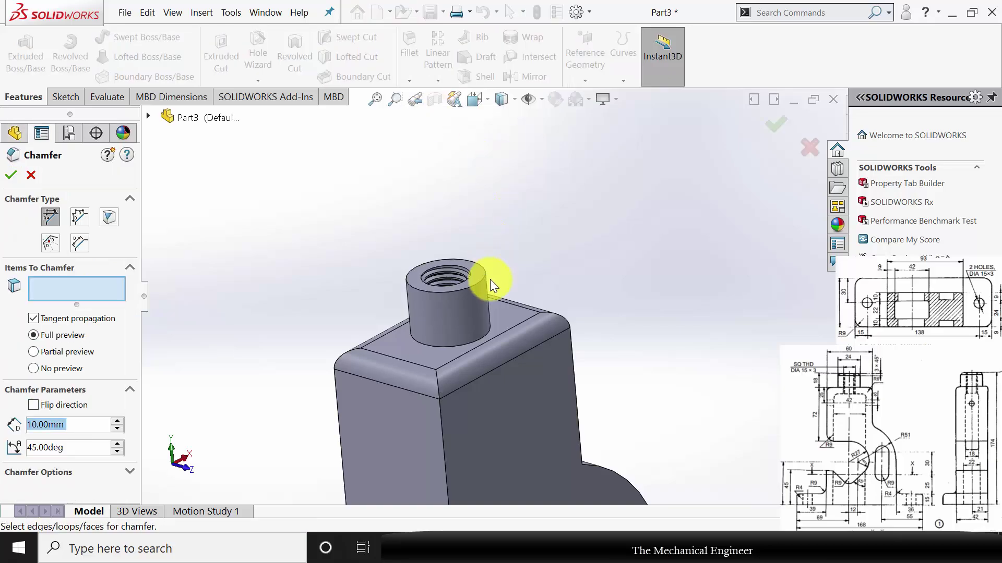
left_click(474, 283)
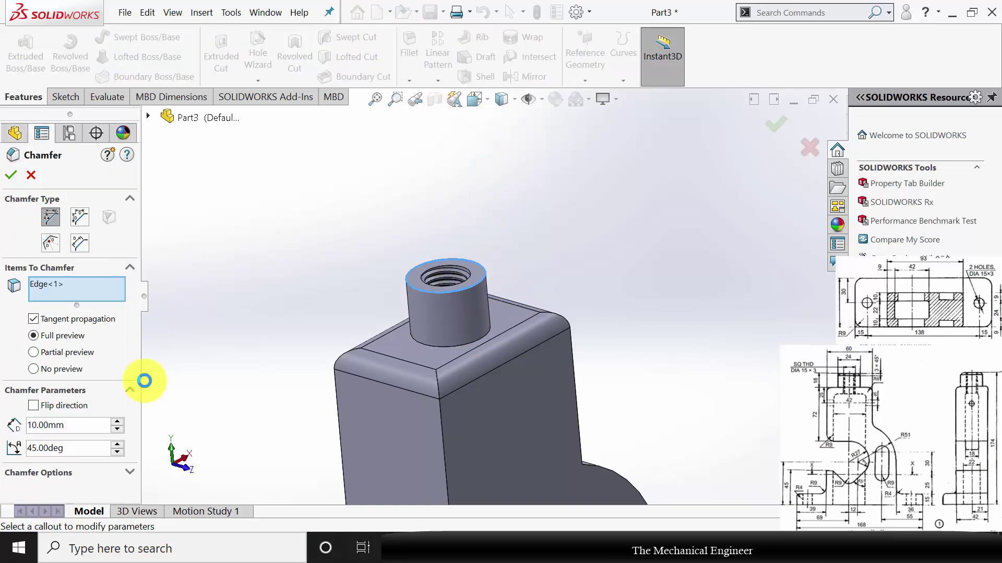
left_click(71, 424)
type("3")
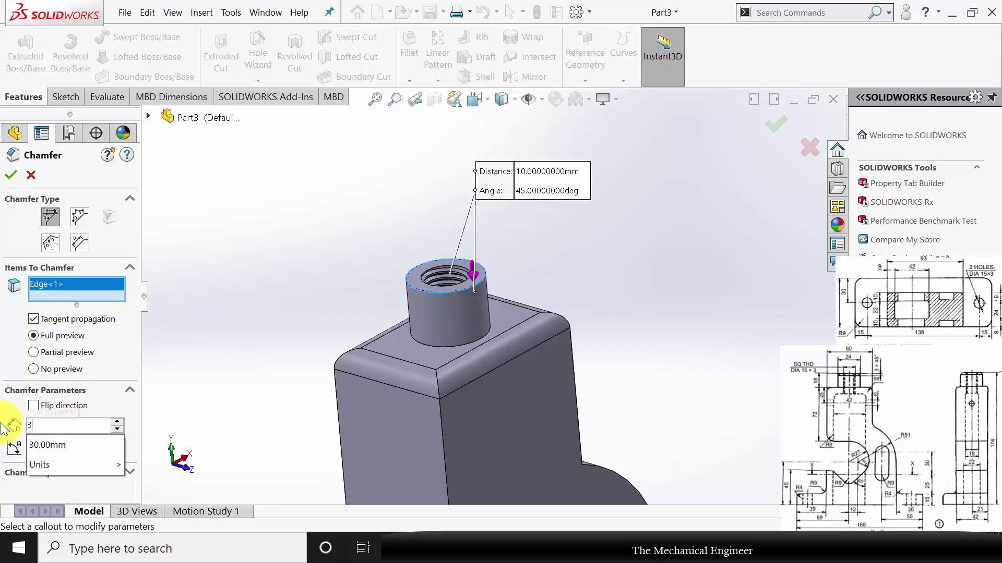
key("Return")
key("Return")
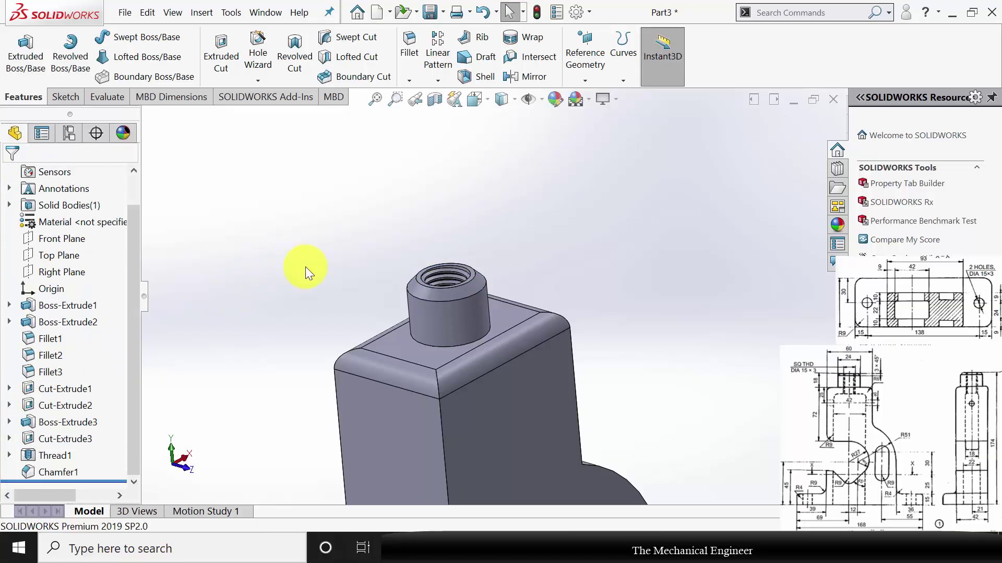
scroll(503, 321, "up", 6)
scroll(503, 322, "up", 1)
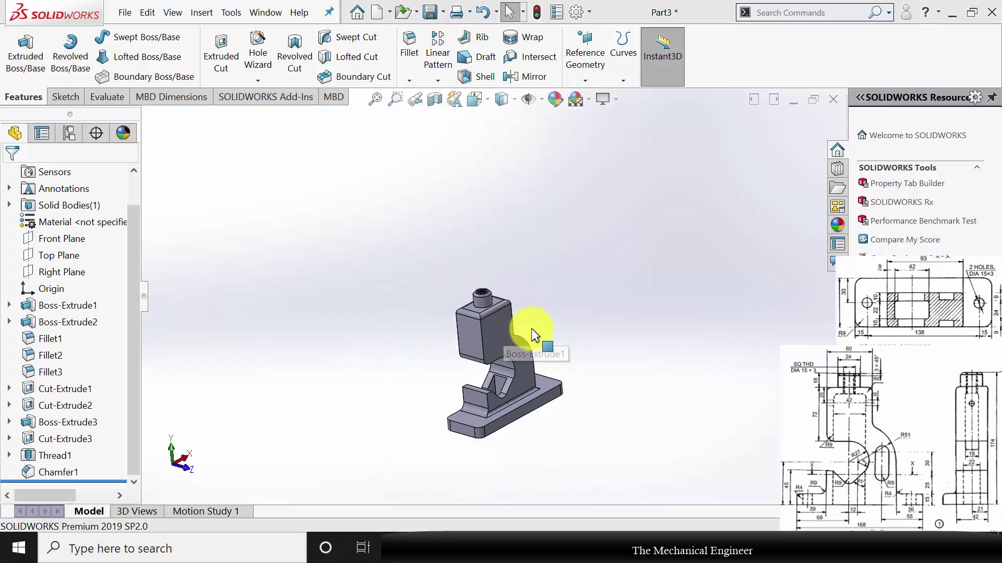
Step: Sketch a vertical straight slot on the bracket's front face near its curved back, about 31 mm between centres and 14 mm wide
mouse_move(567, 321)
middle_mouse_down()
mouse_move(469, 308)
mouse_move(503, 287)
mouse_move(493, 307)
middle_mouse_up()
left_click(66, 97)
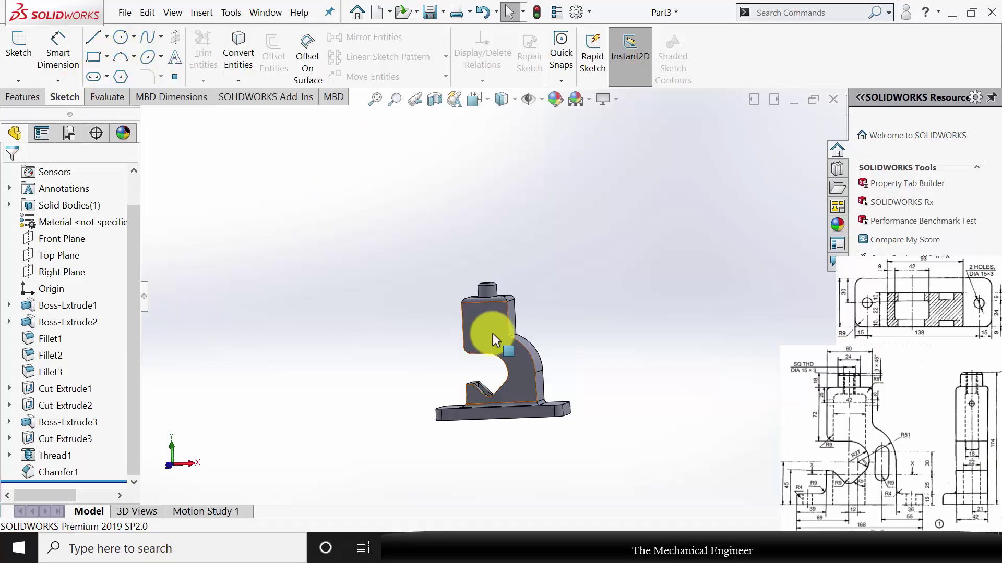
left_click(522, 380)
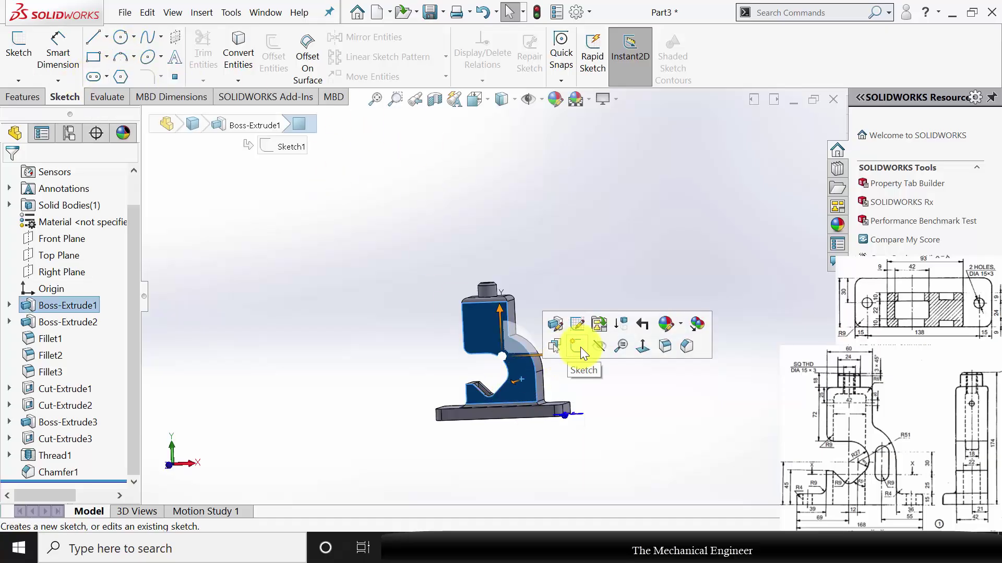
left_click(580, 347)
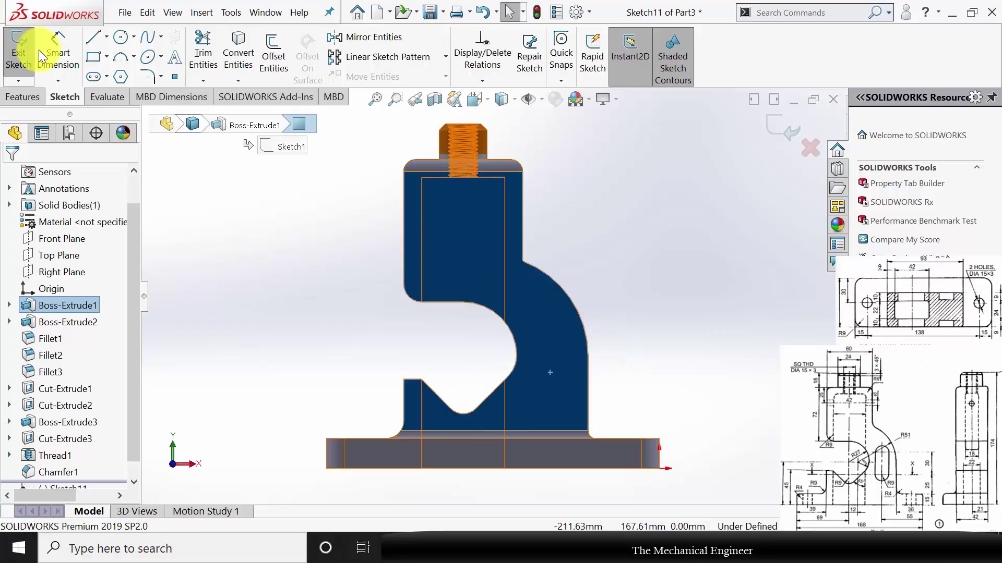
left_click(93, 78)
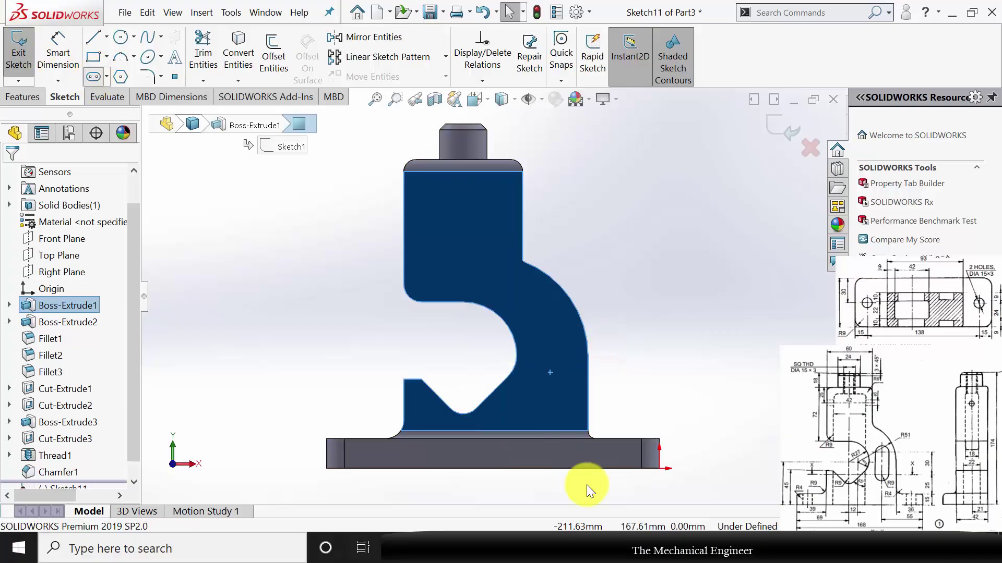
left_click(549, 335)
left_click(551, 397)
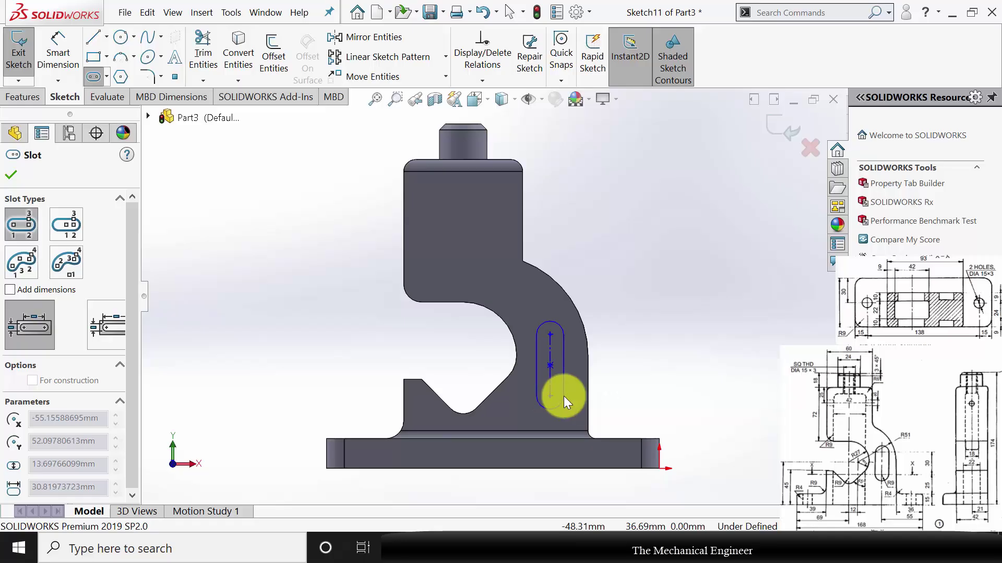
left_click(563, 396)
Step: Dimension the slot's lower centre at 25+15 mm above the bottom edge of the base
left_click(52, 55)
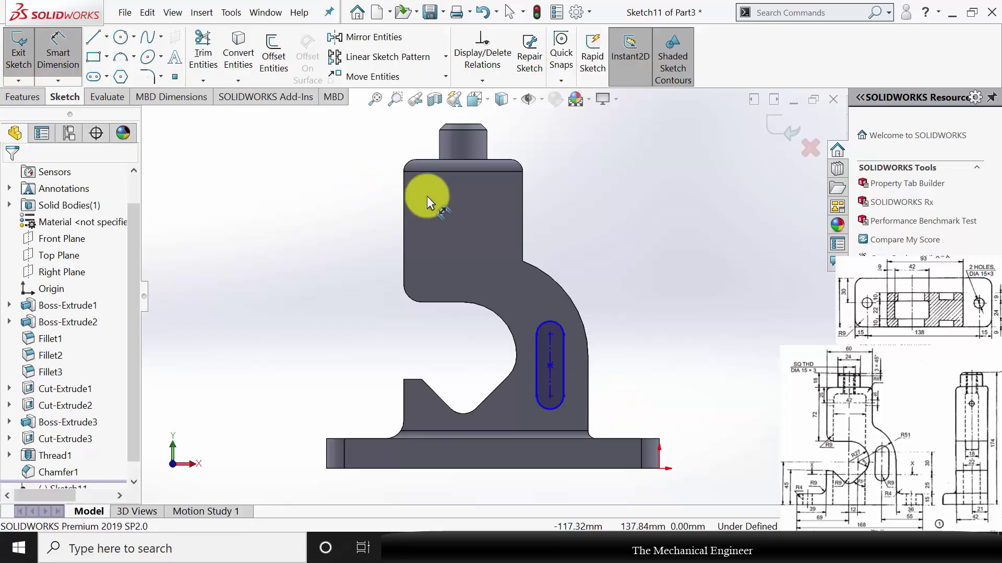
left_click(552, 400)
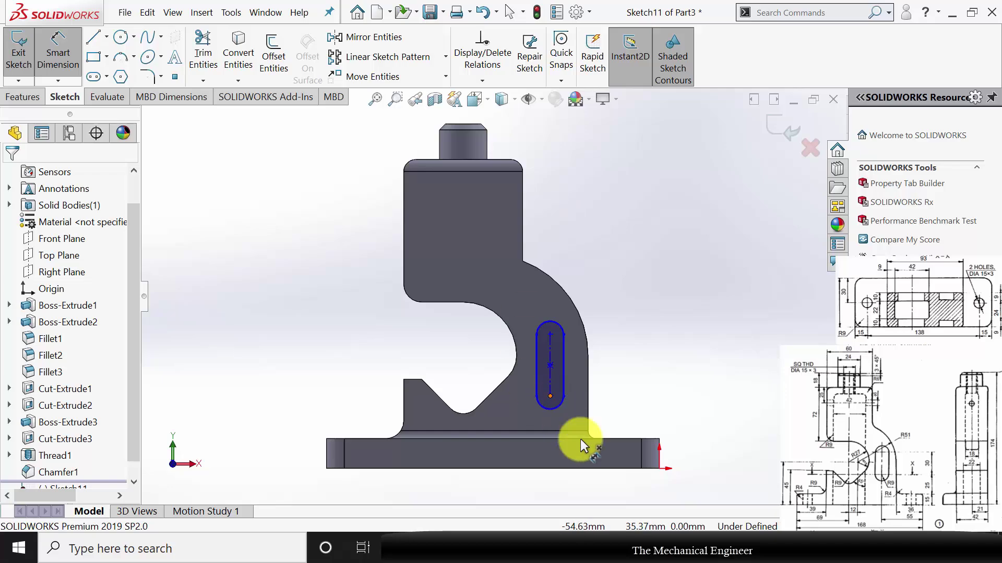
left_click(583, 470)
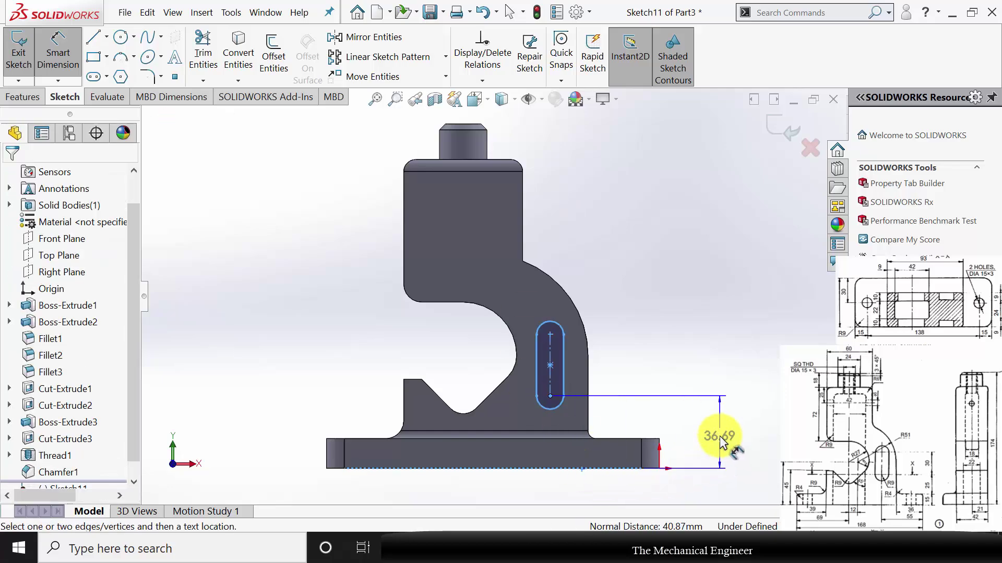
left_click(719, 436)
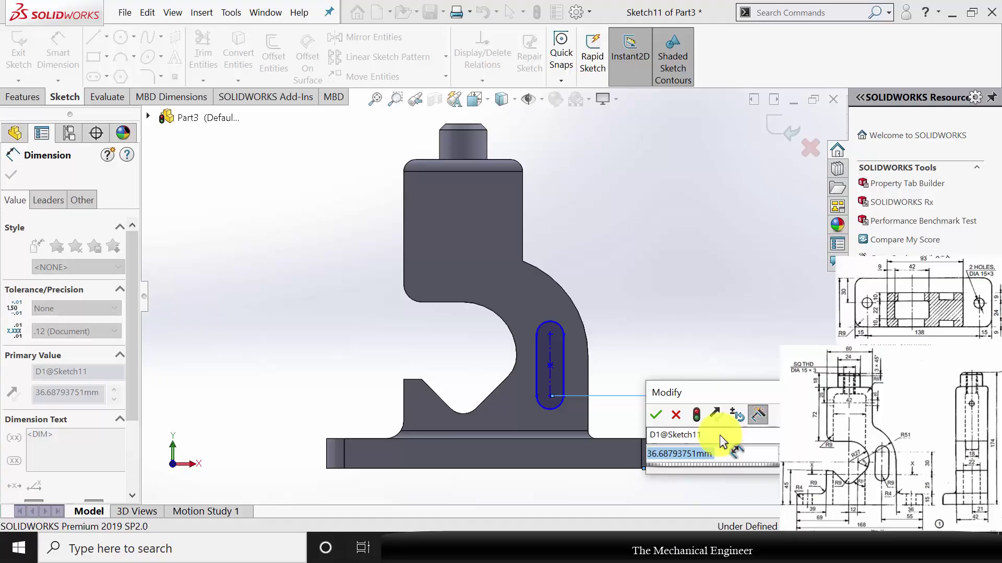
type("25+")
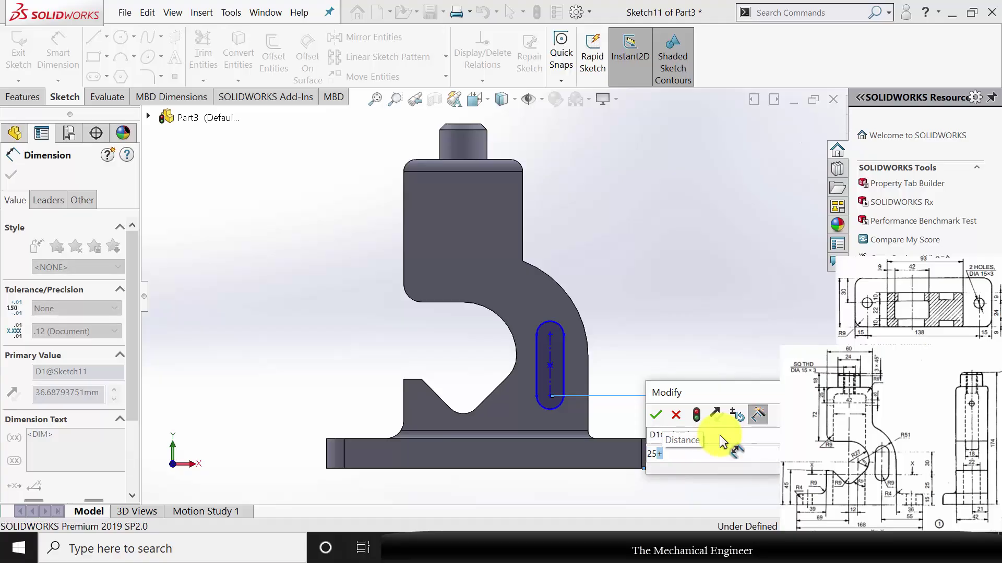
type("15")
key("Return")
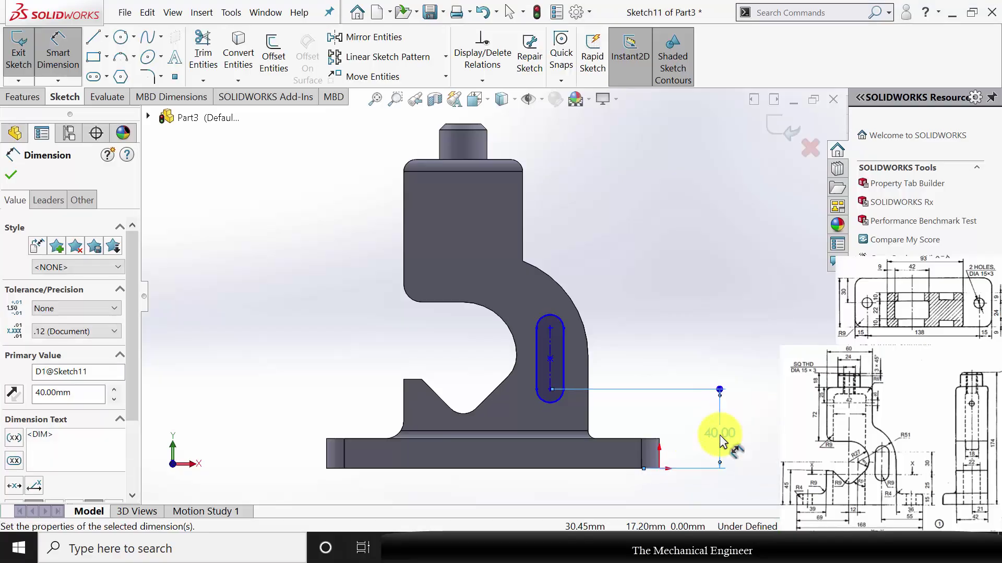
Step: Set the slot's end radius to 9 mm and its centre-to-centre length to 30 mm
left_click(559, 400)
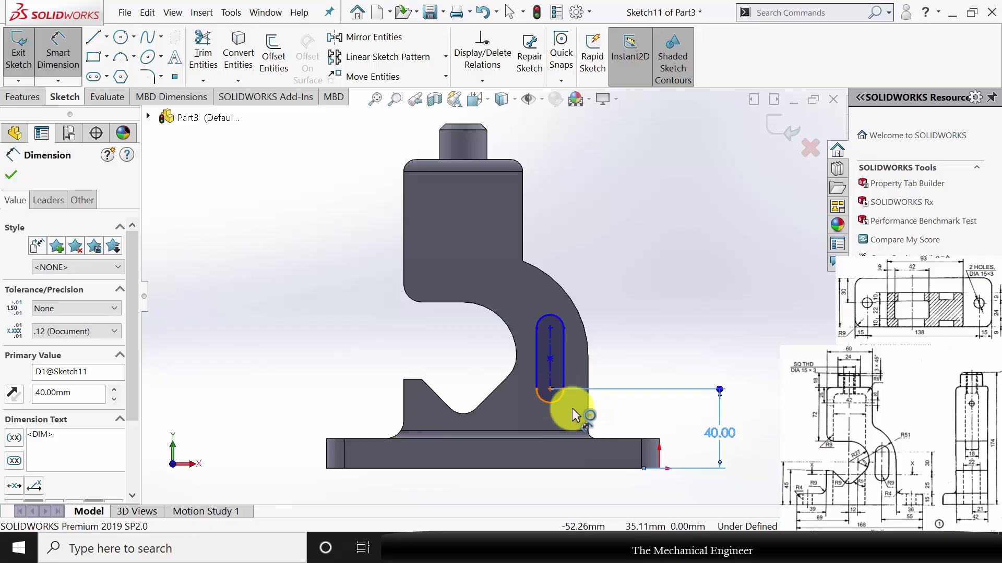
left_click(639, 420)
type("9")
key("Return")
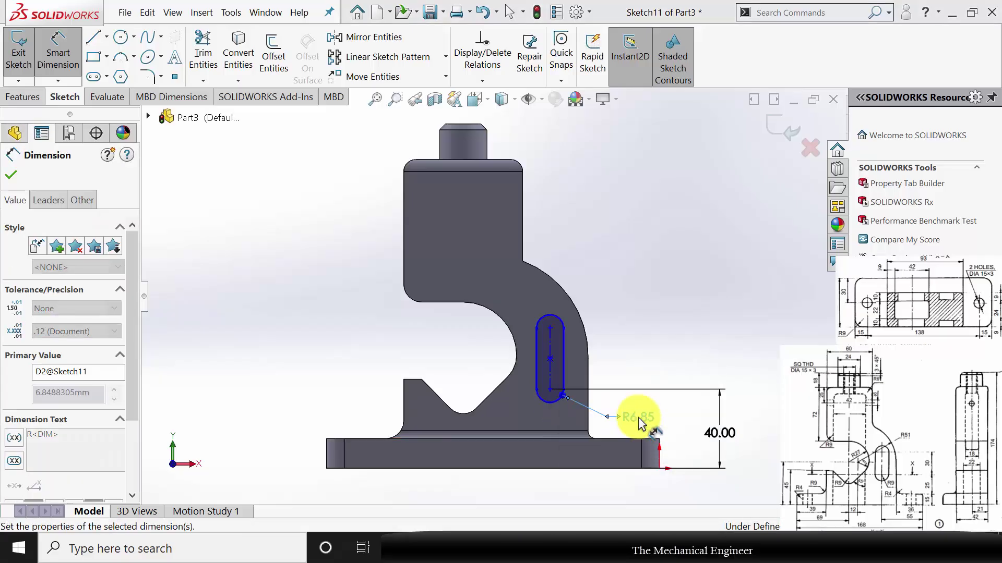
left_click(550, 372)
left_click(630, 362)
type("30")
key("Return")
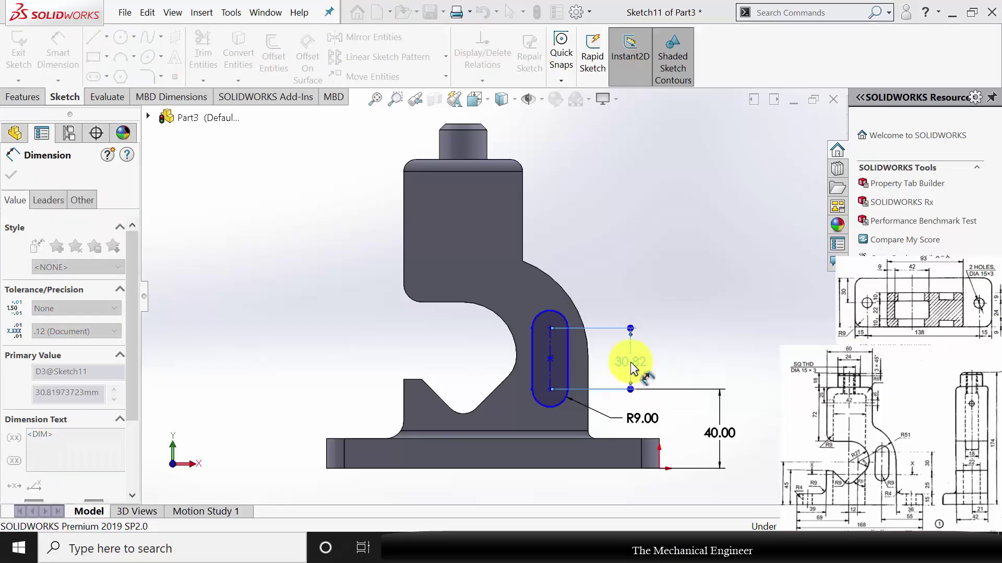
Step: Dimension the slot's lower centre at 55 mm horizontally from the origin
left_click(551, 387)
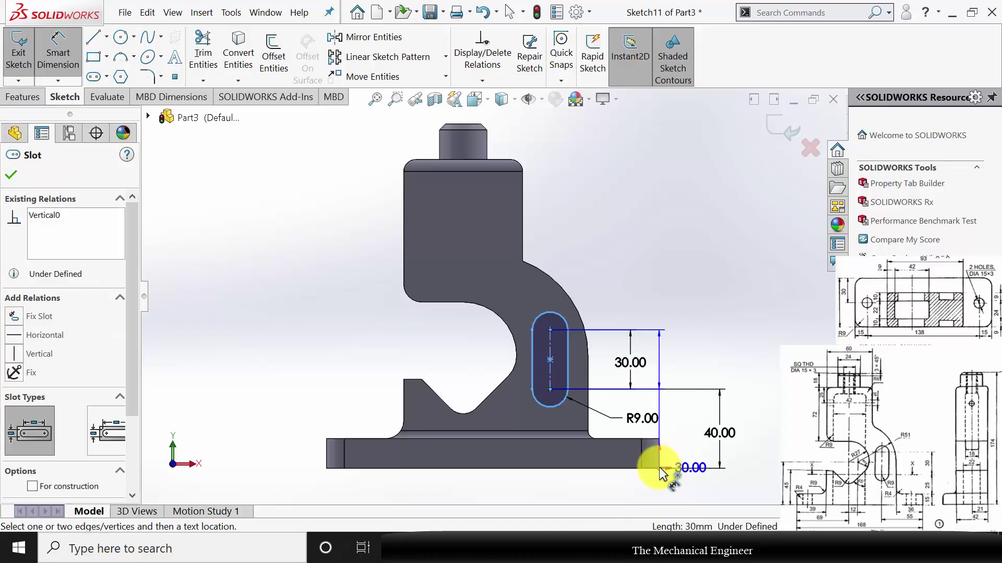
left_click(659, 468)
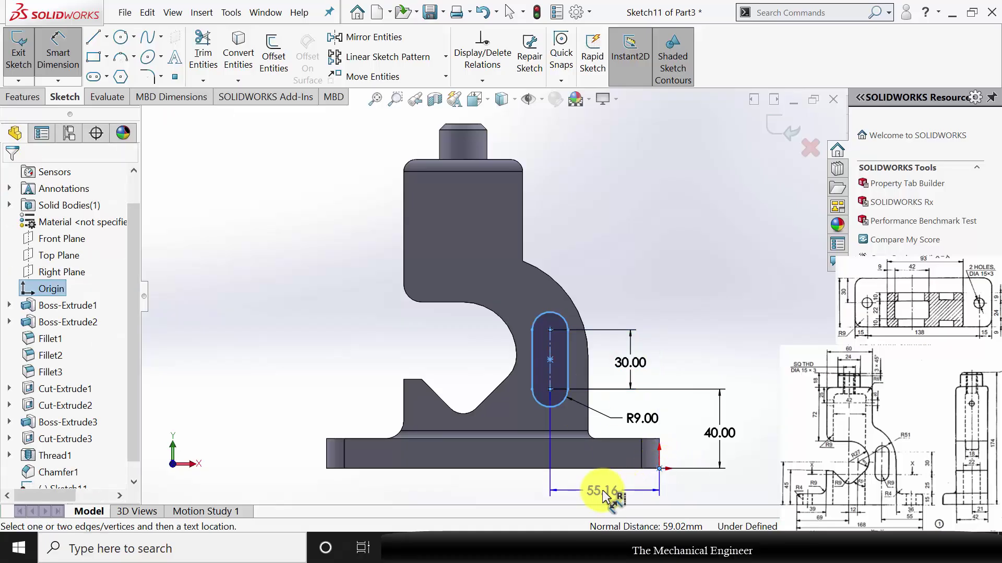
left_click(605, 494)
type("55.00mm")
key("Return")
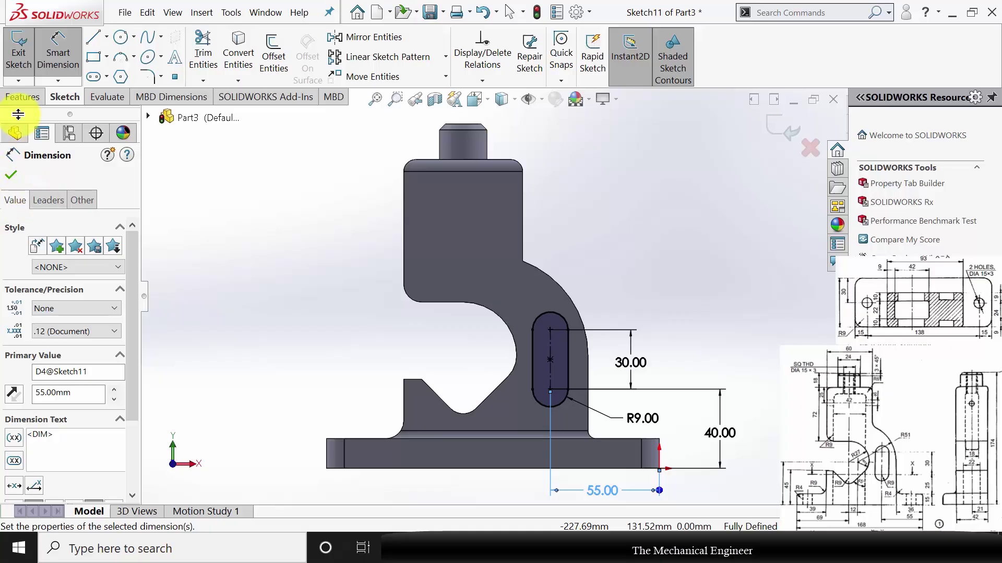
Step: Cut the slot profile through the bracket with an Extruded Cut set to Through All
left_click(19, 98)
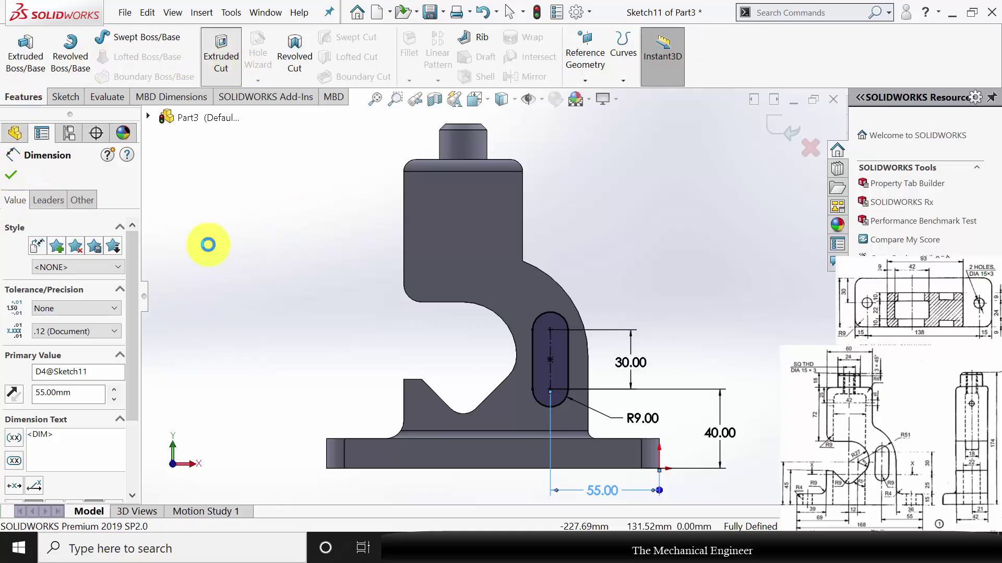
left_click(66, 258)
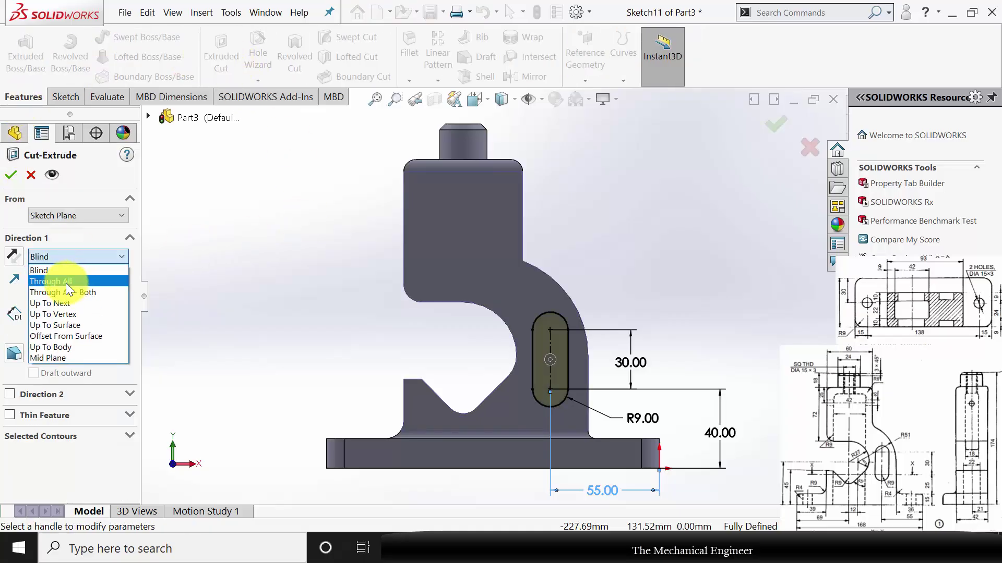
left_click(66, 281)
left_click(12, 175)
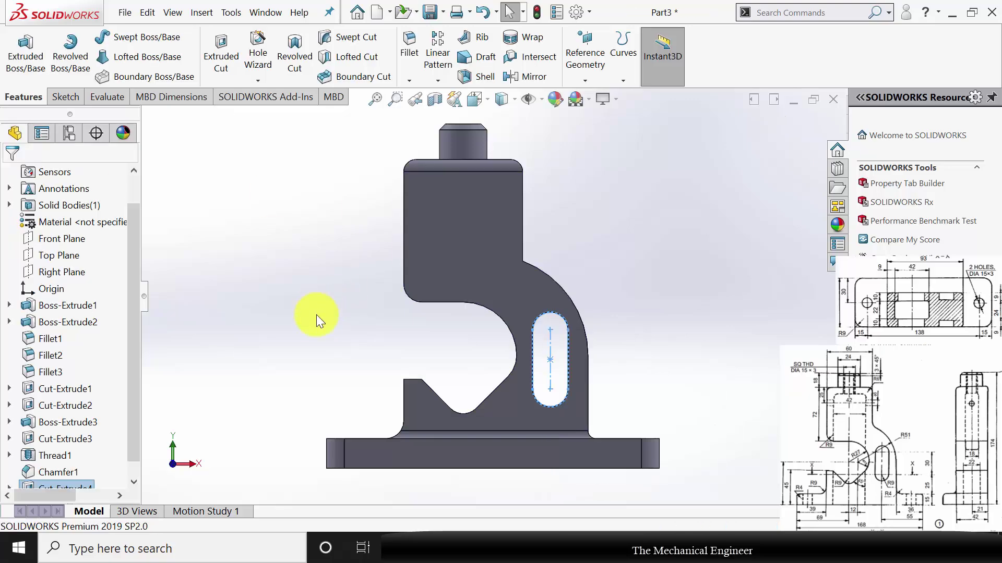
Step: Sketch a circle of about 2.9 mm radius on the upper block's flat side face above the curved back
middle_click_drag(559, 370, 530, 303)
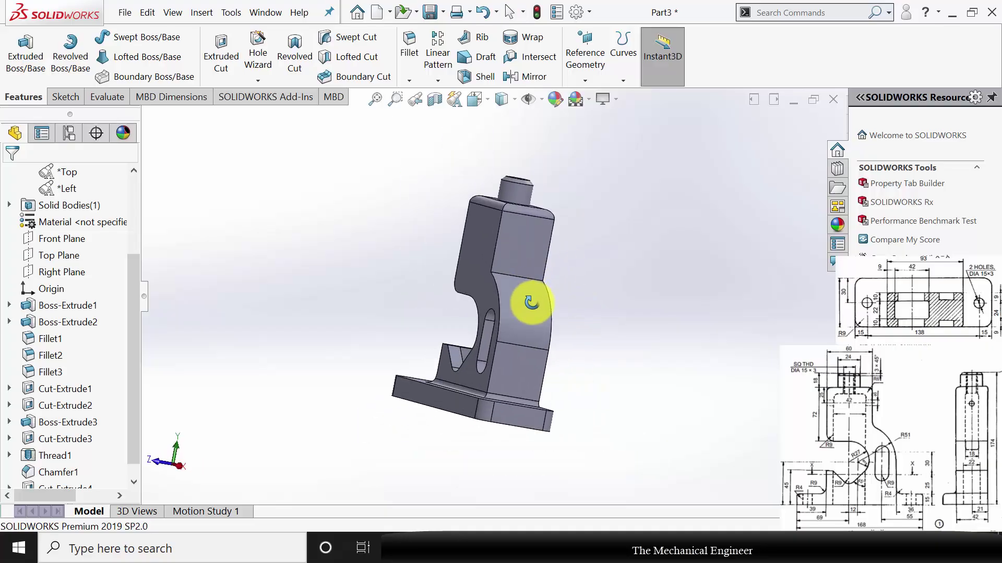
left_click(518, 230)
left_click(575, 196)
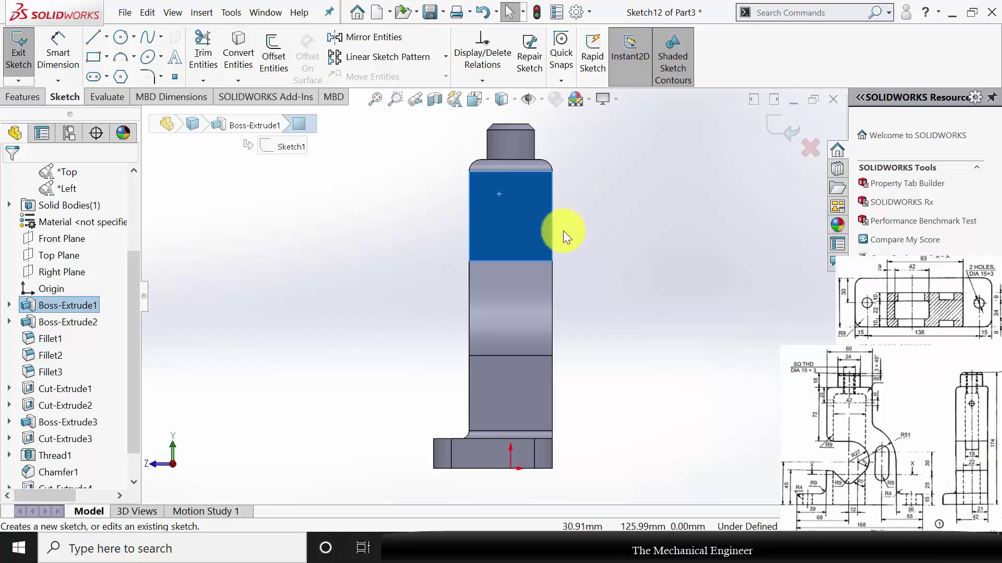
left_click(120, 39)
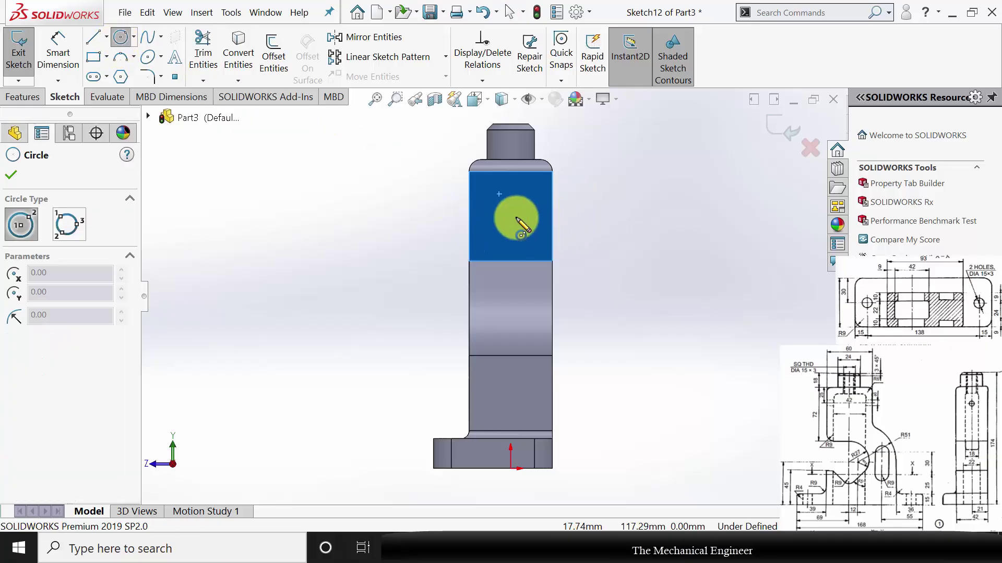
scroll(514, 211, "up", 3)
left_click(506, 212)
left_click(515, 216)
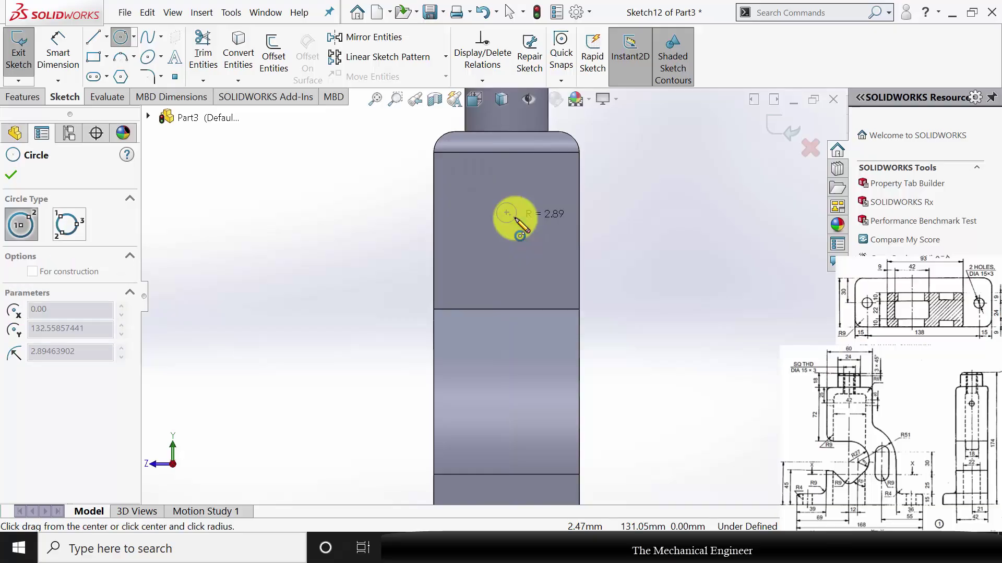
Step: Set the diameter of the circle on the upper block's side face to 6 mm
left_click(68, 56)
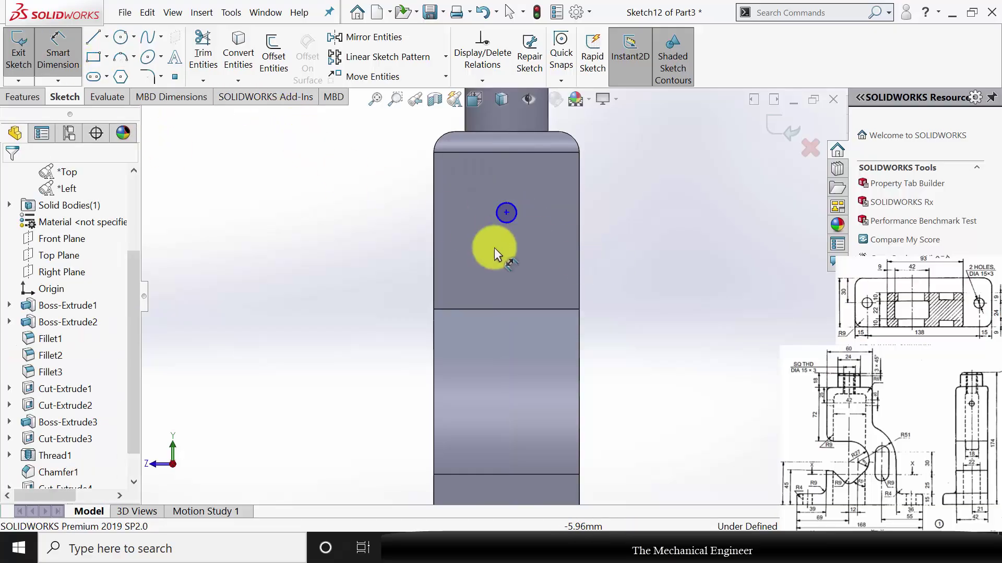
left_click(516, 214)
left_click(636, 233)
type("6")
key("Return")
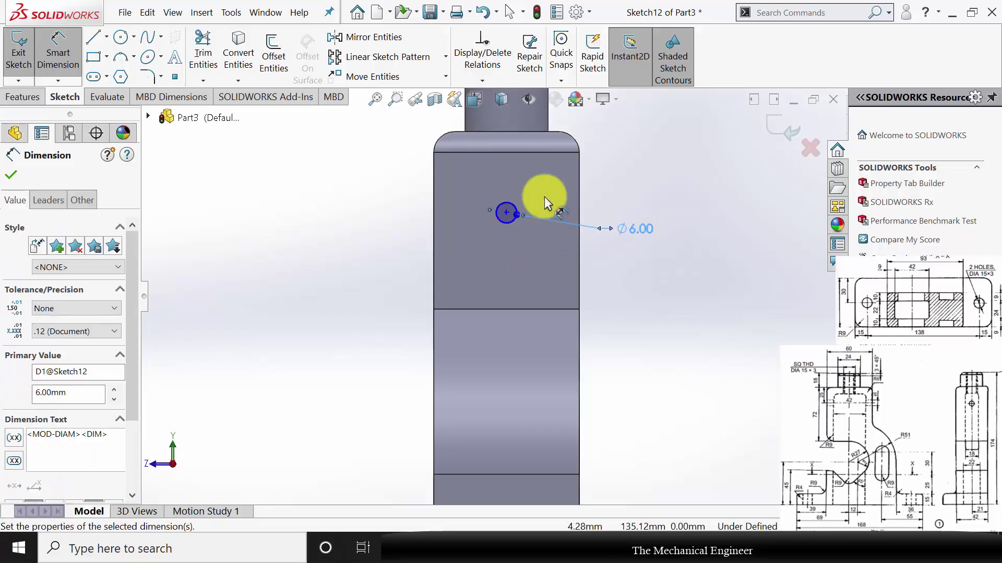
Step: Dimension the circle's centre at 25 mm below the upper block's top edge and 21 mm from its vertical side edge
left_click(506, 214)
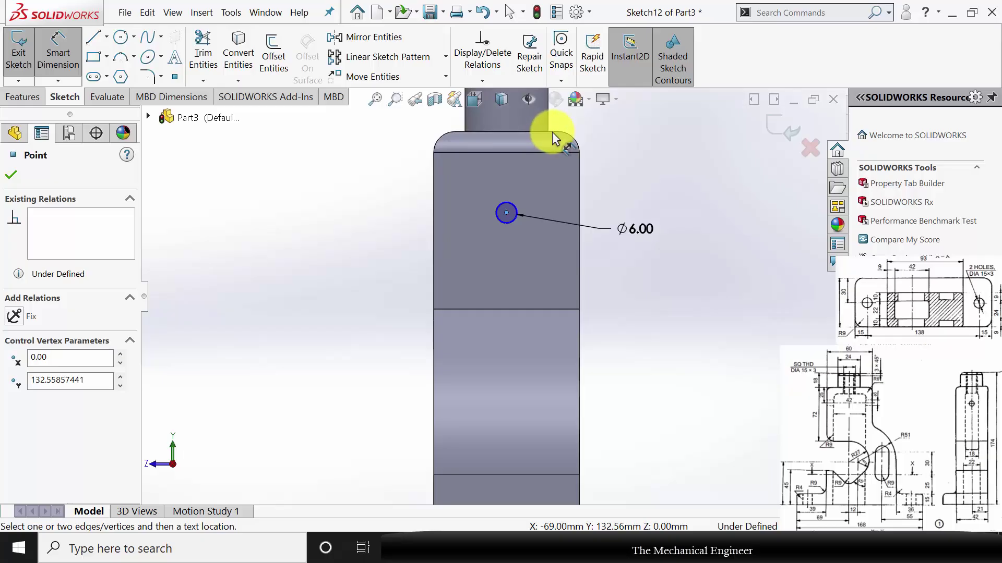
left_click(550, 131)
left_click(668, 158)
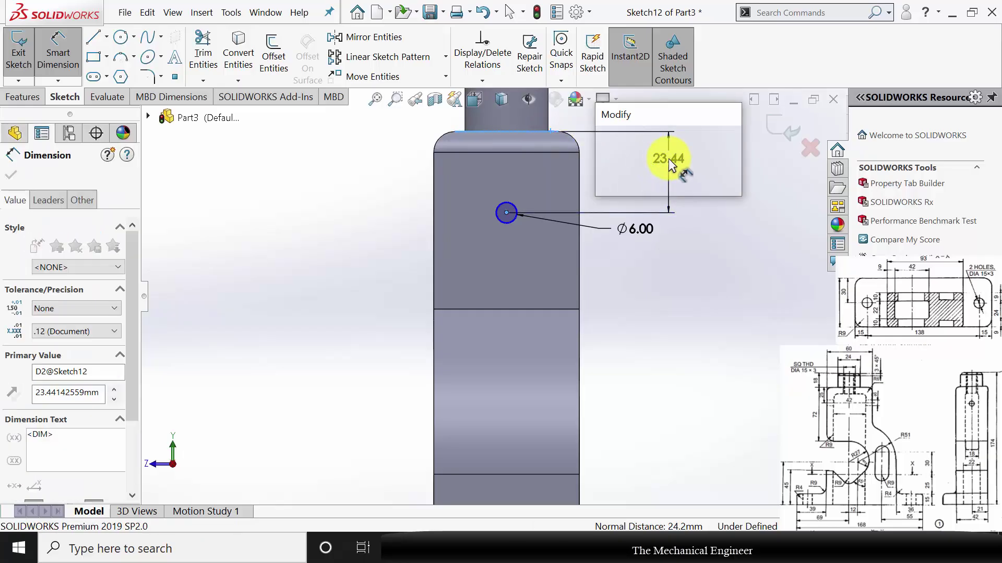
type("25")
key("Return")
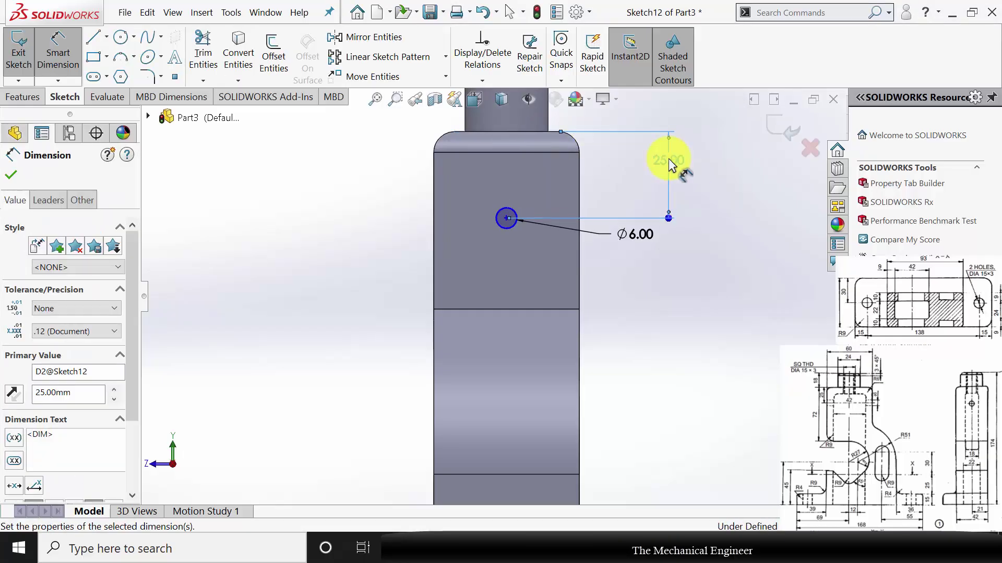
left_click(506, 219)
left_click(581, 265)
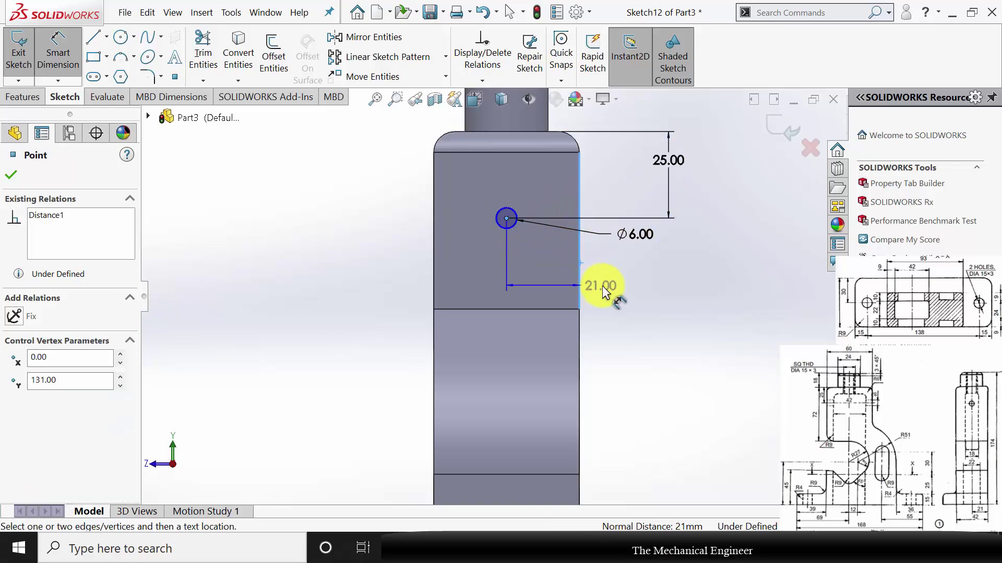
left_click(602, 286)
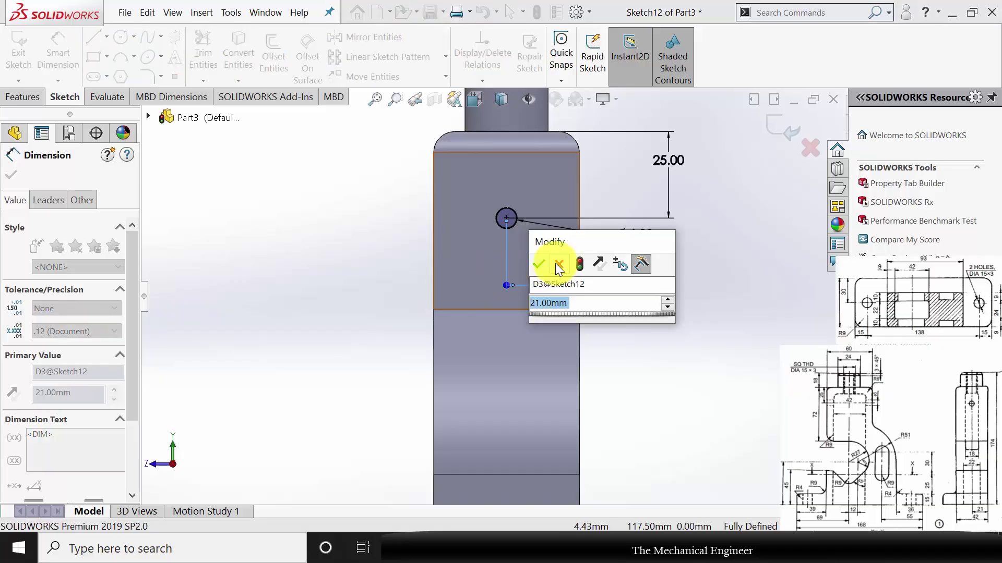
left_click(542, 264)
Step: Cut the 6 mm circle through the upper block with an Extruded Cut set to Through All
left_click(15, 134)
left_click(14, 103)
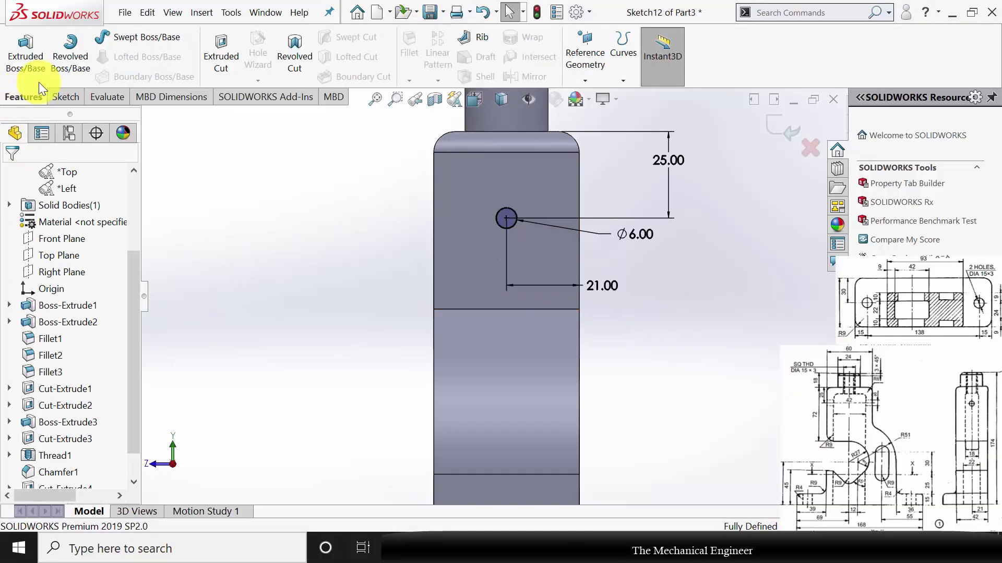
left_click(232, 60)
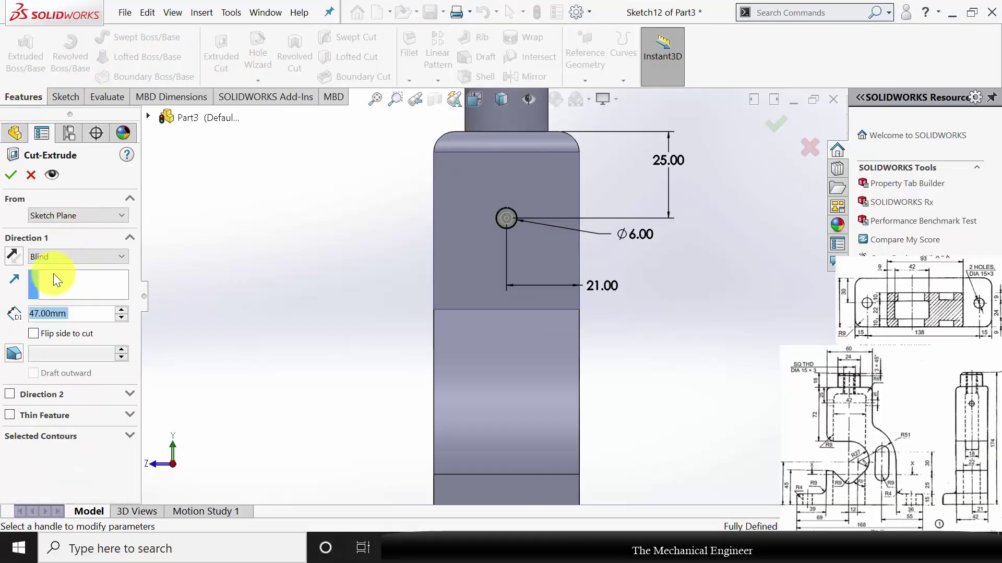
left_click(58, 257)
left_click(58, 275)
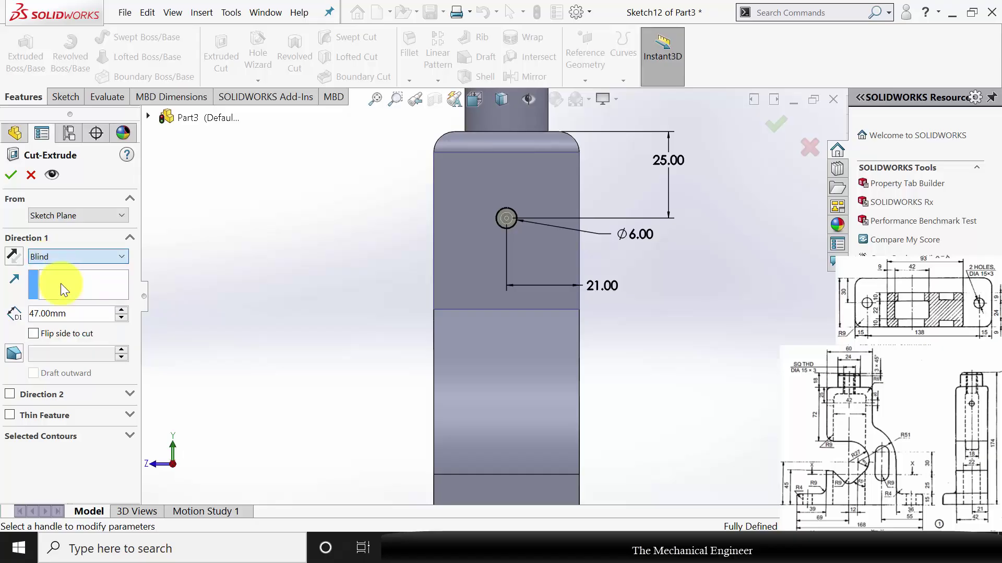
left_click(12, 174)
key("f")
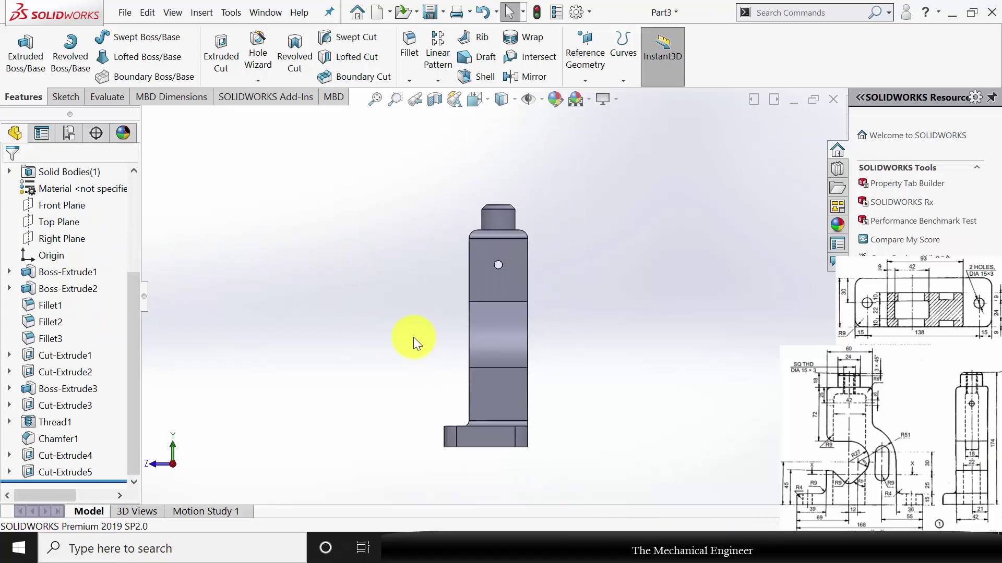
Step: Sketch a circle of about 7.2 mm radius on the base plate's top face, beside the curved back of the hook
middle_click_drag(409, 336, 466, 359)
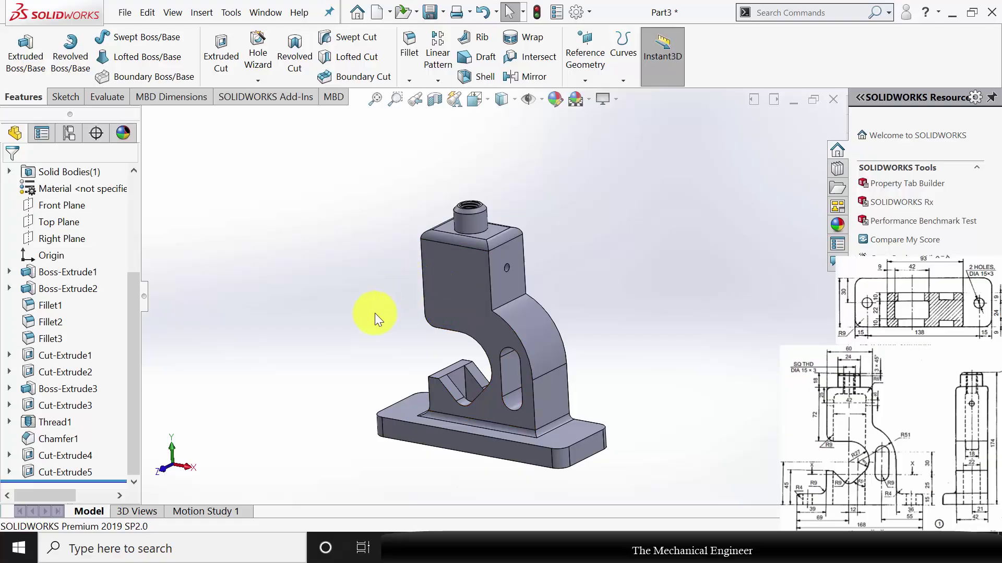
middle_click_drag(631, 297, 566, 421)
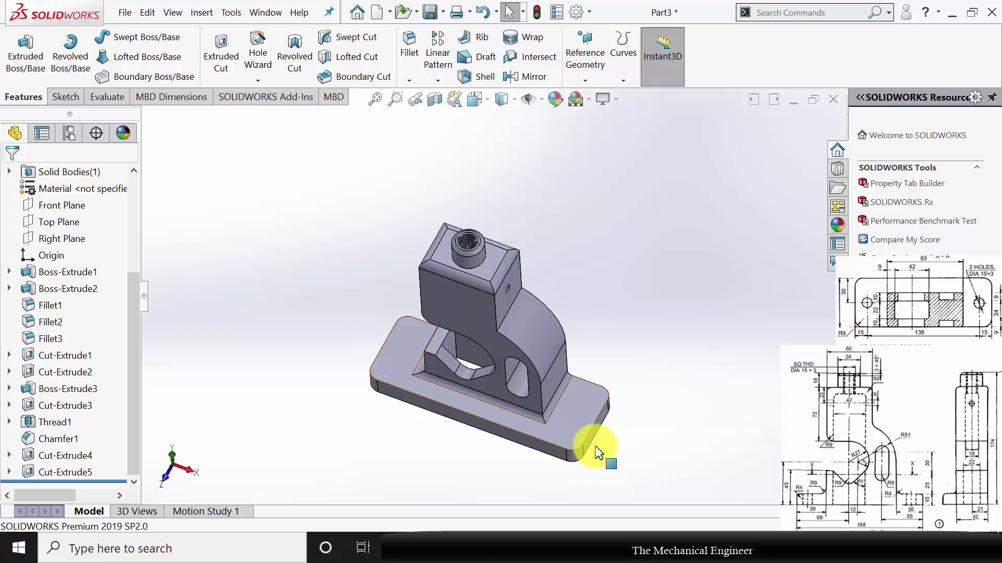
left_click(577, 415)
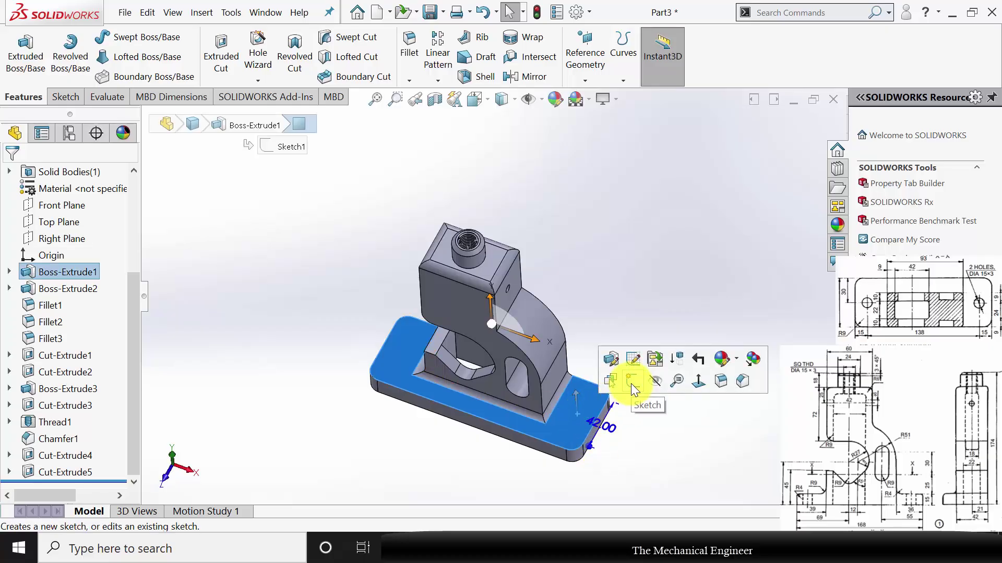
left_click(631, 383)
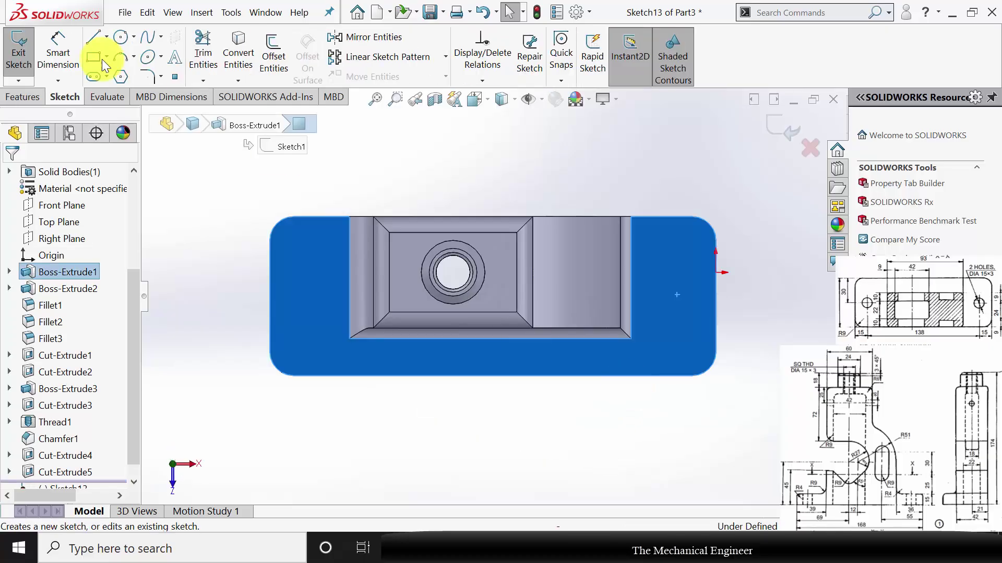
left_click(121, 37)
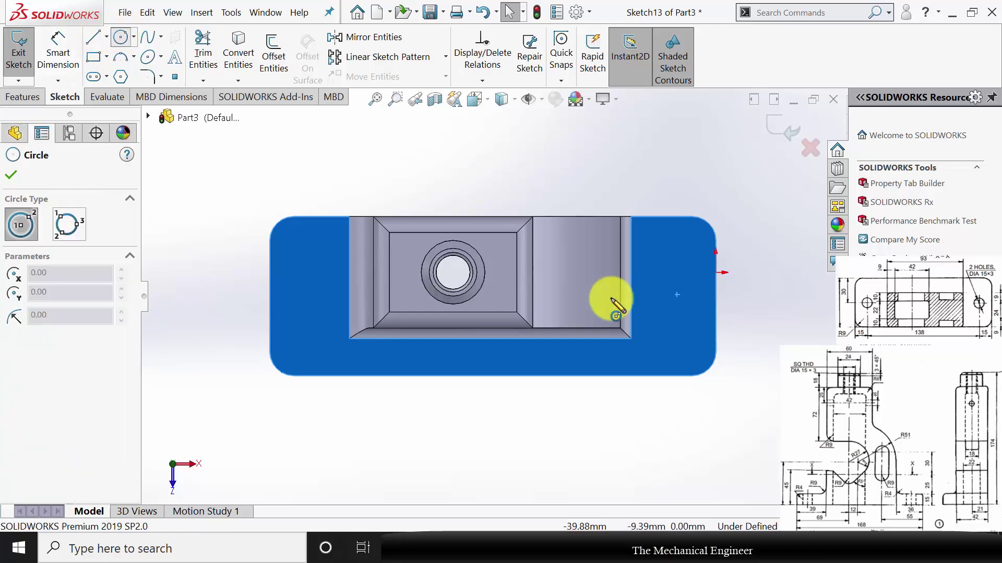
left_click(667, 290)
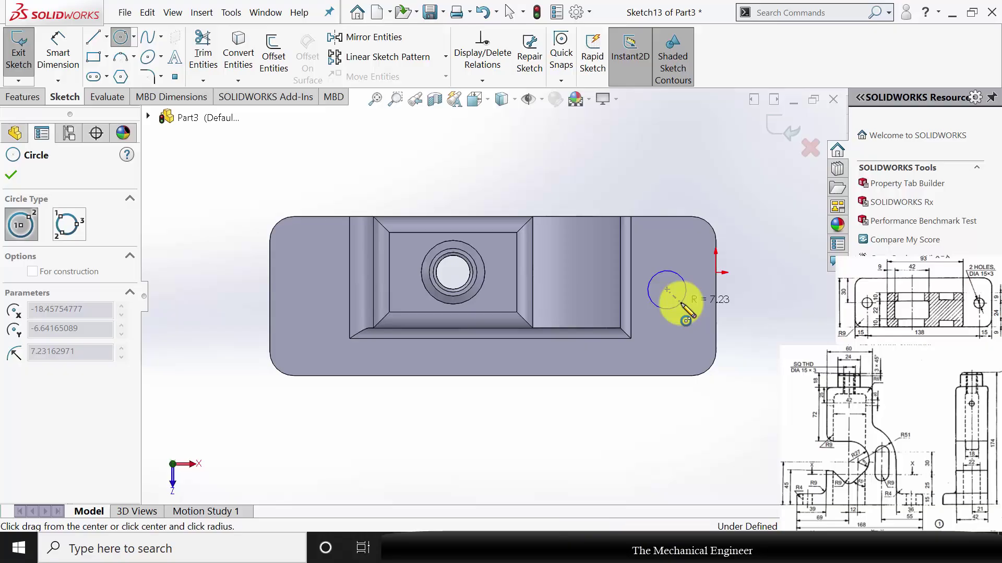
left_click(681, 303)
Step: Set the diameter of the circle on the base plate to 15 mm
left_click(58, 50)
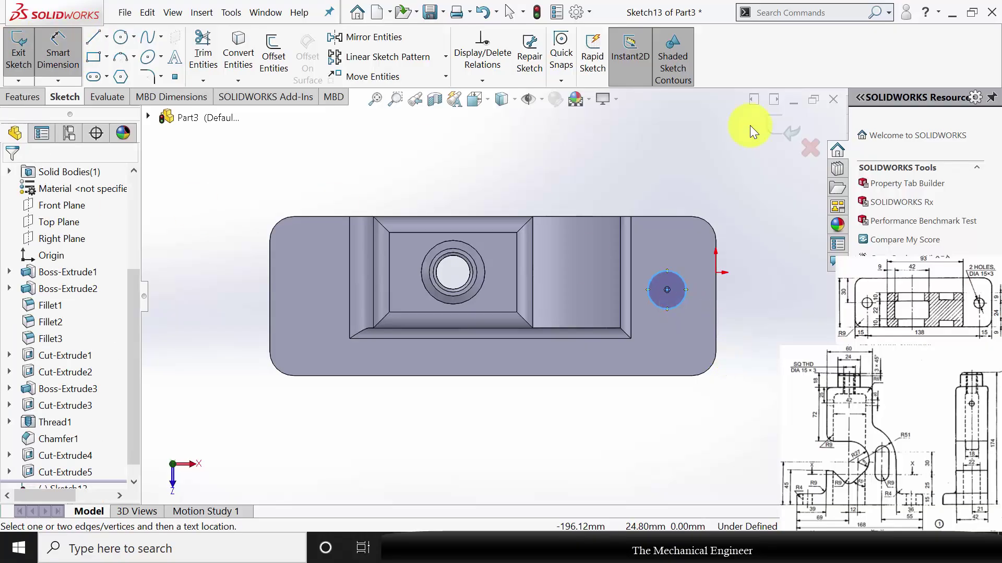
left_click(682, 277)
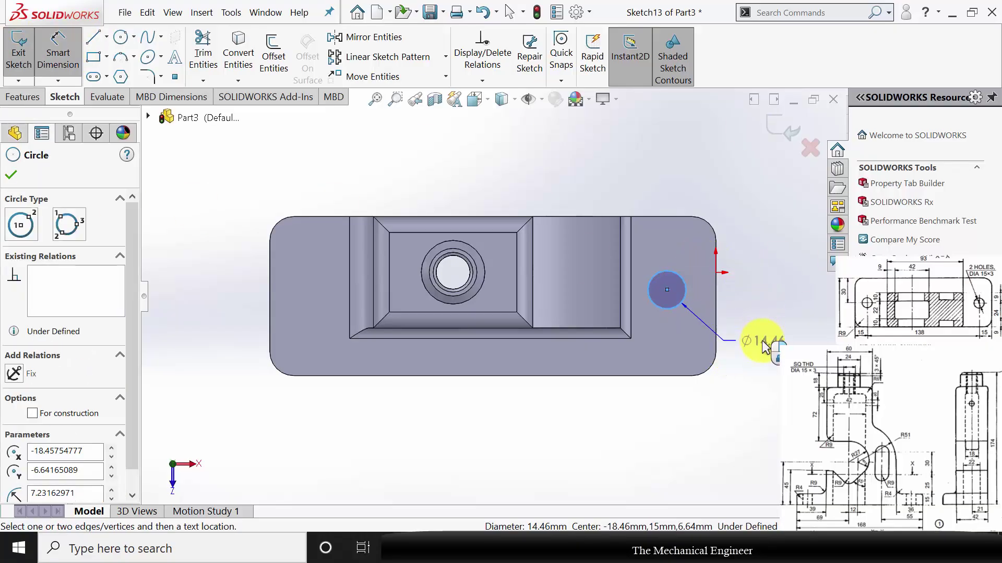
left_click(762, 347)
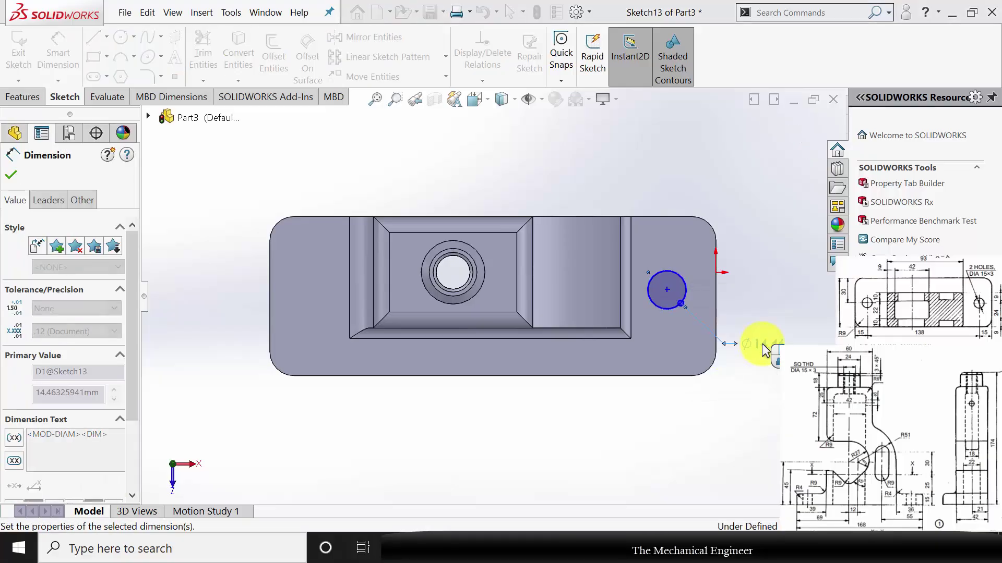
type("15")
key("Return")
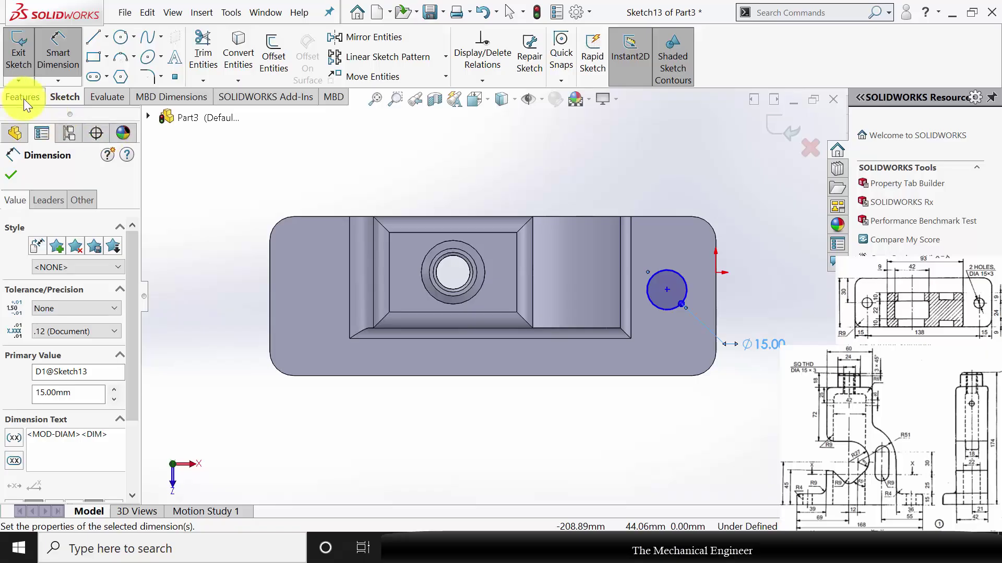
Step: Dimension the circle's centre at 15 mm from the base plate's nearest short end edge
left_click(666, 290)
left_click(716, 320)
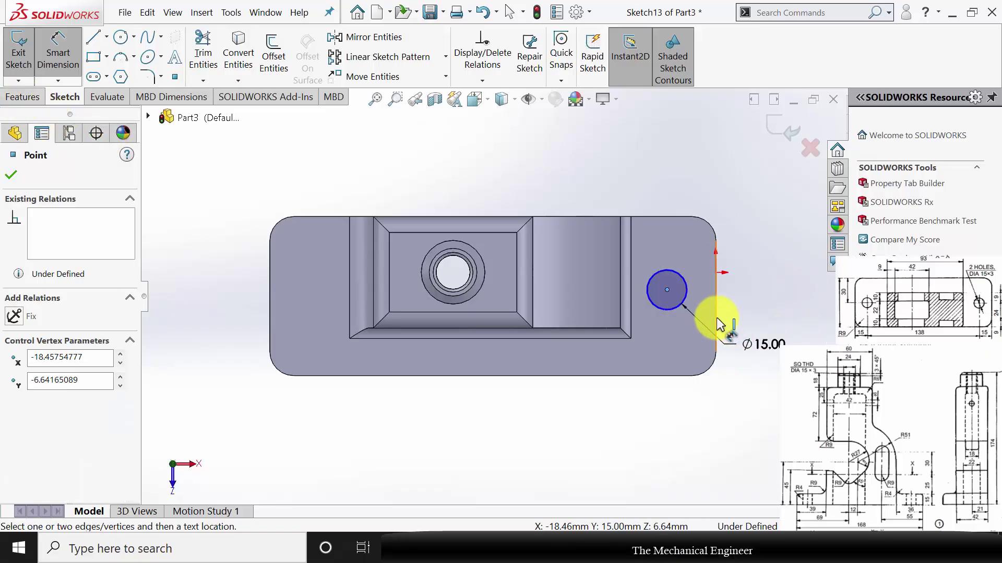
left_click(687, 421)
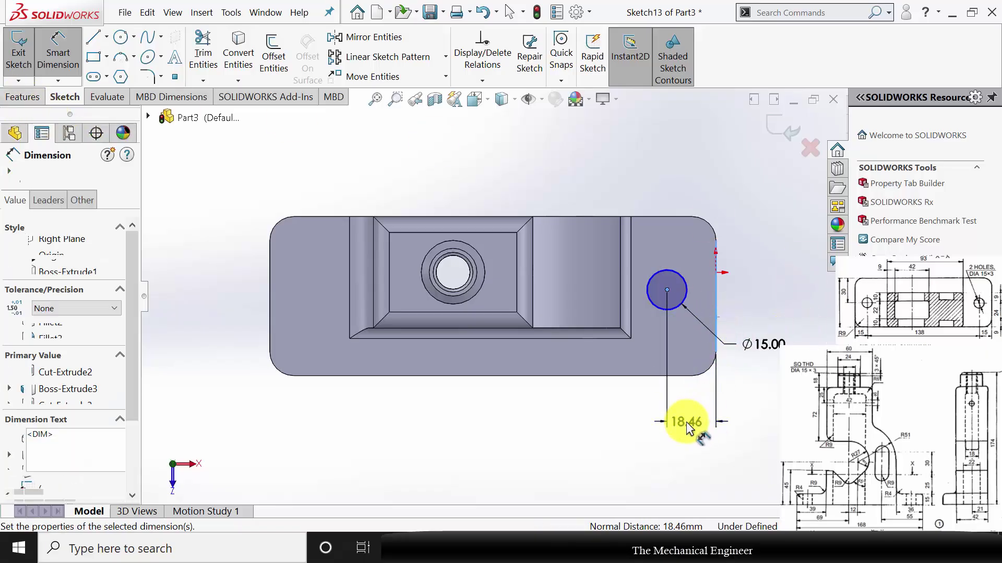
type("15")
key("Return")
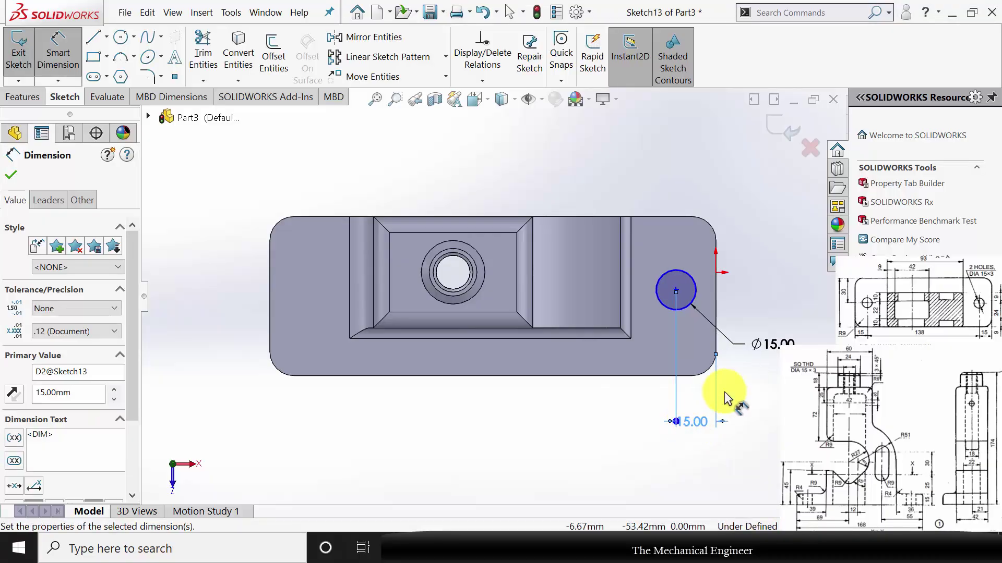
Step: Dimension the circle's centre at 24+9 mm from the base plate's long front edge
left_click(676, 290)
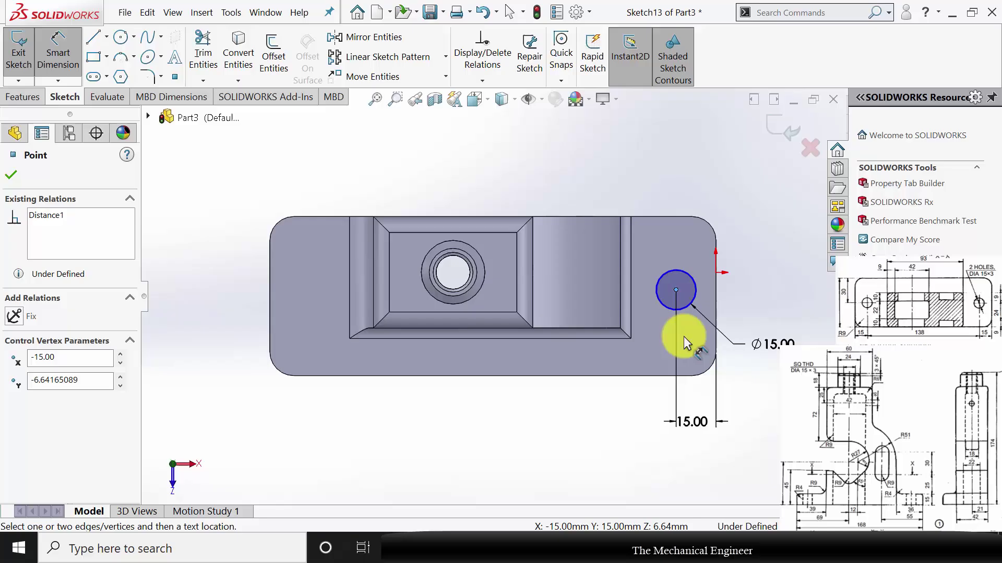
left_click(663, 376)
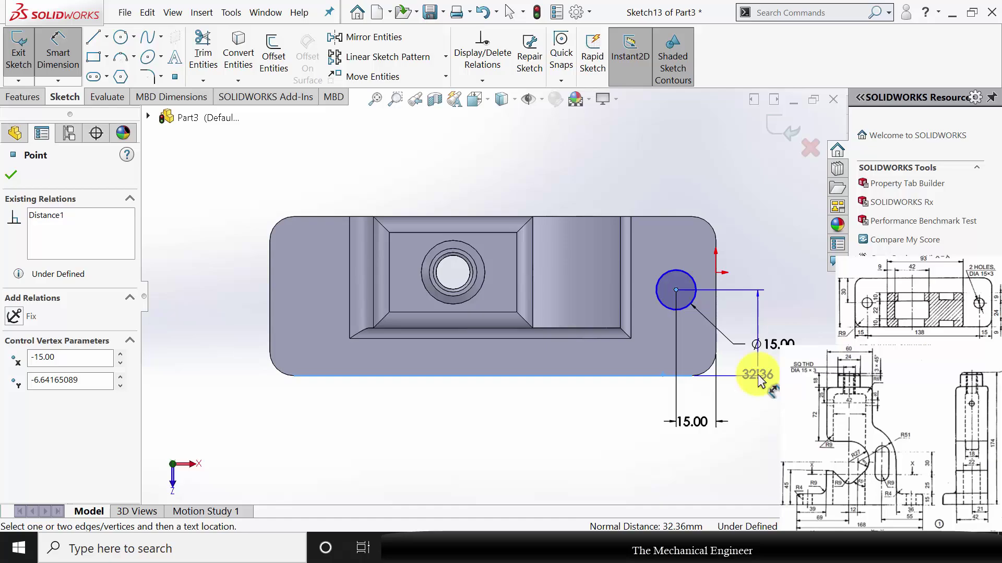
left_click(763, 374)
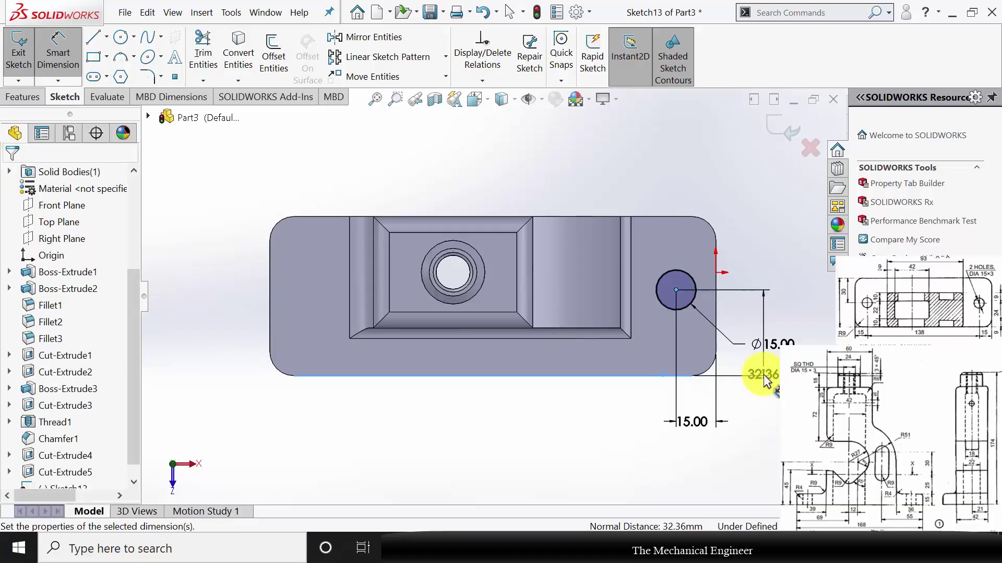
type("2")
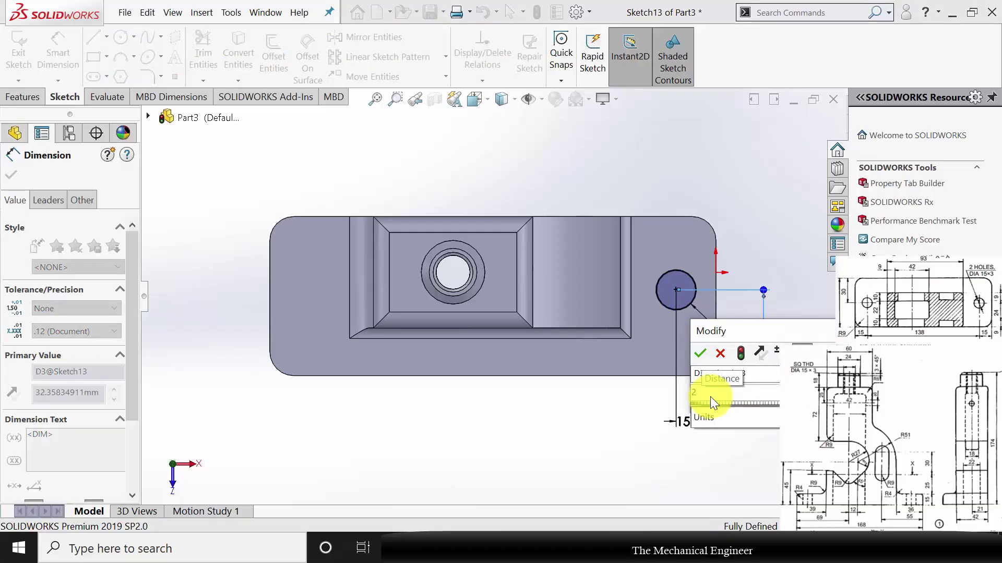
type("4+9")
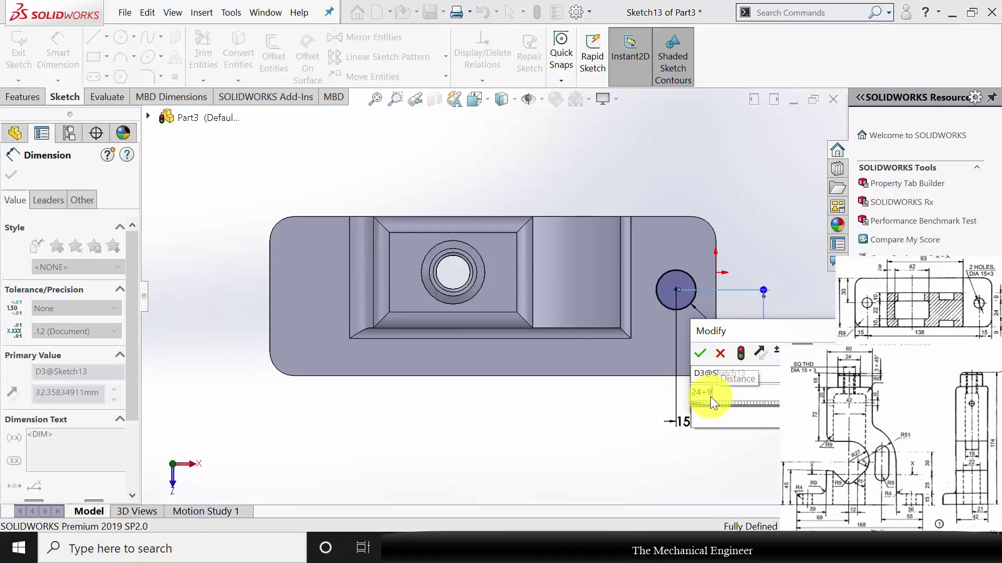
key("Return")
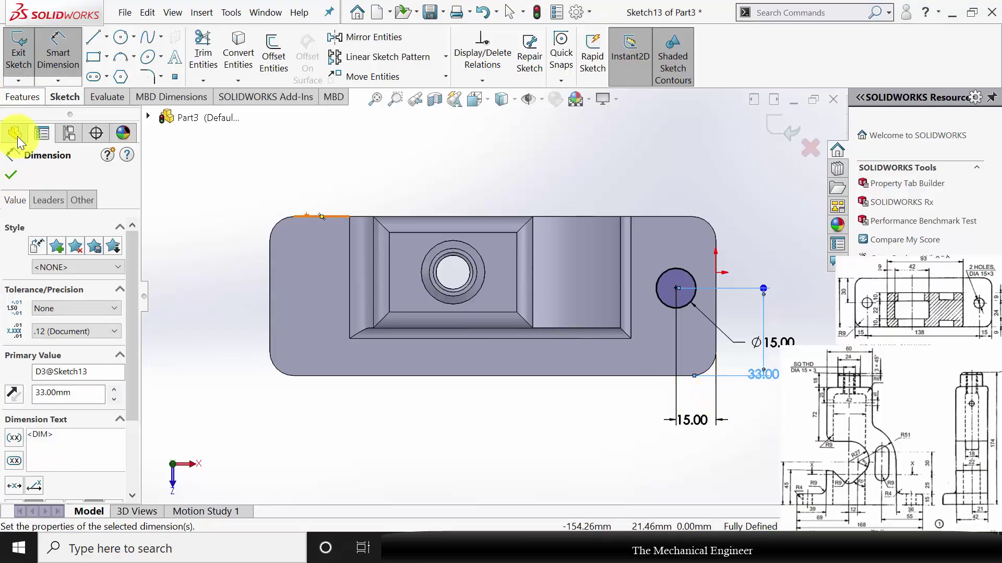
left_click(10, 174)
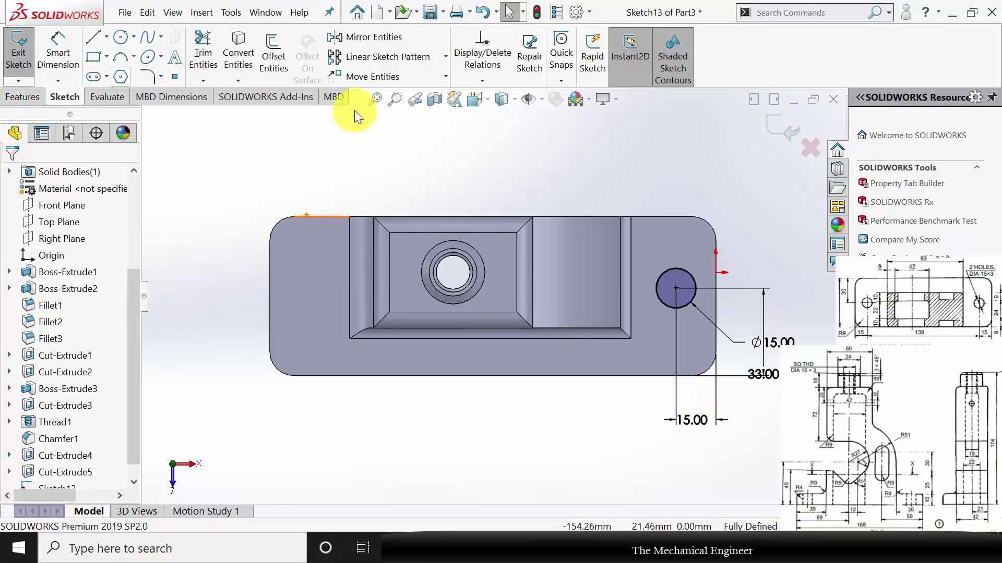
Step: Pattern the 15 mm circle linearly along the base plate's long front edge, with 2 instances spaced 138 mm apart
left_click(396, 57)
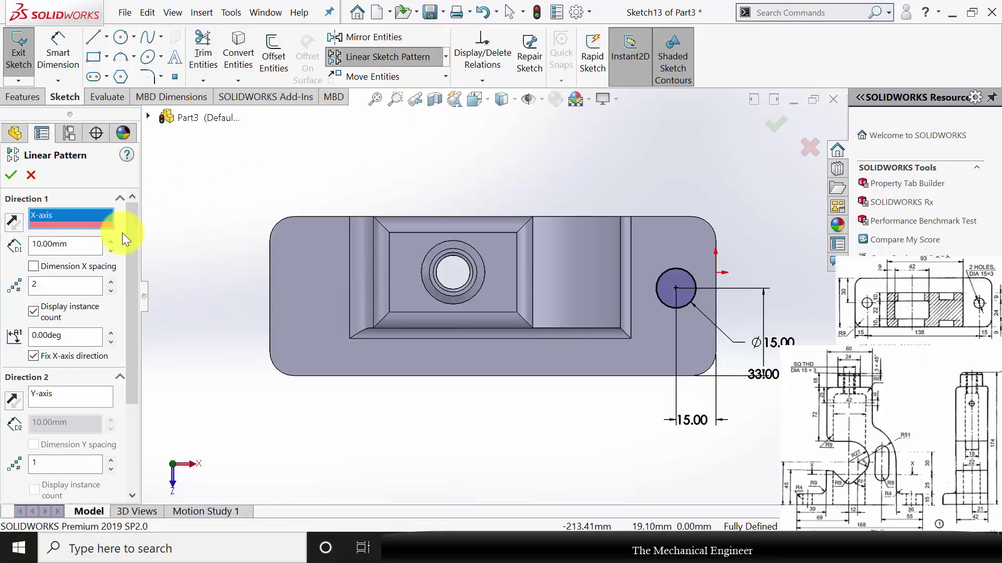
left_click(430, 376)
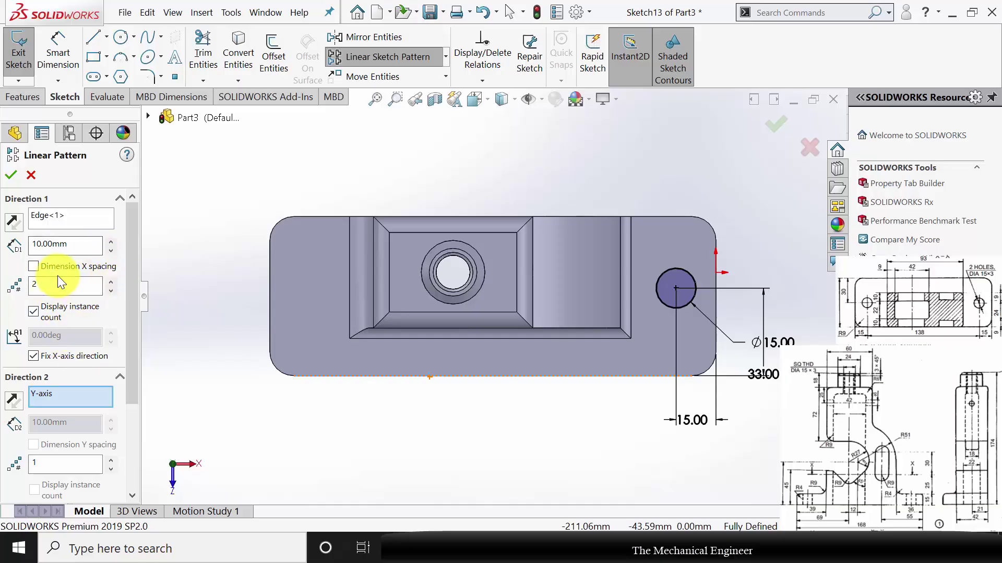
left_click_drag(75, 244, 26, 244)
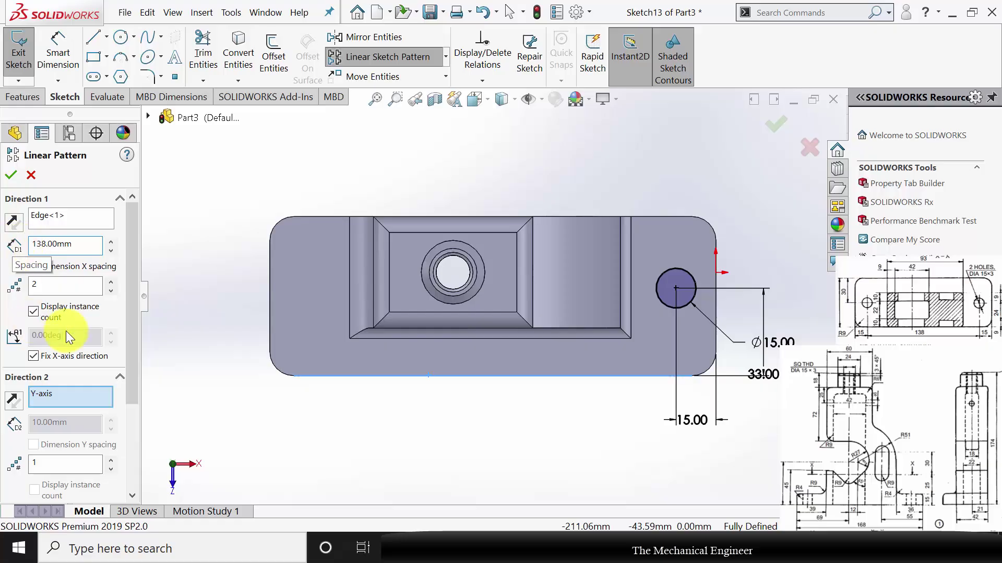
left_click_drag(134, 273, 136, 368)
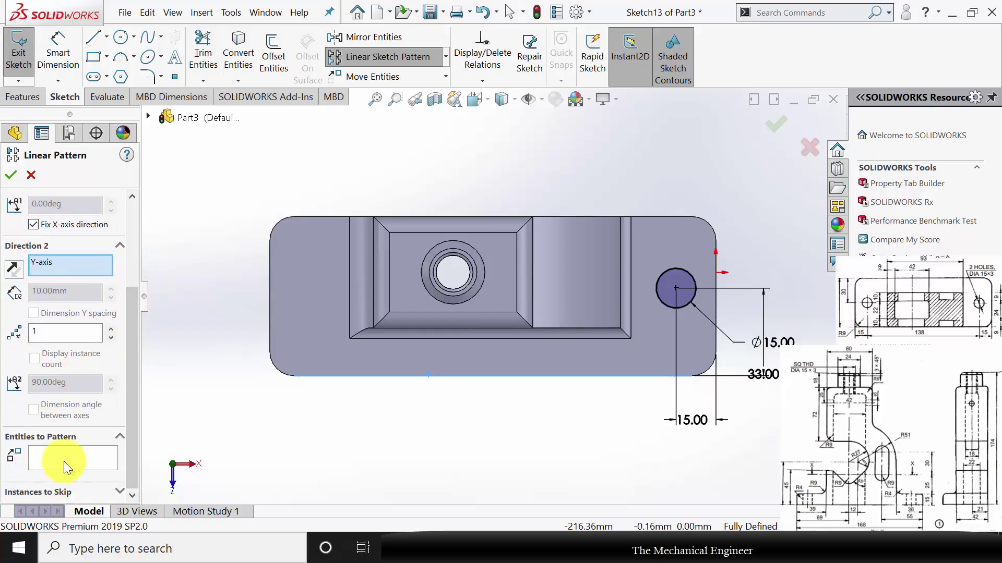
left_click(60, 466)
left_click(672, 310)
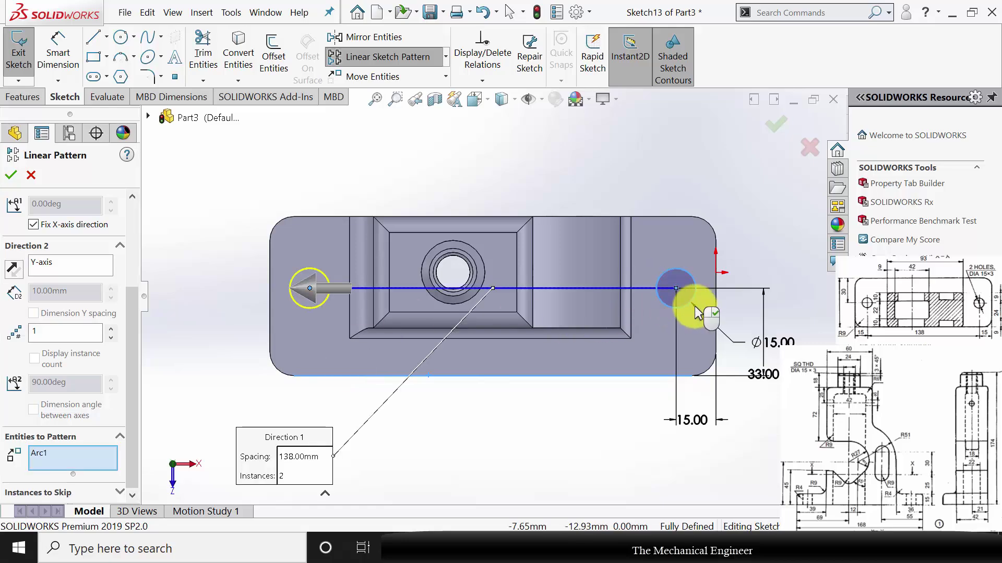
left_click(11, 175)
Step: Cut the two 15 mm circles through the base plate with an Extruded Cut set to Through All
left_click(22, 98)
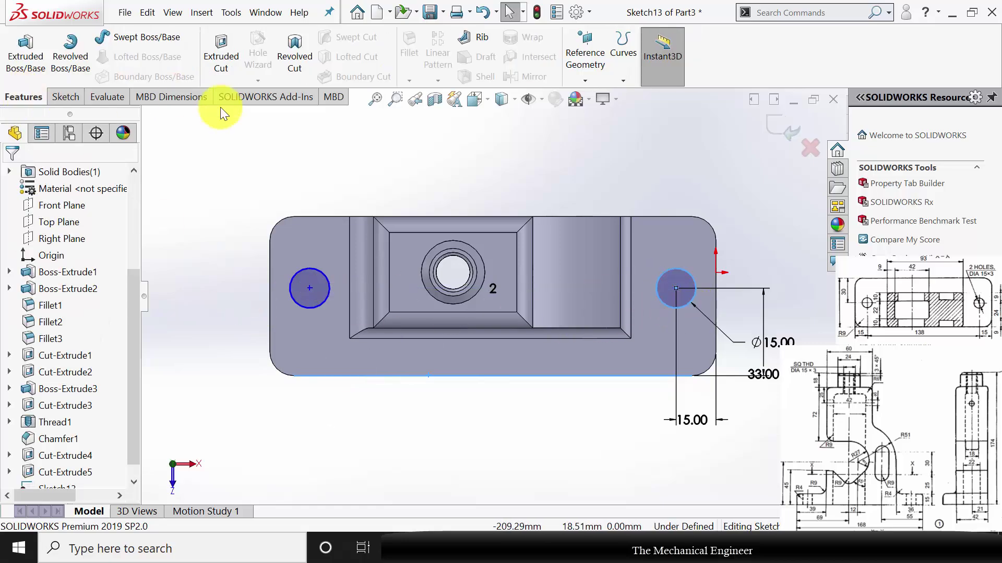
left_click(222, 60)
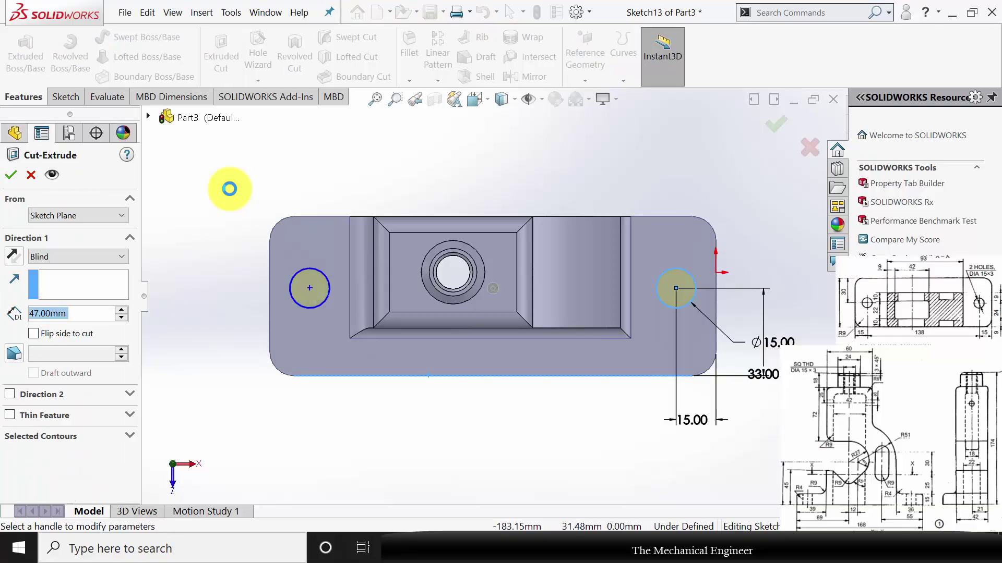
left_click(52, 261)
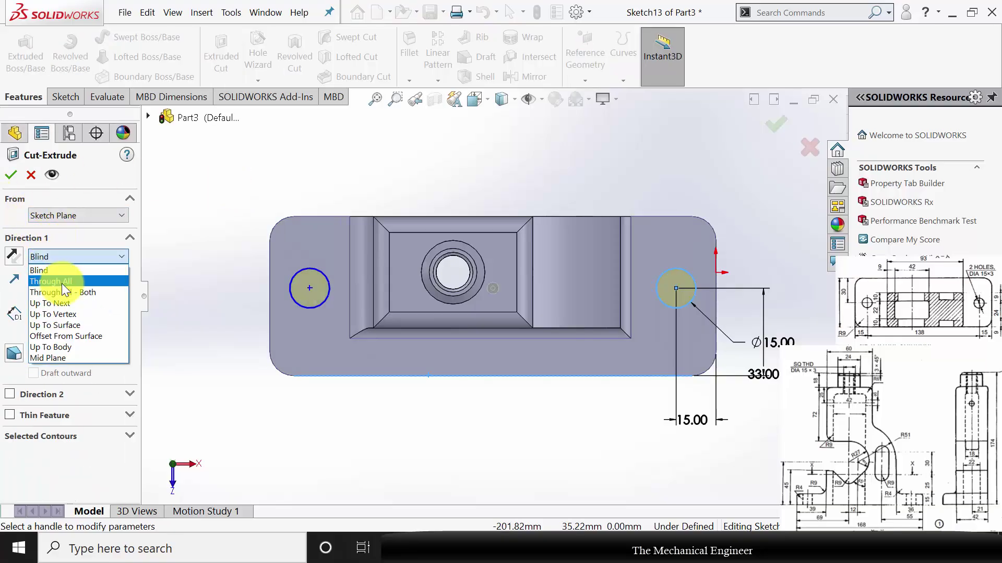
left_click(59, 279)
left_click(14, 177)
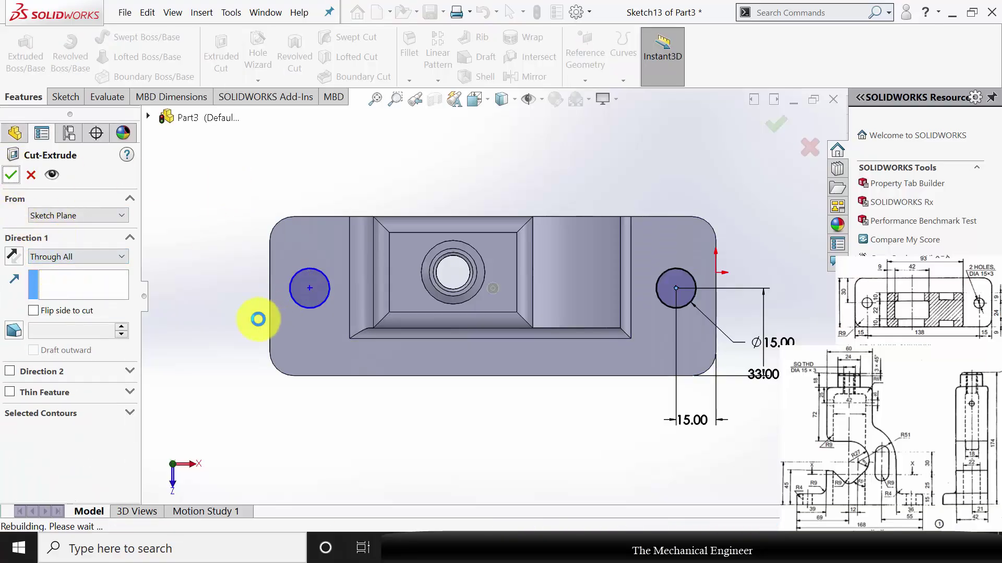
middle_click_drag(264, 393, 276, 291)
scroll(290, 336, "up", 4)
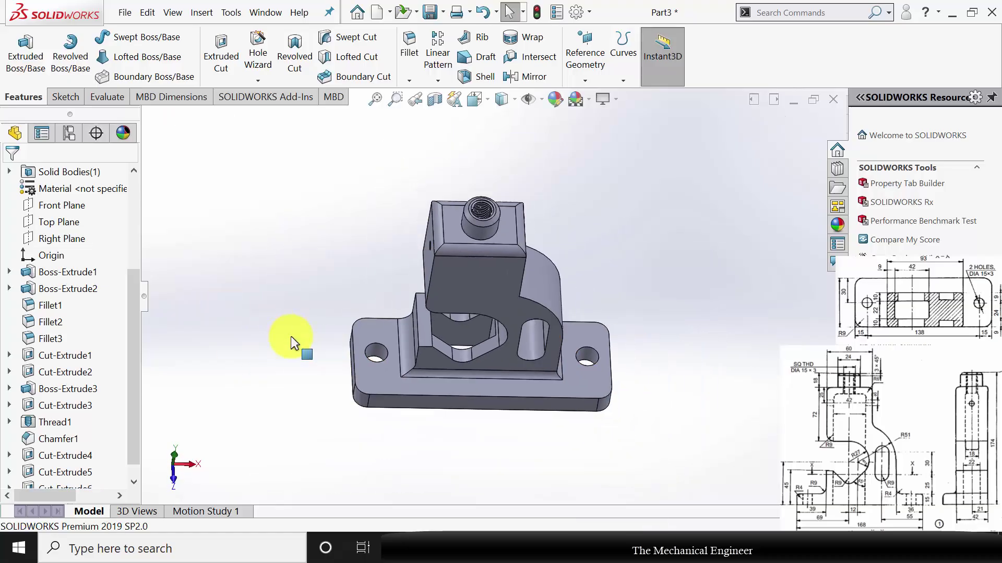
middle_click_drag(461, 398, 561, 265)
Step: Save the finished bracket part as 1 in the Pipe Vice folder
left_click(124, 12)
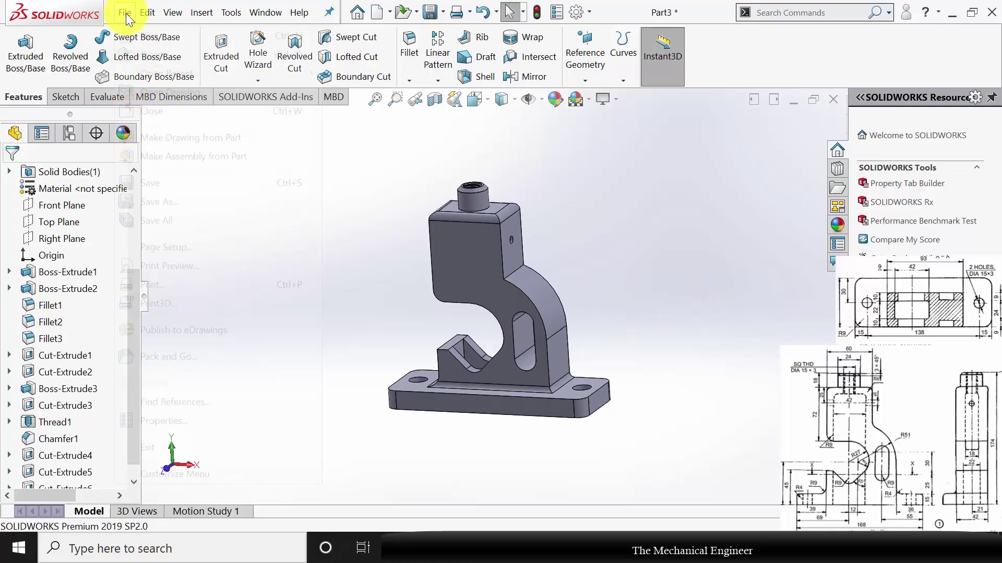
left_click(160, 183)
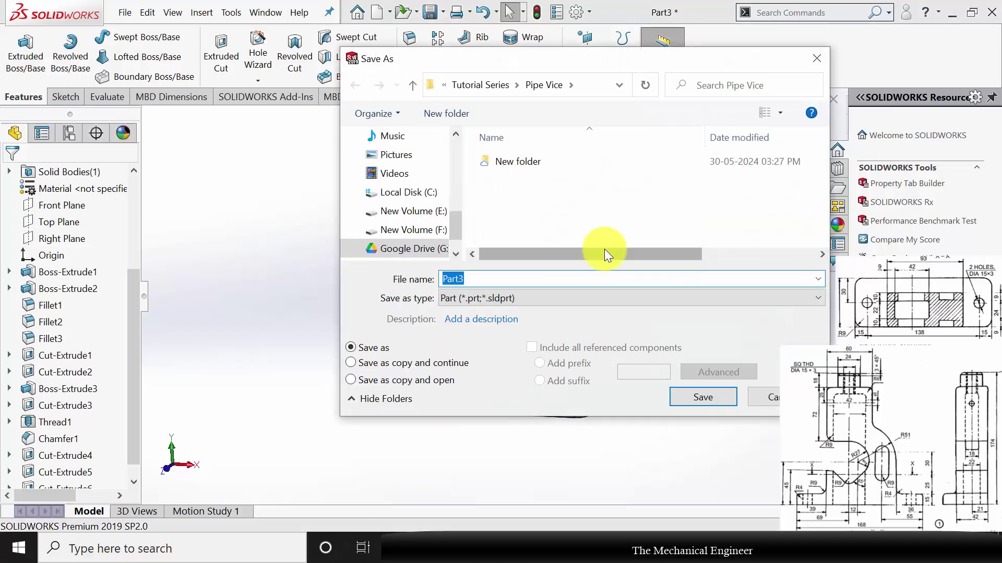
type("1")
left_click(705, 396)
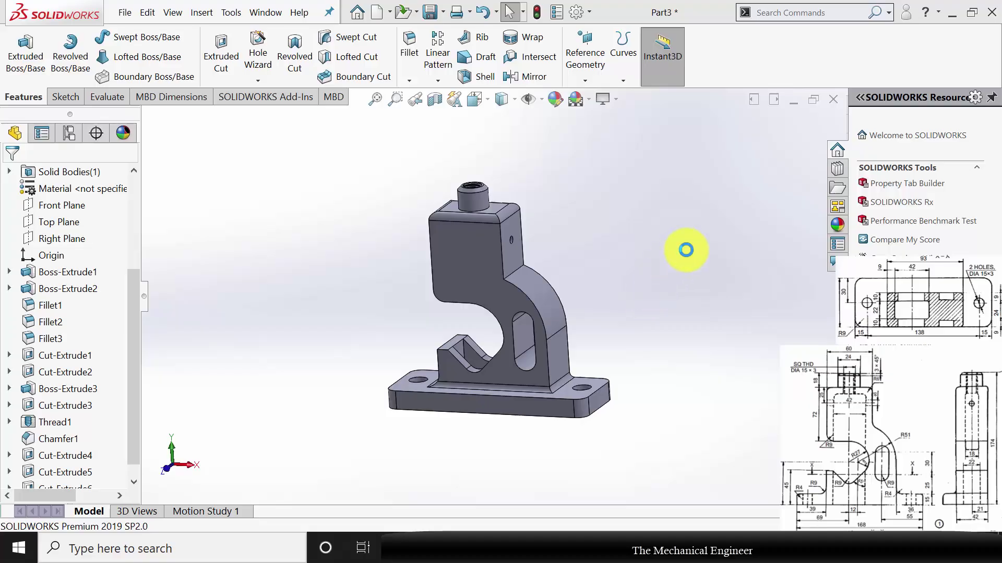
Step: Close the saved bracket part and create a new empty part
left_click(834, 105)
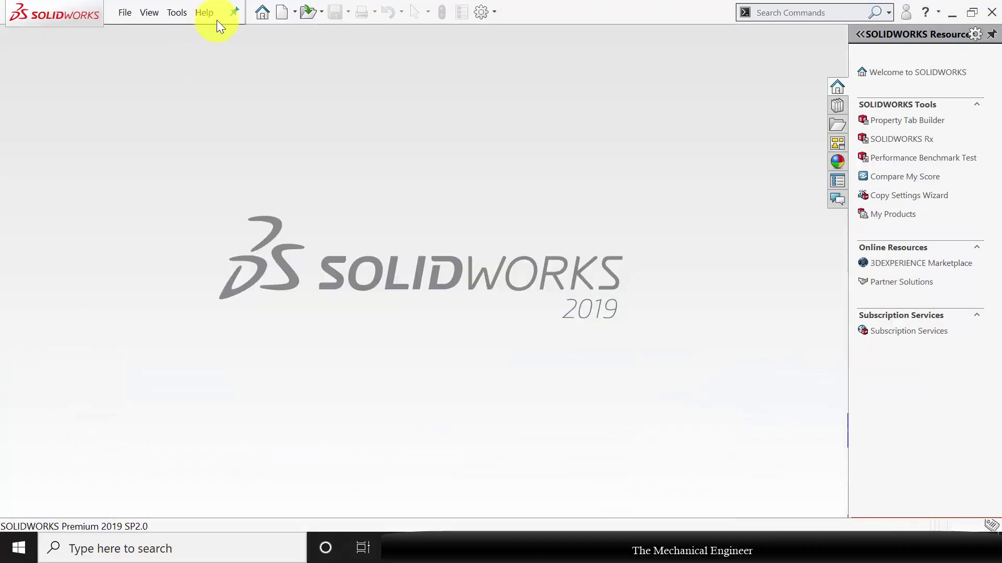
key("ctrl+n")
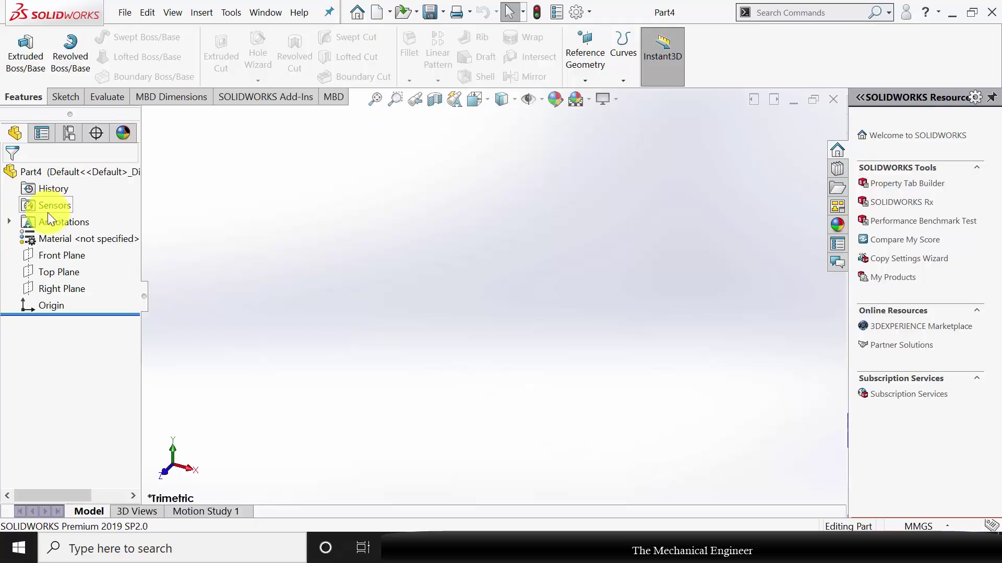
Step: On the Front Plane, sketch the two vertical sides and top of a profile about 80 mm tall and 70 mm wide, starting at the origin
left_click(73, 254)
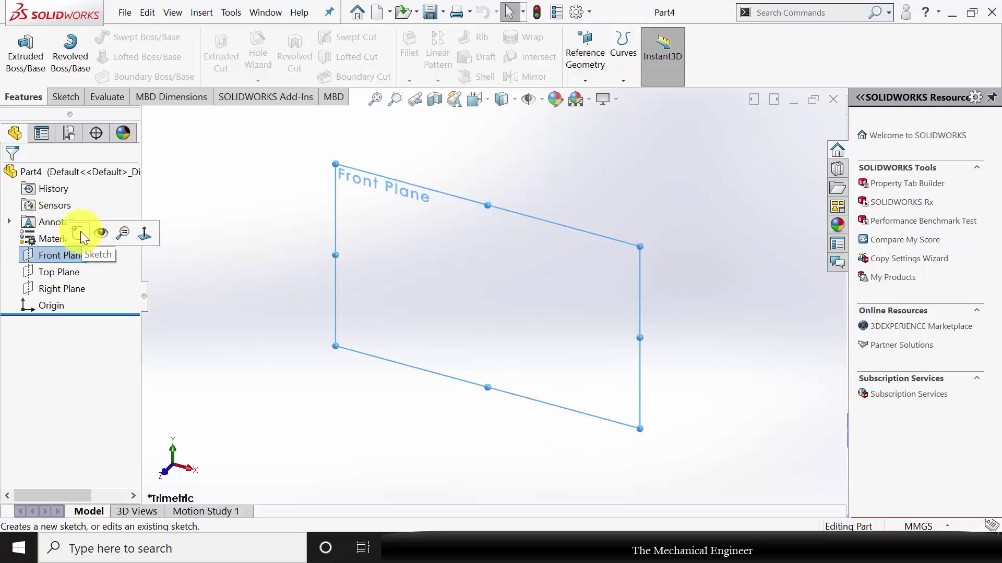
left_click(81, 233)
left_click(96, 40)
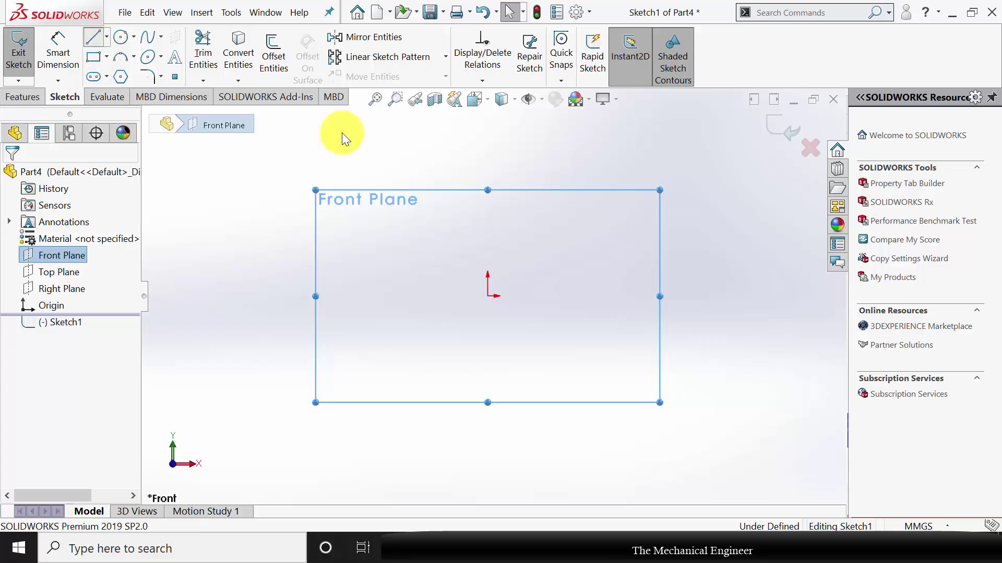
left_click(487, 296)
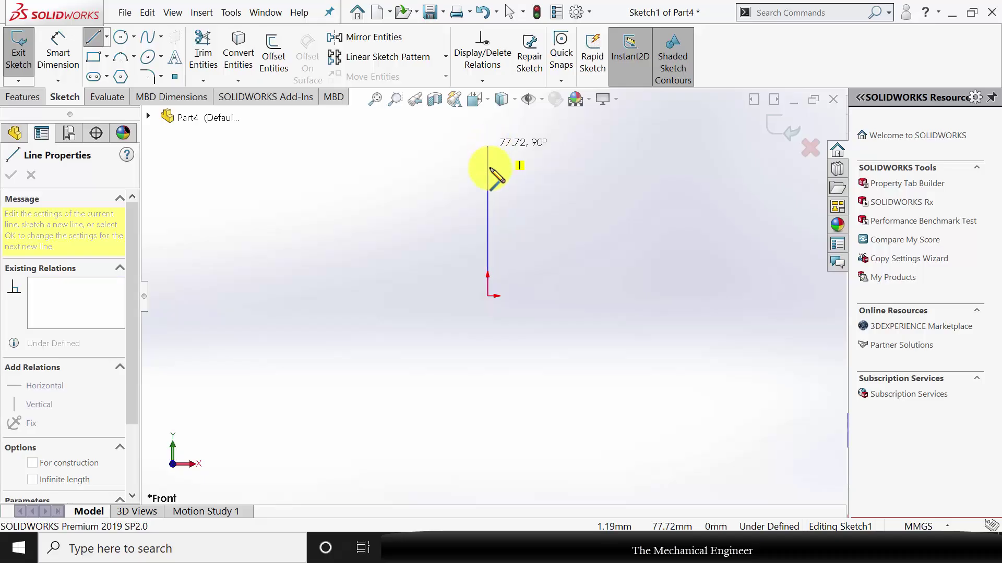
left_click(487, 141)
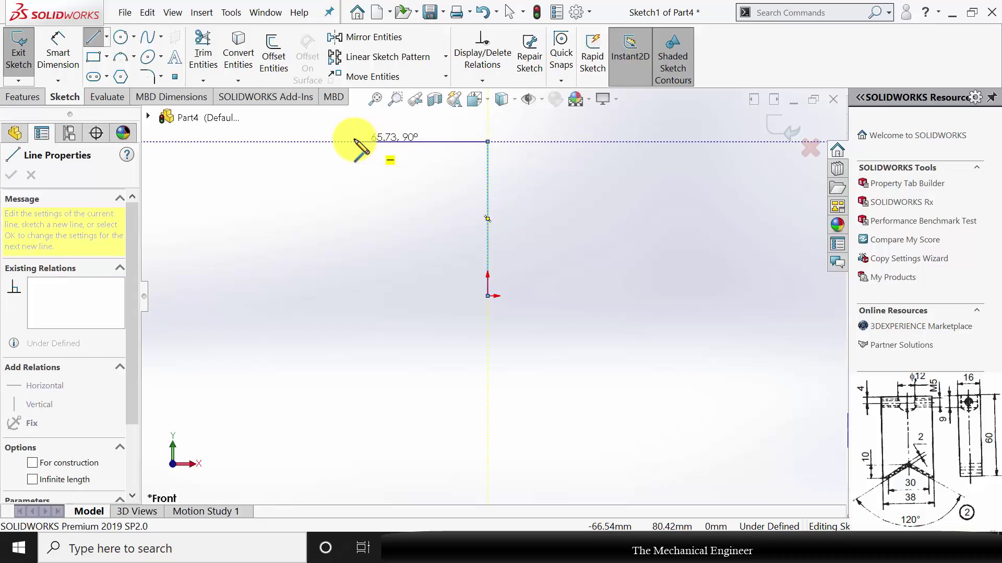
left_click(353, 141)
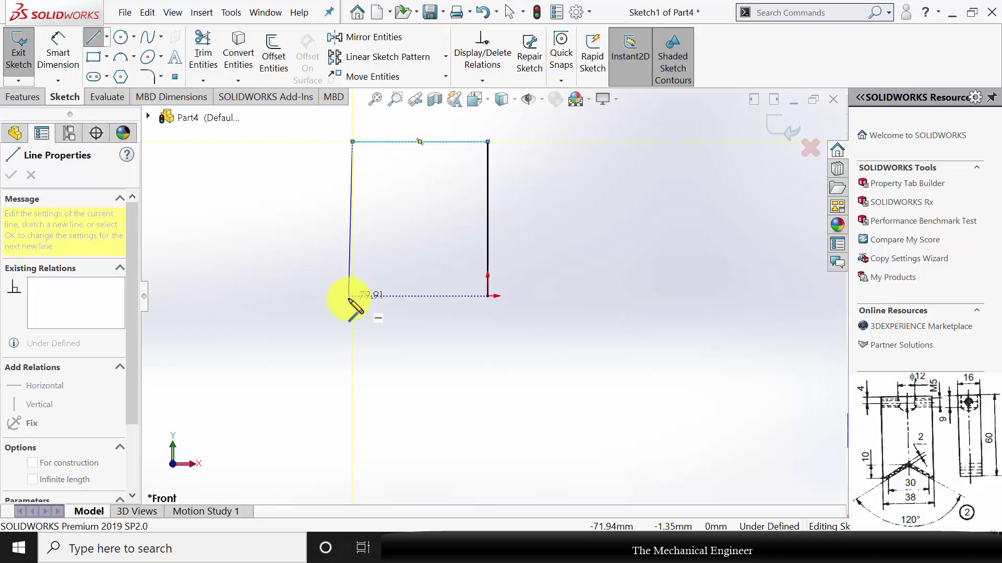
left_click(353, 297)
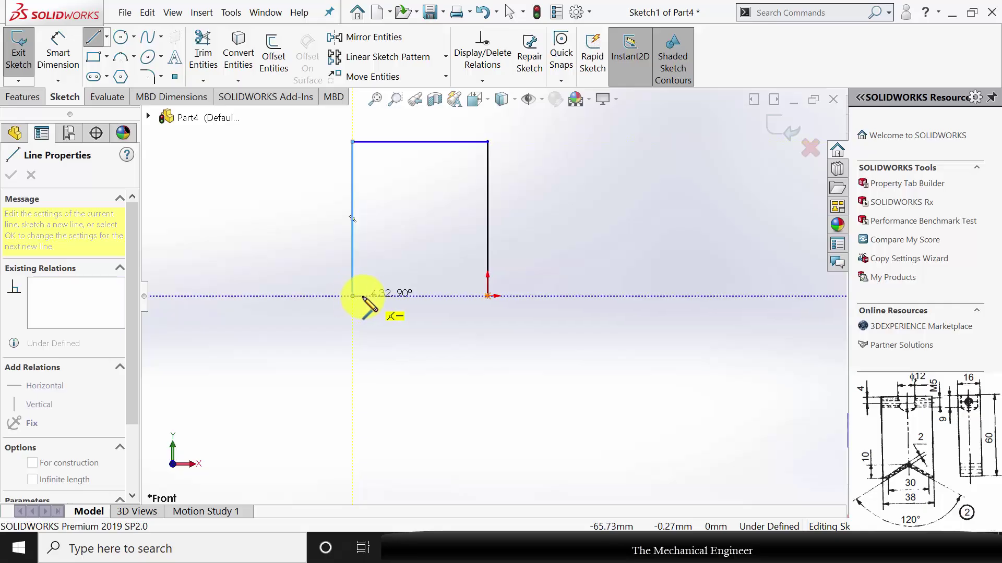
Step: Close the profile's bottom with an inverted V-notch between two short horizontal segments, ending at the origin
left_click(366, 296)
left_click(420, 248)
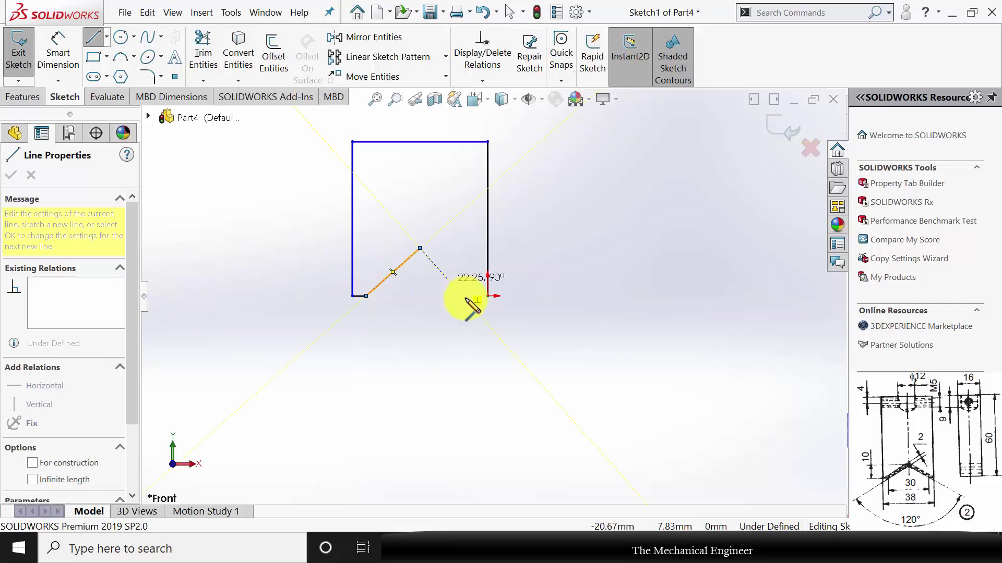
left_click(469, 296)
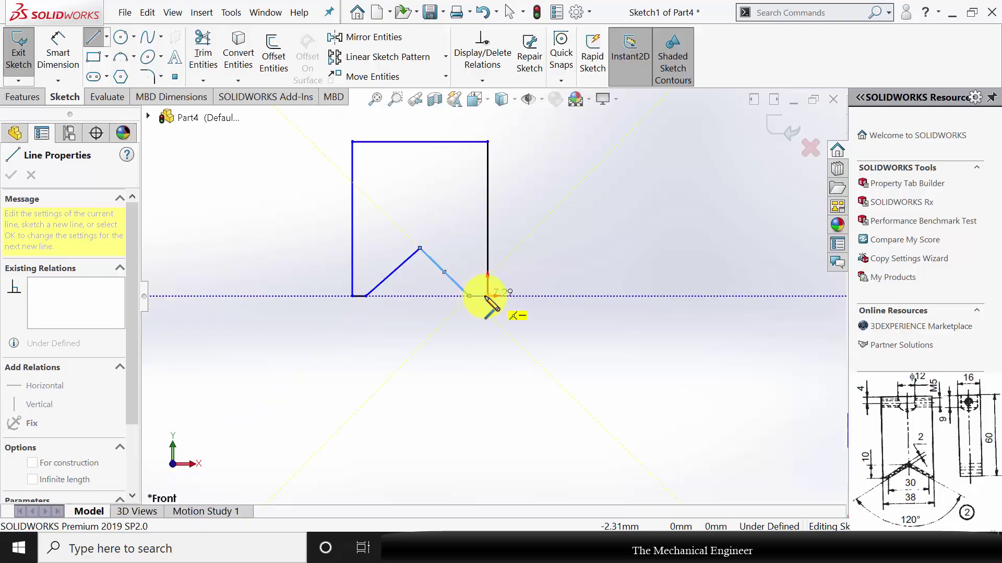
left_click(487, 296)
key("Escape")
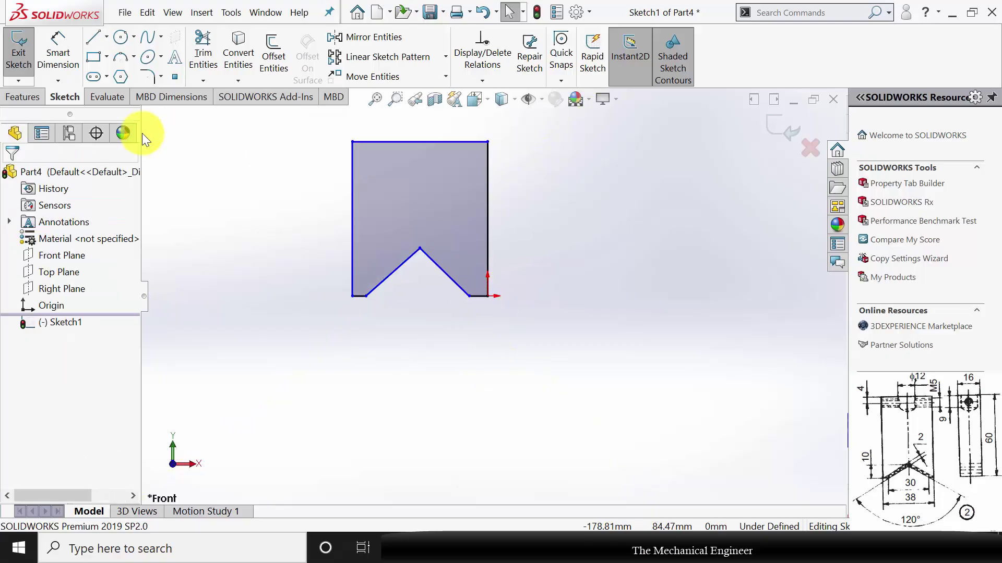
Step: Dimension the profile's right vertical side to 60 mm
left_click(70, 57)
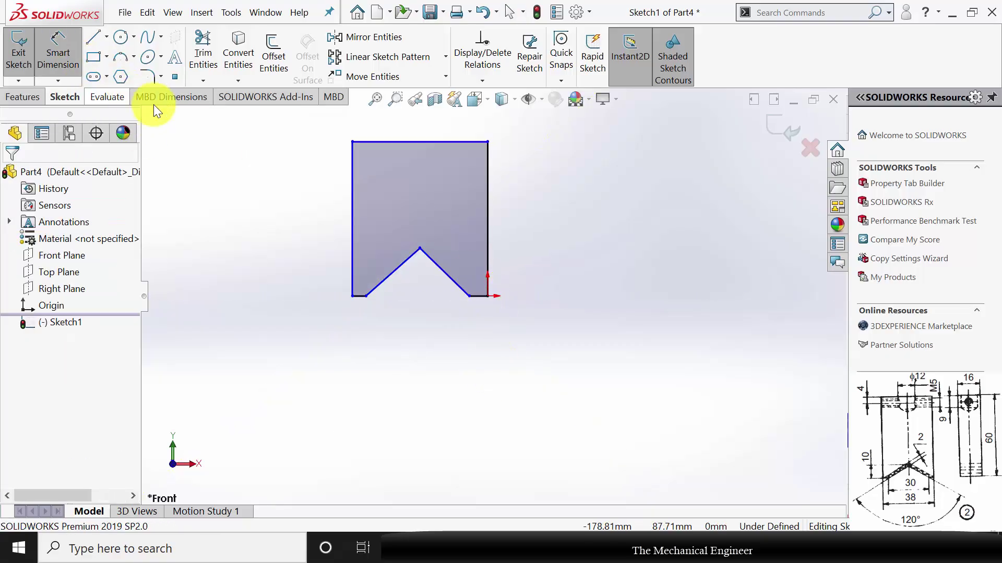
left_click(488, 188)
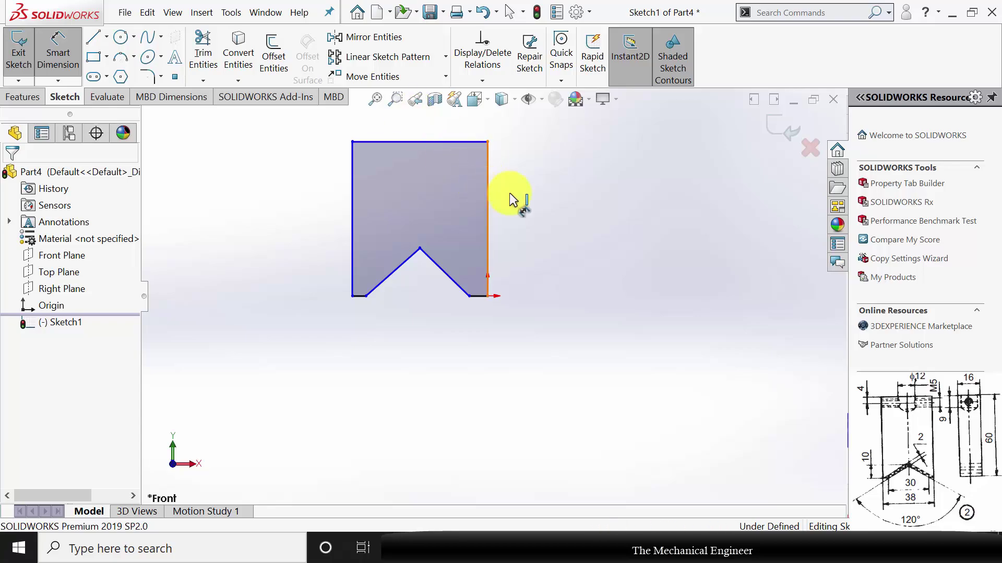
left_click(578, 217)
type("60")
key("Return")
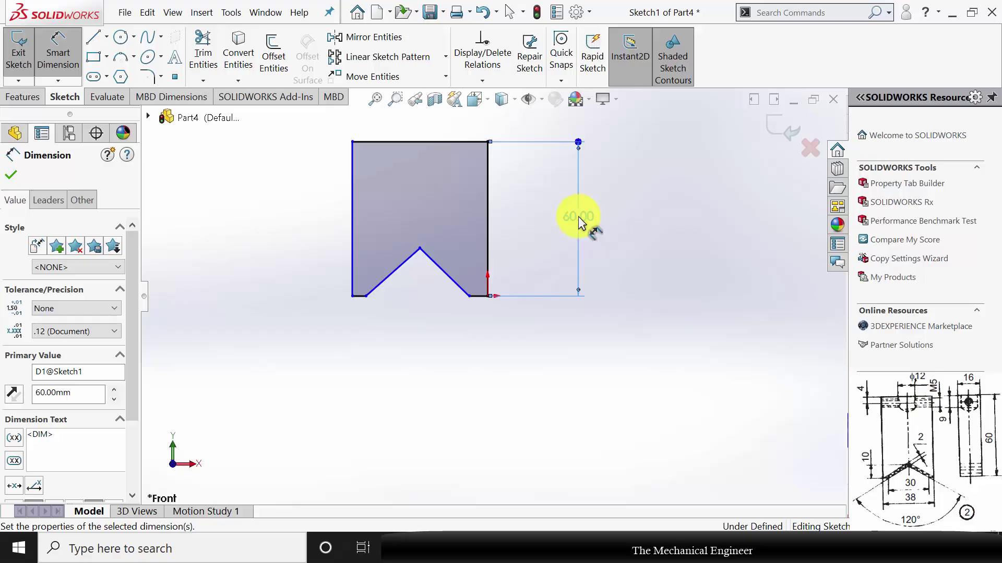
Step: Dimension the angle between the two sloping notch lines to 120 degrees
left_click(424, 279)
left_click(453, 282)
left_click(411, 343)
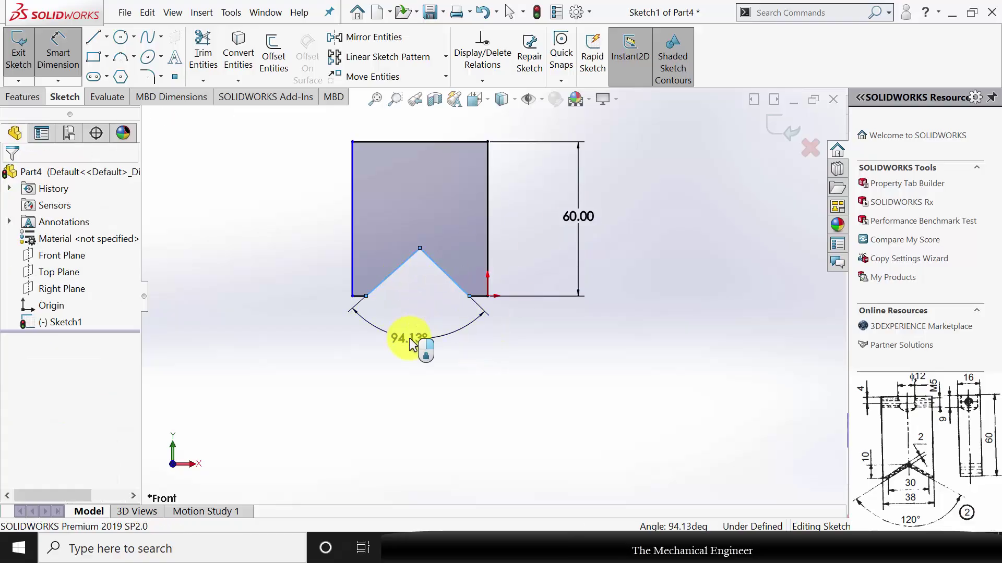
type("120")
key("Return")
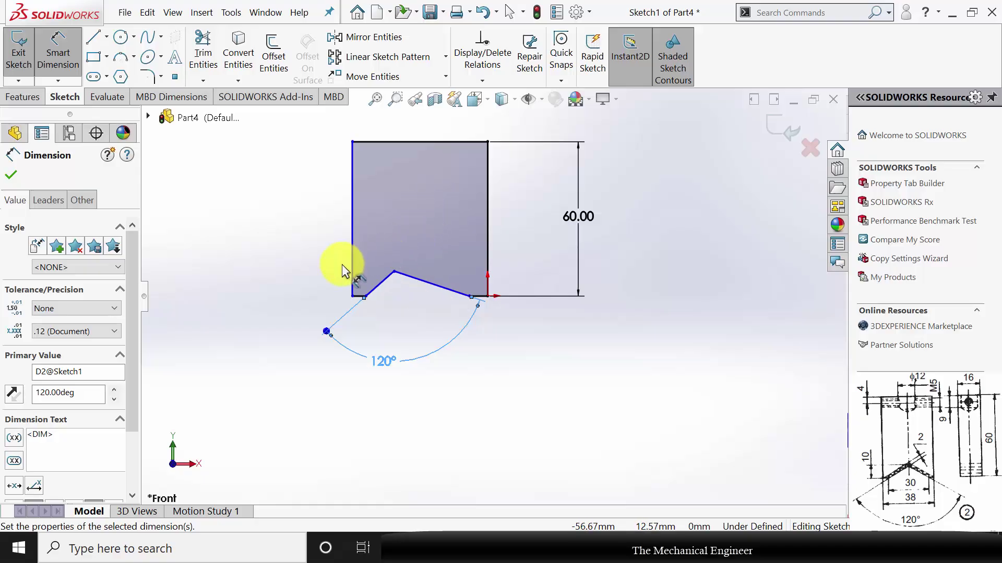
Step: Dimension the notch apex's height above the bottom edge to 10 mm
left_click(394, 271)
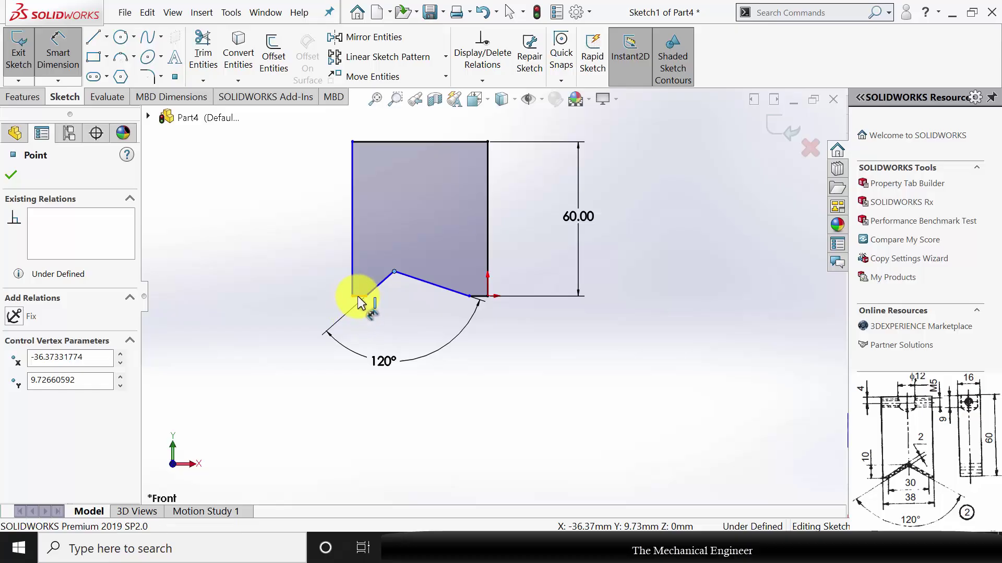
left_click(357, 296)
left_click(289, 286)
type("10")
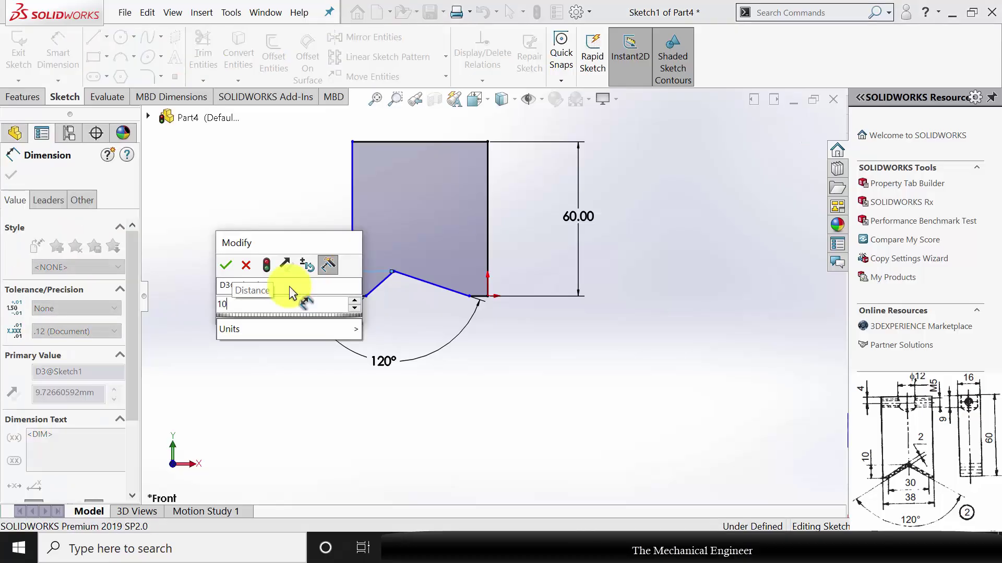
key("Return")
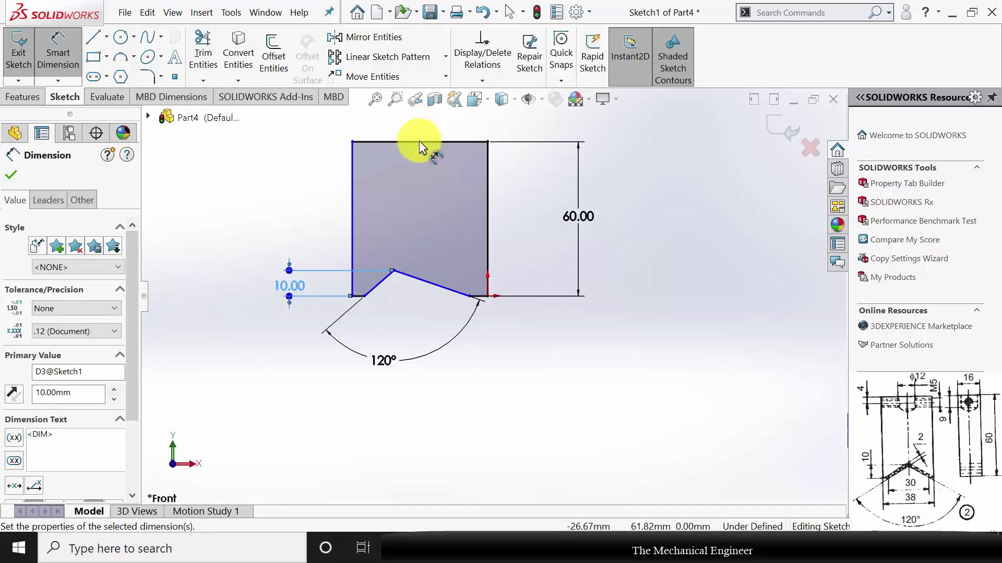
Step: Dimension the profile's top edge to a width of 38 mm
key("z")
left_click(458, 208)
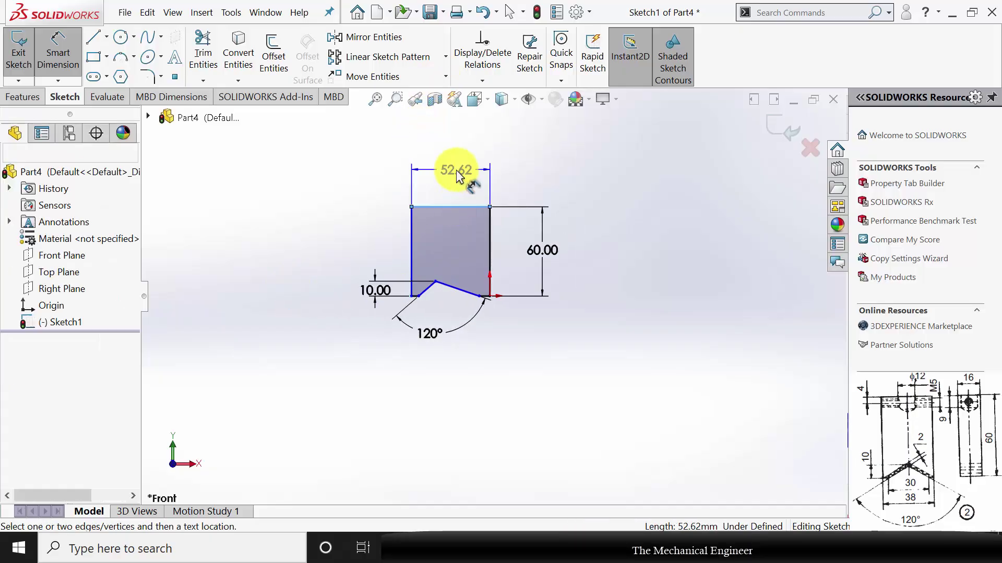
left_click(457, 172)
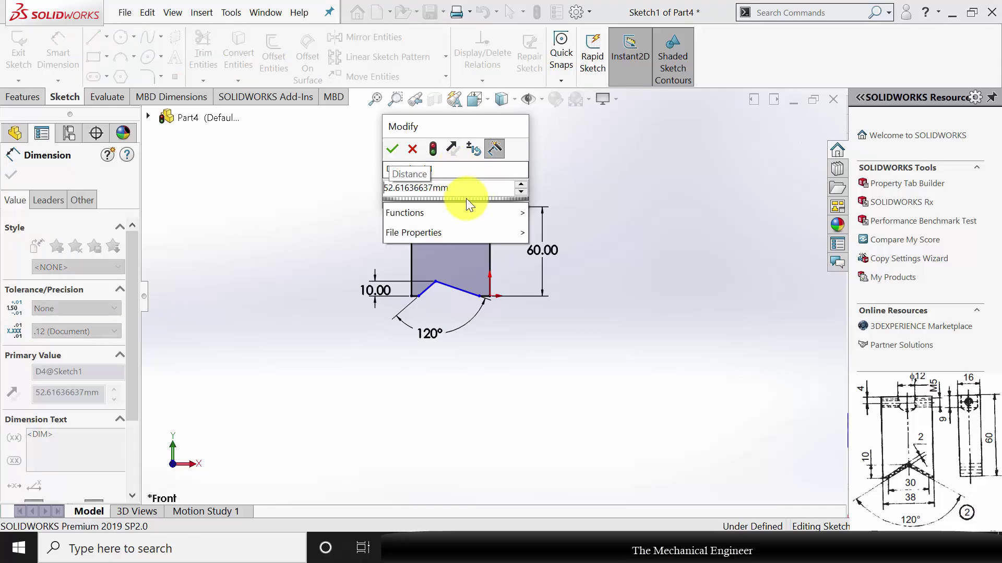
double_click(396, 187)
type("38")
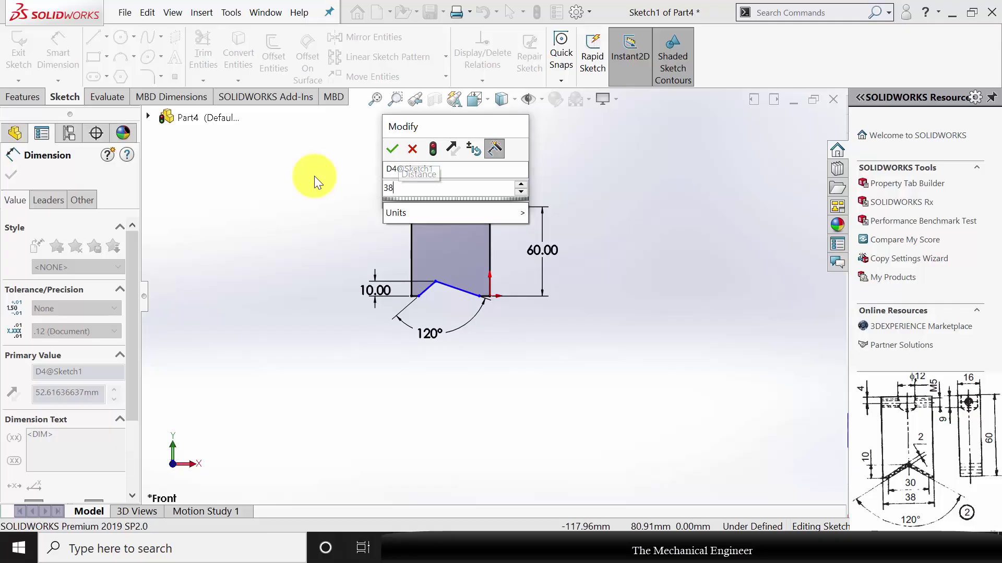
key("Return")
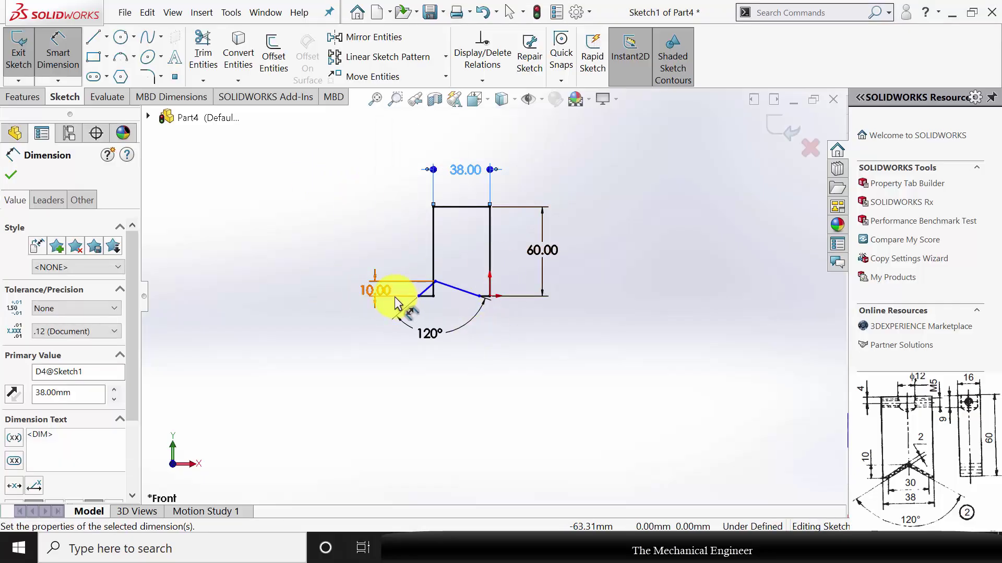
key("Escape")
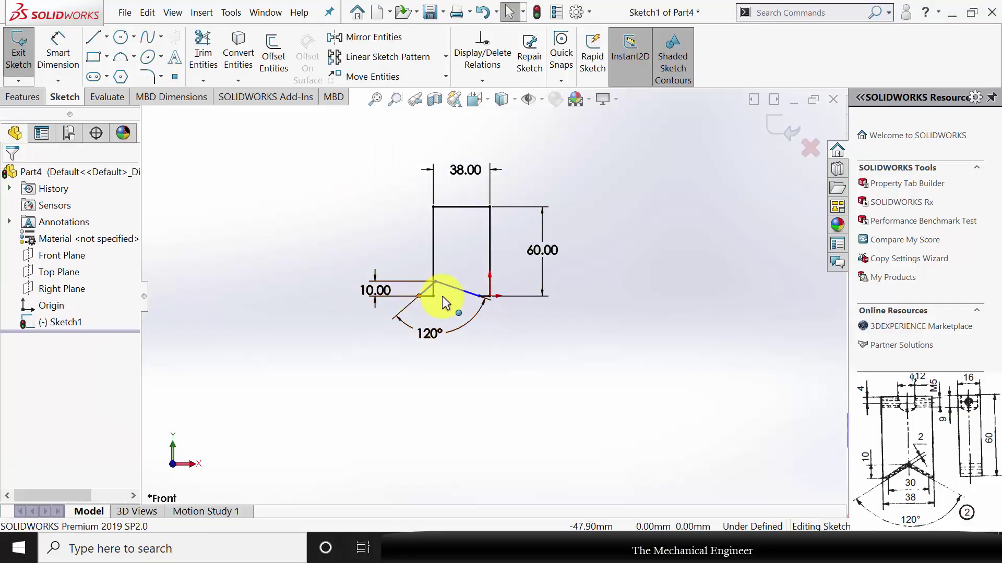
Step: Shift the lower endpoints of the distorted V-notch along the base line, bringing the right endpoint back inside the profile's right side
mouse_move(443, 298)
left_mouse_down()
mouse_move(490, 284)
mouse_move(364, 281)
mouse_move(375, 281)
left_mouse_up()
scroll(439, 284, "down", 3)
left_click(528, 398)
scroll(523, 339, "down", 3)
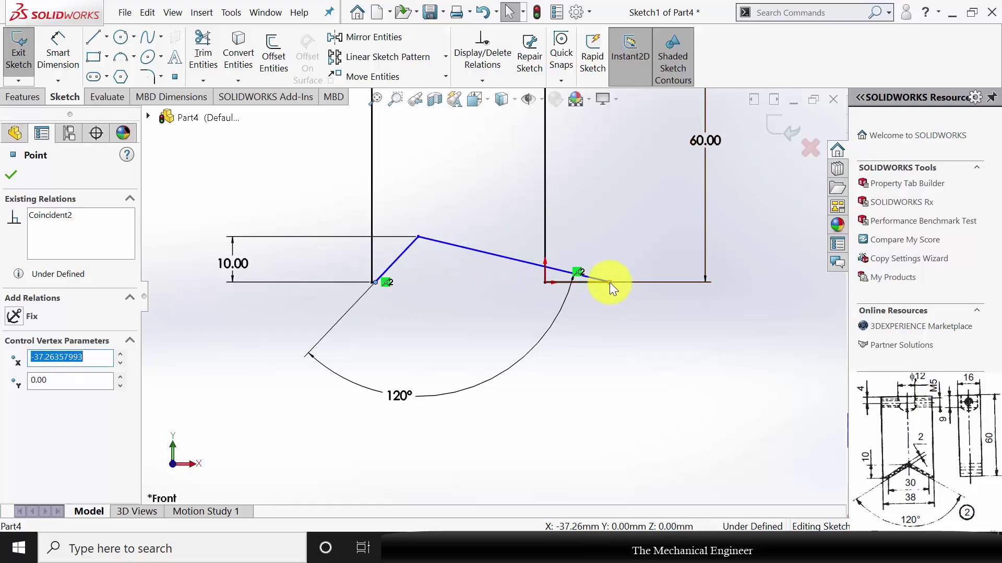
left_click_drag(609, 282, 524, 285)
left_click(574, 402)
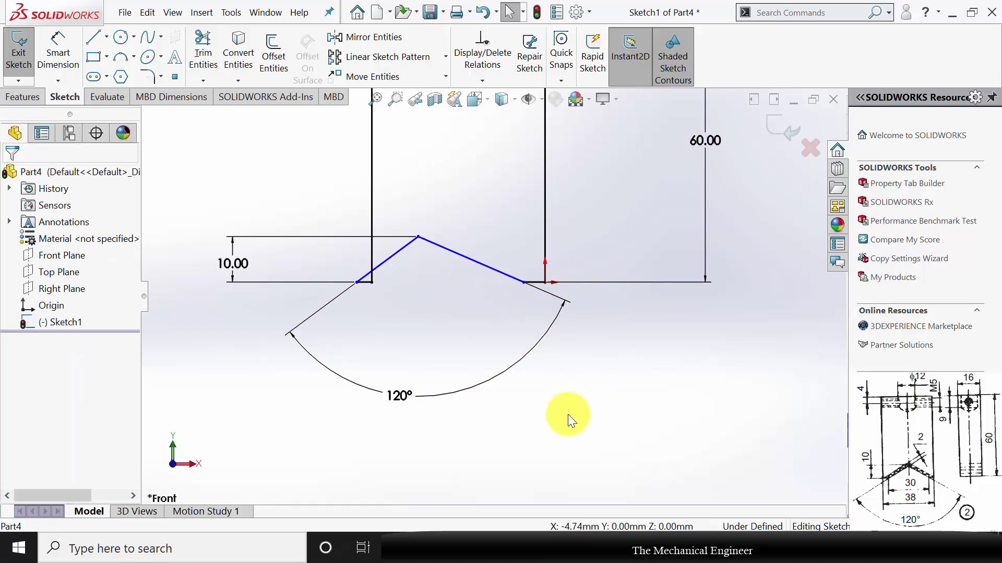
scroll(417, 241, "up", 3)
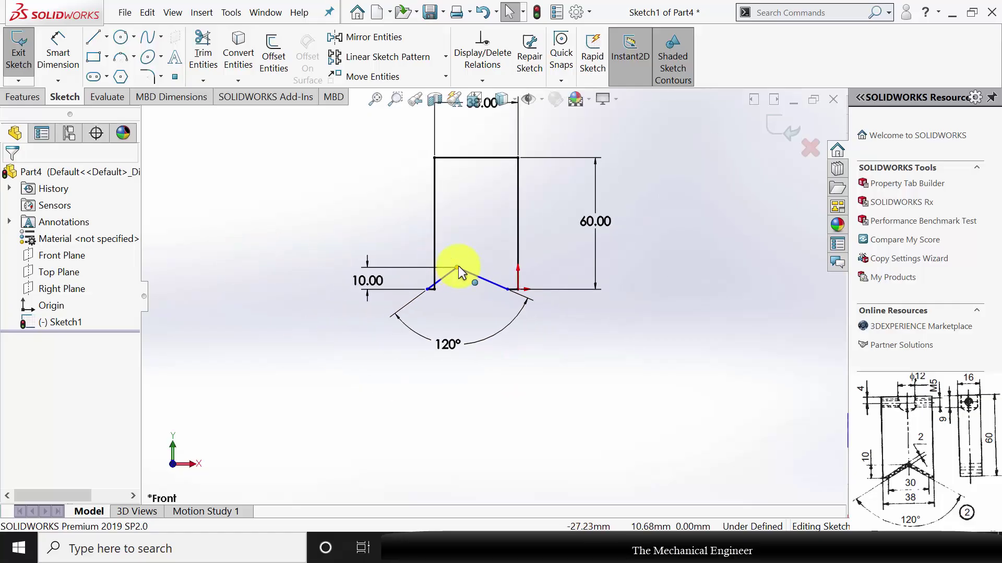
Step: Add a Vertical relation between the notch apex and the midpoint of the profile's top edge
left_click(457, 267)
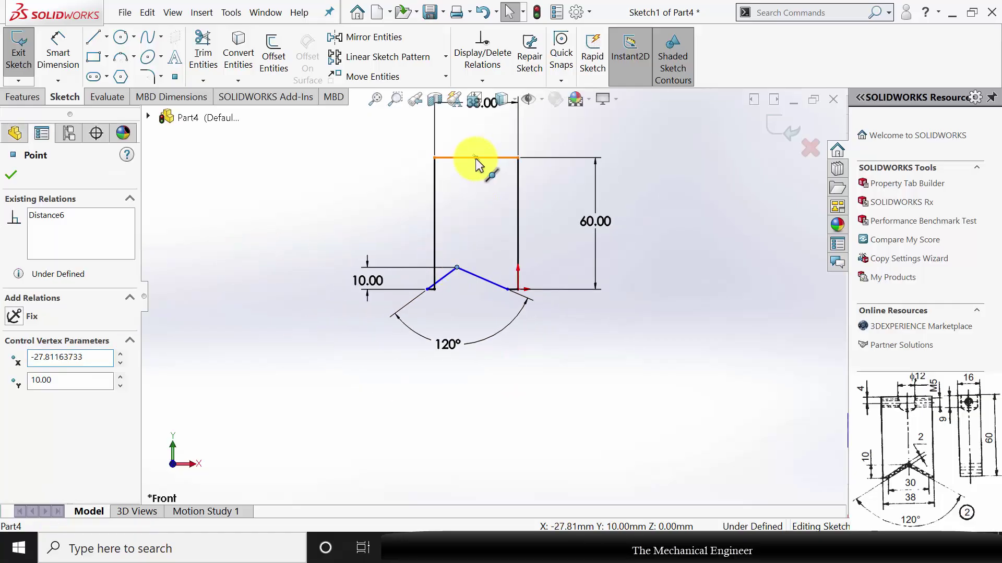
left_click(475, 158, "ctrl")
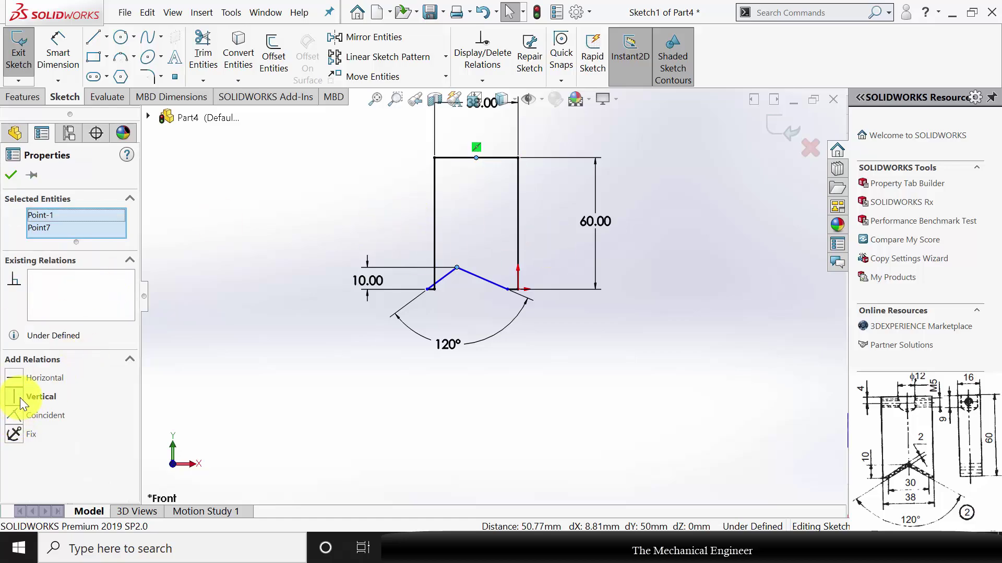
left_click(21, 398)
left_click(11, 175)
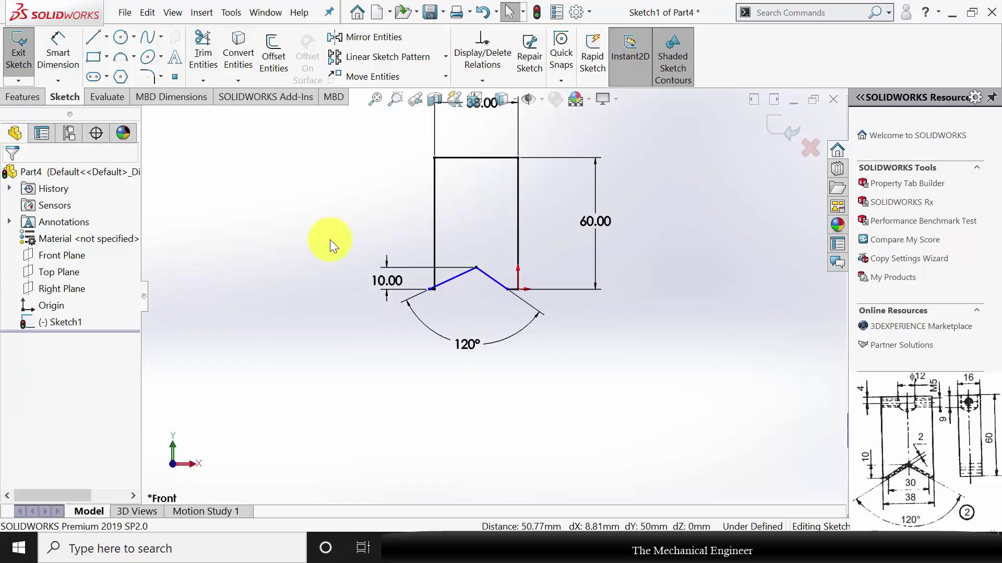
Step: Reposition the notch's lower endpoints inside the profile's vertical sides, leaving a short horizontal segment at each bottom corner
scroll(386, 251, "down", 4)
left_click_drag(488, 364, 513, 365)
left_click(576, 412)
scroll(672, 374, "down", 3)
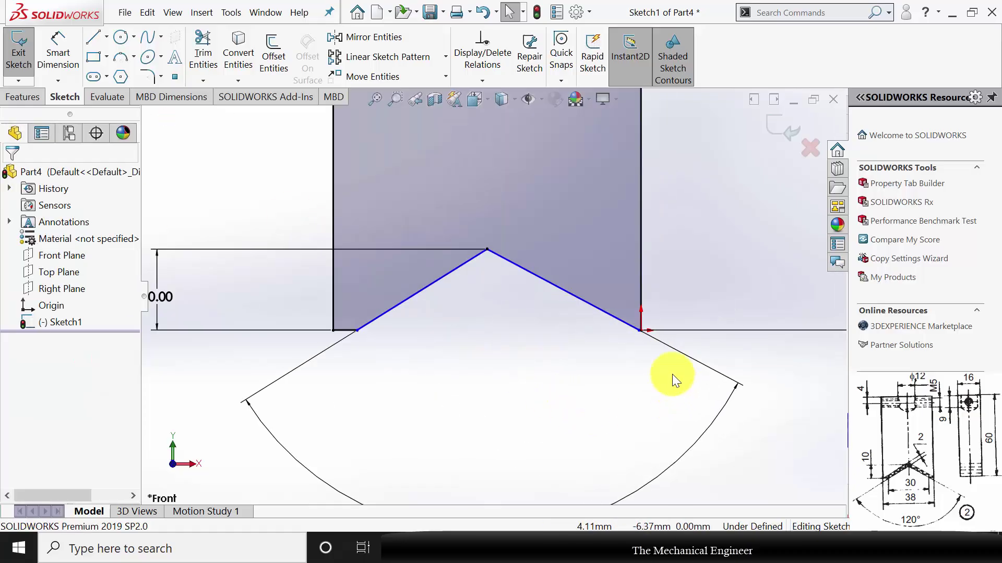
left_click(638, 331)
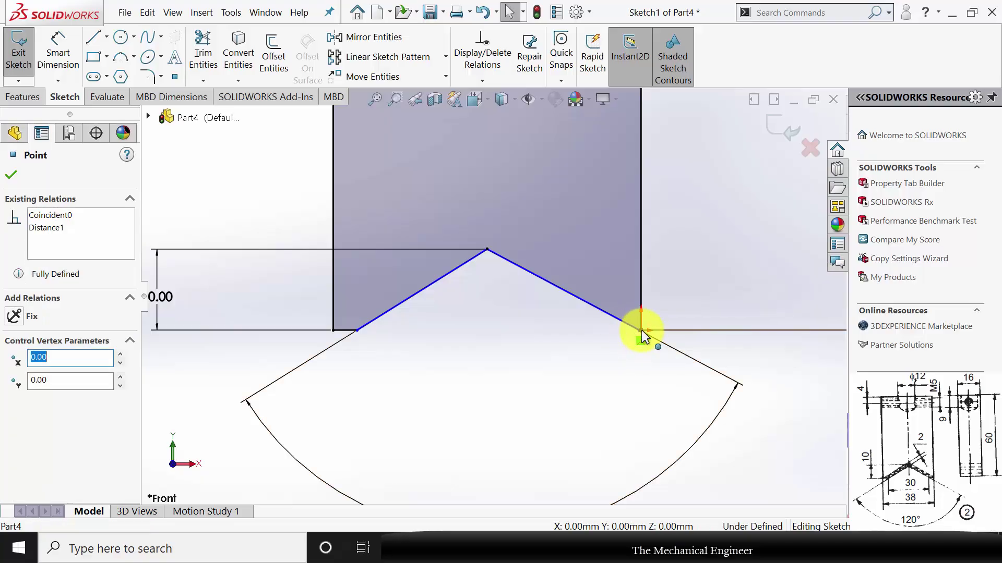
left_click_drag(637, 330, 627, 330)
left_click(617, 372)
scroll(521, 375, "up", 2)
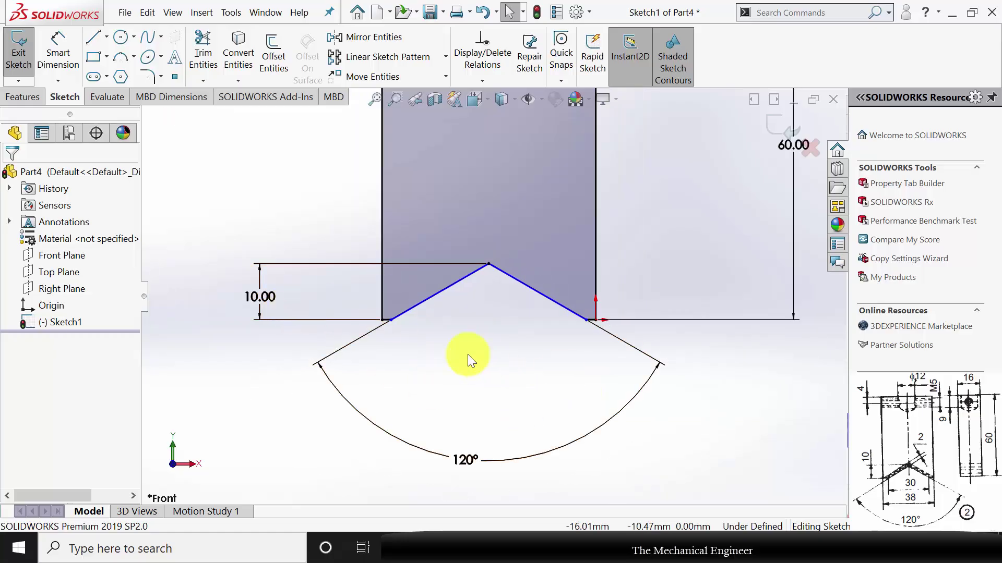
Step: Add an Equal relation between the two short horizontal segments on either side of the V-notch
left_click(389, 321)
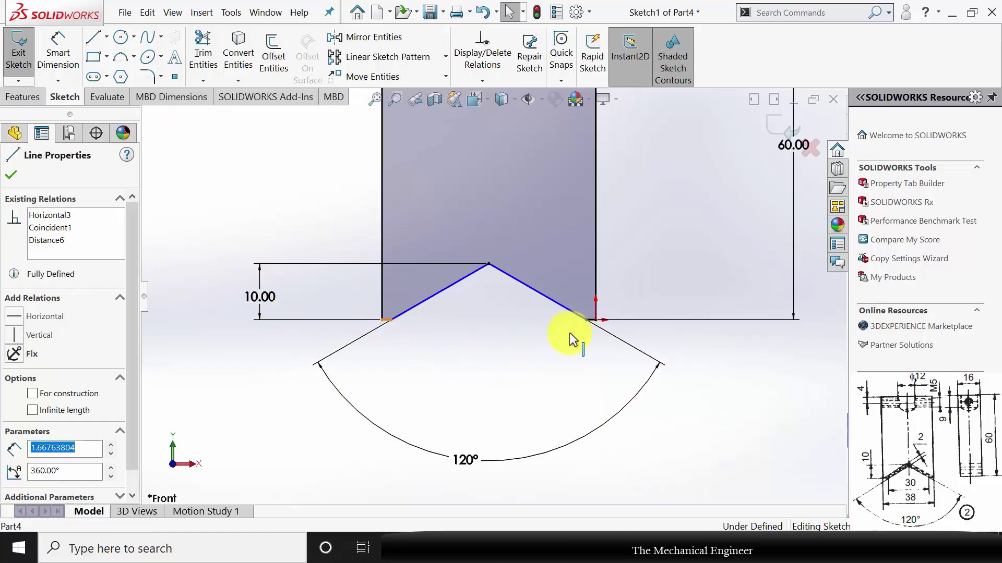
scroll(590, 324, "down", 3)
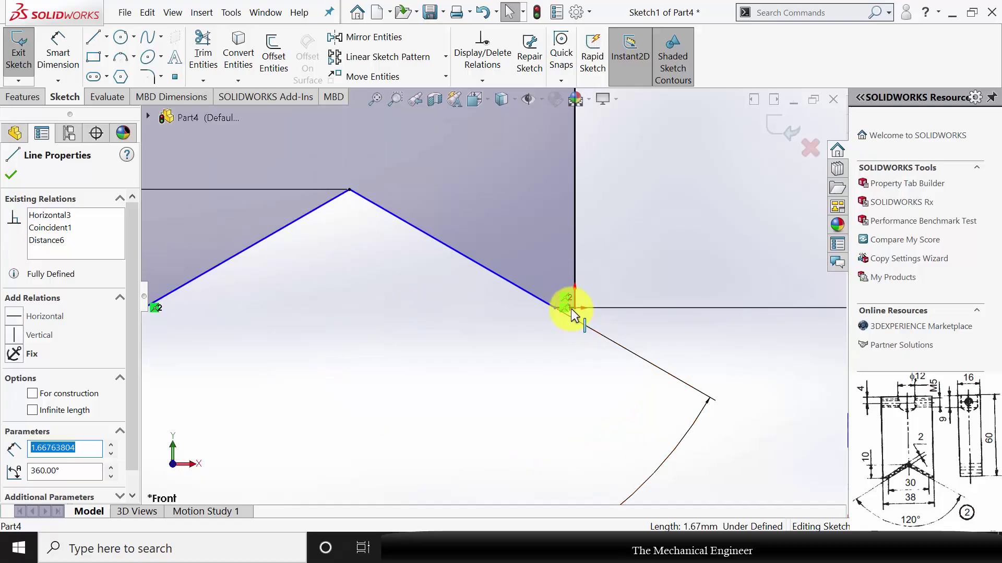
left_click(581, 314, "ctrl")
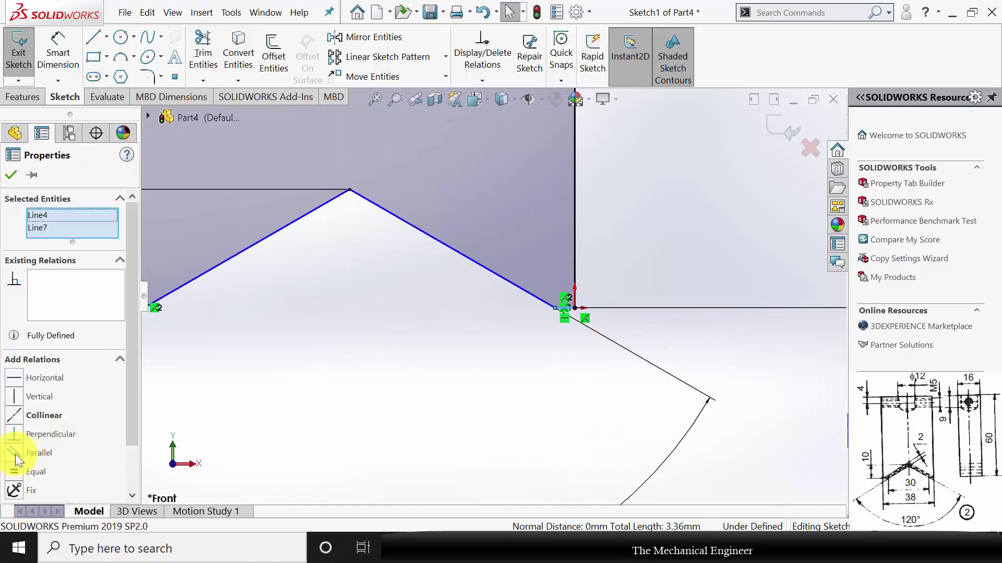
left_click(16, 469)
scroll(360, 431, "up", 3)
left_click(420, 390)
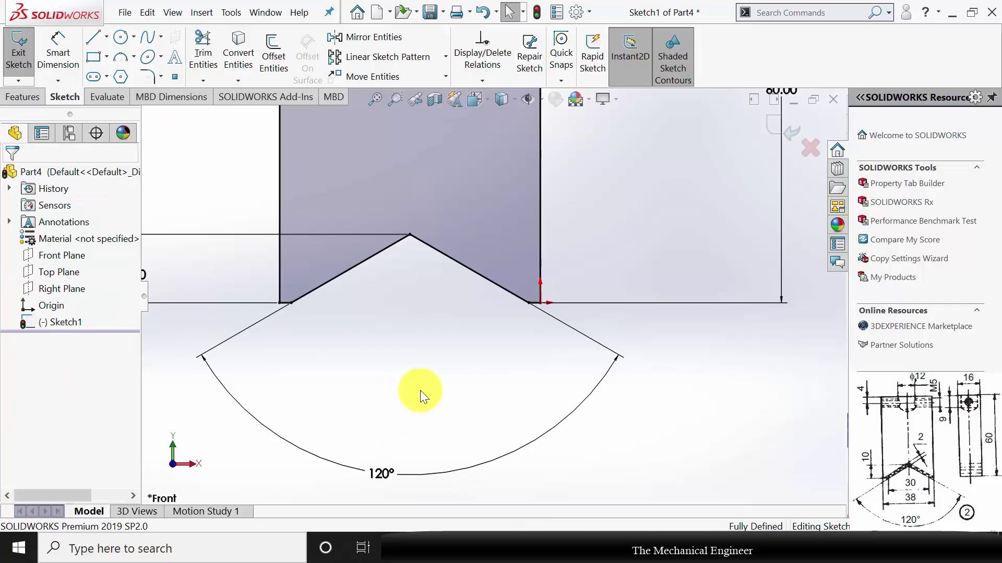
Step: Extrude the V-notched profile as a blind boss to a depth of 16 mm
scroll(475, 330, "up", 3)
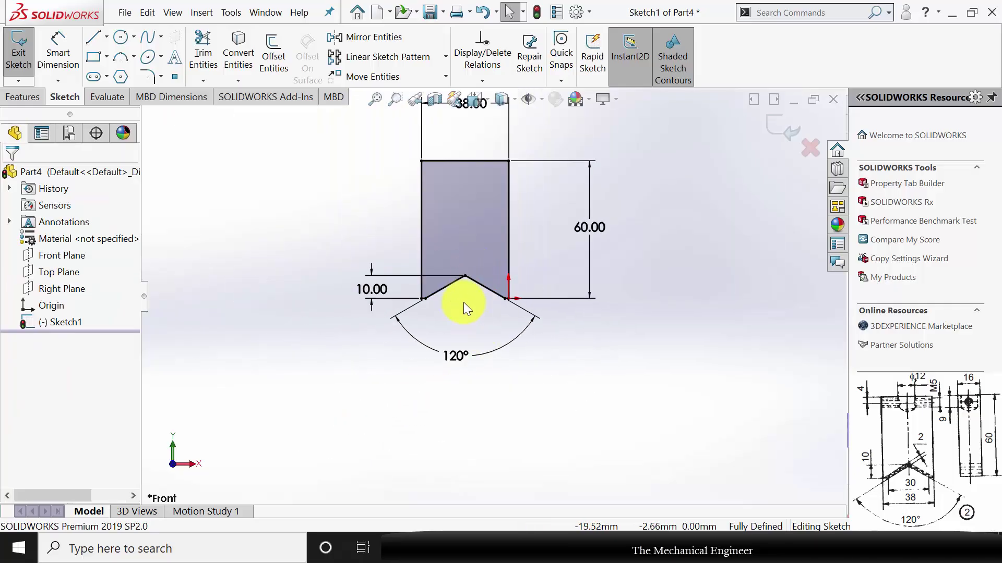
left_click(27, 99)
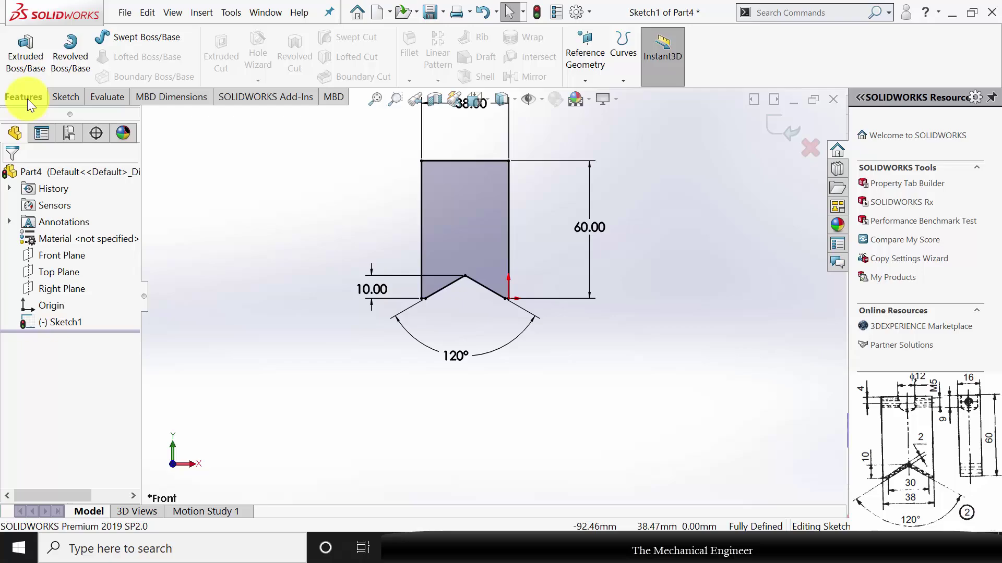
left_click(24, 54)
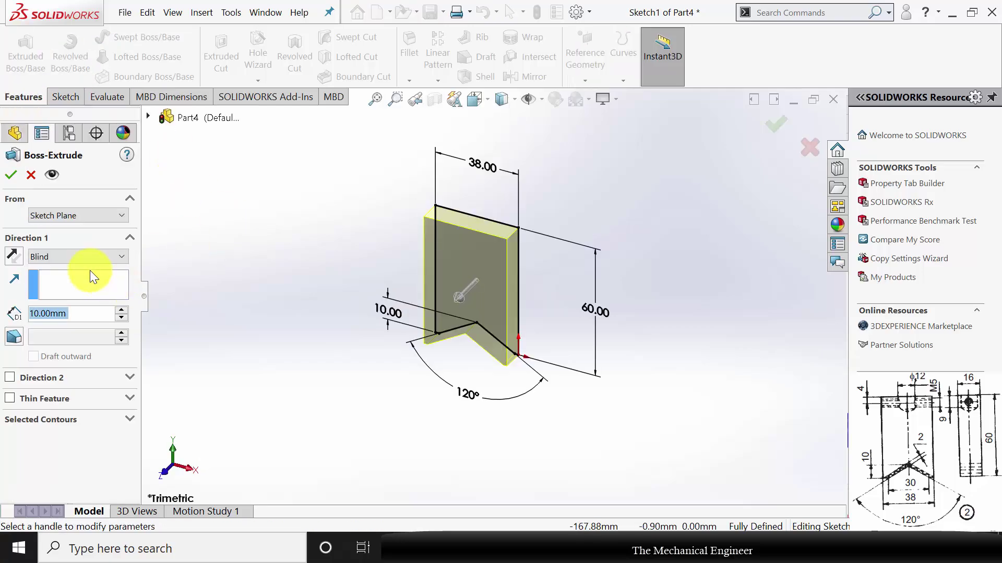
type("16")
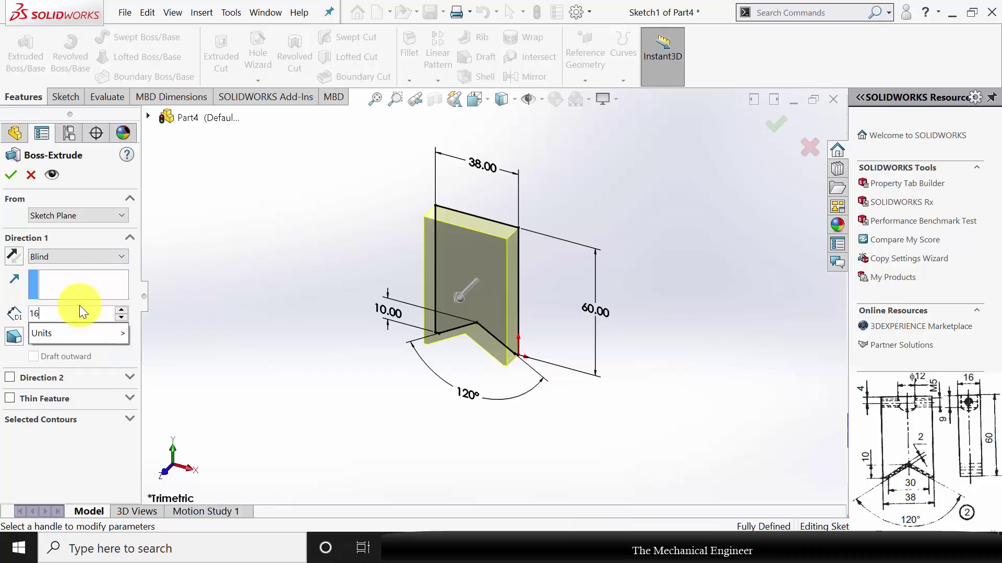
key("Return")
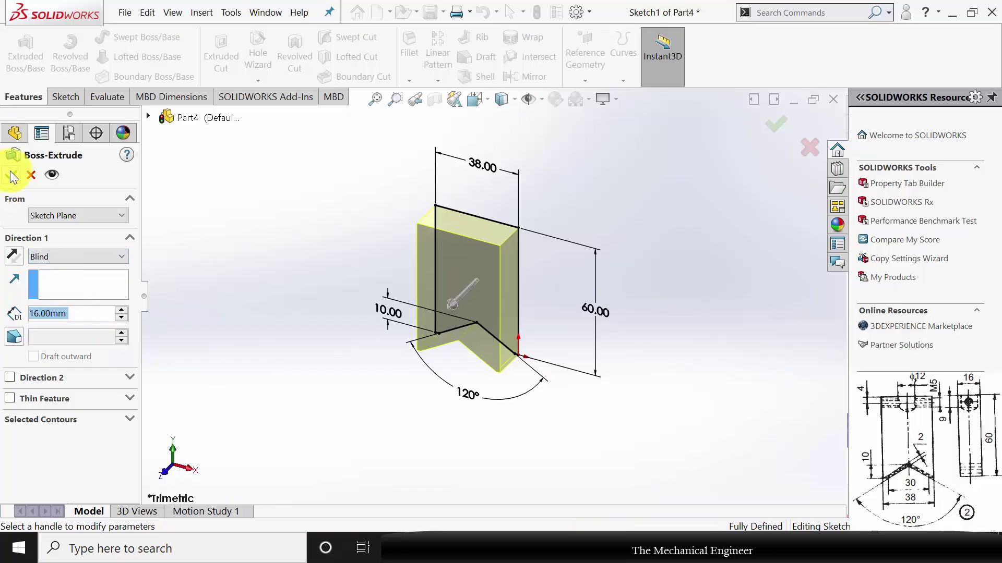
left_click(10, 175)
middle_click_drag(431, 369, 459, 348)
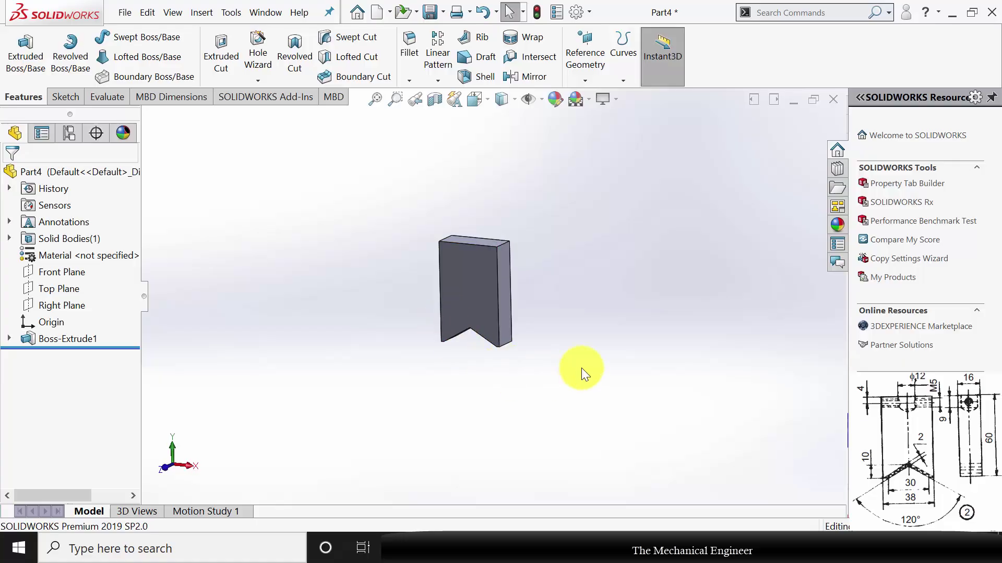
Step: Start a sketch on the block's top face and draw a circle about 7.14 mm in radius near its middle
middle_click_drag(501, 381, 508, 240)
left_click(501, 243)
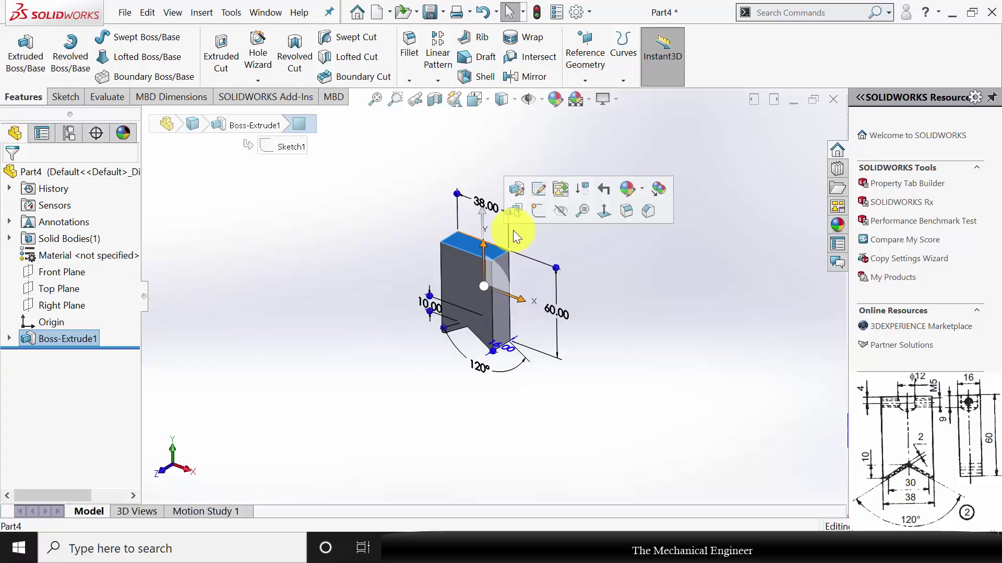
left_click(538, 210)
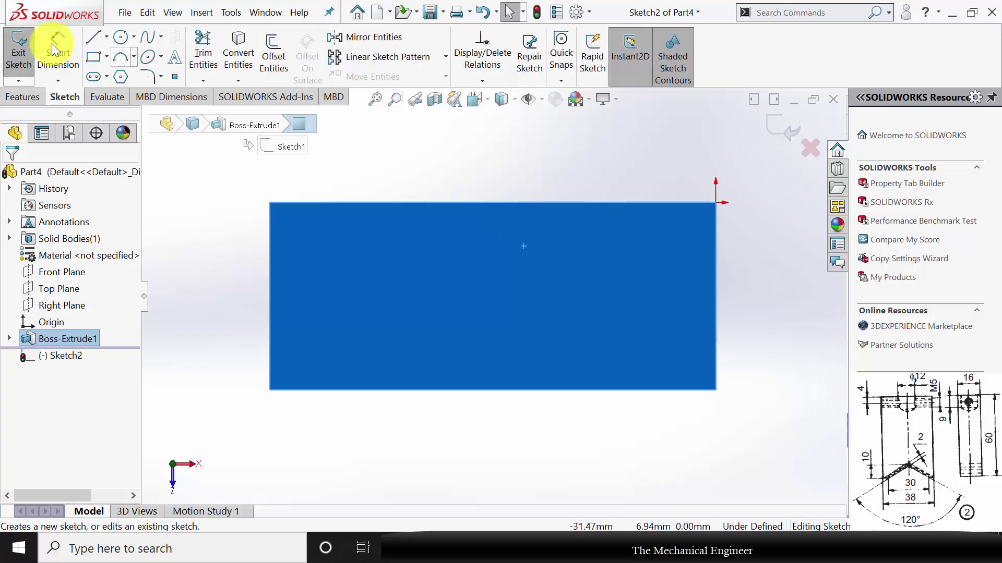
left_click(121, 37)
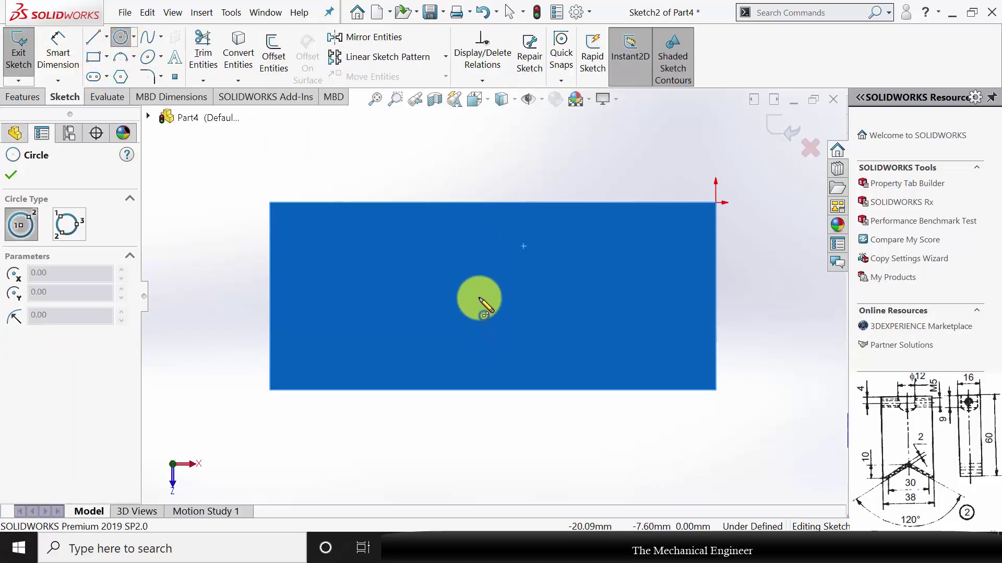
left_click(479, 300)
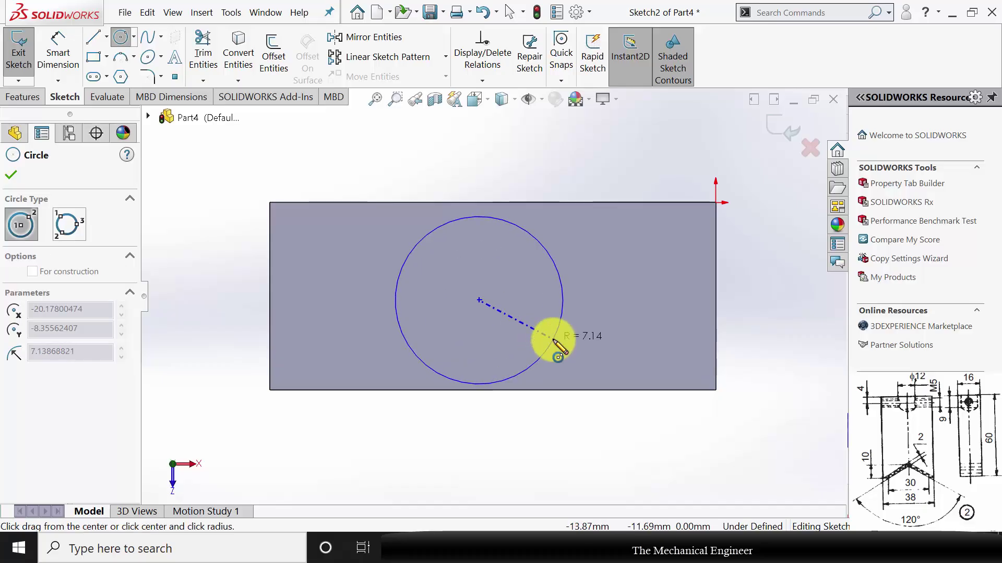
left_click(553, 340)
Step: Dimension the circle on the top face to a 12 mm diameter
left_click(58, 53)
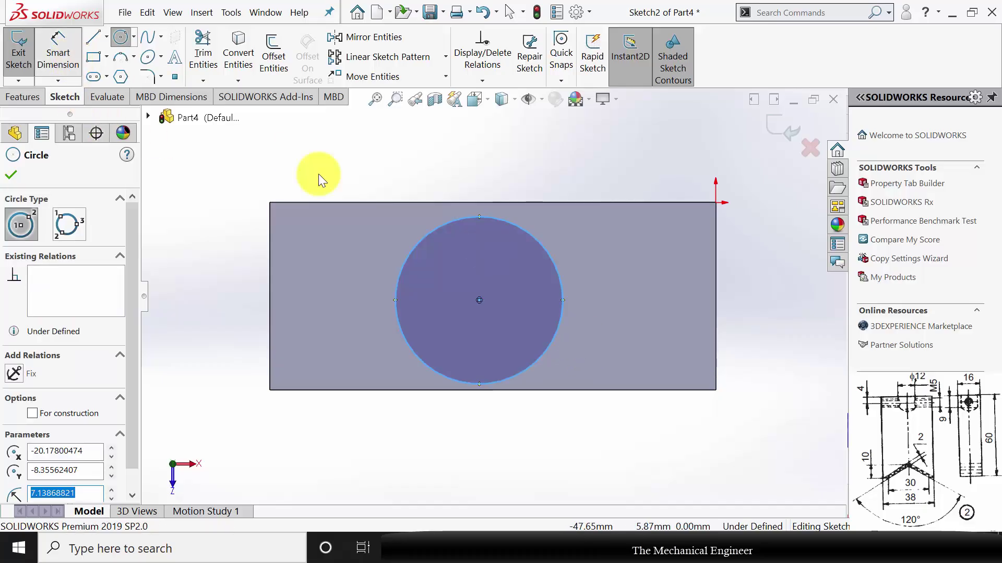
left_click(551, 259)
left_click(491, 153)
type("12")
key("Return")
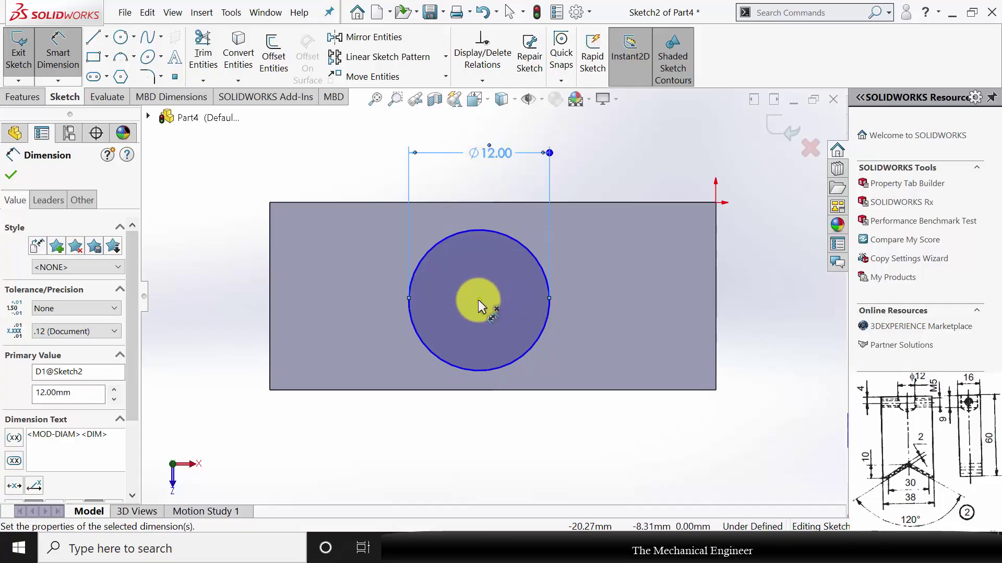
Step: Position the circle's centre 38/2 mm from the short edge at the origin and 8 mm from the long edge through the origin
left_click(479, 301)
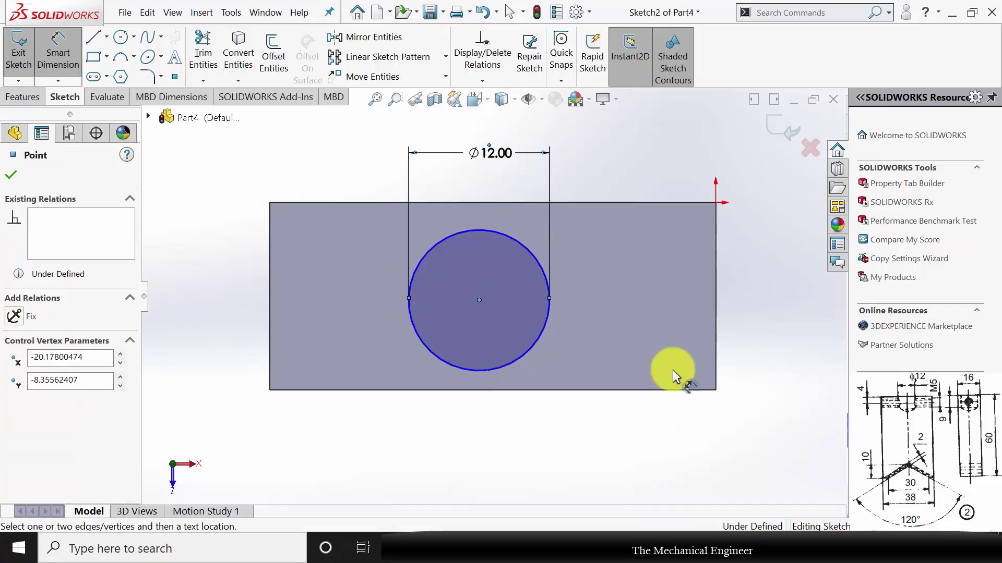
left_click(716, 311)
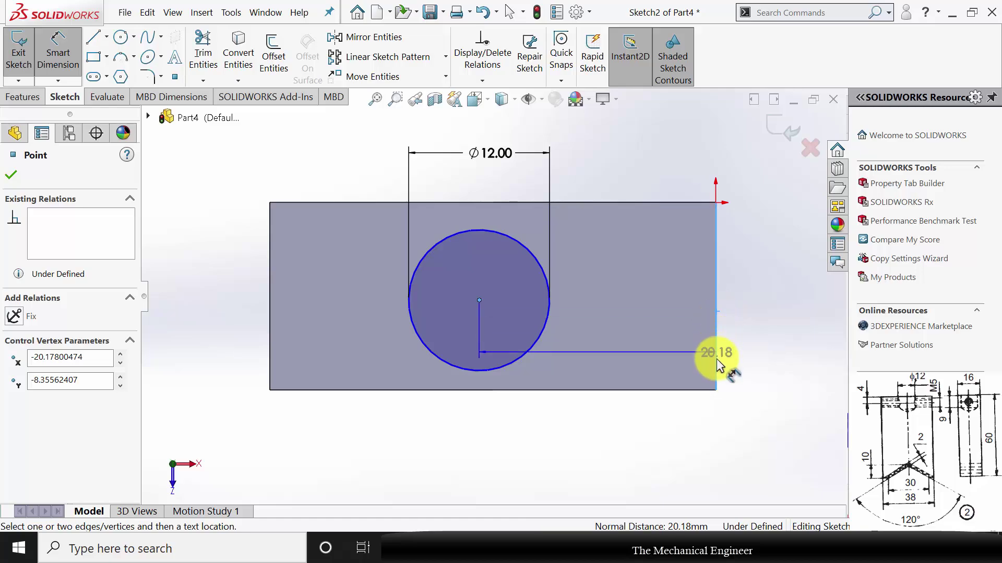
left_click(631, 446)
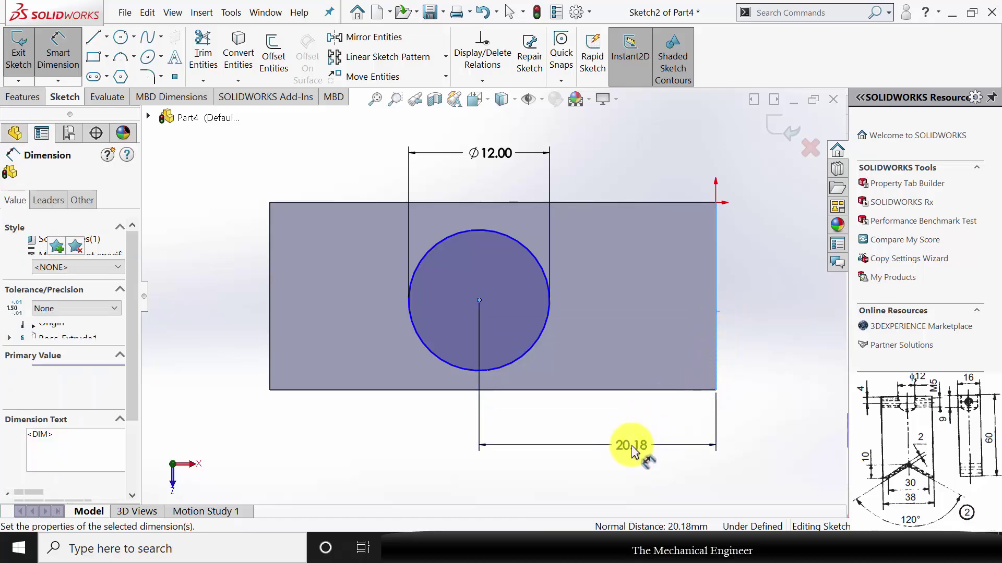
type("3")
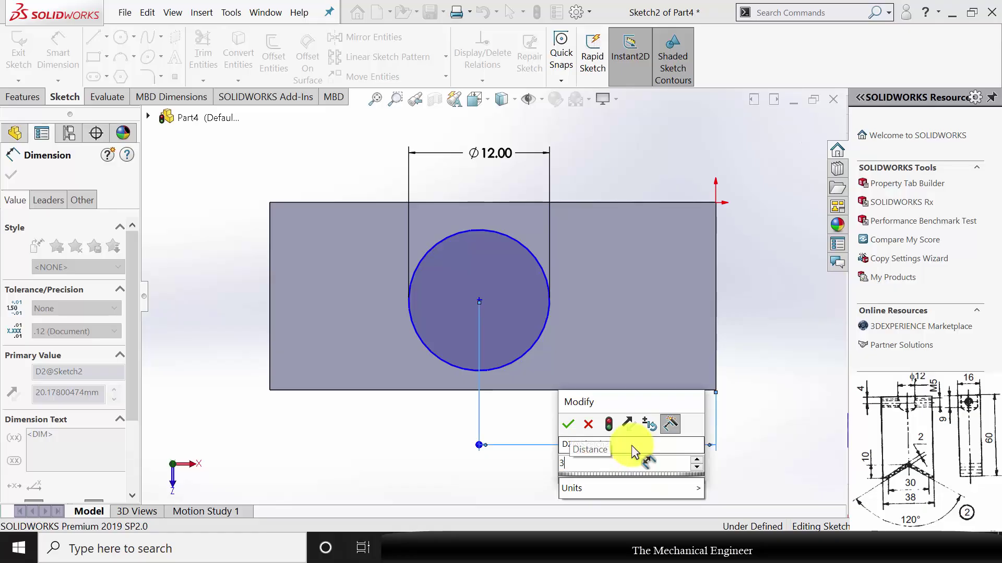
type("8/2")
key("Return")
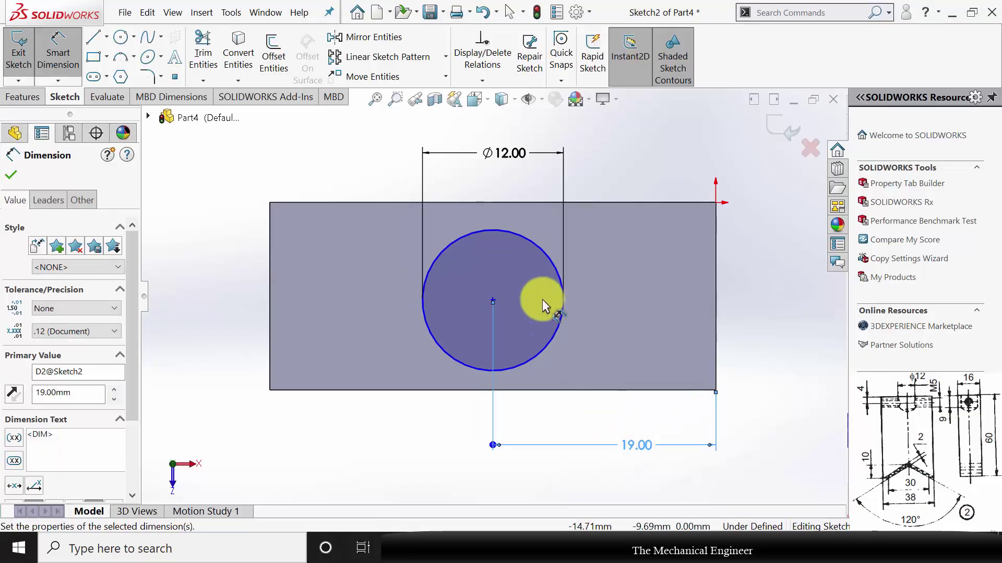
left_click(492, 300)
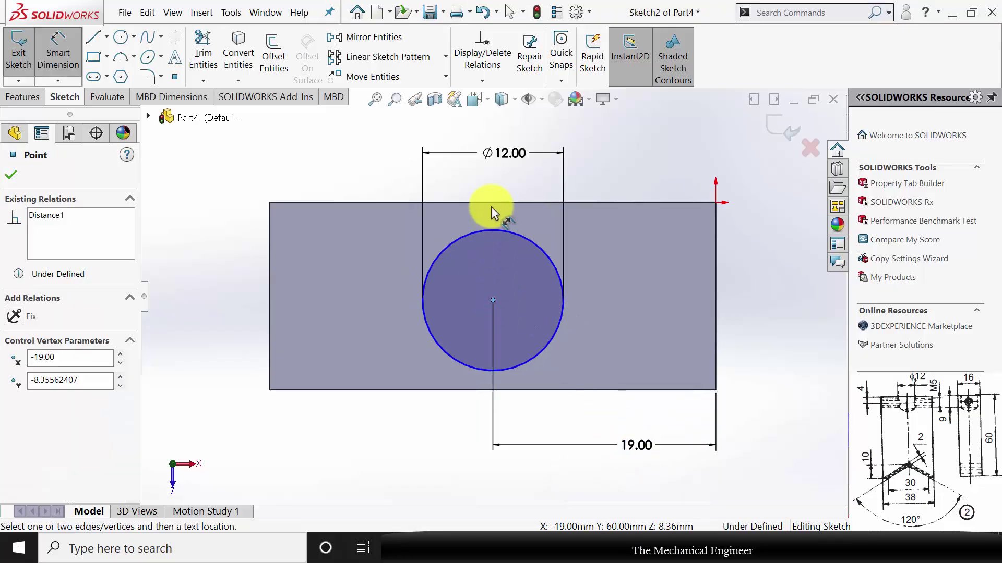
left_click(490, 202)
left_click(764, 225)
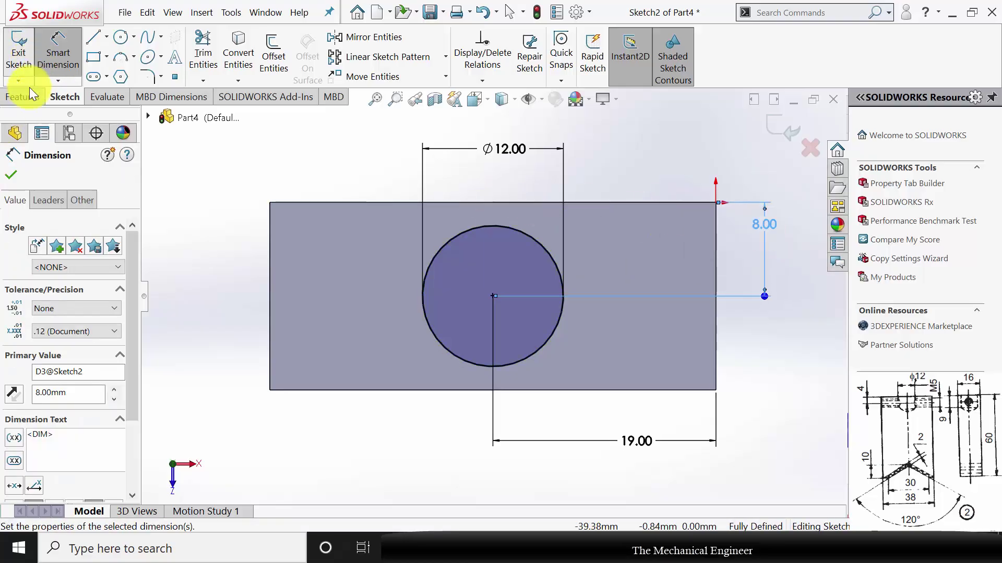
Step: Extrude-cut the 12 mm circle into the block from the top face as a blind hole 9 mm deep
left_click(23, 96)
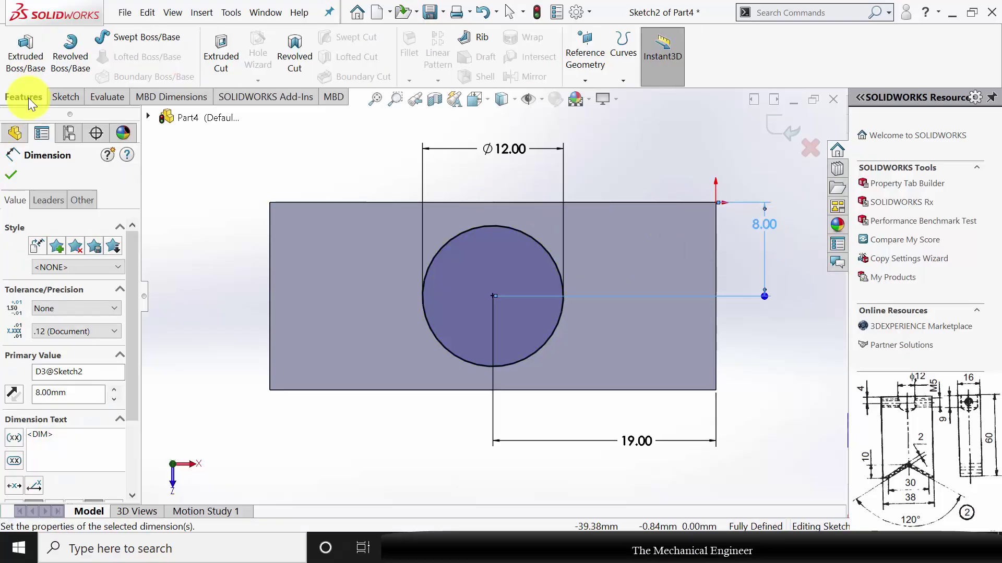
left_click(220, 58)
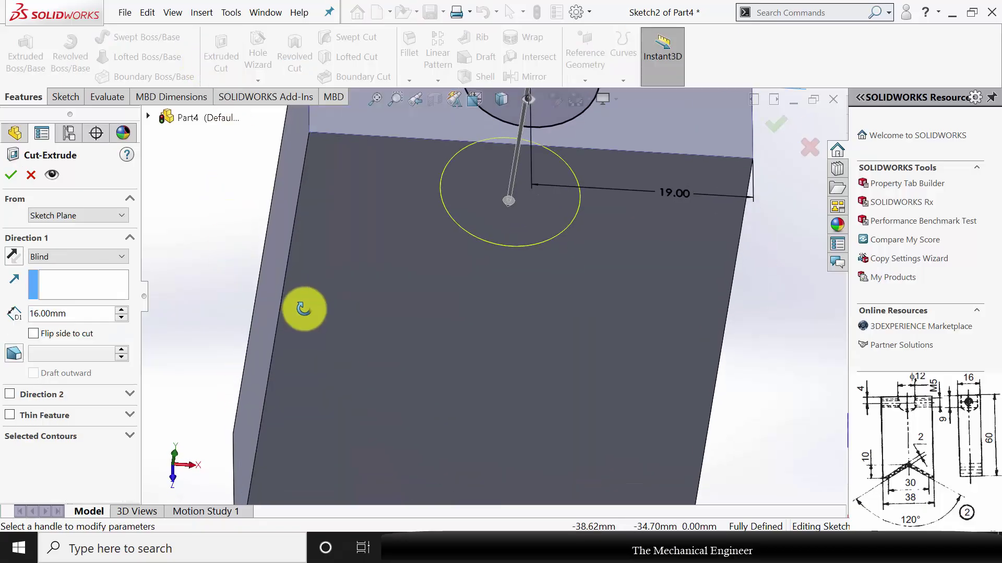
left_click(79, 318)
key("ctrl+a")
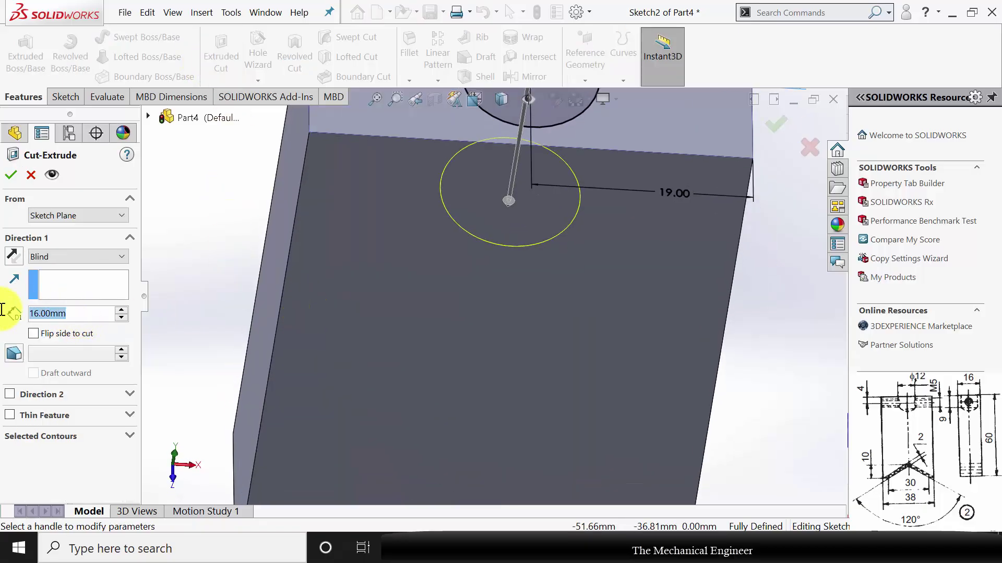
type("9")
key("Return")
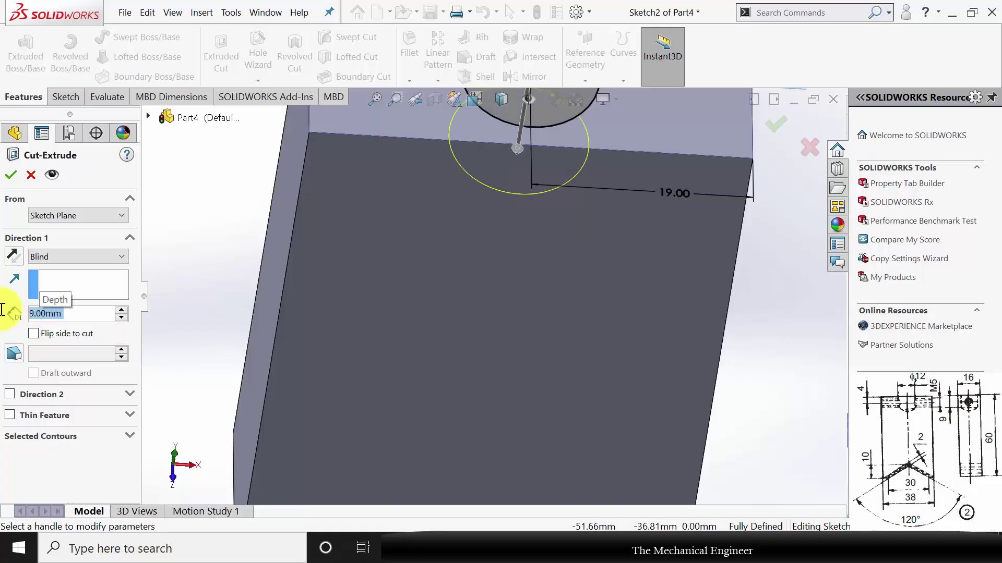
left_click(13, 177)
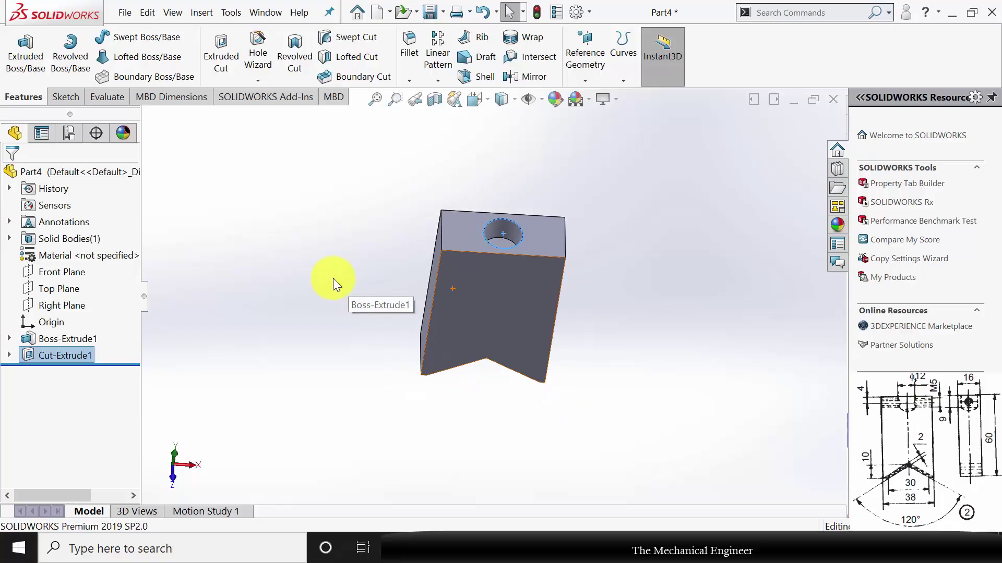
Step: Start a sketch on the block's narrow side face and draw a circle about 3.33 mm in diameter near the upper end
mouse_move(333, 278)
middle_mouse_down()
mouse_move(519, 283)
mouse_move(358, 268)
mouse_move(458, 257)
middle_mouse_up()
left_click(481, 239)
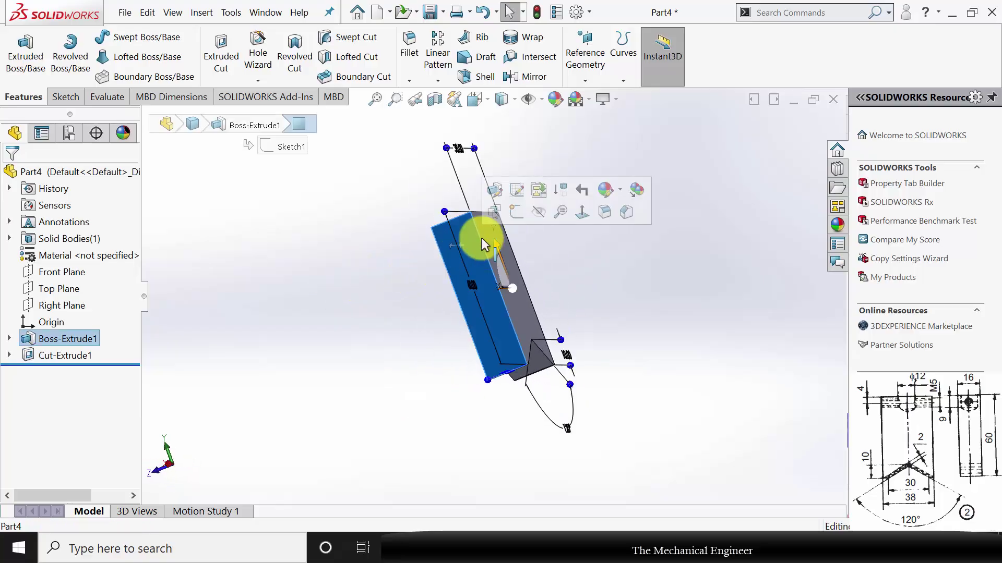
left_click(509, 214)
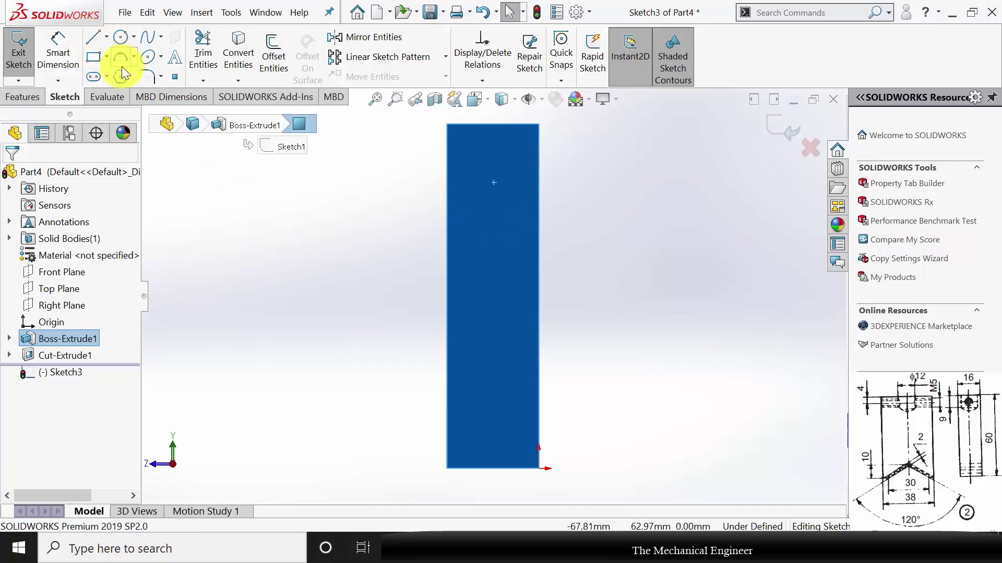
left_click(121, 36)
scroll(530, 141, "down", 2)
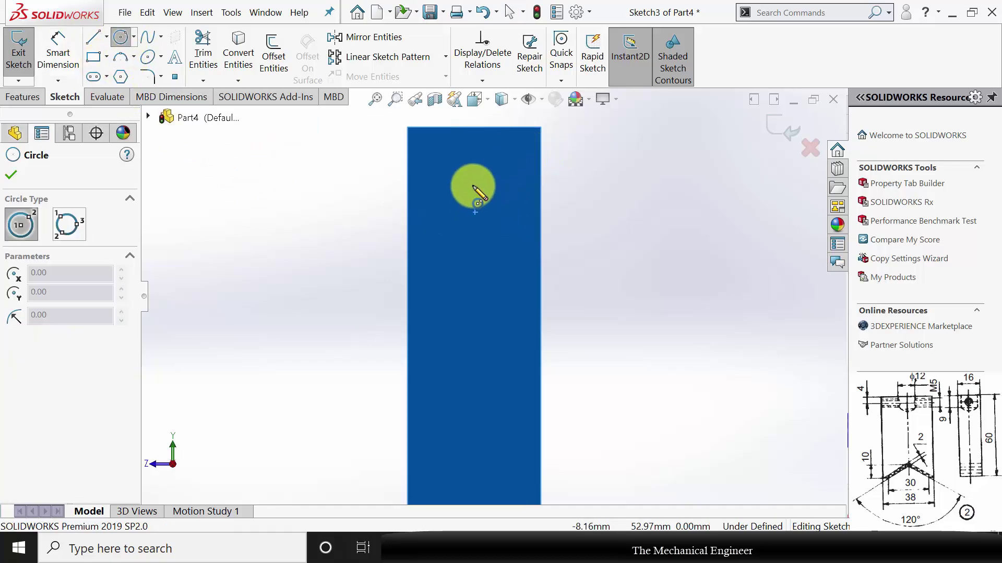
left_click_drag(473, 186, 476, 199)
Step: Dimension the circle on the narrow side face to a 5 mm diameter
left_click(61, 54)
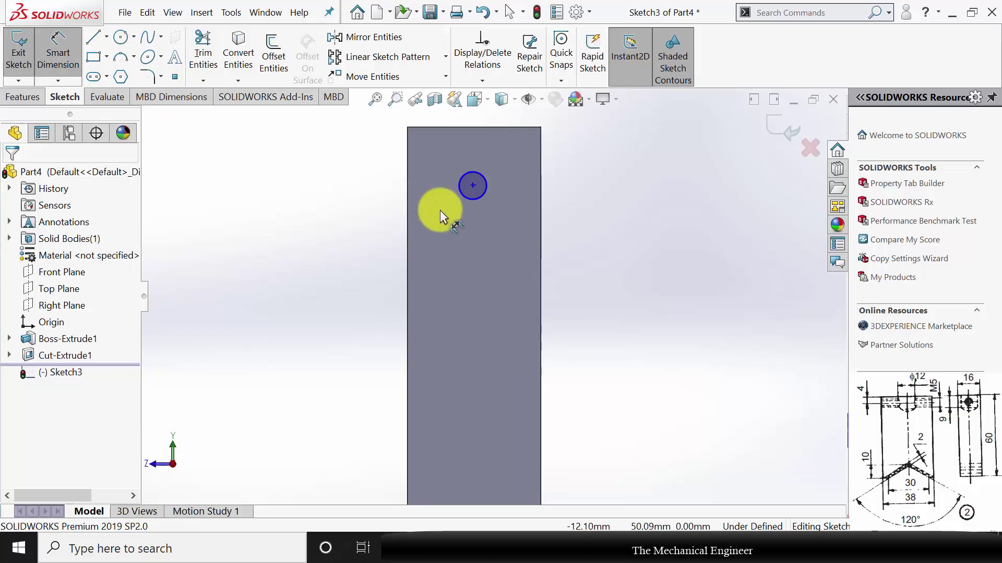
left_click(485, 190)
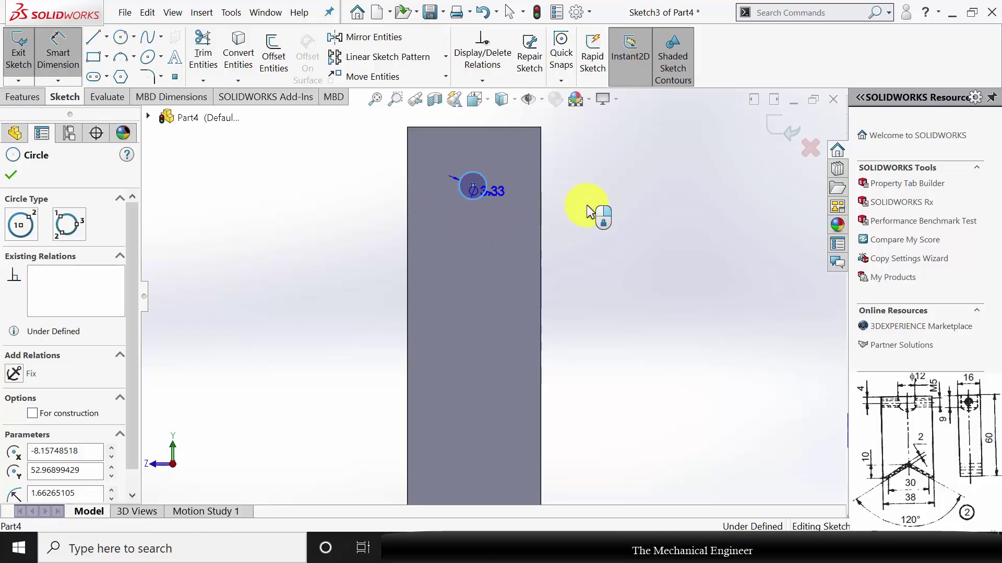
left_click(613, 207)
type("5")
key("Return")
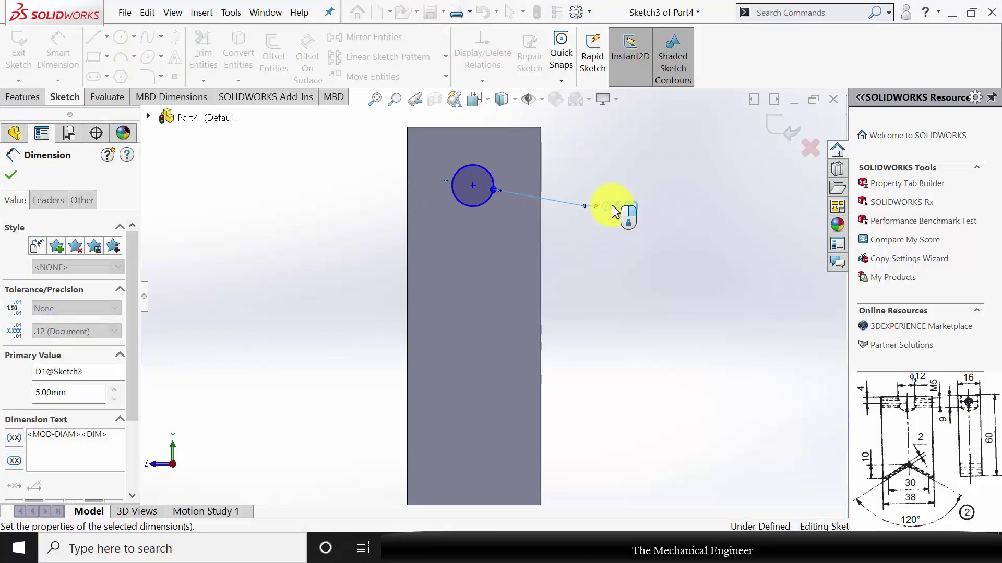
Step: Position the 5 mm circle's centre 4 mm below the face's upper edge and 8 mm from its long vertical edge
left_click(472, 185)
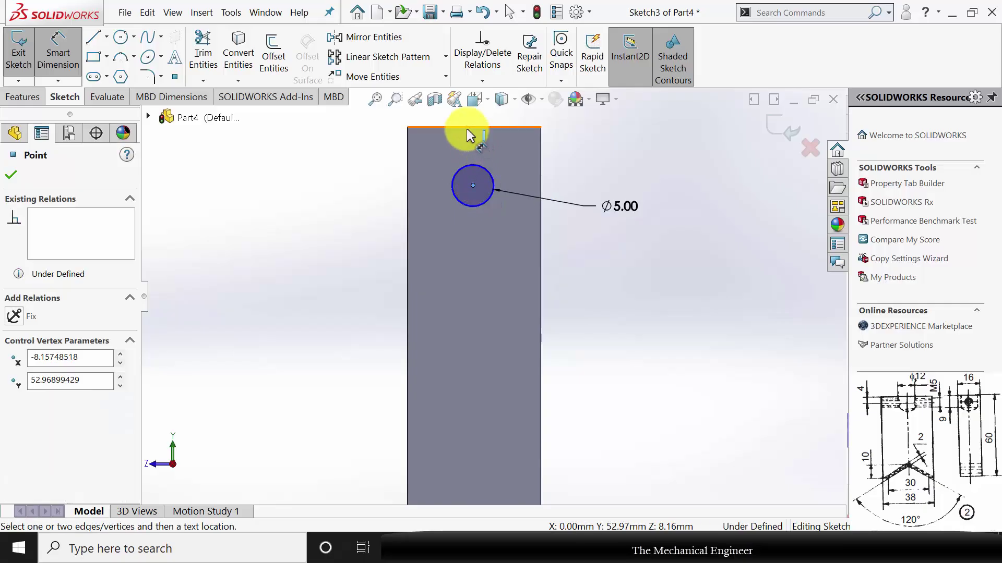
left_click(467, 130)
left_click(593, 136)
type("4")
key("Return")
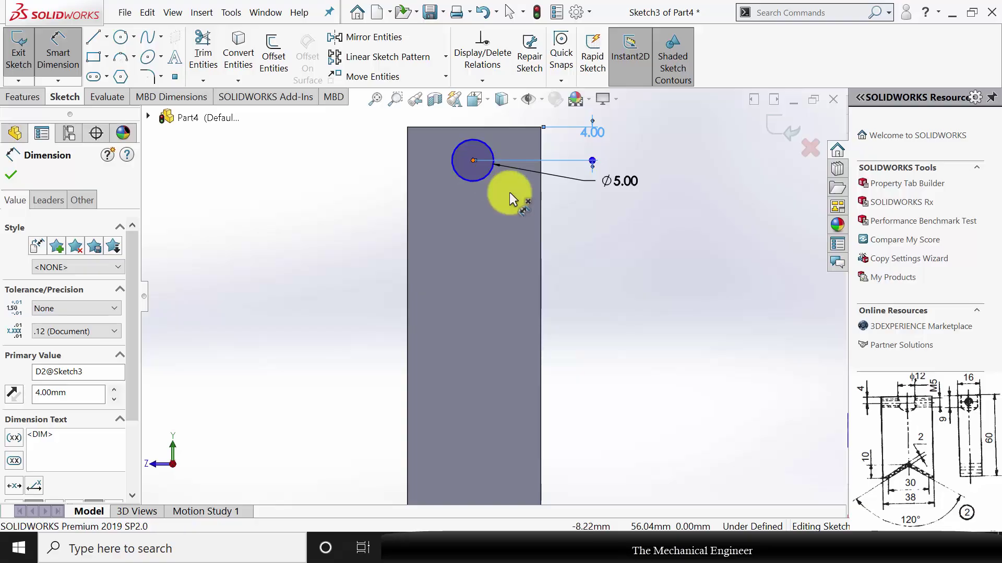
left_click(542, 194)
left_click(611, 245)
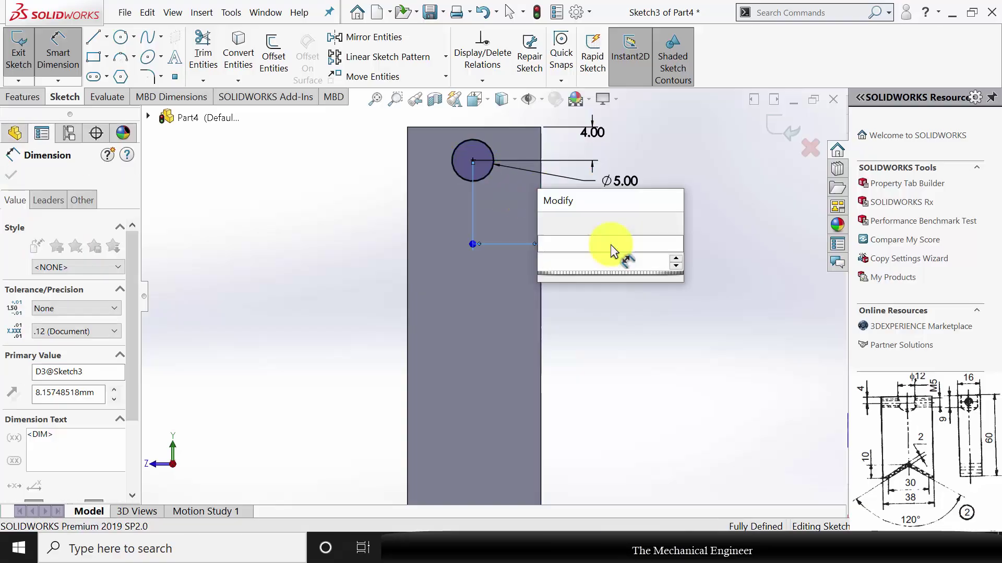
type("8")
key("Return")
Step: Extrude-cut the 5 mm circle through the whole block with the Through All end condition
left_click(17, 97)
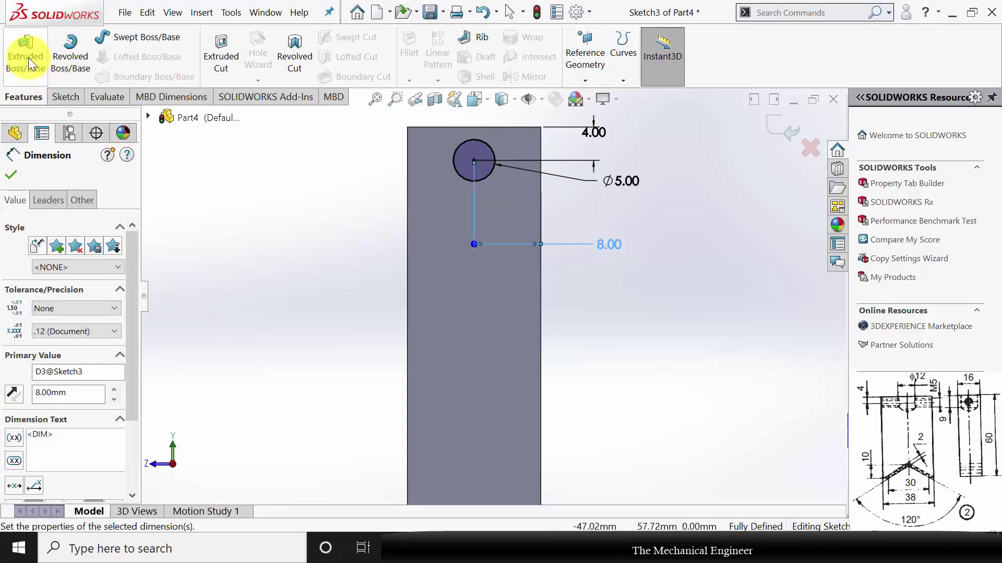
left_click(211, 58)
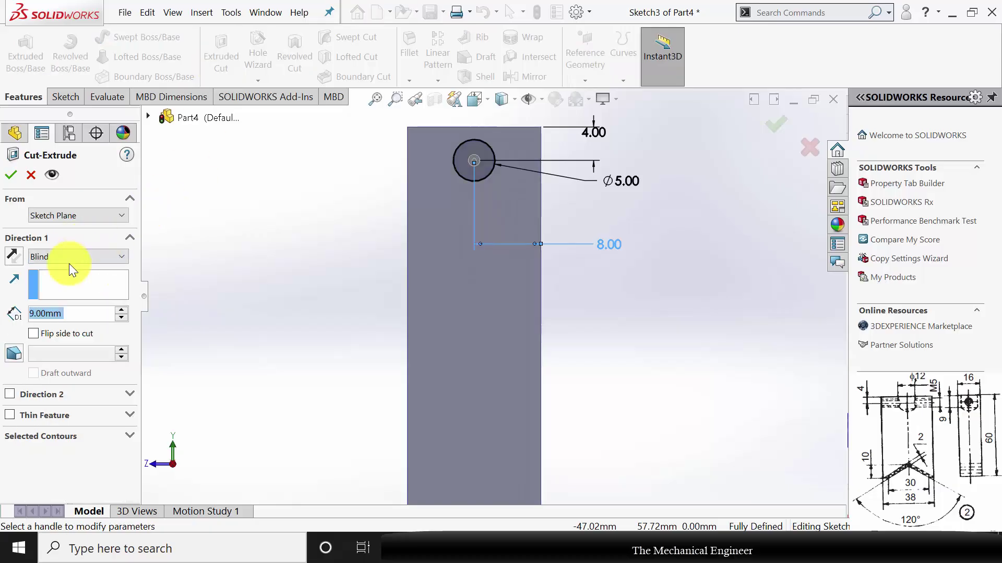
left_click(69, 259)
left_click(87, 282)
left_click(11, 175)
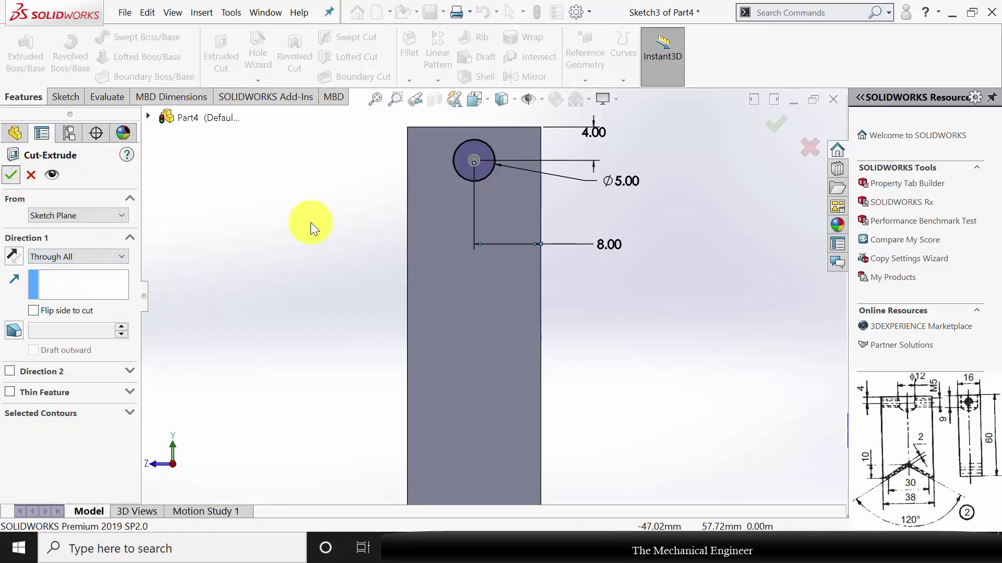
left_click(392, 325)
Step: Start a sketch on the block's large notched face and draw a slanted centerline about 25.65 mm long above the notch's left edge
middle_click_drag(428, 361, 566, 416)
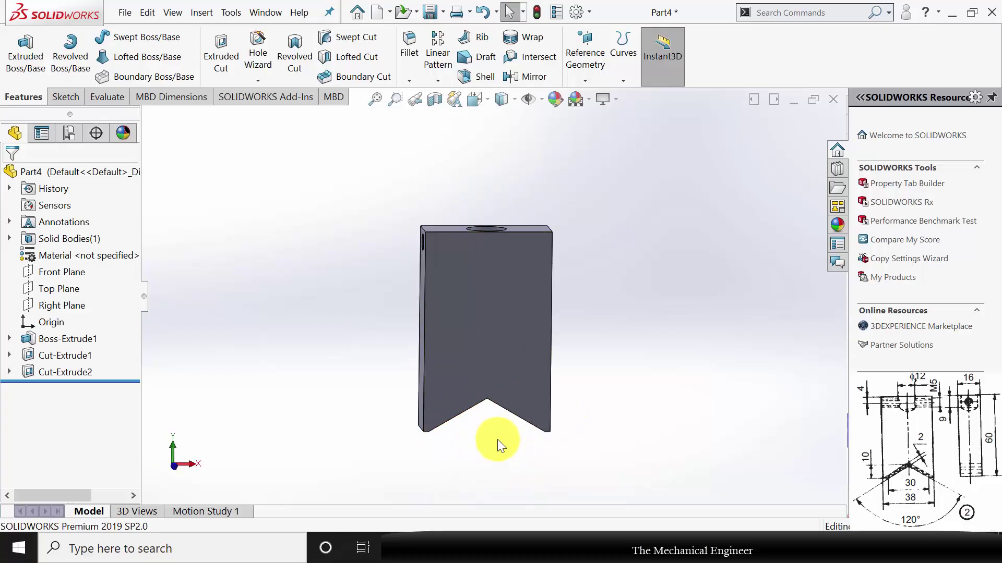
left_click(501, 386)
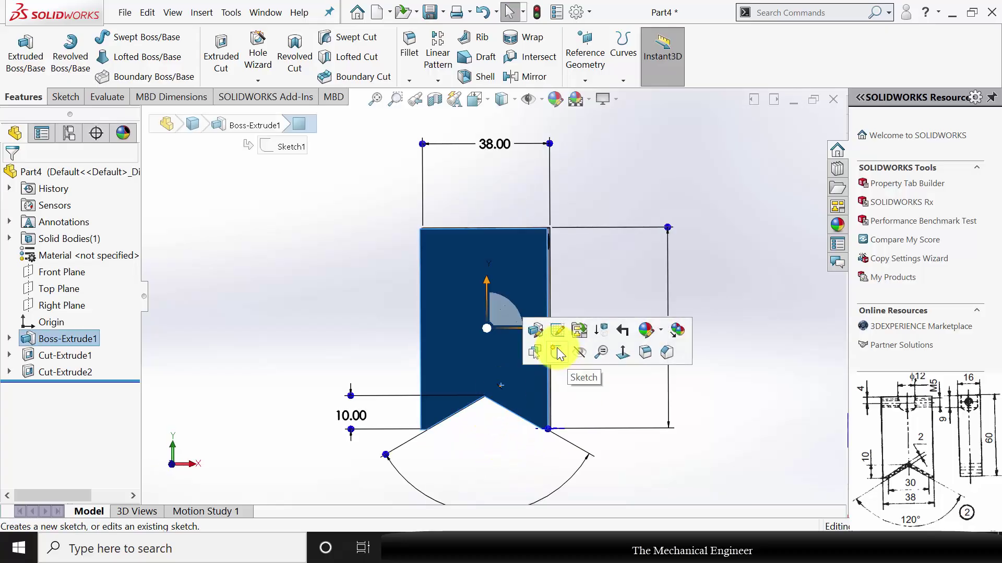
left_click(557, 352)
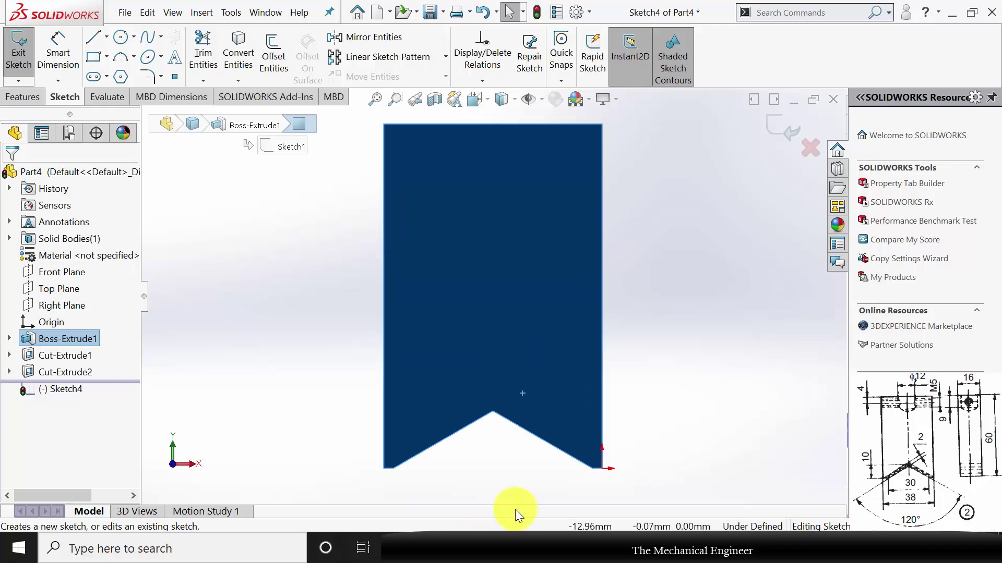
scroll(515, 509, "down", 5)
left_click(374, 398)
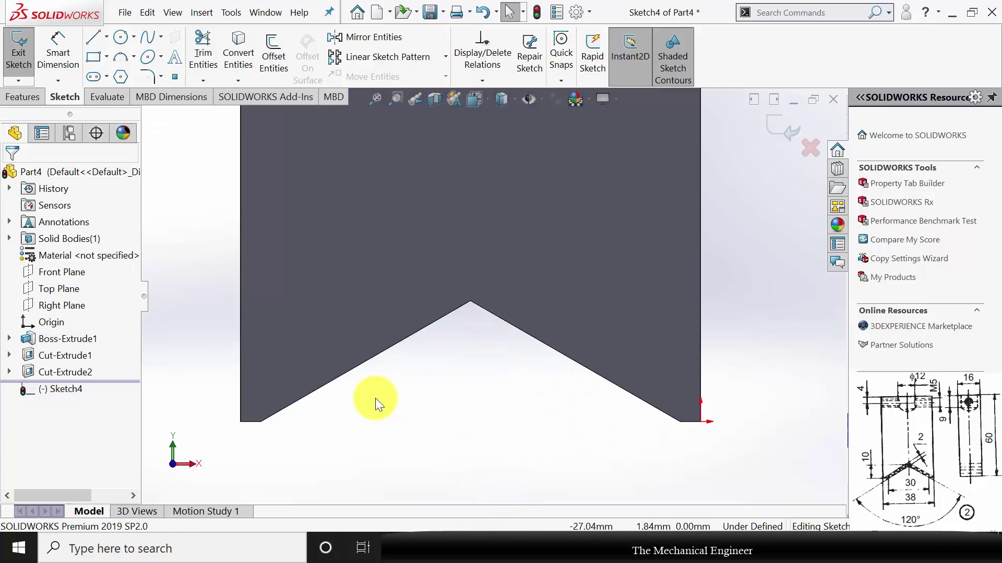
left_click(107, 37)
left_click(133, 67)
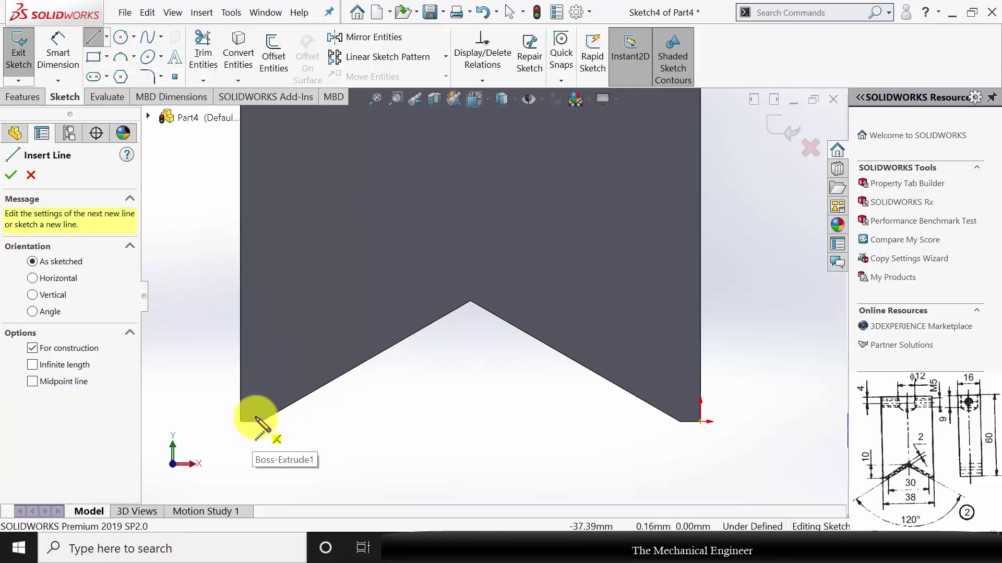
left_click(221, 437)
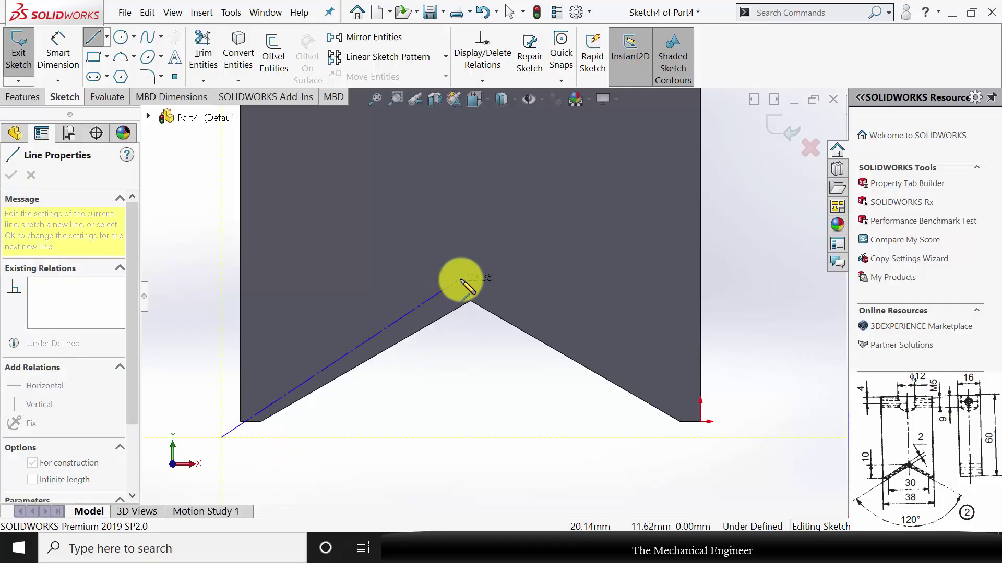
double_click(482, 270)
key("Escape")
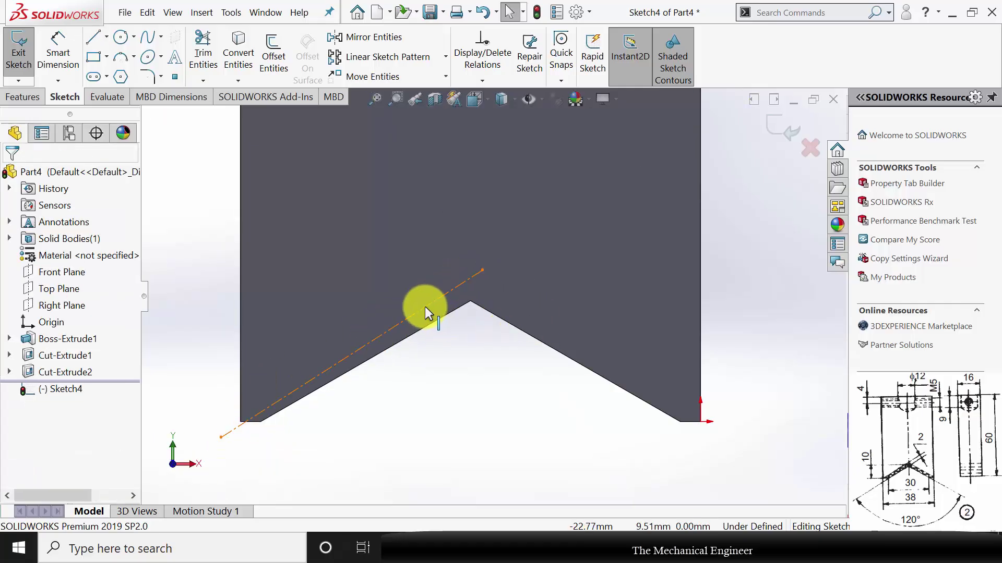
Step: Make the slanted centerline parallel to the notch's left edge and dimension the distance between them to 2 mm
left_click(425, 307)
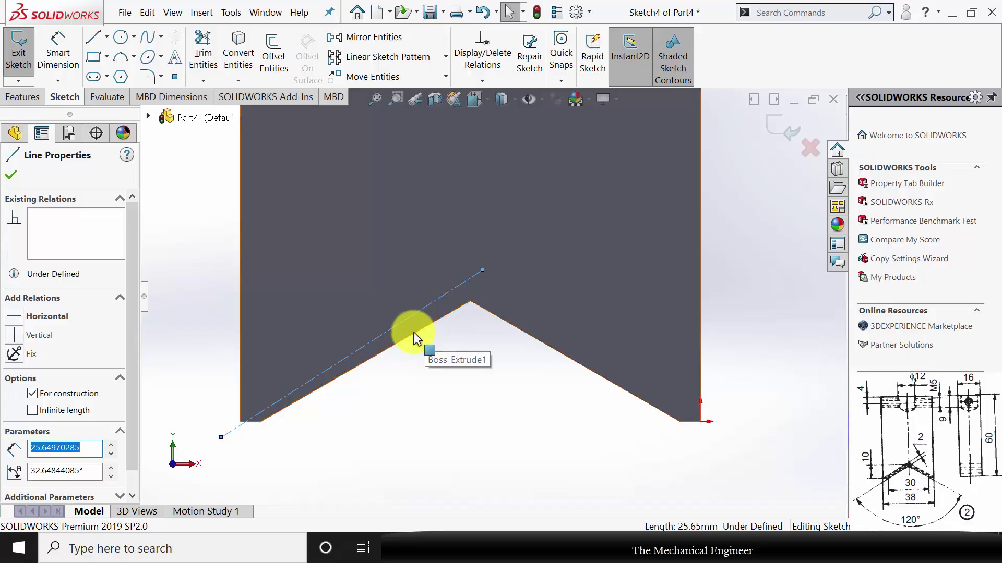
left_click(411, 334, "ctrl")
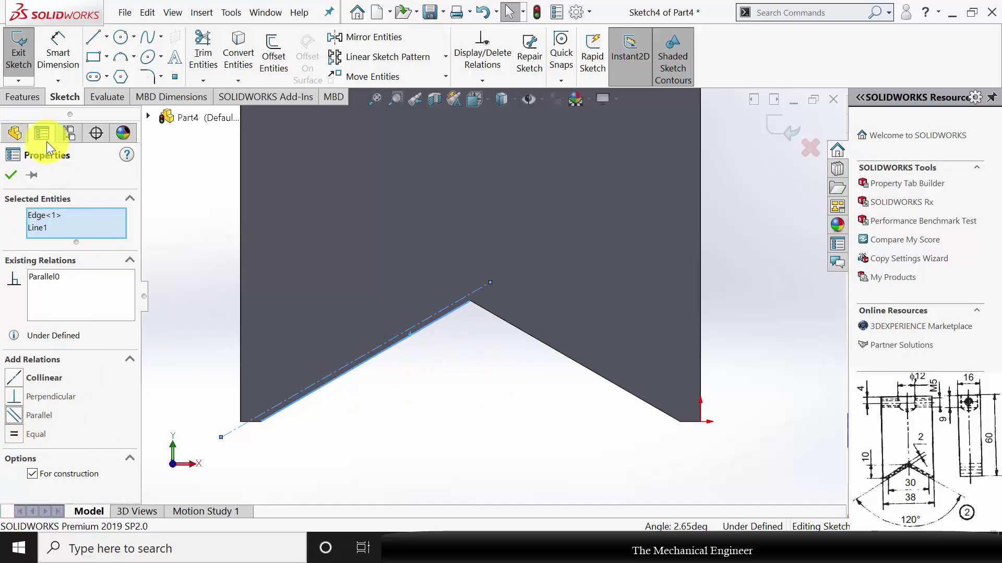
left_click(61, 53)
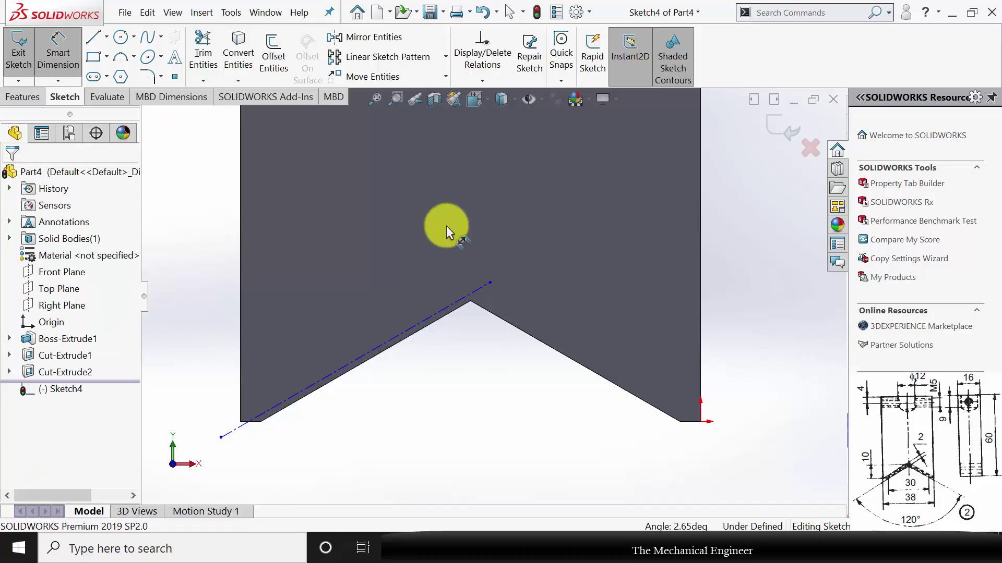
left_click(381, 352)
left_click(384, 351)
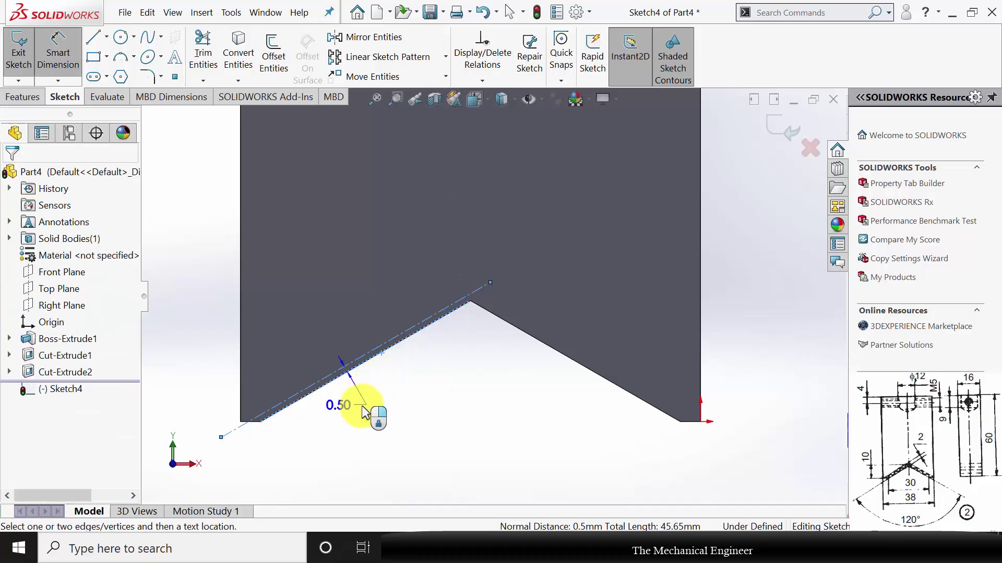
left_click(358, 419)
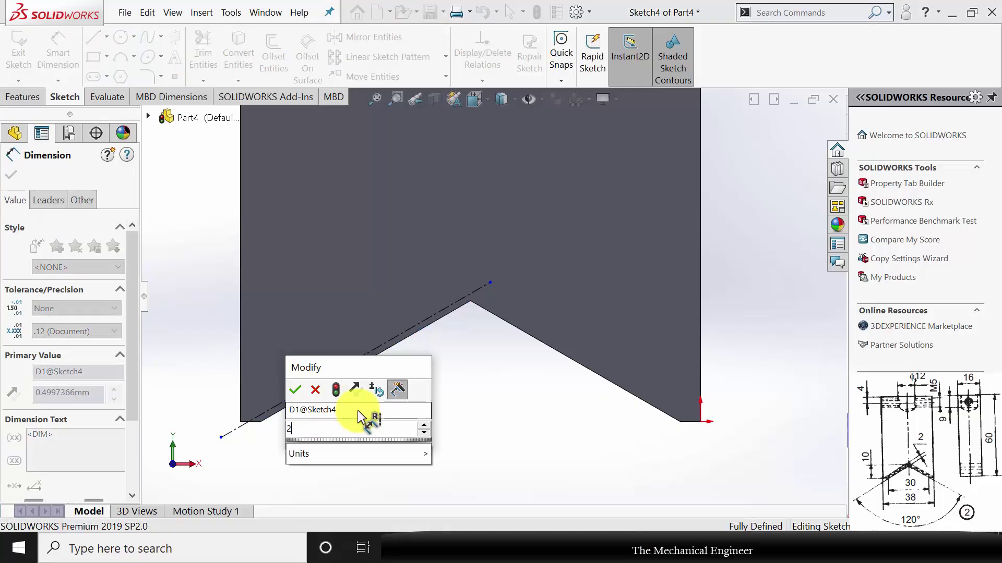
type("2")
key("Return")
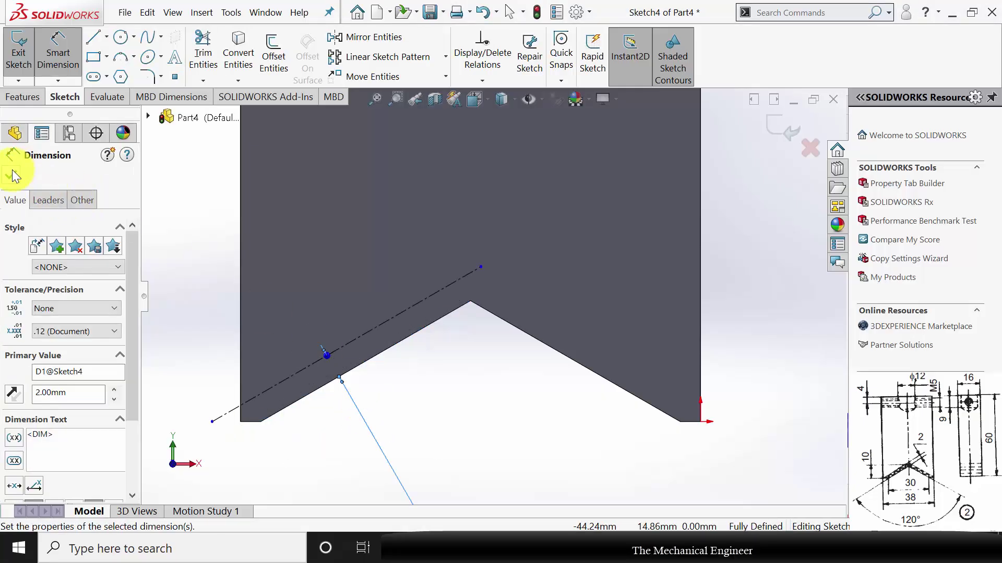
left_click(11, 175)
Step: Sketch a closed triangle from the notch's lower left corner, with its apex on the centerline and its base along the notch edge
left_click(94, 37)
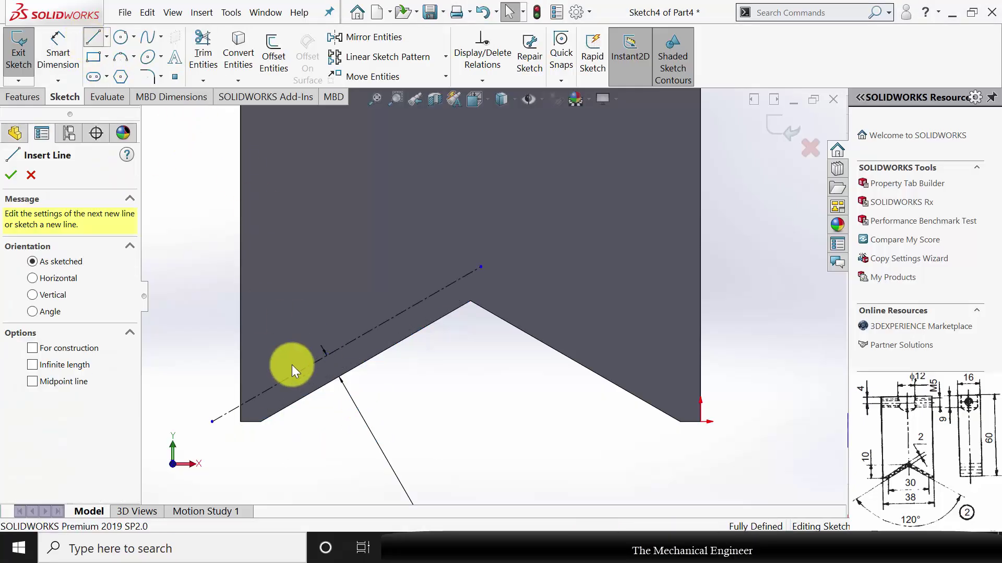
scroll(286, 409, "down", 2)
scroll(286, 409, "down", 1)
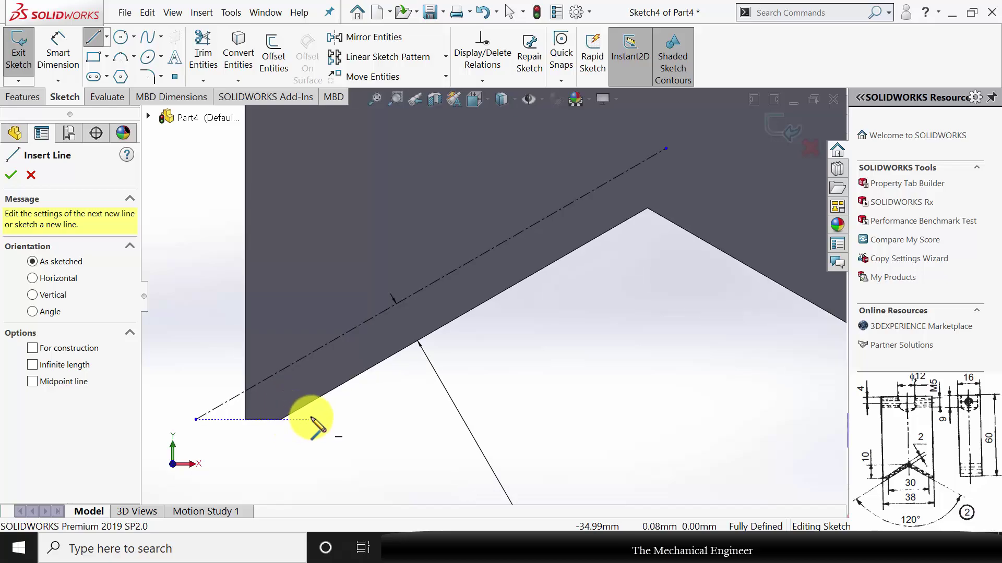
left_click(281, 420)
left_click(290, 364)
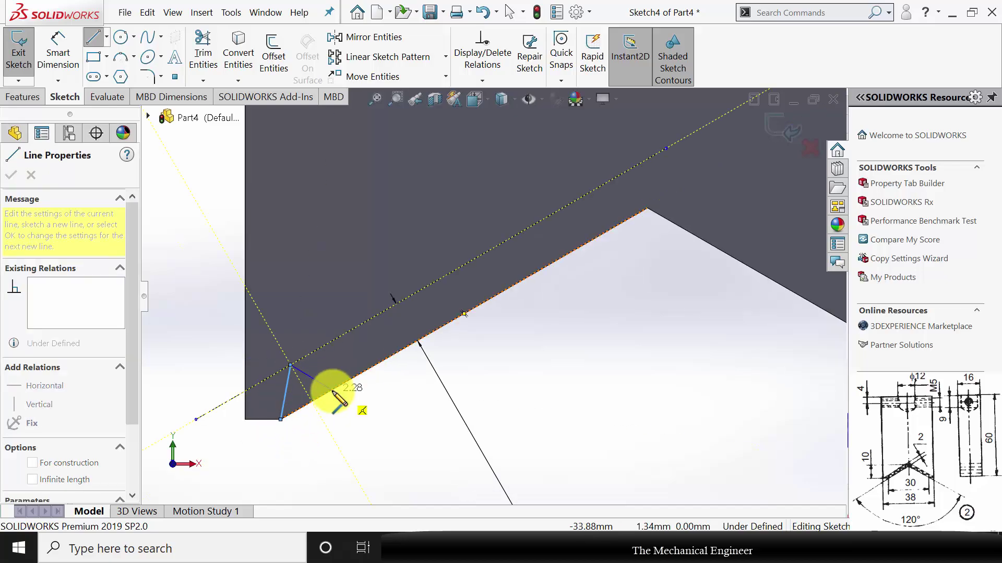
left_click(340, 385)
left_click(281, 419)
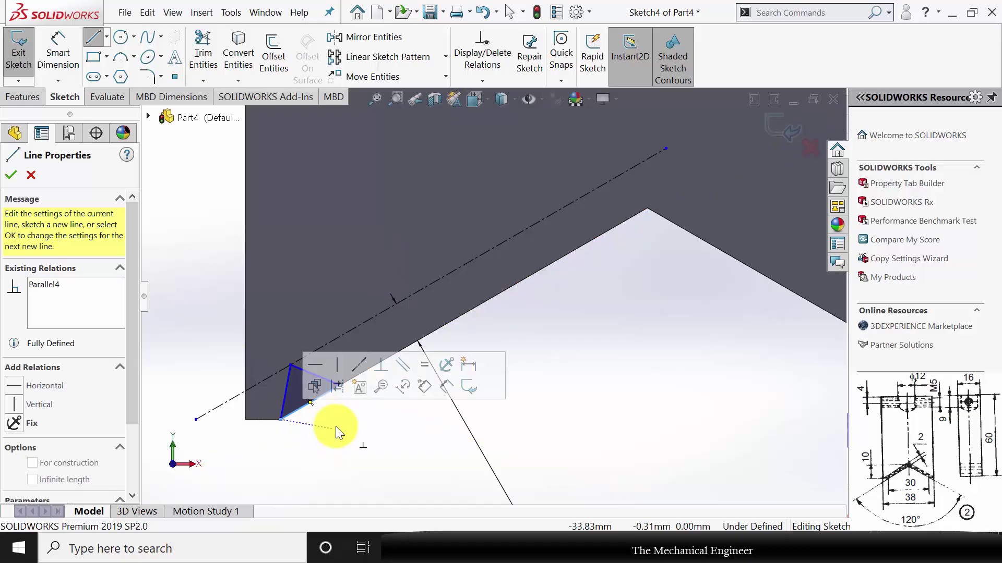
Step: Add a centerline between the triangle's apex and the midpoint of its base
left_click(99, 43)
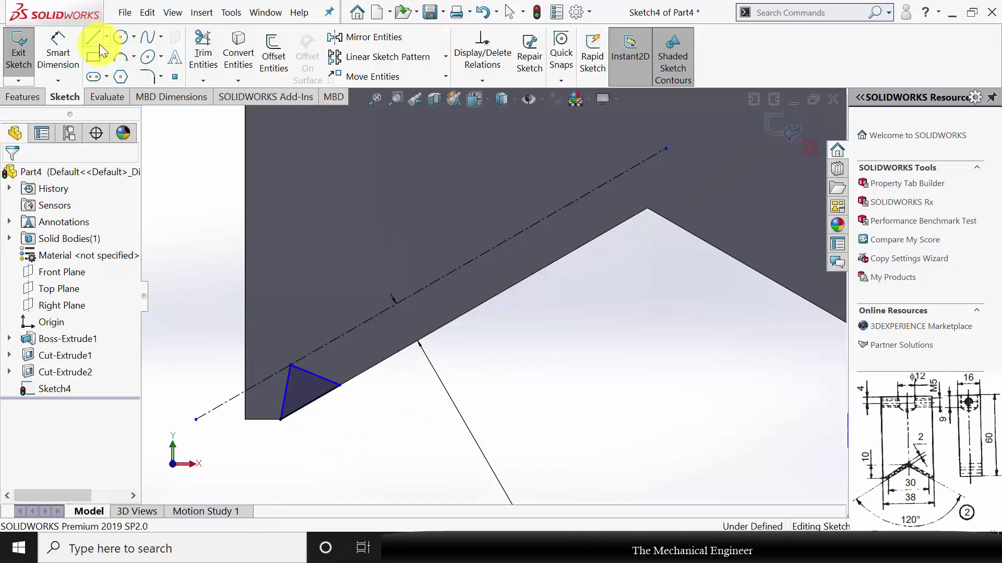
left_click(106, 36)
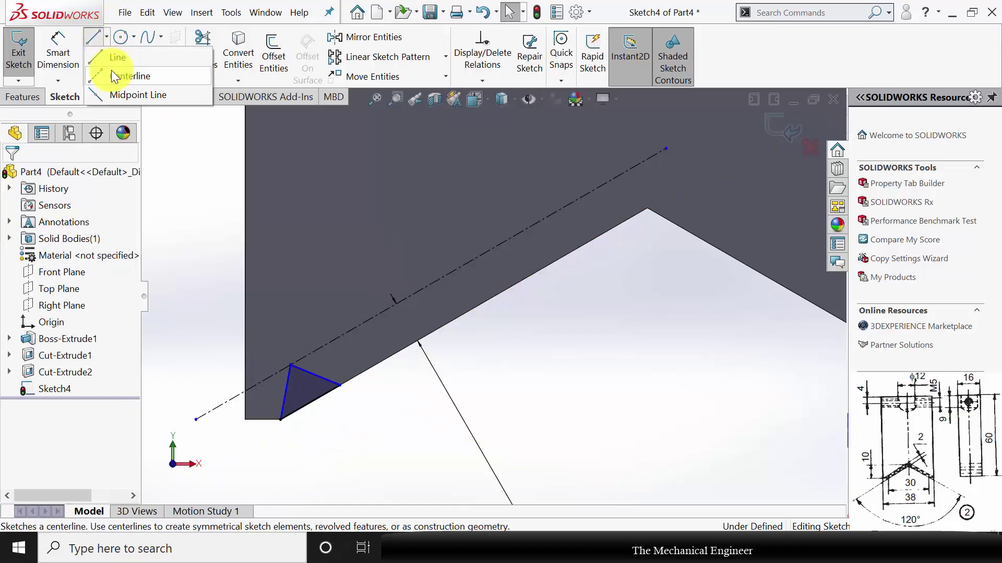
left_click(111, 72)
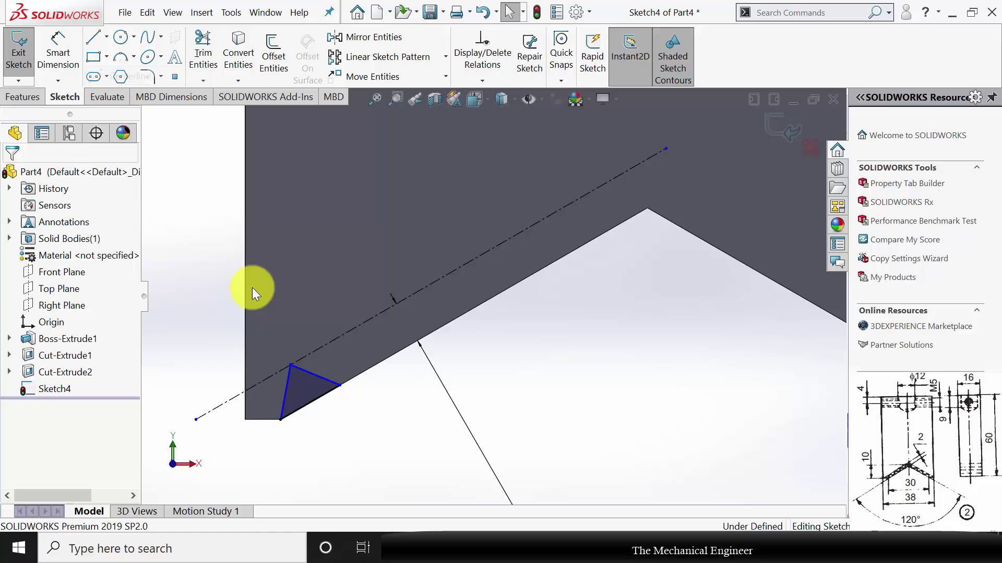
left_click(310, 402)
left_click(311, 403)
key("Escape")
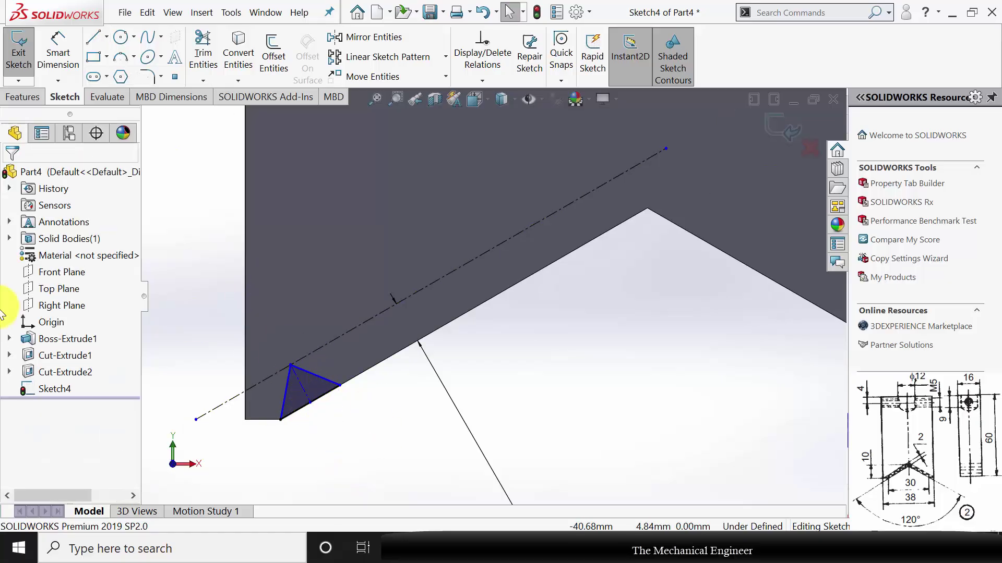
Step: Apply an Equal relation to the triangle's two sides that meet at the apex
left_click(283, 406)
left_click(323, 378, "ctrl")
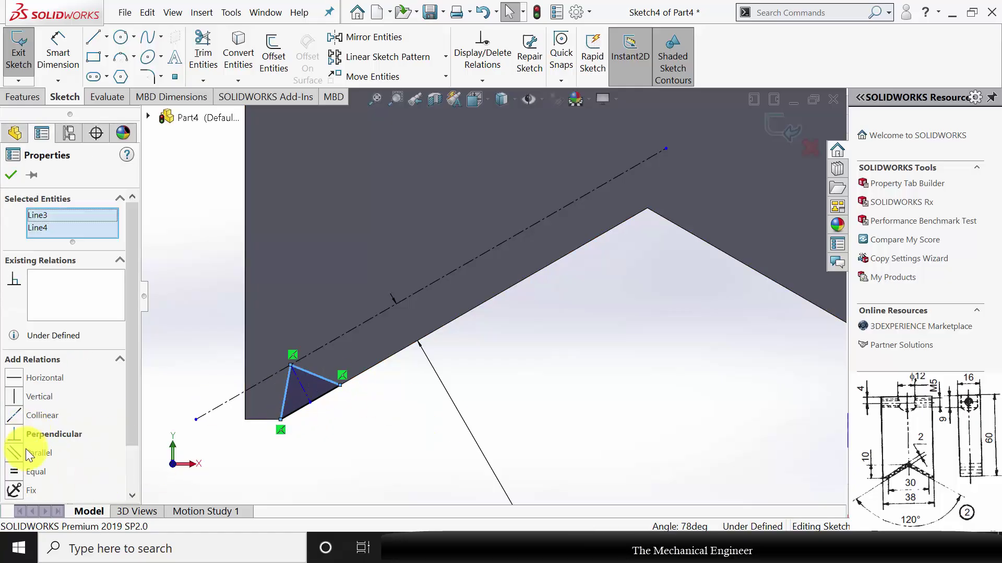
left_click(16, 473)
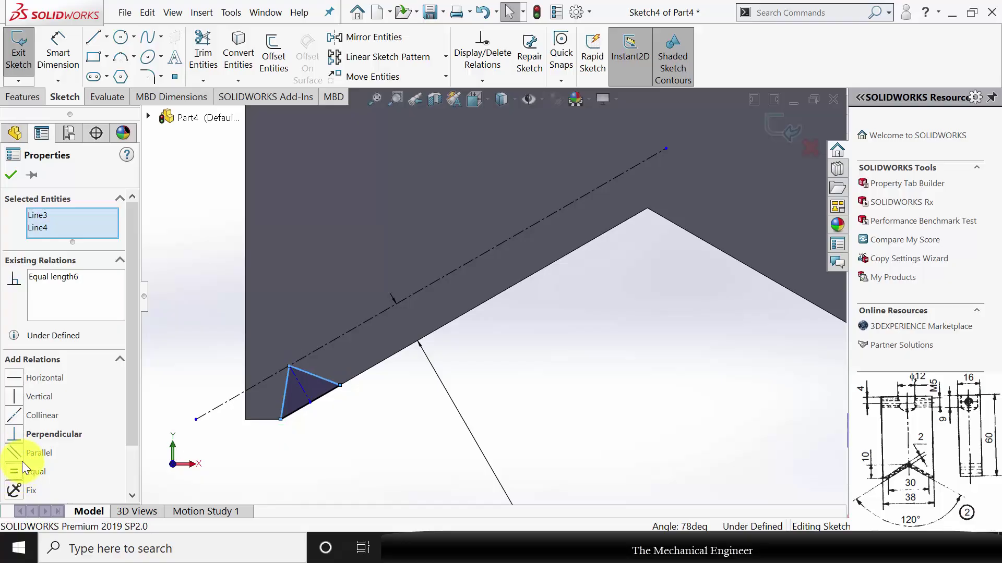
left_click(198, 345)
Step: Dimension the triangle's base along the notch edge to 3 mm
left_click(51, 43)
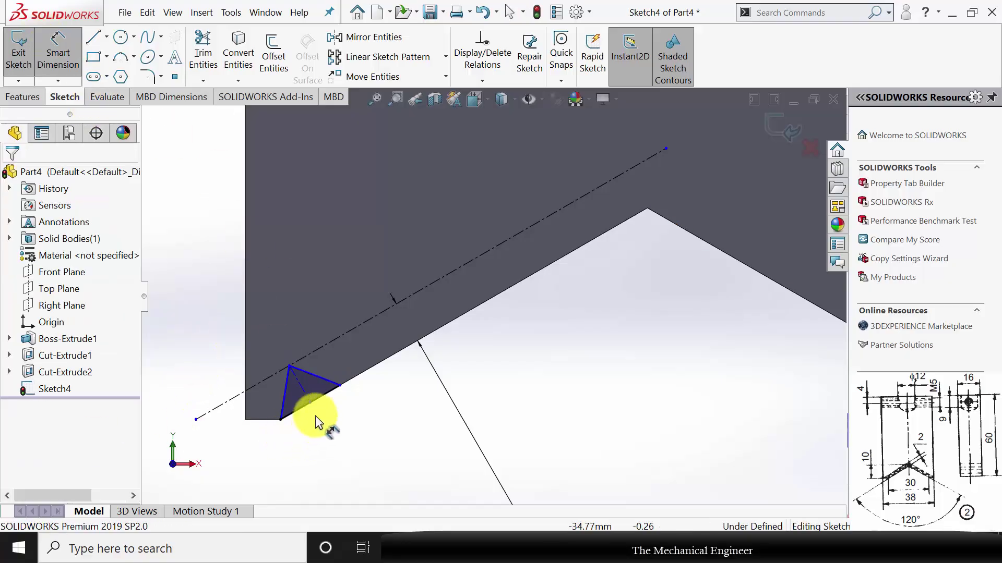
left_click(324, 394)
left_click(344, 437)
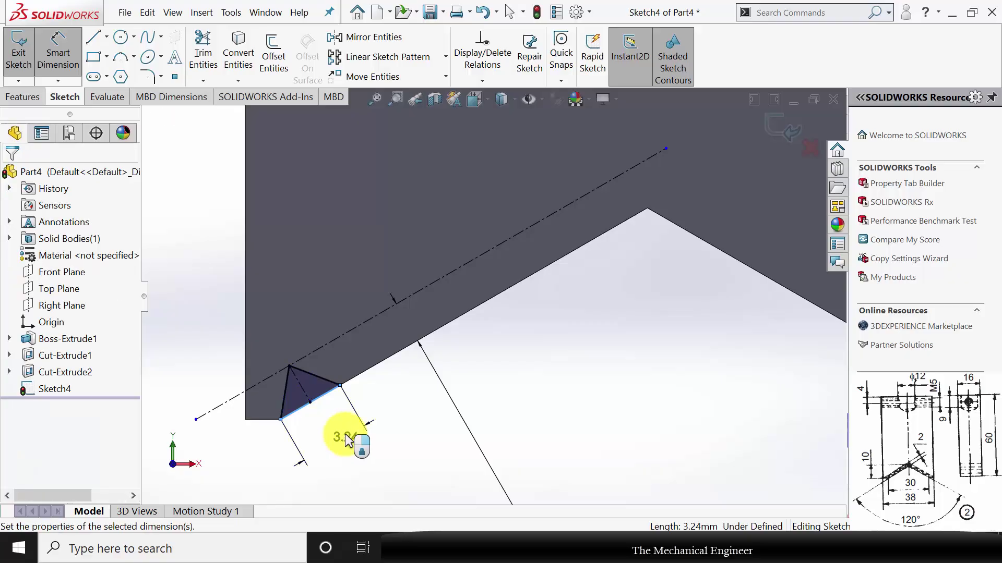
type("3")
key("Return")
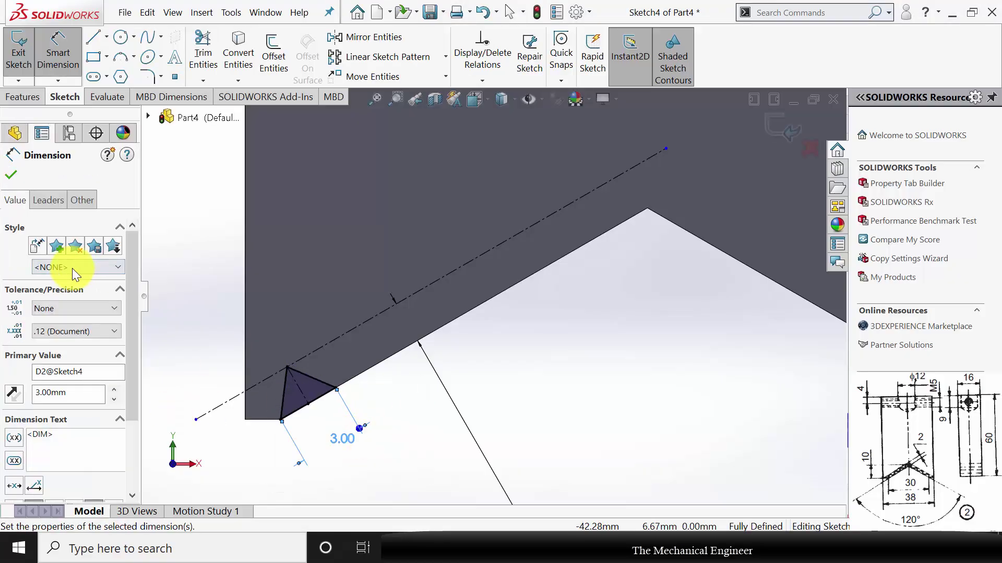
left_click(11, 175)
scroll(355, 312, "up", 2)
key("Escape")
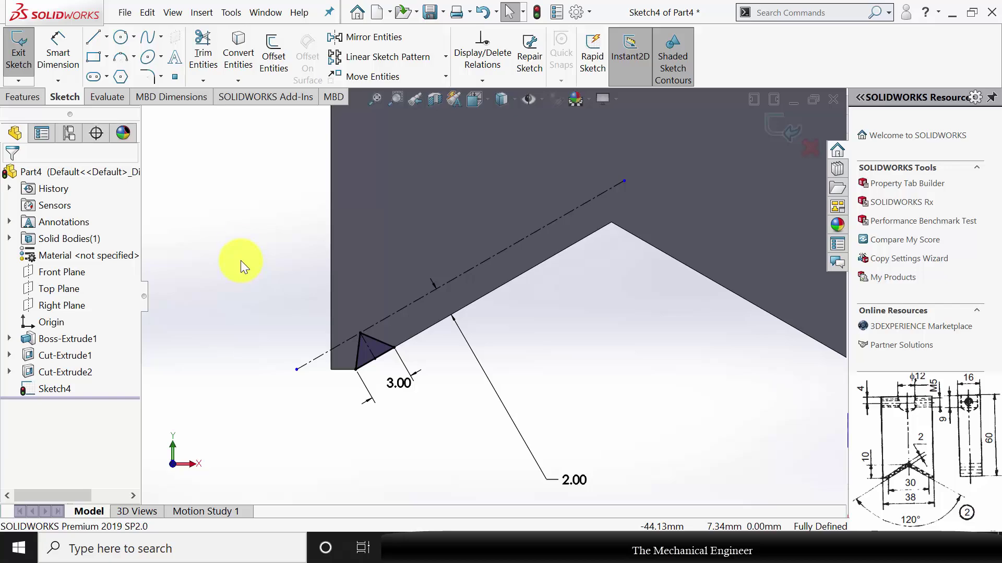
Step: Set up a linear sketch pattern with the notch's left slanted edge as its direction and the triangle's lines as the entities
left_click(399, 58)
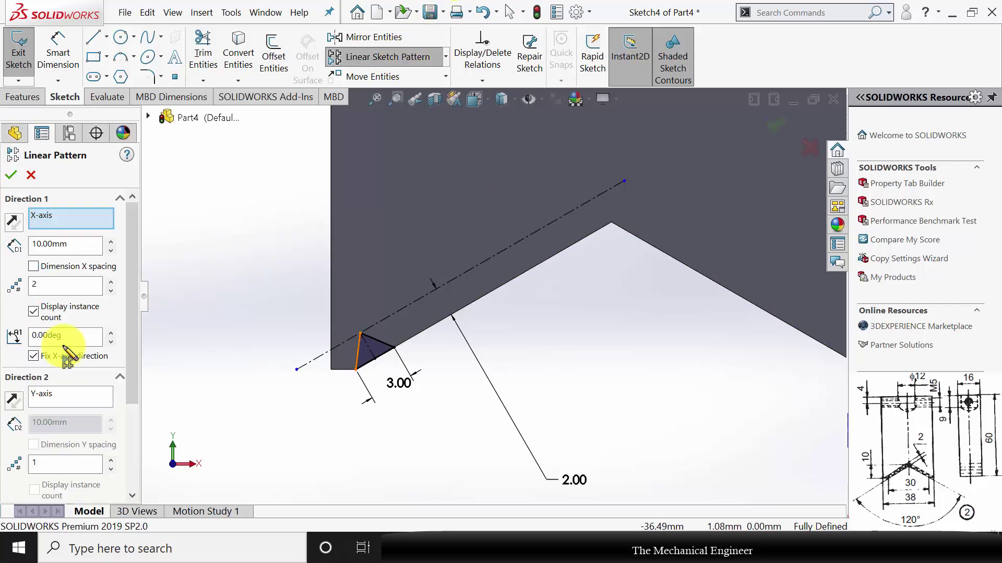
left_click(495, 288)
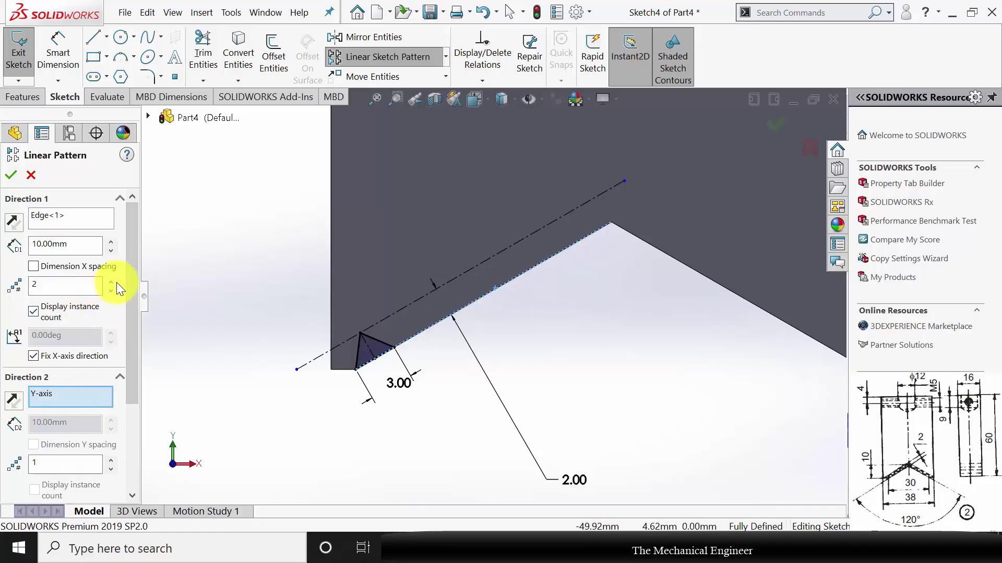
left_click_drag(138, 273, 135, 355)
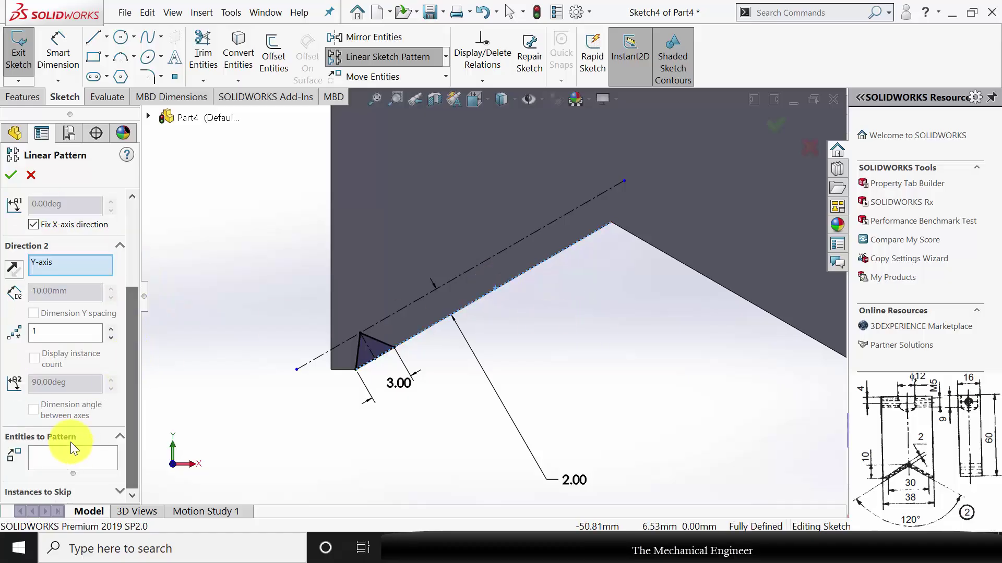
left_click(72, 455)
left_click(380, 351)
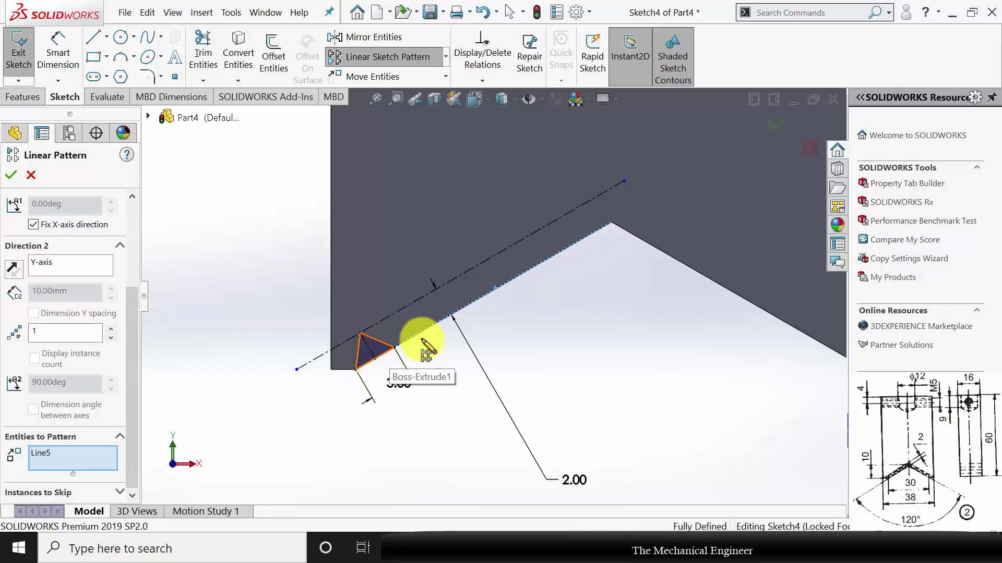
Step: Set the triangle pattern's spacing to 4 mm and its number of instances to 4
left_click_drag(139, 313, 130, 224)
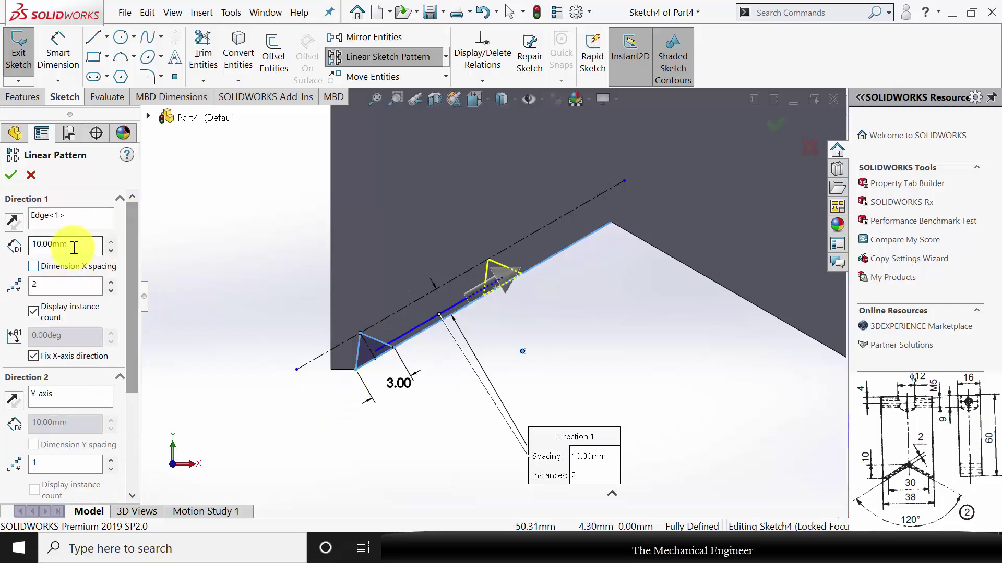
left_click_drag(81, 248, 2, 246)
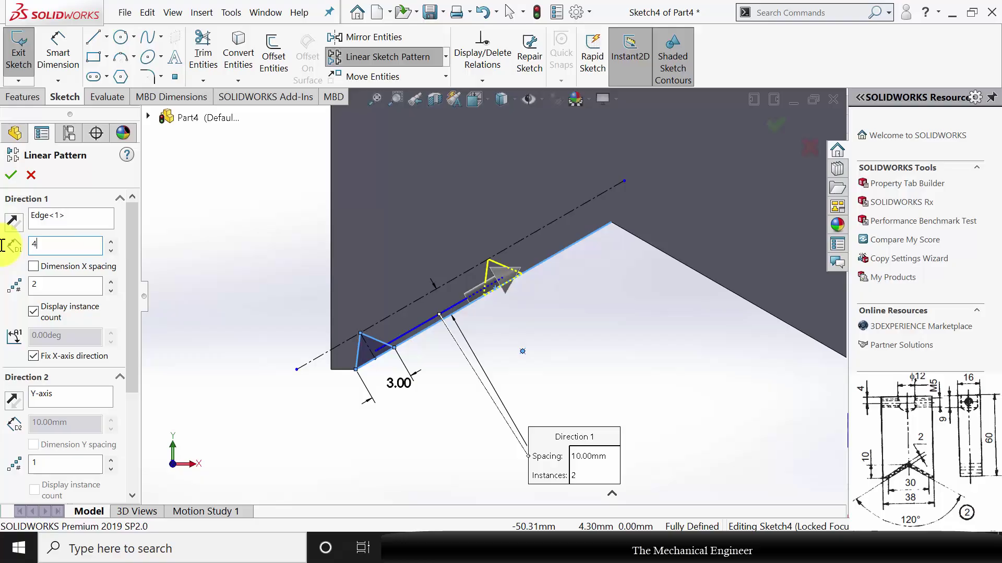
key("Return")
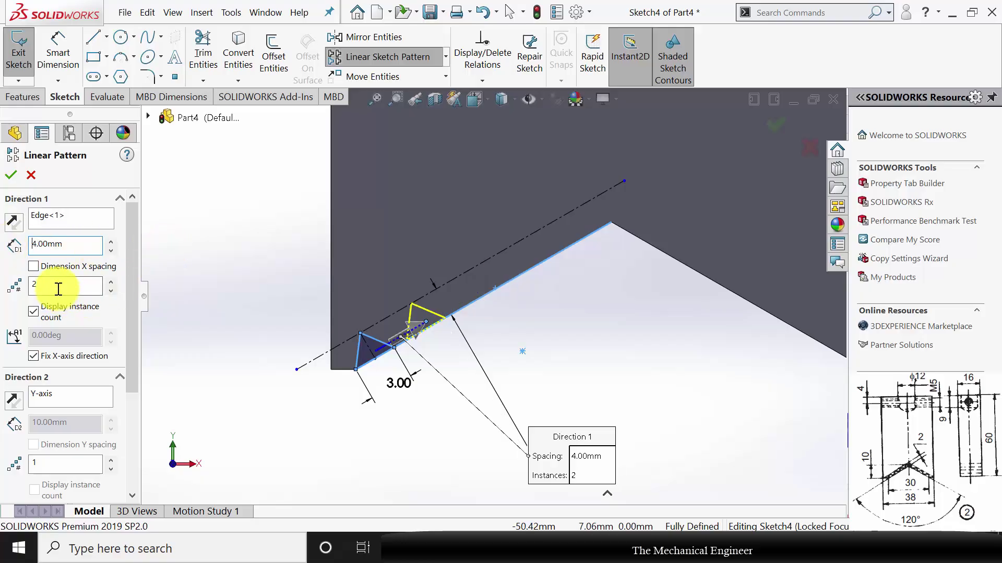
left_click_drag(58, 289, 8, 284)
type("4")
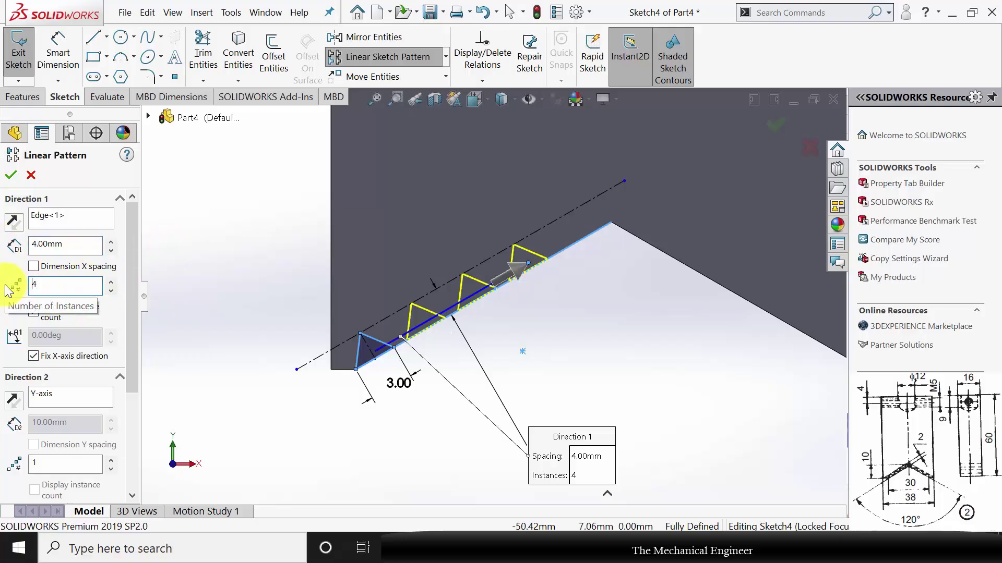
Step: Set the triangle pattern's number of instances to 5 and finish the pattern
left_click_drag(47, 284, 27, 283)
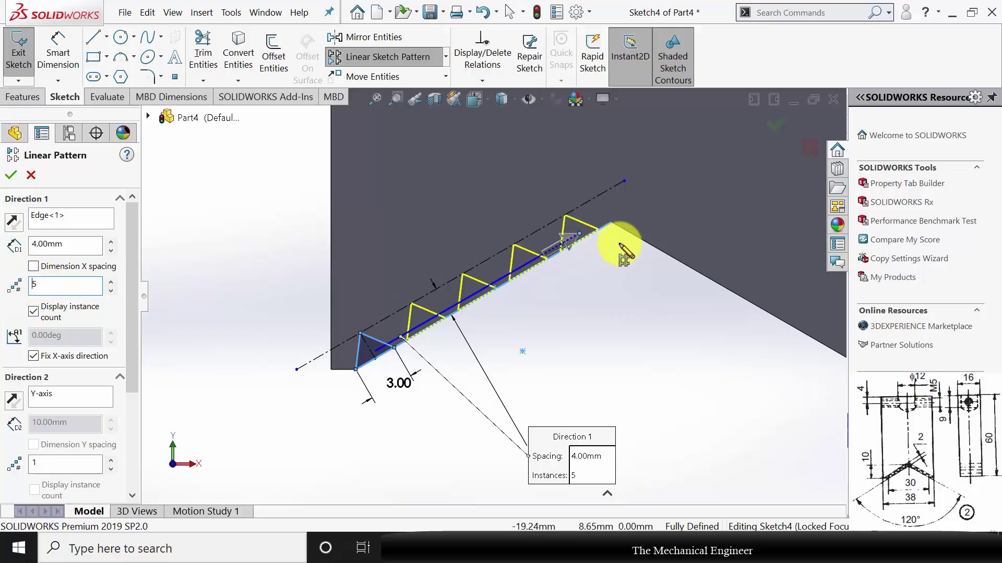
left_click(12, 176)
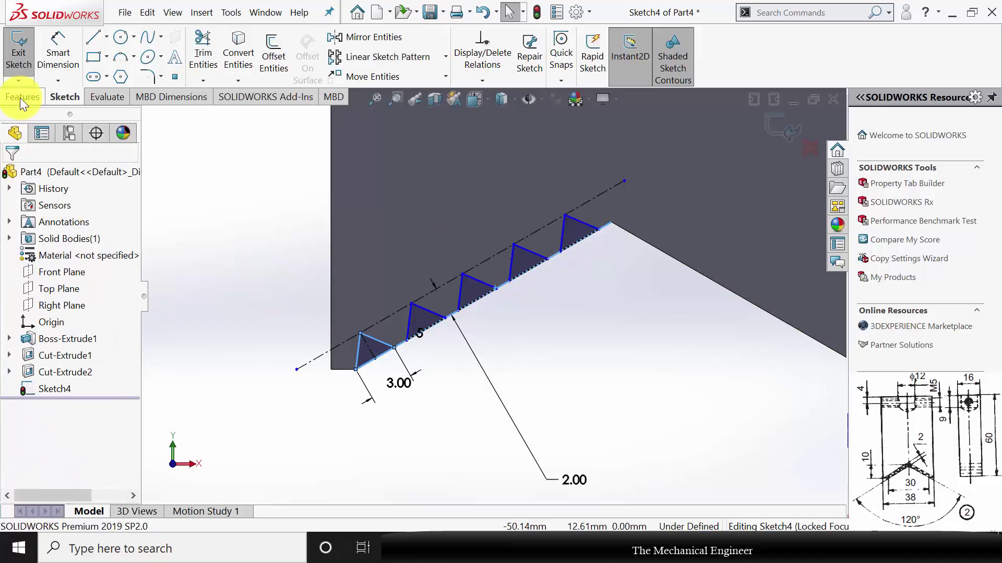
Step: Draw a vertical construction line about 13.9 mm long straight down from the notch's apex
left_click(373, 37)
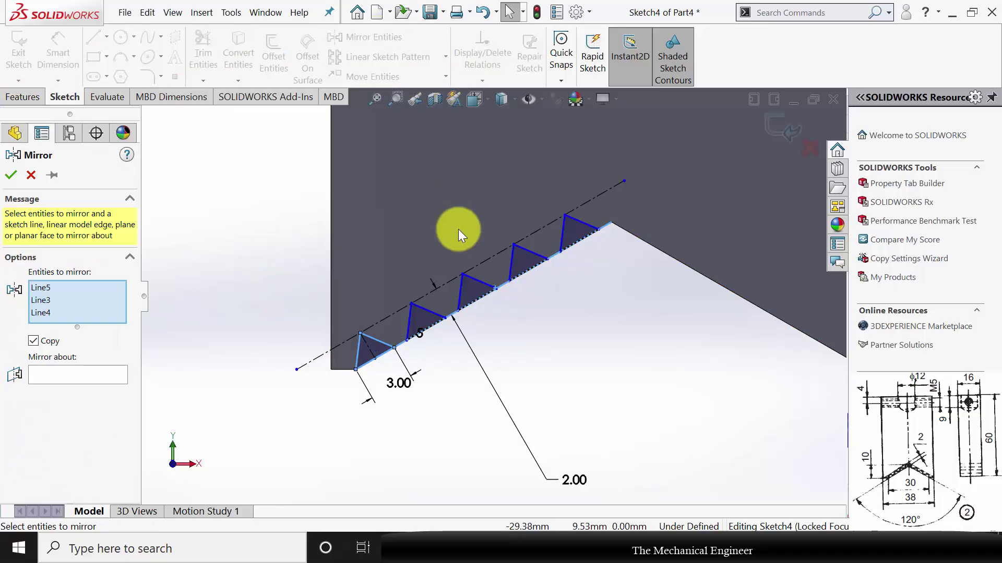
left_click(32, 176)
left_click(93, 37)
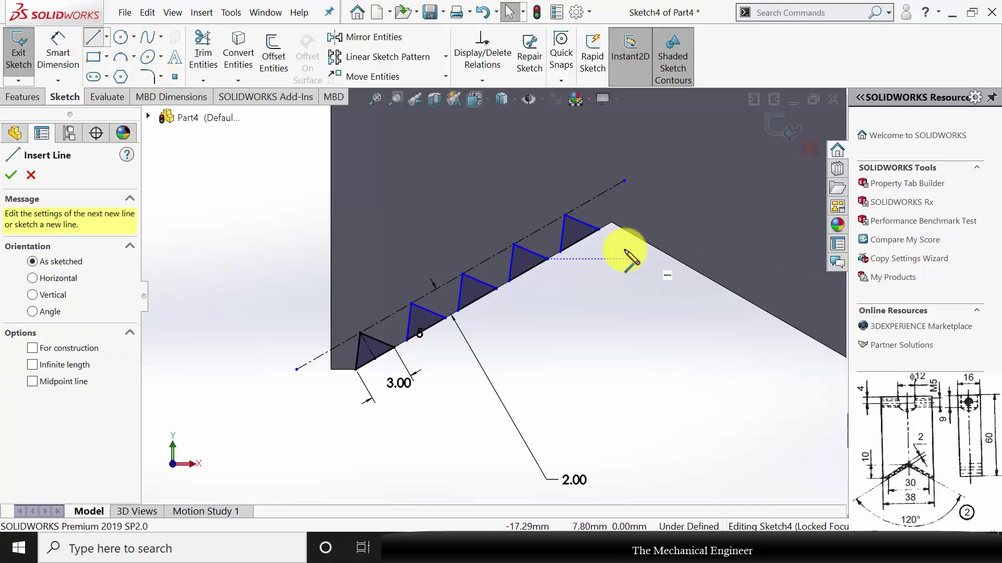
left_click(611, 223)
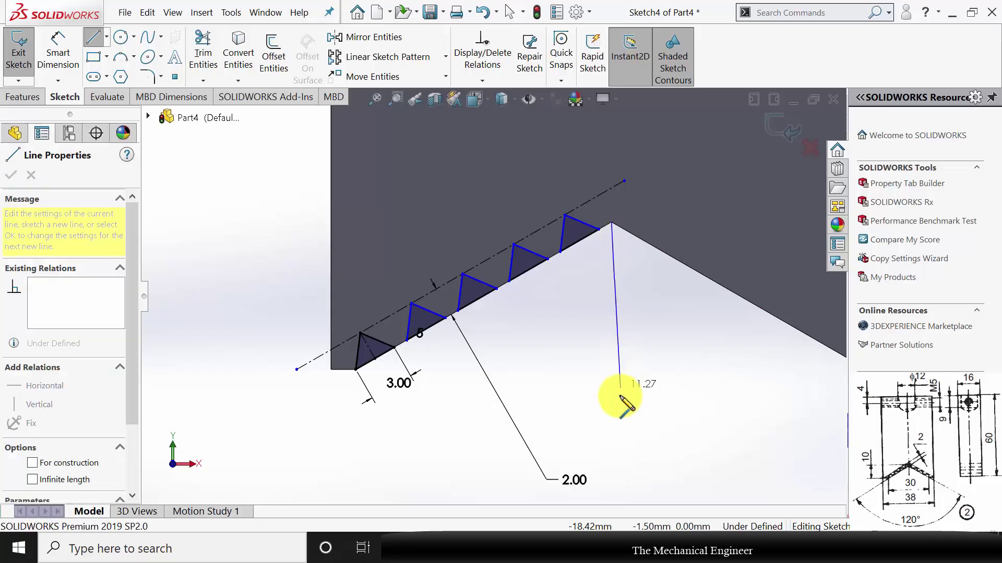
left_click(612, 427)
key("Escape")
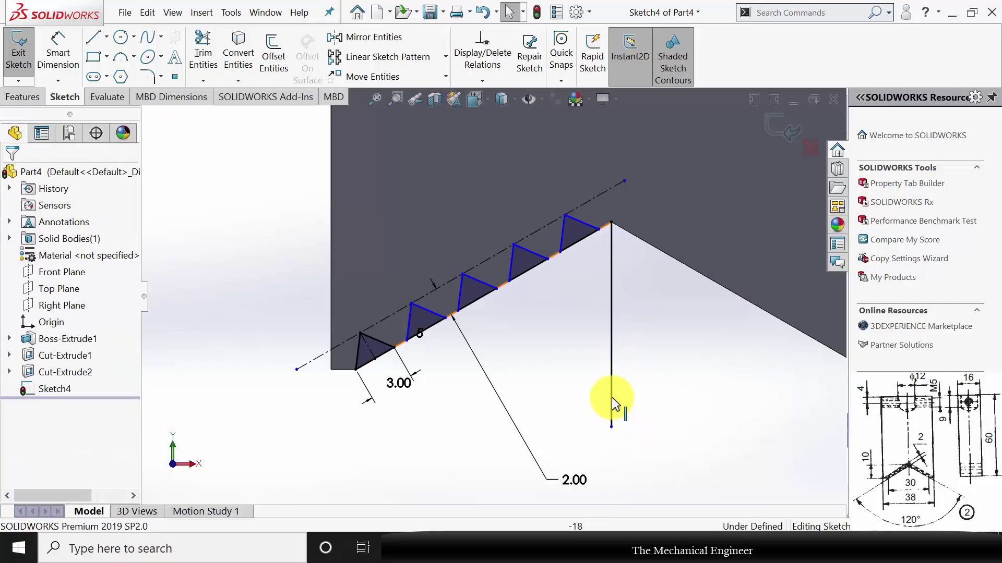
left_click(611, 386)
left_click(32, 394)
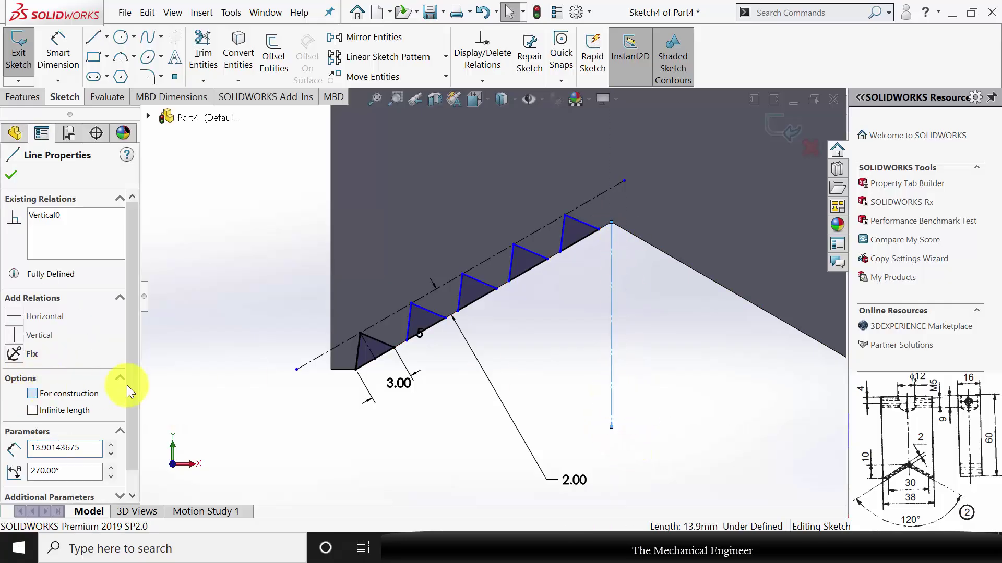
key("Escape")
Step: Mirror all the patterned triangles about the vertical construction line onto the notch's other slanted edge
left_click(356, 34)
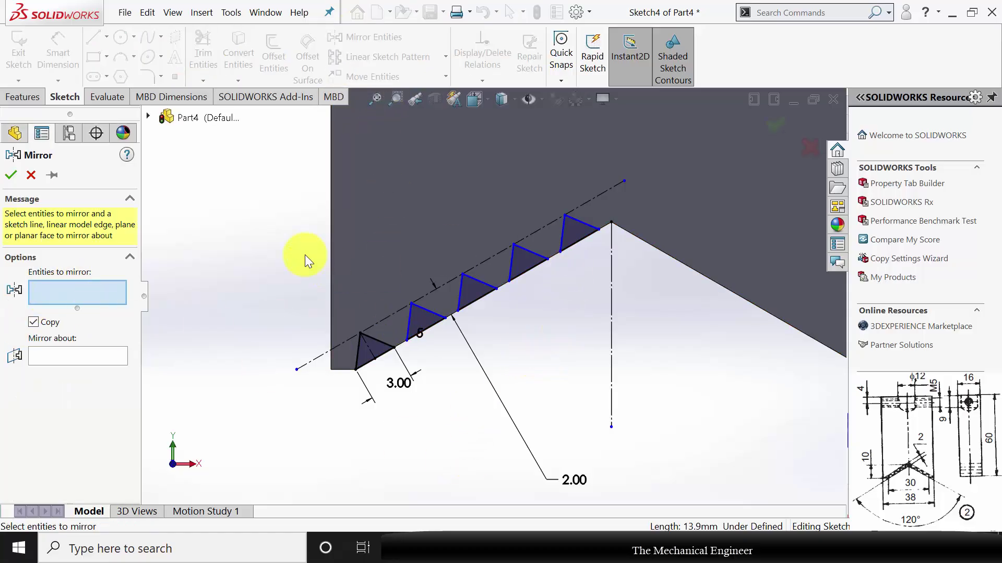
left_click_drag(390, 324, 603, 396)
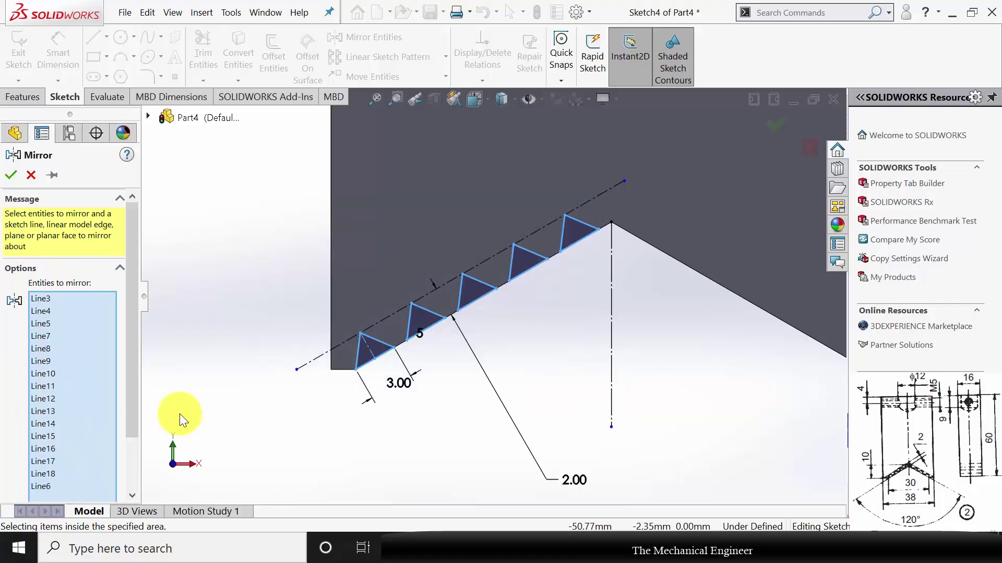
left_click_drag(133, 347, 136, 440)
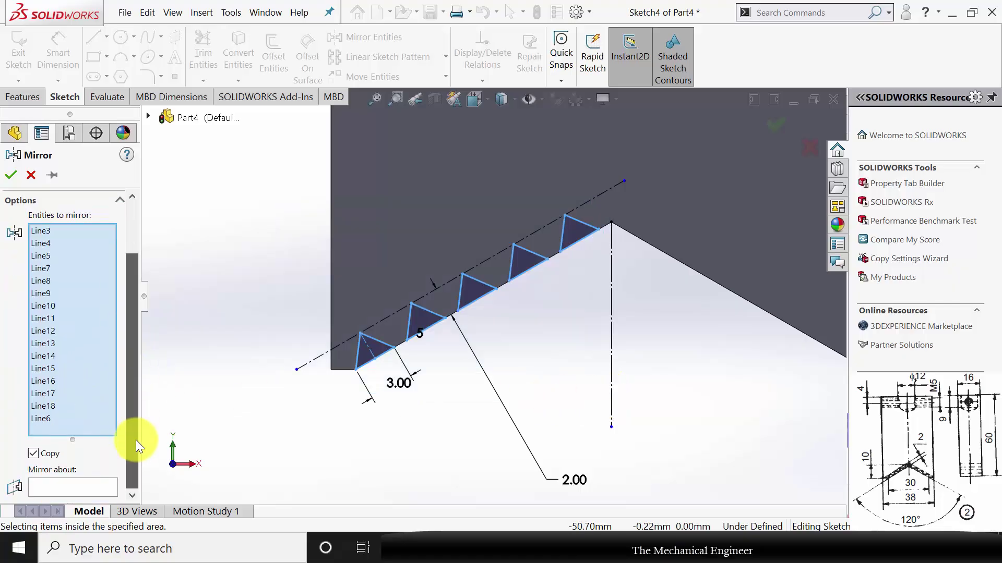
left_click(66, 486)
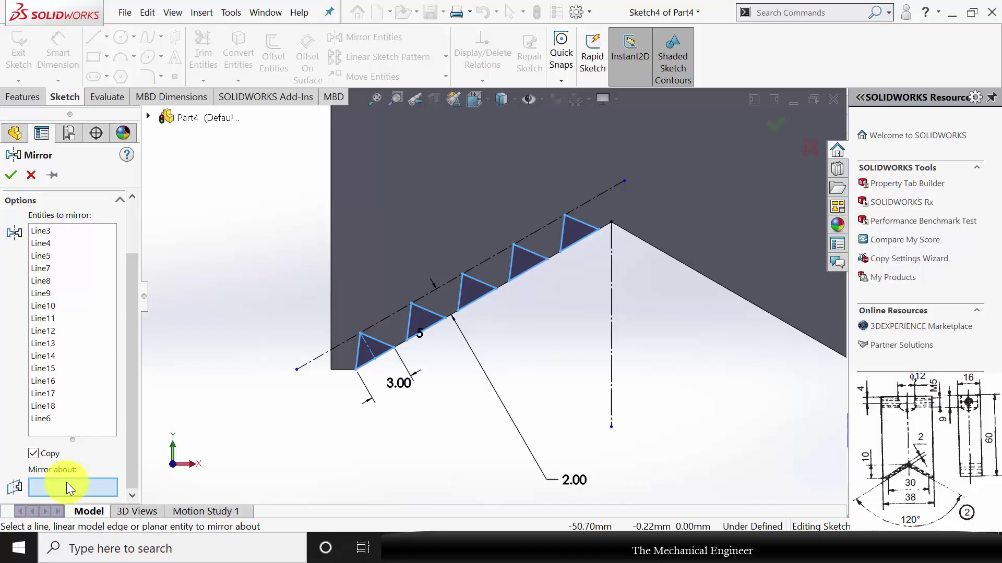
left_click(616, 356)
key("f")
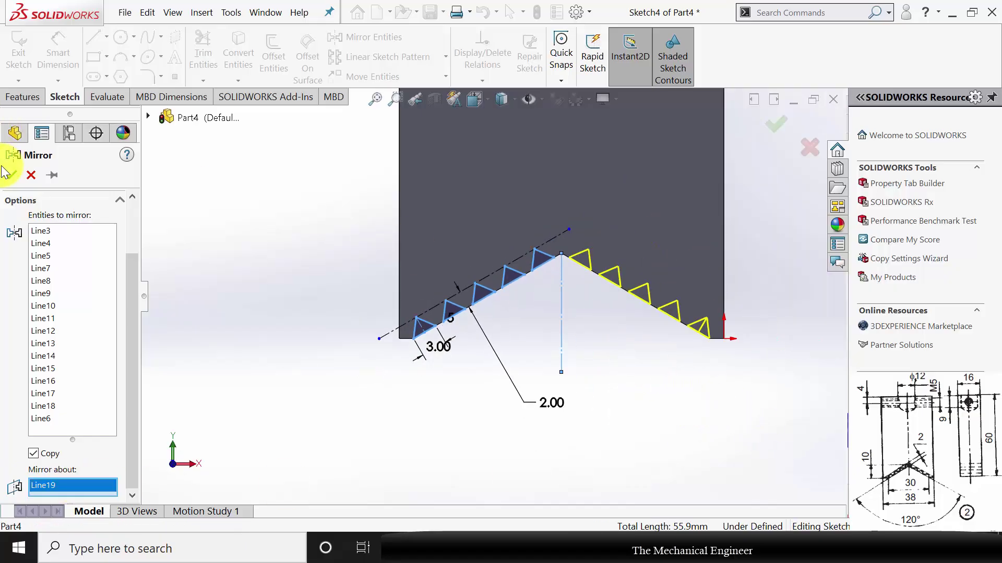
left_click(12, 175)
Step: Cut the triangular serrations out of the block with an Extruded Cut set to Through All
left_click(40, 100)
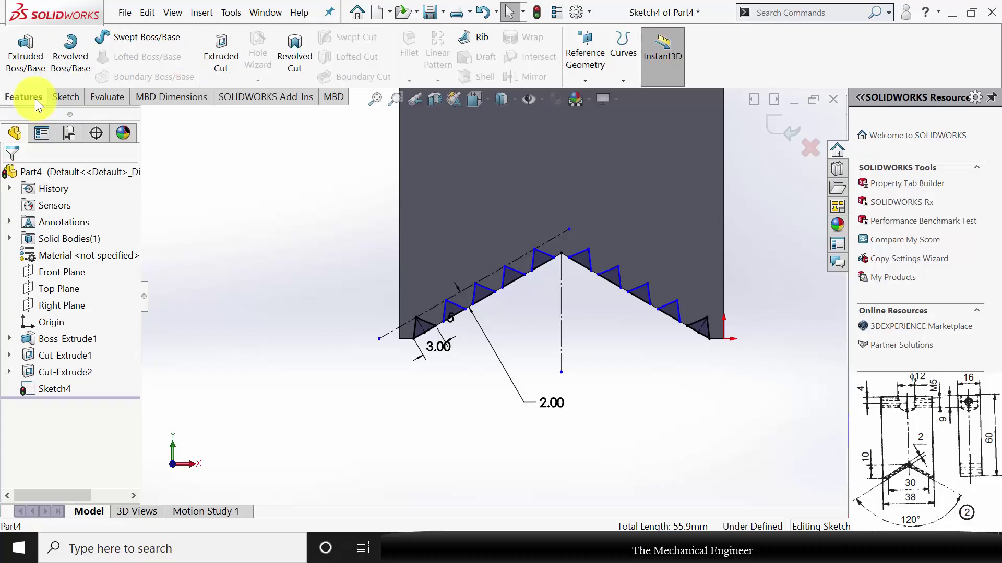
left_click(226, 60)
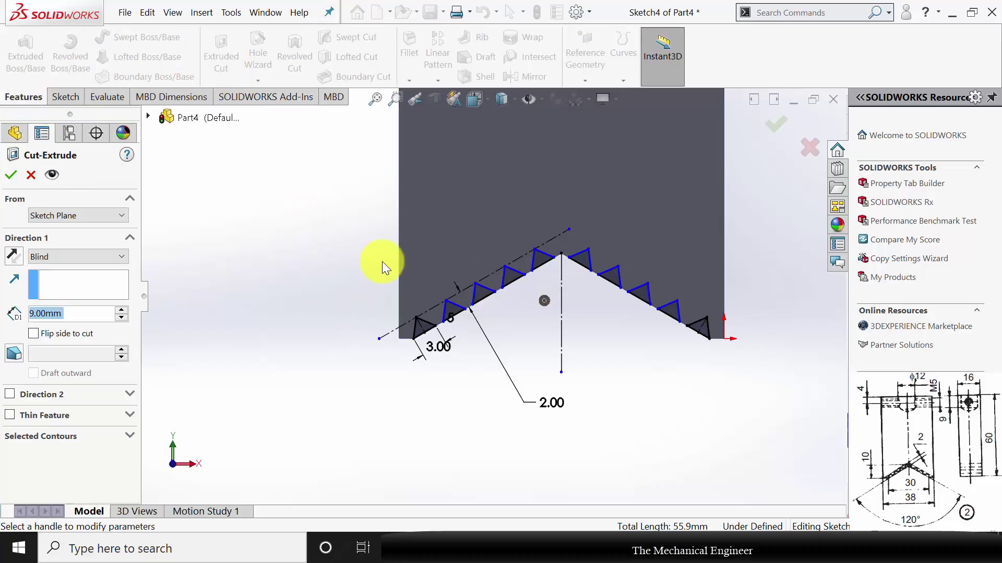
left_click(66, 258)
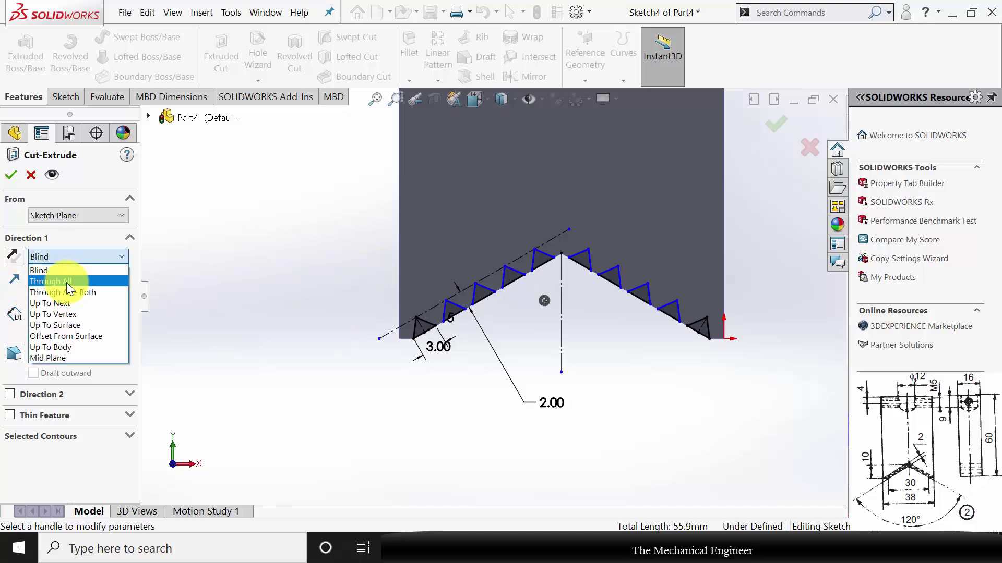
left_click(64, 279)
left_click(12, 175)
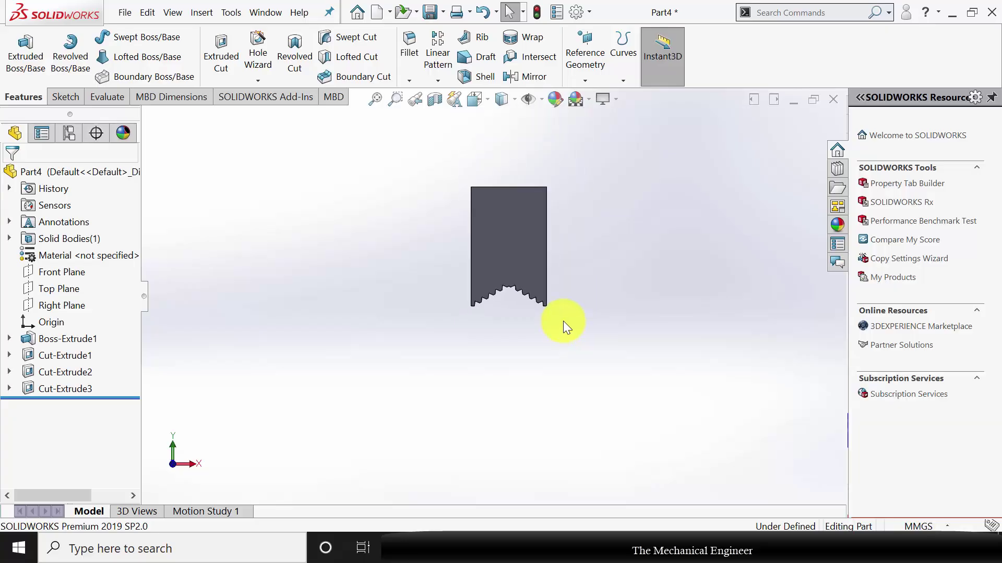
Step: Save the part as 2 in the Pipe Vice folder and close it
middle_click_drag(564, 200, 508, 214)
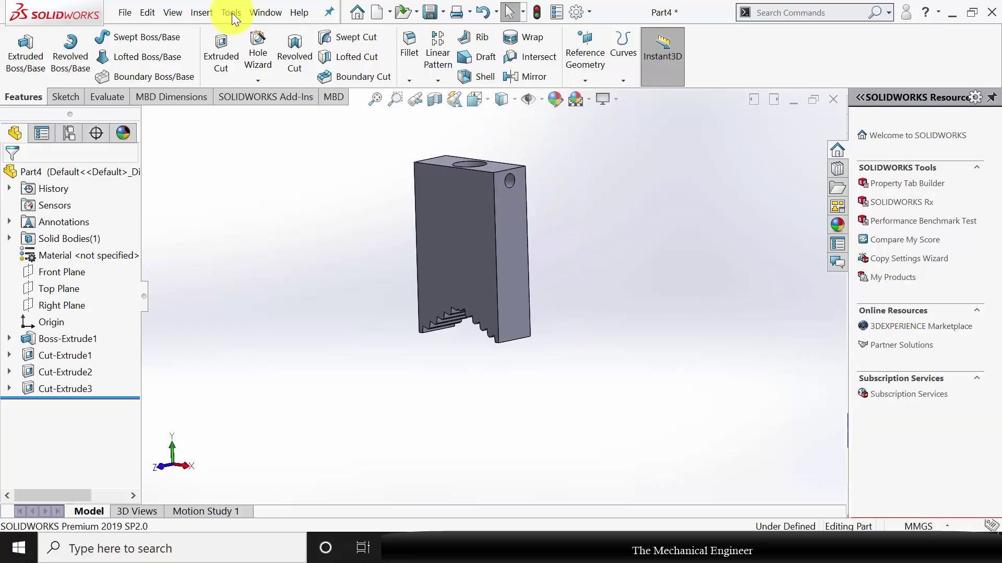
left_click(431, 11)
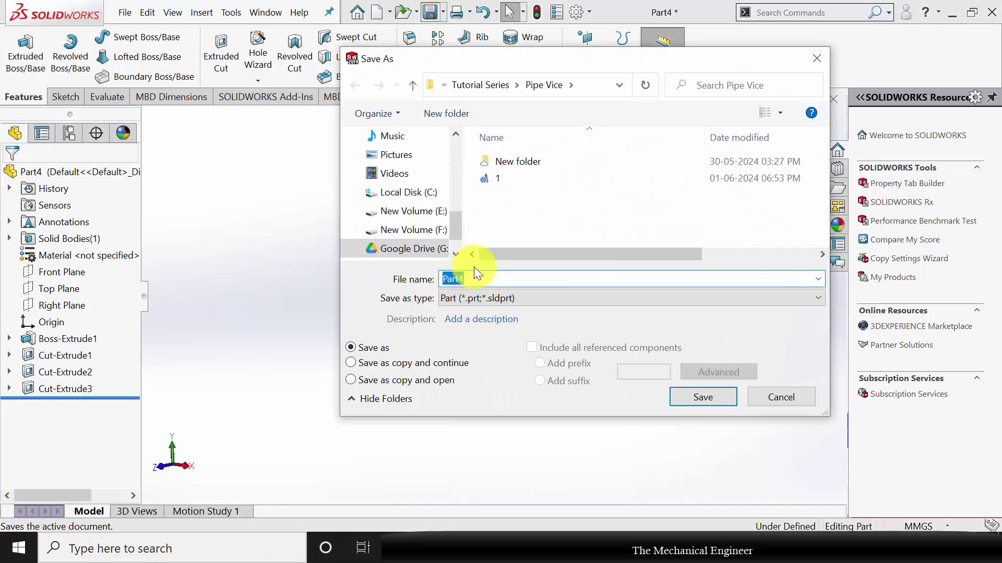
key("Return")
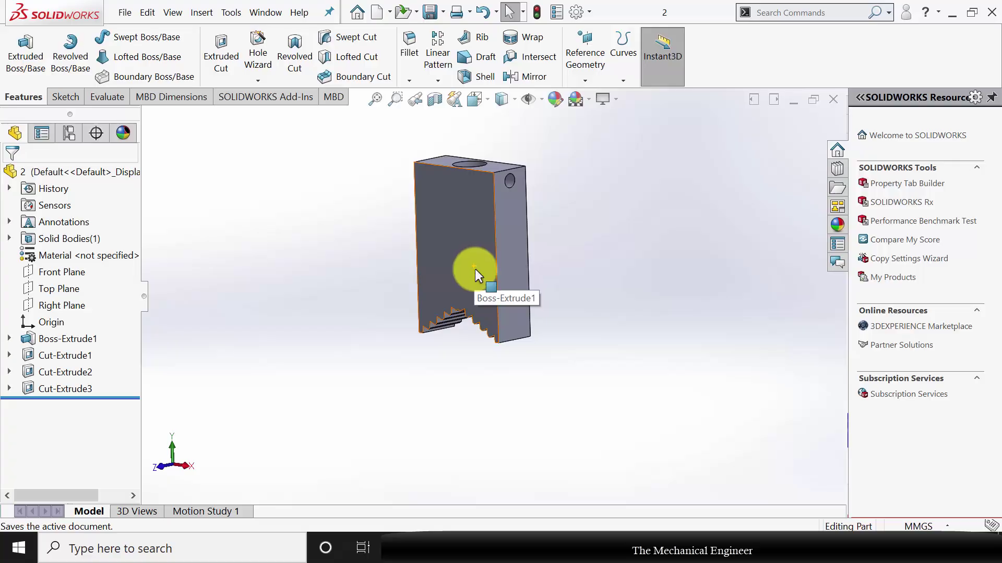
left_click(834, 104)
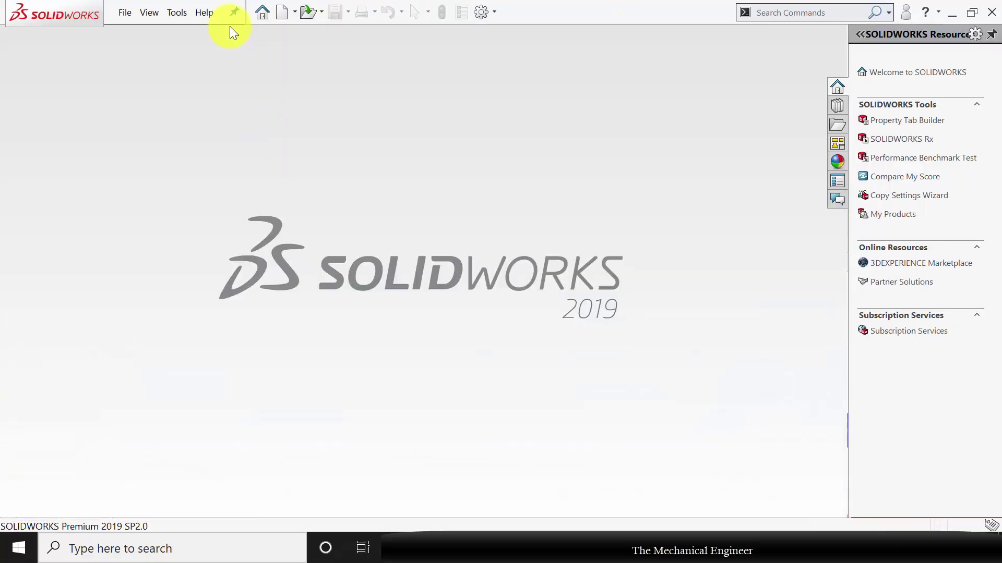
Step: Create a new part document and start a sketch on the Front Plane
left_click(281, 14)
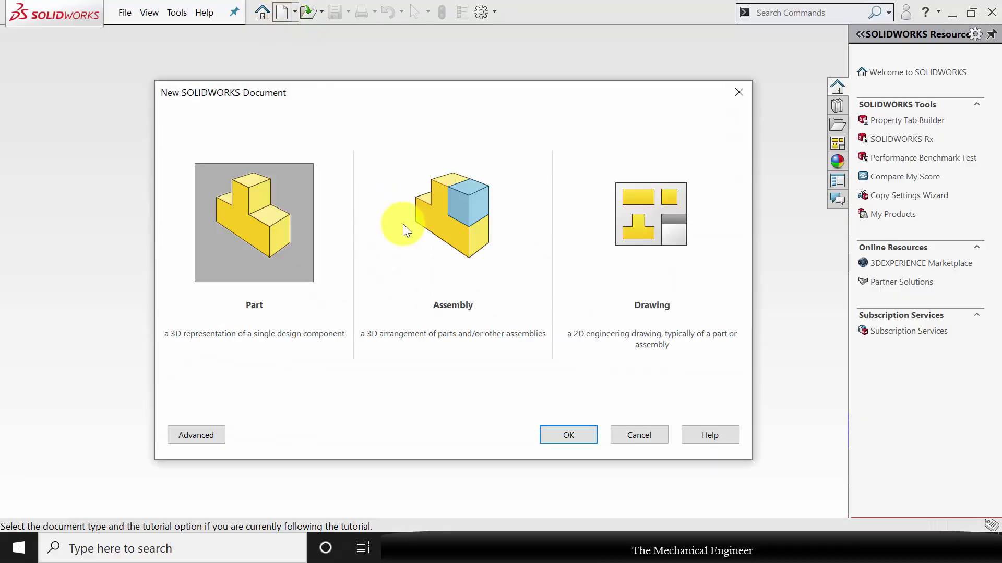
left_click(559, 438)
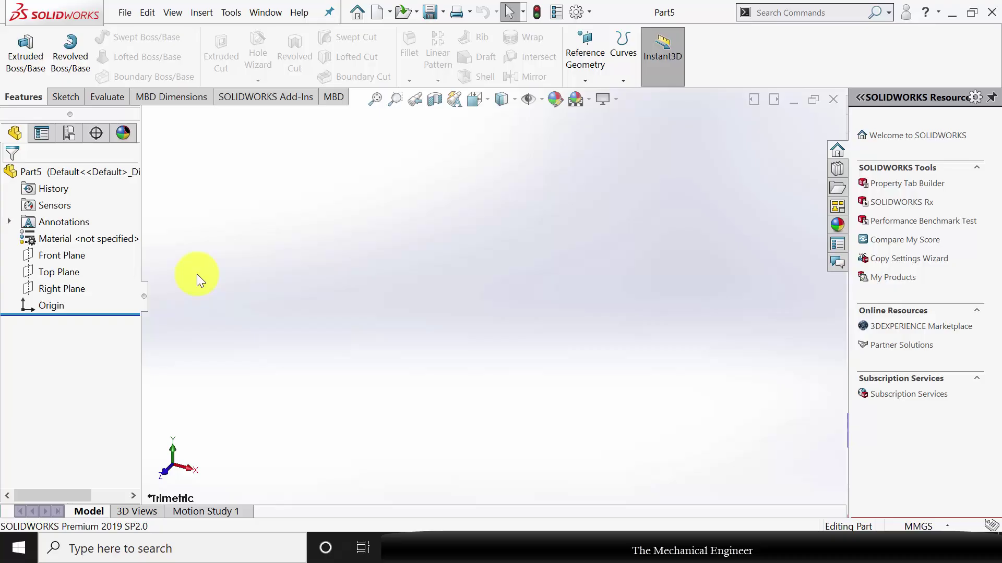
left_click(61, 257)
left_click(77, 235)
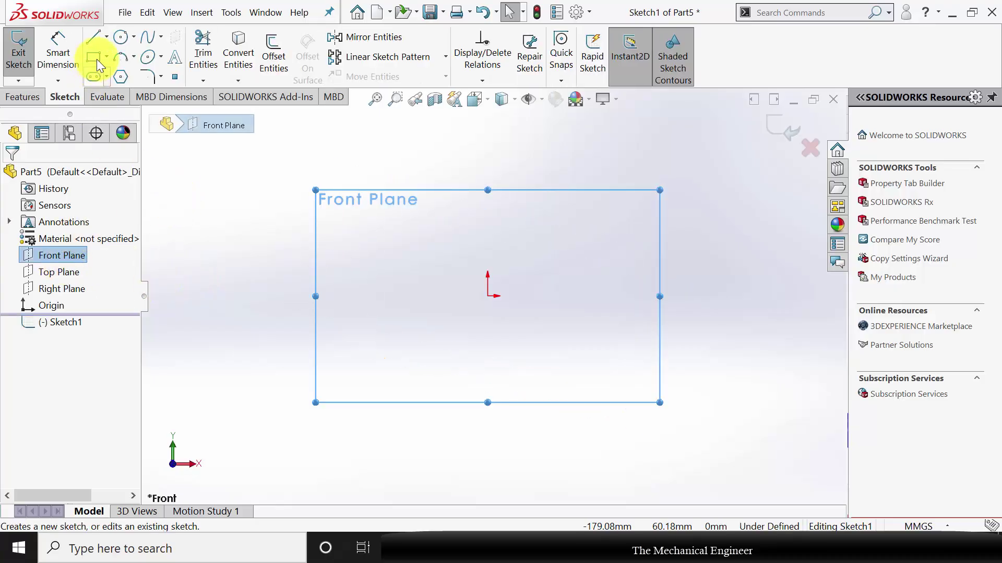
Step: Sketch a closed six-line stepped profile extending left from the origin, with a short right edge about 6 mm and a left edge about 25 mm tall
left_click(93, 37)
scroll(465, 255, "down", 2)
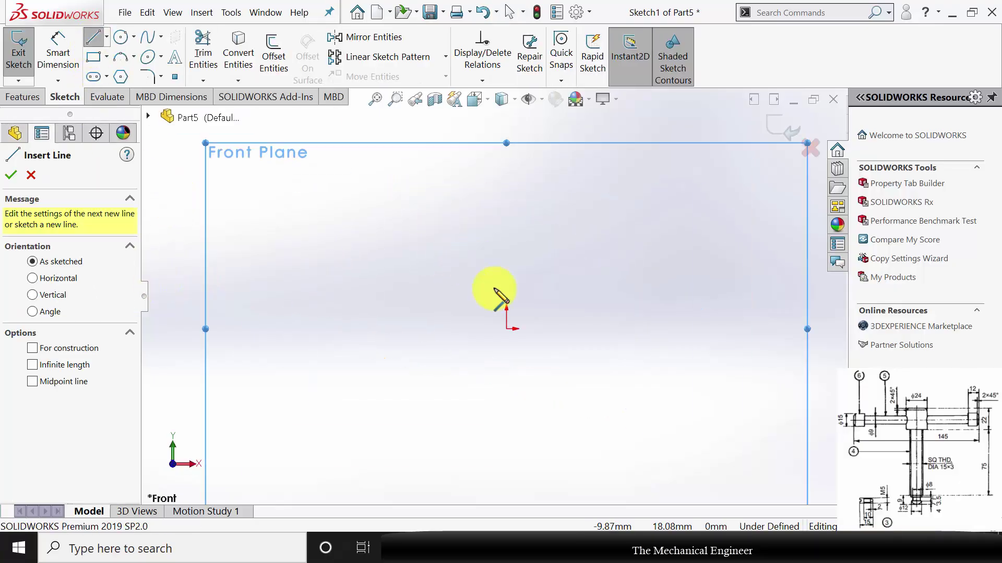
left_click(506, 329)
left_click(506, 309)
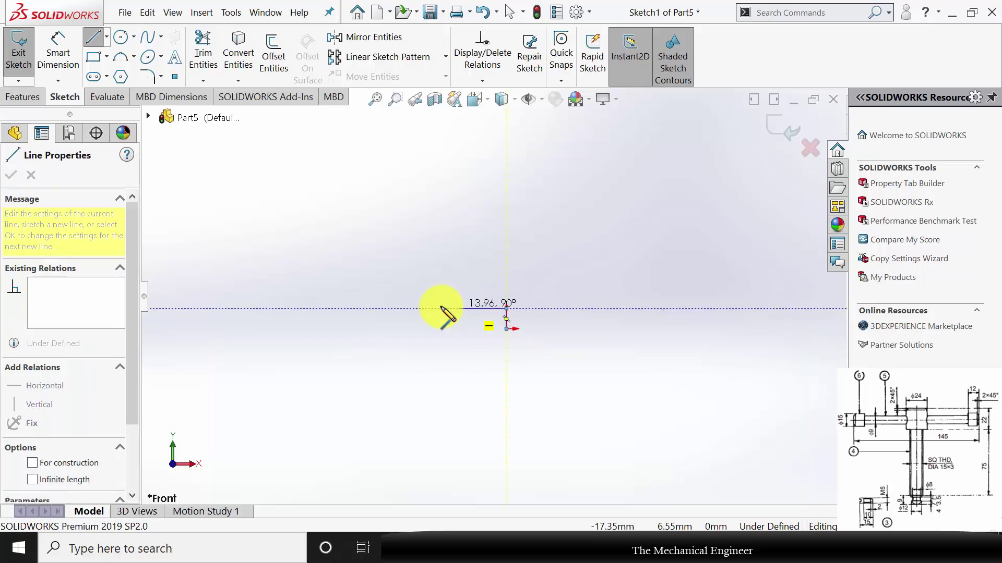
left_click(442, 309)
left_click(442, 245)
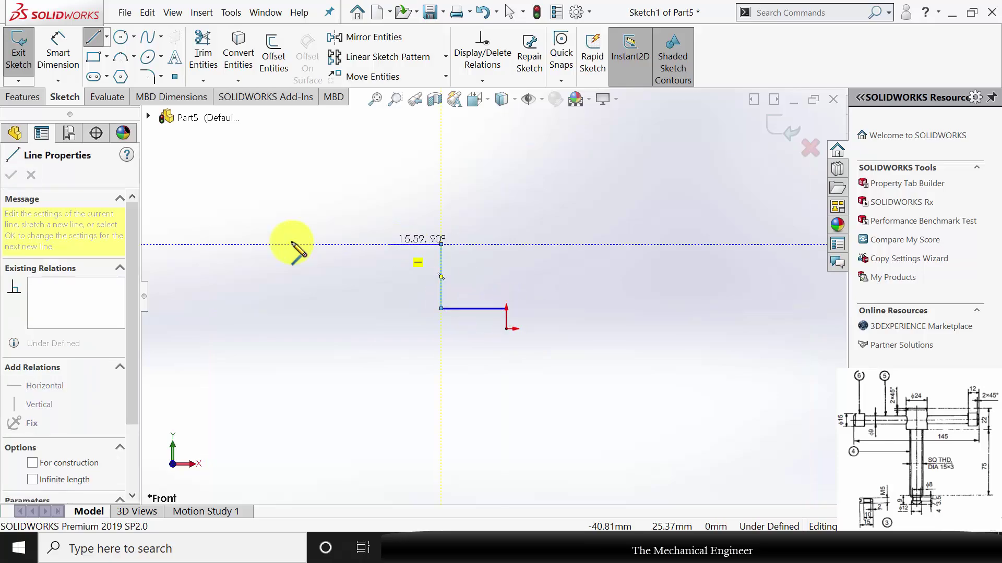
left_click(244, 245)
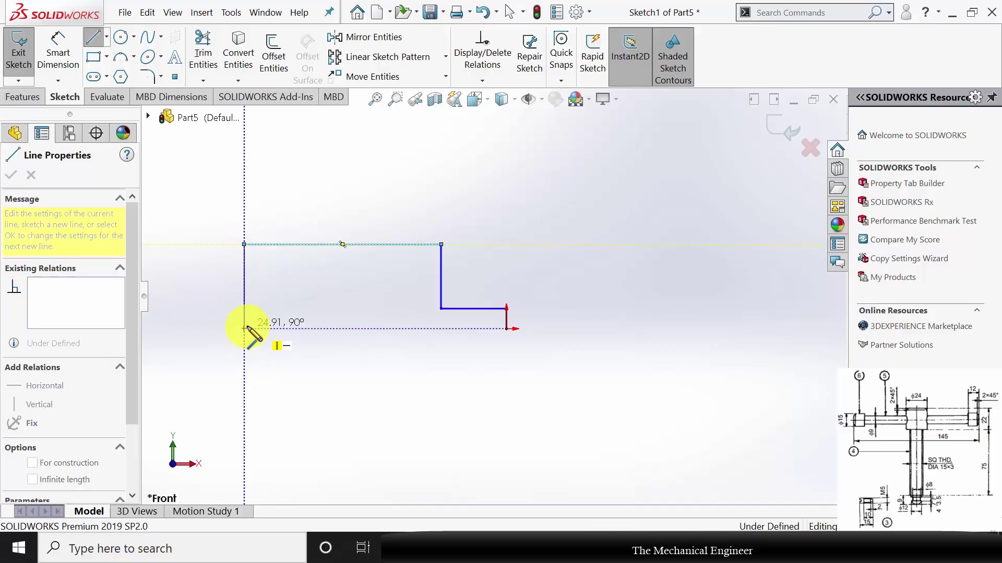
left_click(244, 328)
left_click(506, 329)
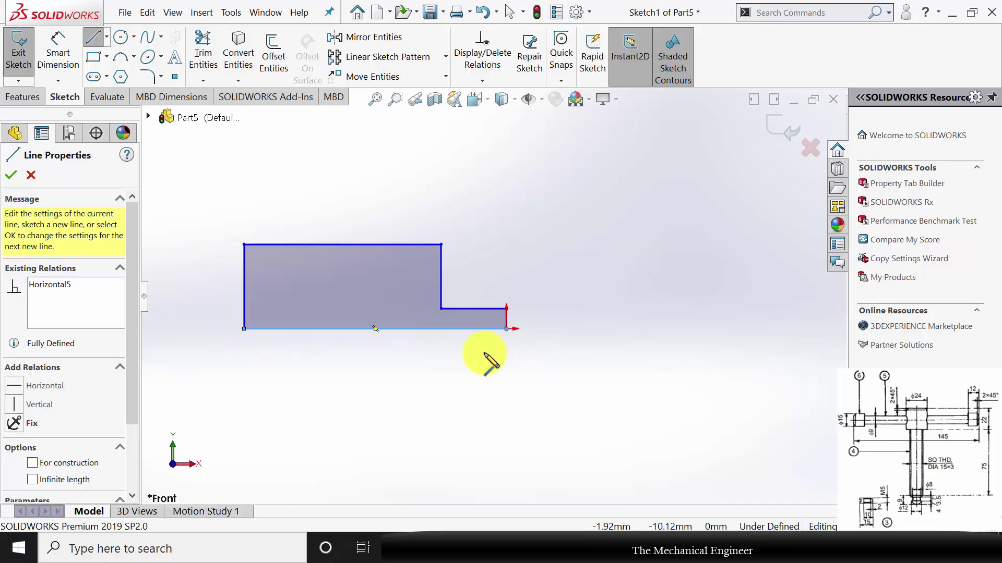
Step: Dimension the profile's short vertical edge at the origin to 1 mm and its overall height to 2.5 mm
left_click(58, 46)
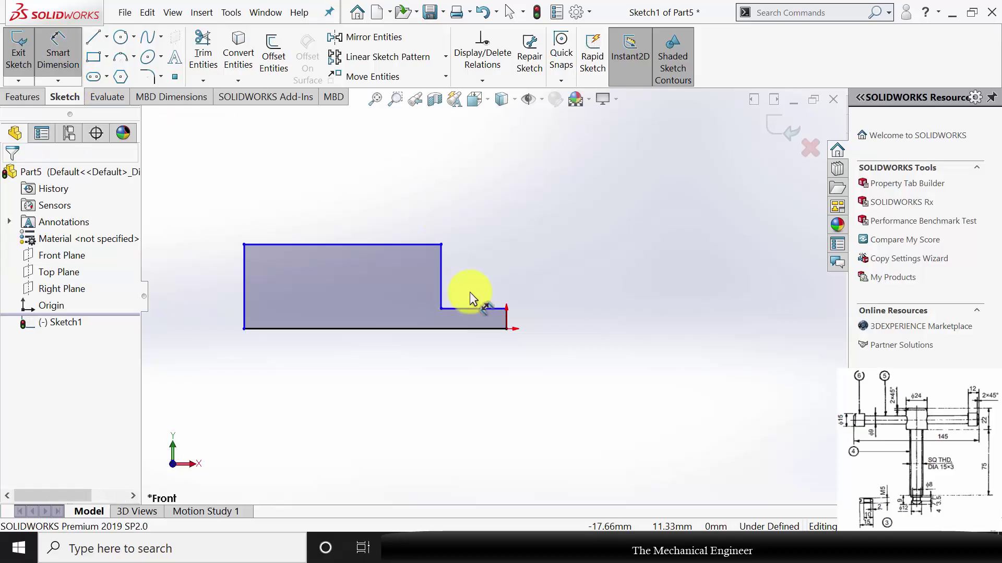
left_click(506, 320)
left_click(556, 324)
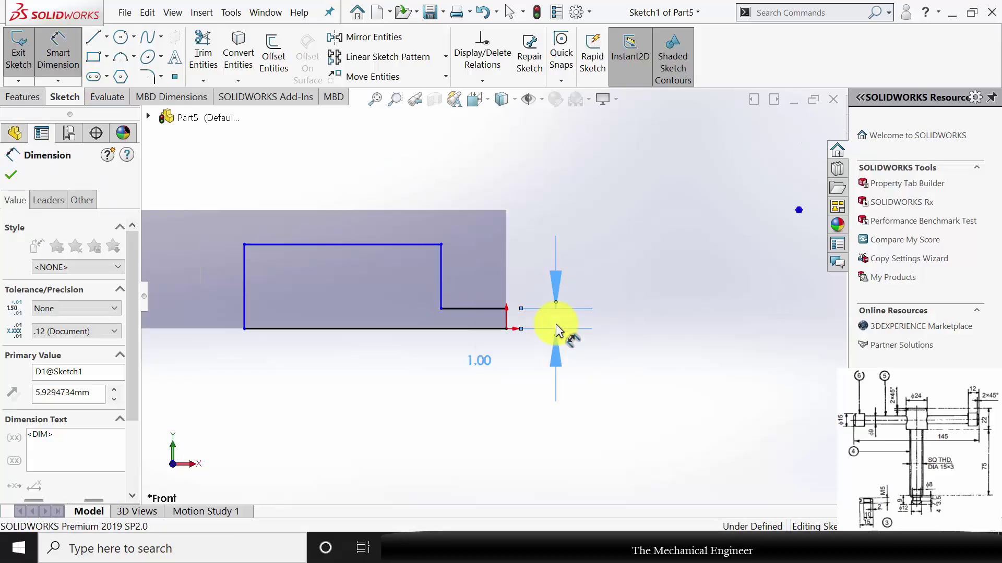
left_click(409, 245)
left_click(425, 329)
left_click(647, 312)
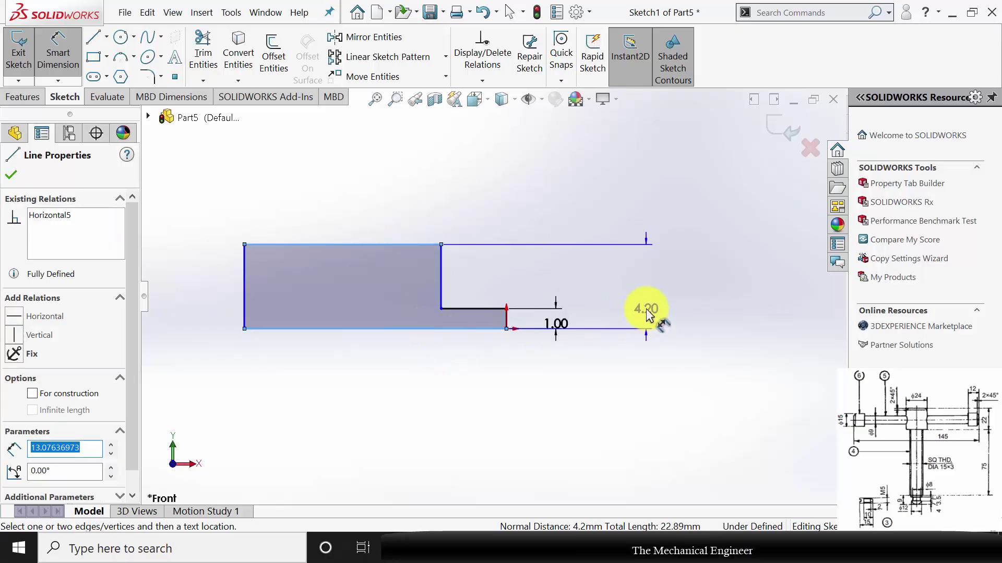
type("2.5")
key("Return")
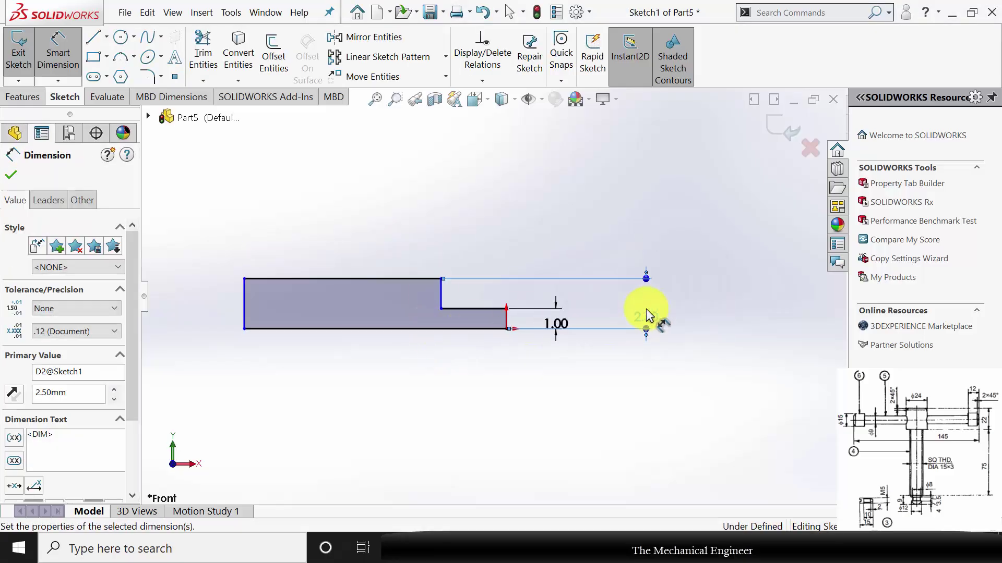
Step: Dimension the length of the lower step's horizontal edge to 10 mm
left_click(472, 308)
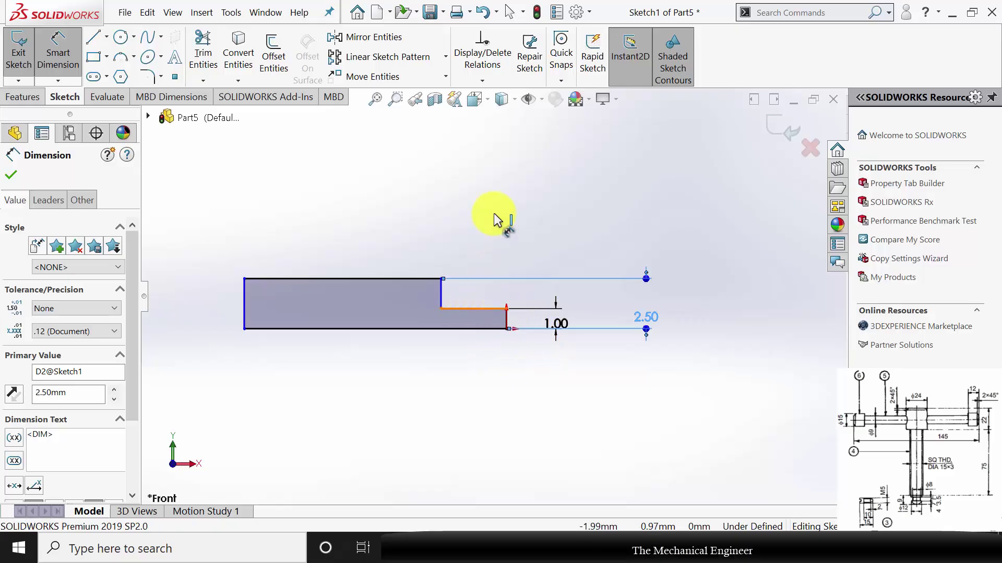
left_click(504, 214)
type("10")
key("Return")
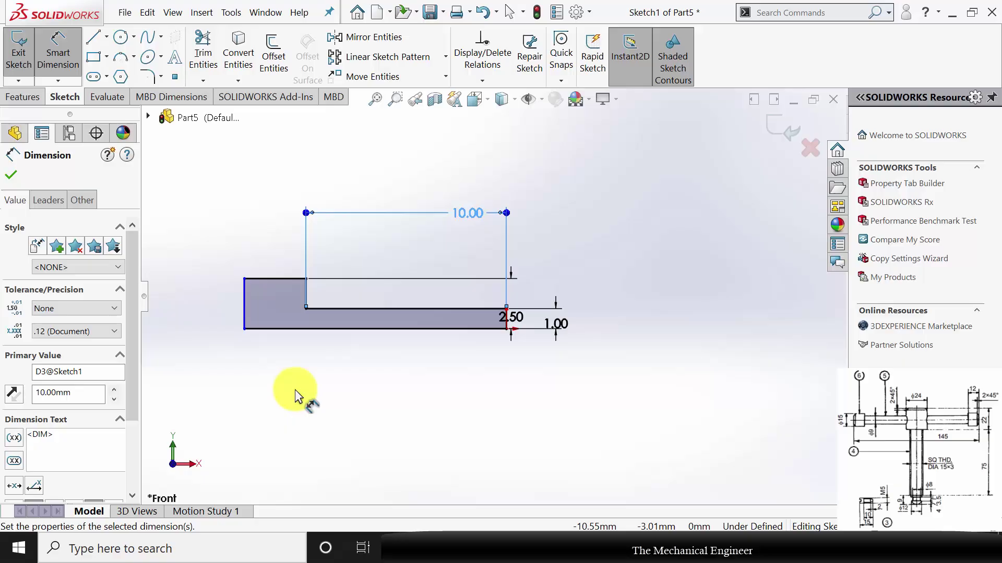
Step: Set the lower step's length to 2 mm and dimension the profile's overall length to 15 mm
double_click(467, 211)
type("2")
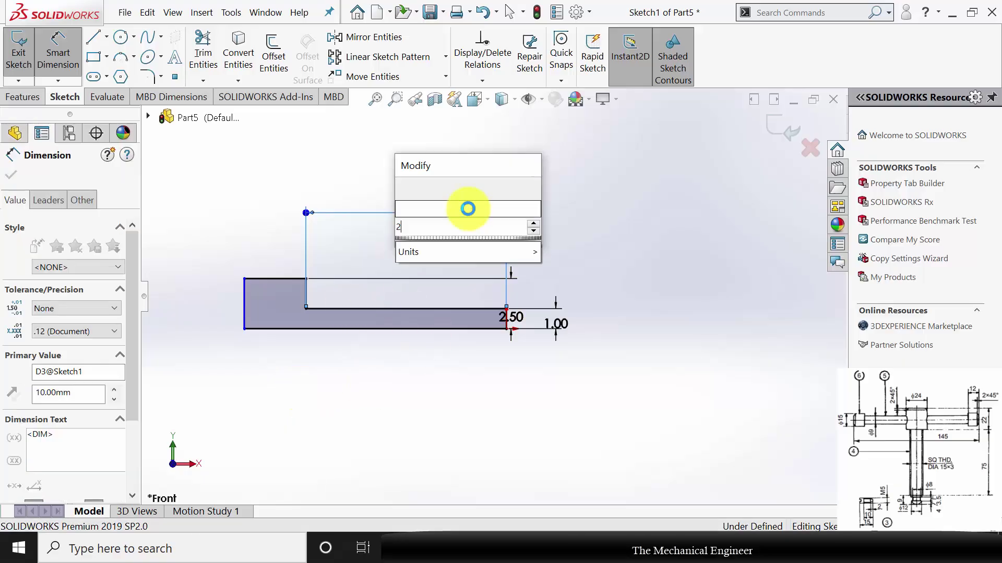
key("Return")
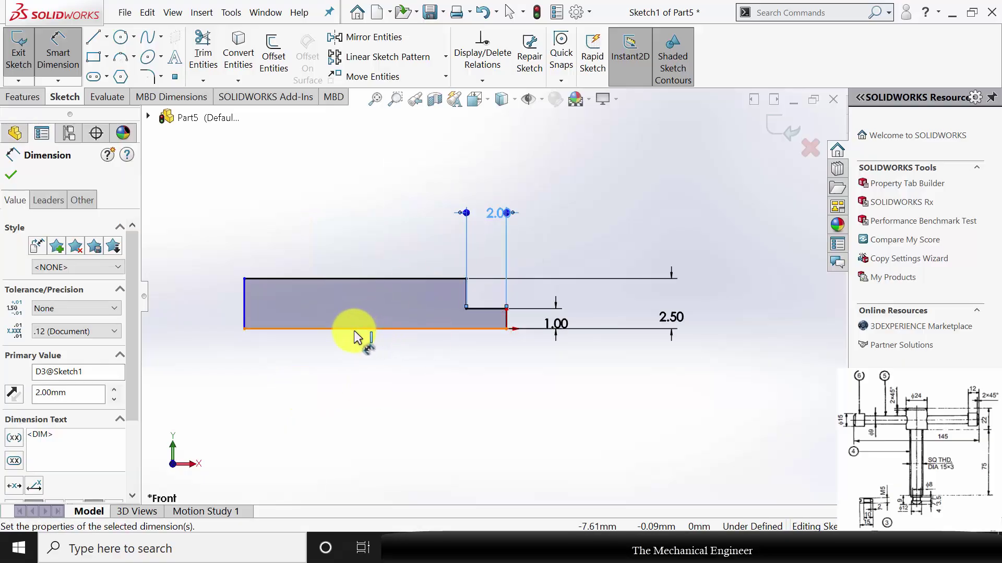
left_click(348, 330)
left_click(357, 402)
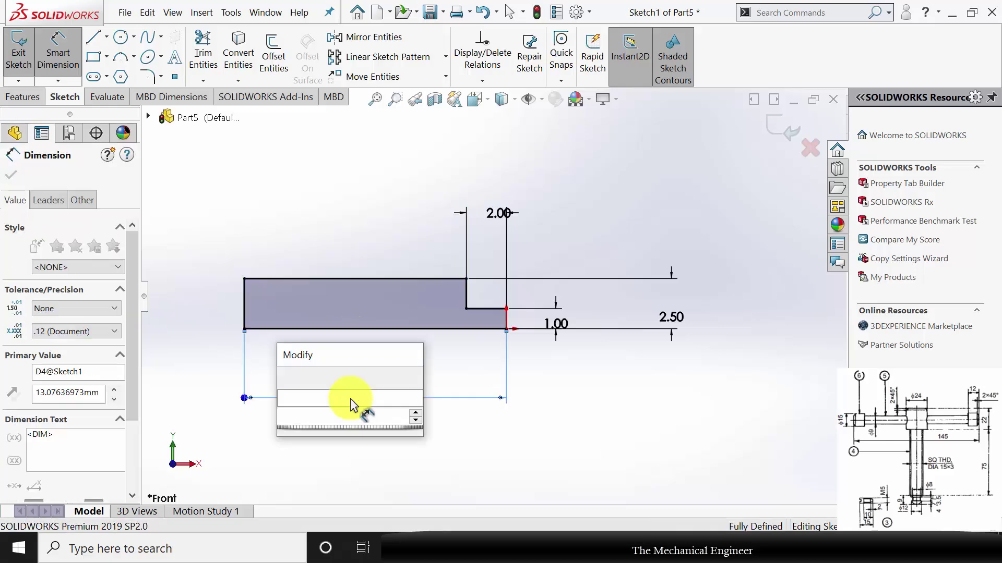
type("15")
key("Return")
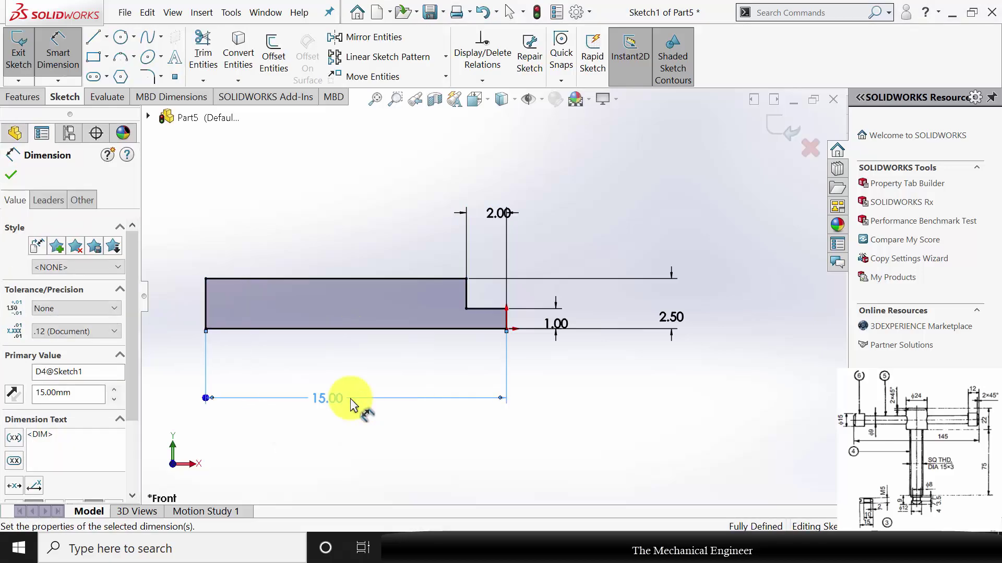
Step: Revolve the stepped profile 360 degrees about its long 15 mm base line
left_click(21, 98)
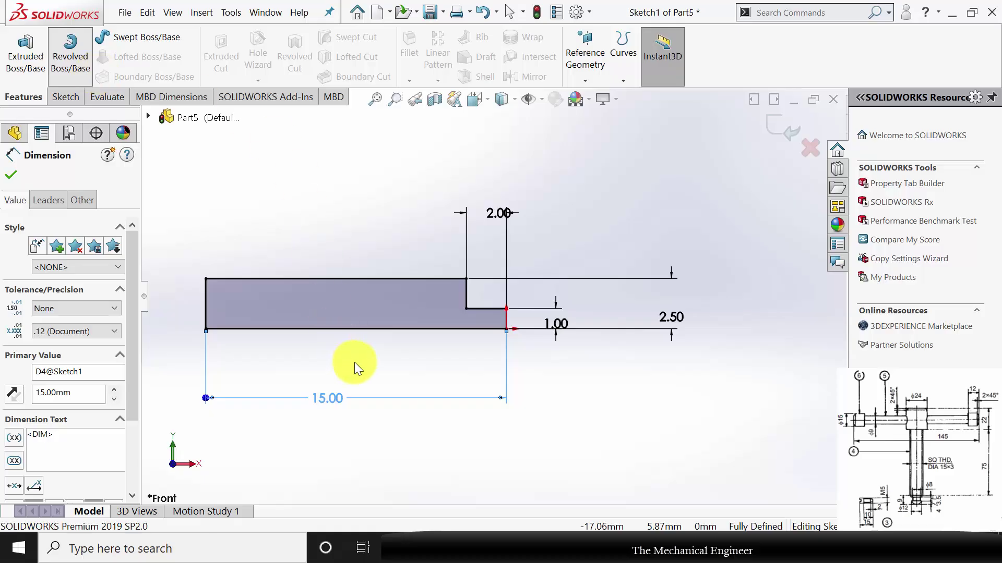
left_click(420, 290)
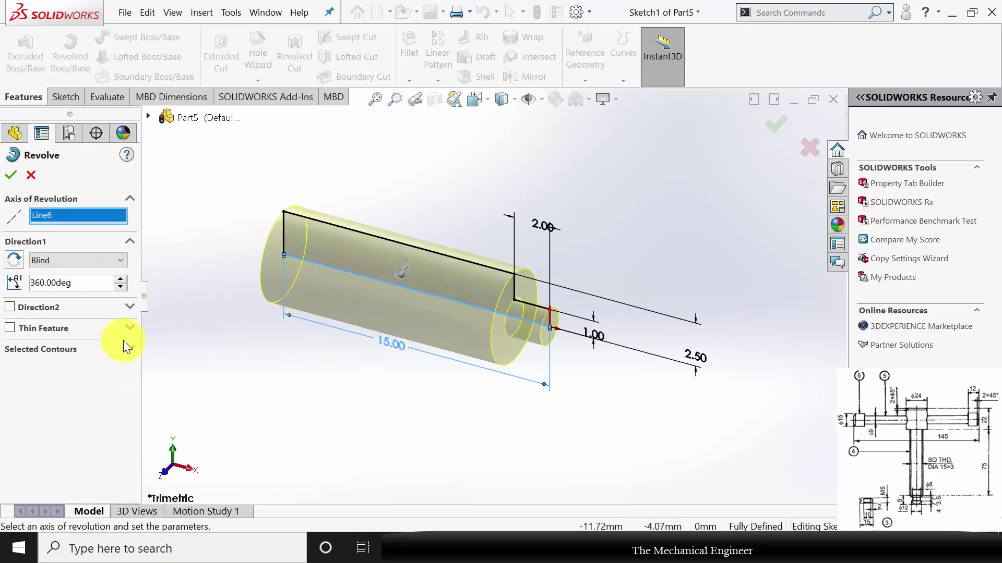
left_click(12, 176)
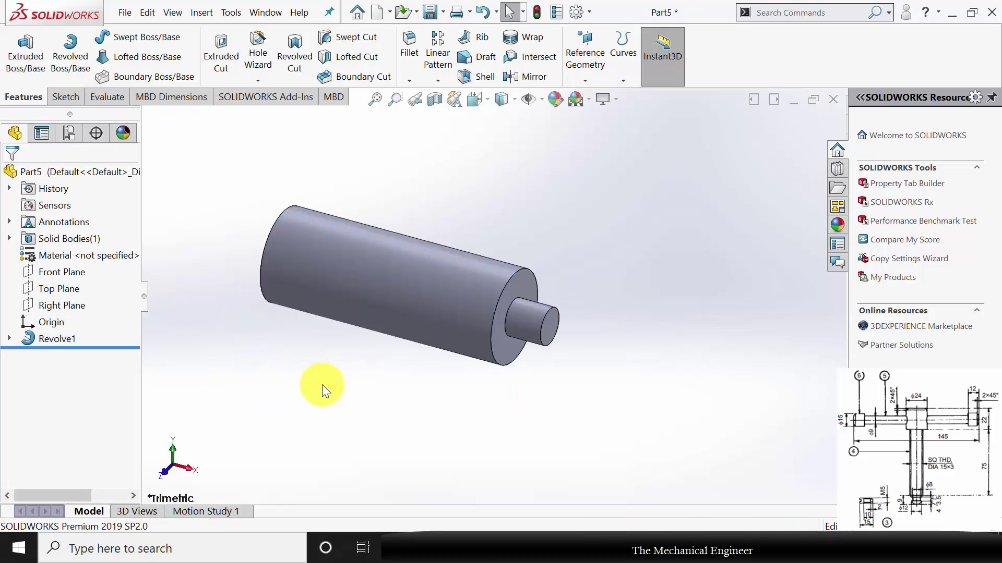
Step: On the Front Plane, sketch a center rectangle about 1.4 by 0.7 mm, centered on the midpoint of the large cylinder's free end edge
left_click(58, 268)
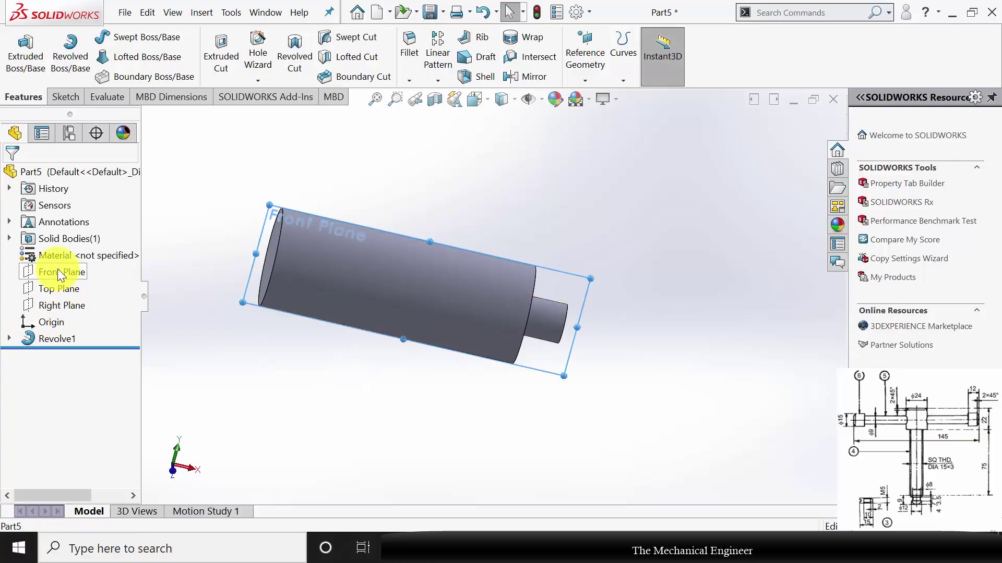
left_click(74, 251)
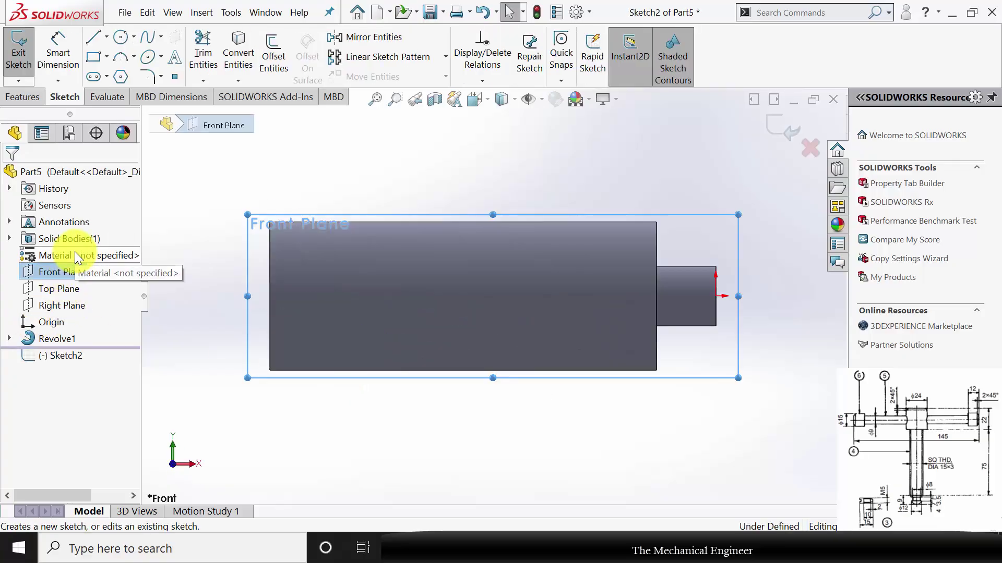
left_click(107, 57)
left_click(112, 96)
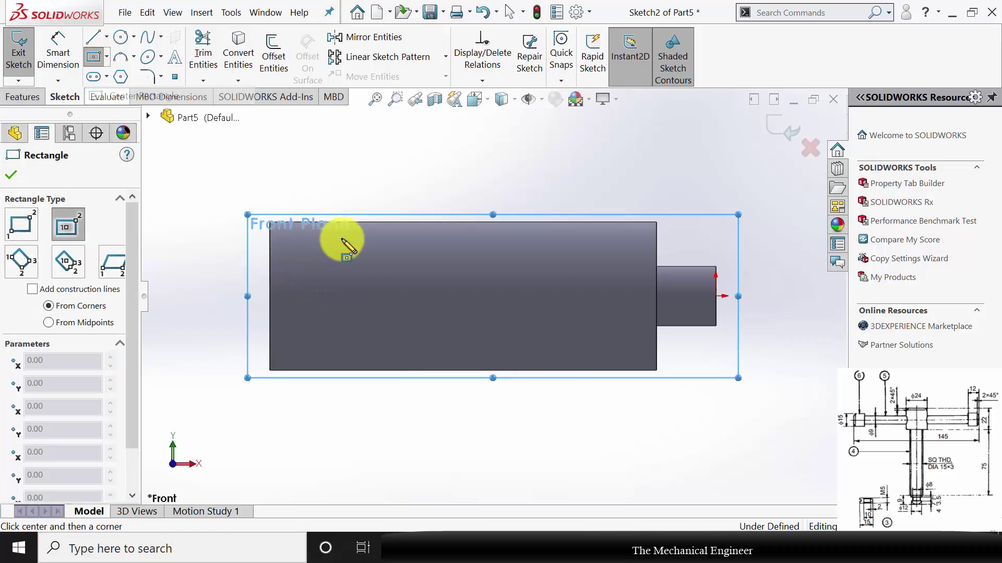
left_click(270, 297)
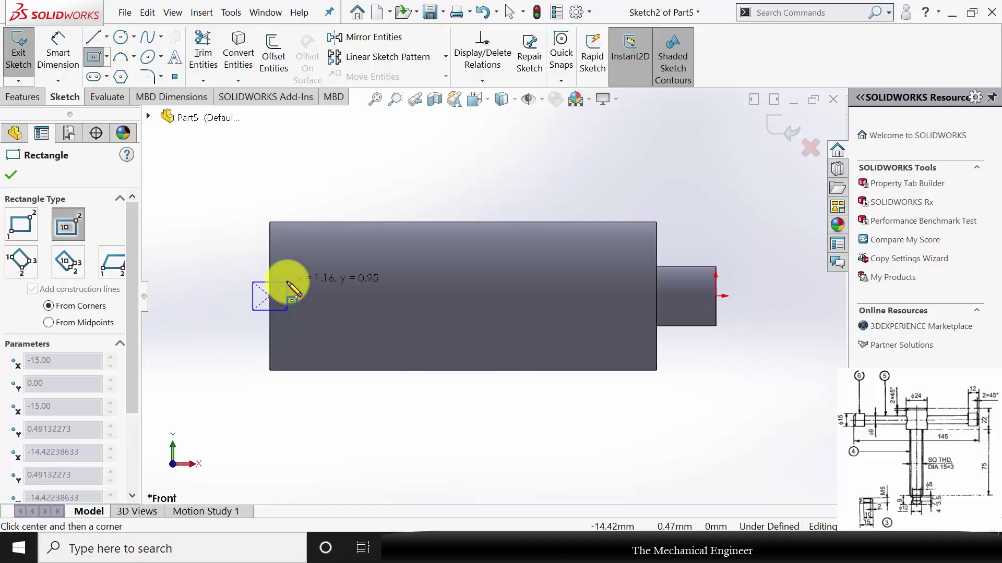
left_click(290, 287)
Step: Dimension the rectangle's height to 1 mm
left_click(64, 51)
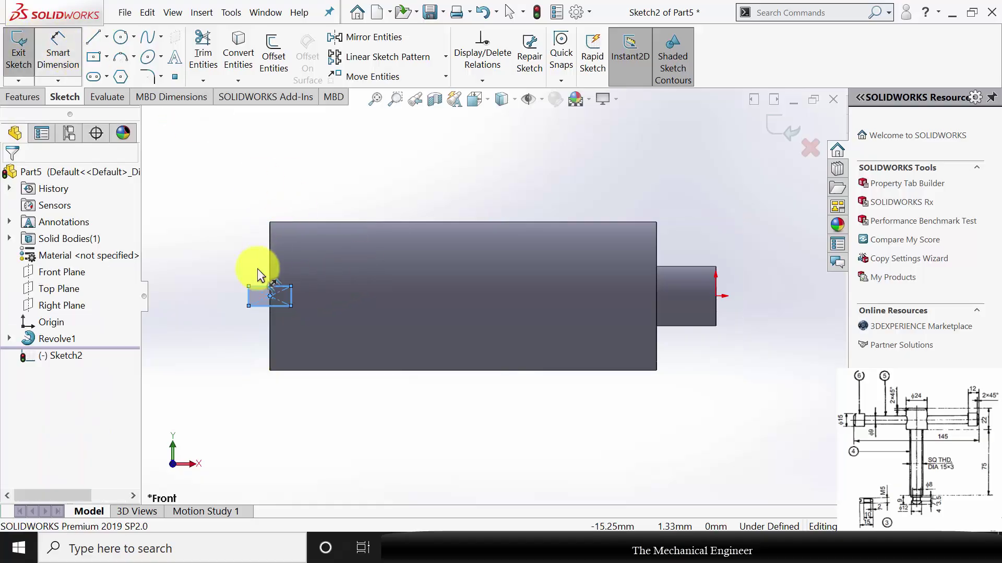
left_click(246, 295)
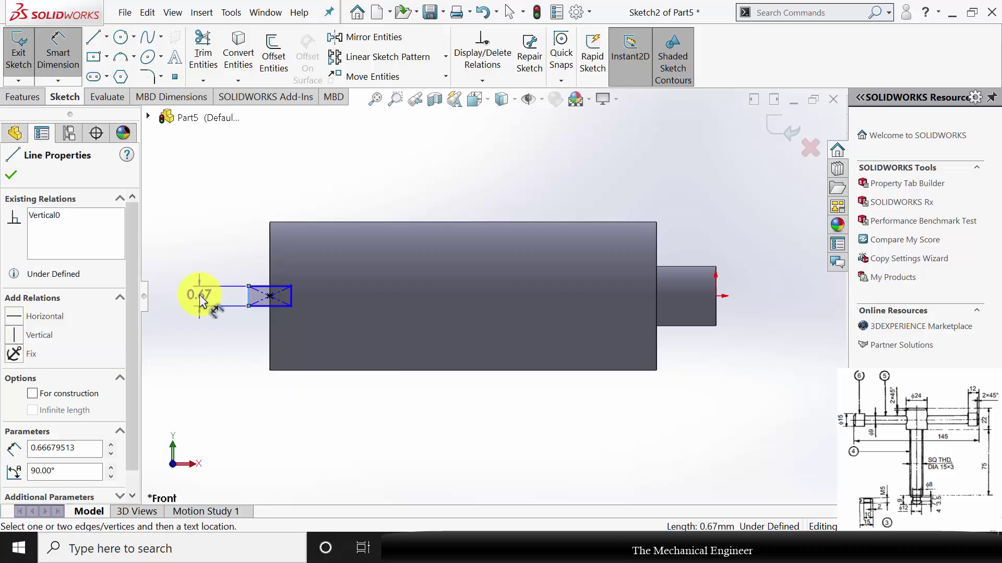
left_click(199, 295)
type("1.00mm")
key("Return")
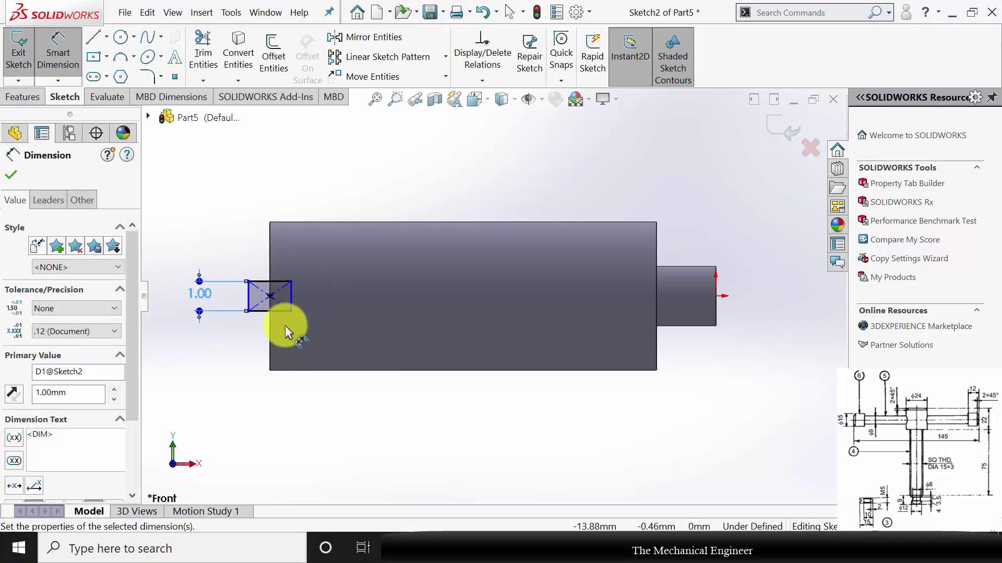
Step: Dimension the distance from the cylinder's end edge to the rectangle's inner vertical side to 1 mm
left_click(270, 313)
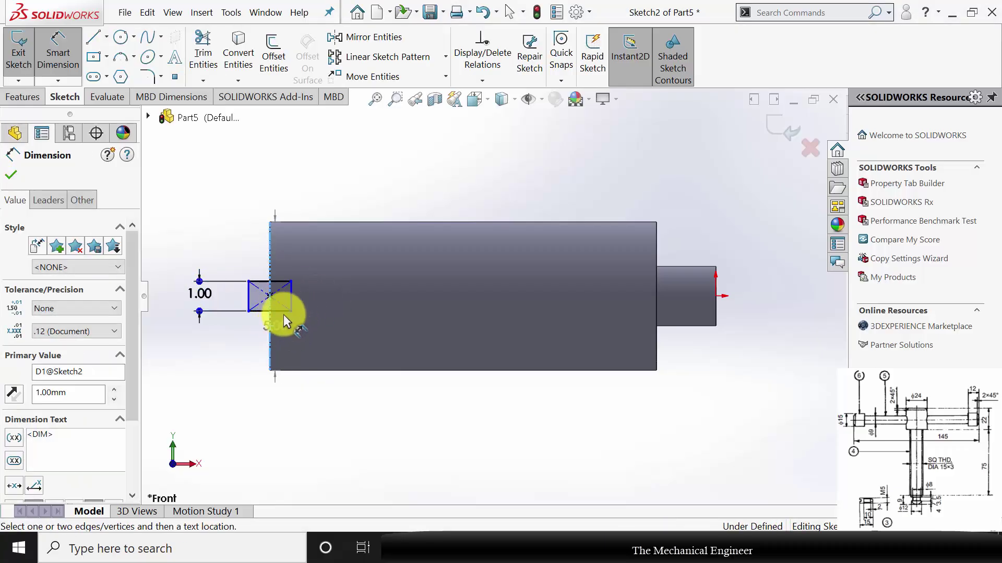
left_click(292, 305)
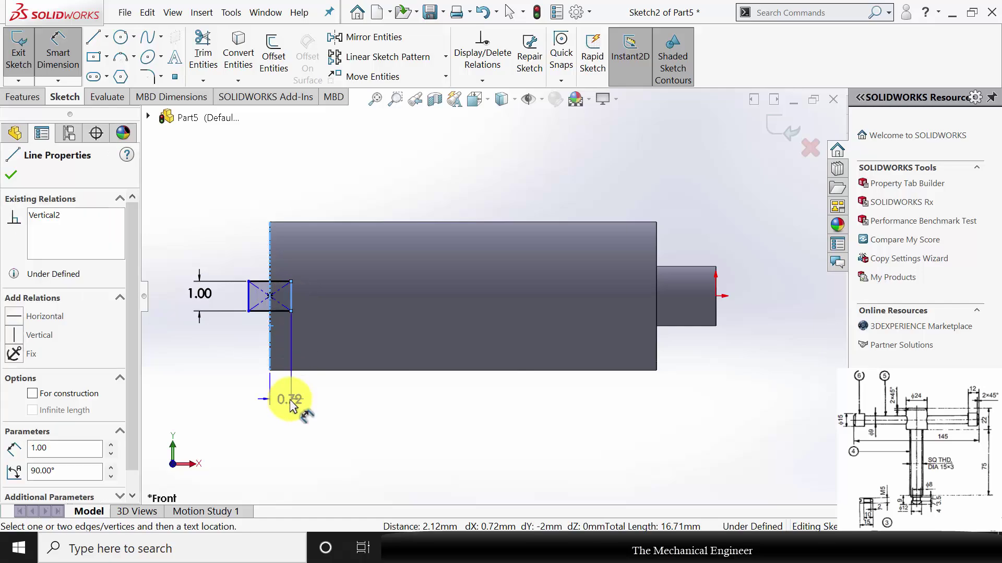
left_click(291, 399)
type("1.00mm")
key("Return")
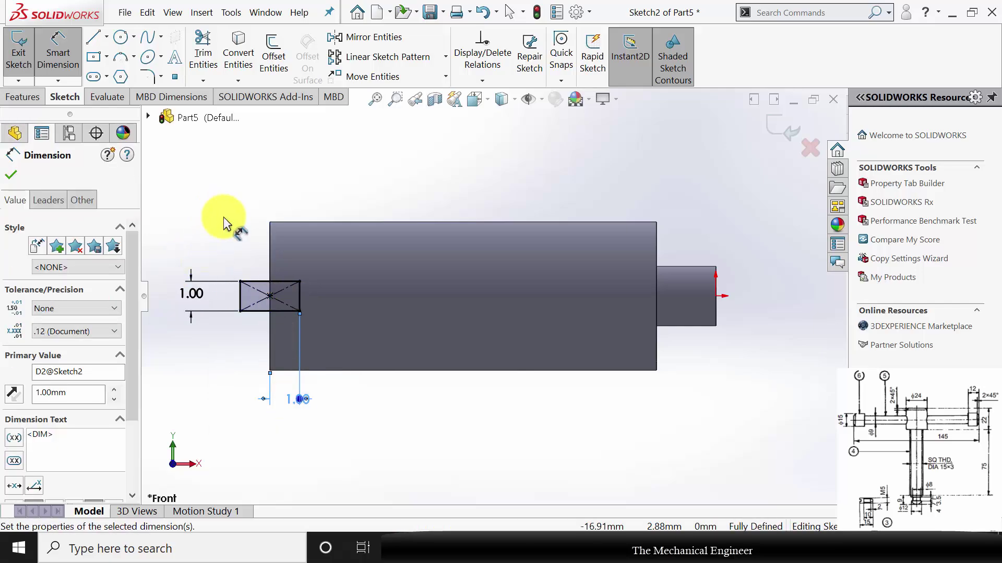
Step: Cut the rectangle Through All - Both to form a screwdriver slot in the cylinder's end
left_click(25, 97)
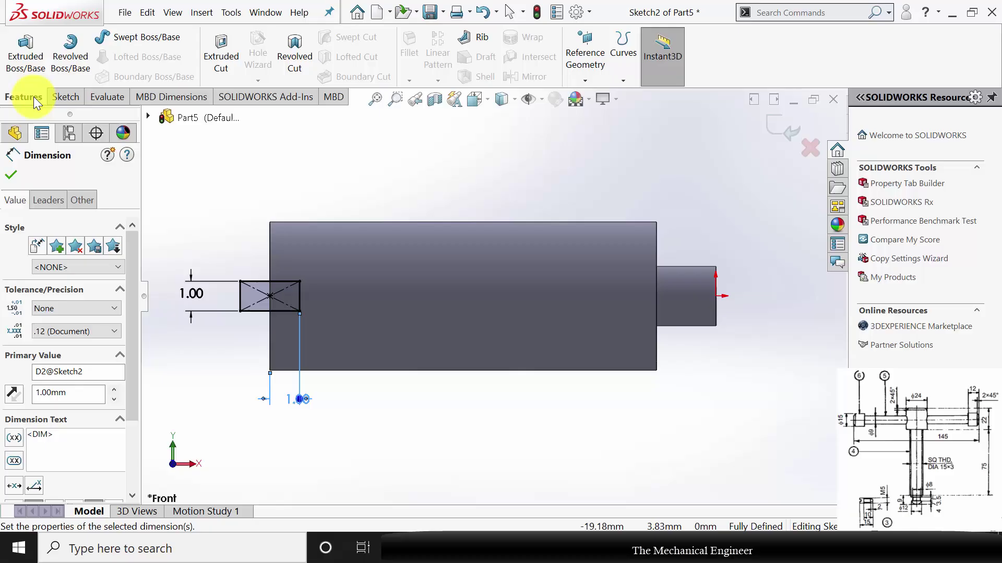
left_click(218, 68)
left_click(72, 256)
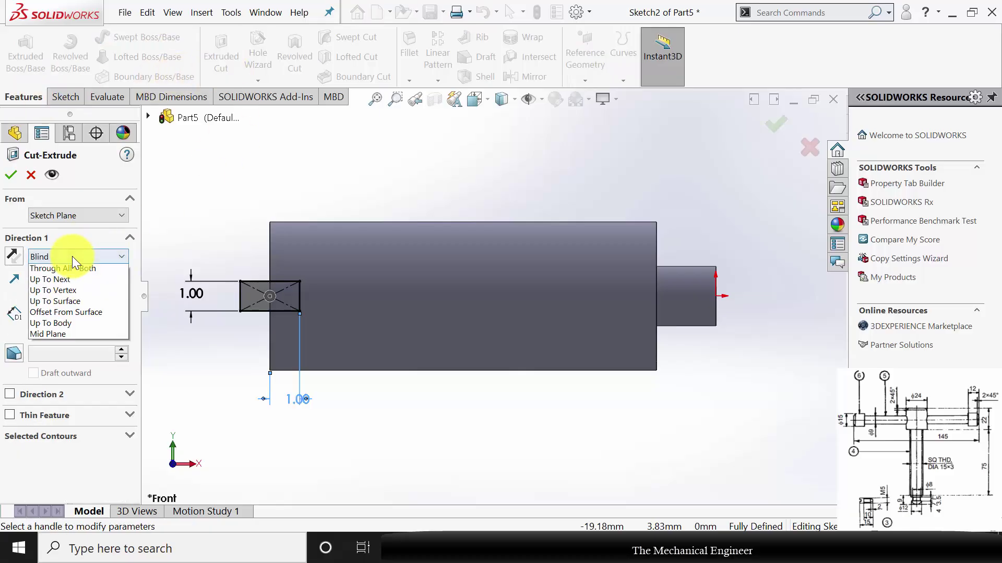
left_click(78, 292)
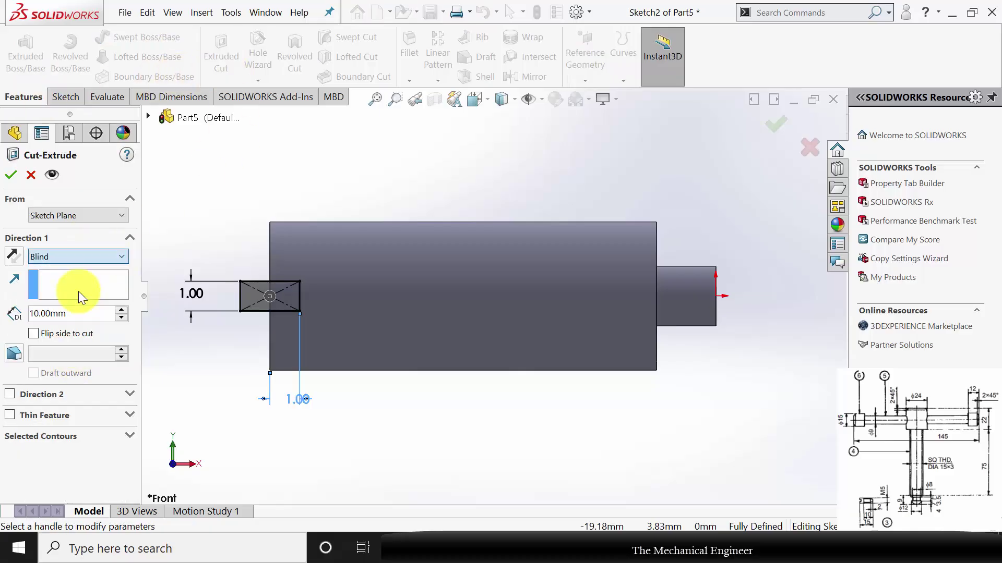
right_click(275, 169)
scroll(358, 268, "up", 3)
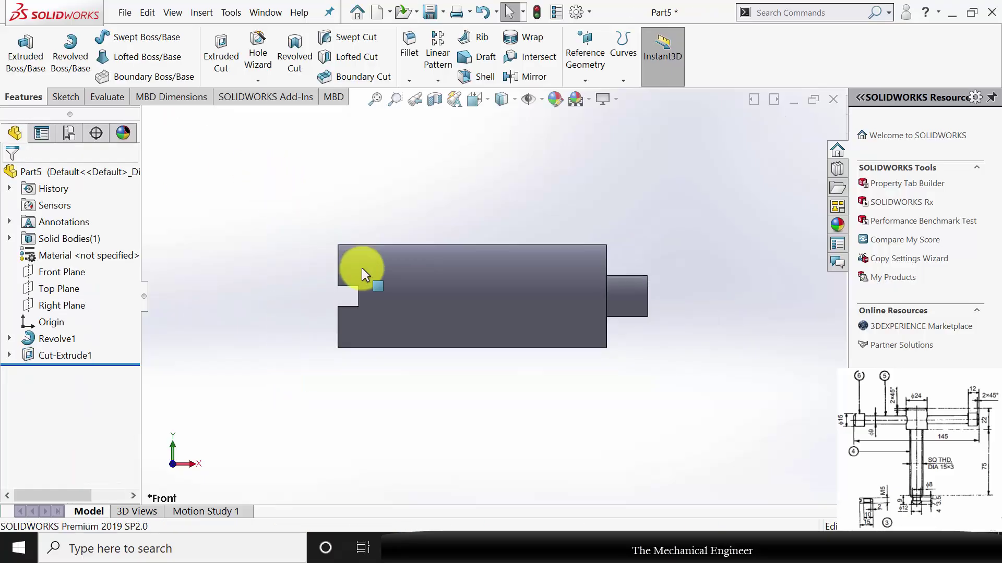
Step: Start a Thread on the large cylinder's shoulder edge next to the small pin, with a Blind depth of 10 mm
left_click(259, 81)
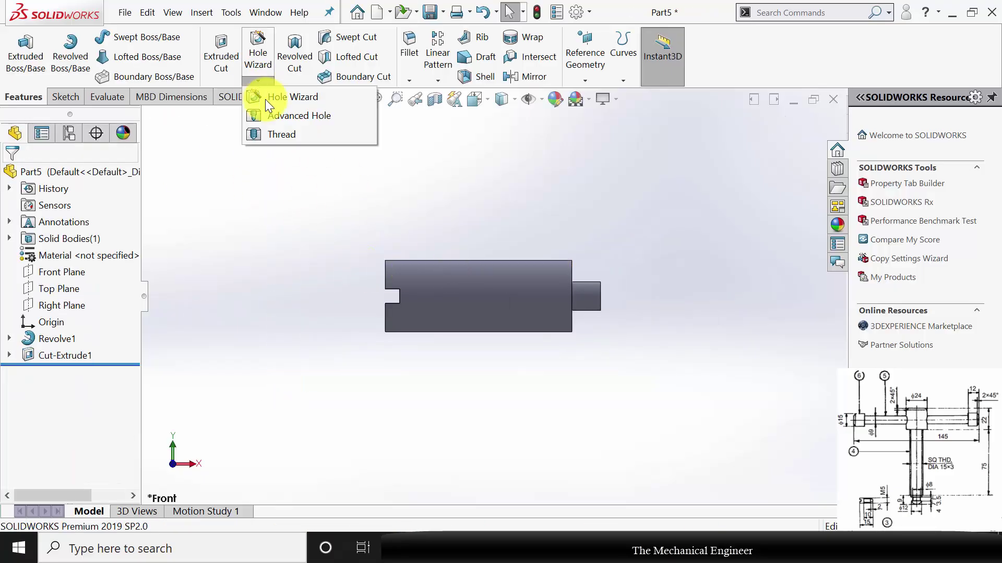
left_click(301, 138)
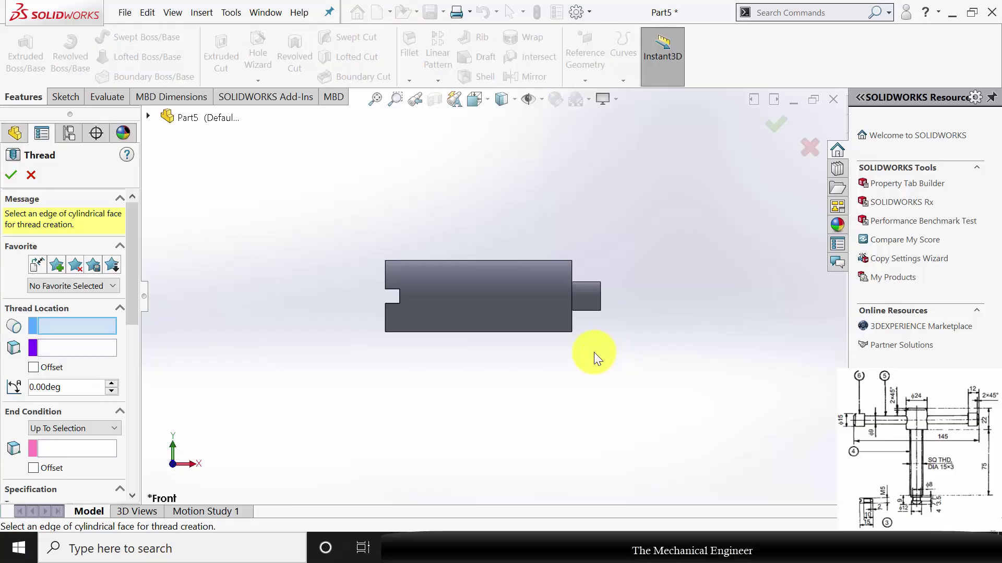
left_click(566, 333)
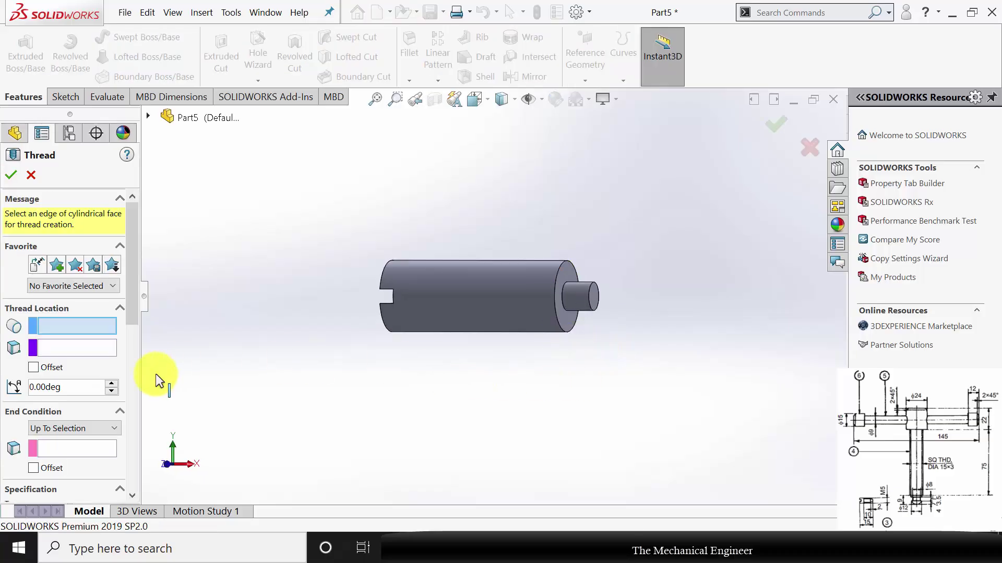
scroll(127, 226, "down", 3)
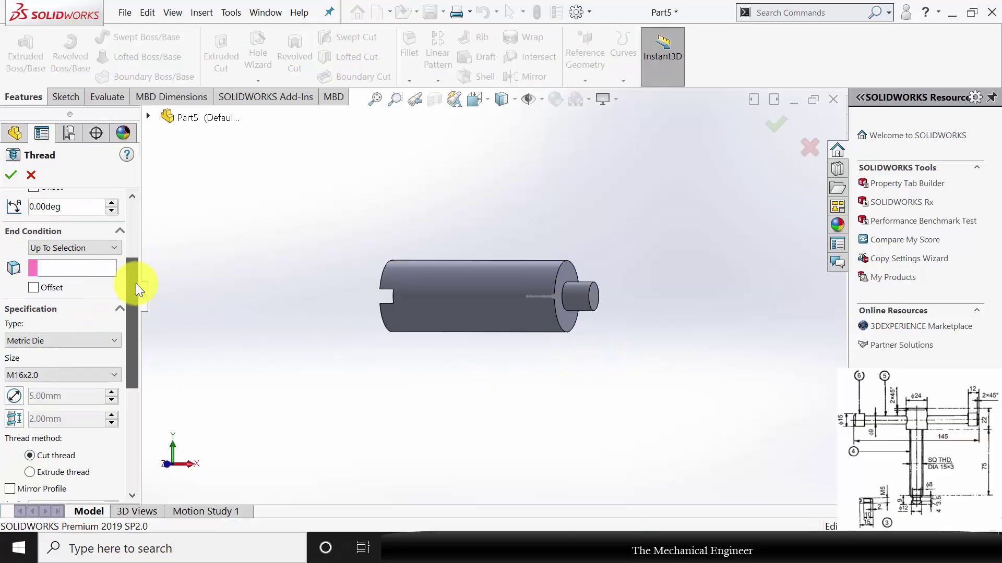
left_click(85, 240)
left_click(73, 253)
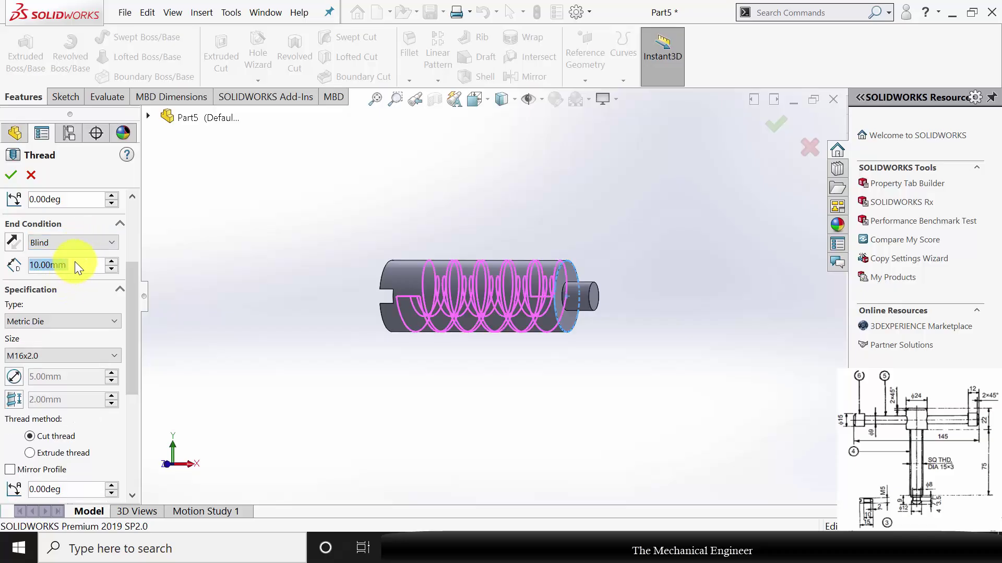
Step: Set the Metric Die thread size to M5x0.8 and create the cut thread
left_click(64, 354)
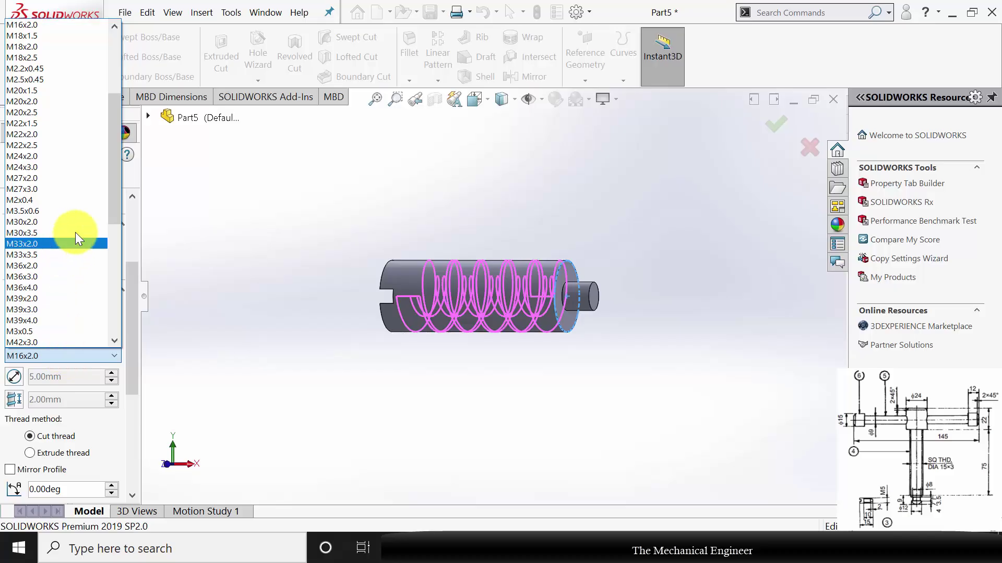
left_click_drag(111, 163, 116, 233)
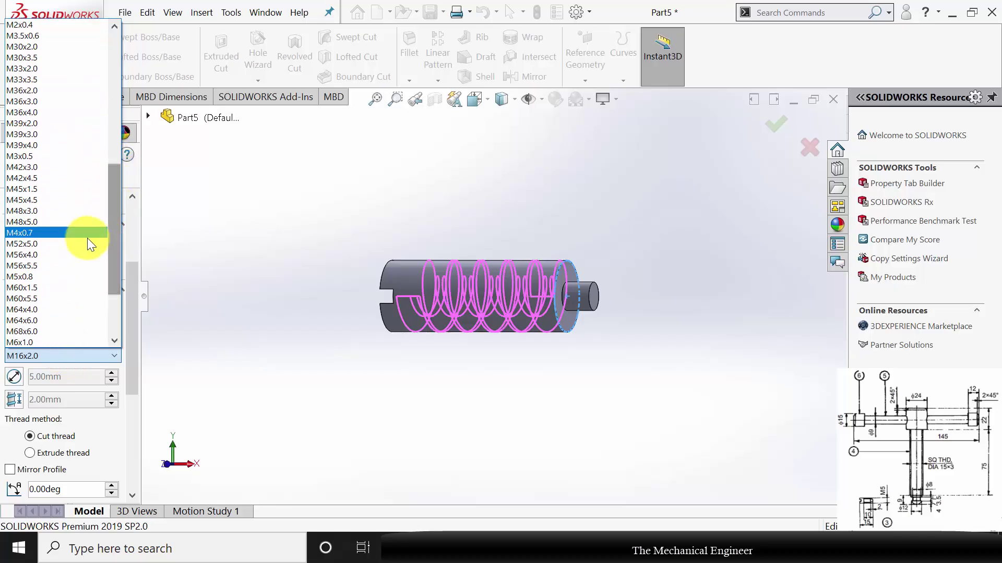
left_click(56, 279)
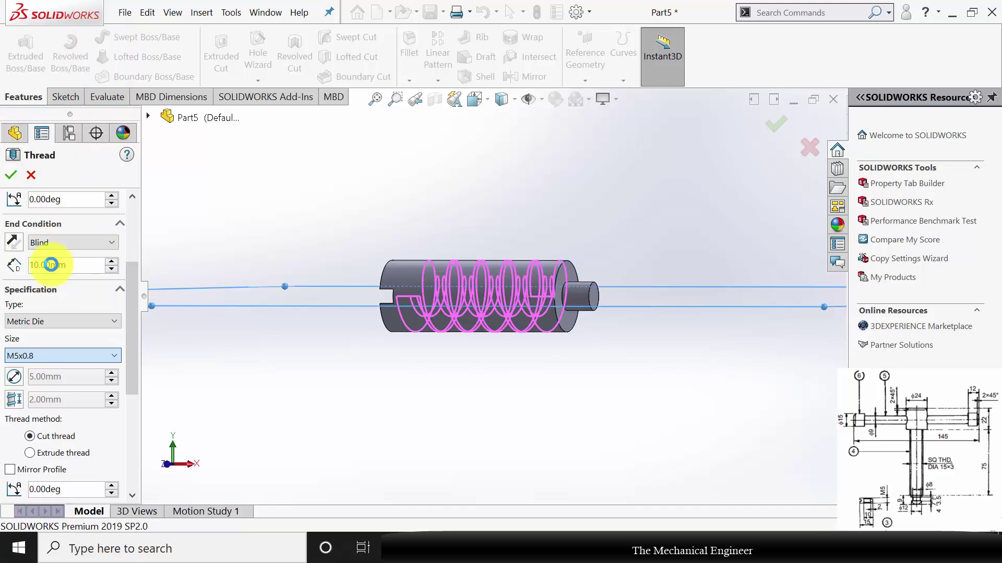
left_click(13, 176)
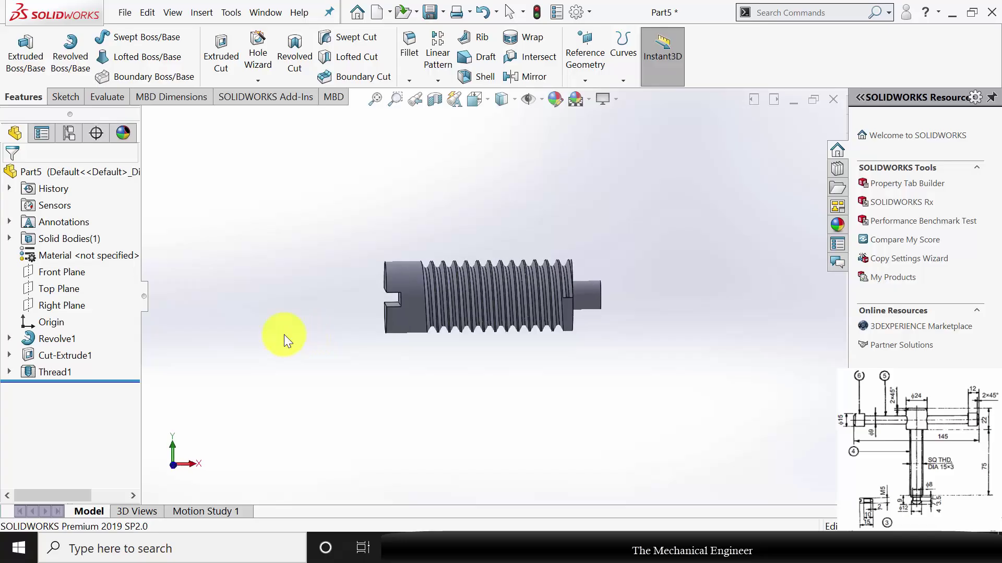
Step: Save the threaded screw part under the file name 3
left_click(126, 13)
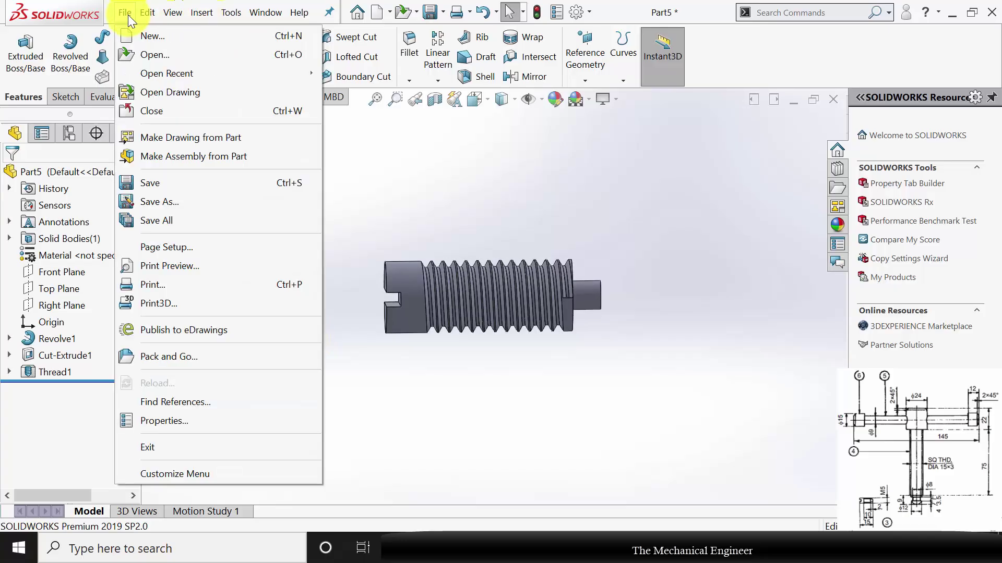
left_click(155, 201)
key("Return")
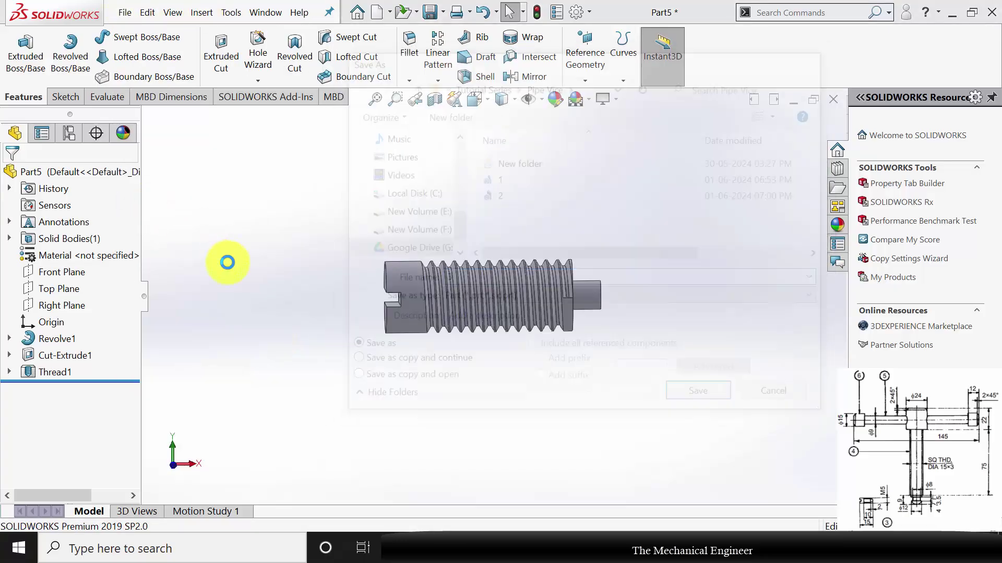
left_click(484, 215)
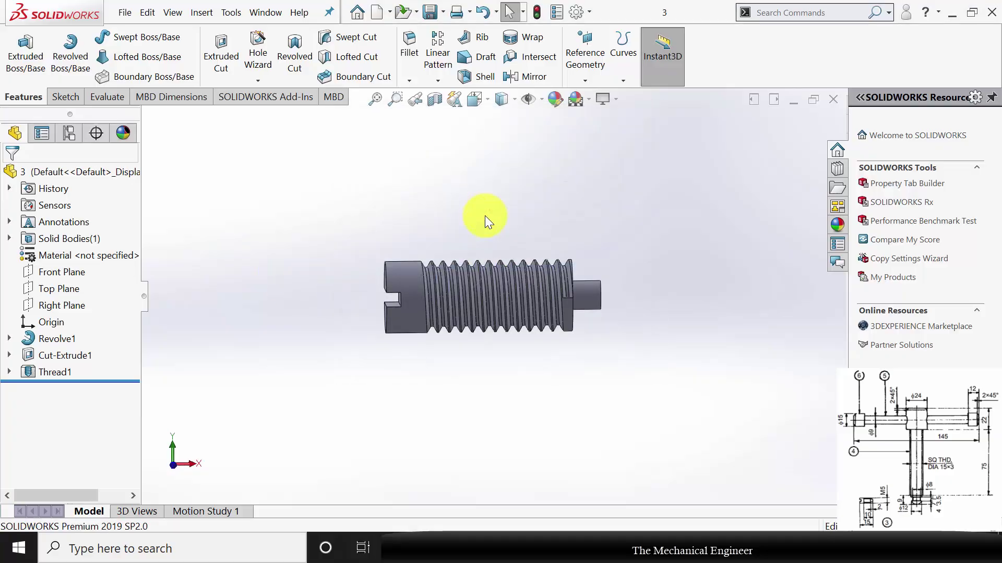
Step: Close the saved screw part and create a new part document
left_click(834, 98)
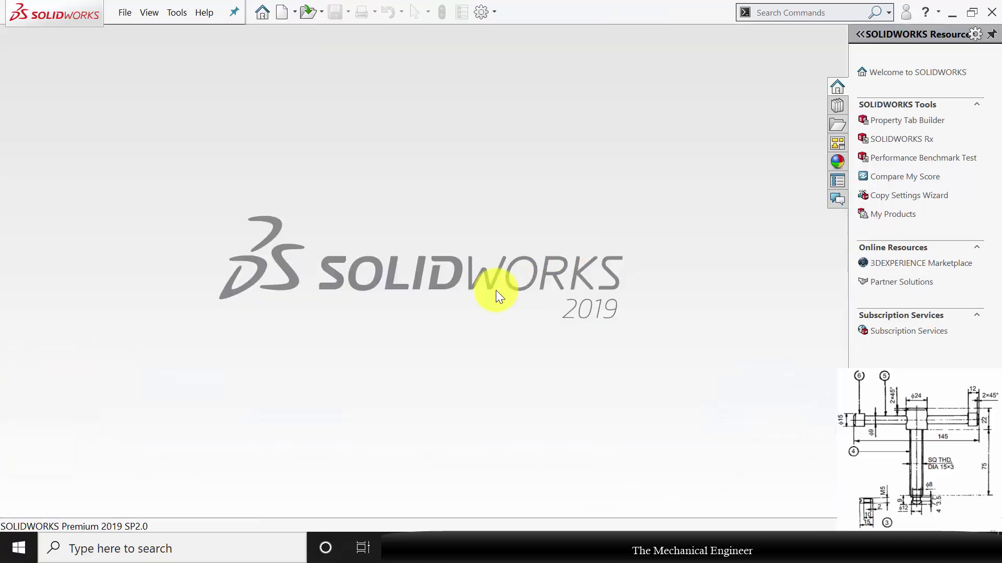
left_click(283, 13)
left_click(567, 435)
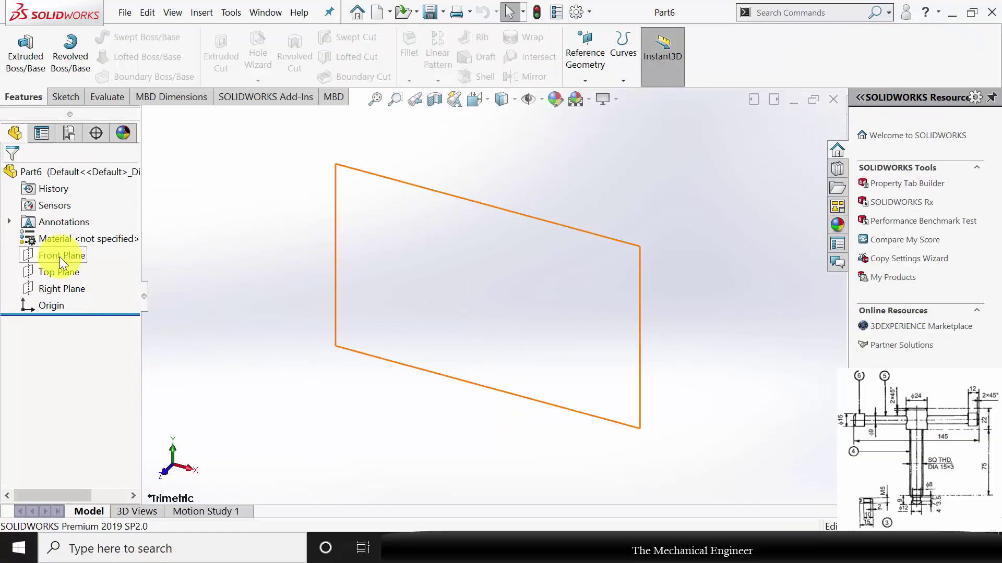
Step: Start a sketch on the Front Plane and draw the head's half outline from the origin, about 23 mm wide and 19 mm high
left_click(59, 257)
left_click(72, 236)
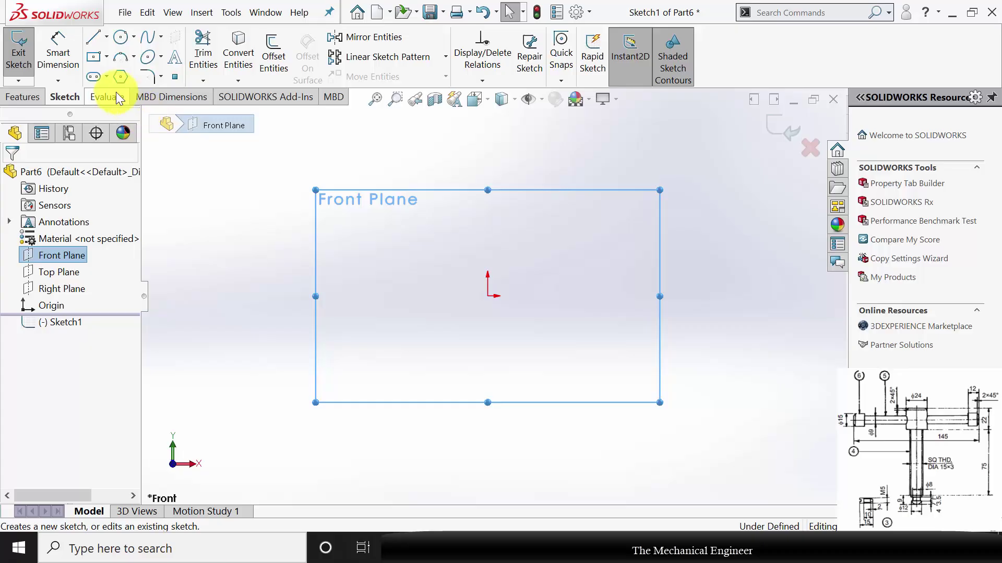
scroll(464, 210, "down", 1)
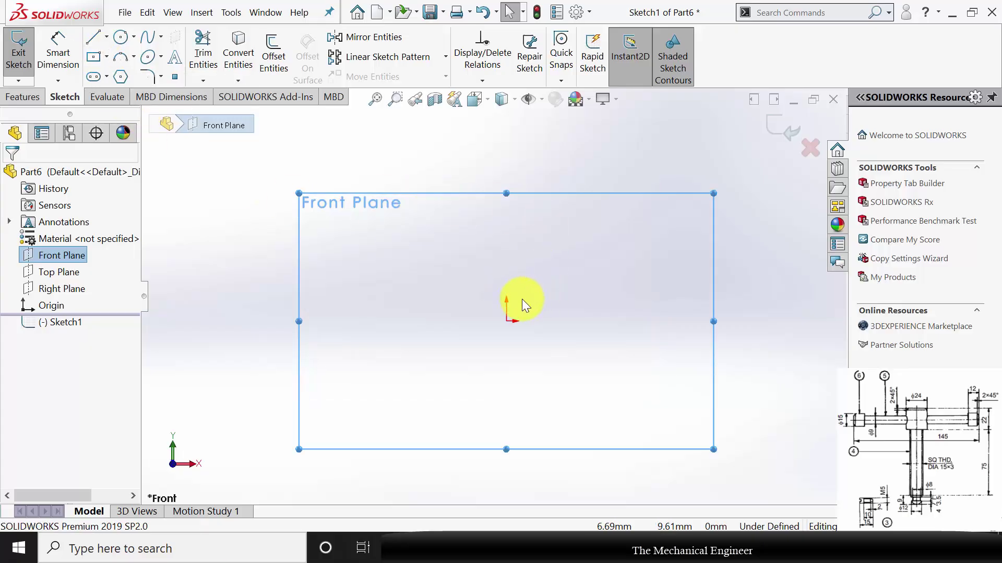
left_click(92, 33)
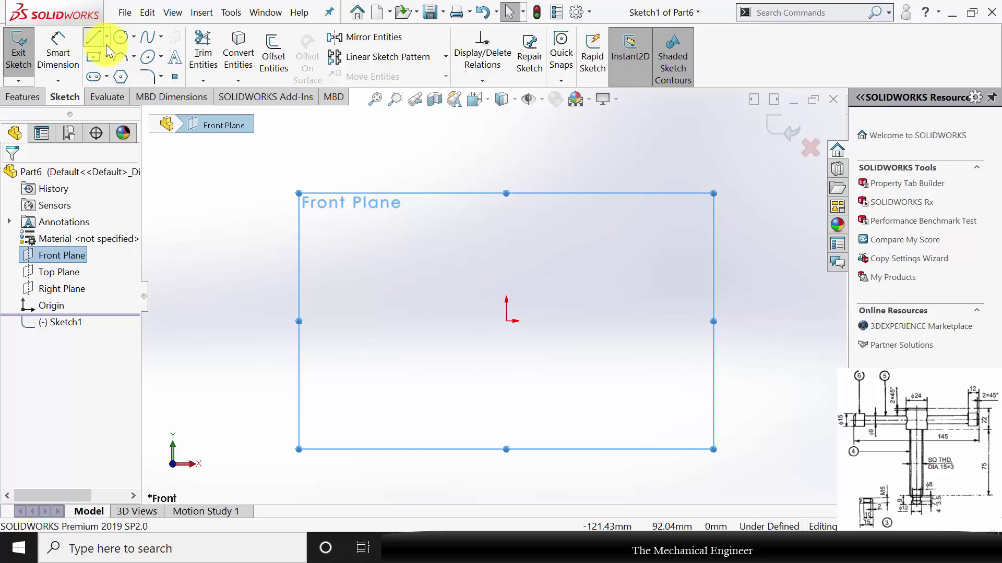
scroll(529, 308, "down", 2)
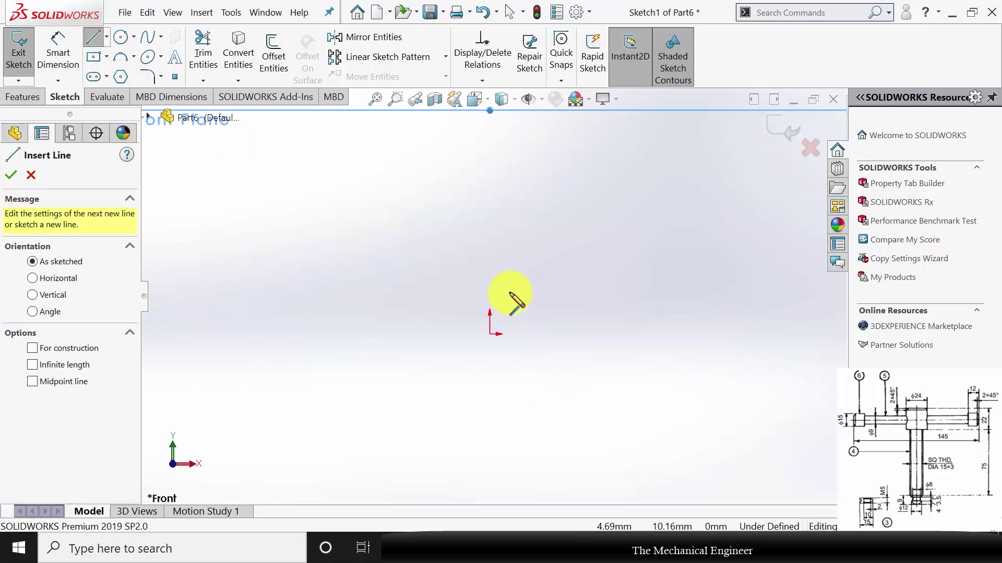
scroll(511, 300, "up", 3)
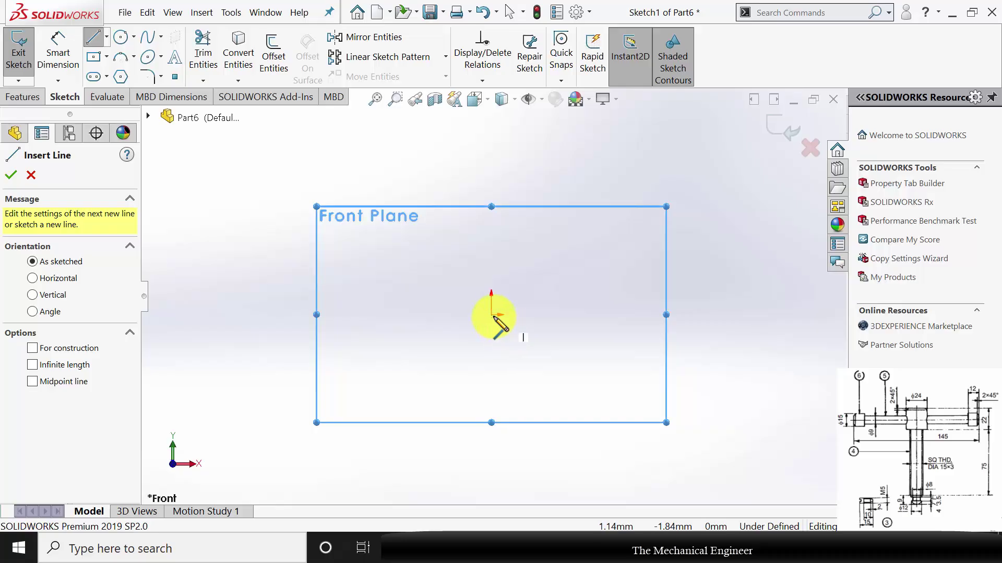
scroll(495, 370, "down", 2)
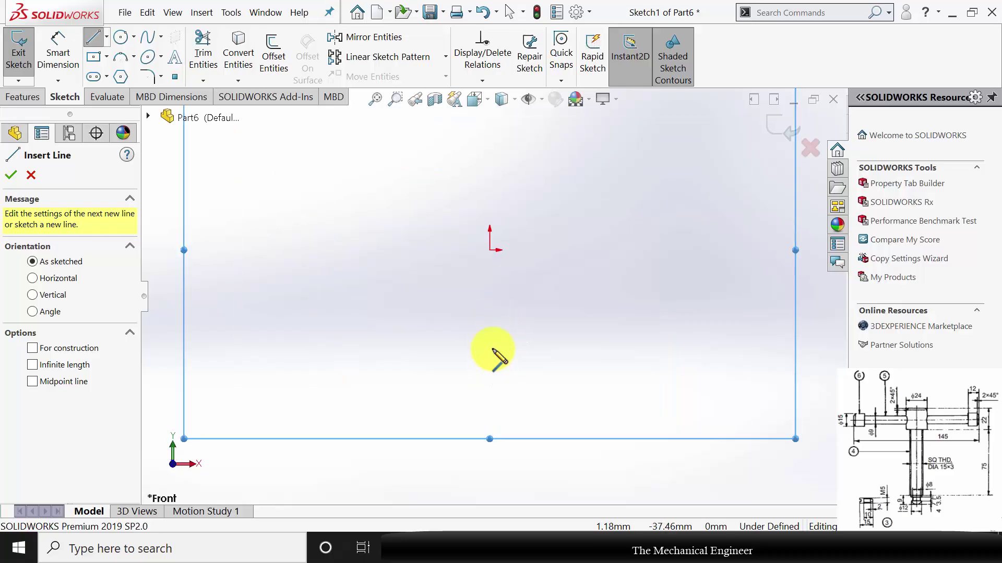
left_click(489, 250)
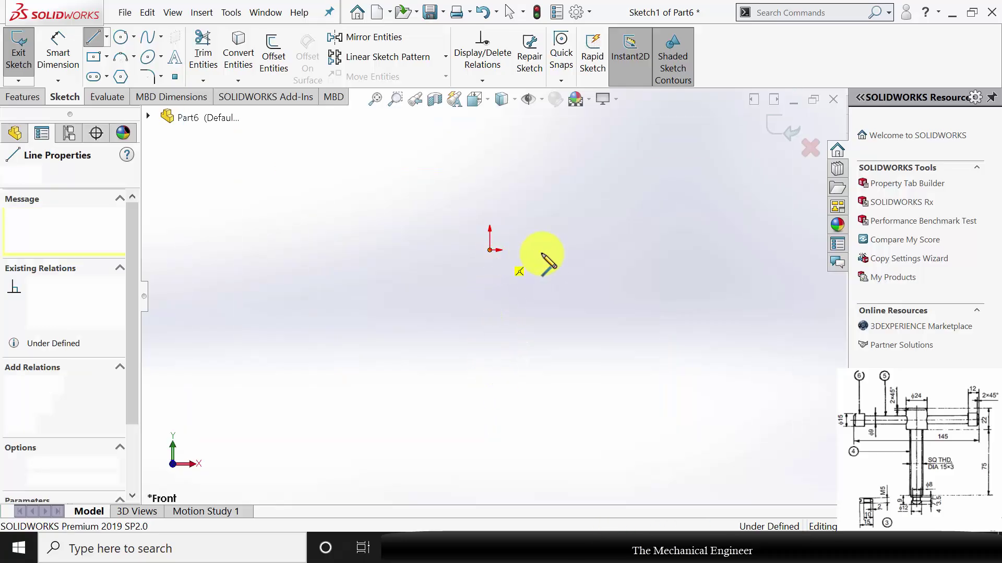
left_click(559, 250)
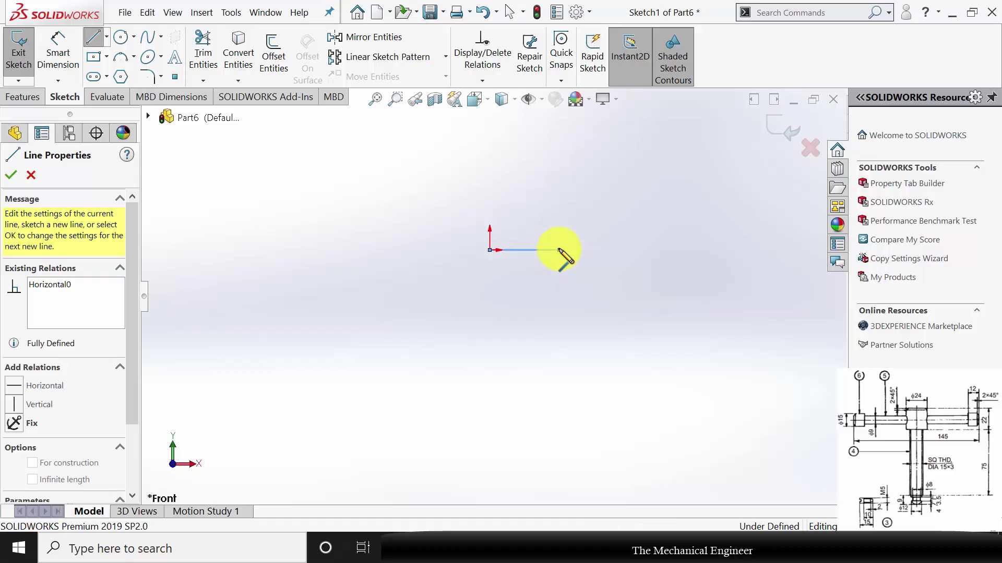
left_click(559, 316)
left_click(537, 316)
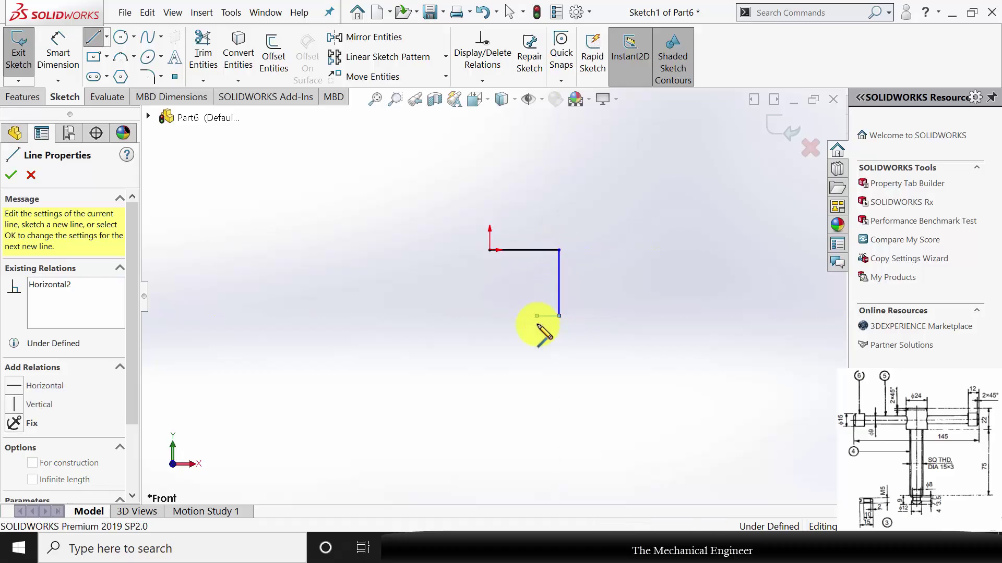
Step: Continue the outline with the long vertical shank edge, two small inward steps below it and a short outward line at the end
left_click(537, 436)
scroll(536, 438, "down", 2)
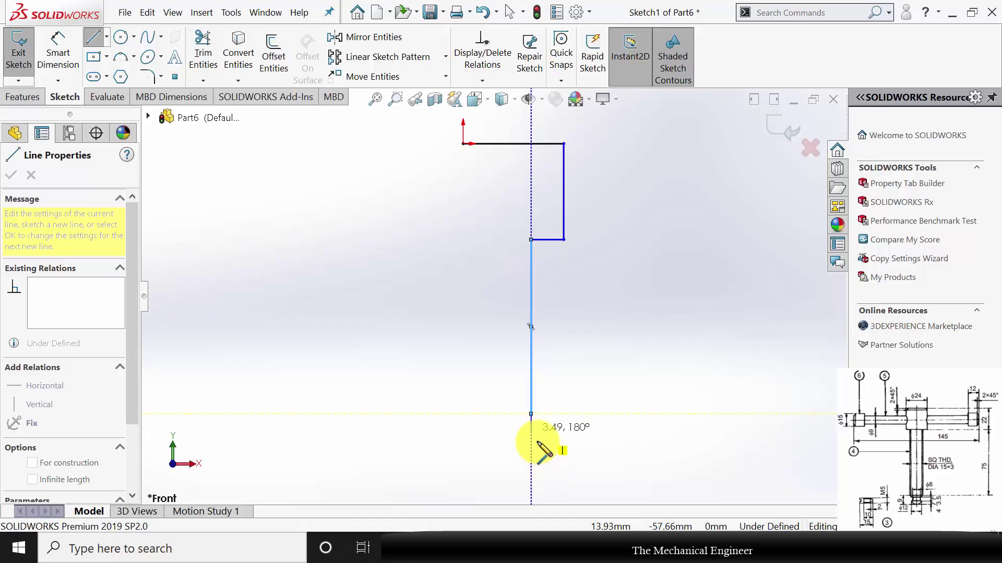
left_click(505, 415)
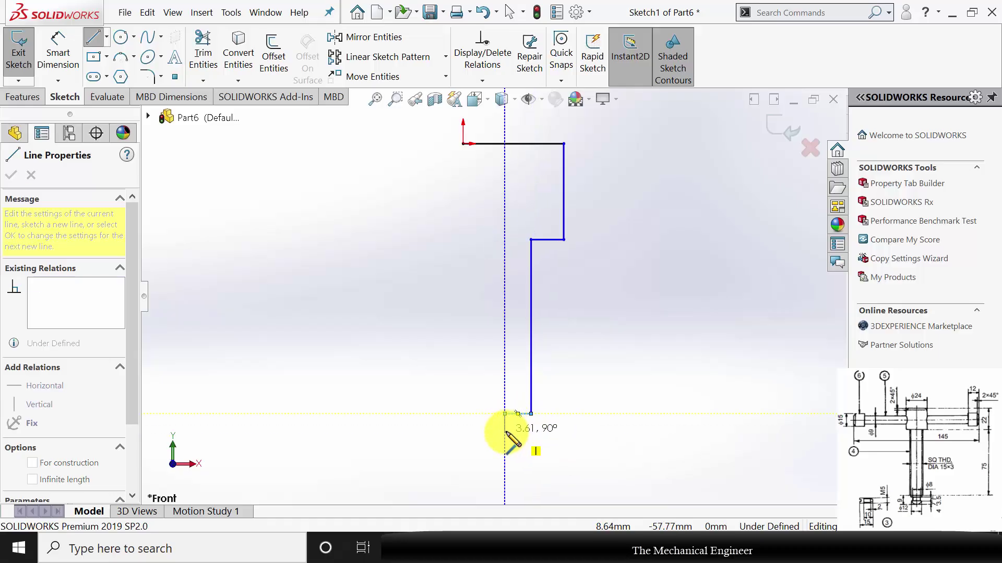
left_click(505, 429)
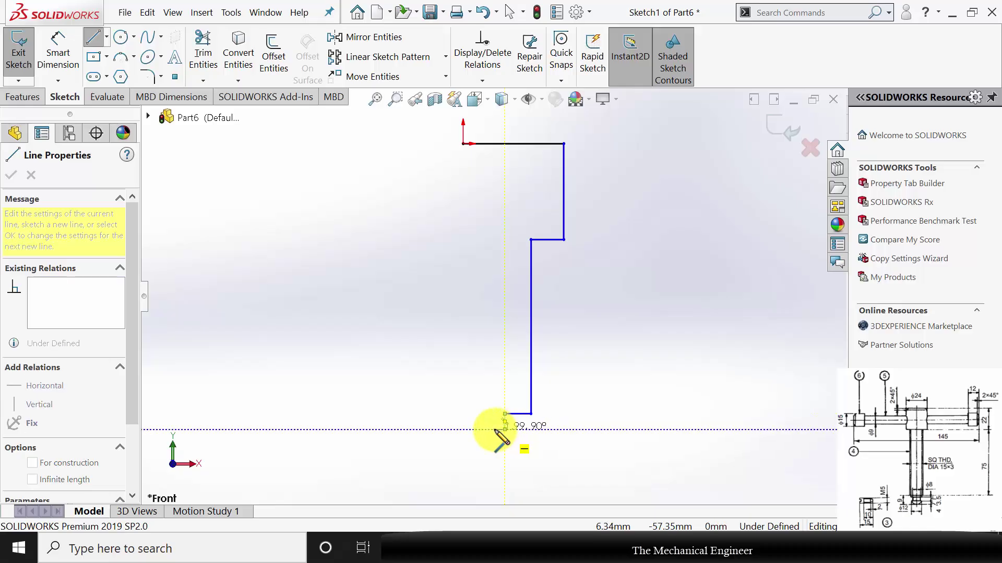
left_click(505, 429)
left_click(494, 429)
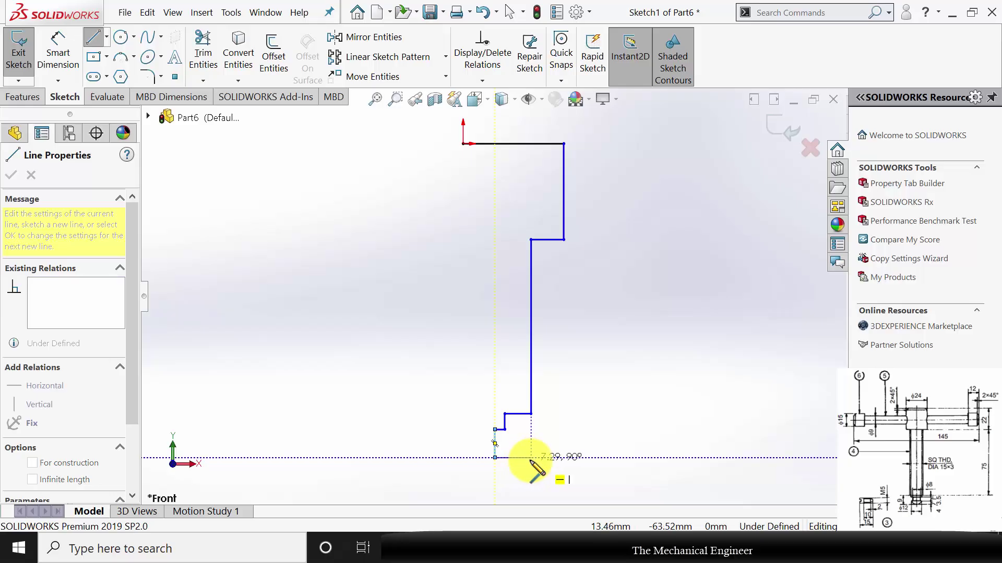
left_click(526, 458)
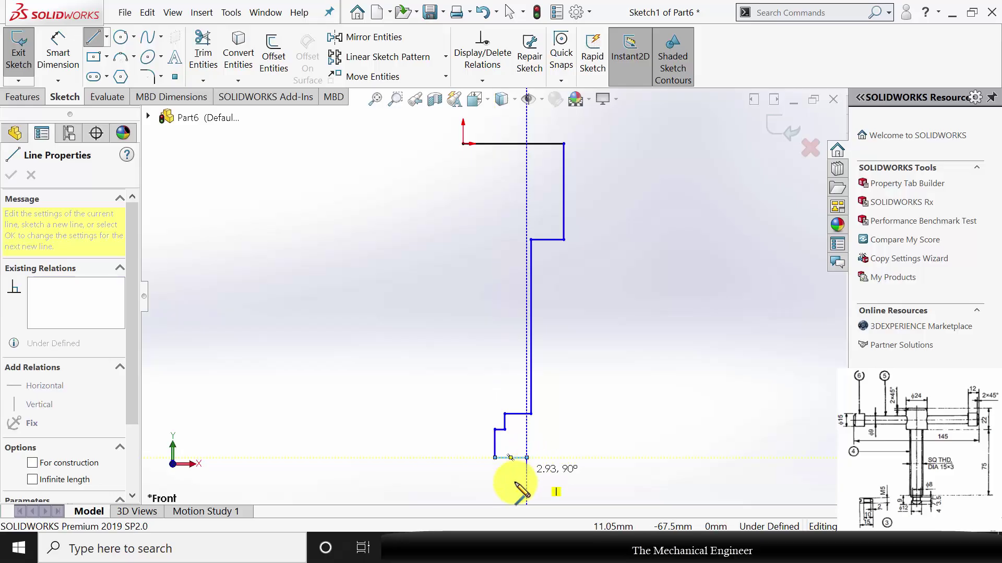
key("Escape")
key("Escape")
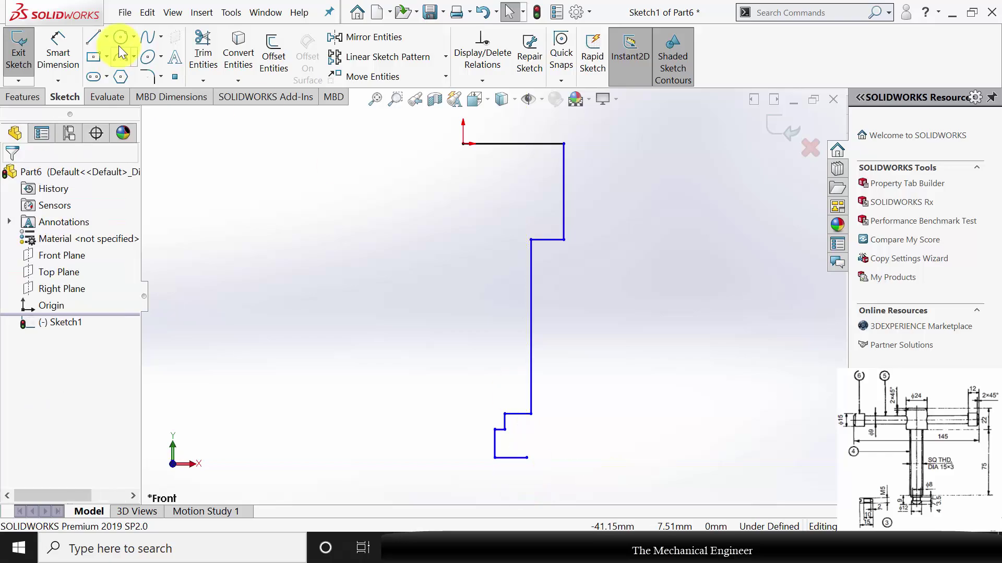
Step: Draw a vertical centre line about 70 mm long down from the origin and close the profile's lower end with a three-point arc
left_click(96, 39)
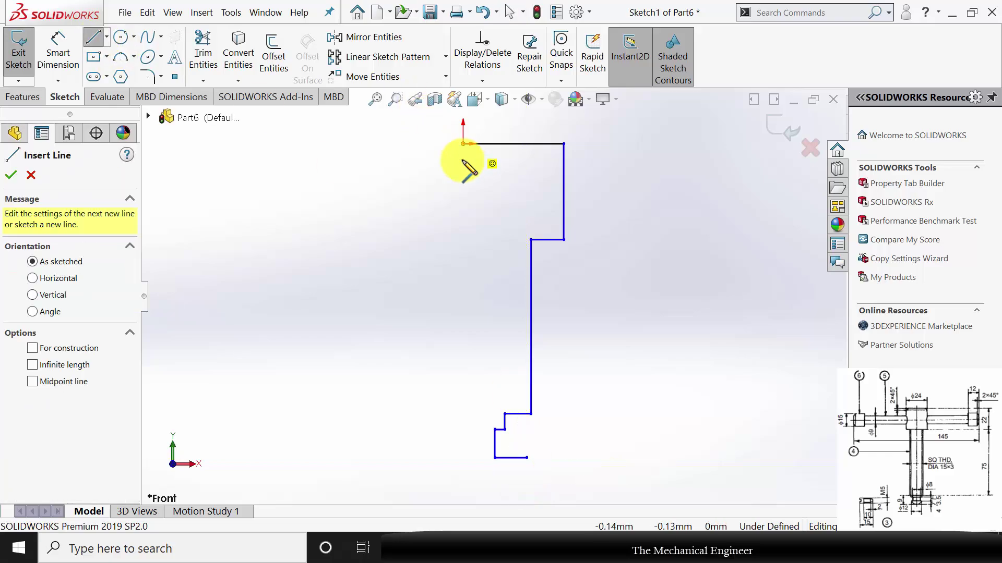
left_click(462, 143)
scroll(470, 298, "up", 2)
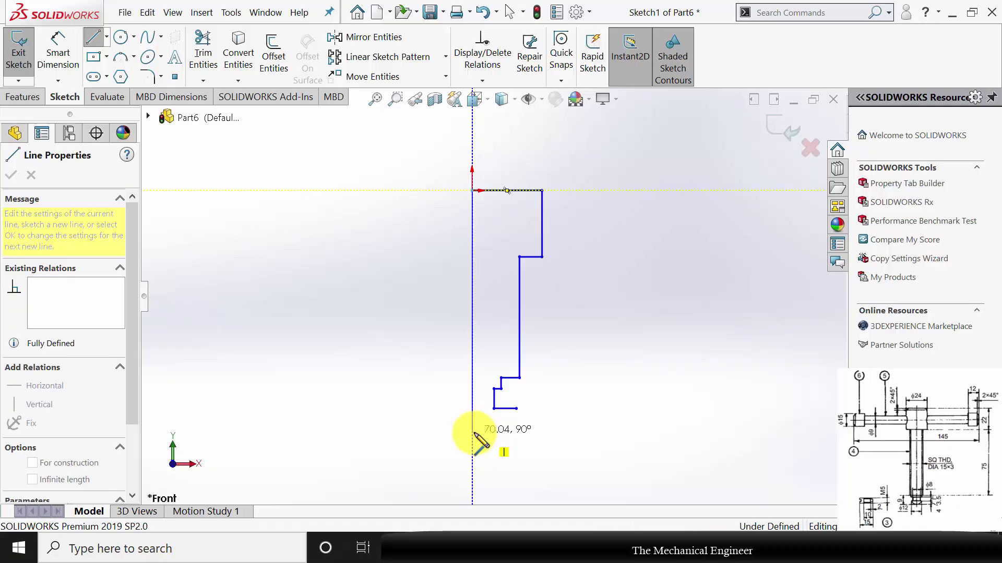
left_click(472, 433)
key("Escape")
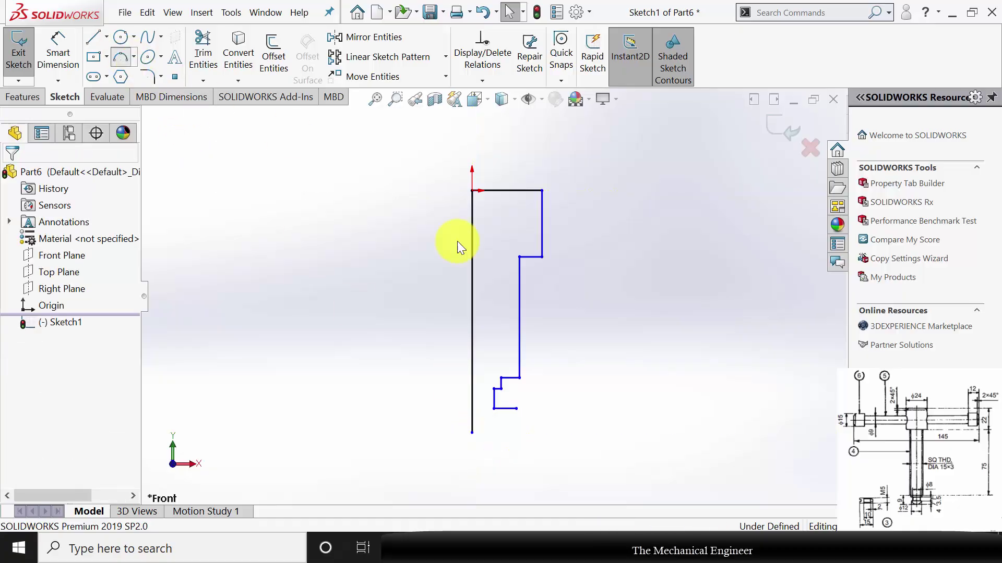
left_click(515, 409)
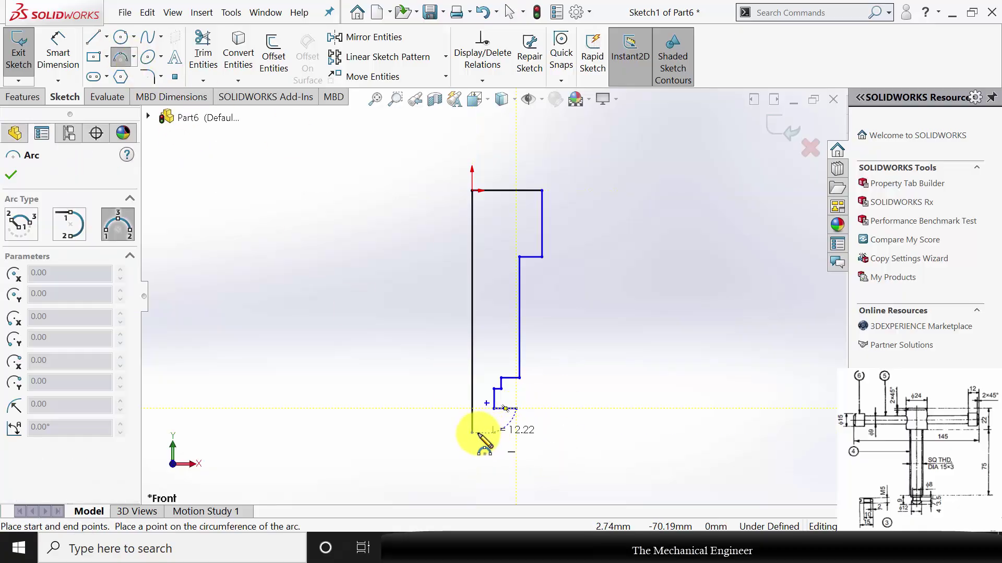
left_click(476, 430)
key("Escape")
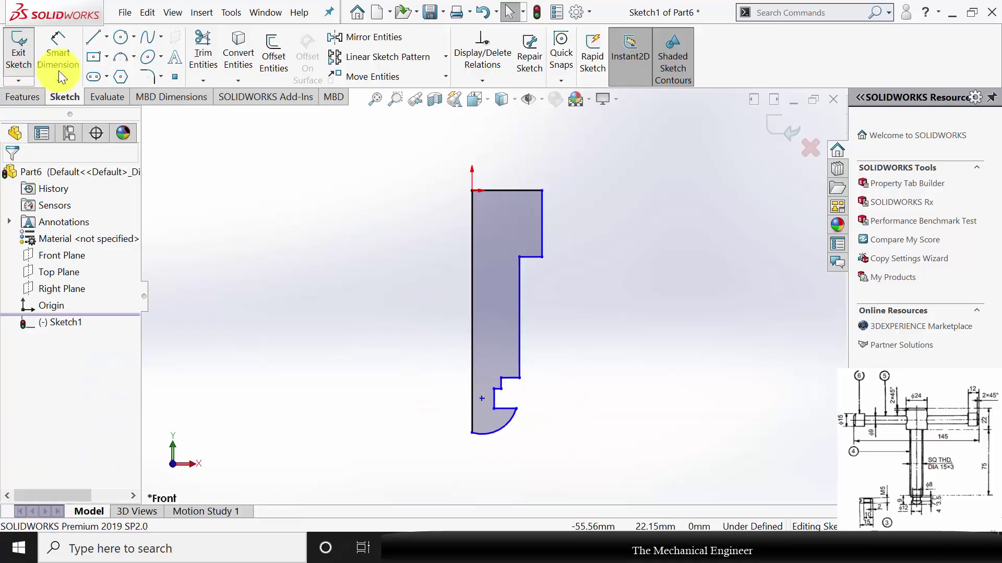
Step: Dimension the head's outer vertical edge to 22 mm
left_click(58, 58)
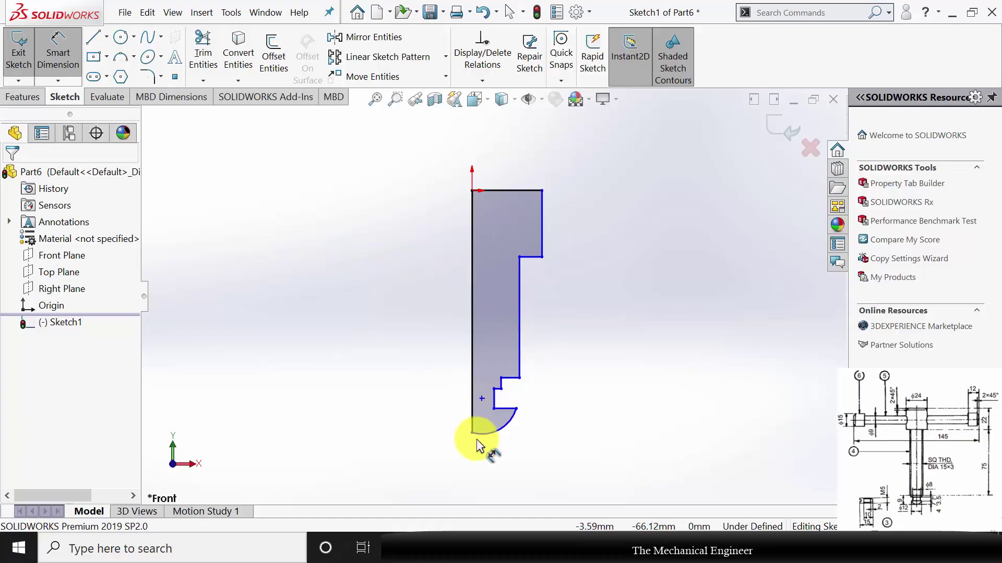
left_click(541, 237)
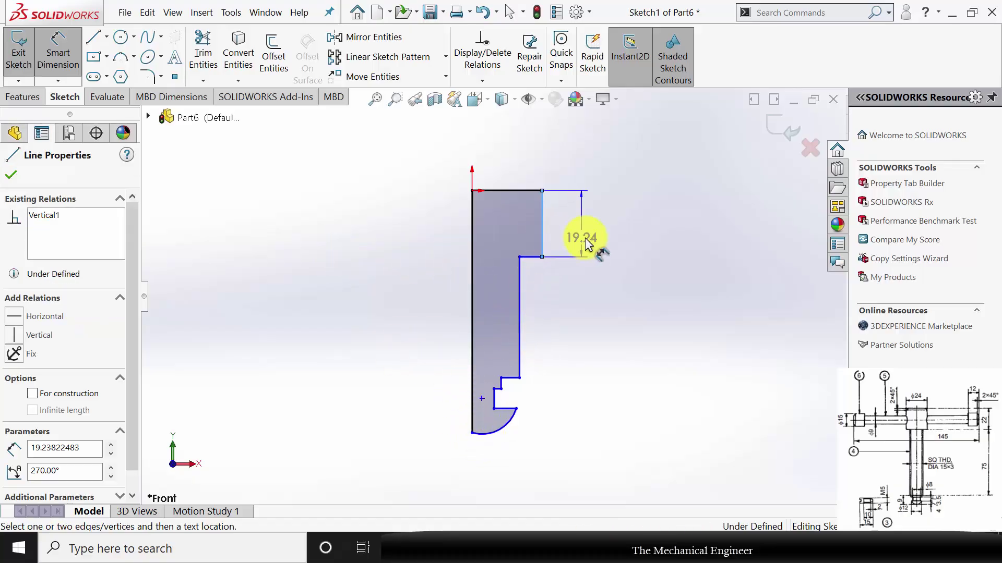
left_click(586, 239)
type("22.00mm")
key("Return")
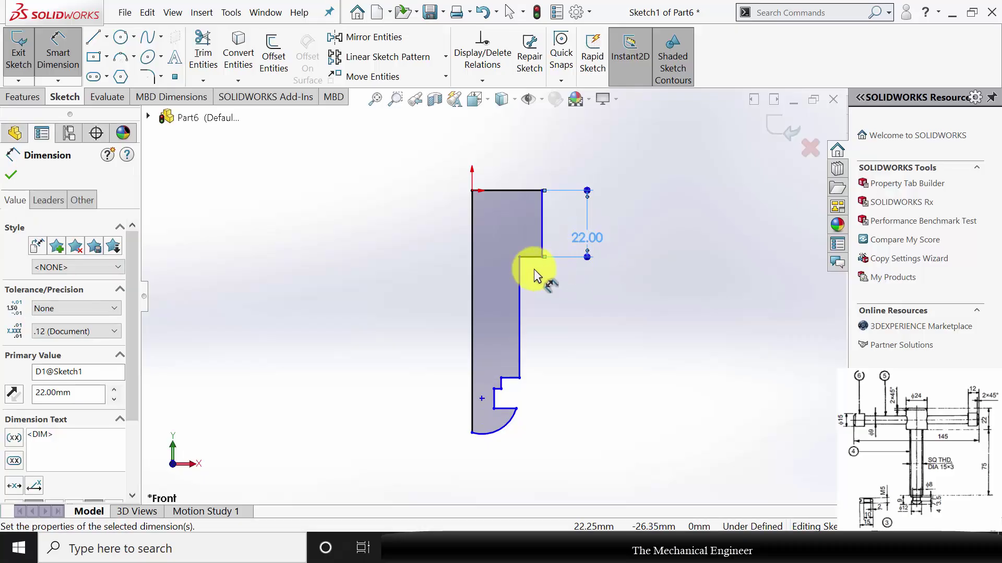
Step: Dimension the vertical distance from the head's underside to the lower end of the centre line as 75 mm
left_click(483, 432)
left_click(472, 433)
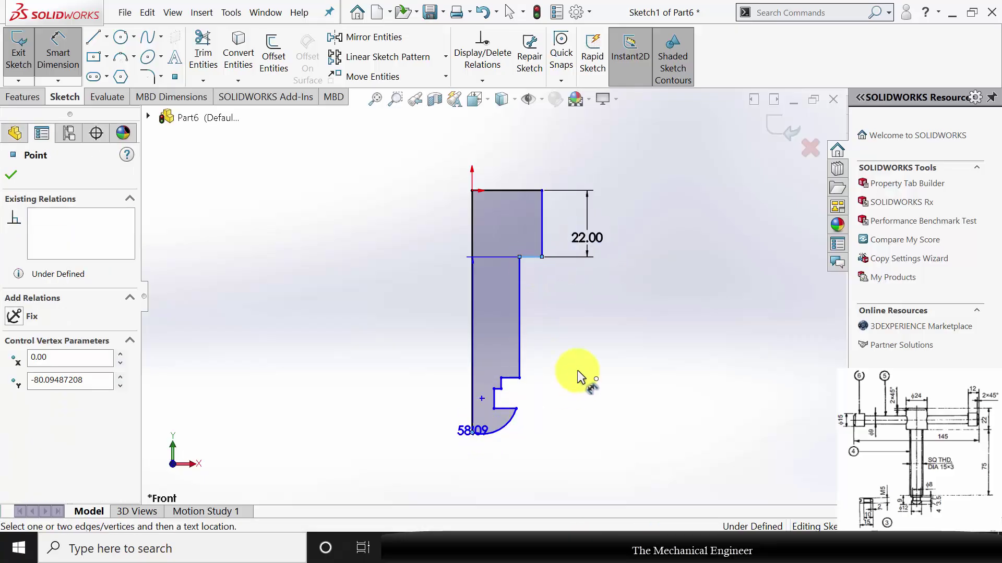
left_click(580, 370)
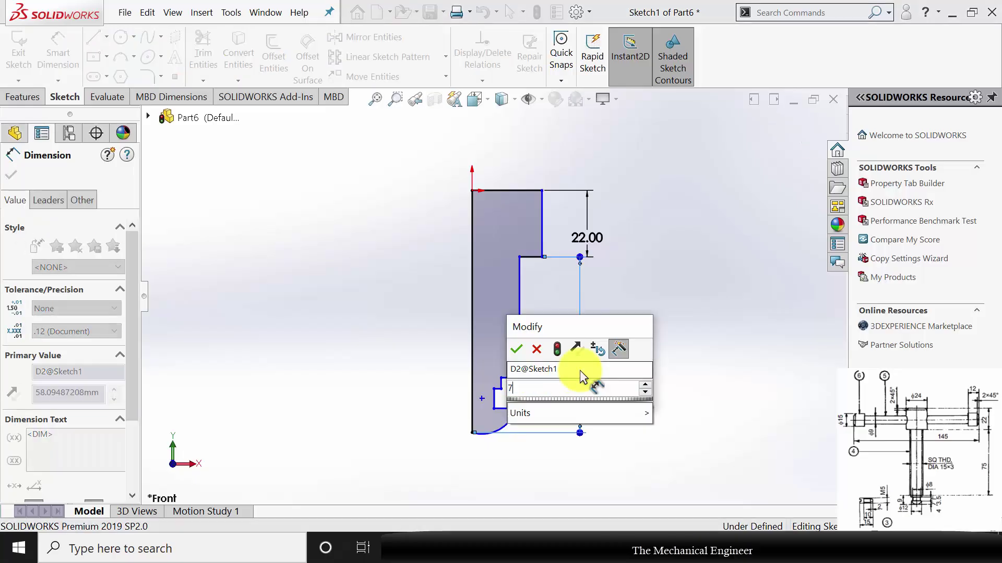
type("75")
key("Return")
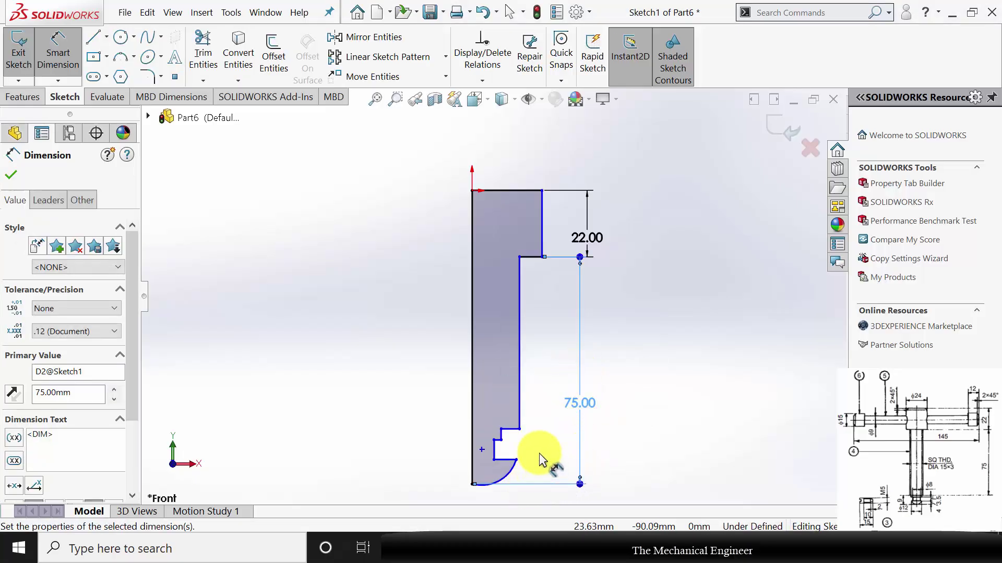
Step: Dimension the distance between the centre line and the head's outer edge as 12 mm
left_click(471, 207)
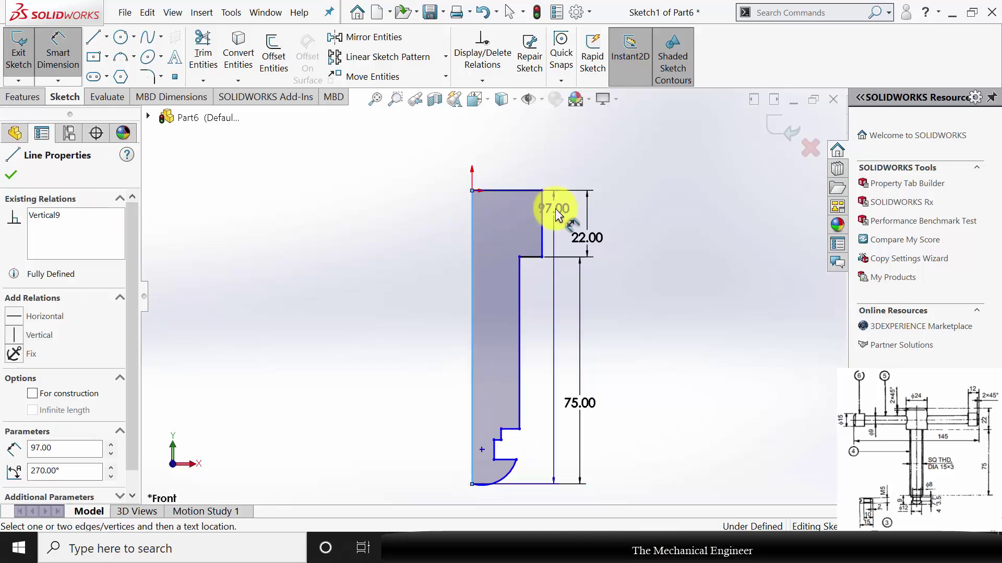
left_click(542, 208)
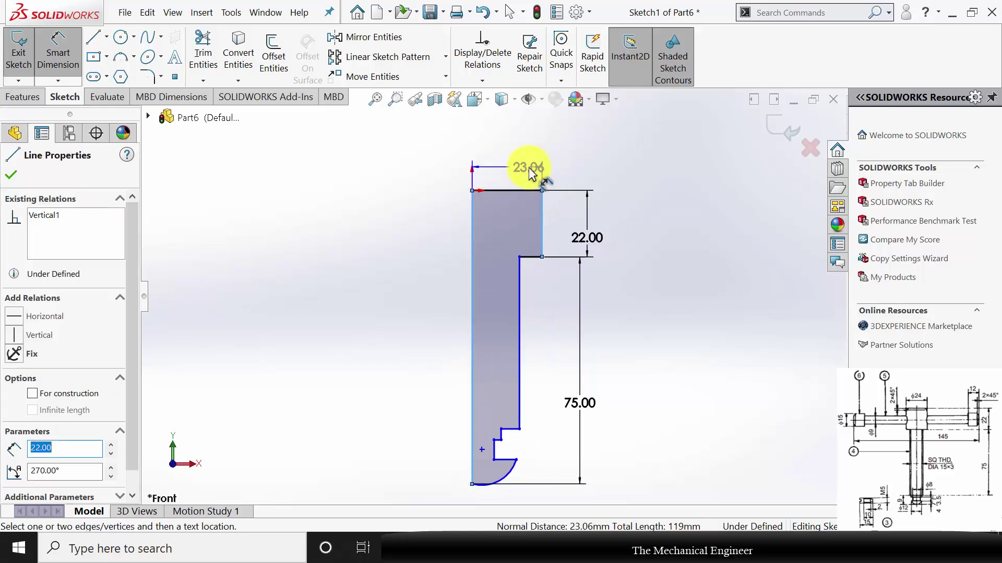
left_click(528, 168)
key("Return")
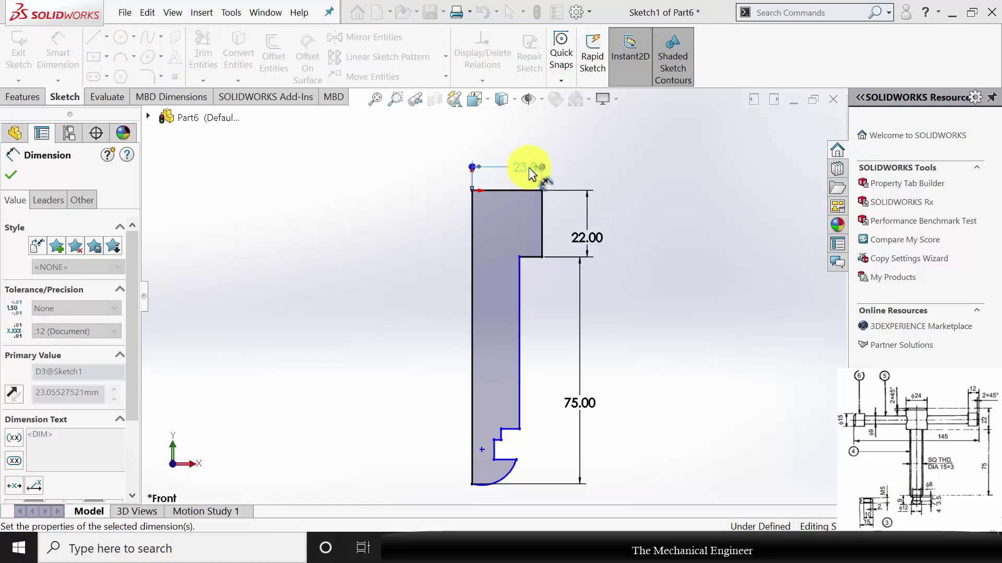
Step: Dimension the distance between the centre line and the long shank edge as 7.5 mm
left_click(519, 313)
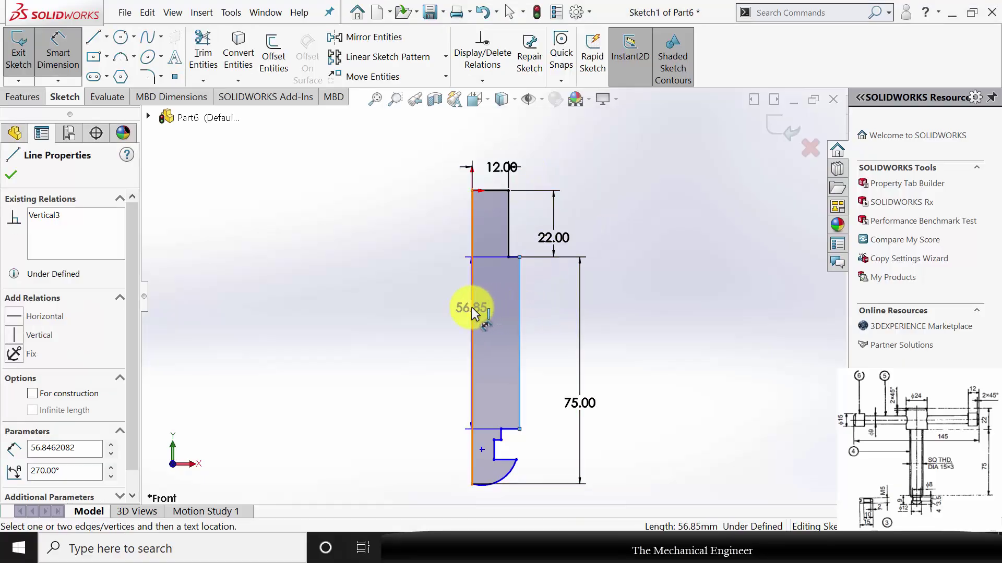
left_click(472, 310)
left_click(433, 340)
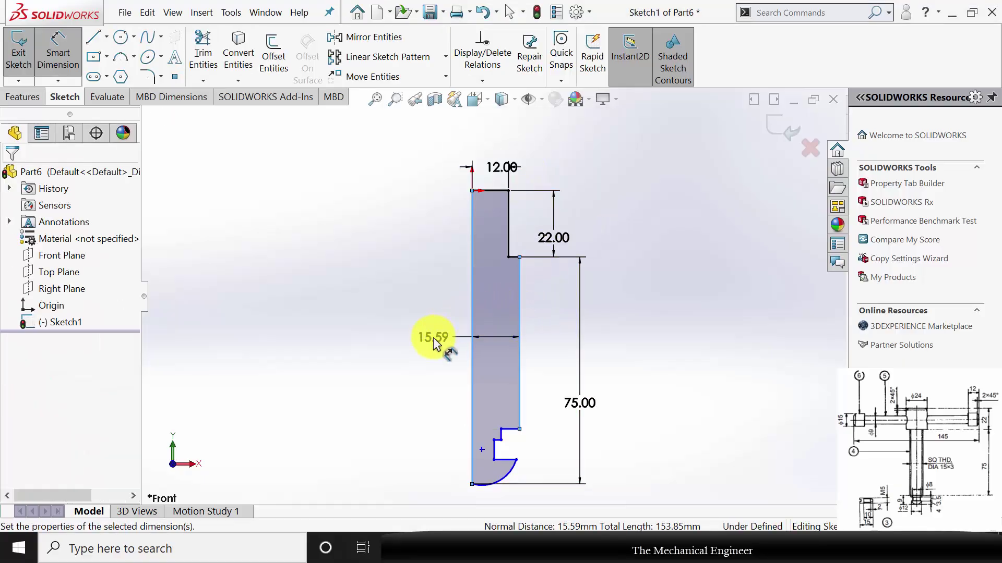
type("7.5")
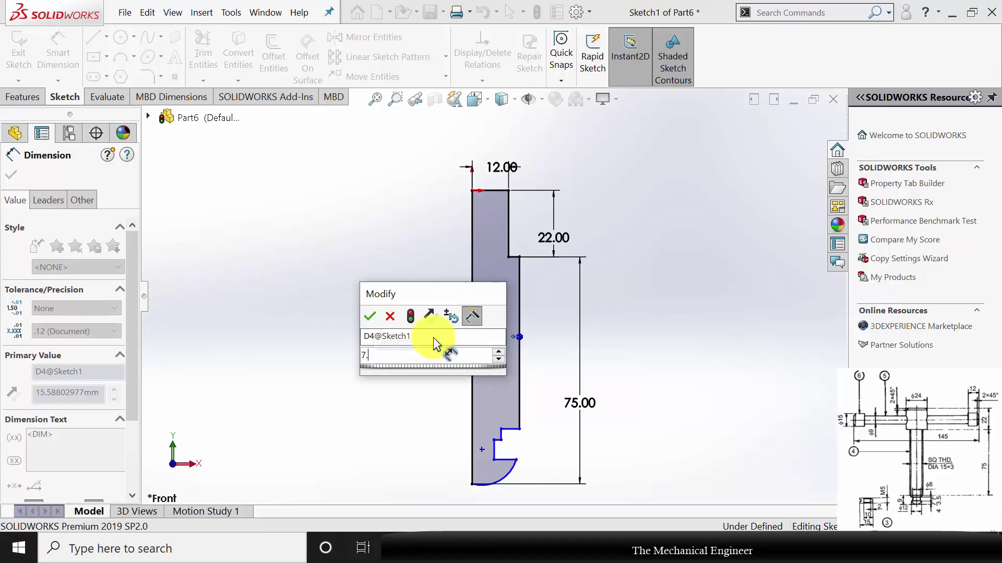
key("Return")
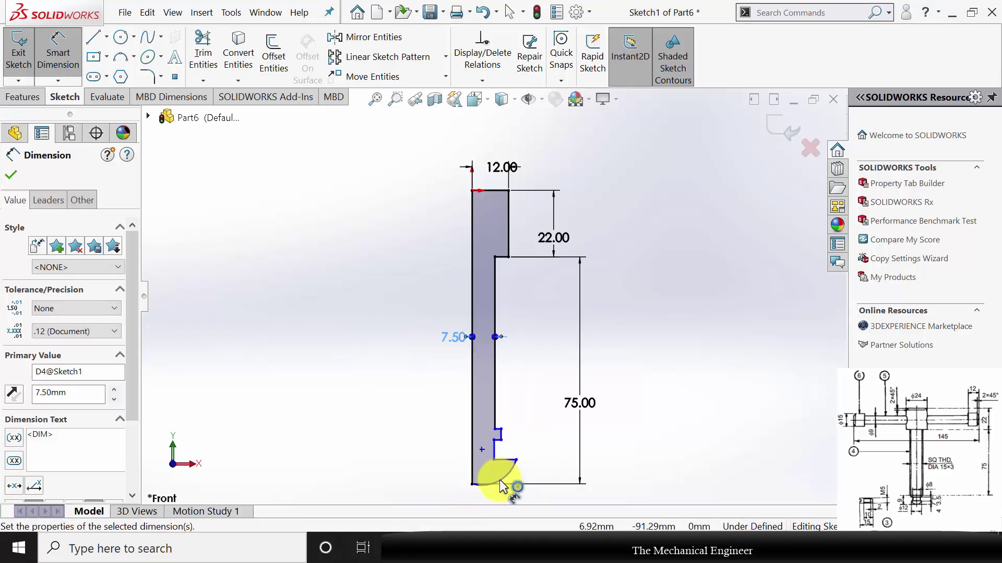
Step: Dimension the distance between the centre line and the groove's vertical edge near the spindle's lower end as 4 mm
scroll(498, 481, "up", 2)
scroll(498, 465, "down", 3)
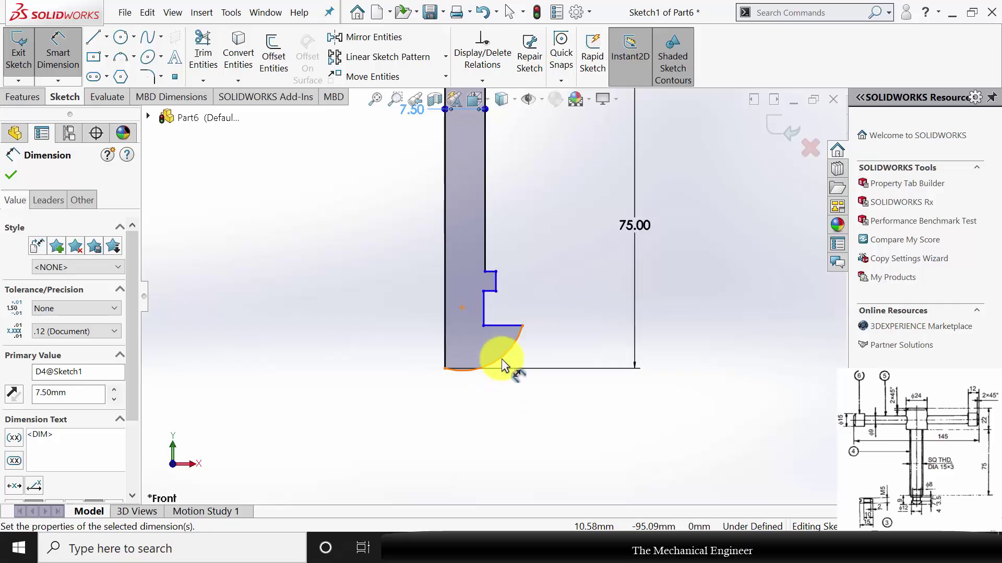
scroll(503, 363, "down", 4)
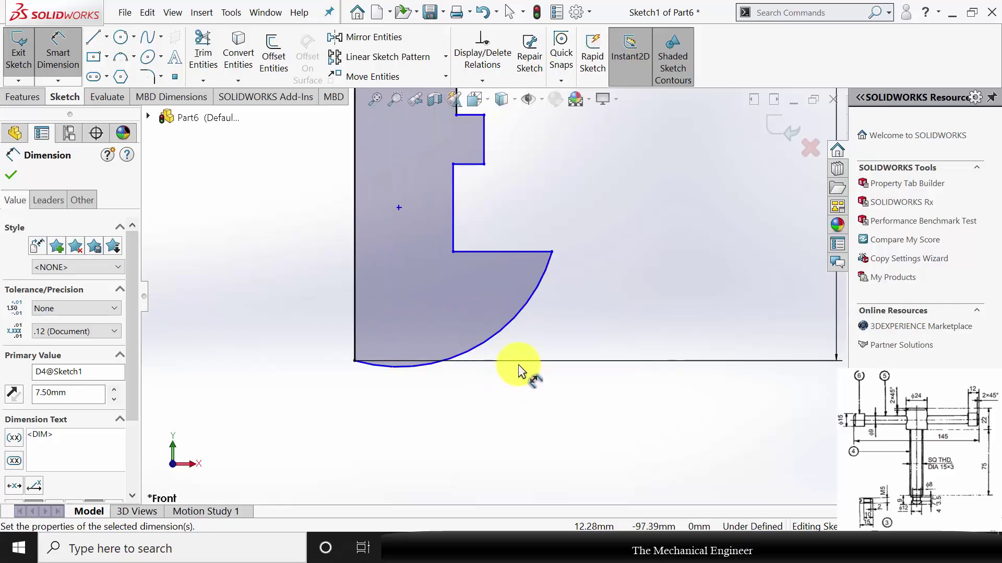
scroll(519, 365, "up", 4)
left_click(474, 252)
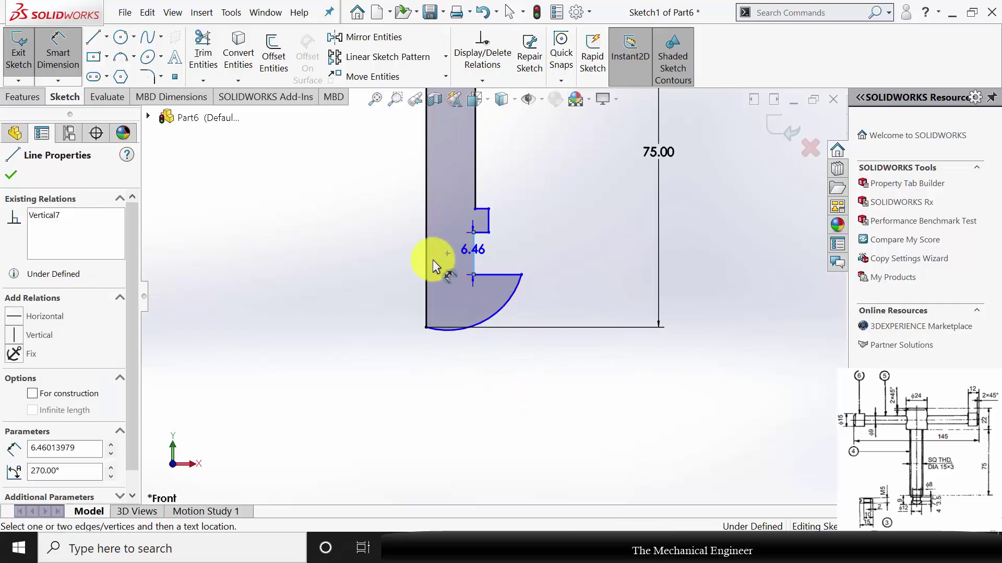
left_click(426, 257)
left_click(426, 377)
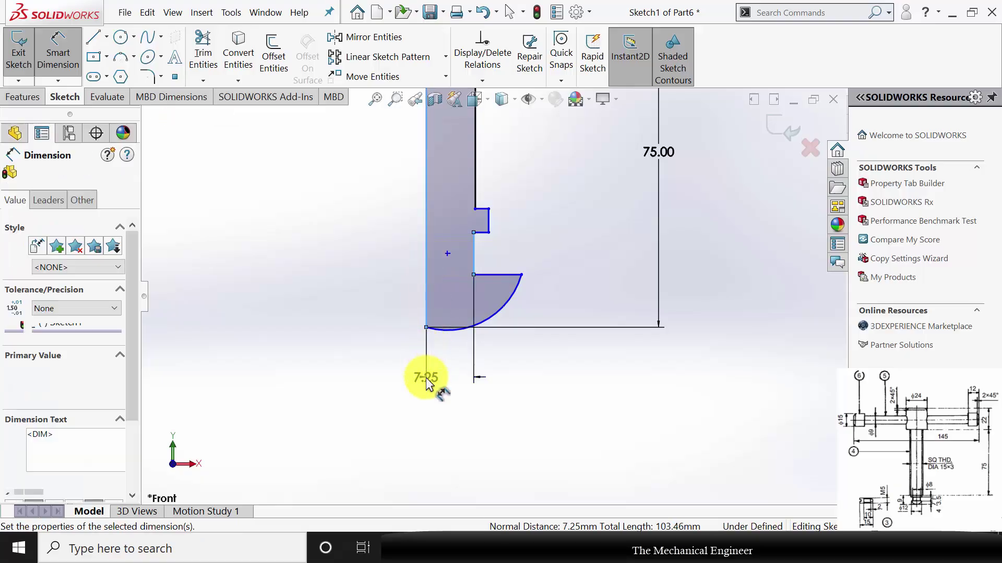
type("4")
key("Return")
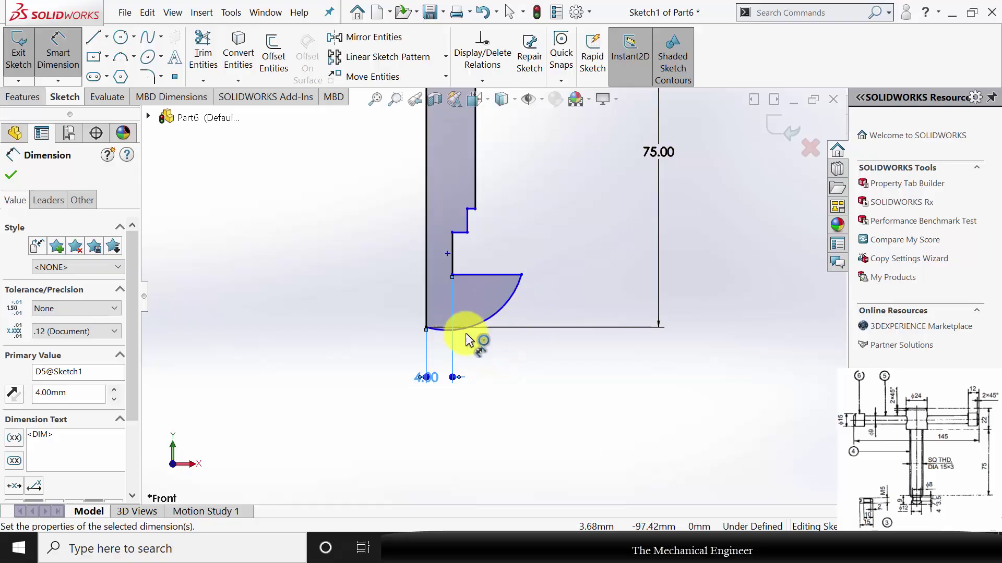
Step: Dimension the horizontal distance from the centre line to the upper outer endpoint of the bottom arc as 6 mm
left_click(427, 328)
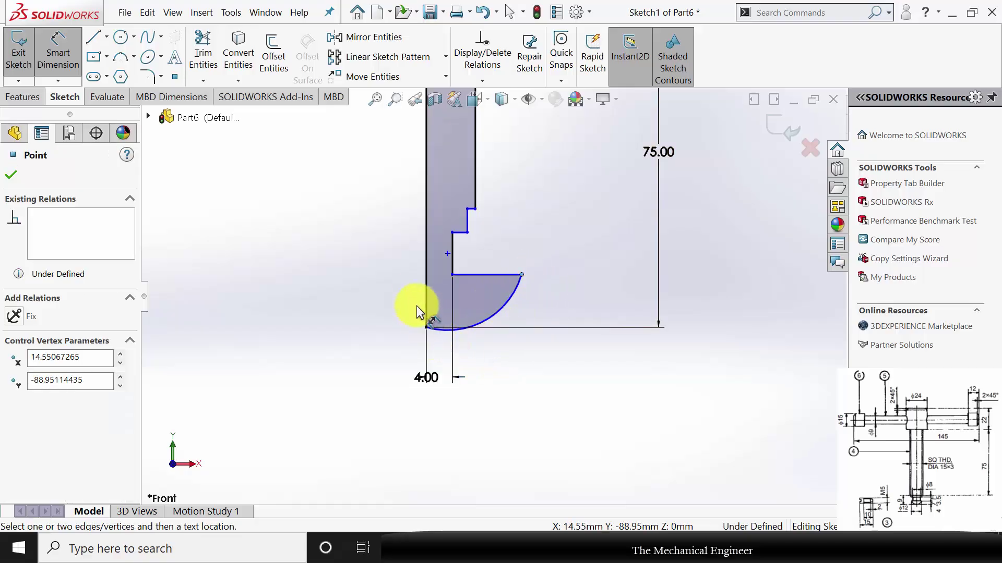
left_click(427, 284)
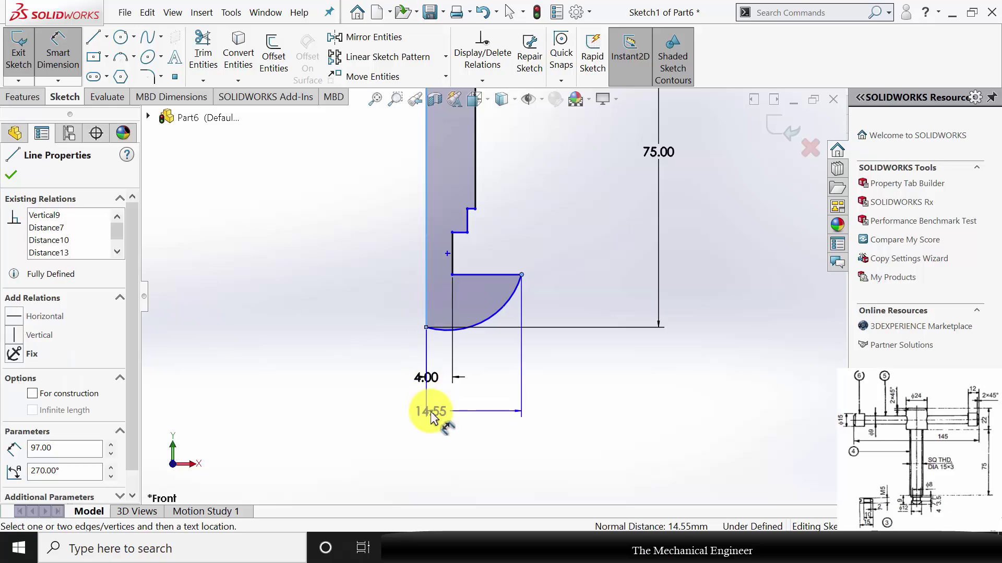
left_click(430, 412)
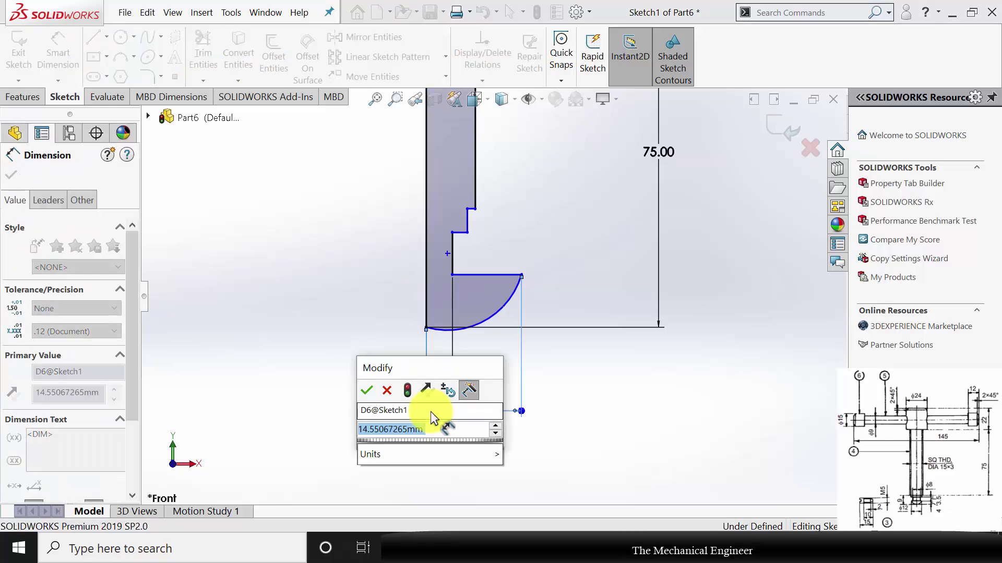
type("6")
key("Return")
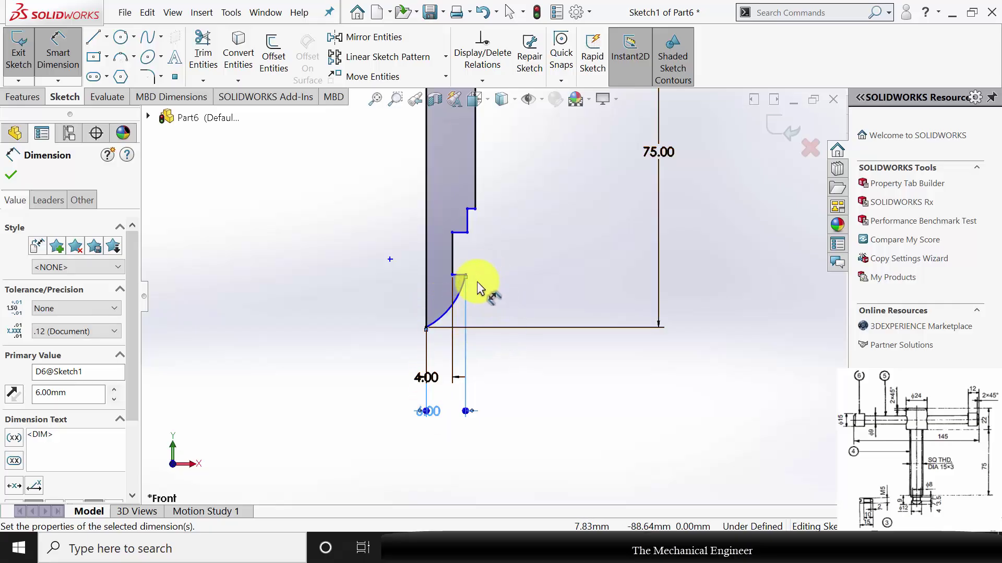
Step: Dimension the distance between the centre line and the short vertical edge just above the groove as 6 mm
left_click(469, 230)
left_click(425, 232)
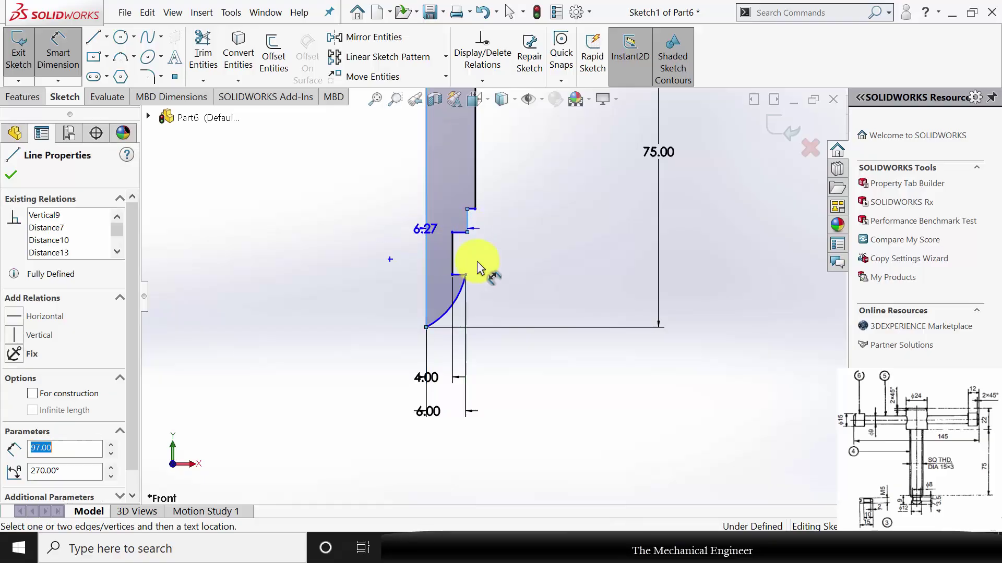
left_click(499, 253)
type("6")
key("Return")
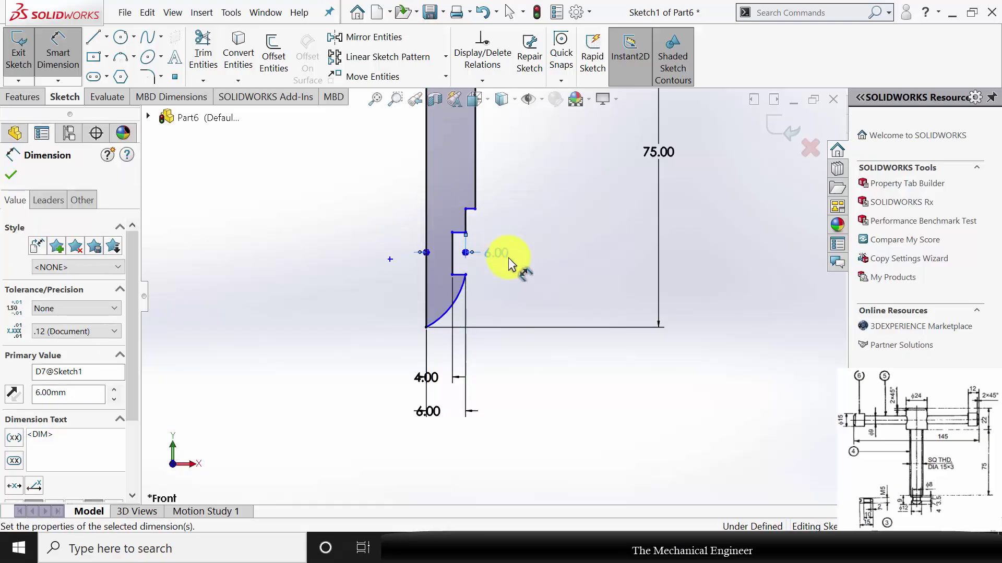
Step: Dimension the vertical distance from the shank's lower shoulder to the profile's lowest point on the centre line as 9 mm
left_click(55, 50)
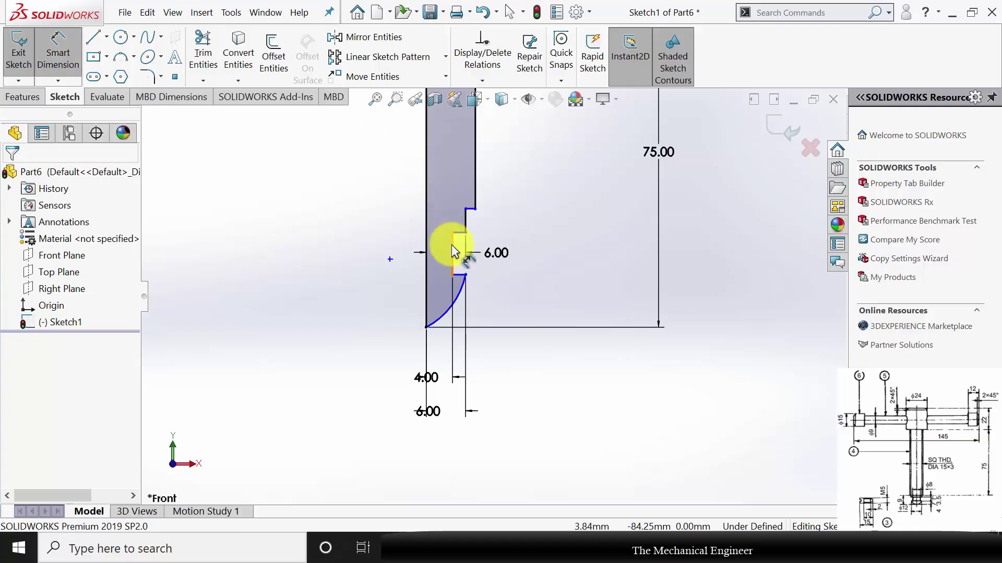
scroll(491, 295, "up", 2)
scroll(477, 303, "down", 3)
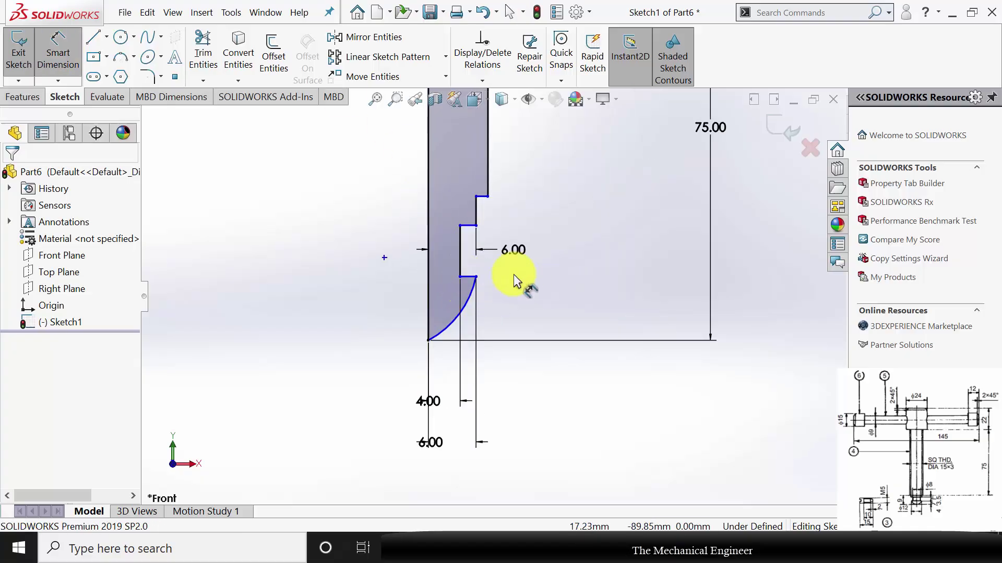
left_click(482, 197)
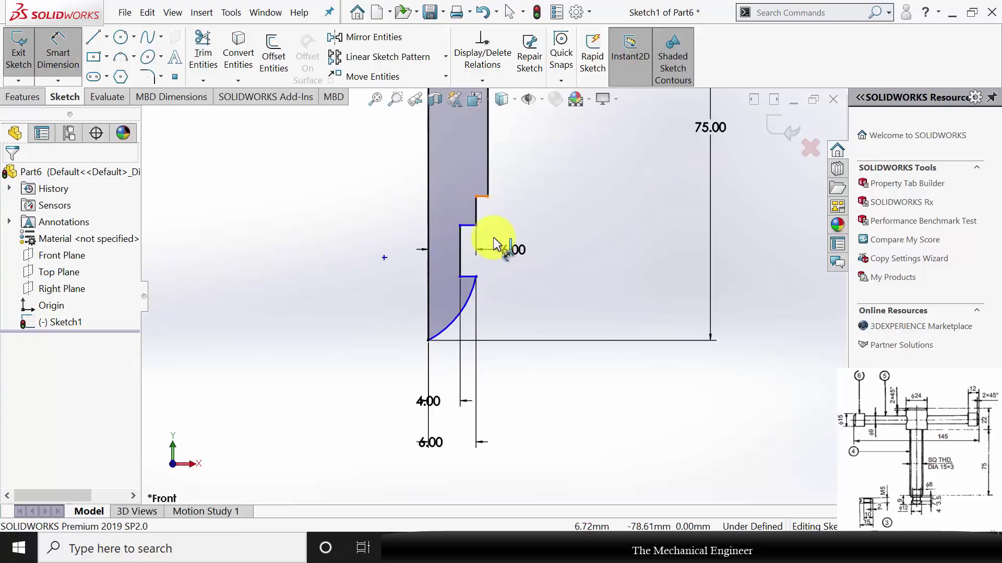
left_click(428, 340)
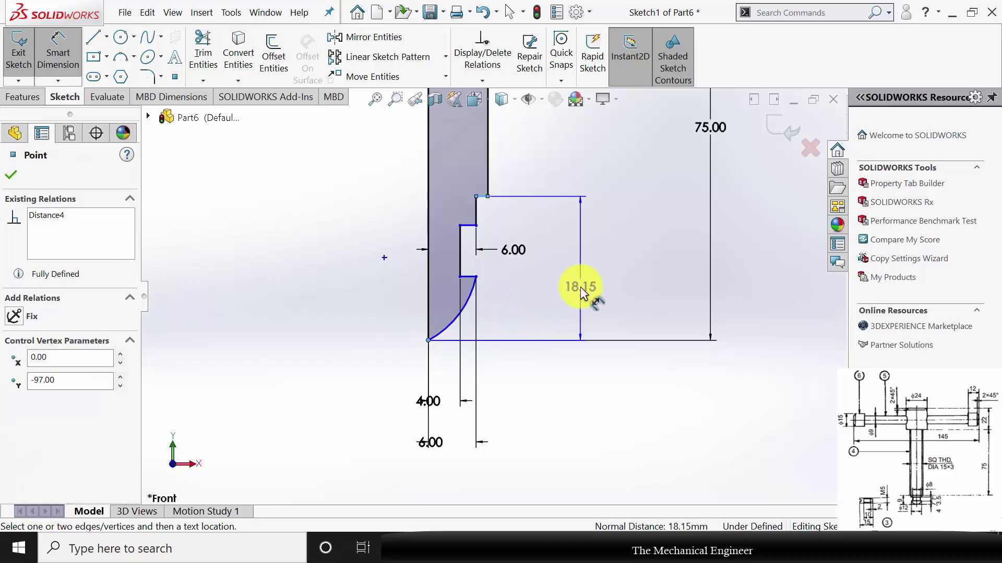
left_click(580, 287)
type("9")
key("Return")
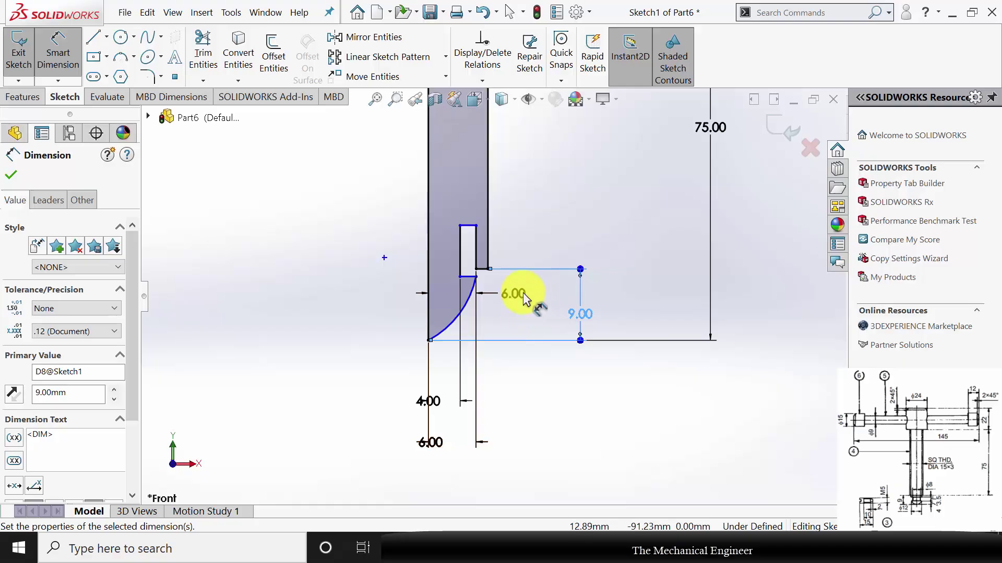
Step: Dimension the groove's vertical edge to 3.5 mm
left_click(474, 226)
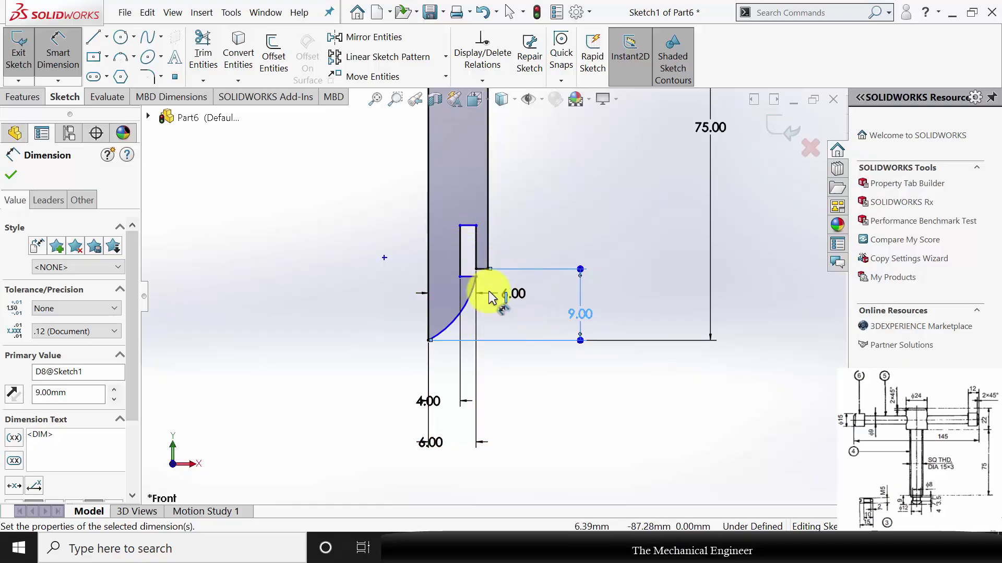
left_click(459, 247)
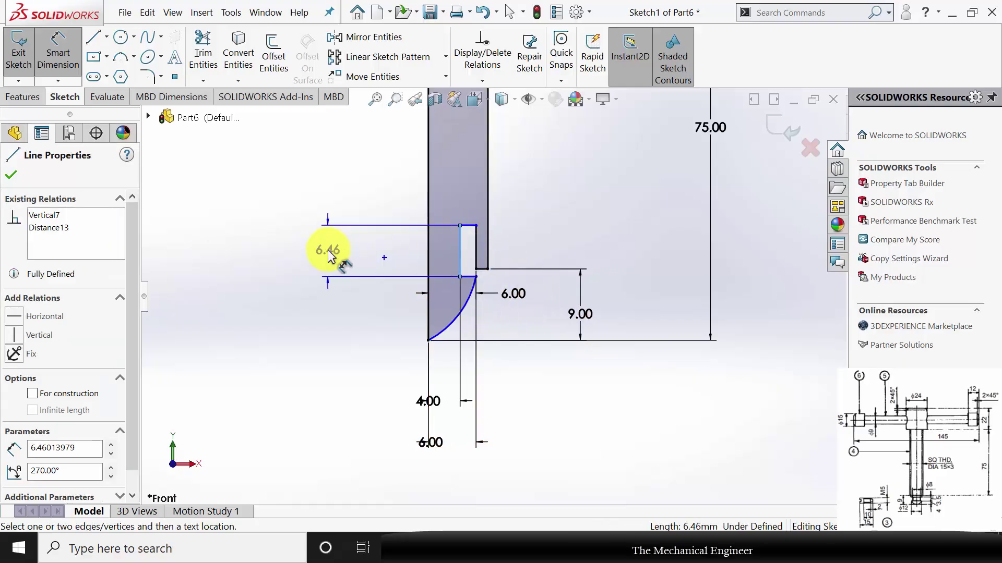
left_click(328, 255)
type("3.5")
key("Return")
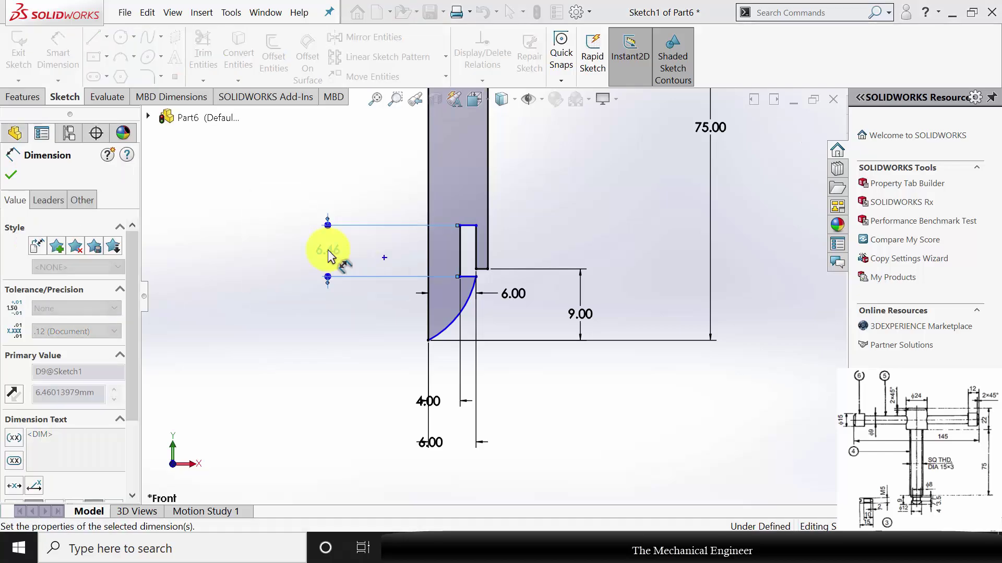
Step: Dimension the vertical distance between the two endpoints of the bottom arc as 4 mm
left_click(430, 344)
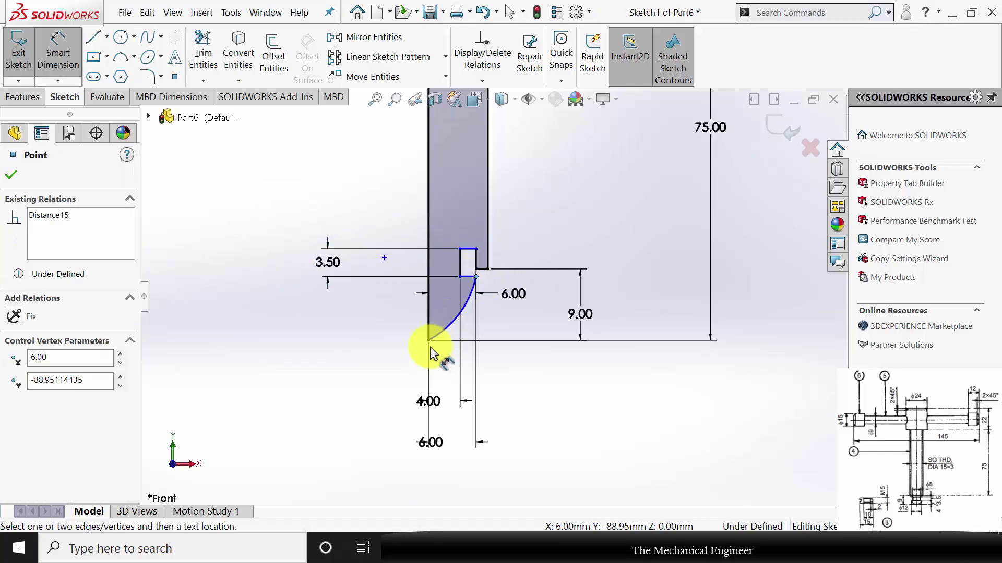
left_click(468, 277)
left_click(515, 336)
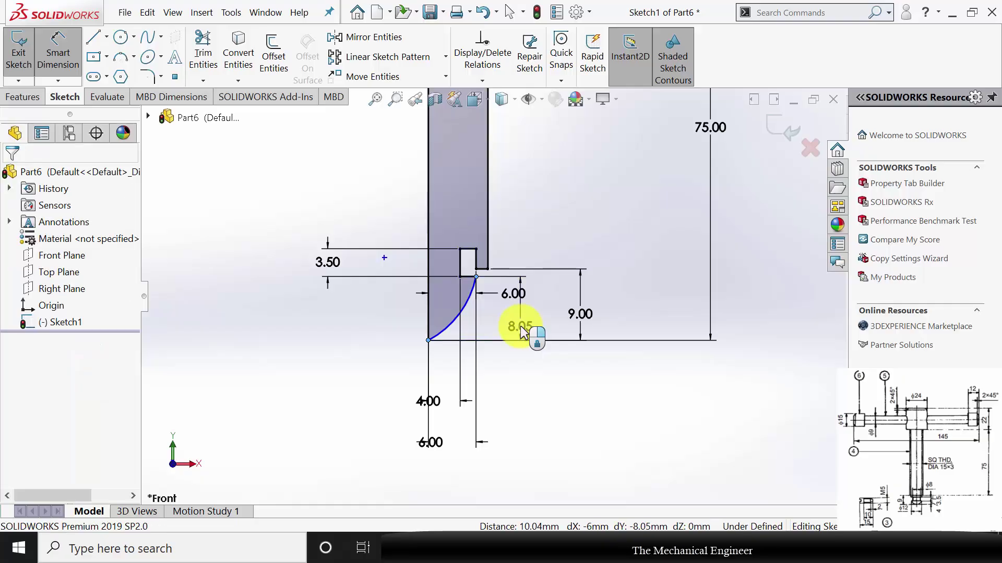
type("4")
key("Return")
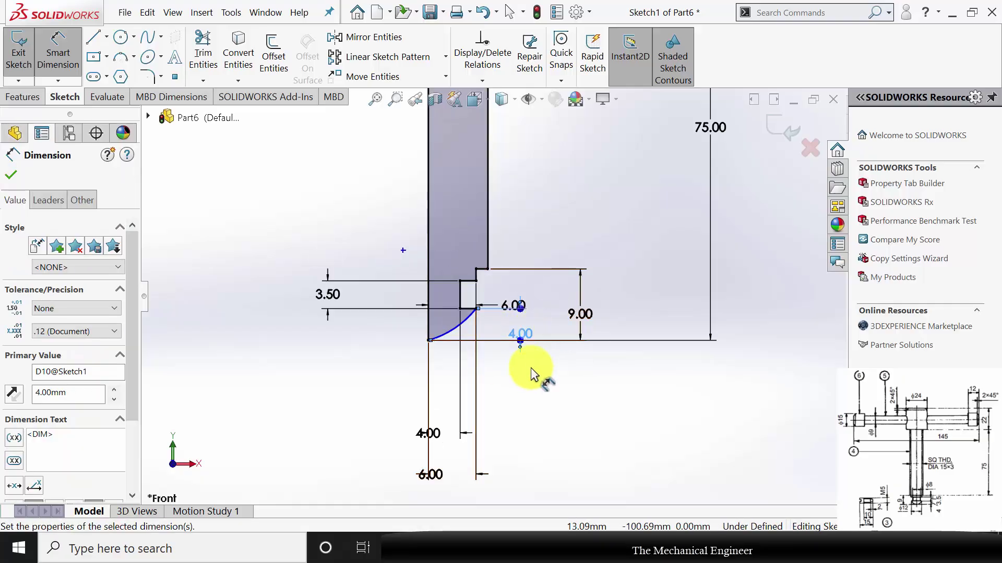
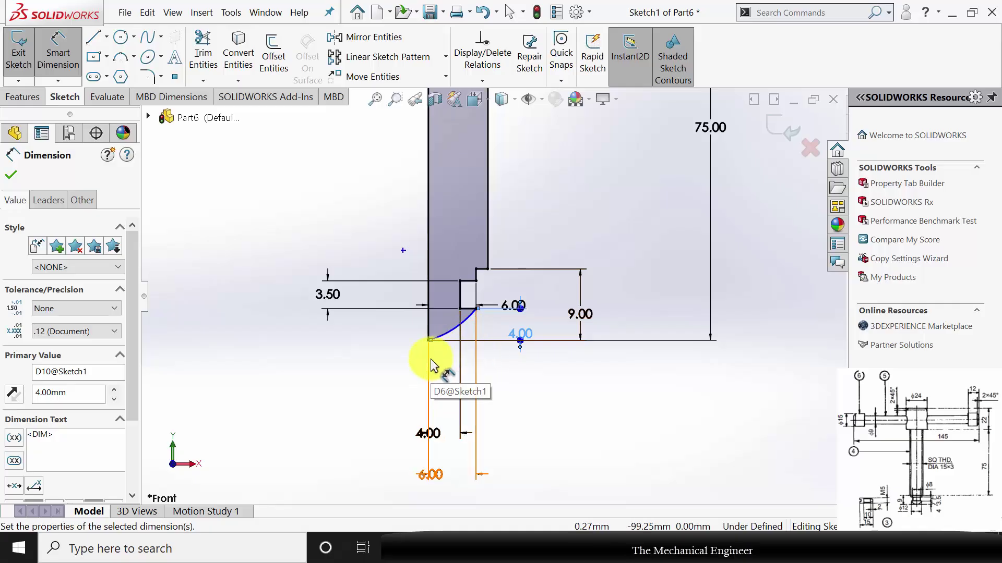
key("Escape")
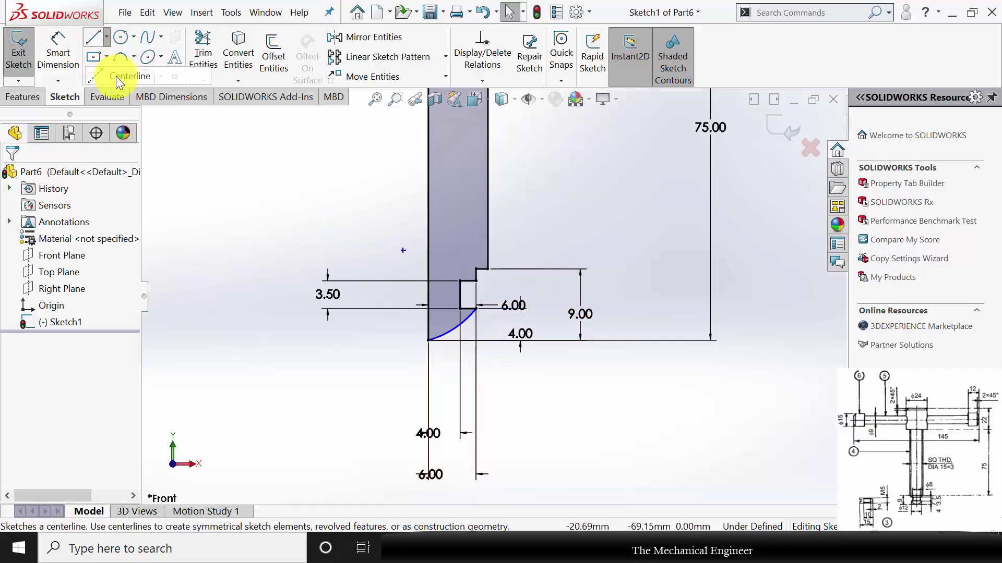
Step: Draw a short horizontal construction centreline outward from the profile's lowest point on the axis
left_click(94, 37)
scroll(415, 308, "down", 3)
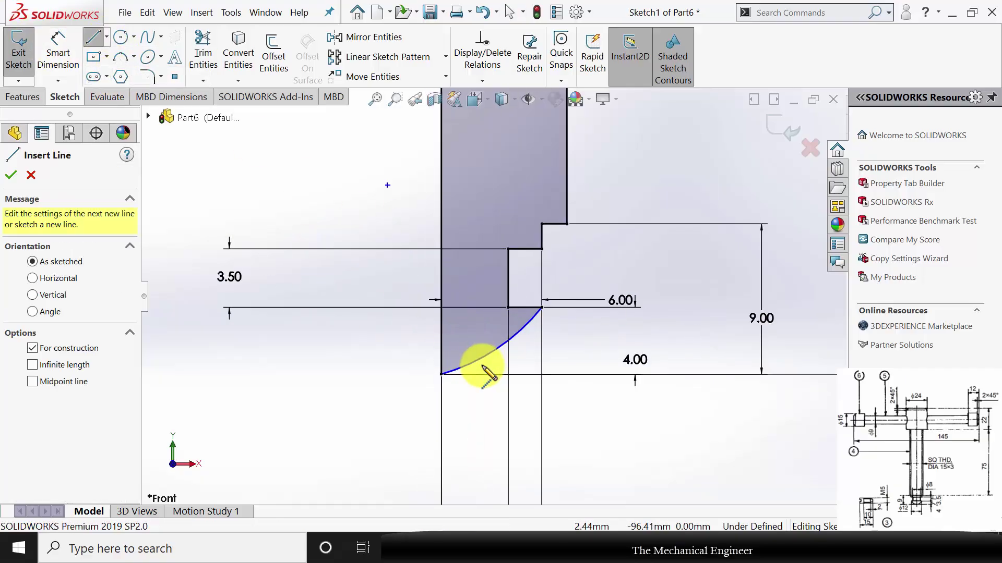
left_click(441, 374)
left_click(579, 374)
key("Escape")
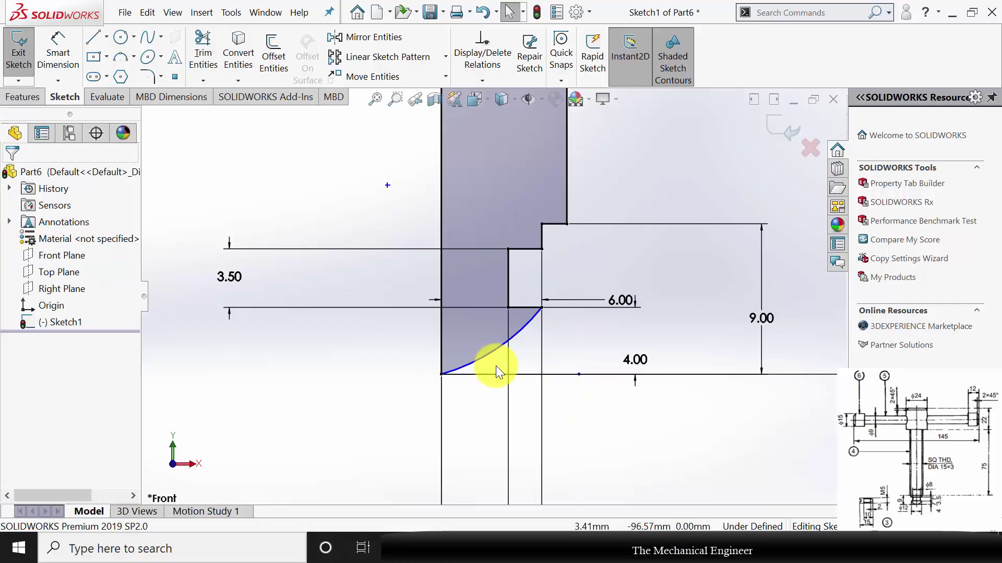
Step: Make the bottom arc tangent to the horizontal construction line
left_click(481, 360)
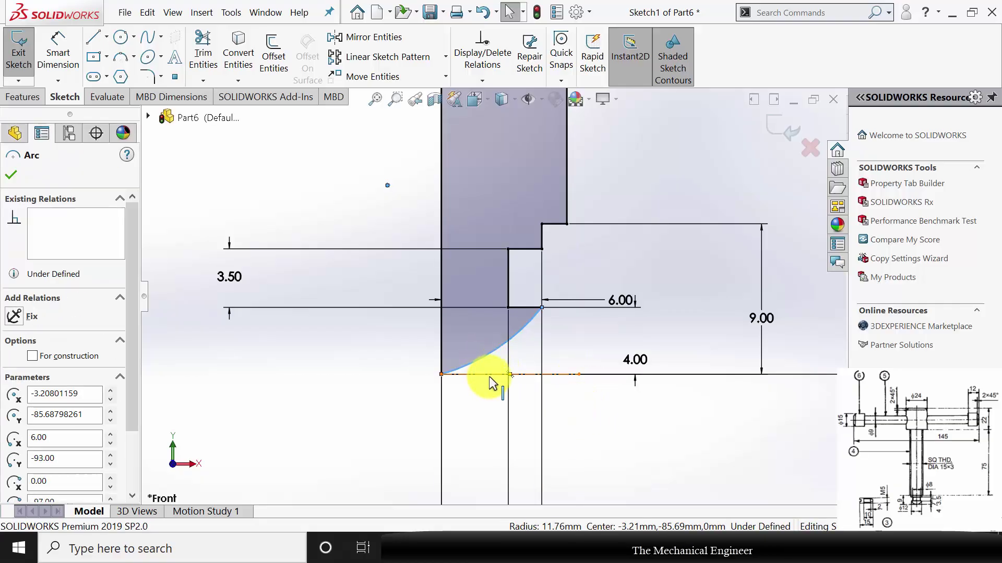
left_click(487, 375, "ctrl")
left_click(14, 378)
left_click(198, 410)
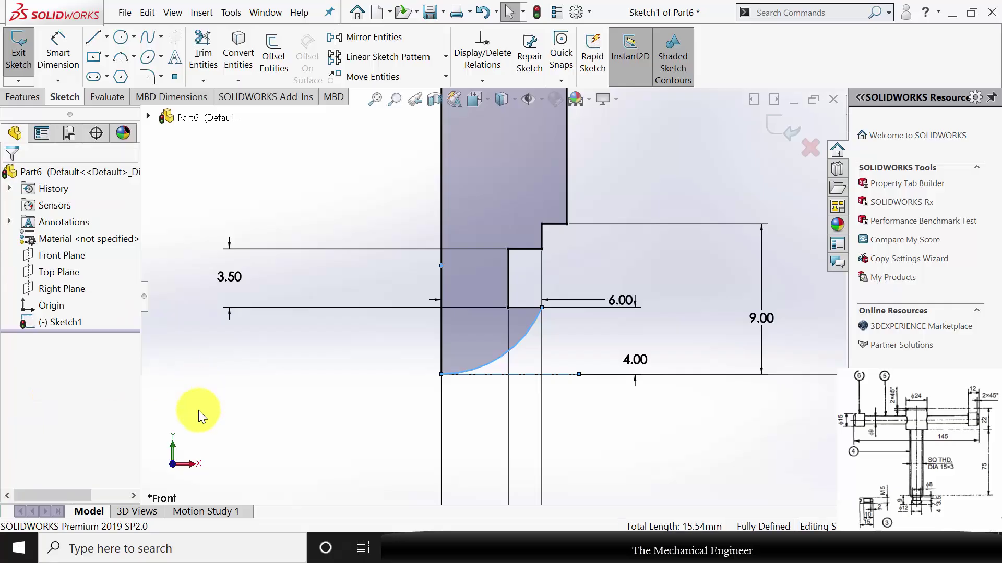
Step: Revolve the half profile 360 degrees about its long vertical centre edge to create the solid spindle
scroll(359, 396, "up", 8)
scroll(377, 390, "up", 4)
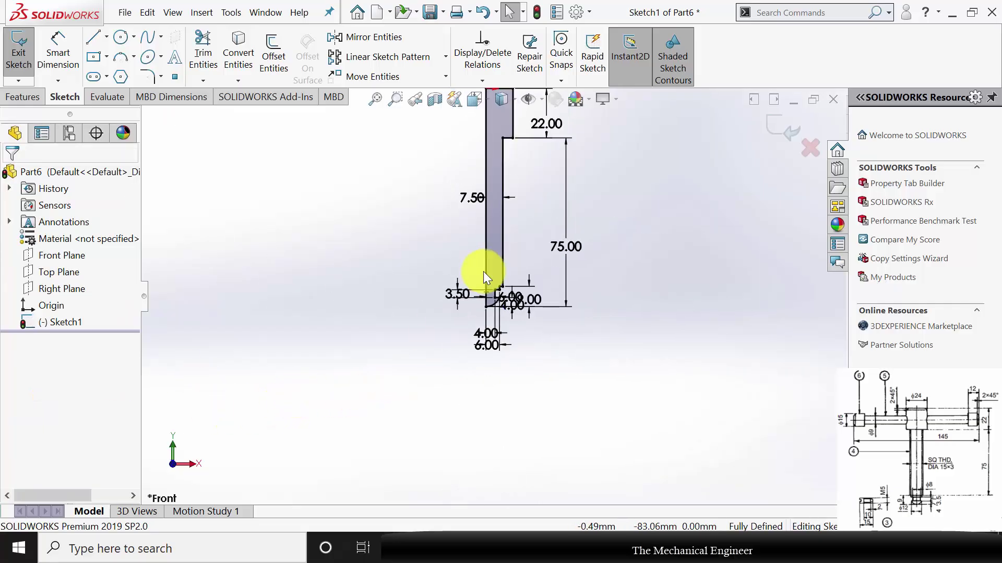
scroll(527, 205, "up", 2)
scroll(517, 202, "down", 1)
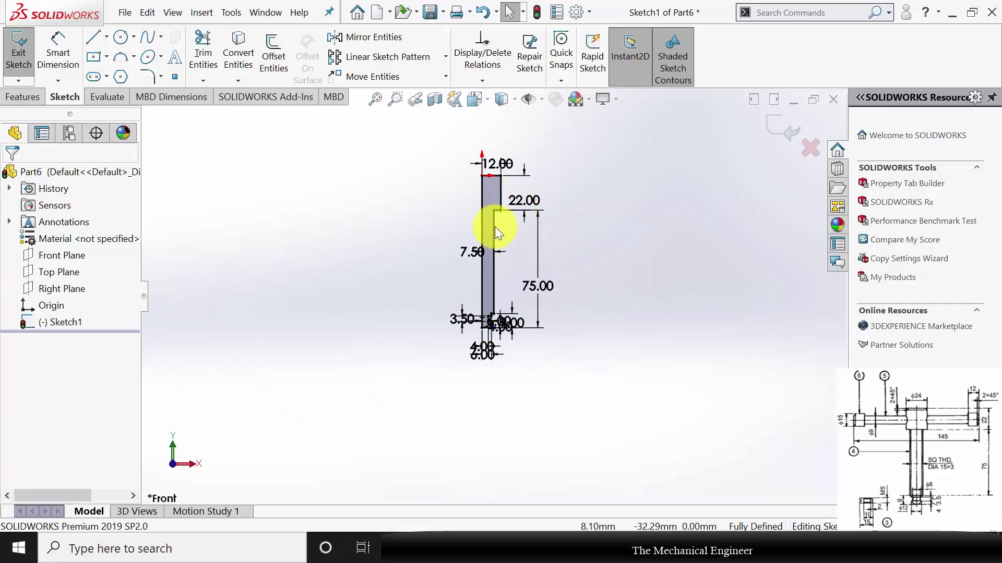
scroll(495, 225, "down", 1)
left_click(22, 97)
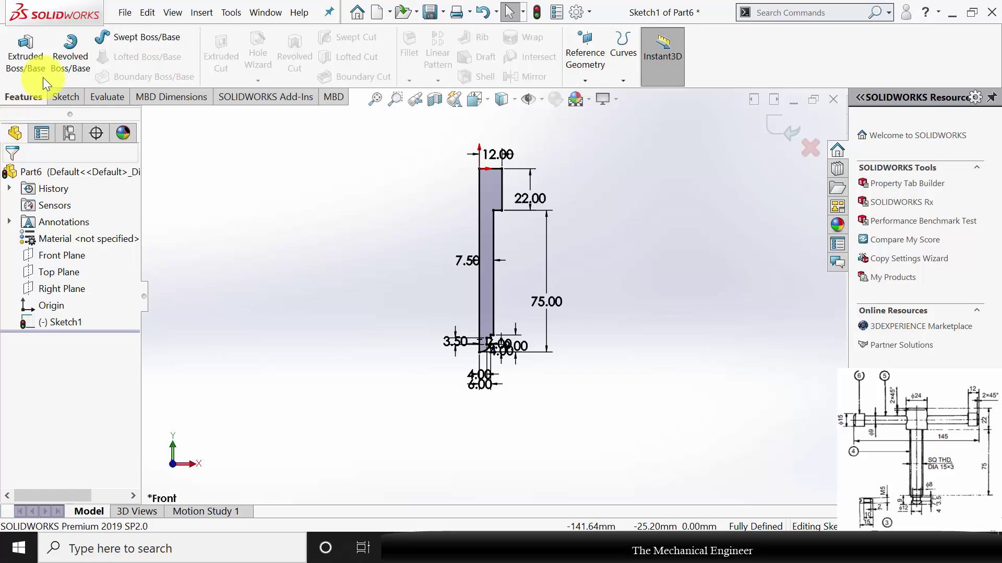
left_click(69, 61)
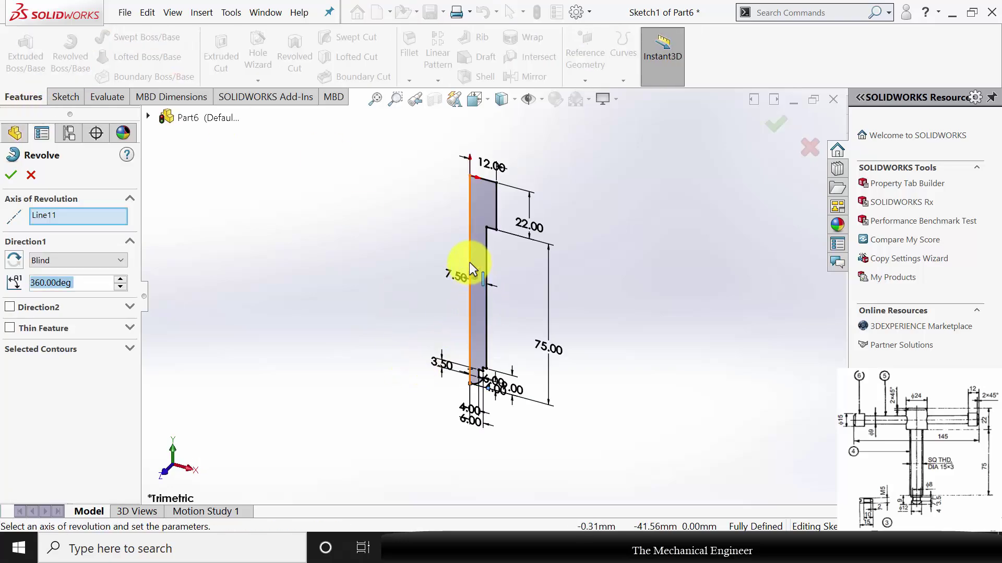
left_click(468, 307)
left_click(11, 176)
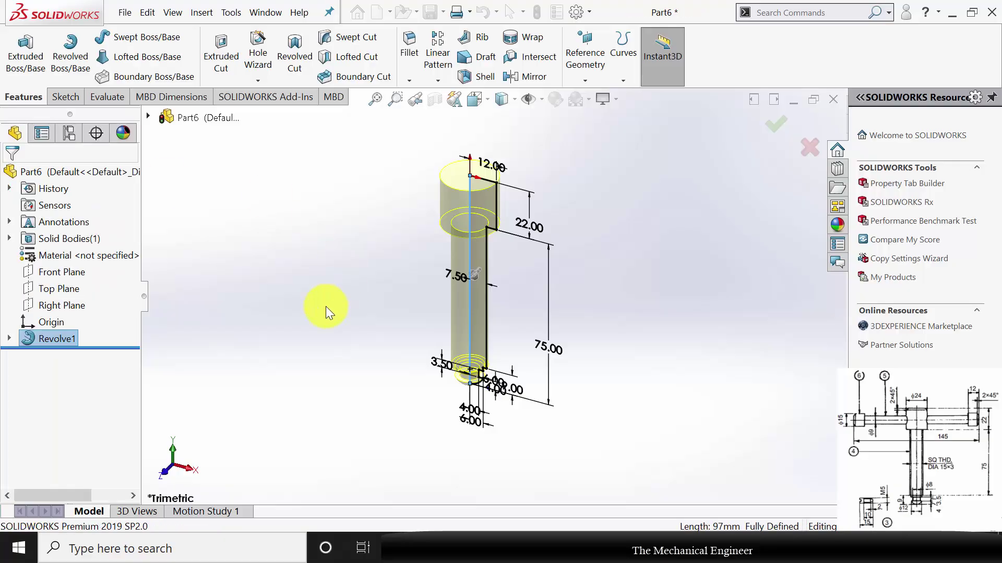
Step: Sketch a circle about 11 mm in diameter on the Front Plane, centred on the spindle axis within the head
middle_click_drag(331, 342, 459, 350)
middle_click_drag(525, 371, 453, 380)
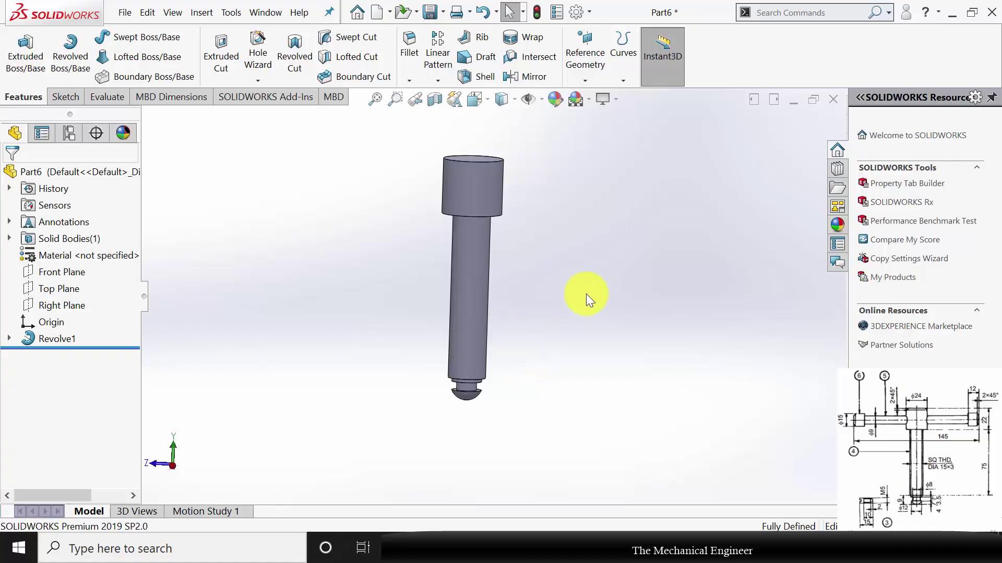
middle_click_drag(587, 295, 517, 297)
left_click(62, 272)
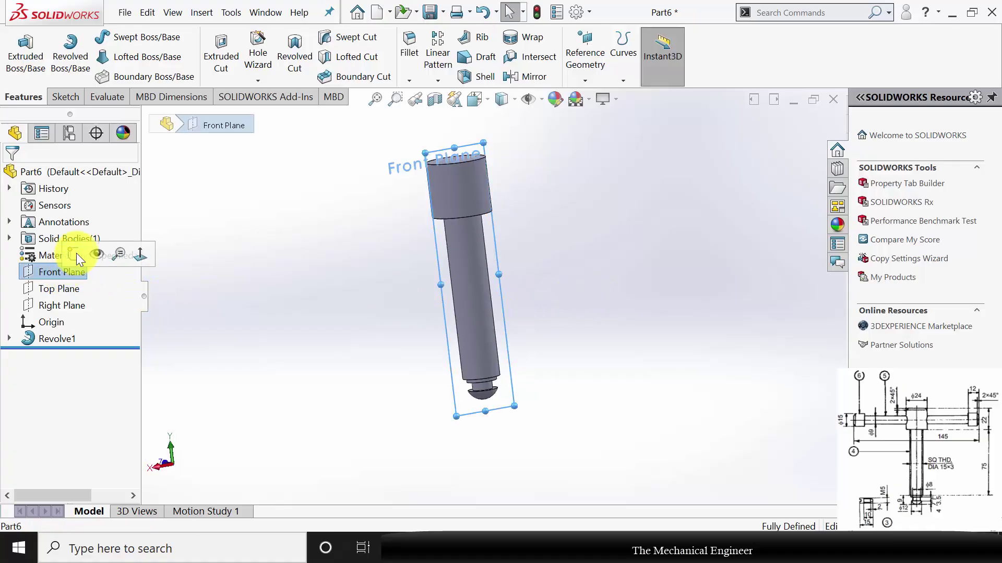
left_click(77, 252)
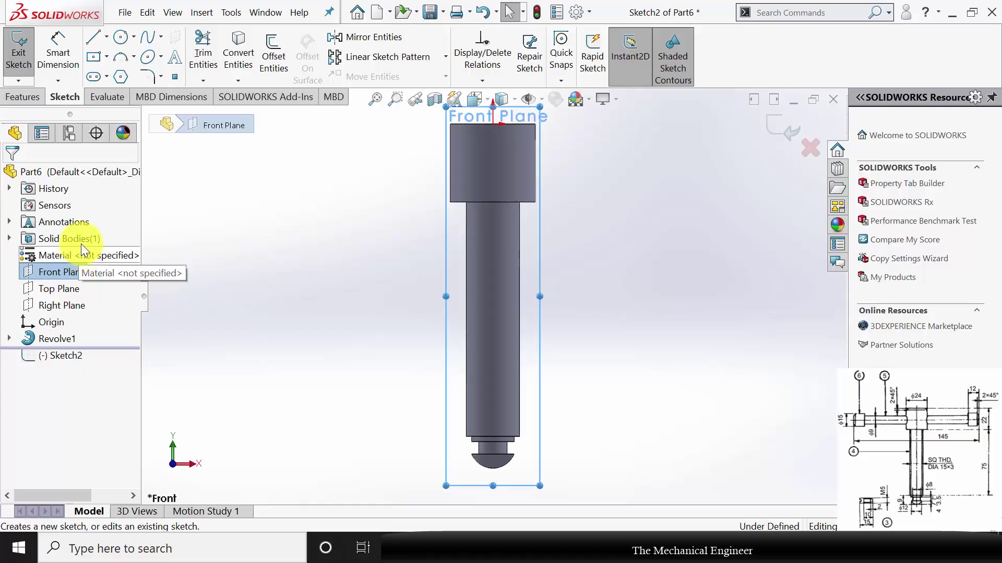
left_click(120, 37)
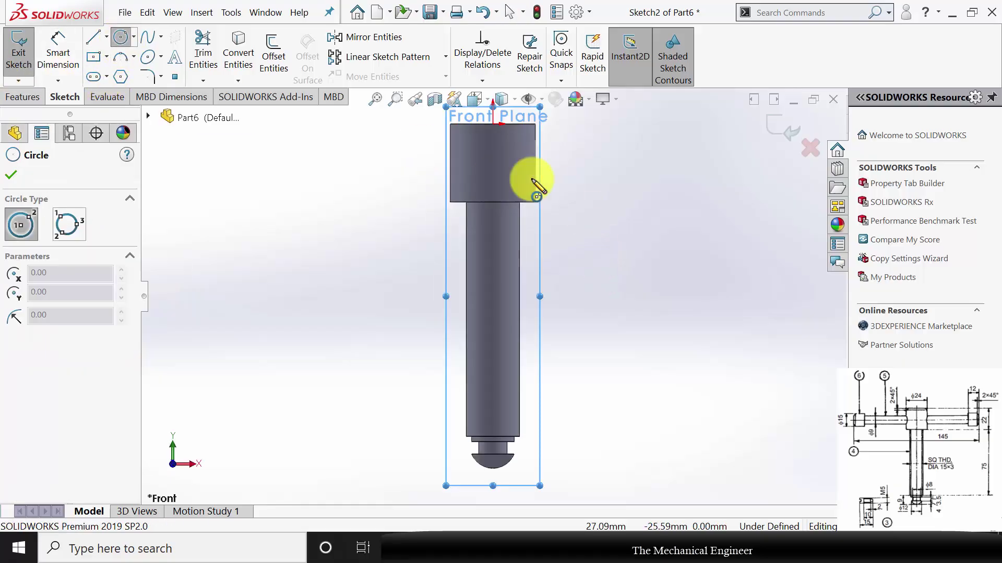
left_click(493, 163)
left_click(511, 174)
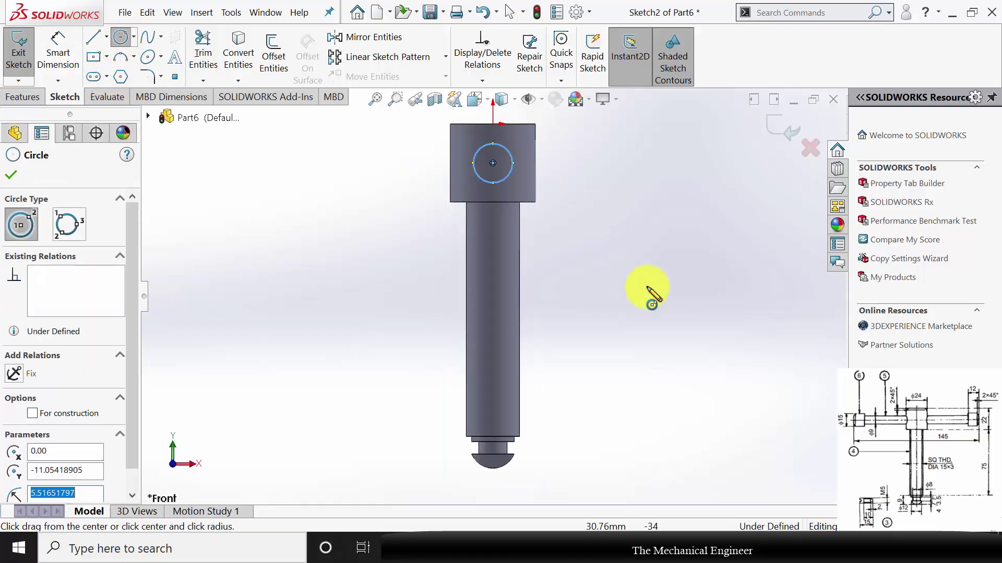
Step: Dimension the circle's diameter as 9 mm
left_click(57, 52)
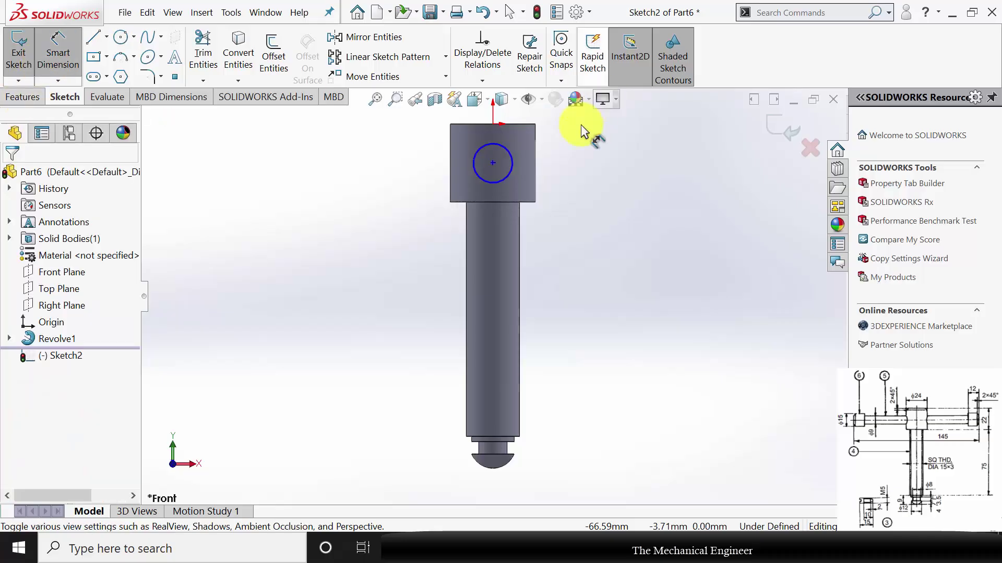
left_click(511, 161)
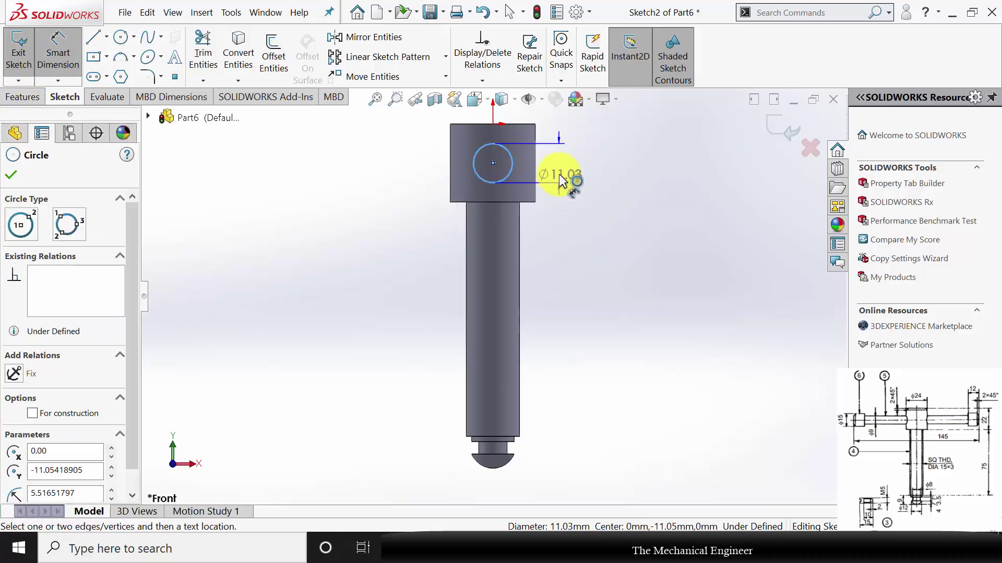
left_click(559, 173)
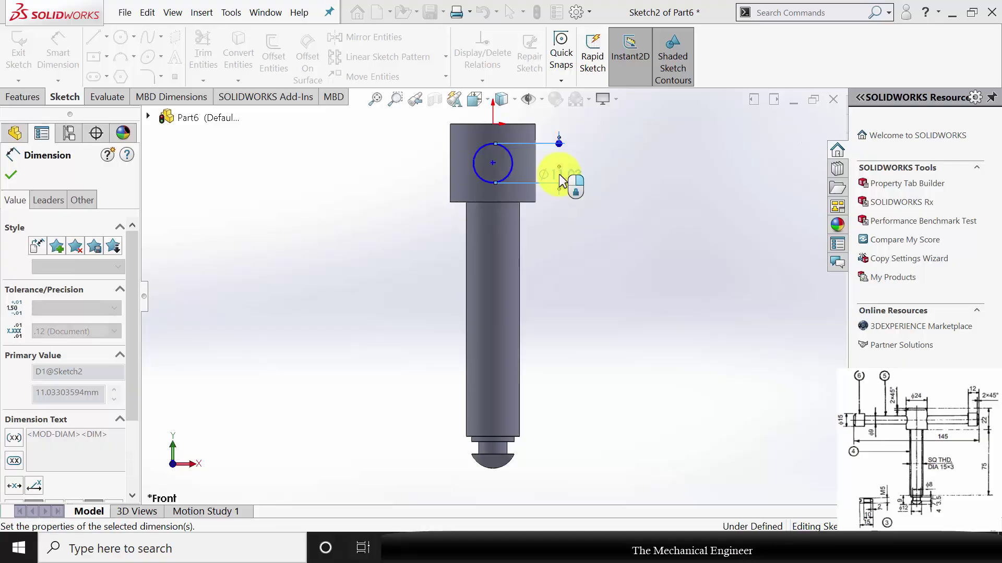
type("9")
key("Return")
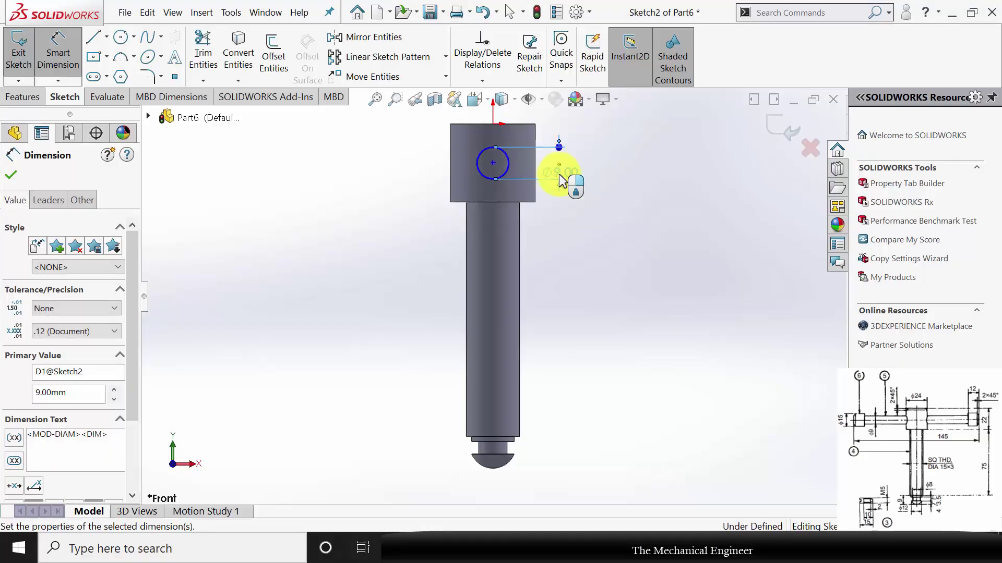
Step: Dimension the distance from the circle's centre to the head's top edge as 11 mm
left_click(492, 164)
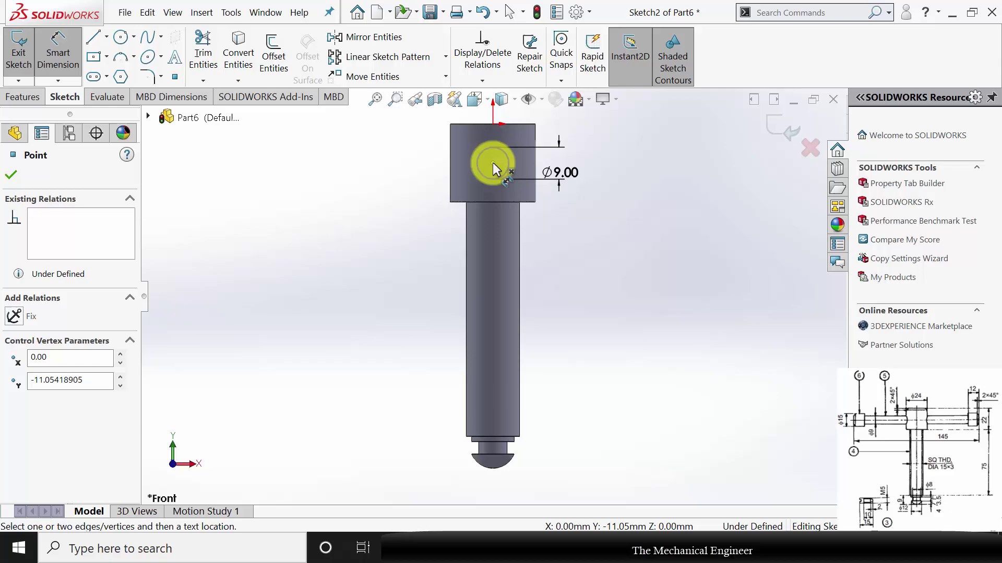
left_click(505, 124)
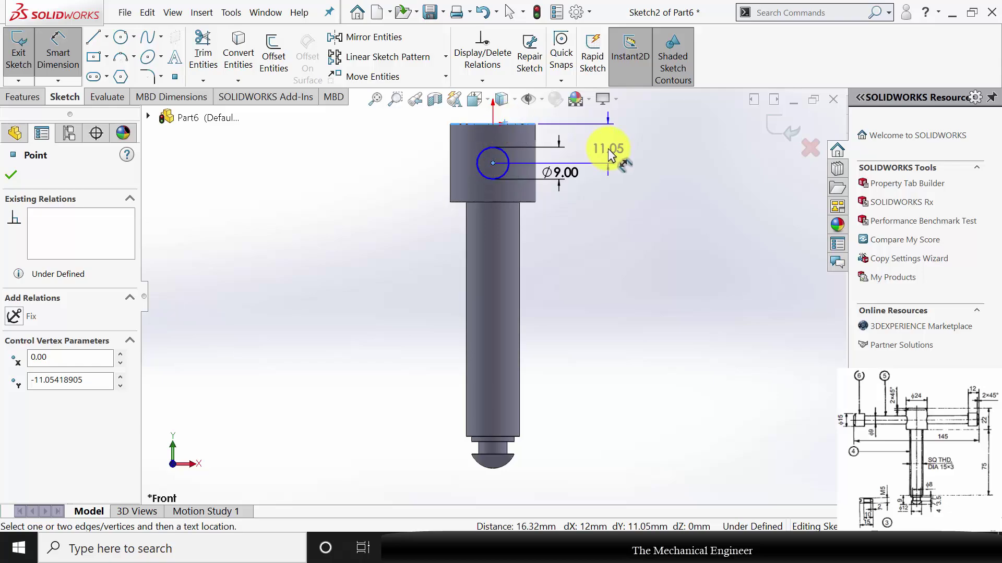
left_click(608, 148)
type("11")
key("Return")
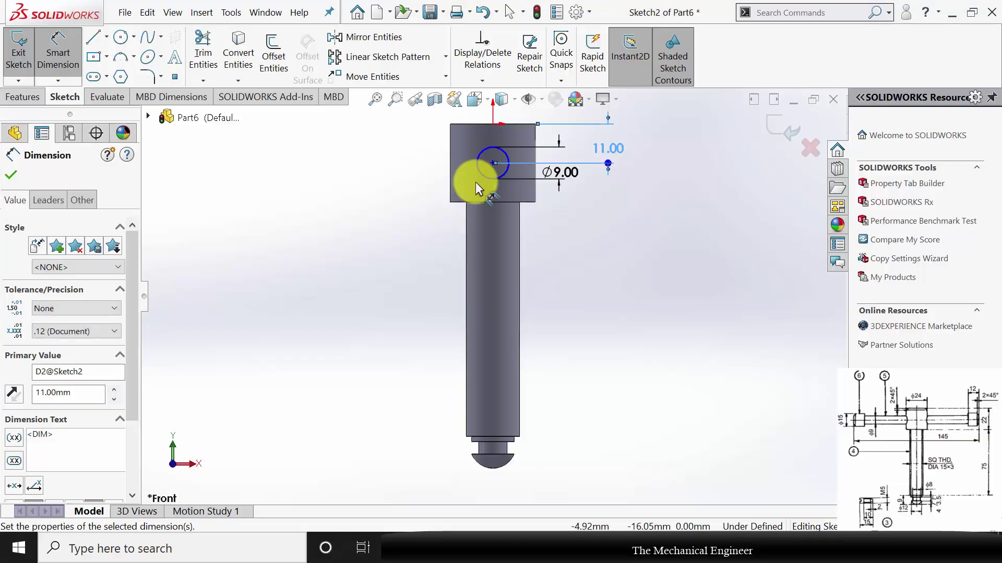
key("Escape")
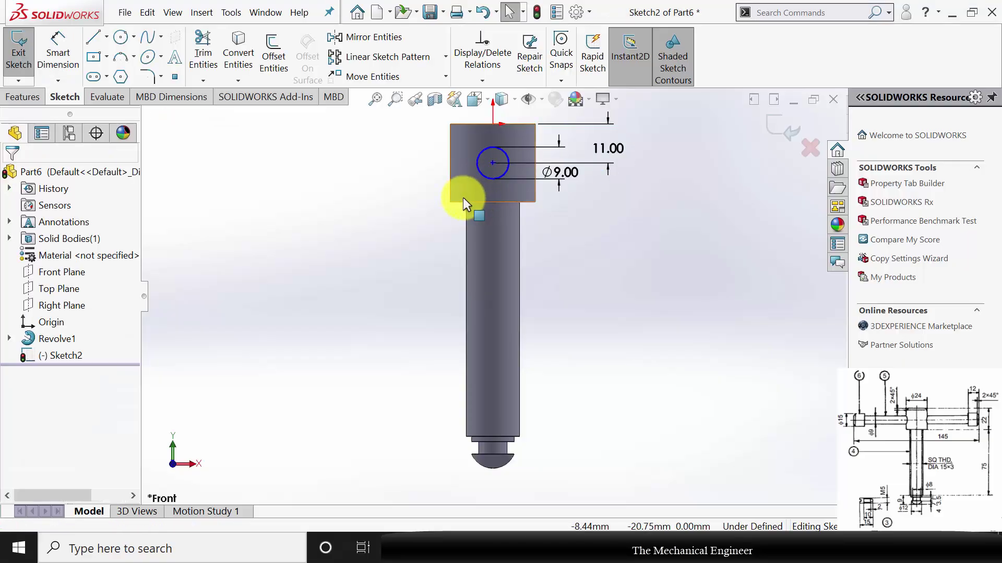
Step: Add a vertical relation between the circle's centre and the origin
left_click(493, 162)
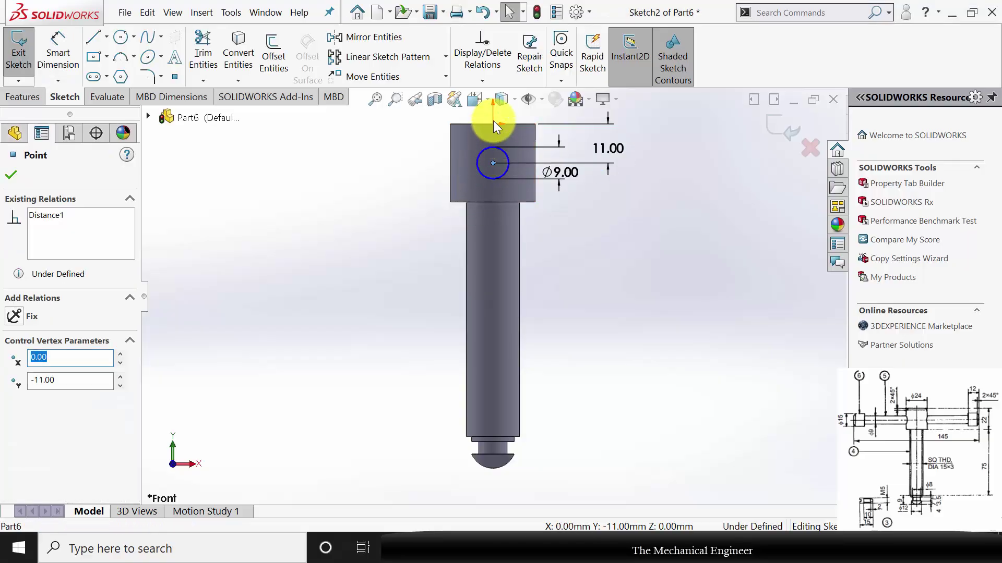
left_click(493, 124, "ctrl")
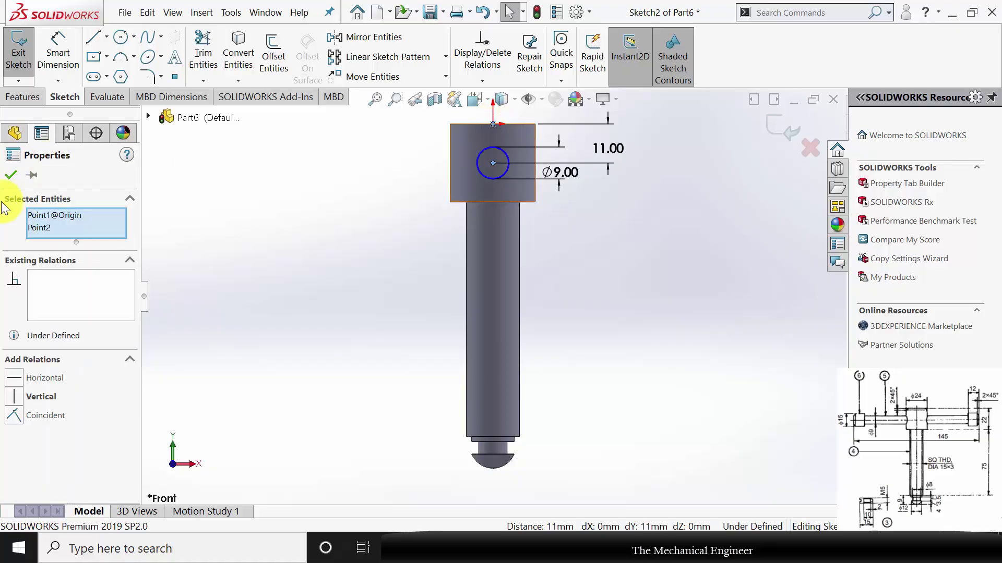
left_click(20, 397)
left_click(247, 299)
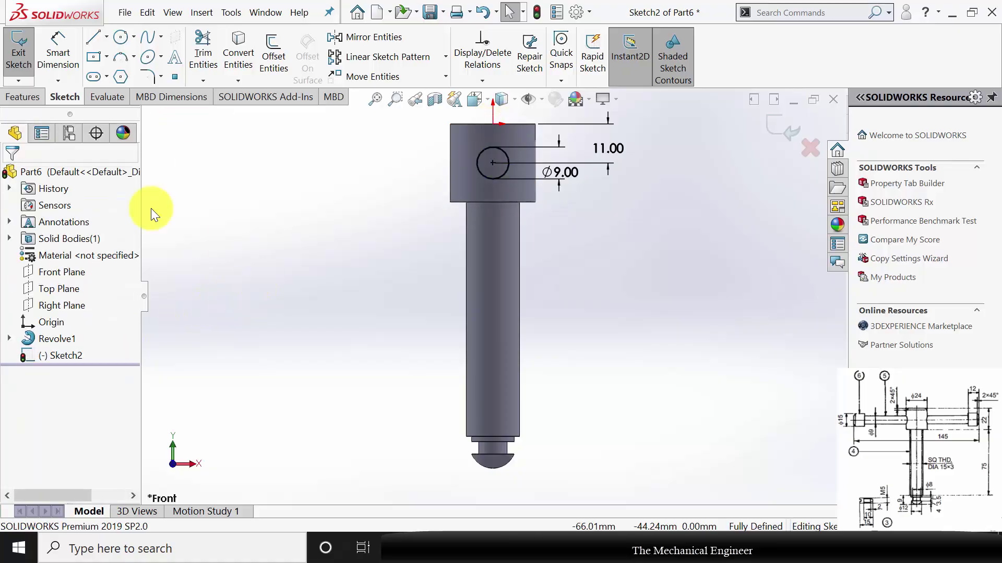
Step: Extrude the 9 mm circle as a blind boss to a depth of 145/2 mm, forming one half of the handle bar
left_click(24, 97)
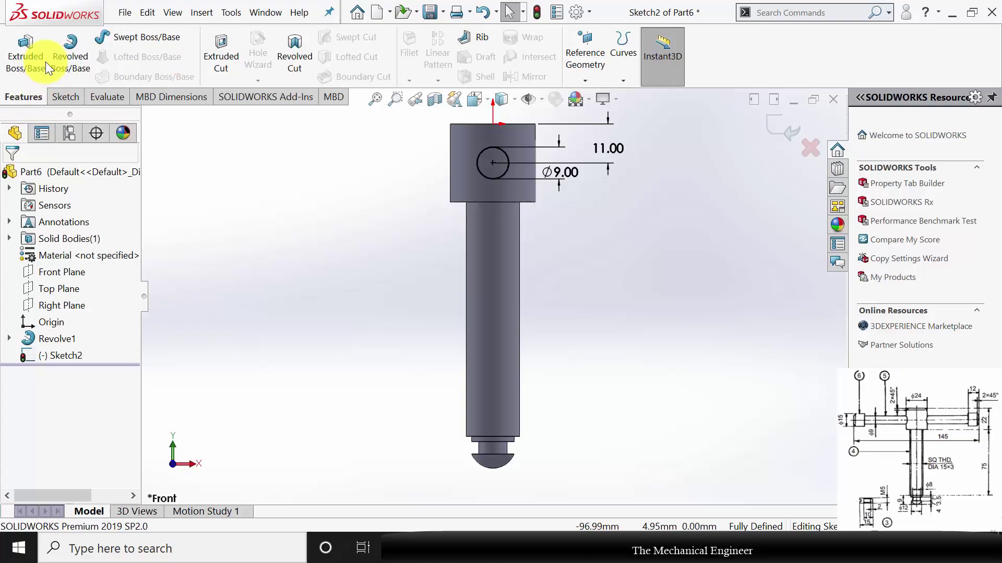
left_click(24, 62)
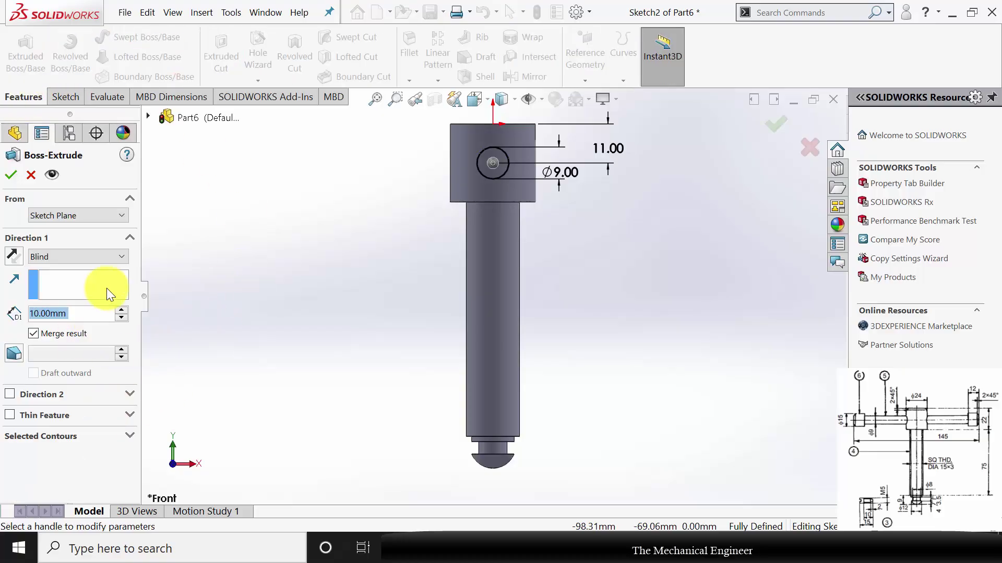
type("1")
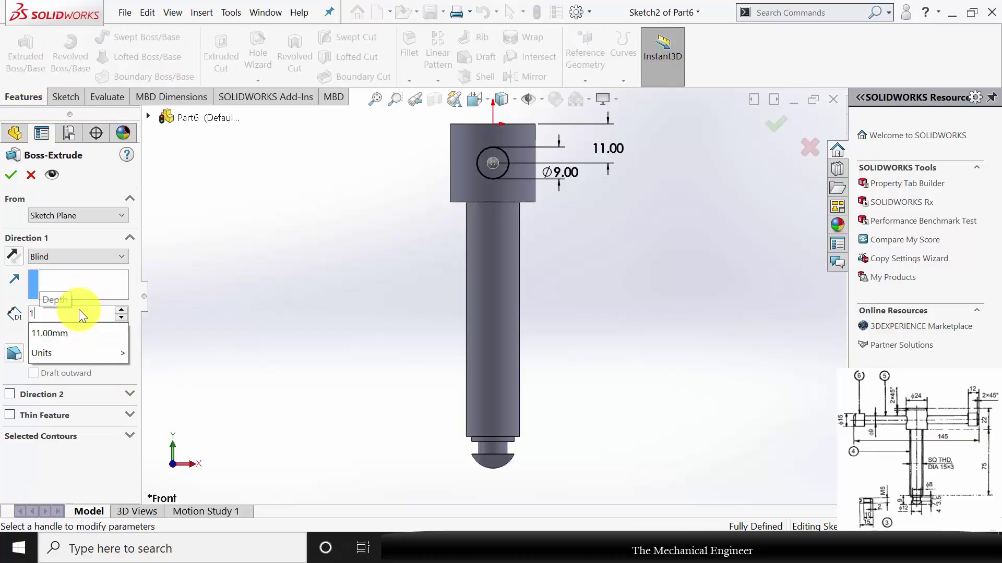
type("45/2")
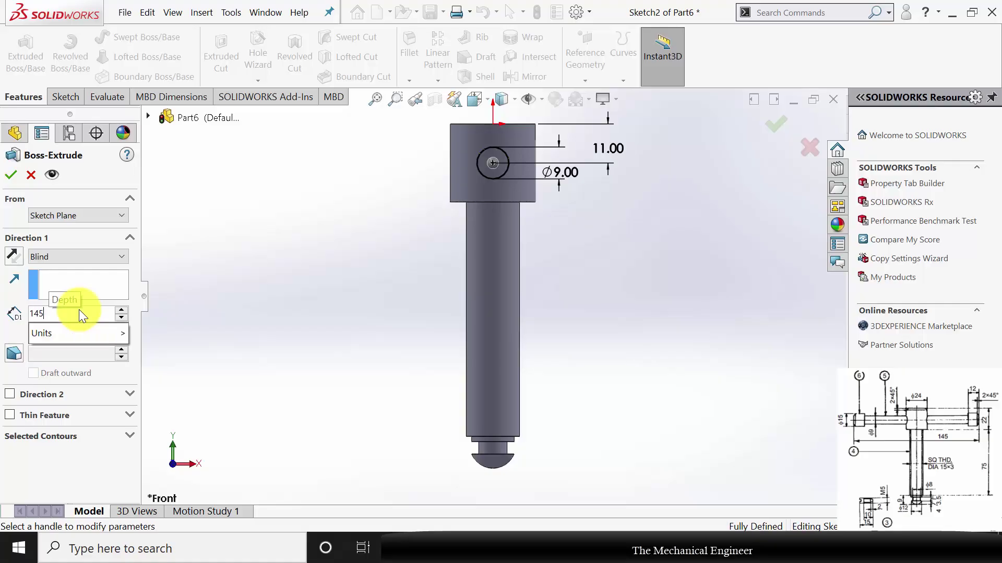
key("Return")
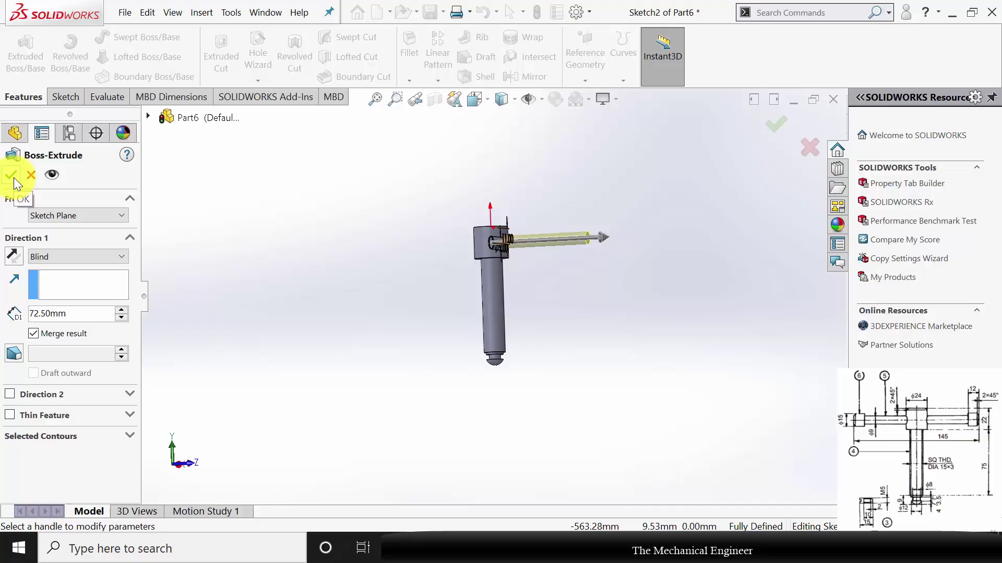
left_click(11, 175)
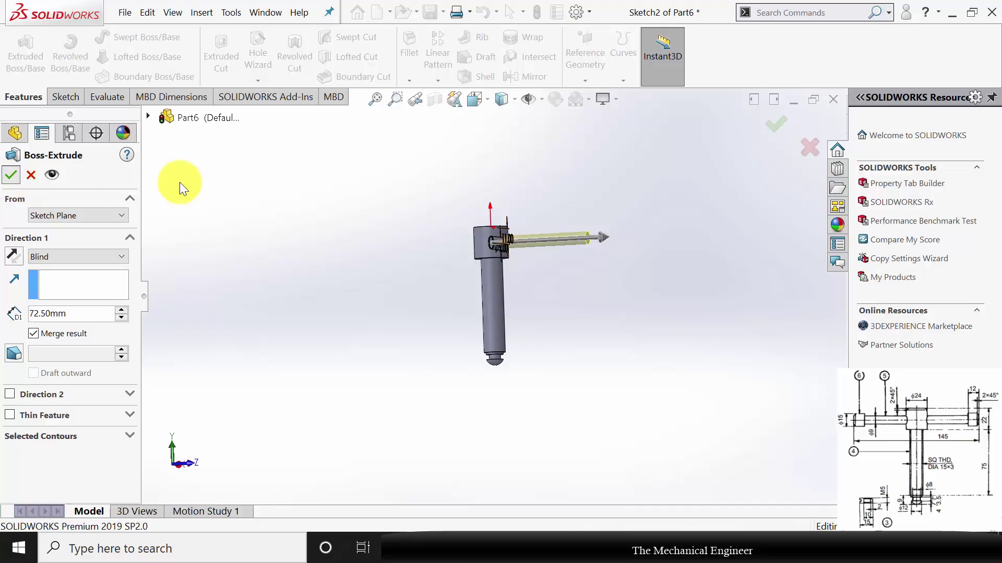
Step: Sketch a circle about 18.5 mm in diameter on the handle bar's end face, concentric with the bar
scroll(574, 255, "down", 3)
scroll(574, 228, "down", 2)
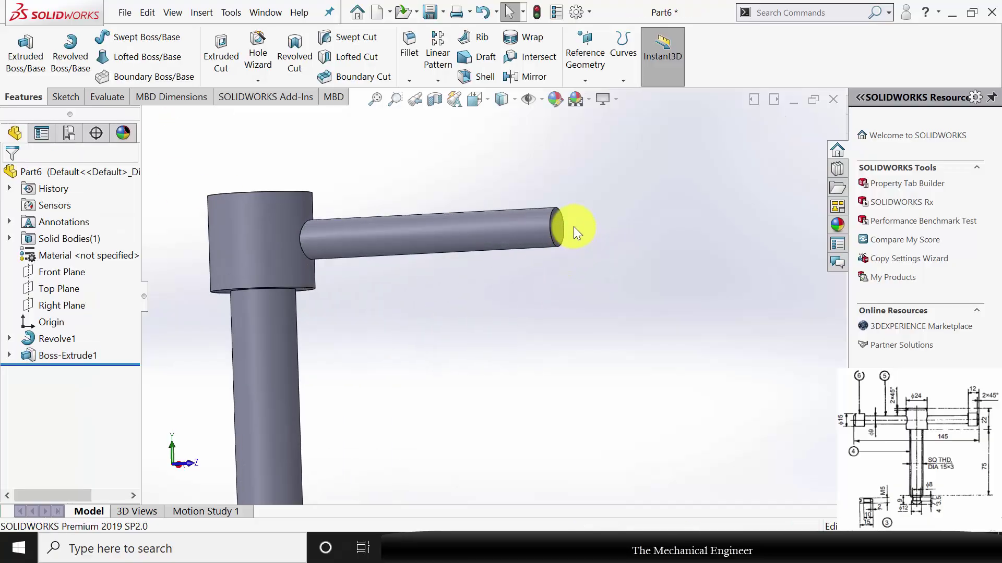
left_click(564, 230)
left_click(613, 196)
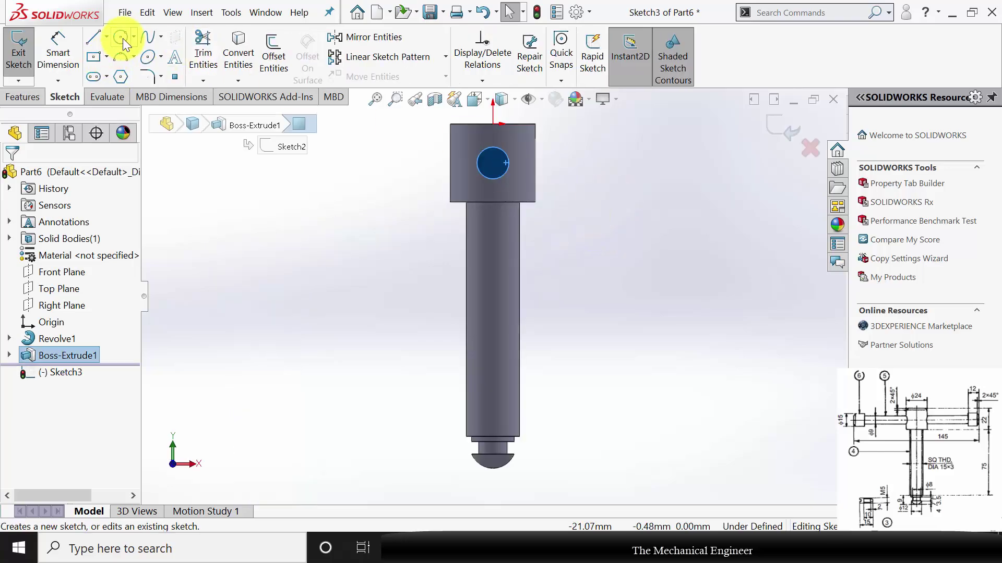
left_click(120, 37)
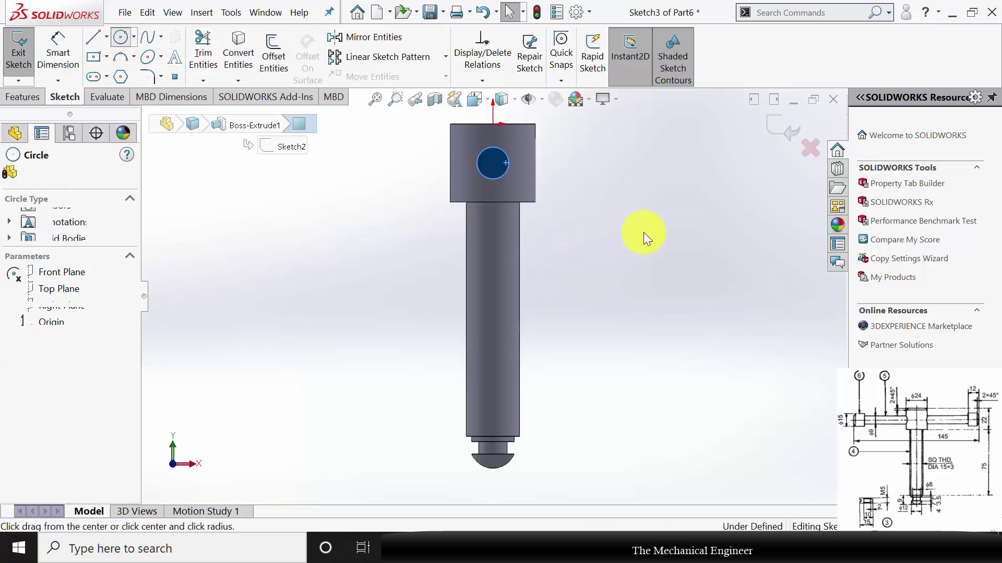
left_click(493, 164)
left_click(526, 165)
Step: Dimension the diameter of the circle on the handle's end face as 15 mm
left_click(57, 42)
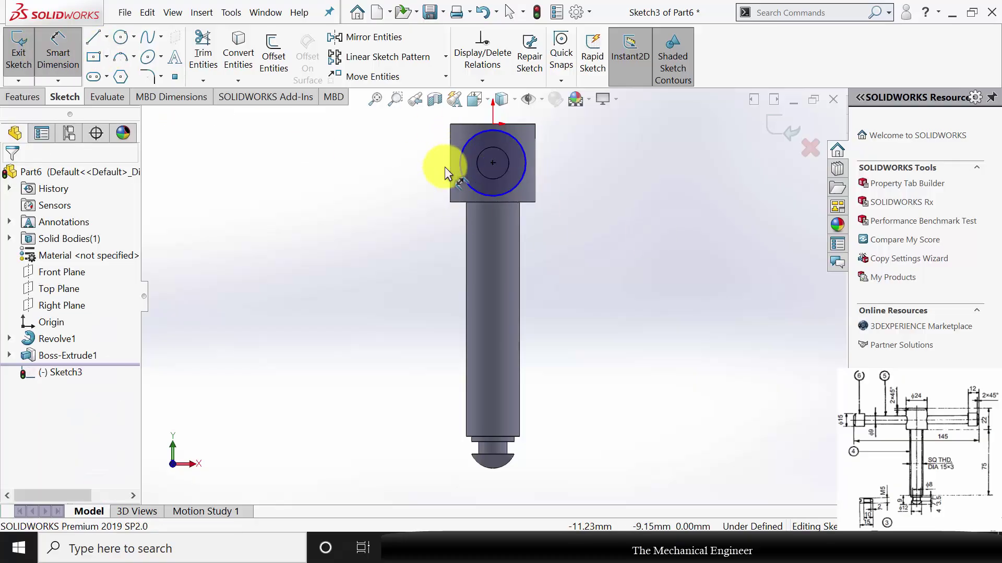
left_click(521, 180)
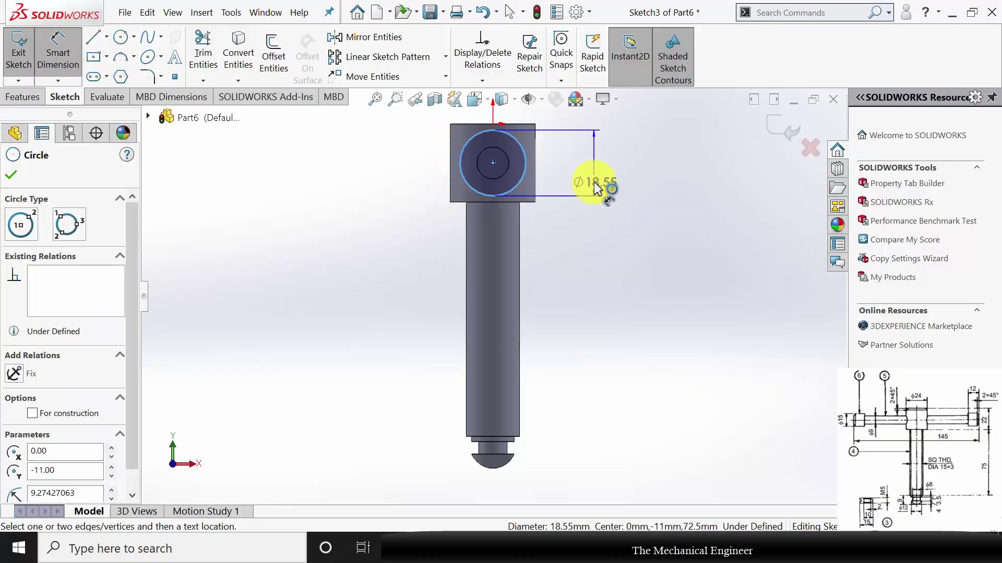
left_click(594, 187)
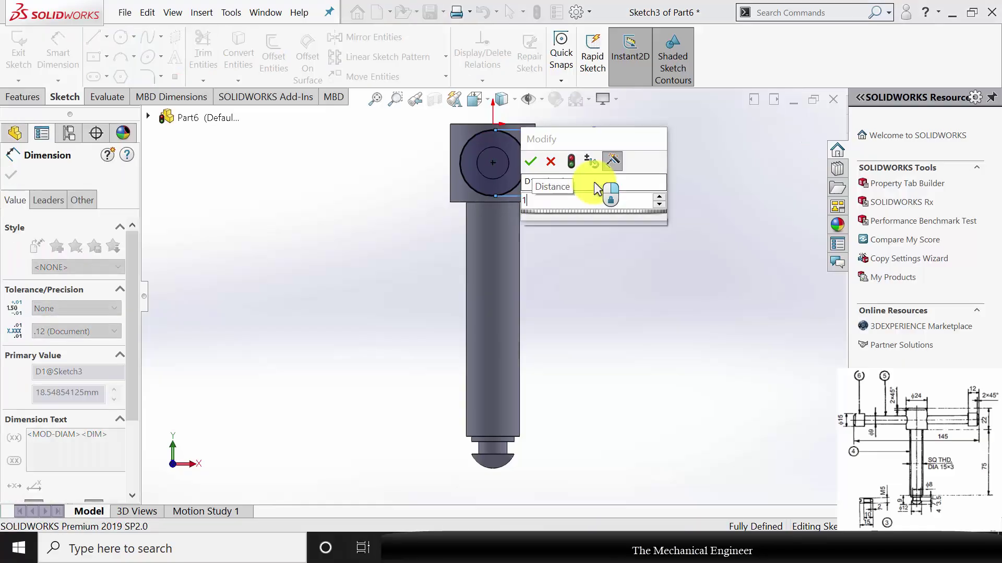
type("15")
key("Return")
Step: Extrude the 15 mm circle 12 mm in the reversed direction, back along the bar, to form the handle's end knob
left_click(28, 95)
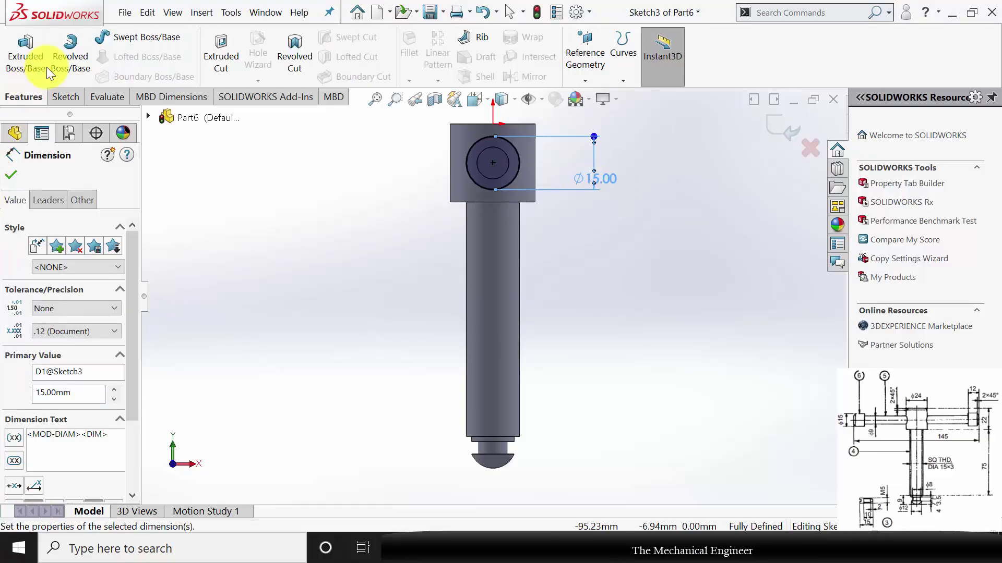
left_click(32, 60)
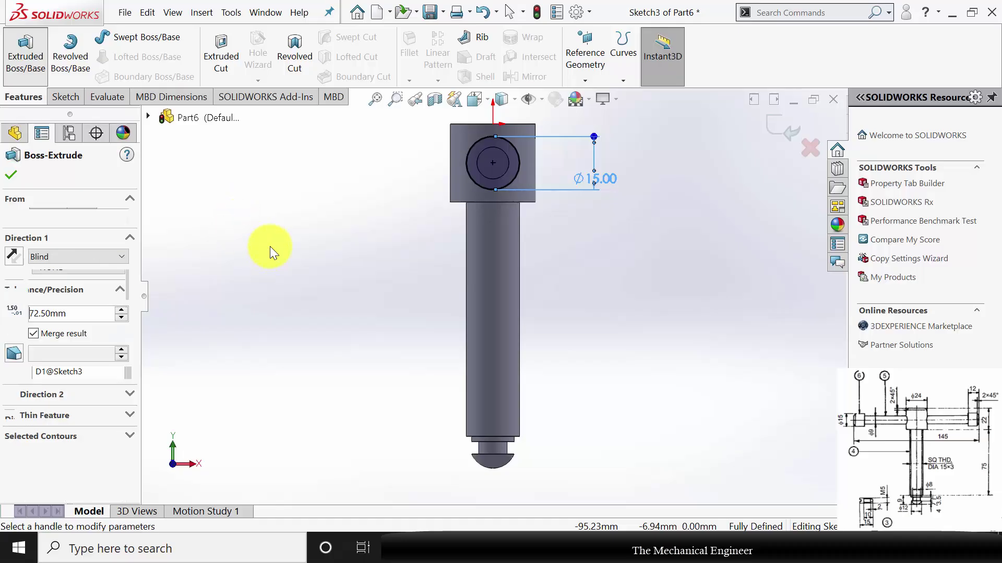
left_click(12, 255)
left_click_drag(73, 313, 4, 320)
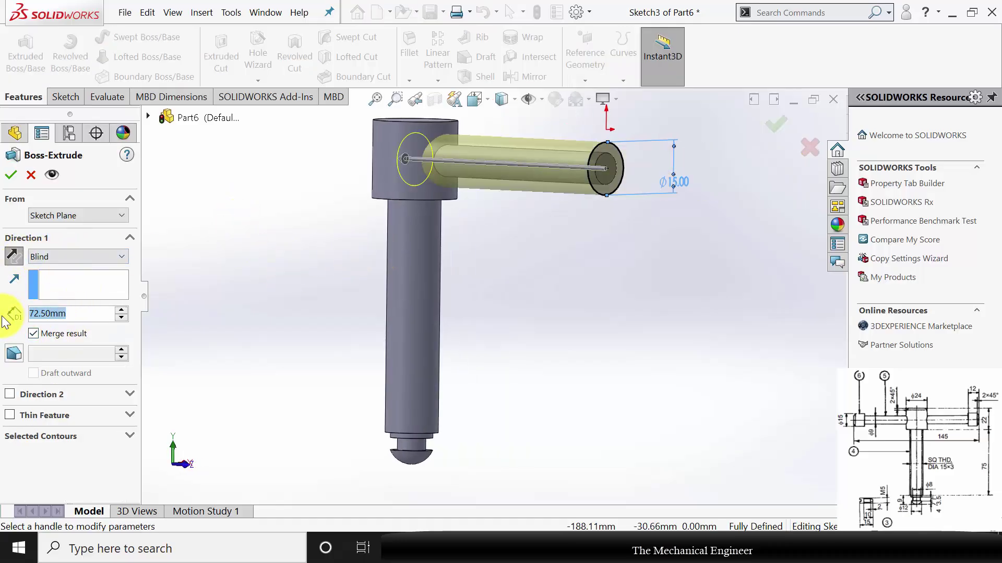
type("12")
key("Return")
key("Return")
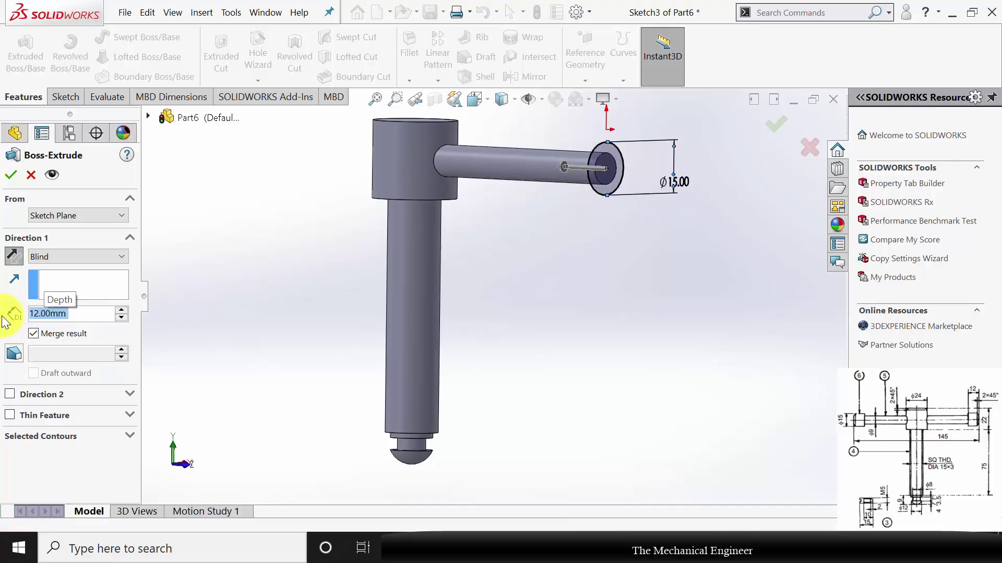
left_click(211, 350)
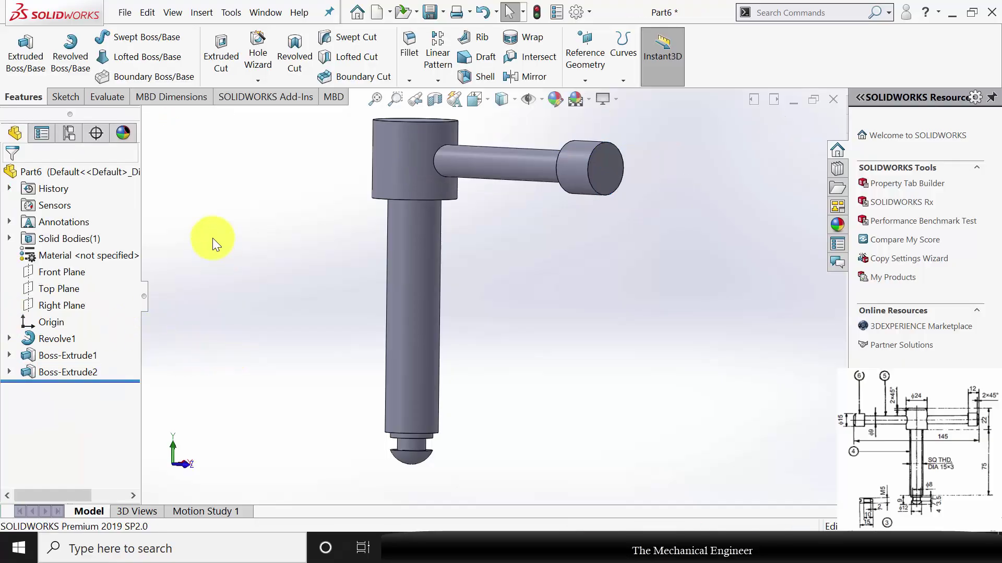
Step: Chamfer the outer edge of the handle's end knob by 2 mm at 45 degrees
left_click(403, 78)
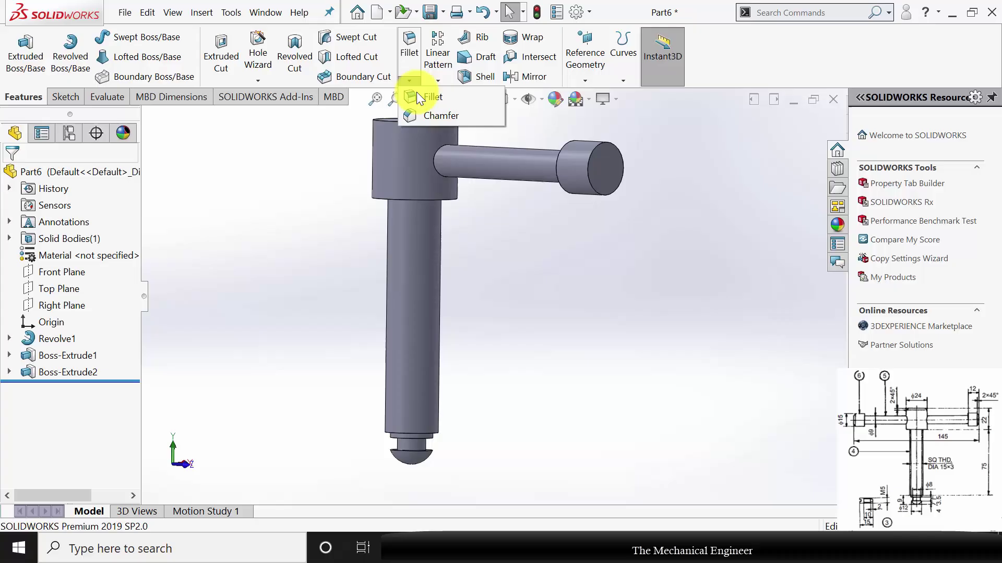
left_click(440, 111)
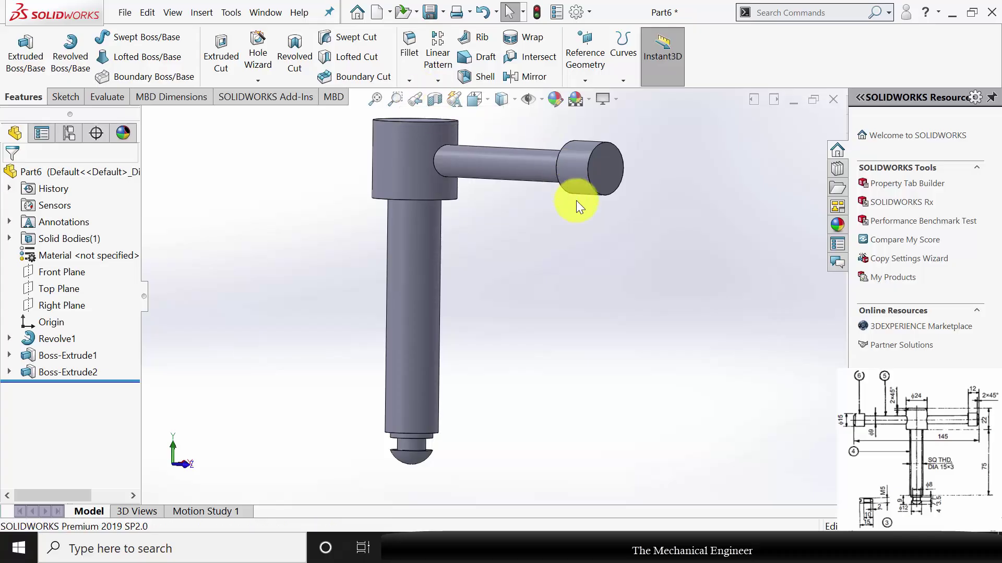
left_click(596, 152)
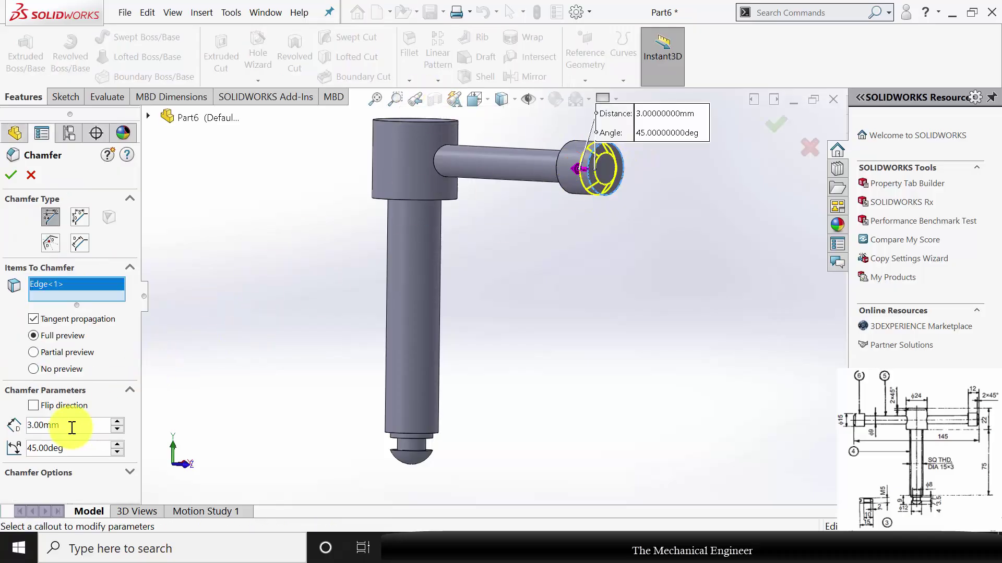
left_click_drag(72, 428, 2, 412)
type("2")
key("Return")
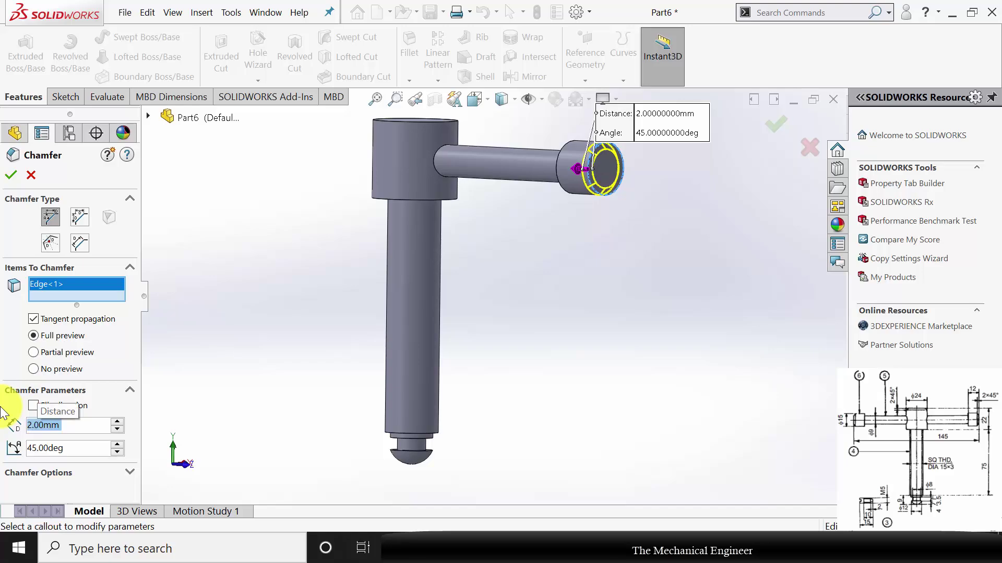
key("Return")
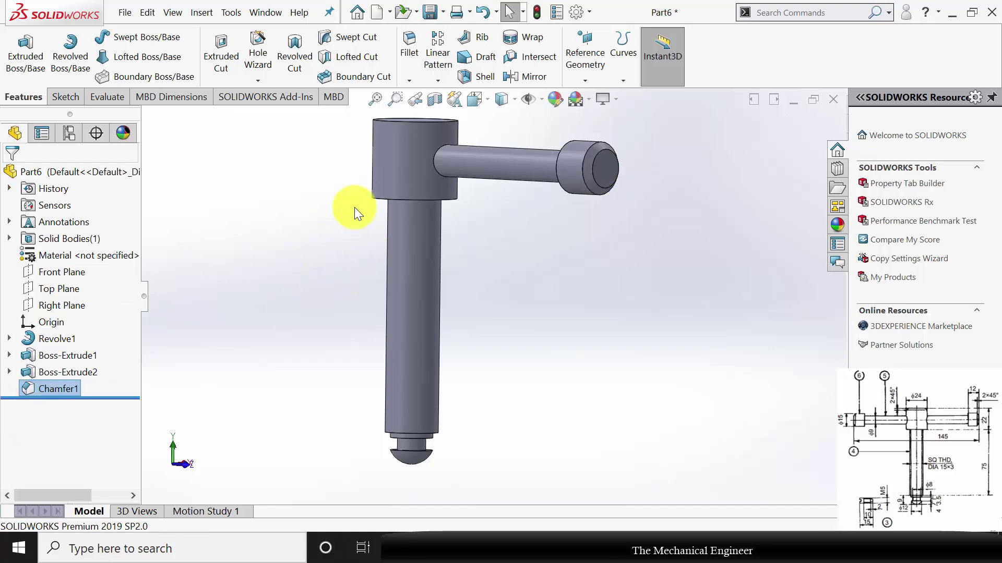
Step: Chamfer the top edge of the spindle head by 2 mm at 45 degrees
scroll(360, 199, "down", 3)
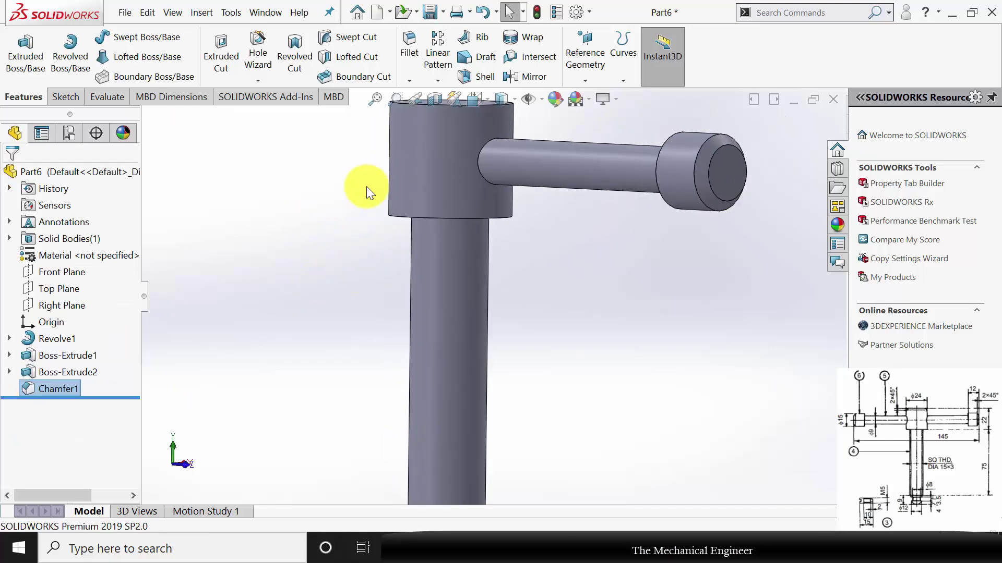
left_click(411, 80)
left_click(479, 115)
scroll(479, 149, "up", 2)
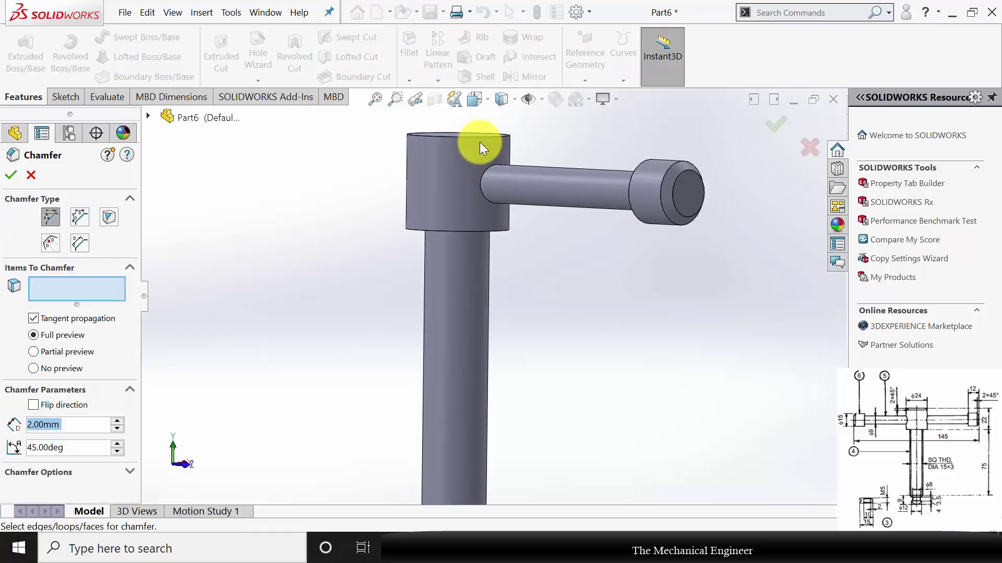
left_click(465, 138)
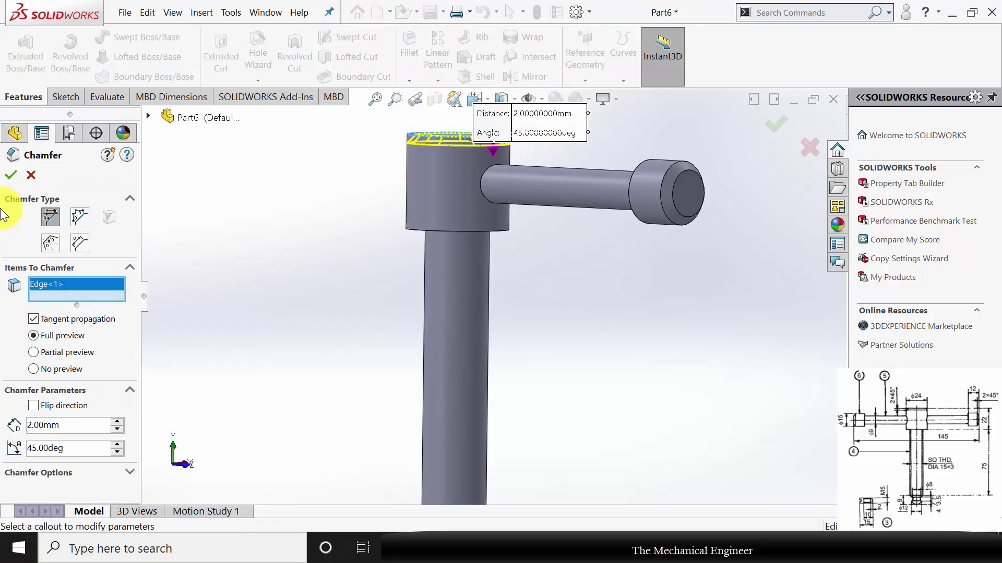
left_click(11, 177)
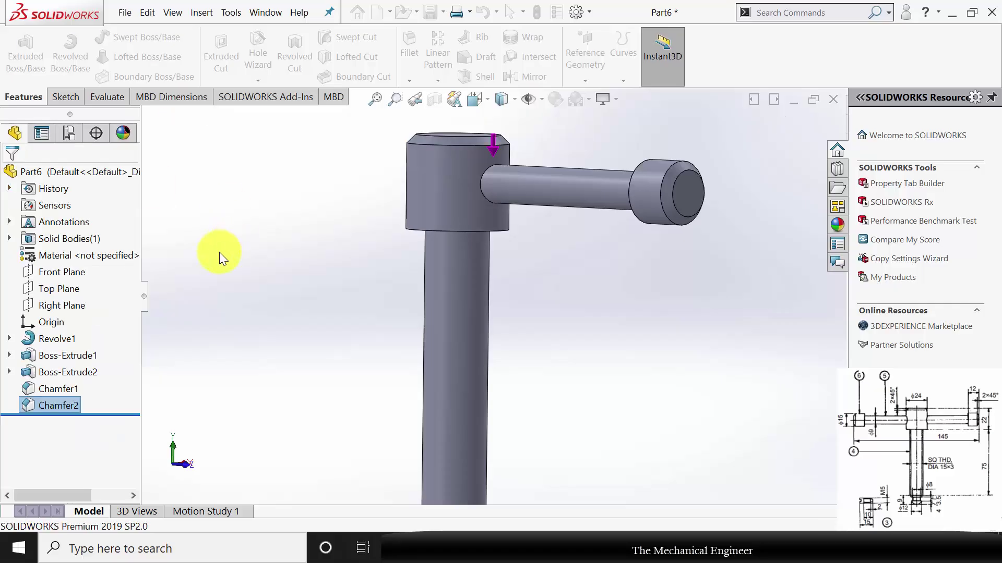
left_click(220, 252)
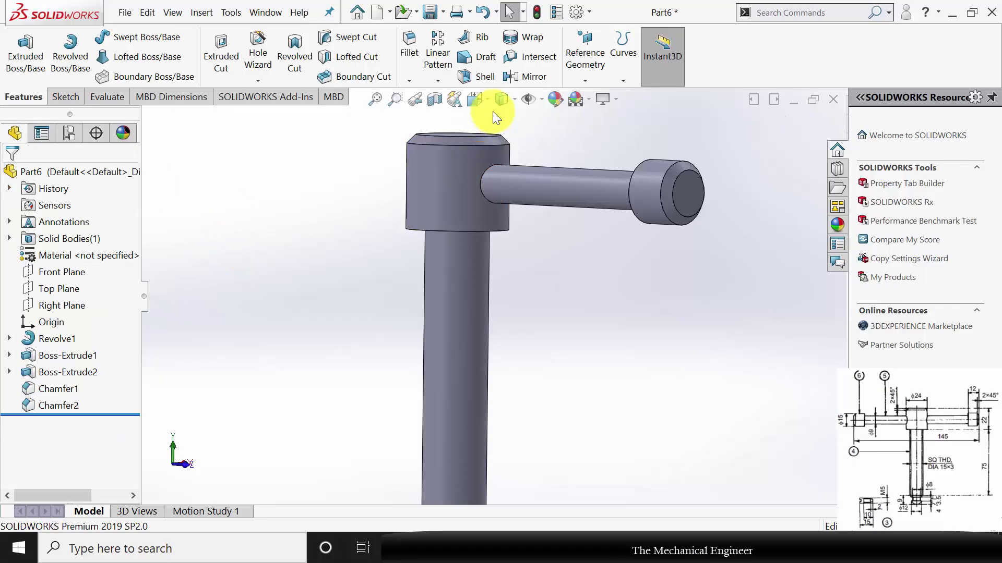
Step: Mirror the handle bar, its end knob and the knob's chamfer about the Front Plane
left_click(525, 77)
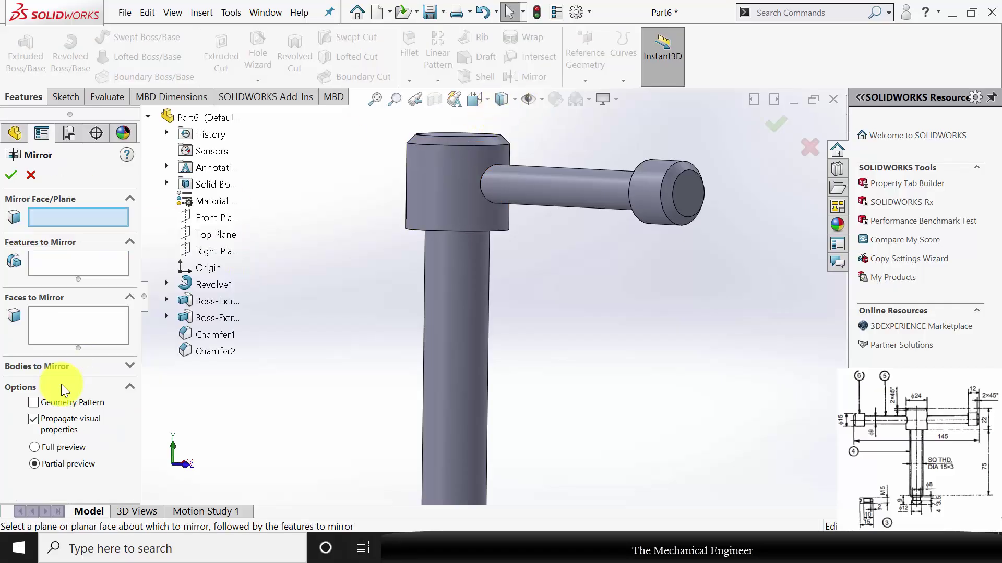
left_click(207, 219)
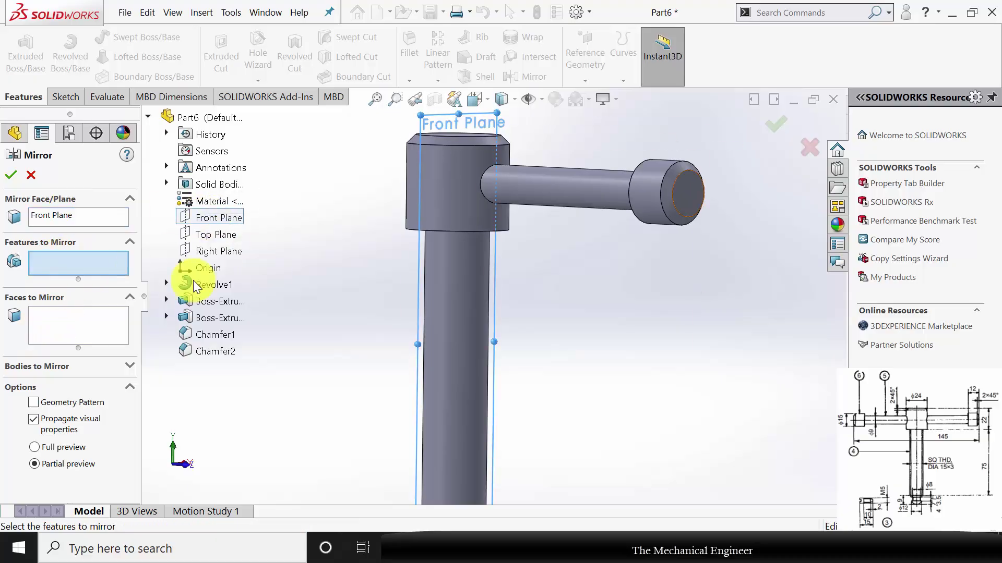
left_click(221, 301)
left_click(216, 318)
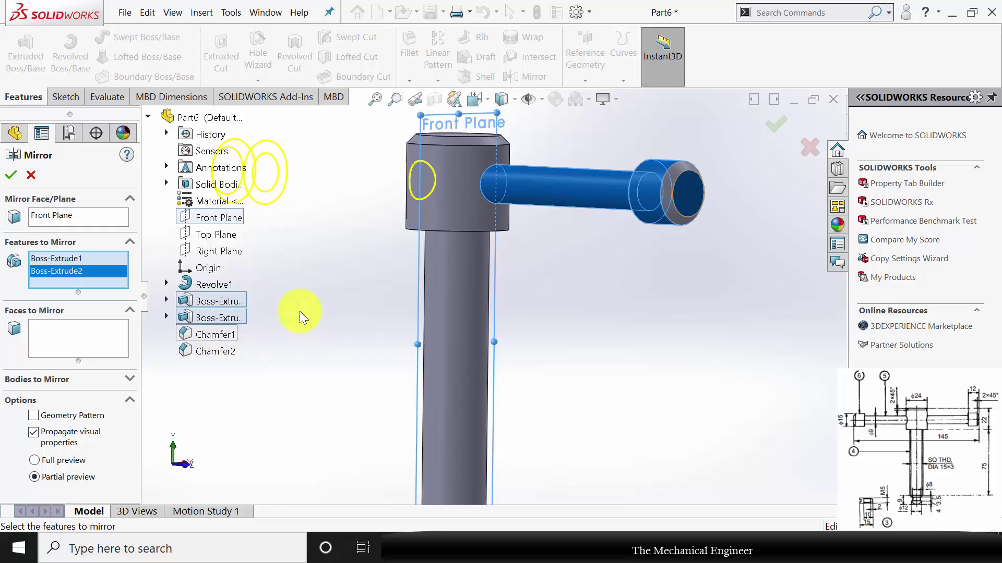
left_click(215, 335)
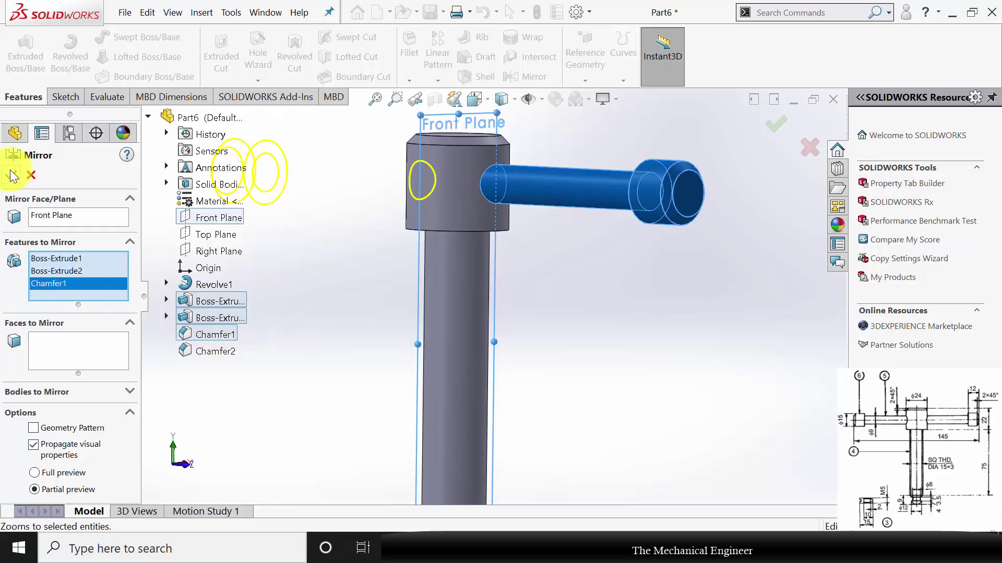
key("Return")
Step: Start a thread at the spindle shaft's lower edge and run it up to the selected shaft edge beneath the head
scroll(407, 370, "up", 1)
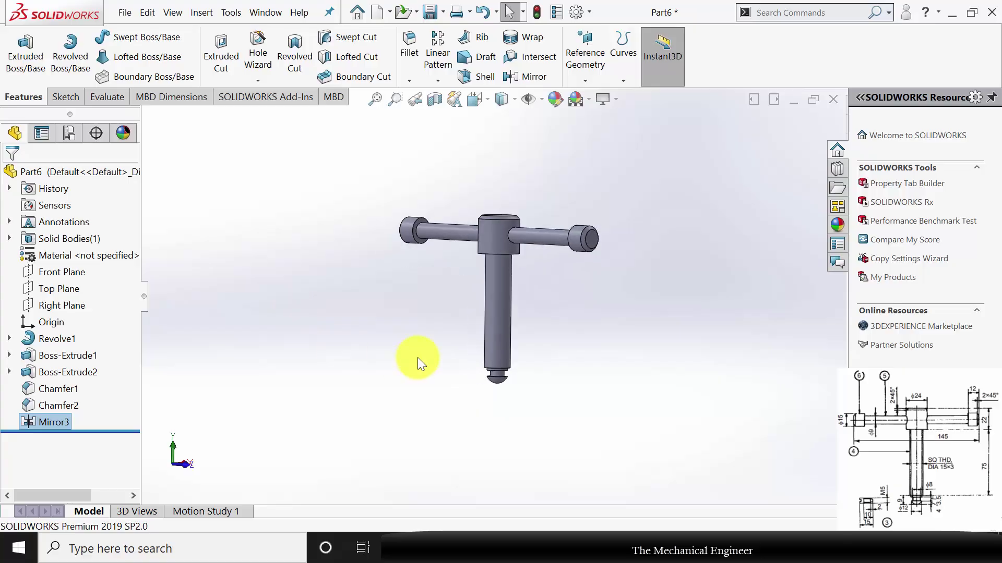
scroll(399, 363, "down", 1)
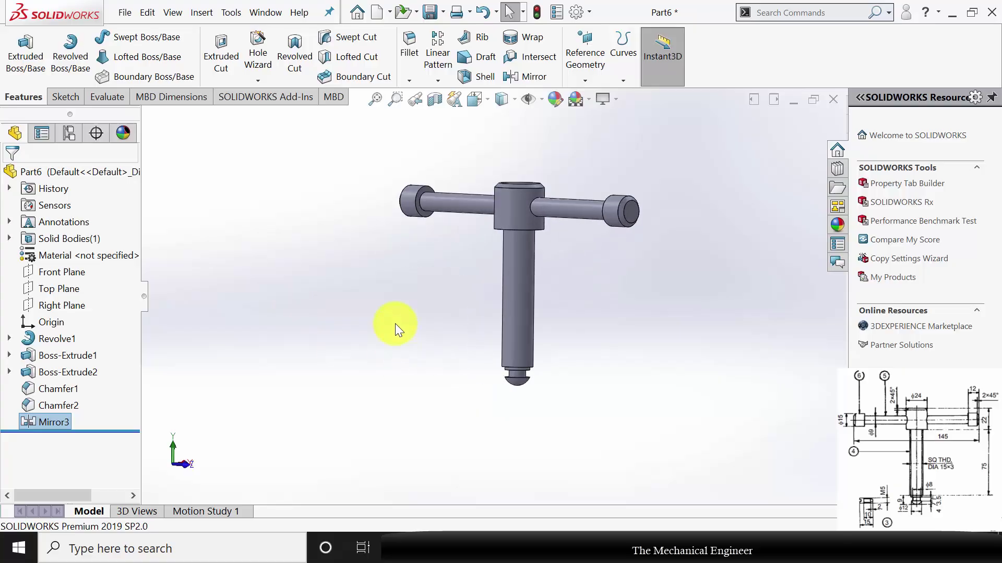
left_click(261, 83)
left_click(284, 134)
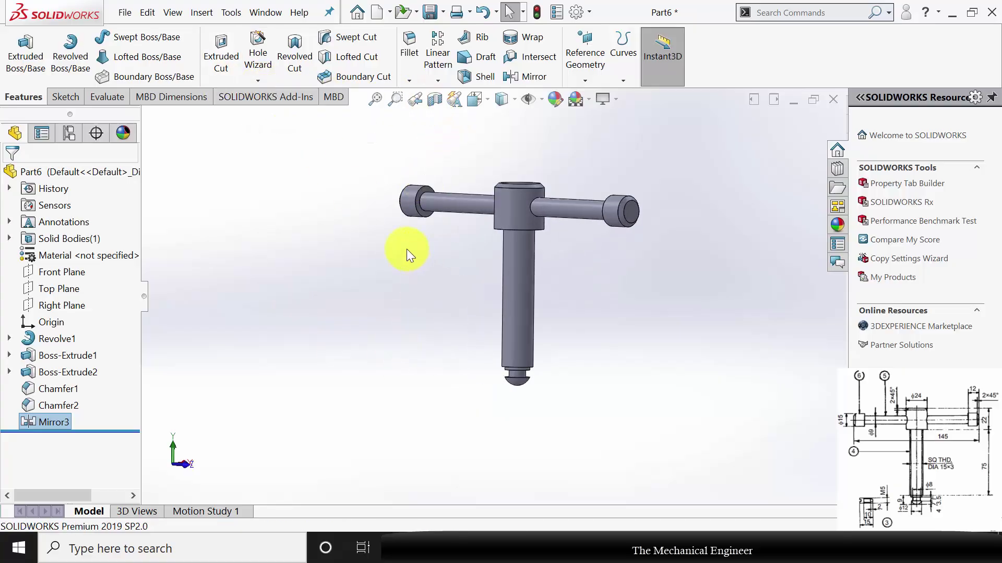
scroll(553, 285, "down", 2)
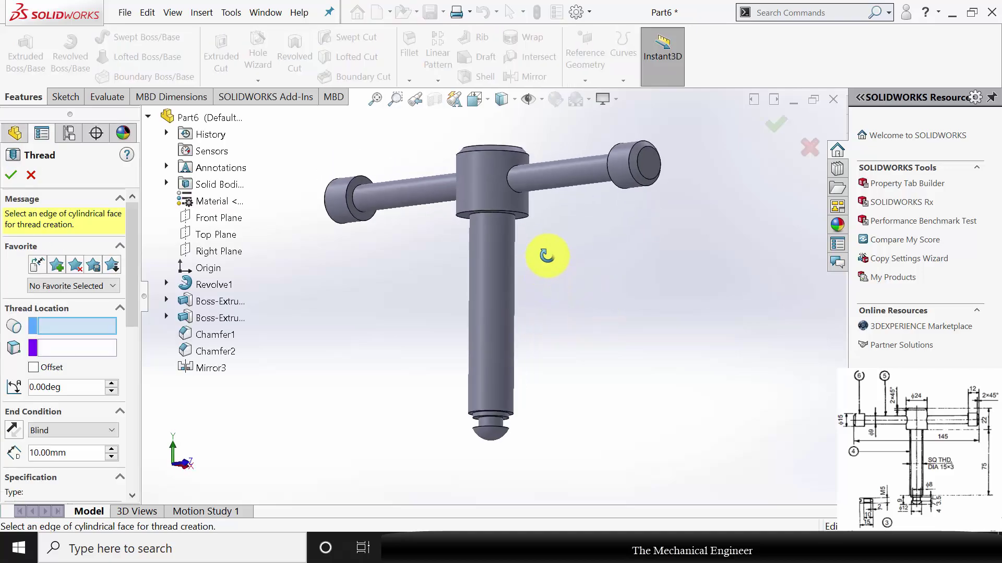
scroll(517, 401, "down", 3)
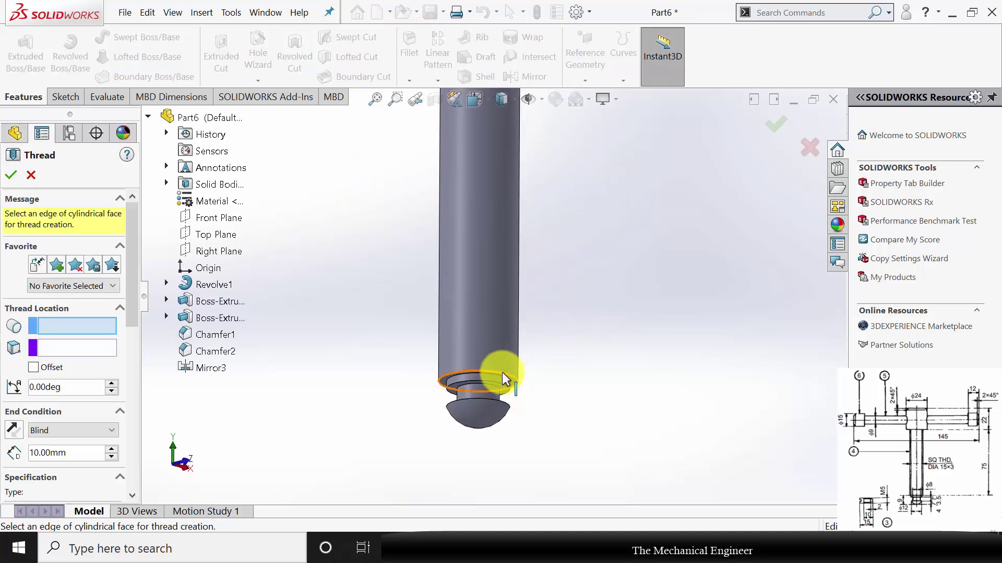
left_click(502, 372)
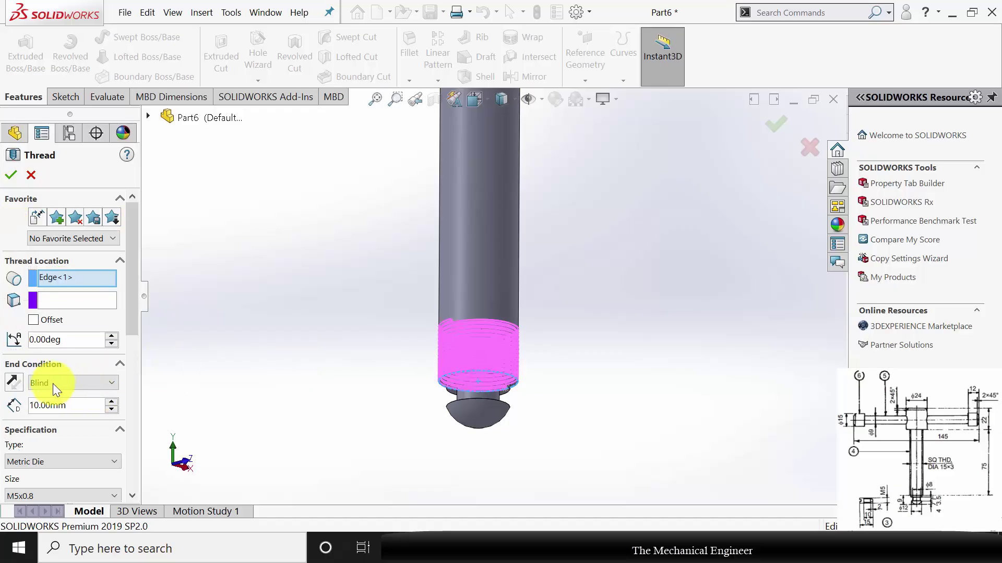
left_click(71, 383)
left_click(70, 418)
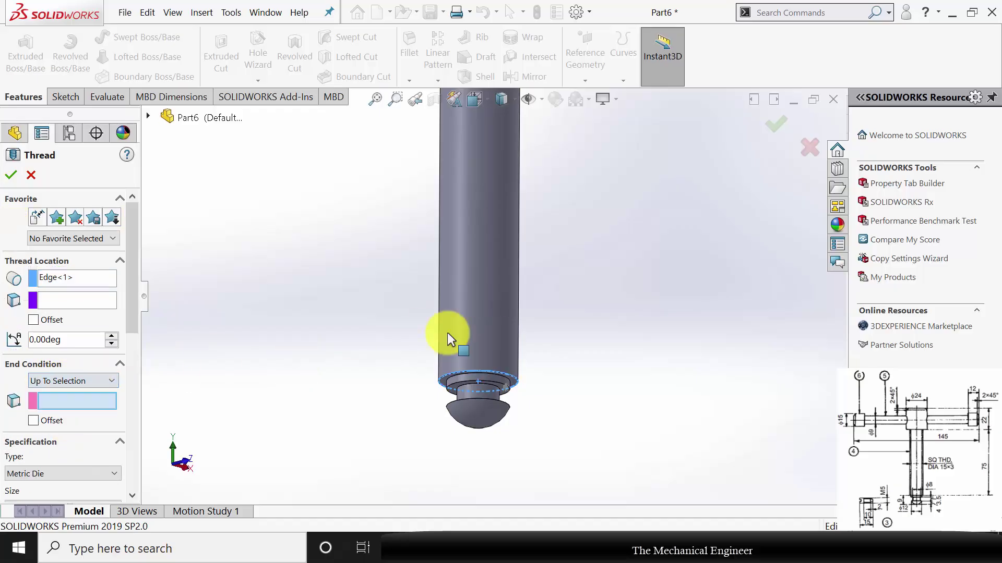
scroll(506, 323, "up", 3)
scroll(501, 235, "down", 4)
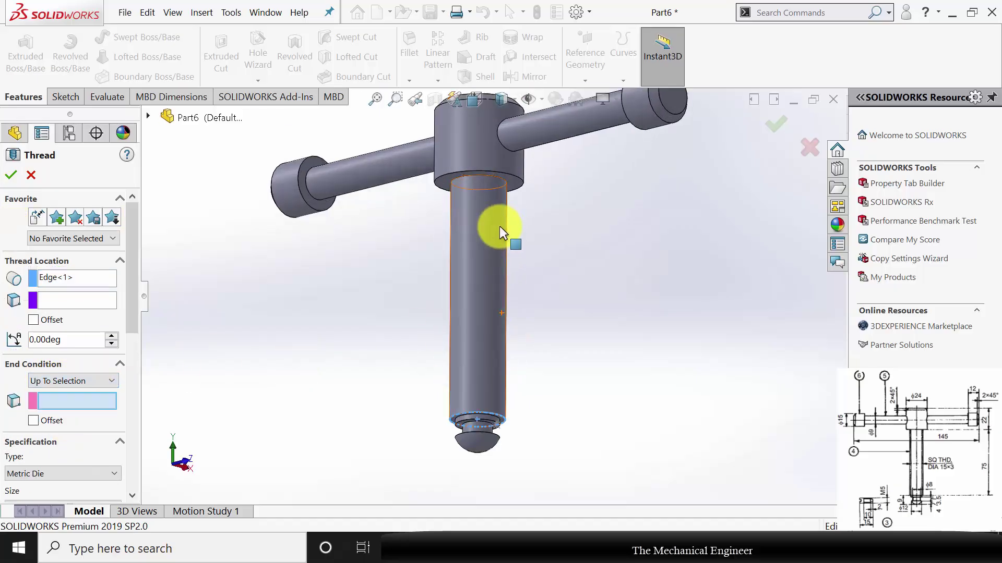
left_click(505, 174)
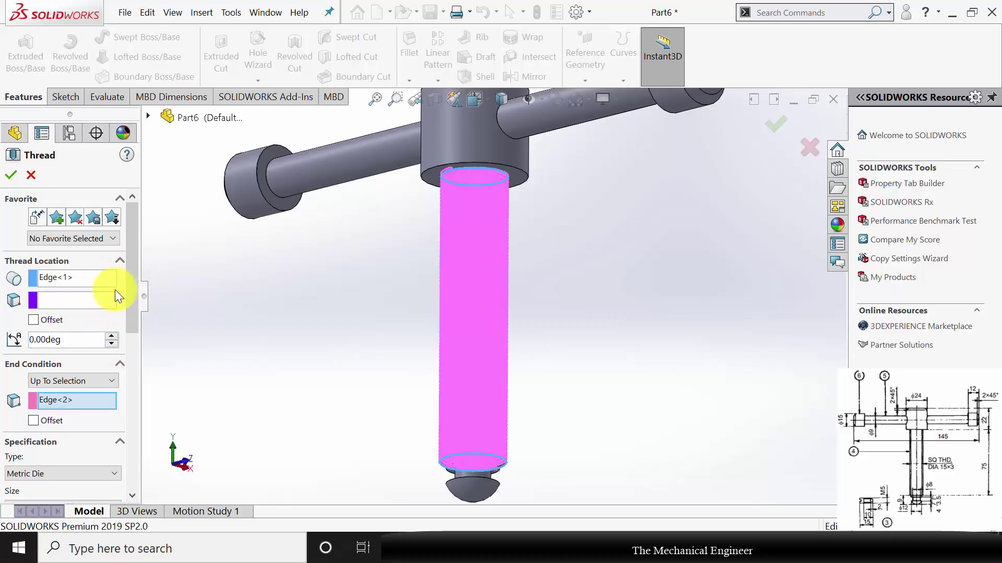
Step: Set the Metric Die thread size to M16x1.5 and create it as a cut thread on the shaft
left_click_drag(134, 293, 125, 367)
left_click(48, 306)
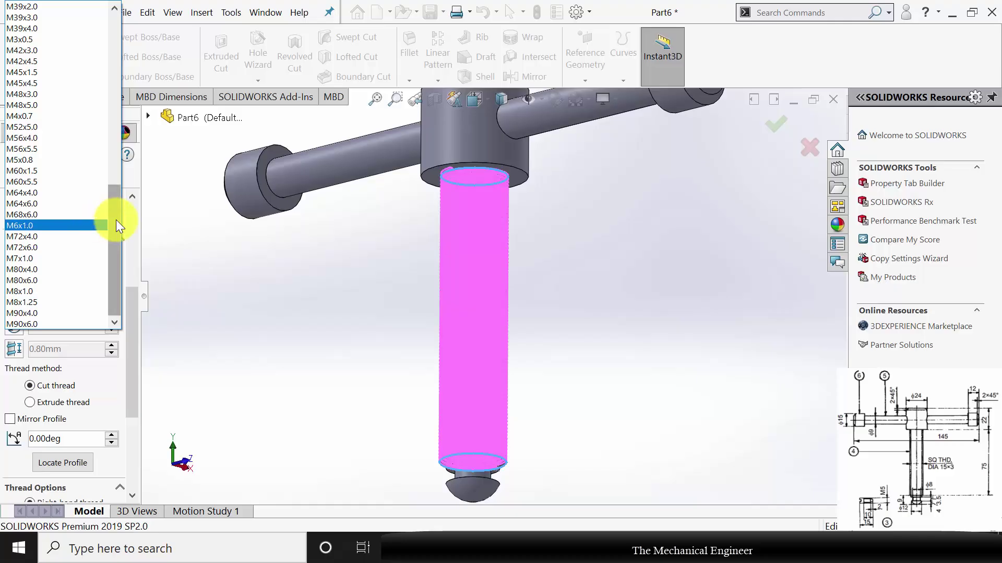
left_click_drag(116, 220, 117, 78)
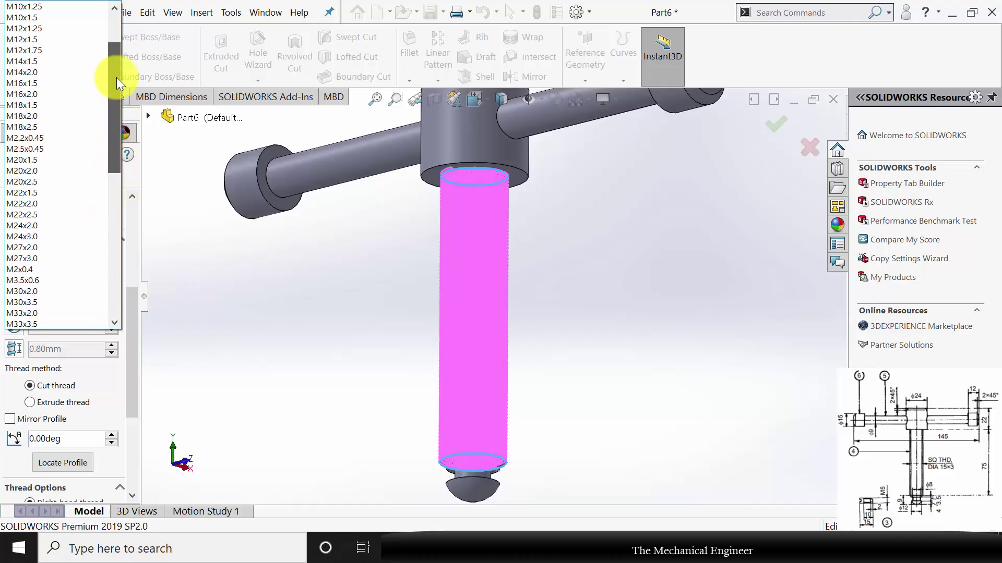
left_click(46, 83)
left_click(12, 174)
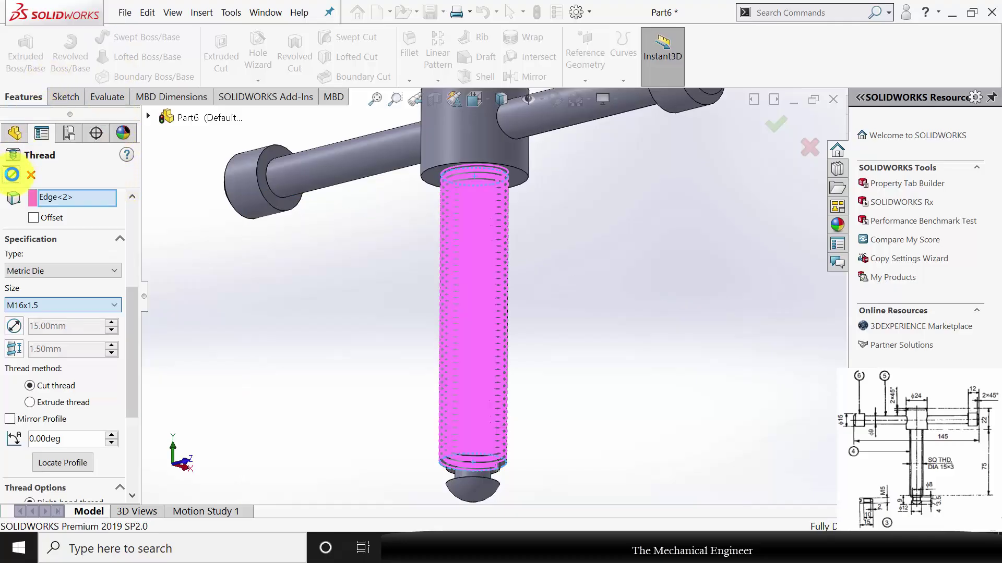
scroll(441, 252, "up", 5)
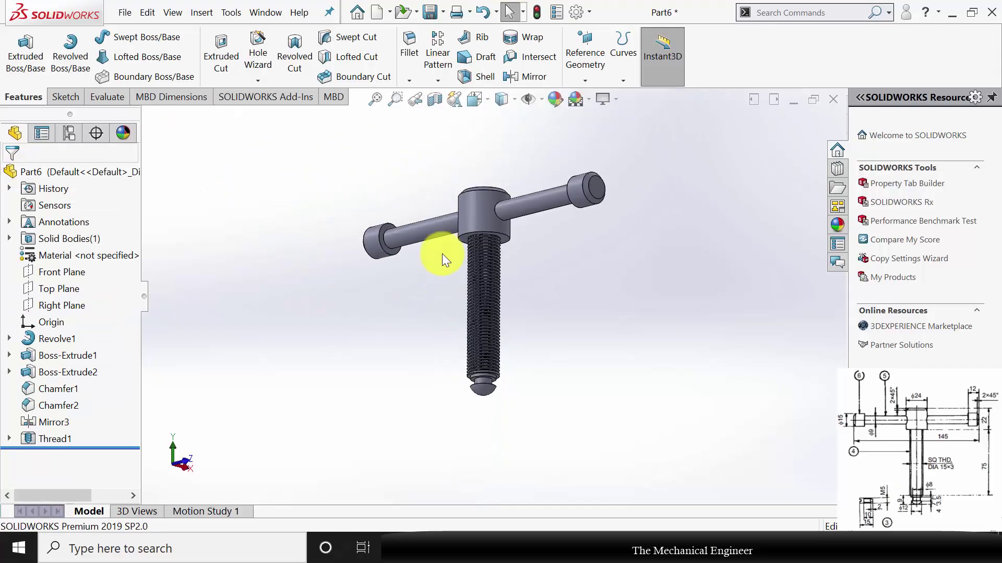
middle_click_drag(436, 183, 430, 243)
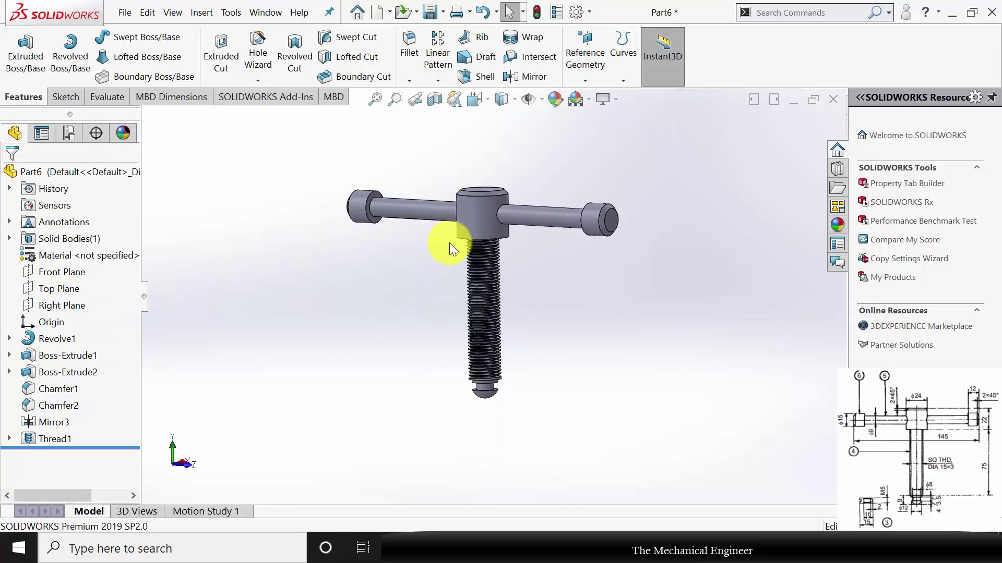
Step: Save the finished spindle part as 4 in the Pipe Vice folder and close it
left_click(126, 13)
left_click(151, 184)
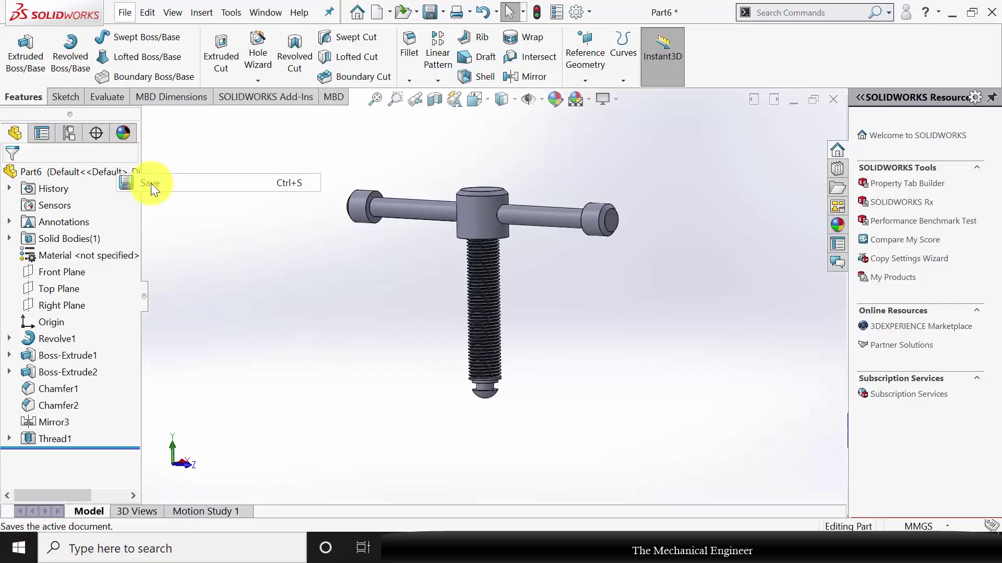
type("4")
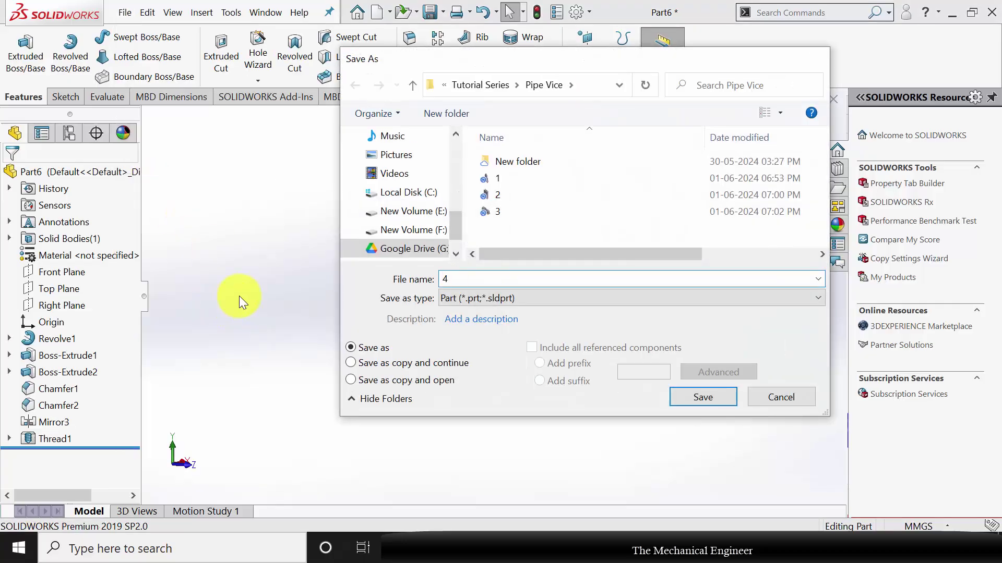
key("Return")
left_click(470, 209)
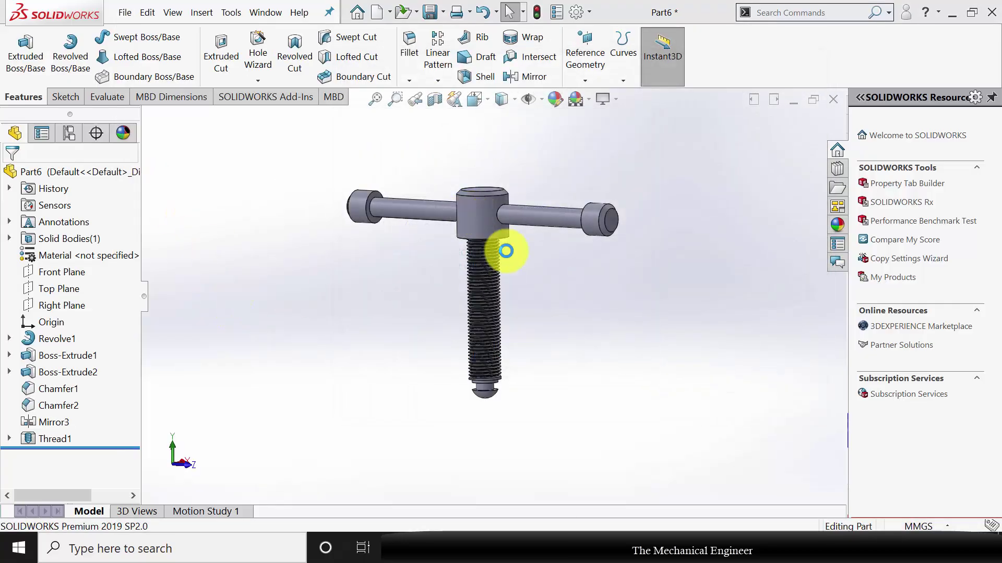
left_click(839, 102)
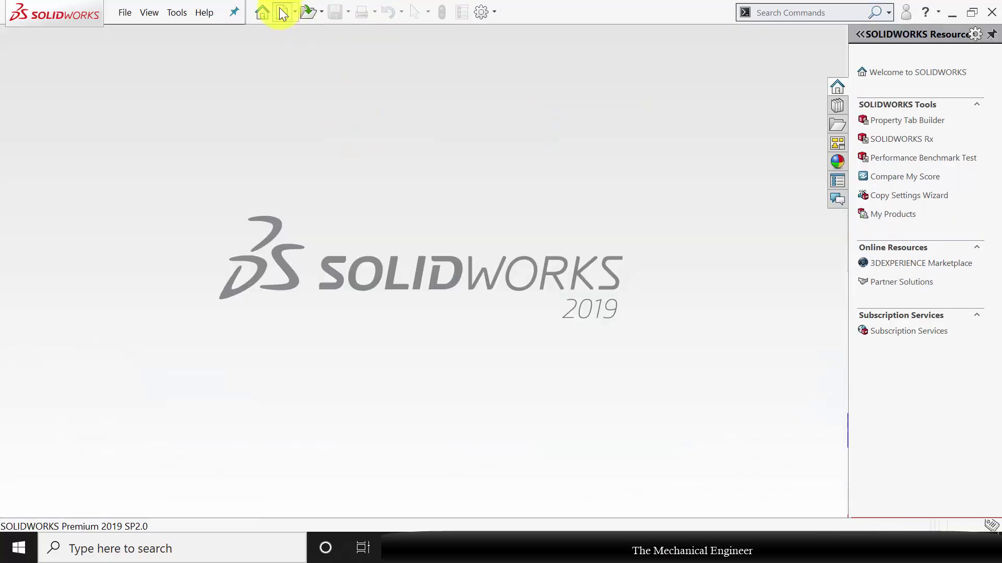
Step: Create a new assembly and place part 1 from the Pipe Vice folder at the assembly origin
left_click(282, 13)
left_click(468, 211)
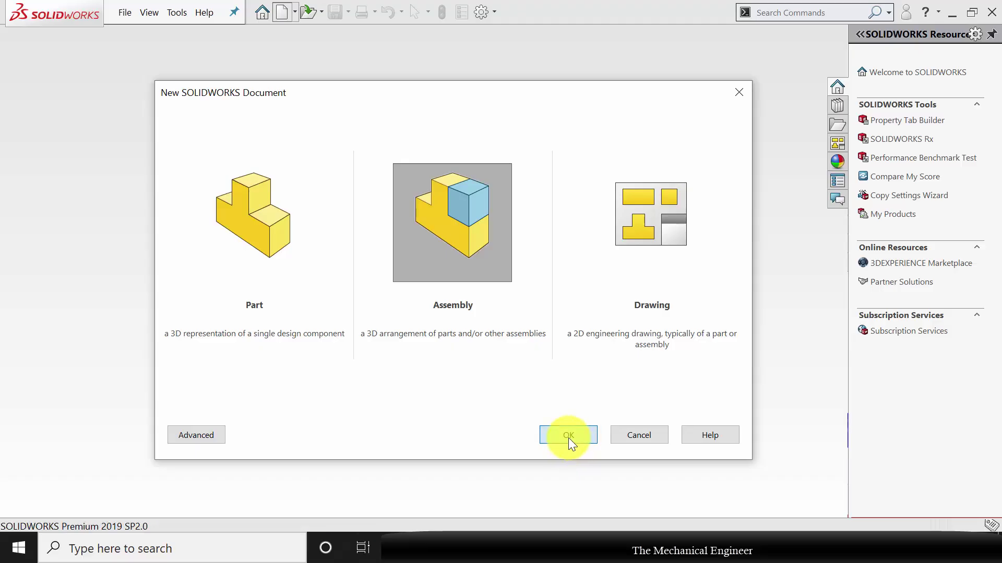
left_click(568, 436)
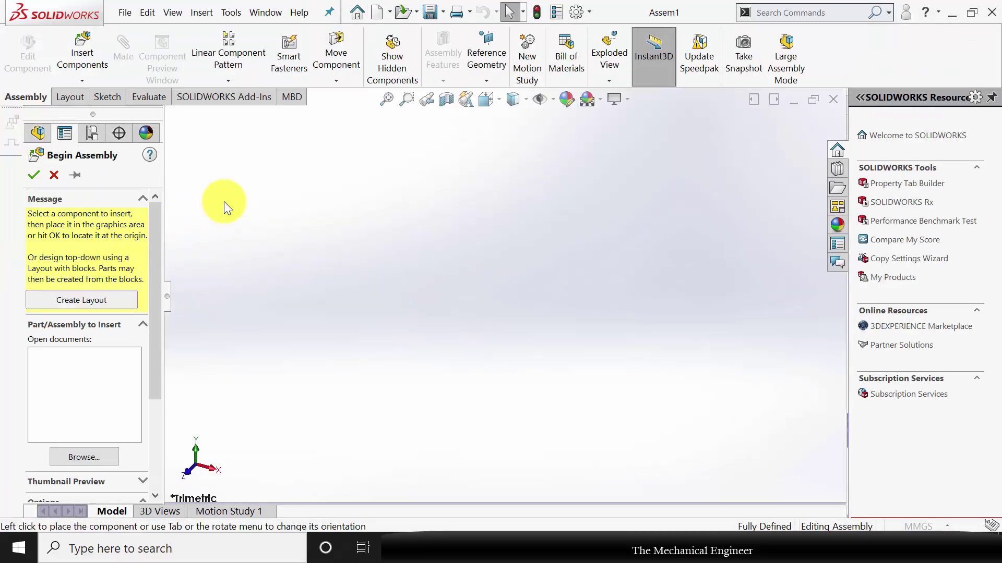
left_click(177, 137)
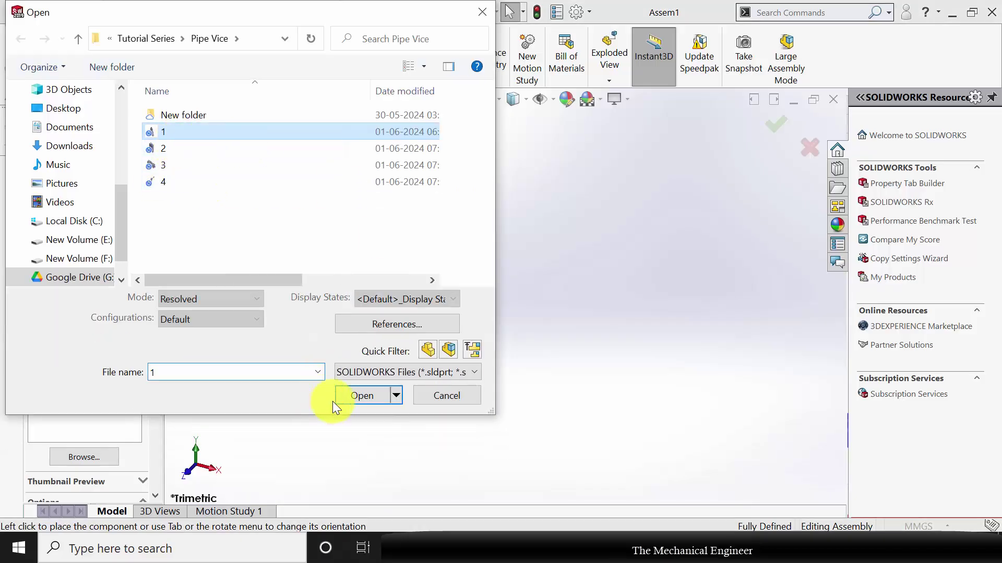
left_click(359, 392)
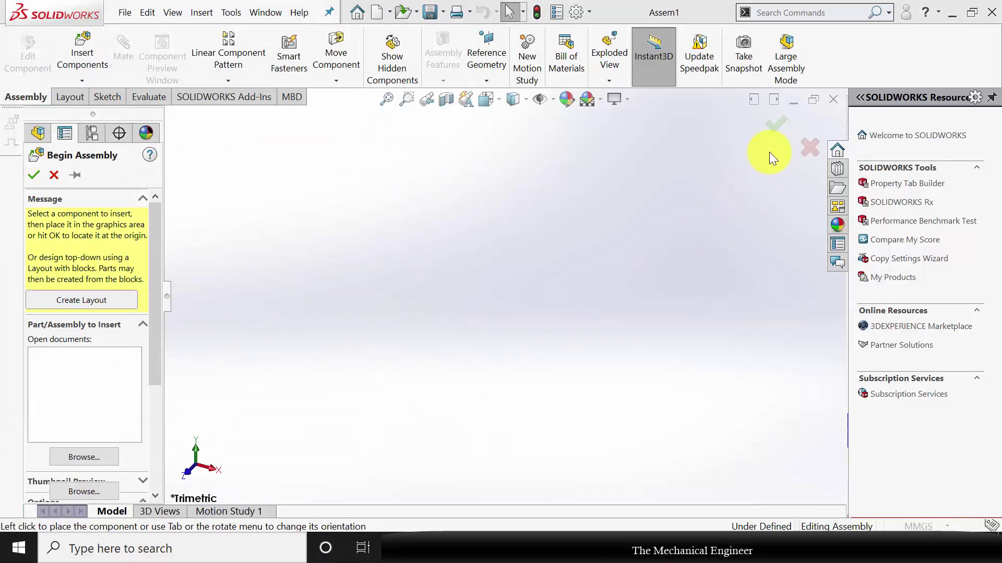
left_click(776, 125)
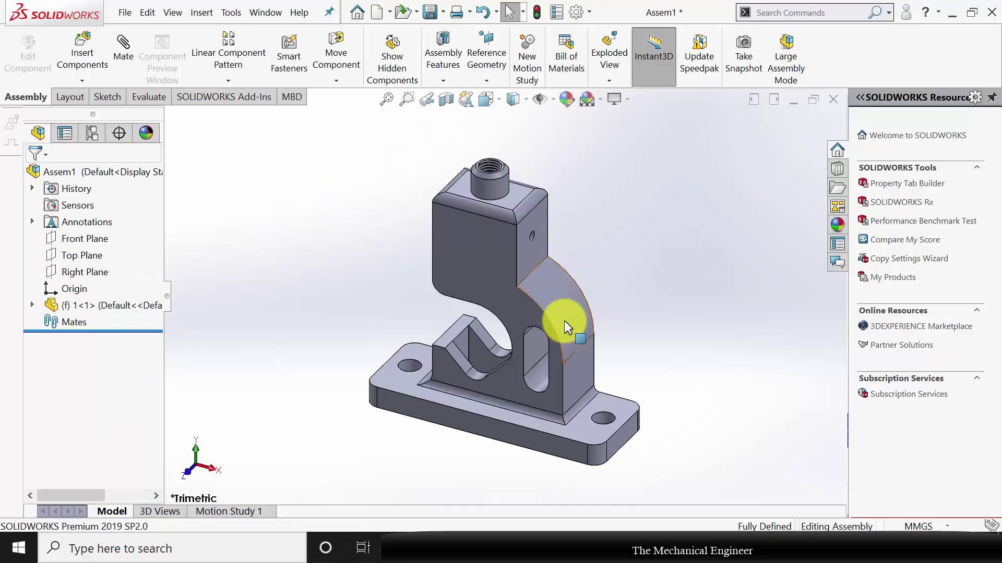
Step: Insert part 2, the toothed jaw, and place it in free space beside the vice body
left_click(83, 50)
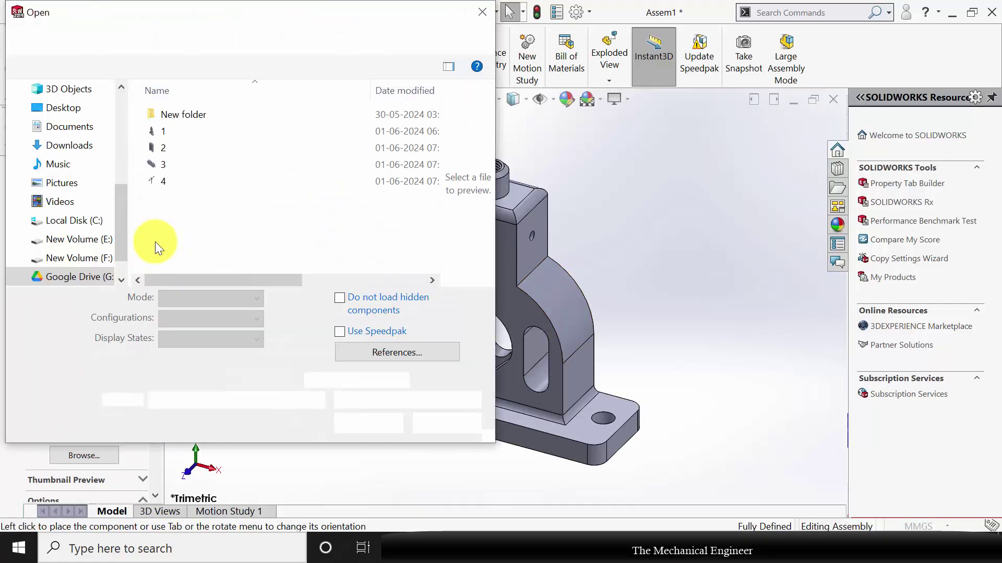
left_click(162, 149)
left_click(364, 396)
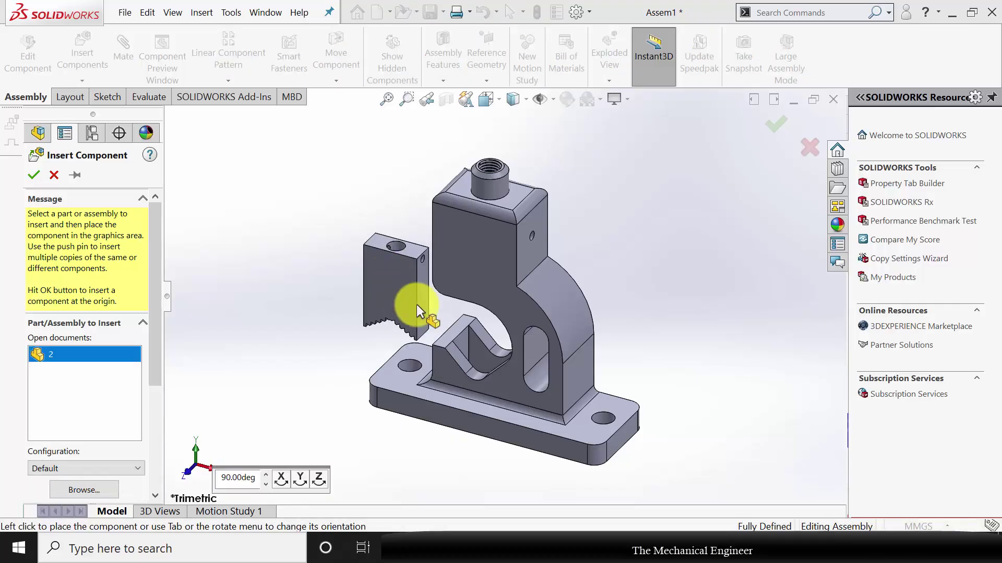
left_click(416, 305)
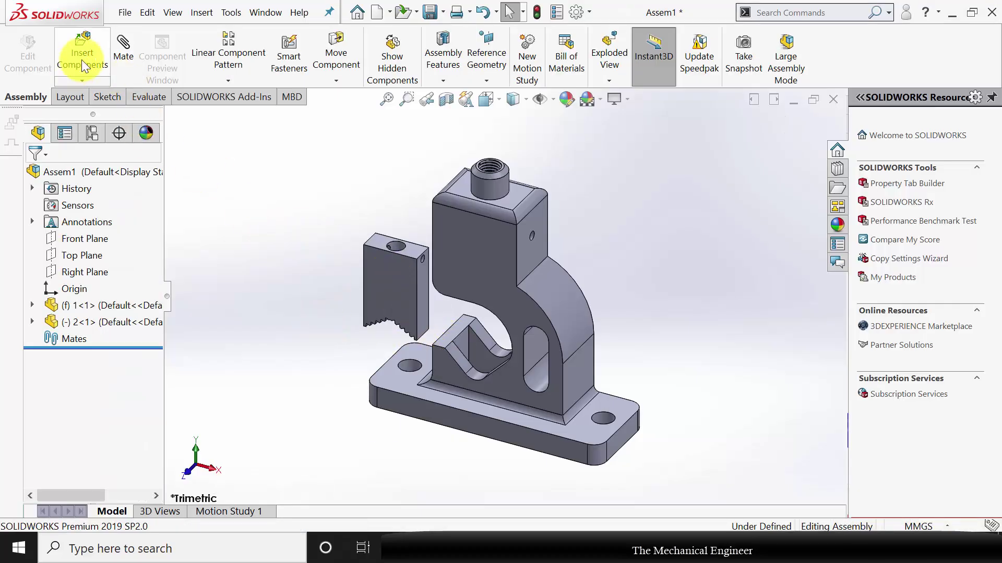
Step: Insert parts 3 and 4 together, placing the small screw below the jaw and the handled spindle beside it
left_click(81, 60)
left_click(166, 165)
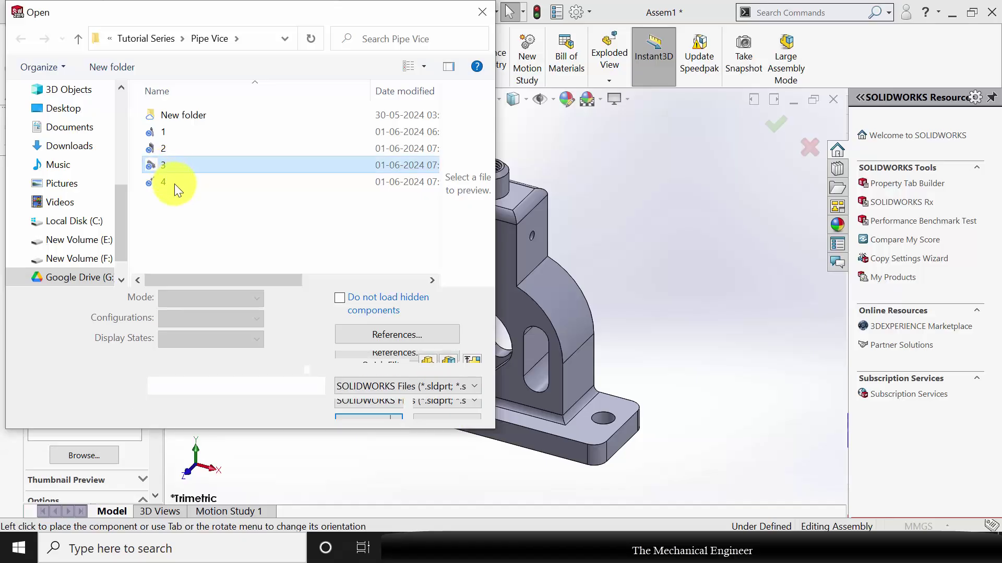
left_click(174, 183, "ctrl")
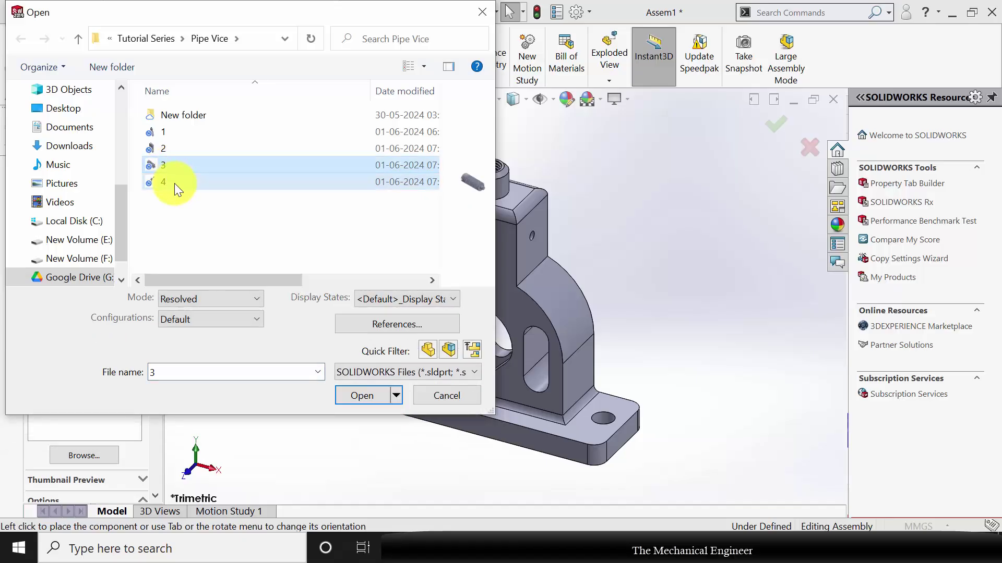
left_click(358, 396)
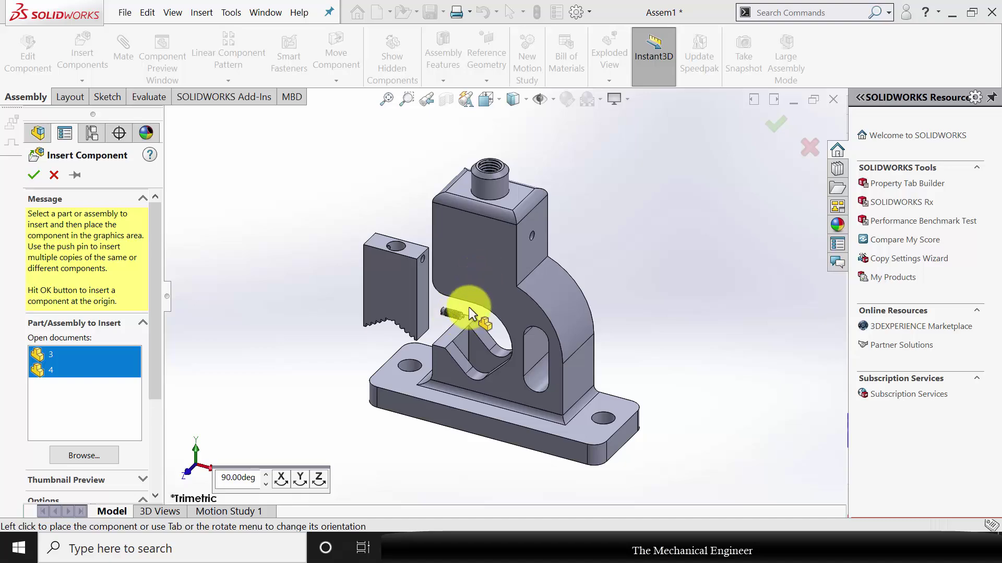
left_click(327, 374)
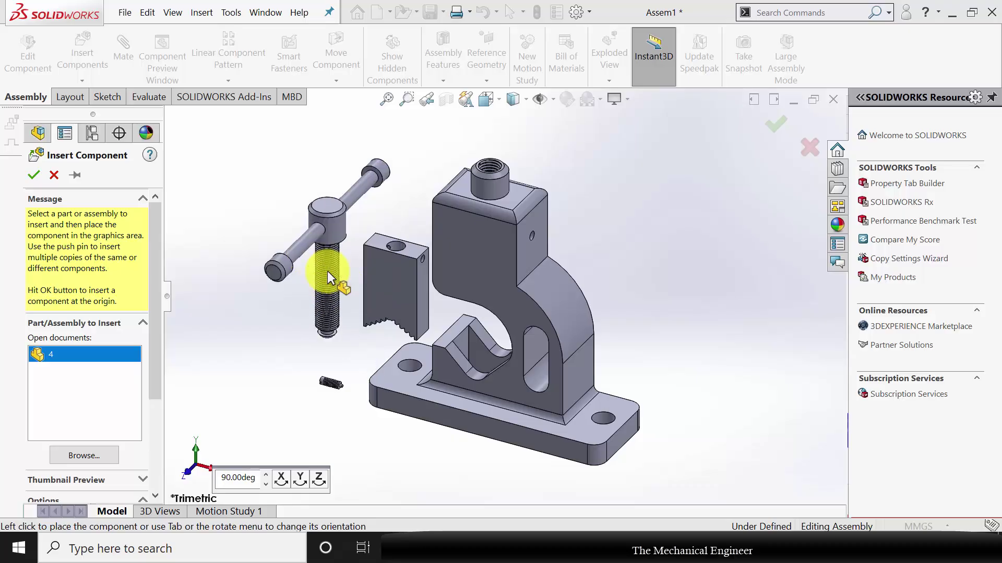
left_click(327, 271)
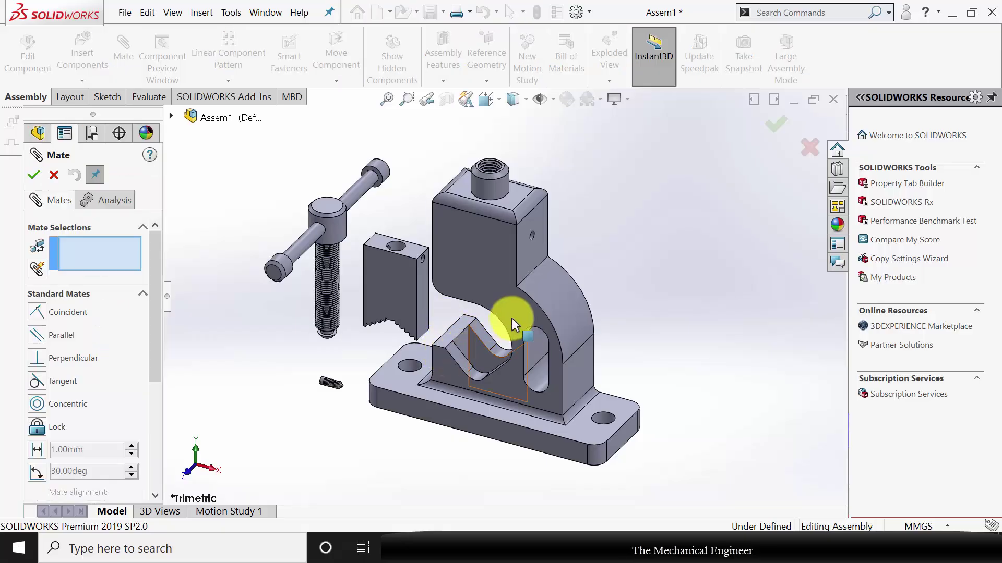
Step: Add a concentric mate between the hole in the jaw's top face and the cylindrical boss on the vice body
mouse_move(511, 318)
middle_mouse_down()
mouse_move(544, 208)
mouse_move(522, 253)
mouse_move(505, 337)
middle_mouse_up()
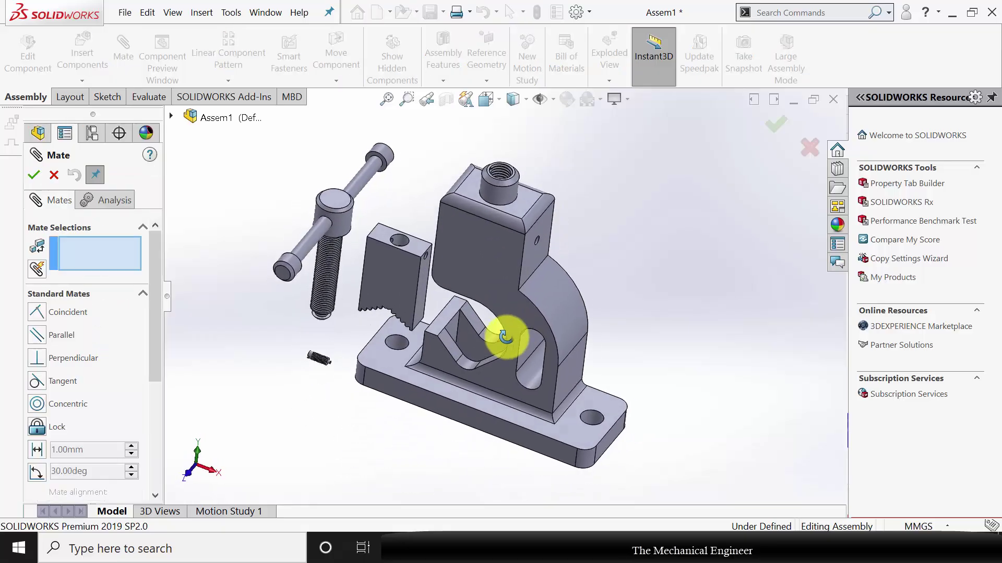
scroll(442, 242, "down", 3)
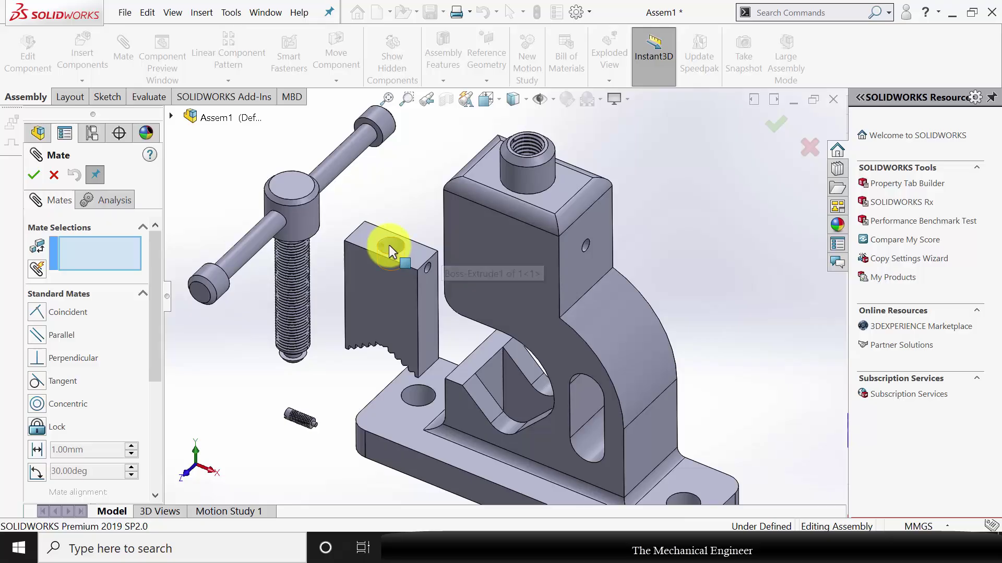
left_click(389, 245)
left_click(545, 174)
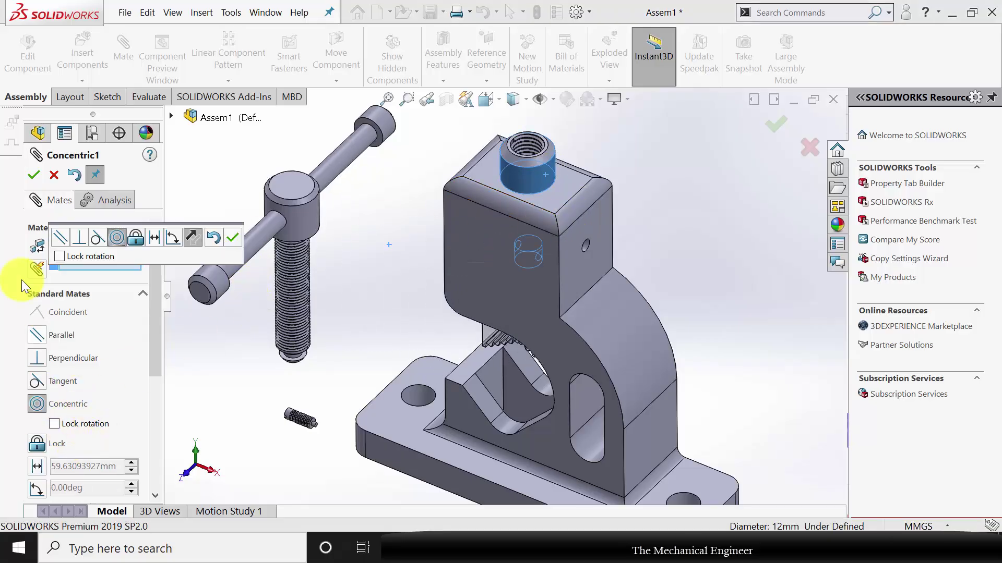
left_click(33, 175)
Step: Add a coincident mate between the jaw's broad flat face and the vice body's flat front face
middle_click_drag(358, 336, 496, 240)
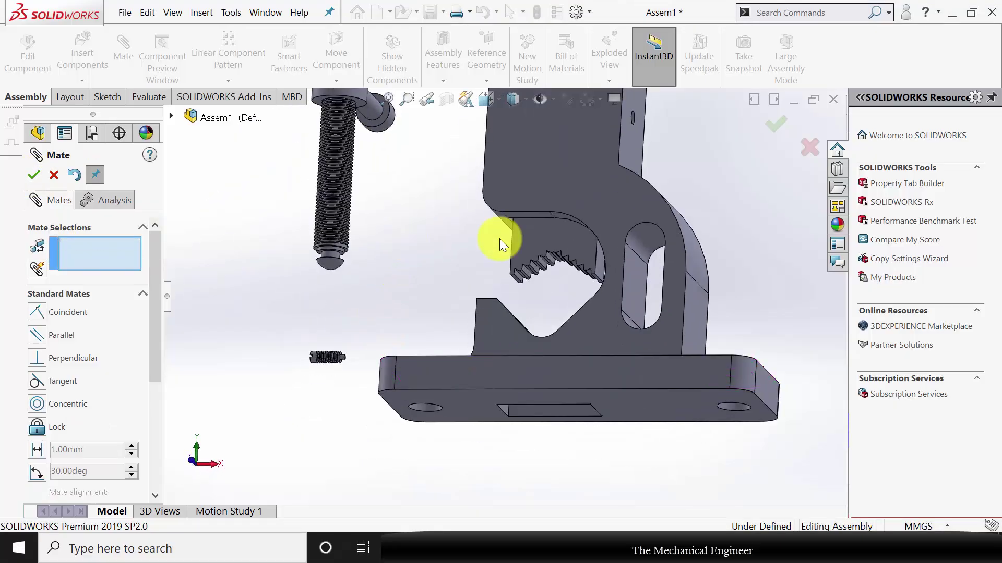
left_click(543, 236)
left_click(501, 171)
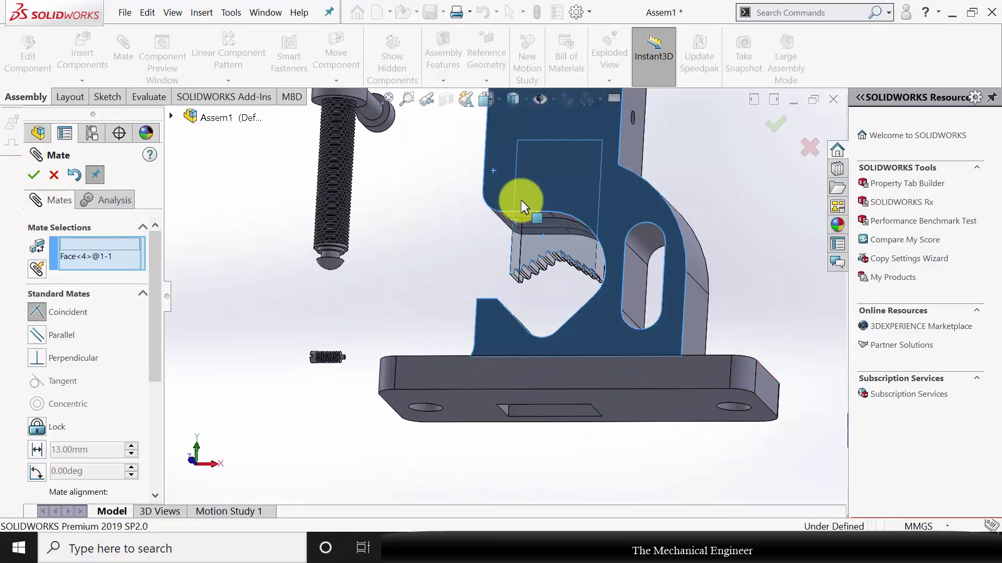
left_click(35, 176)
Step: Mate the spindle's cylindrical head concentric with the boss on top of the vice body, and finish mating
scroll(359, 279, "up", 5)
middle_click_drag(364, 295, 443, 264)
scroll(458, 255, "down", 3)
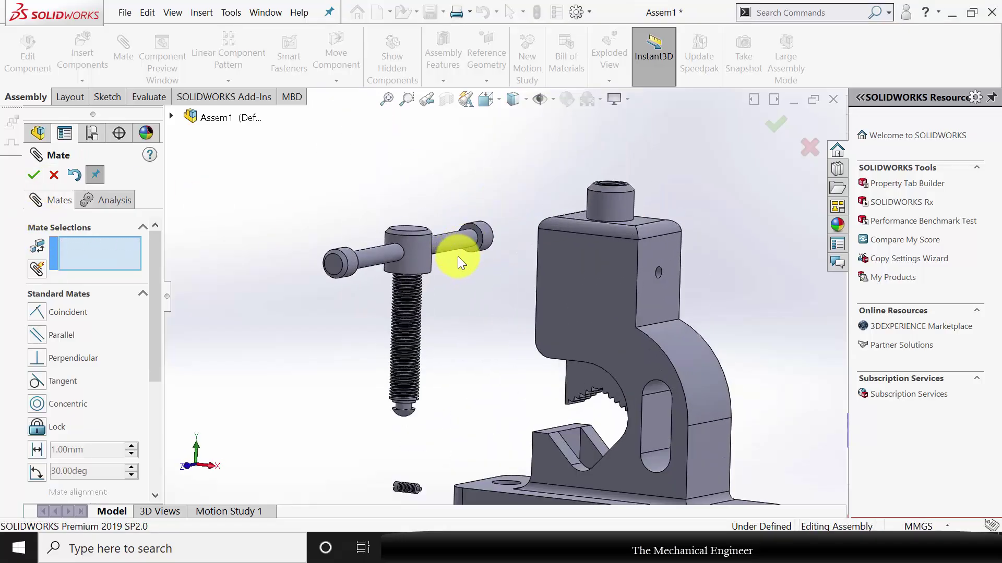
scroll(481, 248, "down", 2)
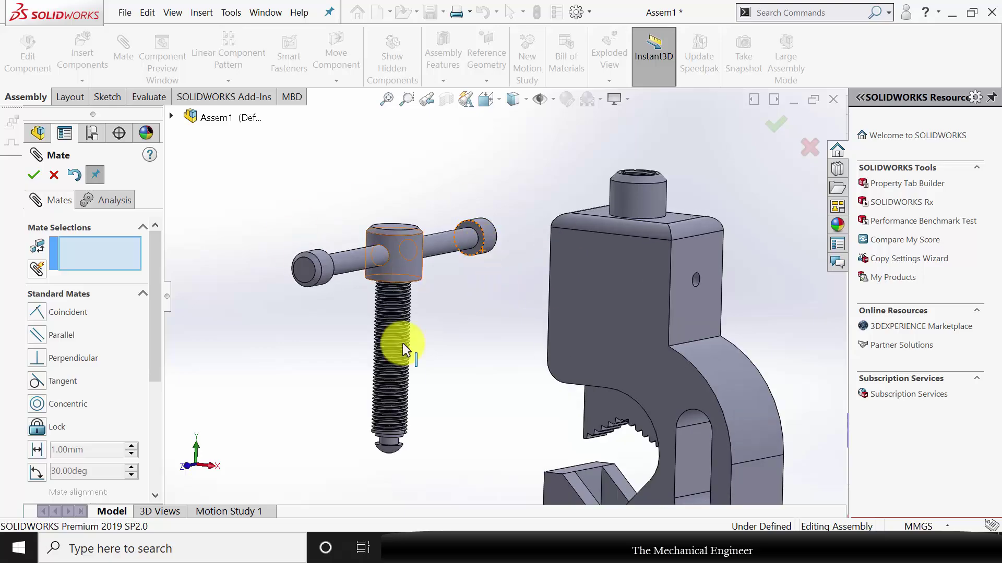
middle_click_drag(433, 399, 443, 340)
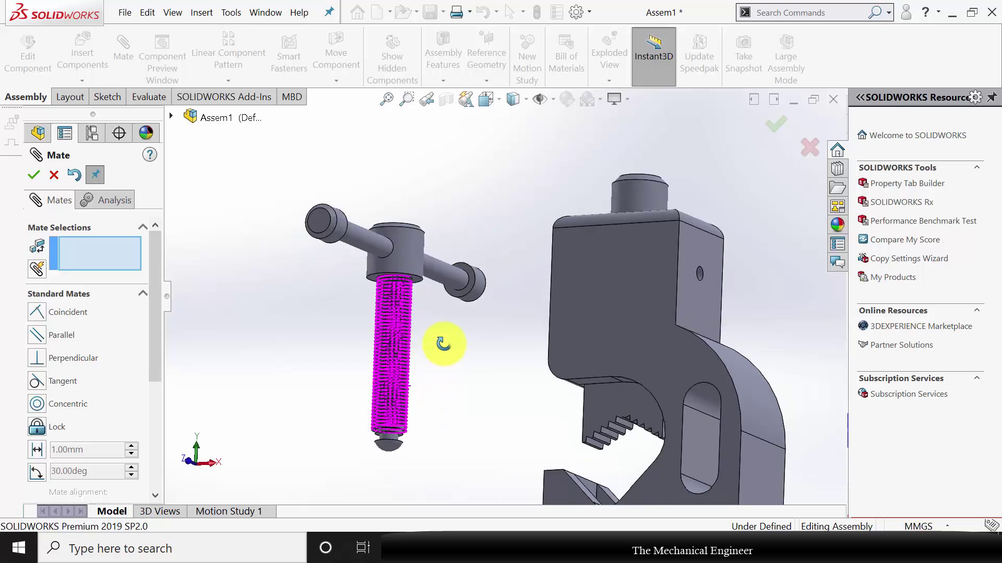
left_click(407, 253)
middle_click_drag(543, 266, 501, 264)
left_click(618, 187)
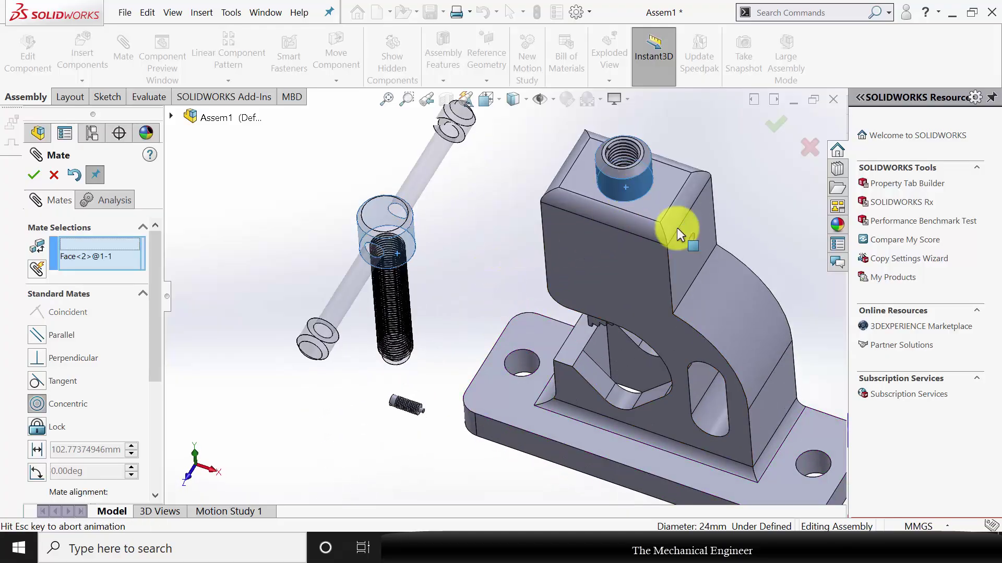
left_click(35, 176)
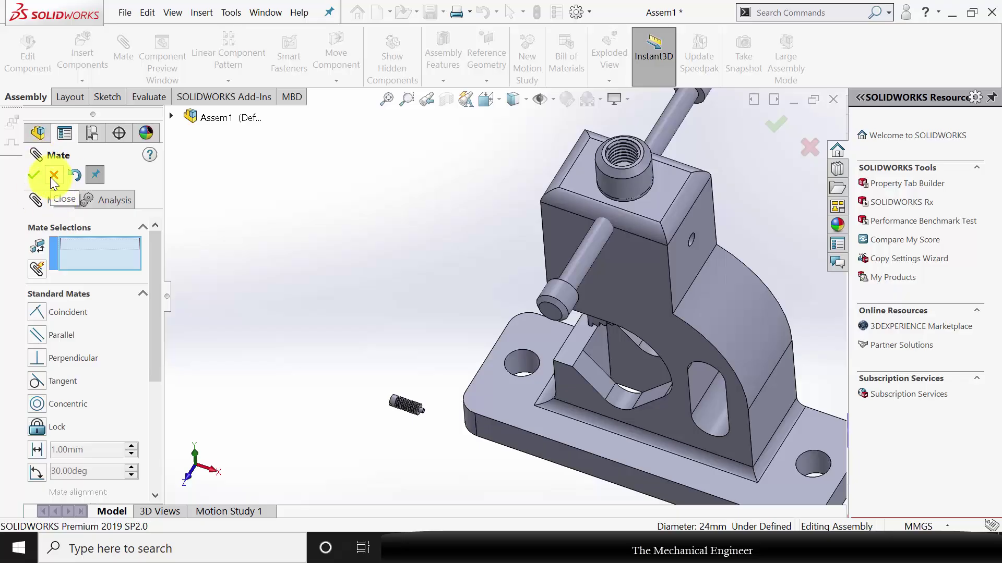
left_click(51, 177)
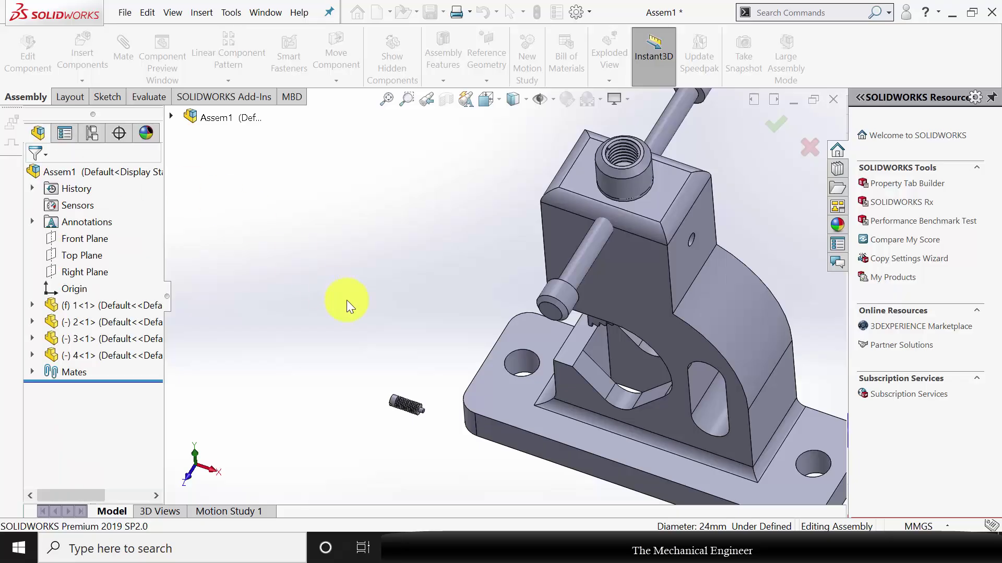
Step: Hide the vice body, part 1, and move the jaw down clear of the spindle's lower end
left_click(82, 306)
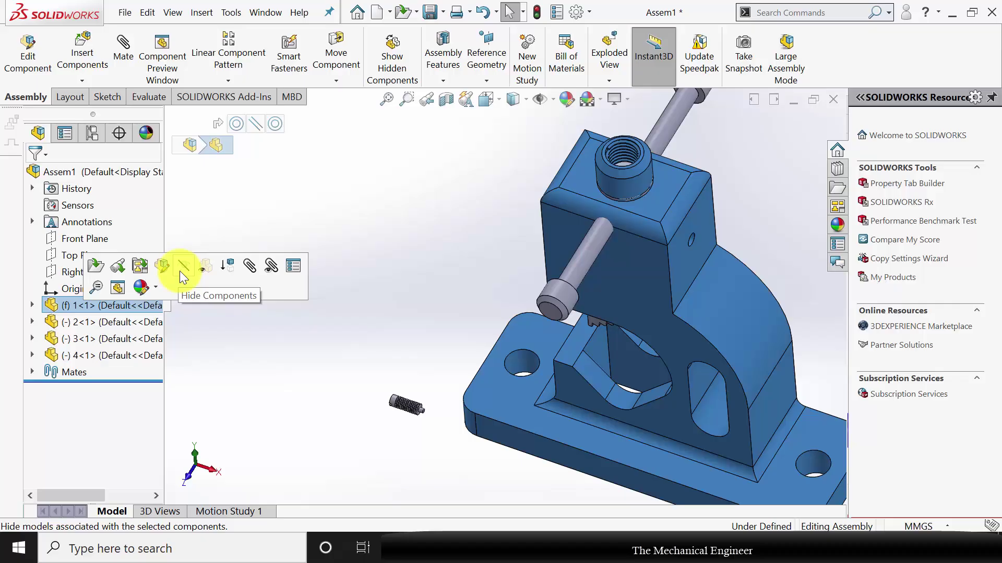
left_click(180, 271)
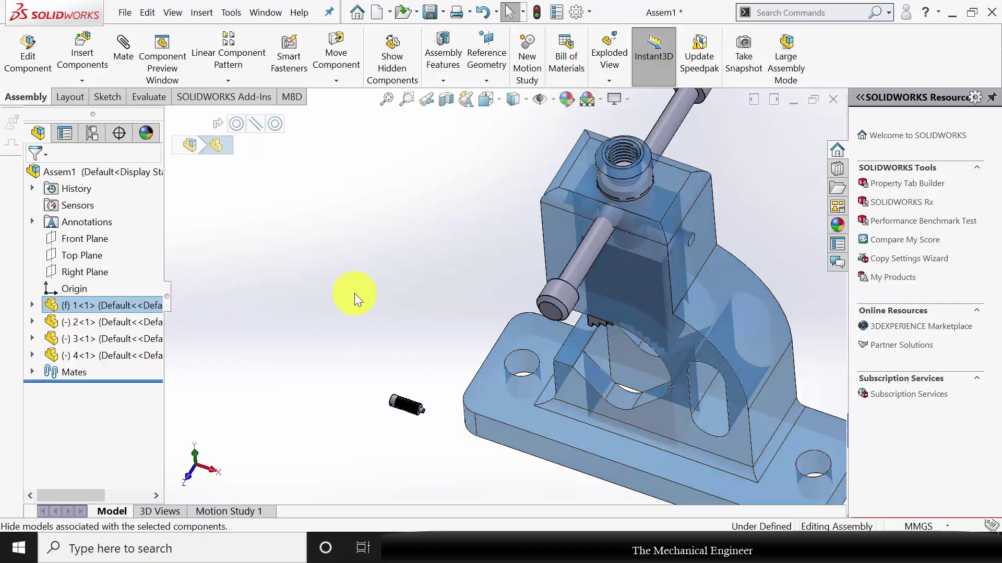
middle_click_drag(518, 331, 577, 346)
left_click_drag(574, 319, 584, 403)
Step: Add a coincident mate between the flat shoulder face at the spindle's lower end and the jaw's top face
left_click(122, 61)
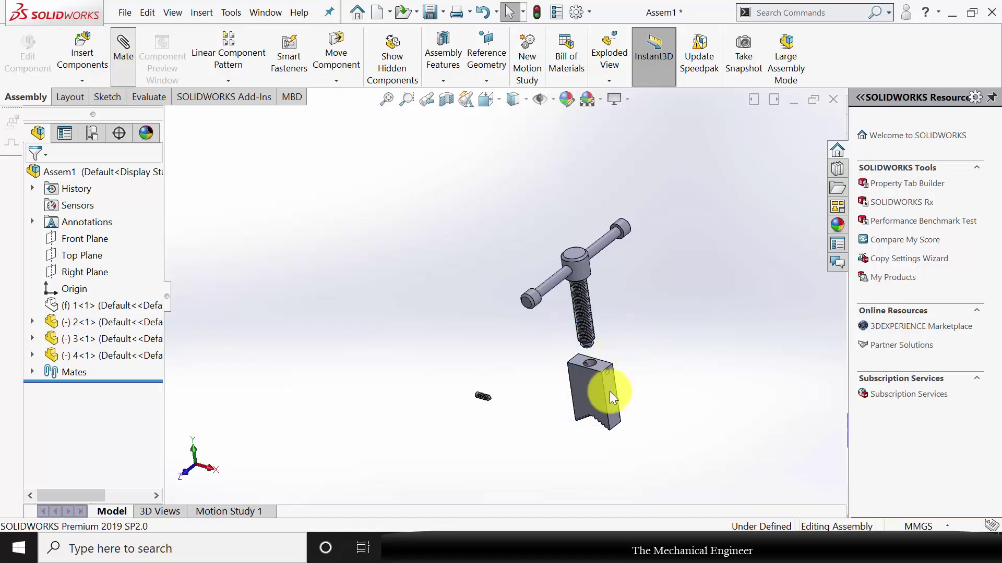
middle_click_drag(585, 395, 563, 305)
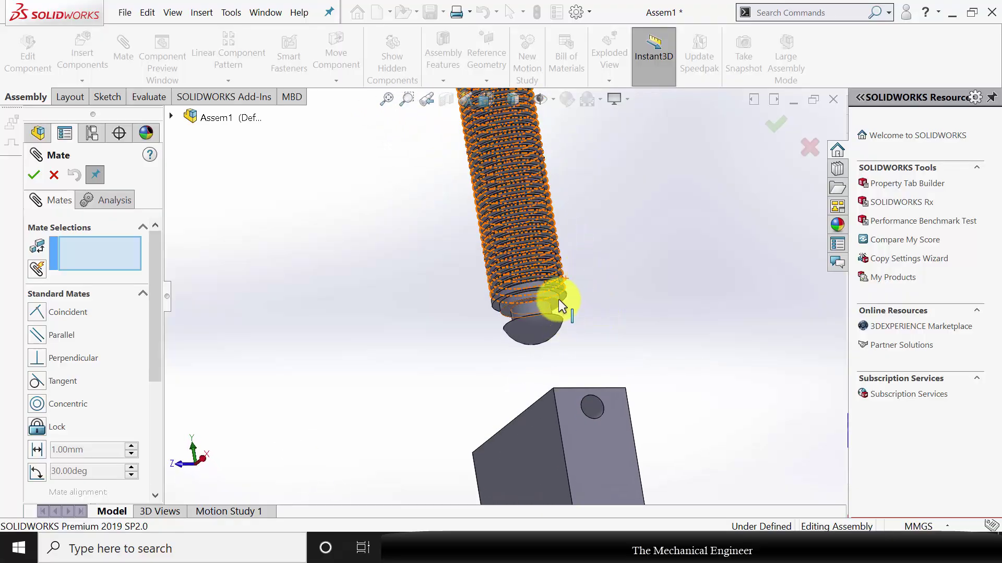
scroll(563, 308, "down", 5)
left_click(536, 273)
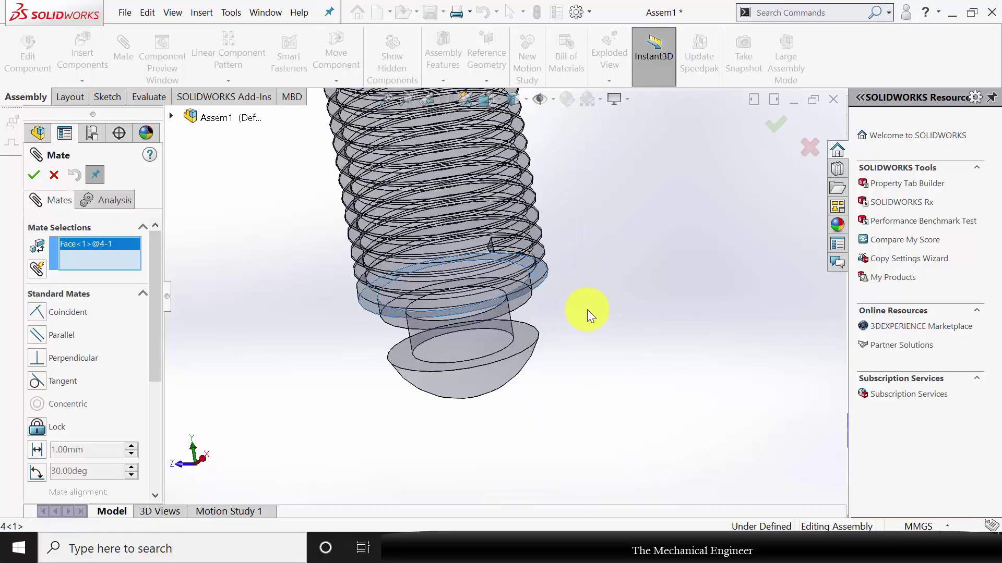
scroll(588, 310, "up", 6)
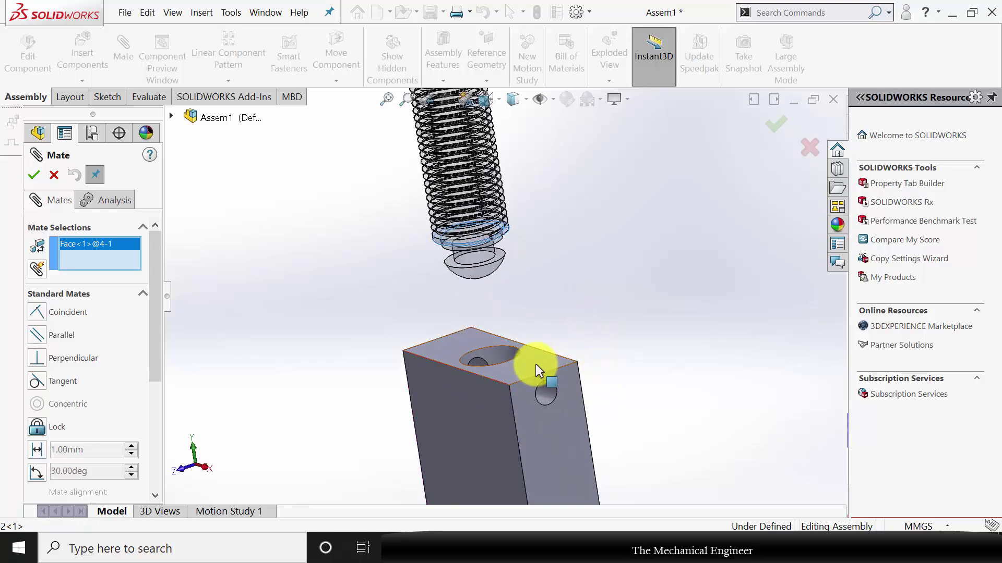
left_click(535, 364)
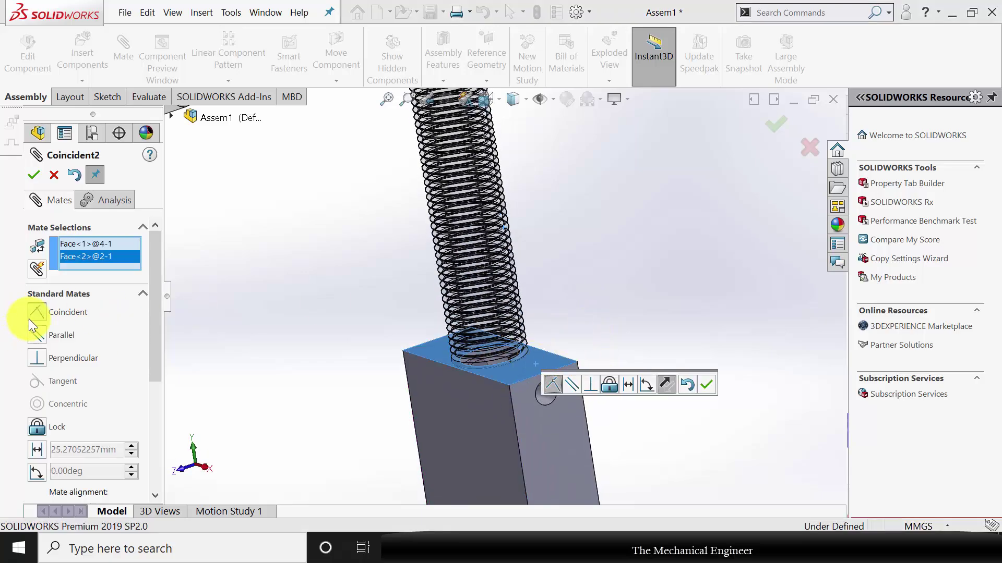
left_click(35, 175)
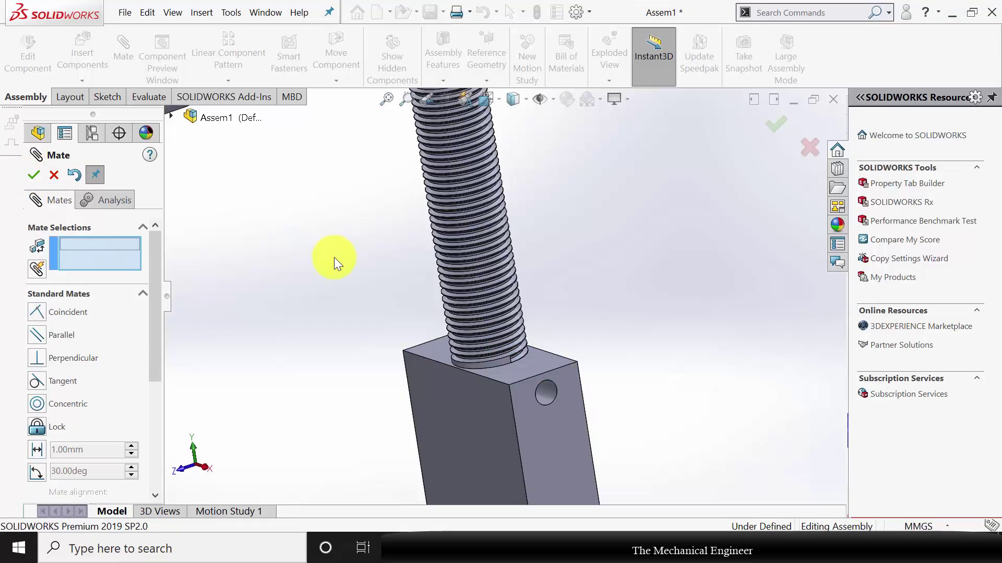
Step: Add a concentric mate between the slotted screw's cylindrical face and the hole in the jaw's side, and finish mating
key("z")
key("z")
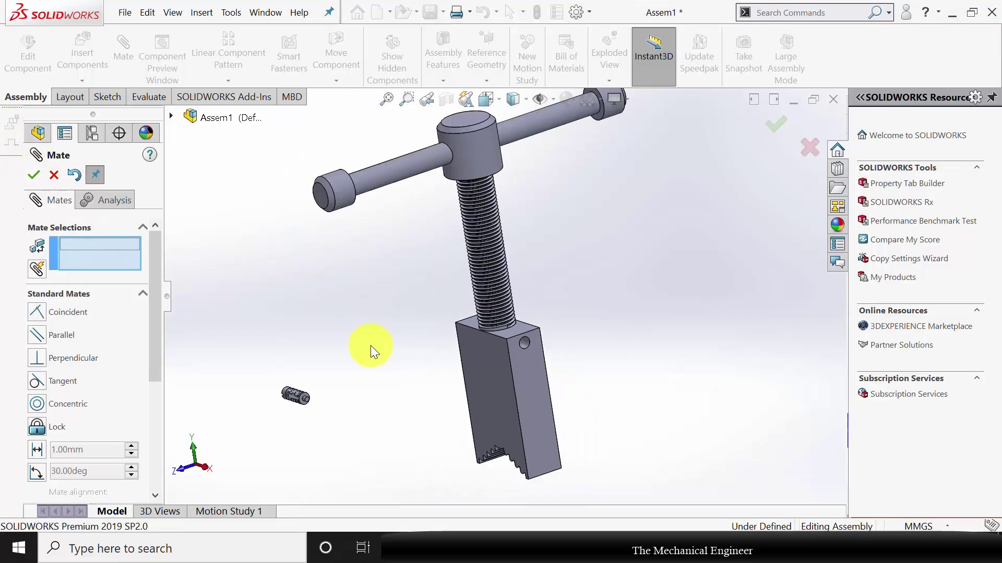
scroll(326, 406, "down", 6)
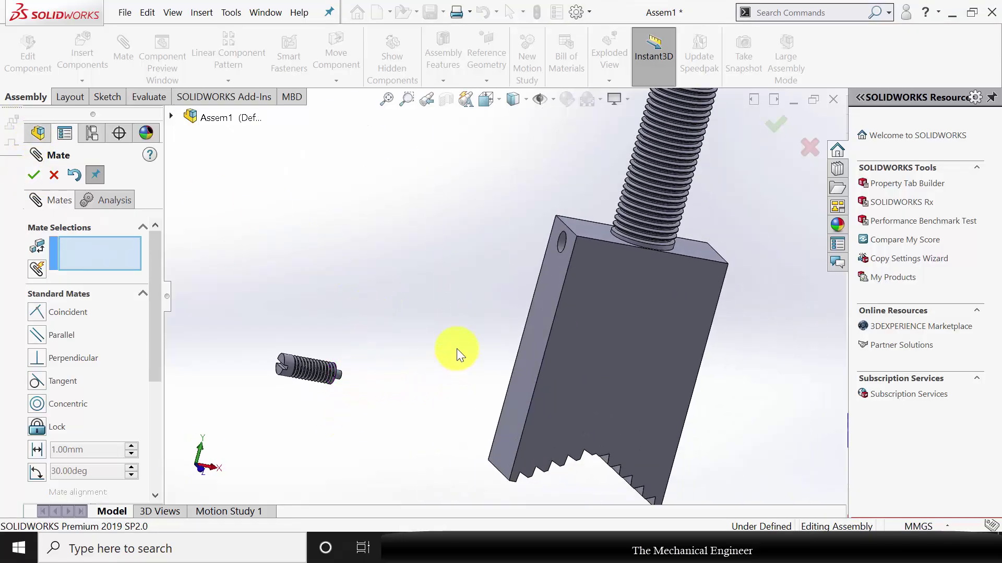
left_click(608, 197)
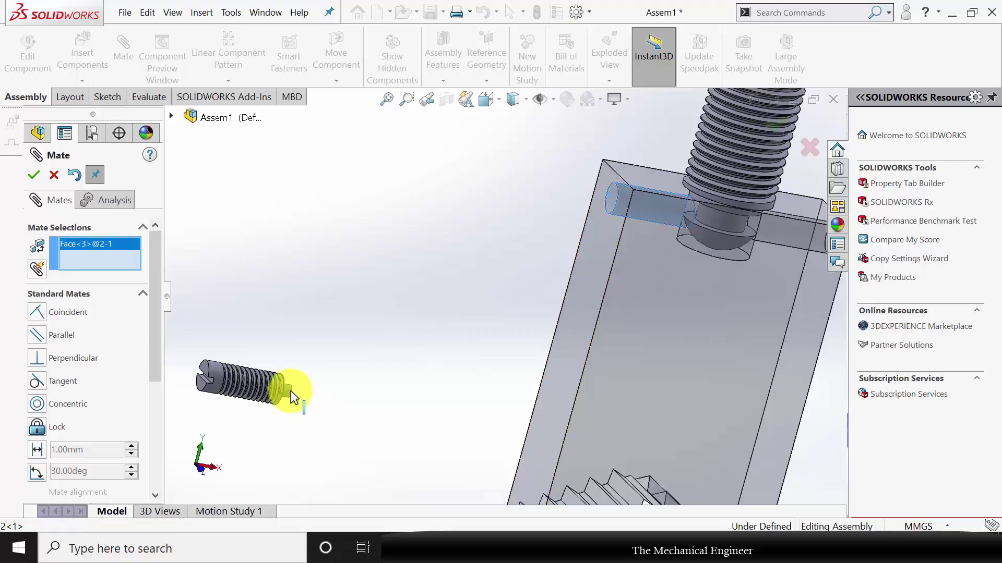
scroll(248, 384, "down", 2)
left_click(222, 349)
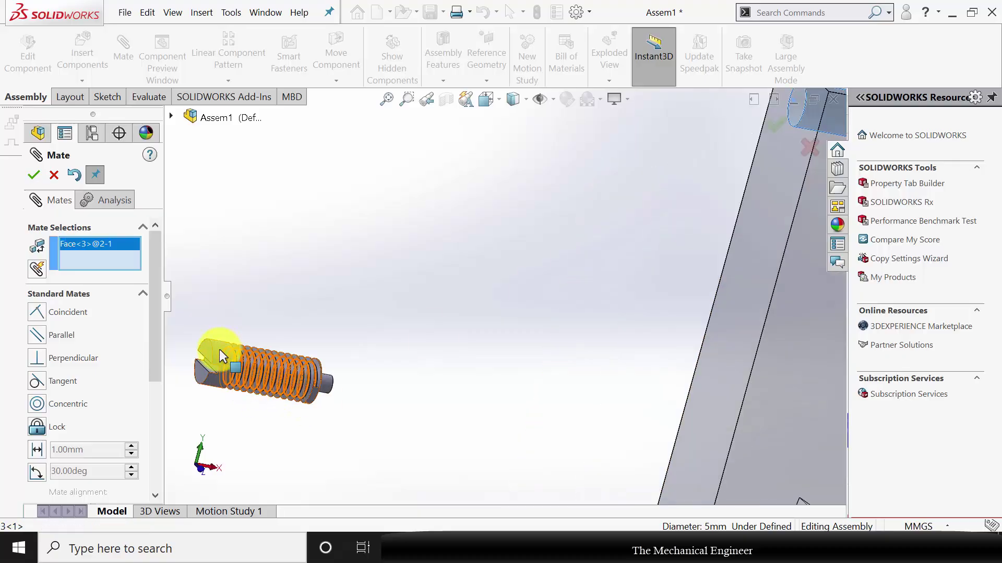
scroll(396, 392, "up", 3)
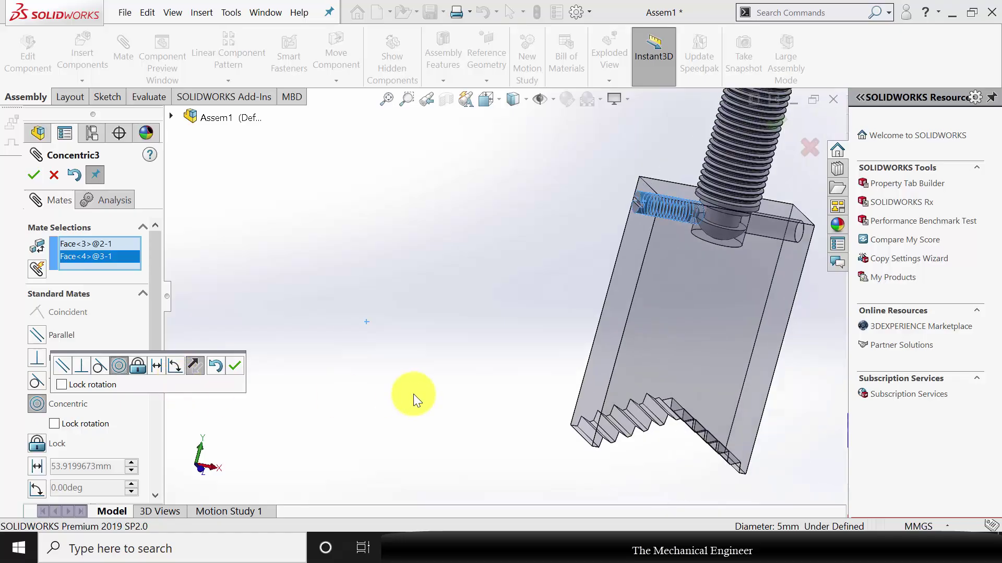
left_click(34, 175)
middle_click_drag(446, 308, 511, 281)
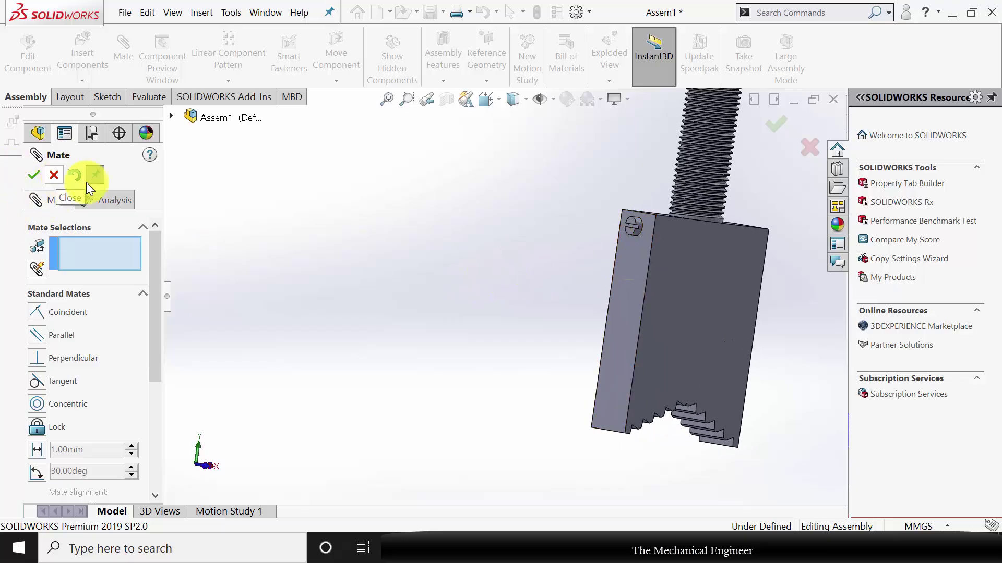
left_click(54, 175)
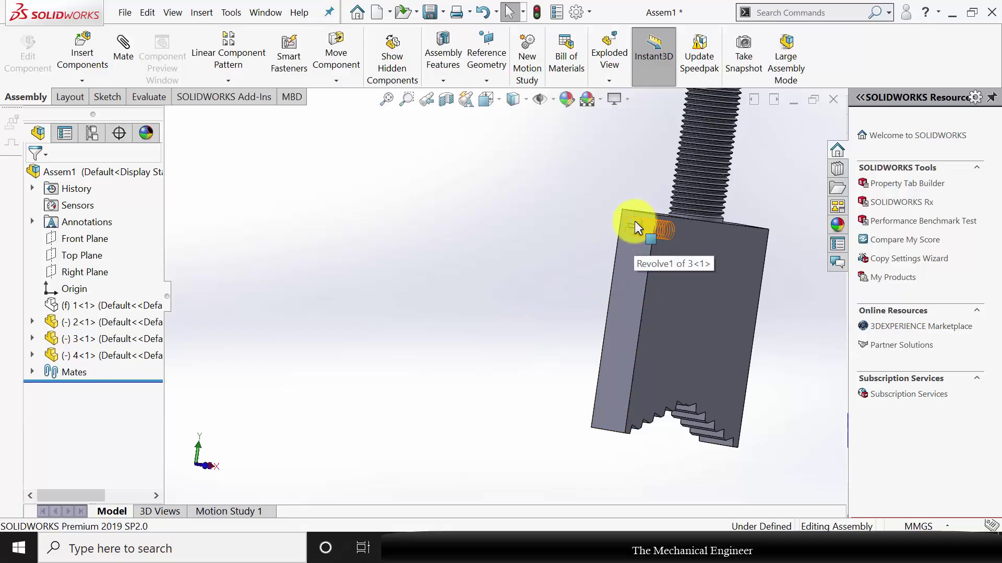
Step: Copy the slotted screw, part 3, and place the copy just outside the jaw
left_click_drag(624, 225, 568, 208, "ctrl")
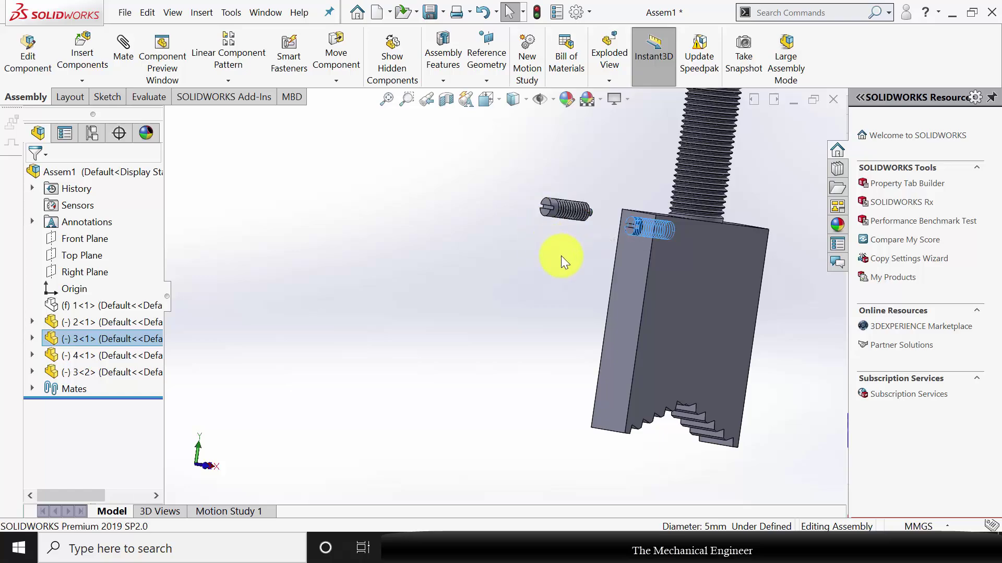
left_click(125, 52)
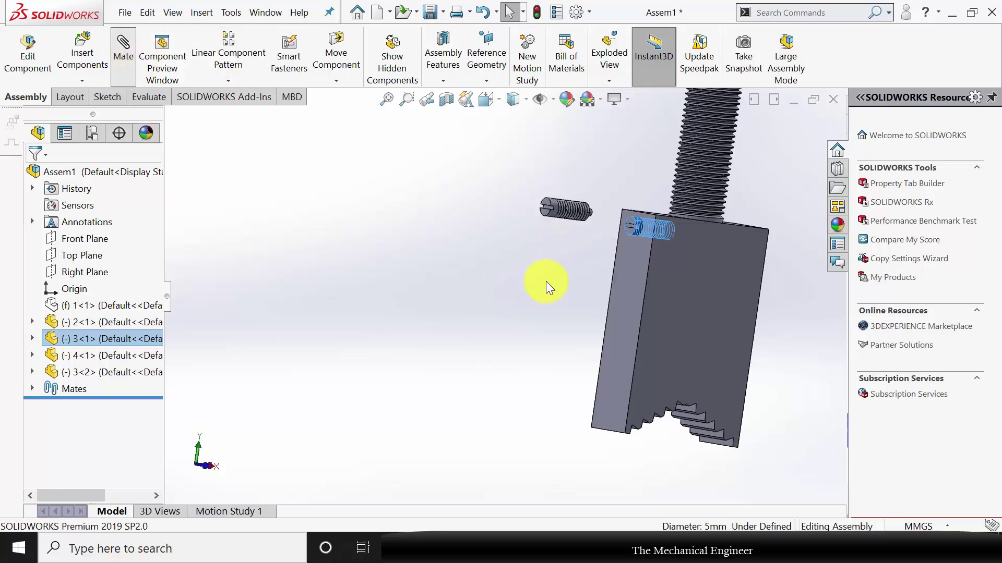
middle_click_drag(552, 261, 527, 260)
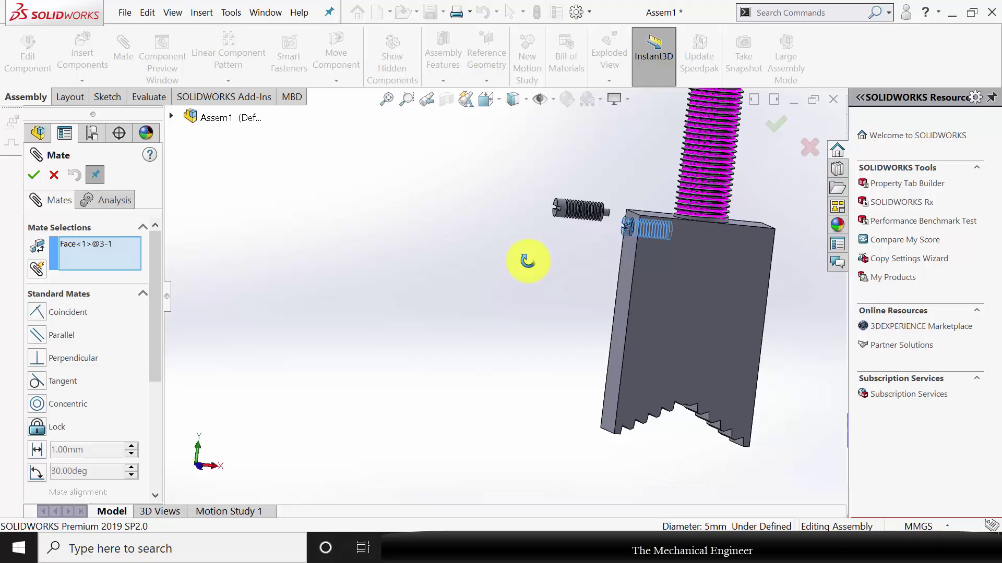
scroll(599, 230, "down", 5)
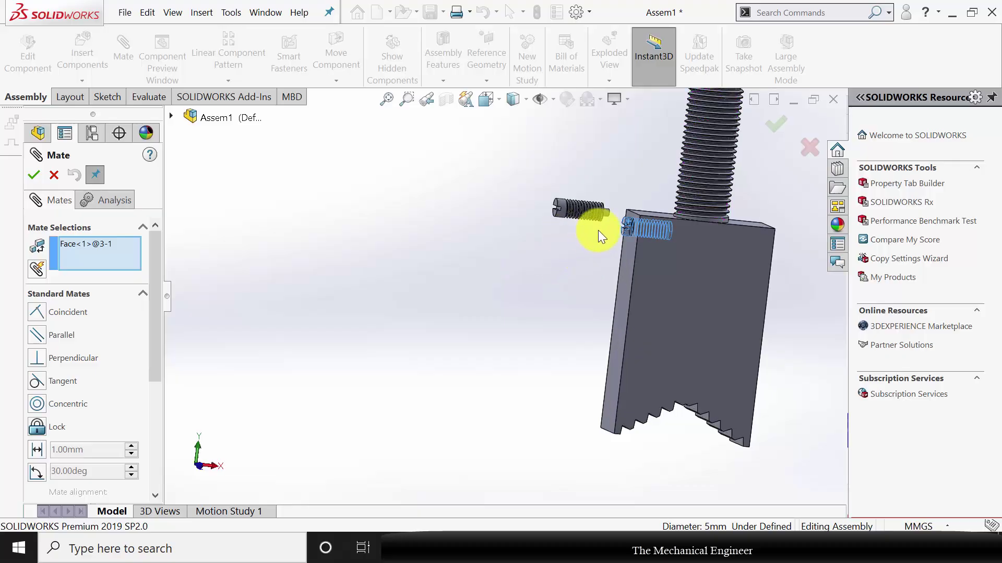
left_click(54, 176)
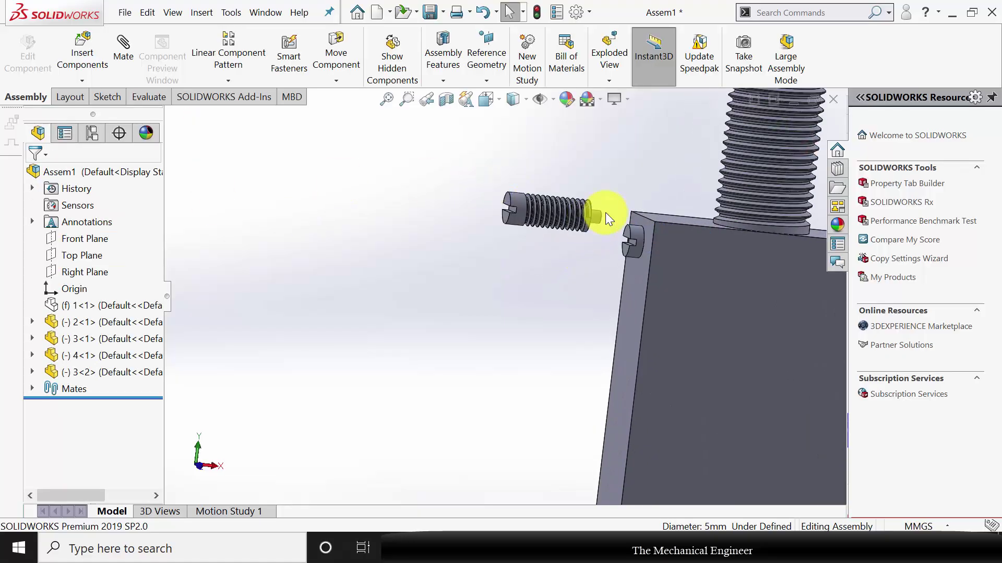
Step: Rotate the copied screw about half a turn with the Move with Triad command so its slotted head points the opposite way
left_click(517, 202)
right_click(515, 199)
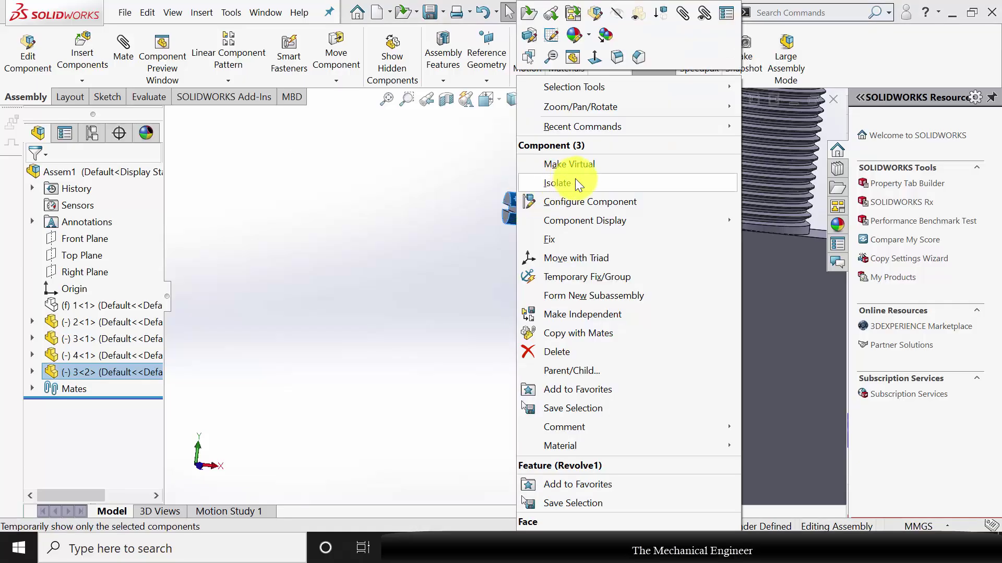
left_click(580, 256)
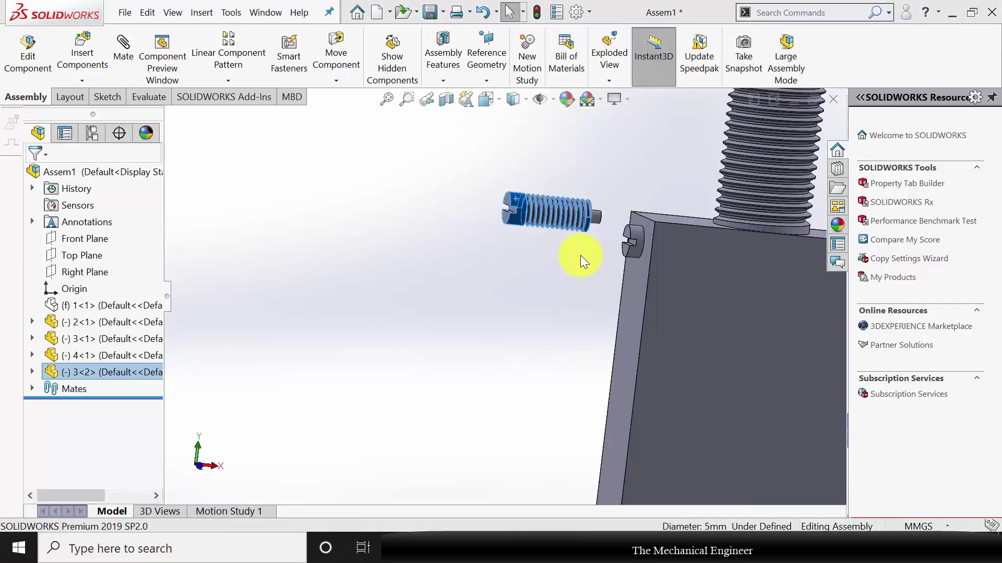
middle_click_drag(591, 267, 591, 289)
scroll(592, 289, "up", 7)
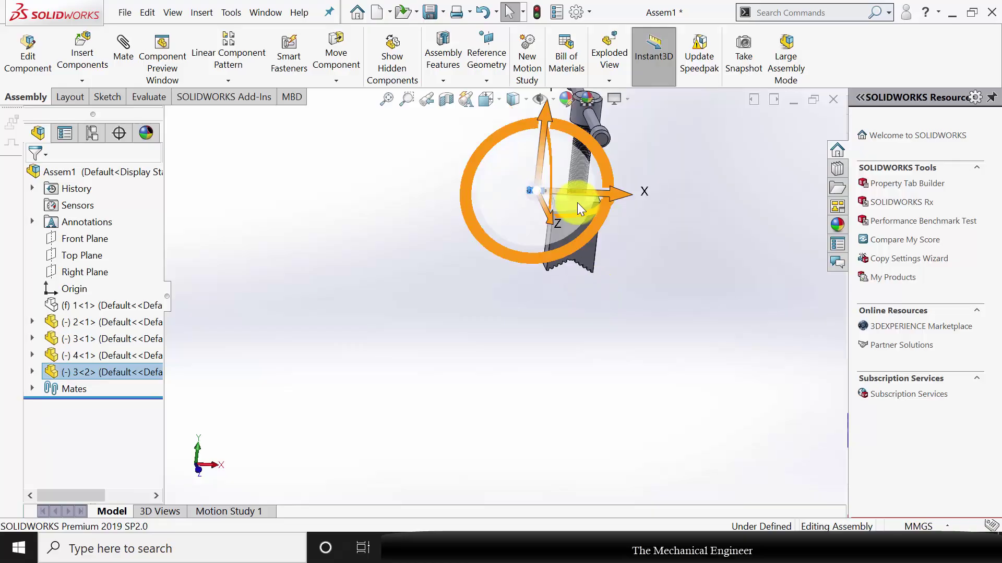
scroll(579, 199, "down", 5)
middle_click_drag(608, 200, 604, 223)
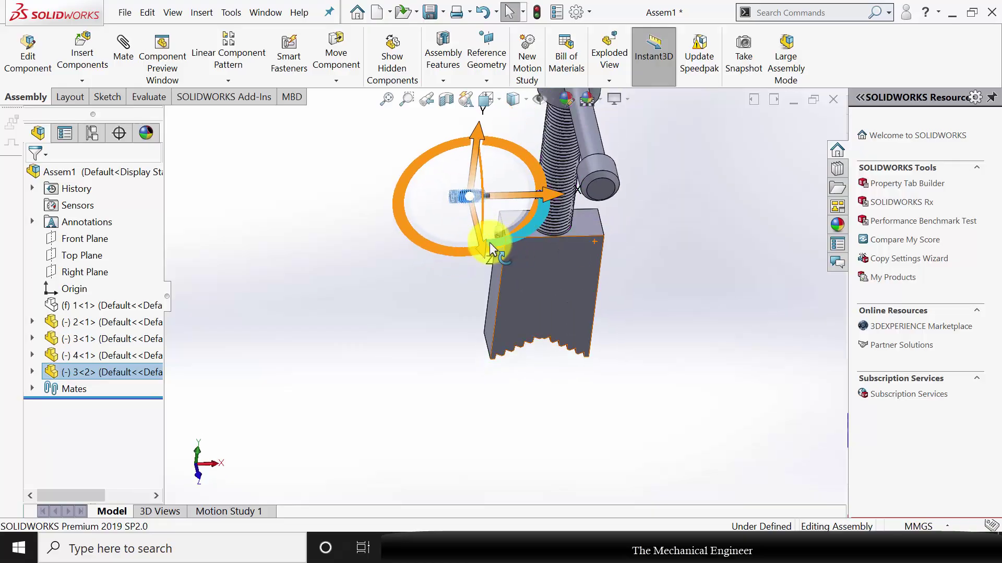
left_click_drag(528, 223, 402, 175)
left_click(261, 193)
Step: Mate the copied screw's cylindrical face concentric with the hole in the jaw's opposite side, and finish mating
left_click(123, 52)
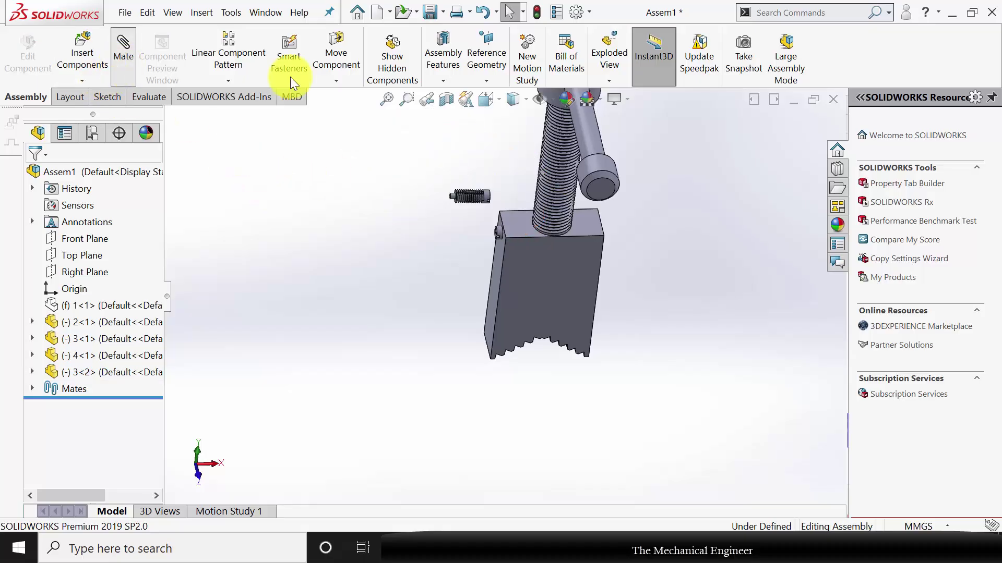
scroll(490, 196, "down", 5)
left_click(483, 269)
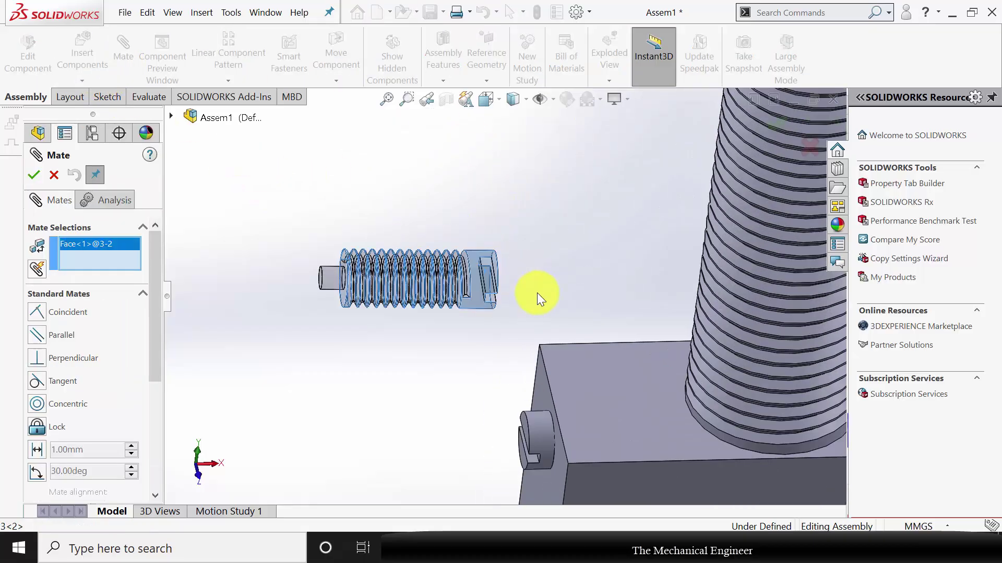
scroll(540, 288, "up", 6)
middle_click_drag(647, 343, 588, 342)
scroll(547, 329, "down", 3)
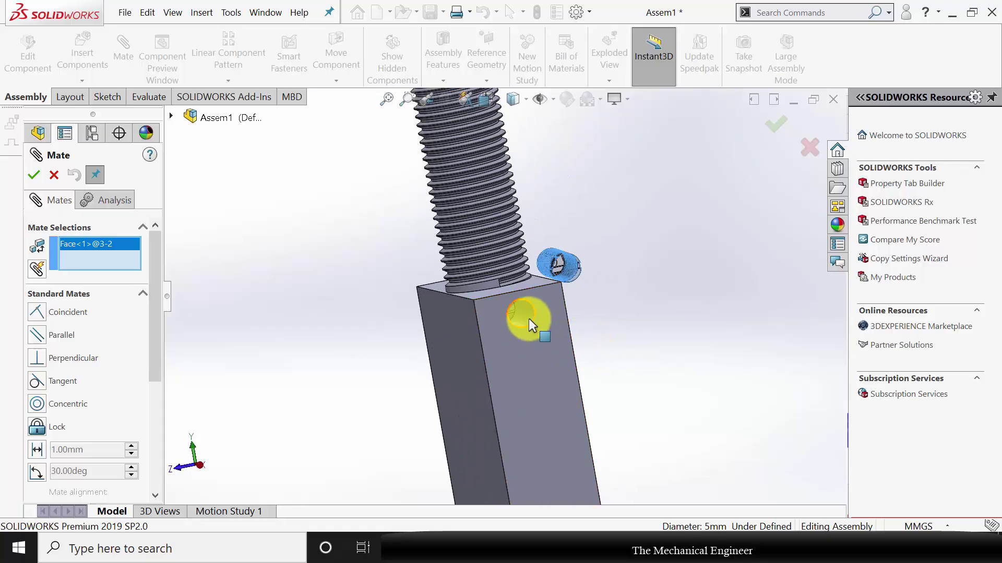
left_click(574, 332)
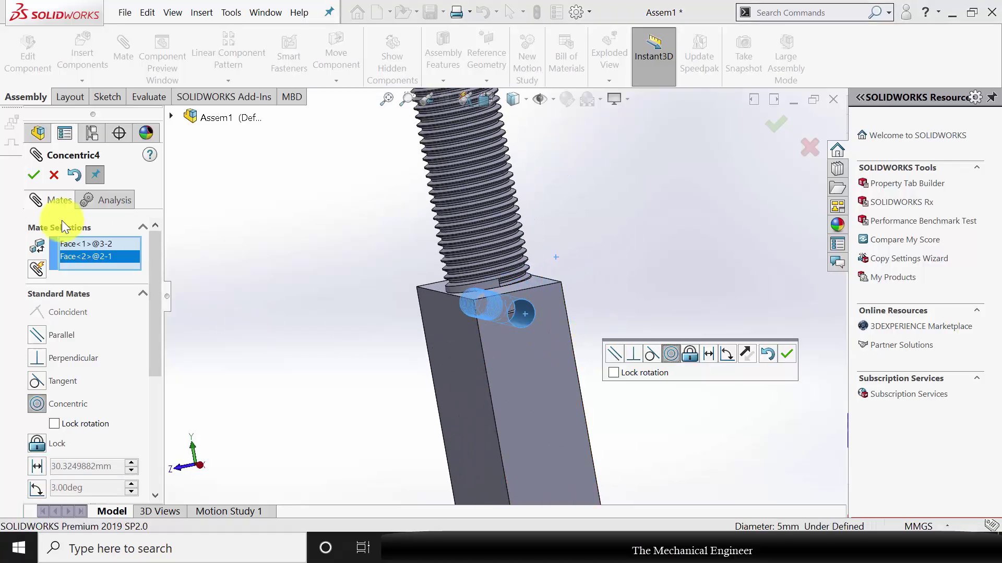
left_click(34, 175)
middle_click_drag(358, 284, 449, 318)
left_click(54, 176)
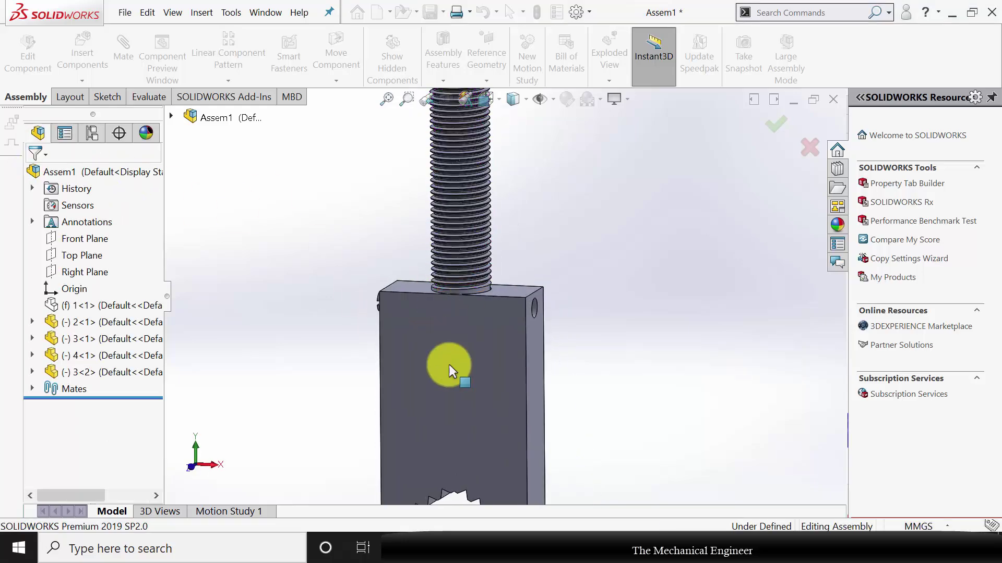
Step: Hide the jaw, part 2, and slide the copied screw out to the free side of the spindle's lower end
left_click(471, 343)
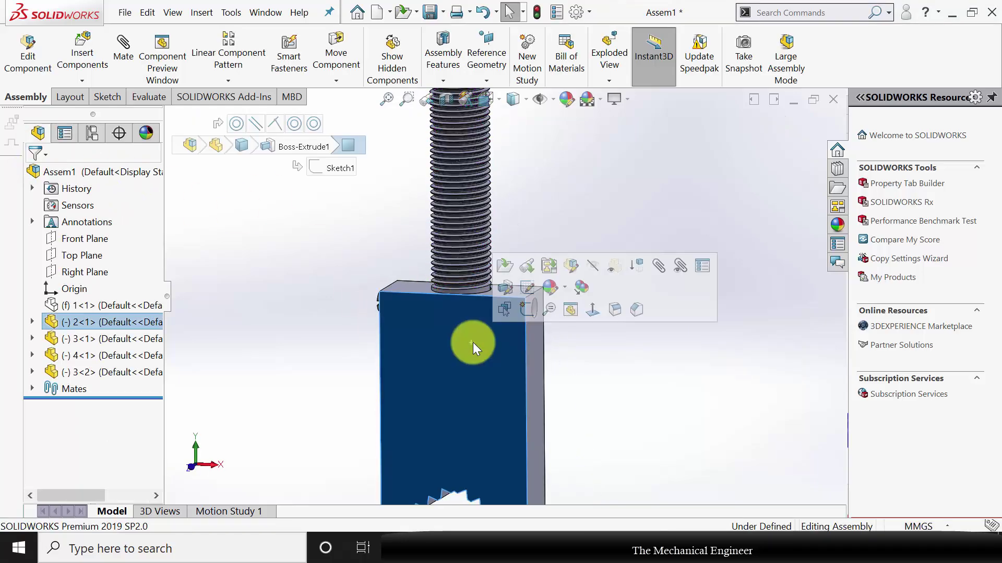
left_click(591, 279)
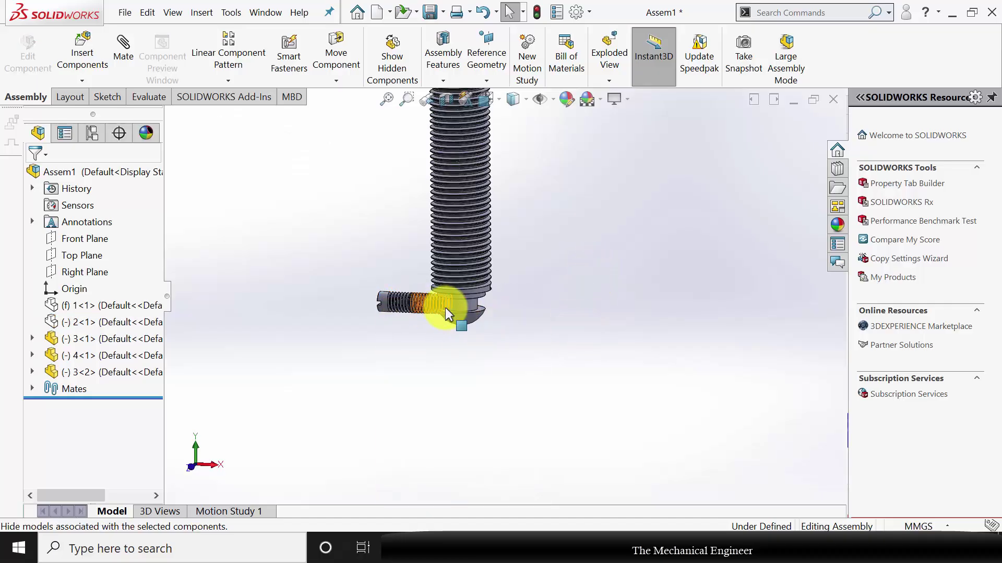
left_click_drag(440, 305, 559, 313)
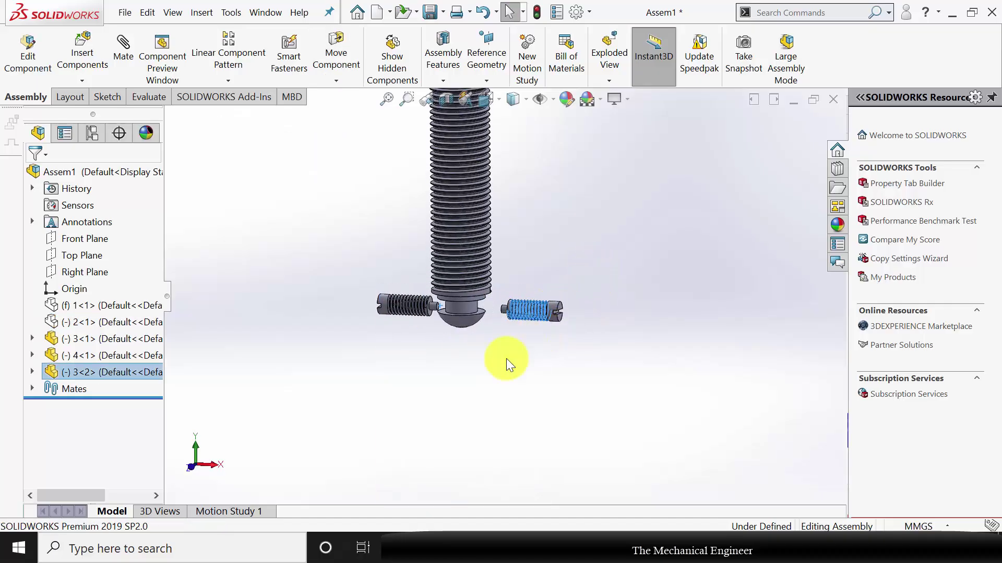
left_click(503, 358)
scroll(459, 334, "down", 3)
Step: Add a tangent mate between the flat face of the spindle's rounded end and the first screw's cylindrical tip
left_click(122, 54)
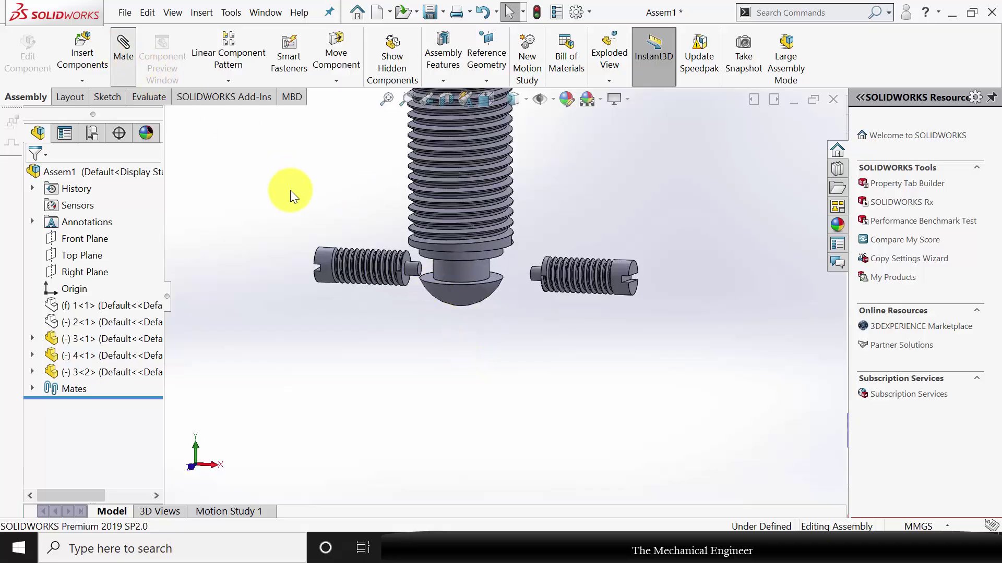
scroll(417, 271, "down", 4)
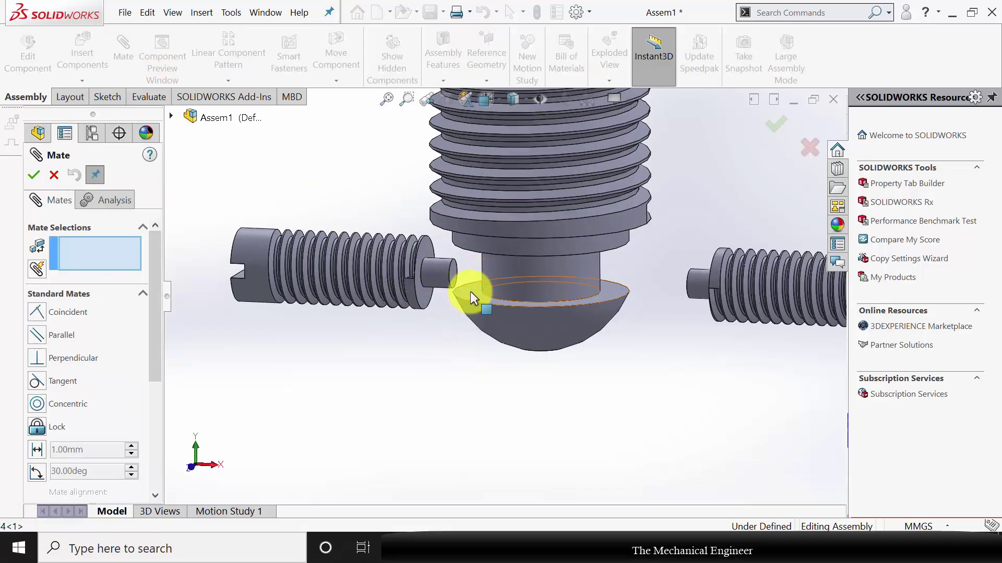
left_click(470, 291)
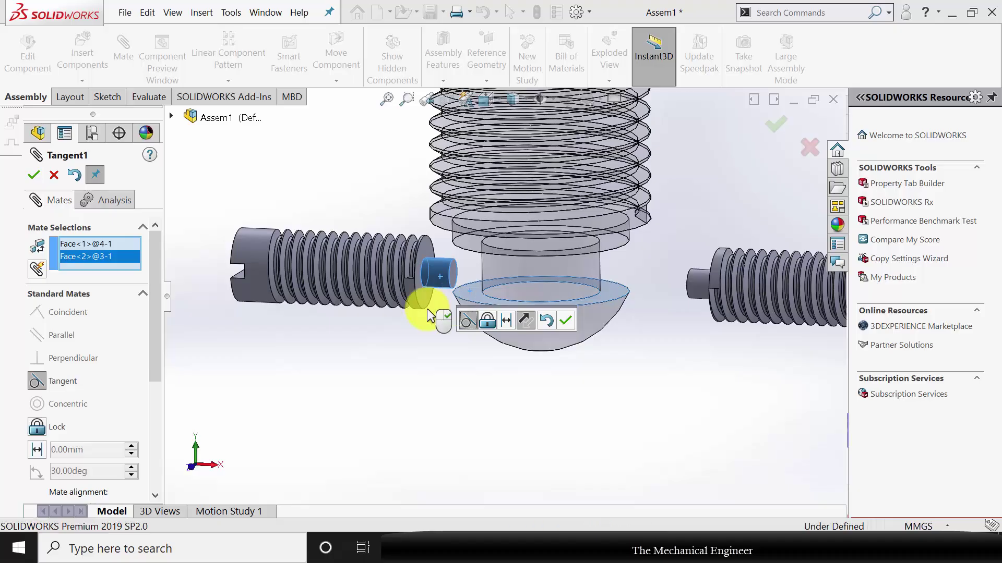
left_click(34, 175)
Step: Add a tangent mate between the flat face of the spindle's rounded end and the copied screw's cylindrical tip
left_click(609, 291)
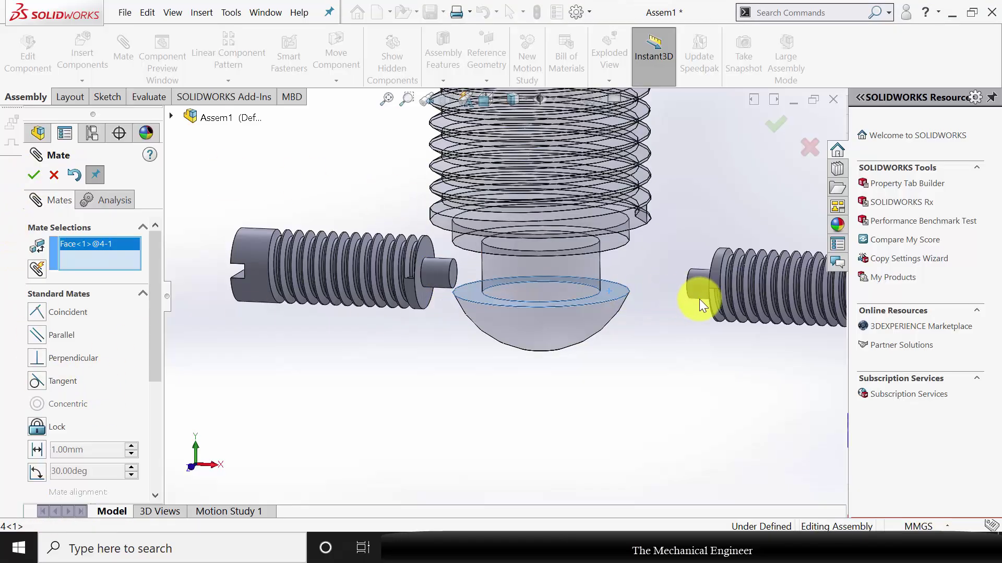
left_click(700, 296)
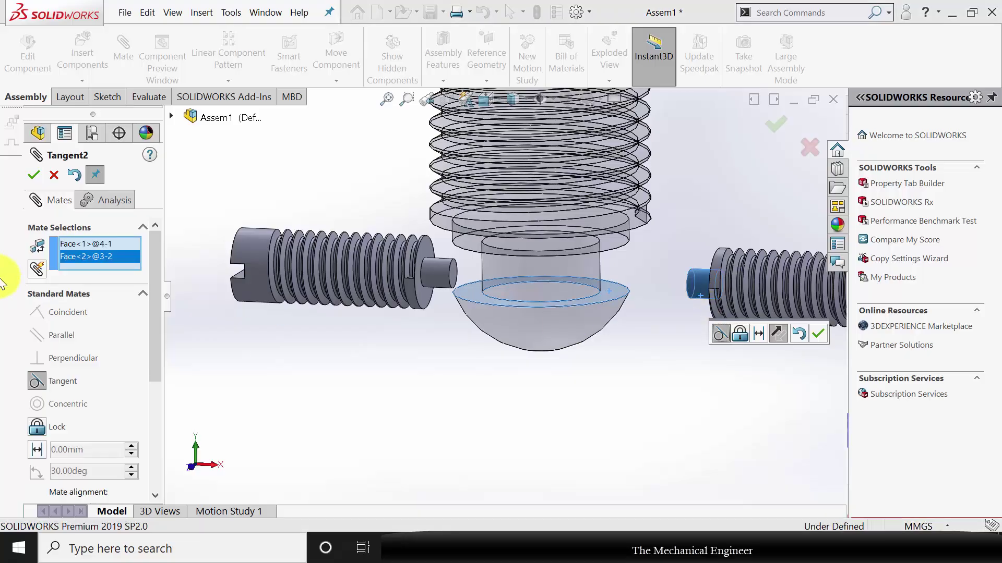
left_click(34, 176)
Step: Add a tangent mate between the spindle's cylindrical neck and the end face of the first screw's tip
scroll(466, 277, "down", 4)
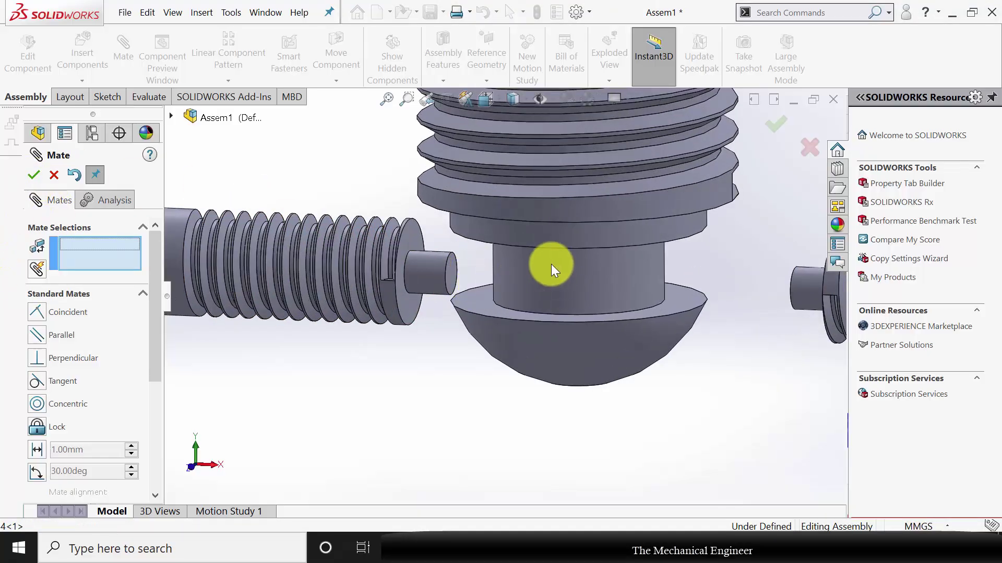
left_click(551, 264)
left_click(452, 274)
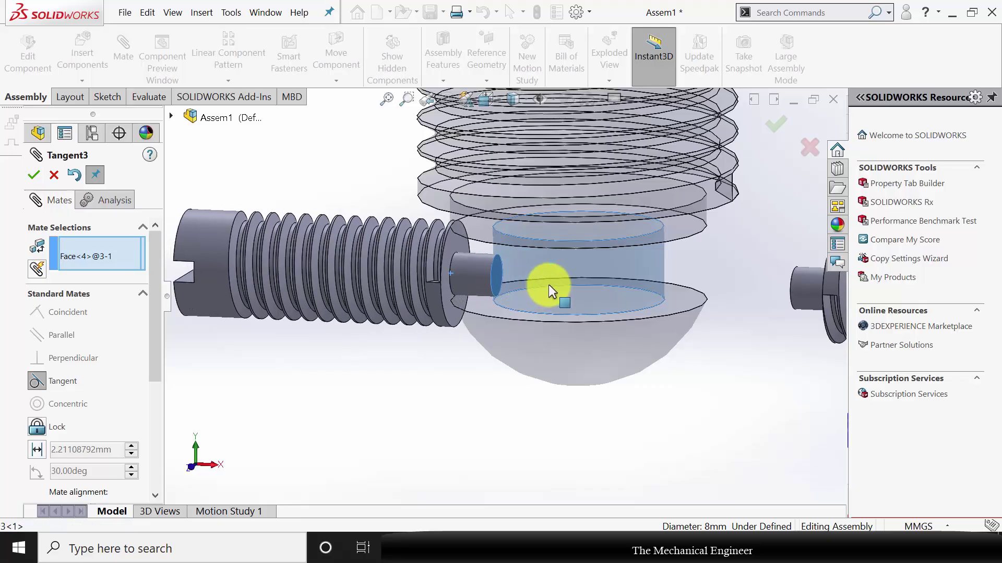
left_click(33, 180)
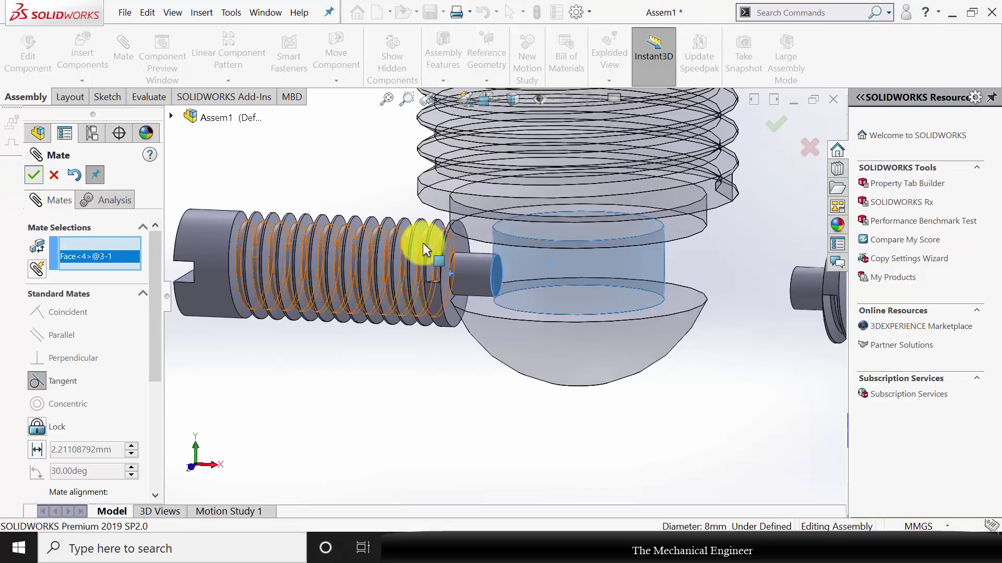
Step: Add a tangent mate between the spindle's cylindrical neck and the end face of the copied screw's tip
left_click(653, 278)
middle_click_drag(702, 309, 781, 310)
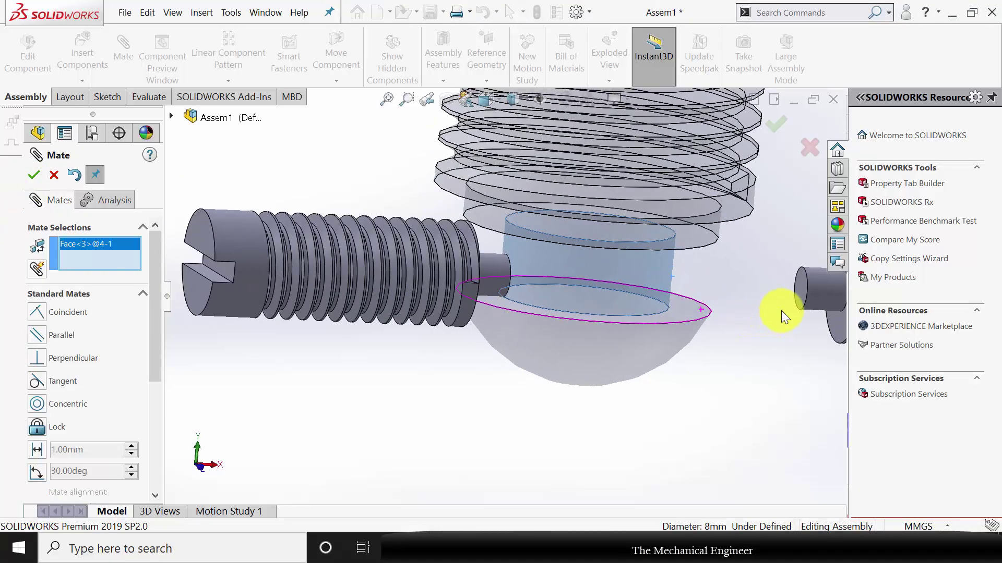
left_click(800, 289)
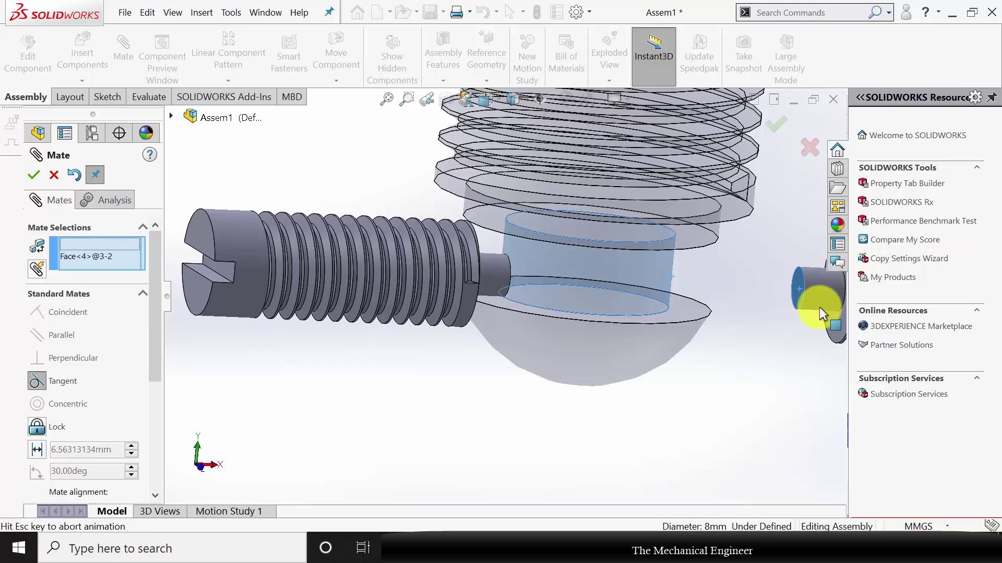
left_click(33, 175)
scroll(406, 333, "up", 8)
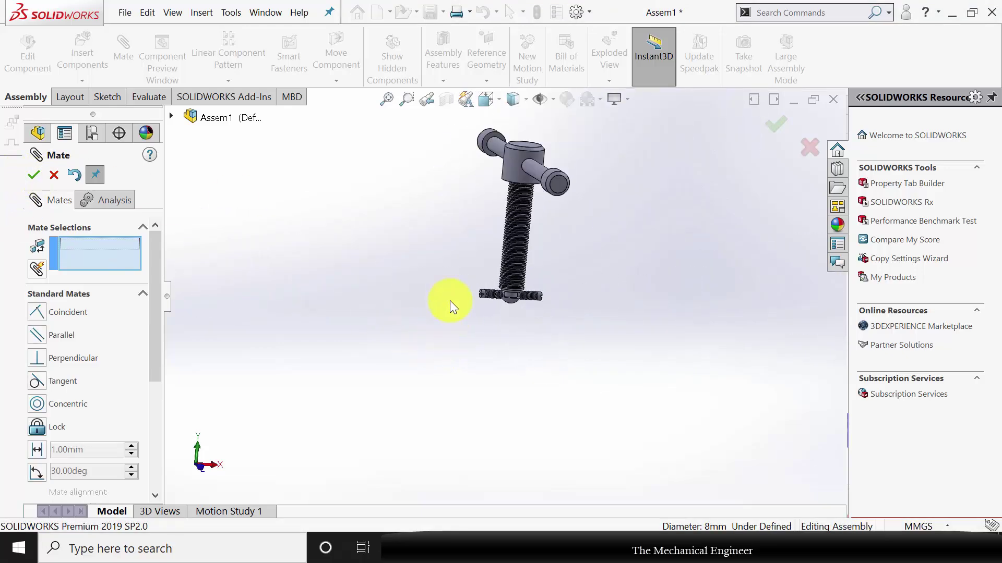
Step: Turn the spindle to test its mates with the screws, and show the hidden jaw and vice body components again
left_click(54, 177)
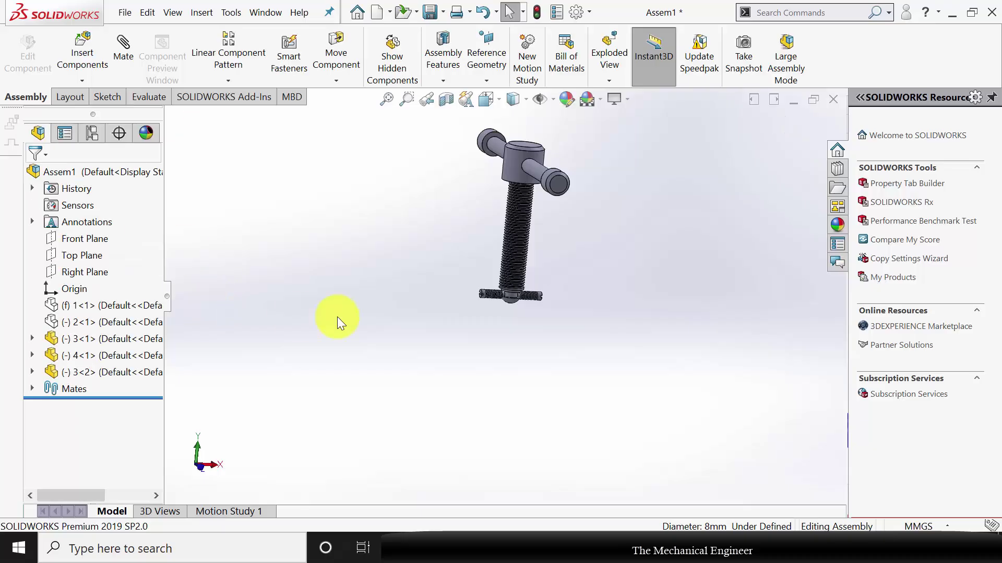
left_click_drag(521, 250, 519, 182)
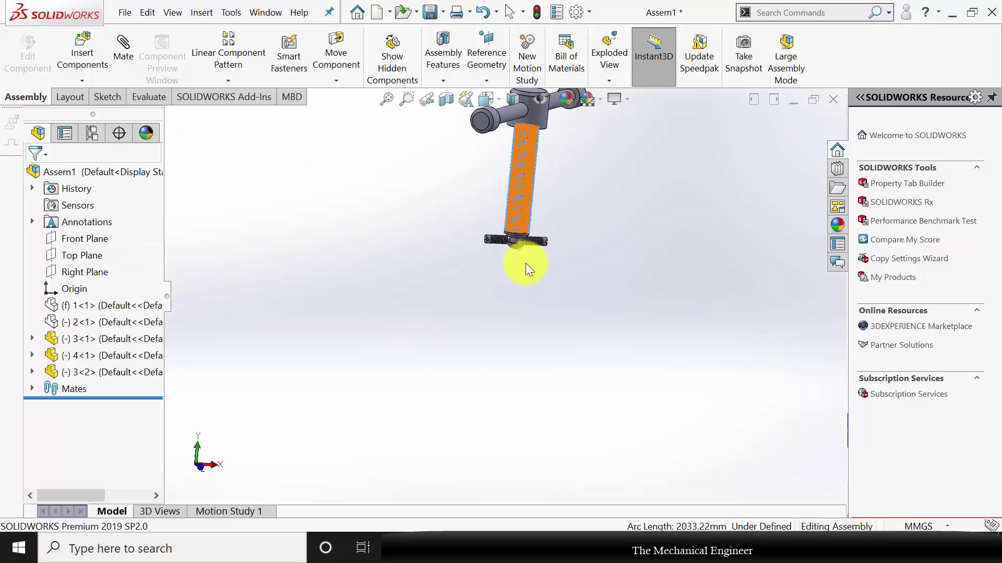
right_click(80, 324)
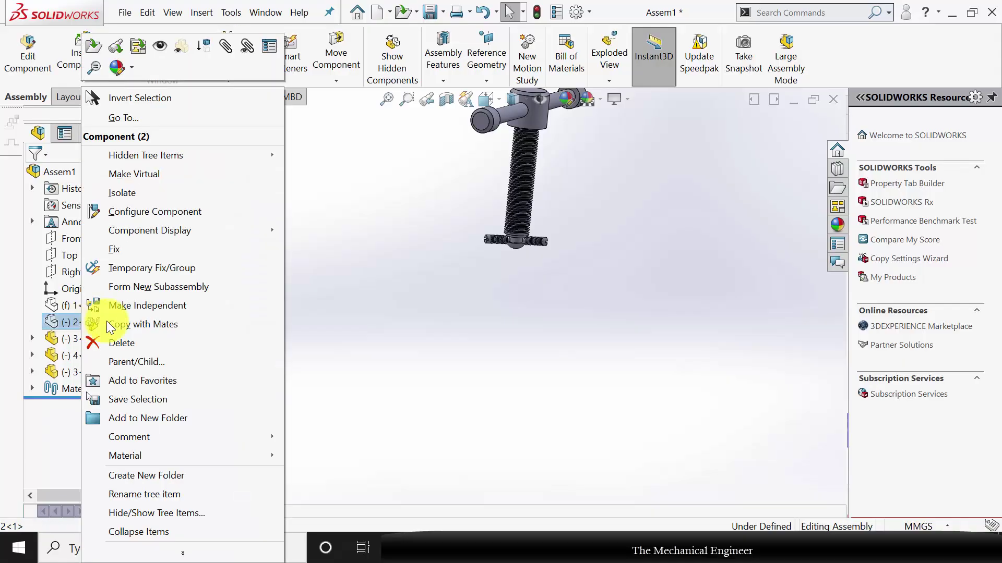
left_click(160, 48)
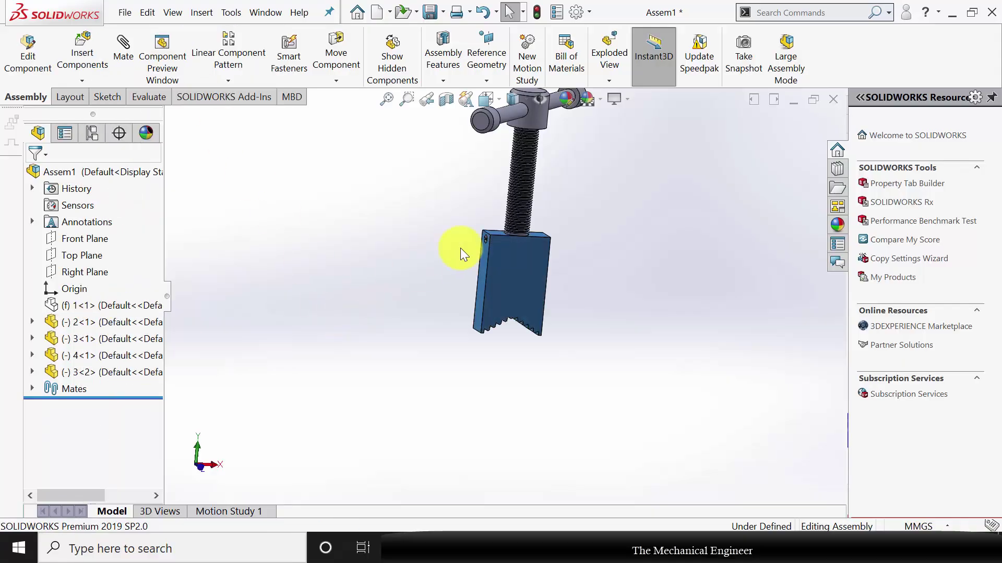
right_click(91, 312)
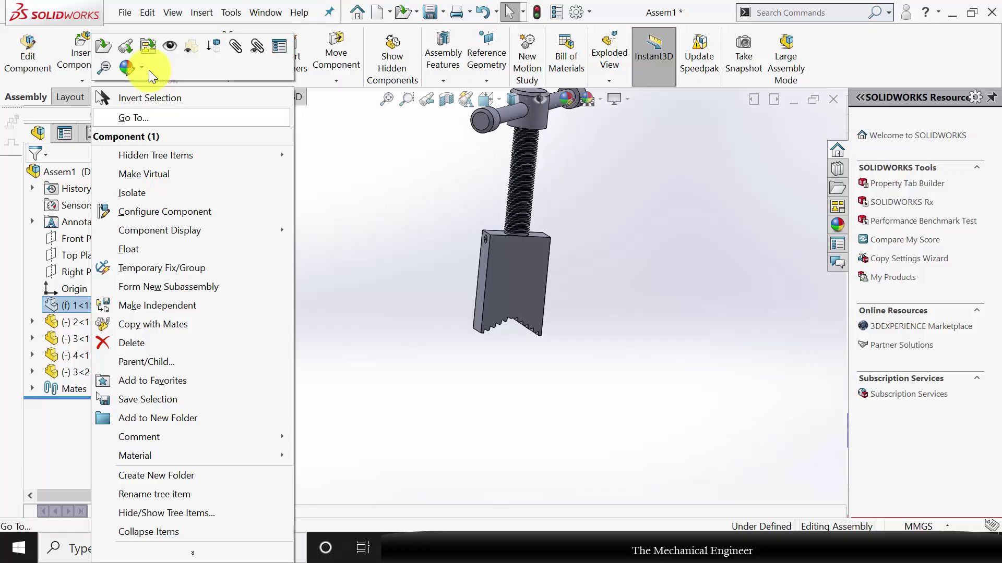
left_click(175, 46)
Step: Move the jaw and spindle in the vice body and turn the spindle by its handle to test the assembly's motion
scroll(554, 381, "up", 4)
left_click_drag(513, 283, 513, 214)
left_click(616, 246)
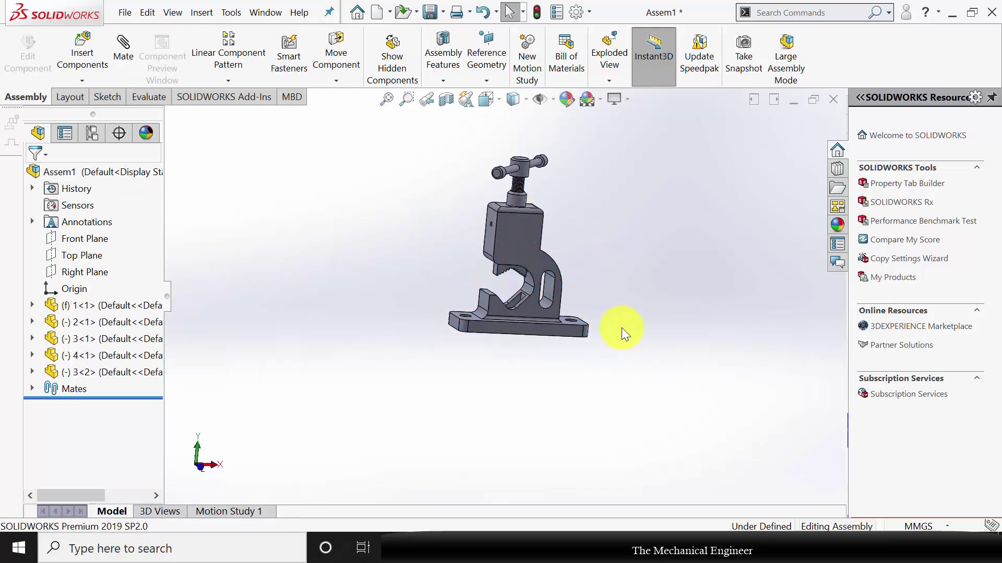
middle_click_drag(621, 329, 573, 206)
scroll(572, 205, "down", 2)
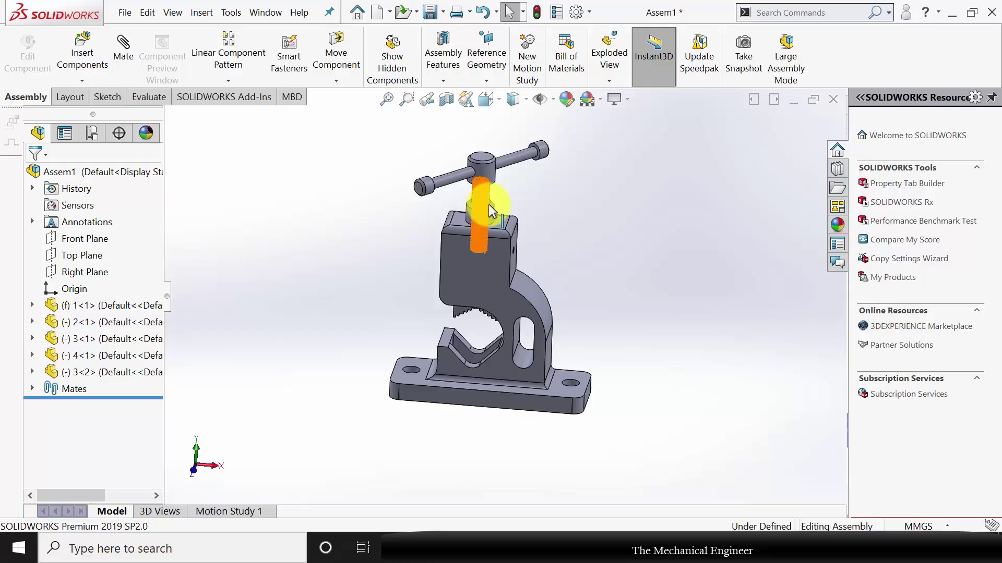
left_click_drag(429, 184, 482, 176)
left_click(580, 248)
middle_click_drag(575, 278, 579, 263)
middle_click_drag(574, 217, 572, 230)
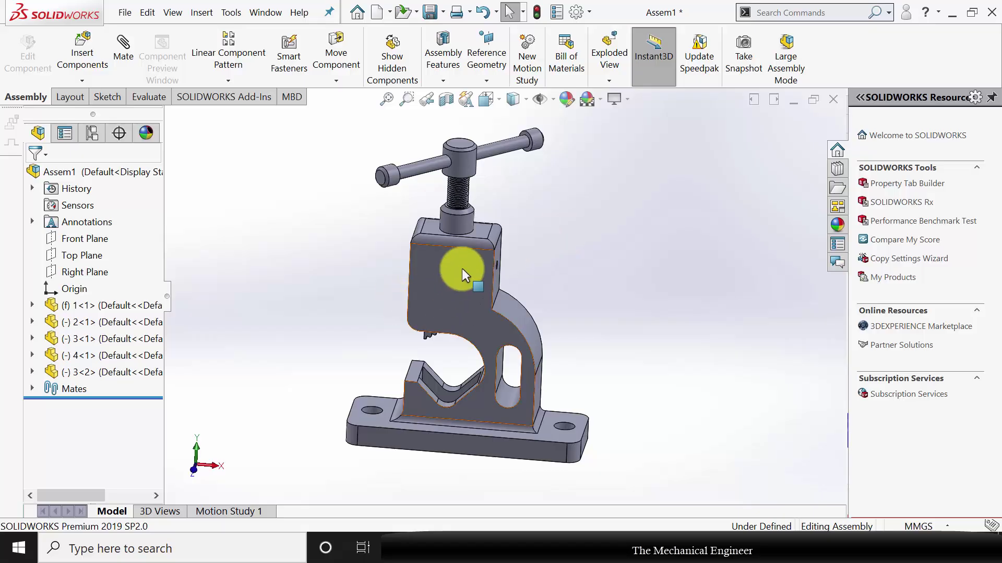
Step: Colour the vice body dark blue (RGB 0, 0, 192) at component level
right_click(120, 303)
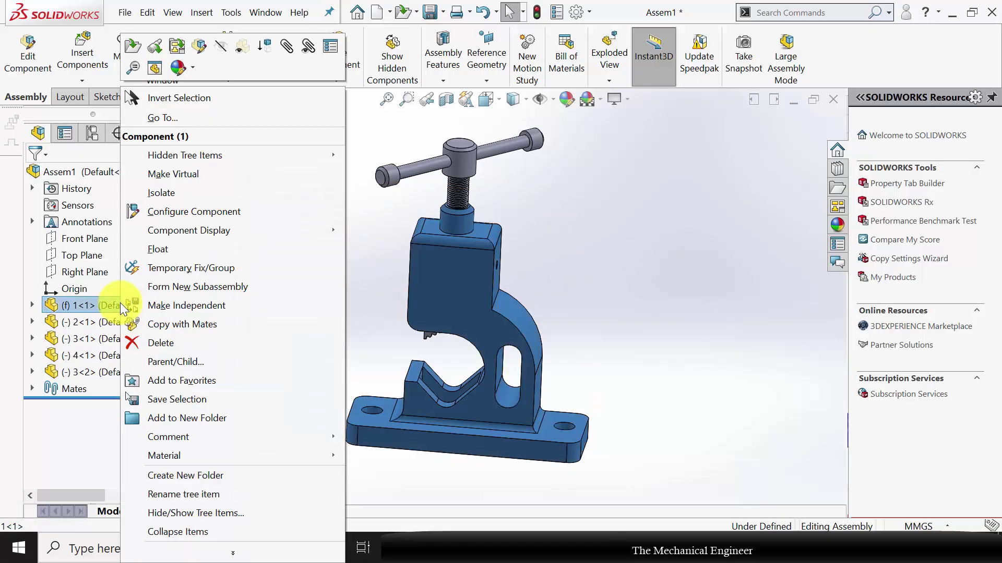
left_click(179, 68)
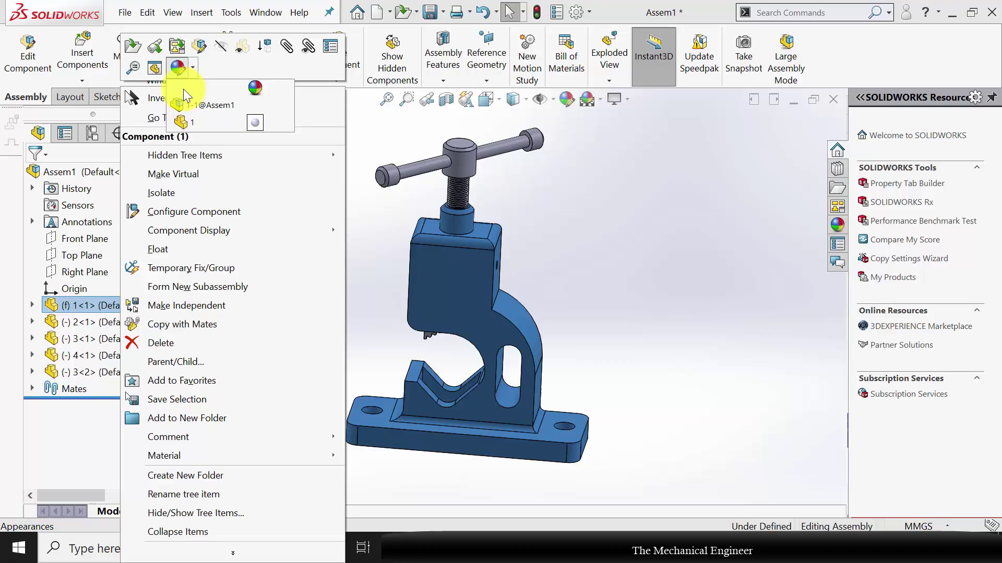
left_click(206, 107)
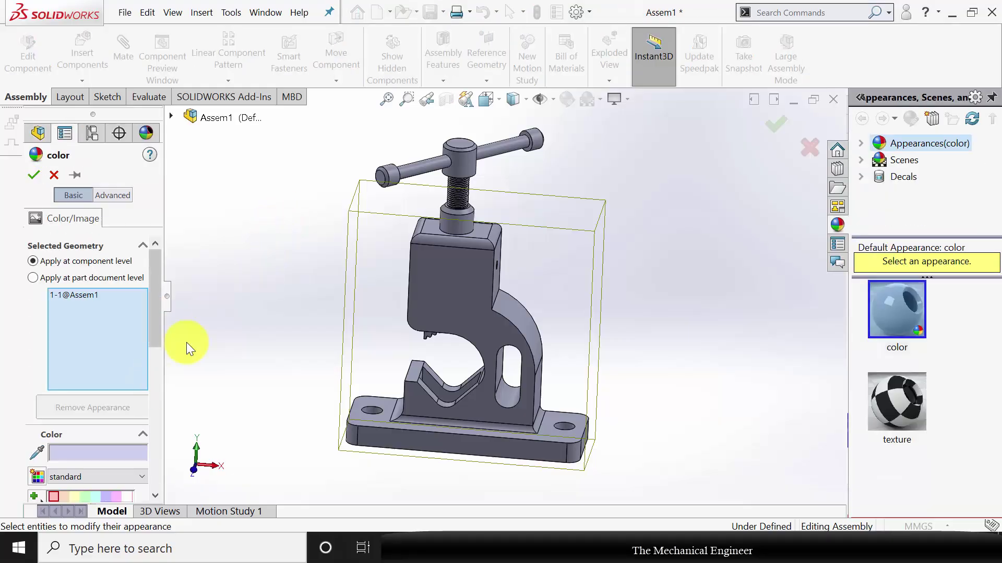
left_click_drag(161, 278, 161, 349)
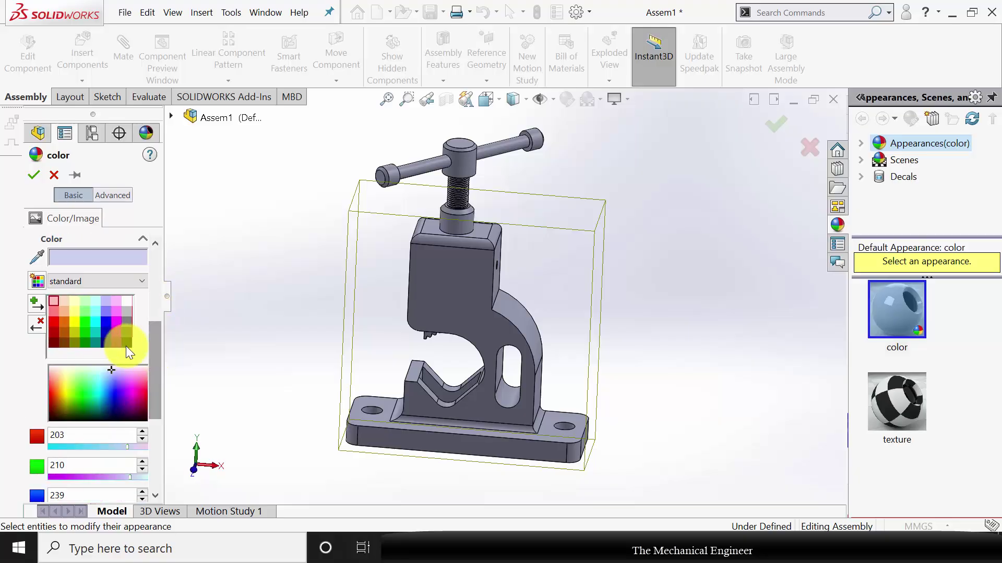
left_click(104, 333)
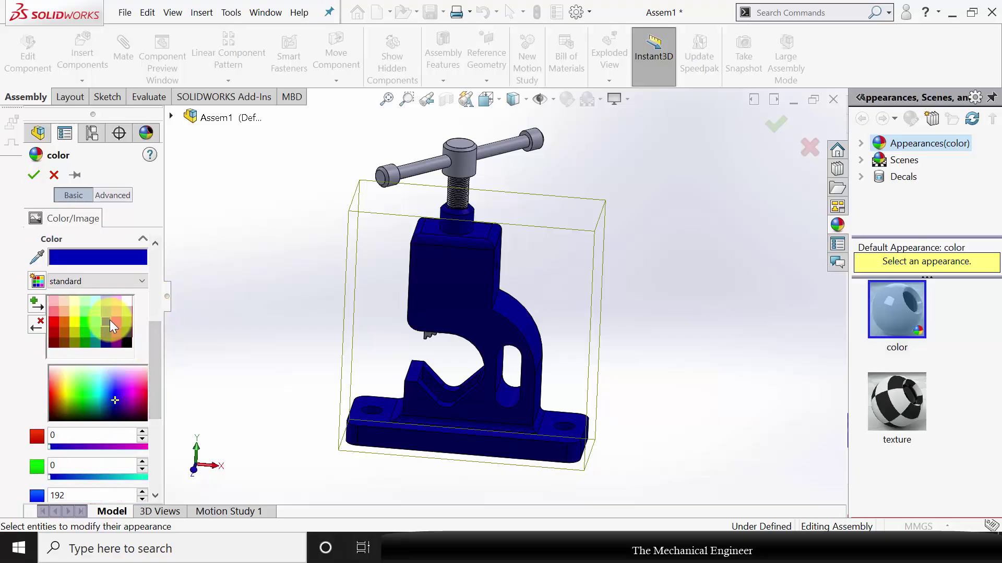
left_click(33, 175)
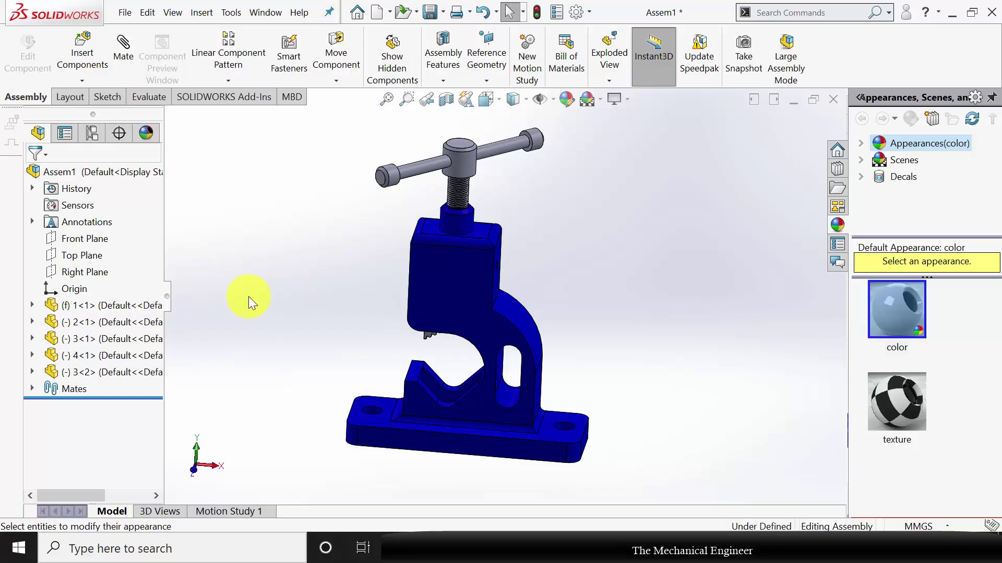
mouse_move(289, 327)
middle_mouse_down()
mouse_move(286, 308)
mouse_move(287, 320)
middle_mouse_up()
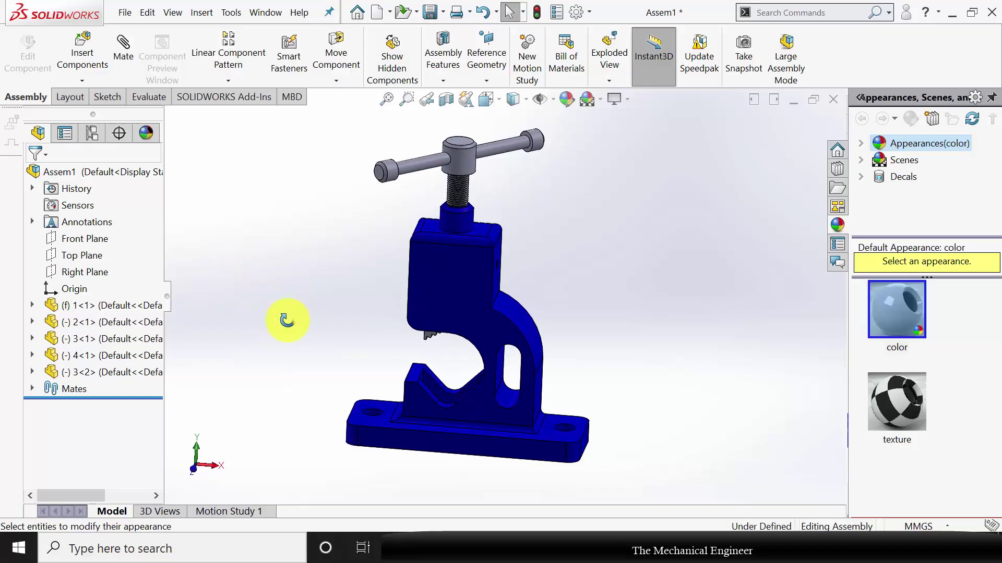